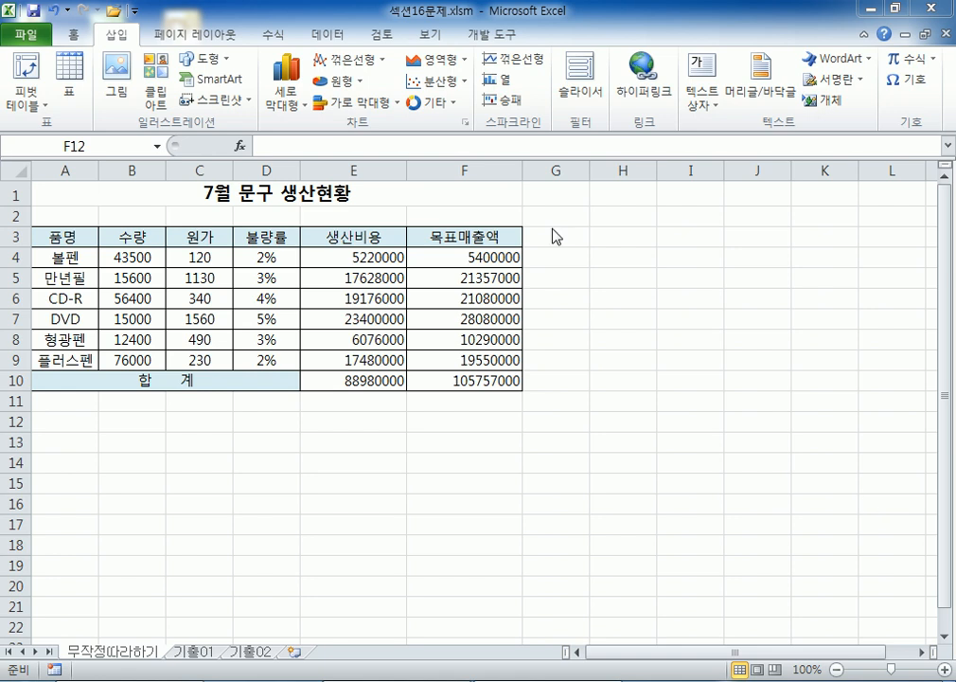
# - Examine the data tables and column charts on the 기출01 and 기출02 sheets, and the table on the 무작정따라하기 sheet
pyautogui.click(192, 653)
pyautogui.scroll(-5, 309, 442)
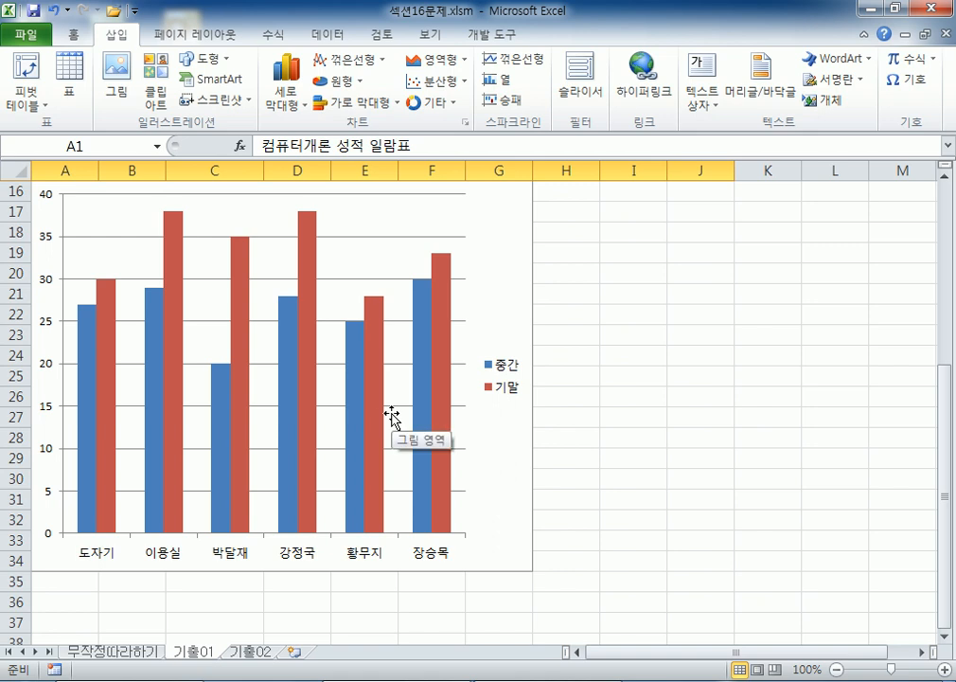
pyautogui.scroll(1, 390, 417)
pyautogui.click(250, 652)
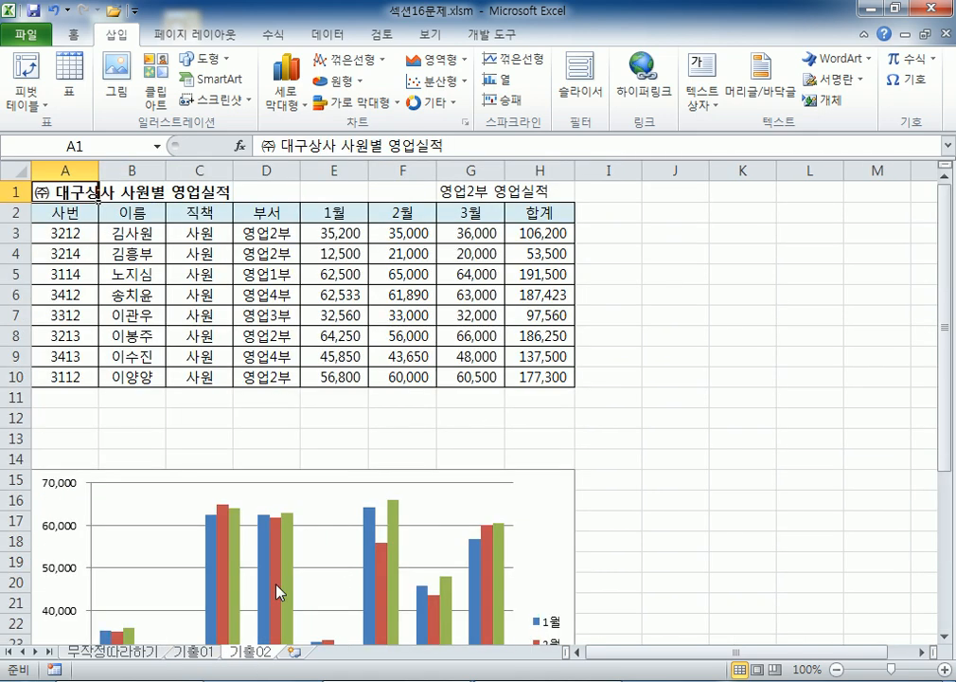
pyautogui.scroll(-3, 325, 478)
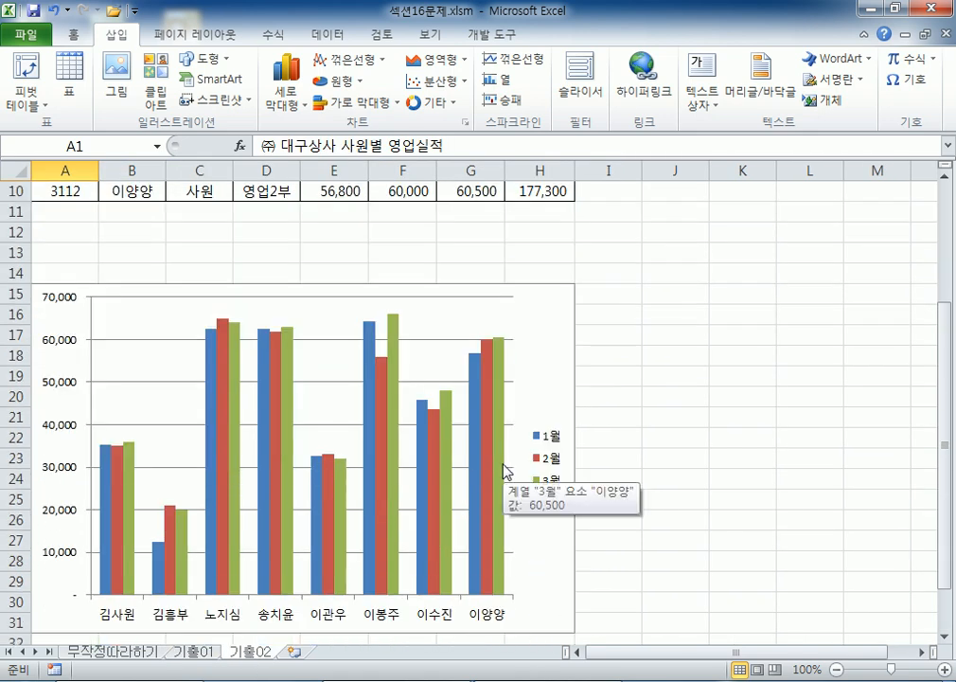
pyautogui.click(115, 652)
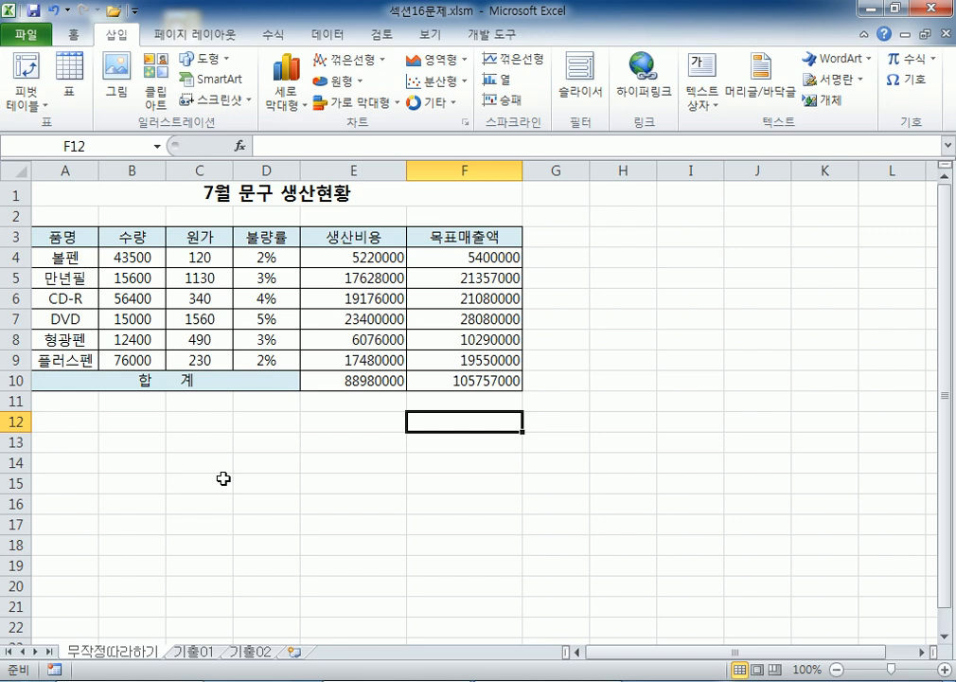
pyautogui.click(193, 652)
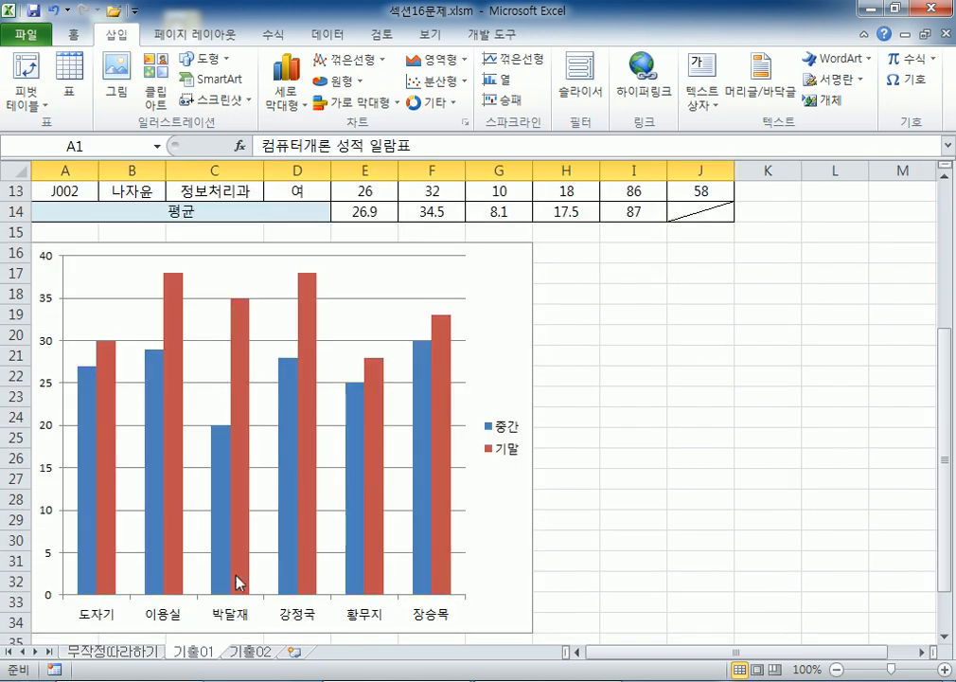
pyautogui.click(250, 655)
pyautogui.moveTo(455, 421)
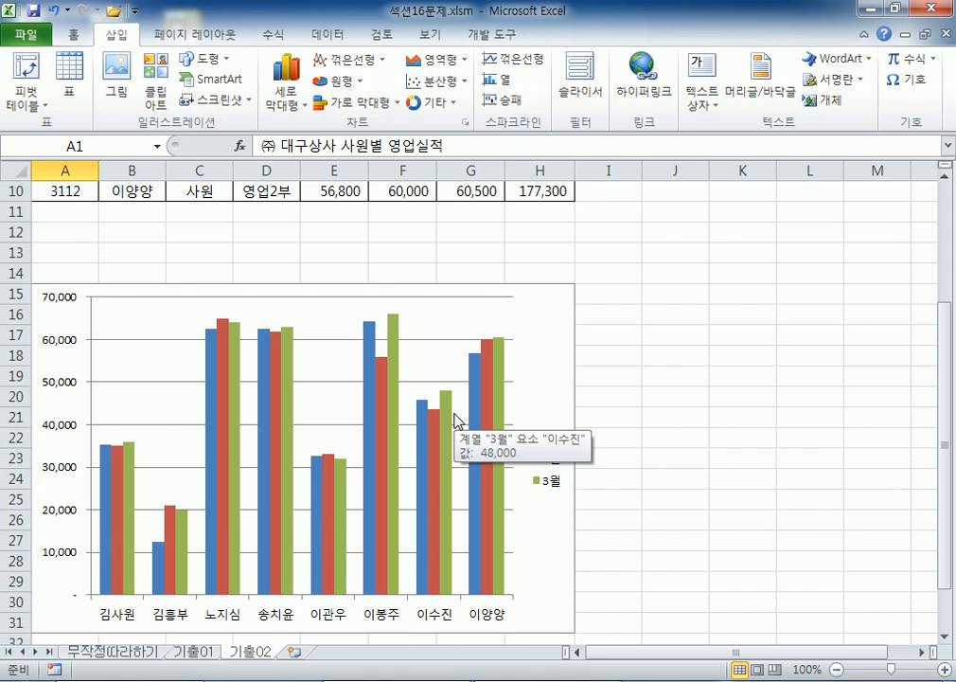
pyautogui.click(199, 652)
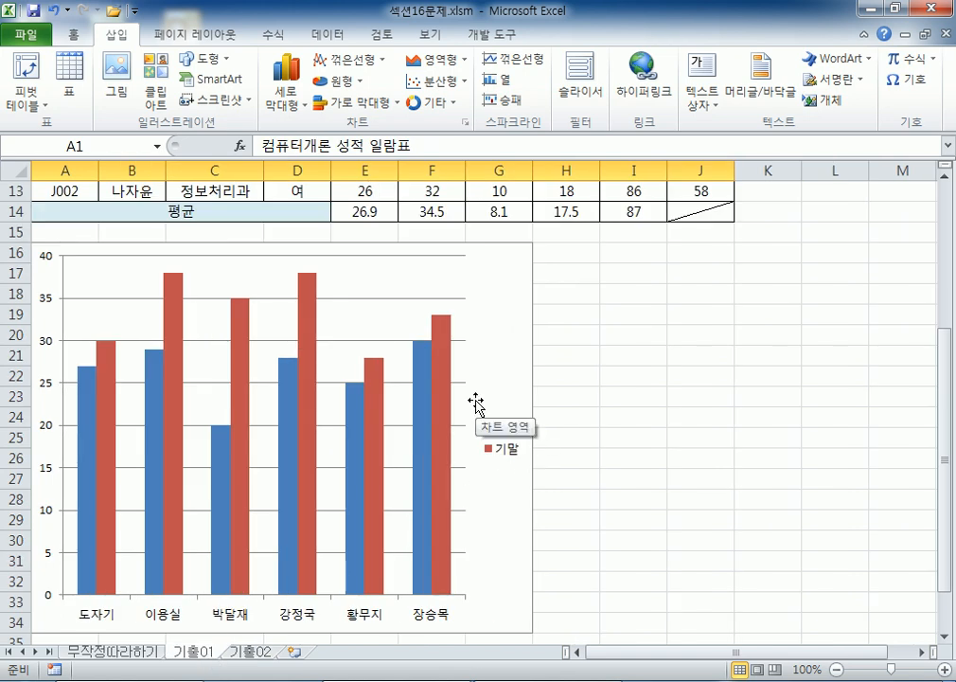
pyautogui.scroll(4, 475, 404)
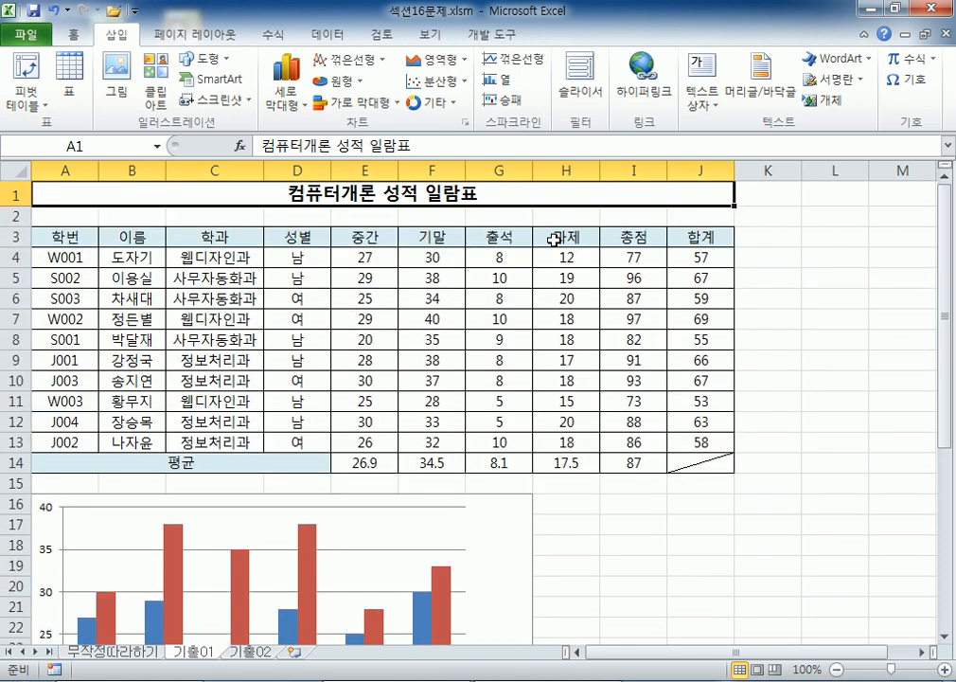
pyautogui.scroll(-4, 582, 345)
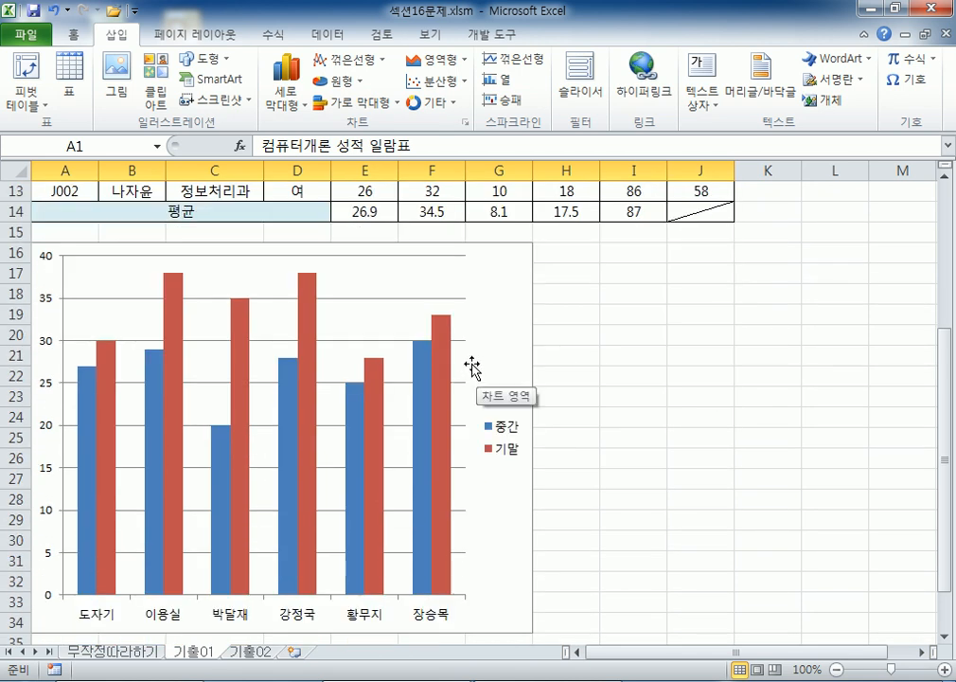
pyautogui.click(252, 652)
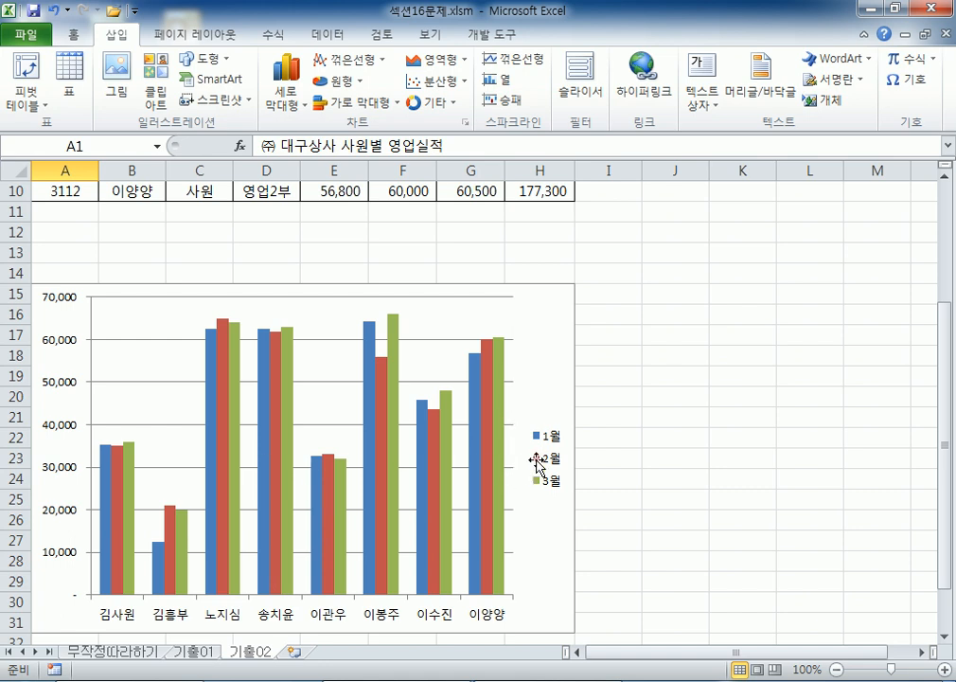
pyautogui.scroll(-3, 373, 413)
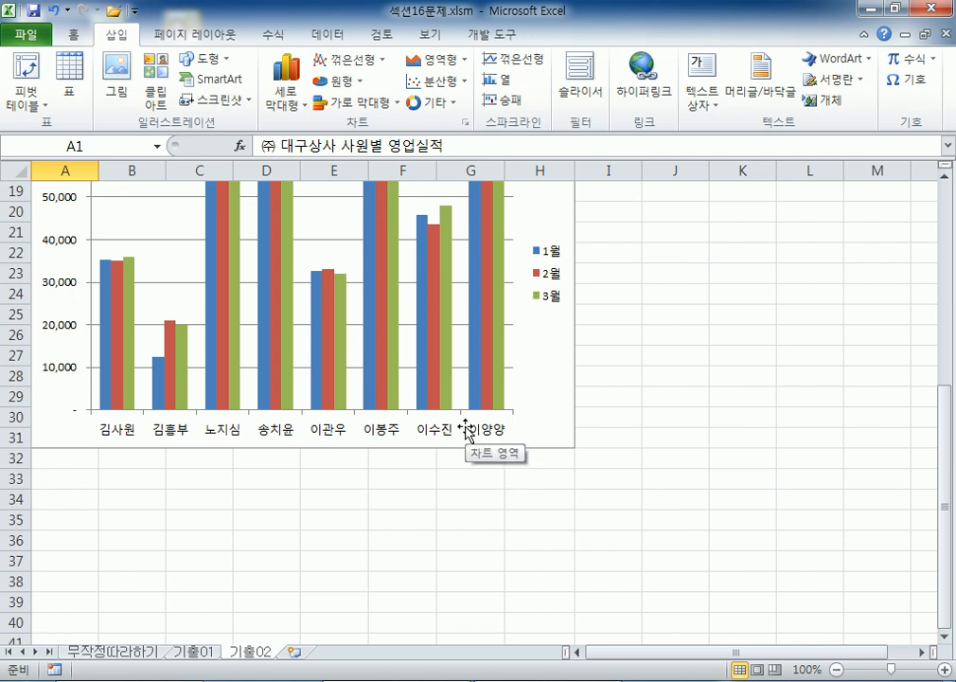
pyautogui.click(195, 653)
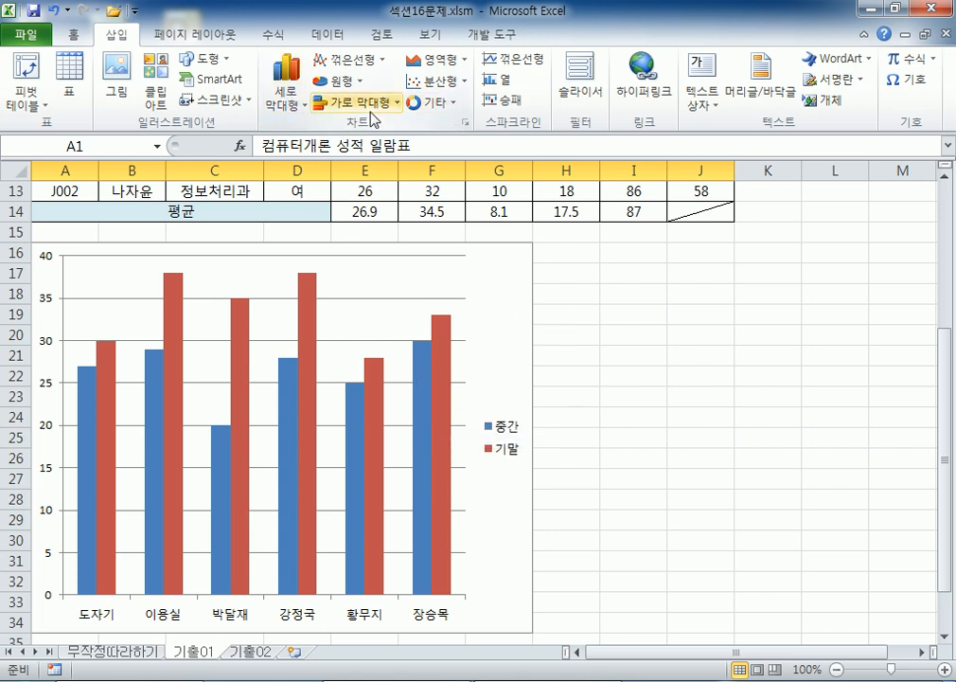
# - Try the 3-D pie type on the 기출01 sheet's chart and undo the change
pyautogui.click(299, 111)
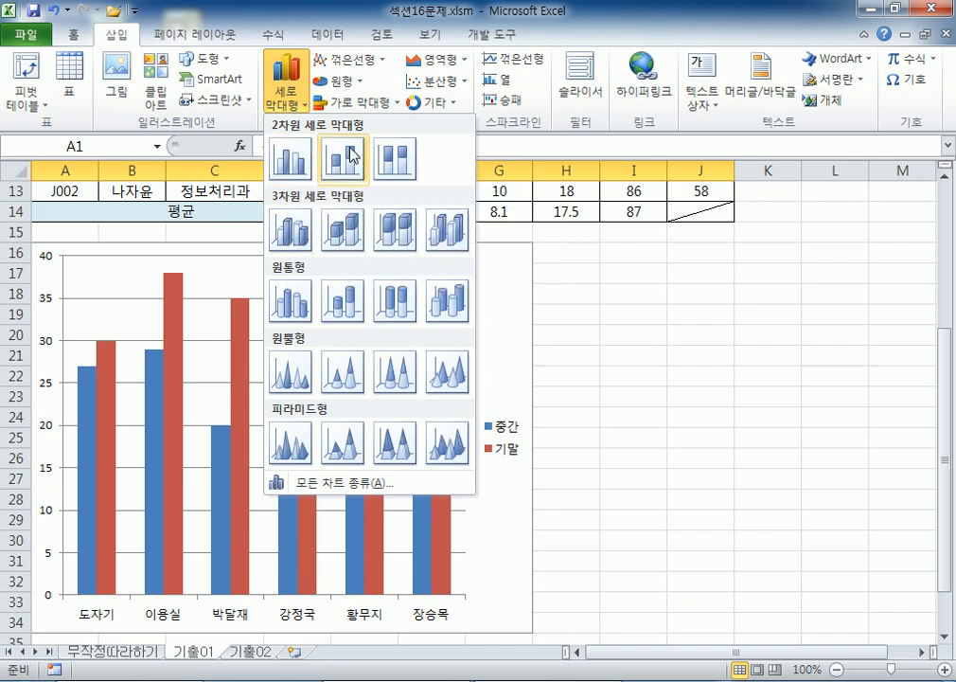
pyautogui.click(350, 60)
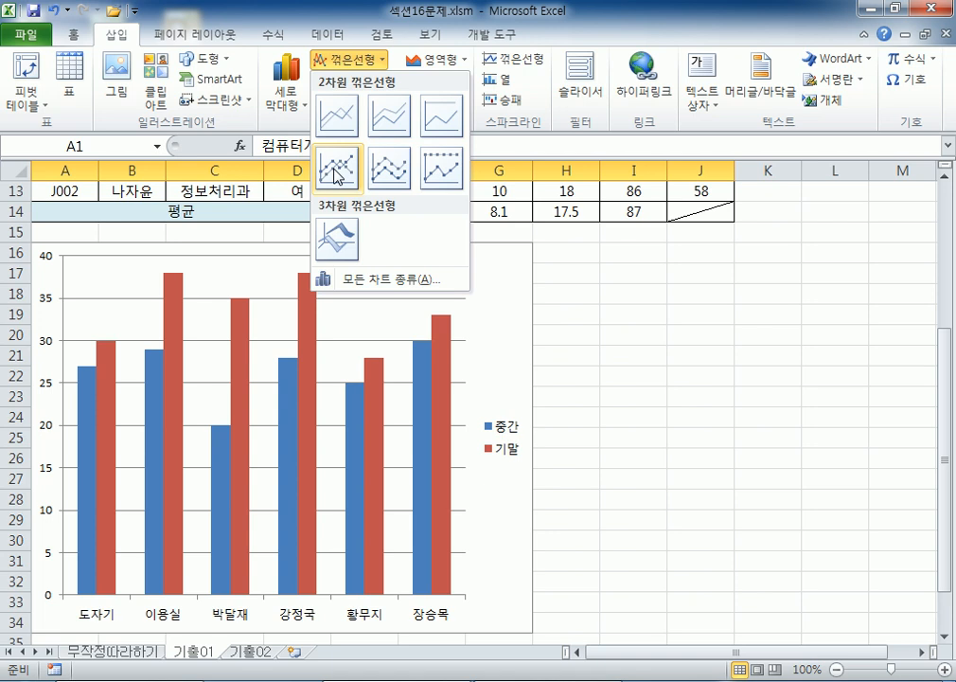
pyautogui.click(510, 274)
pyautogui.click(510, 273)
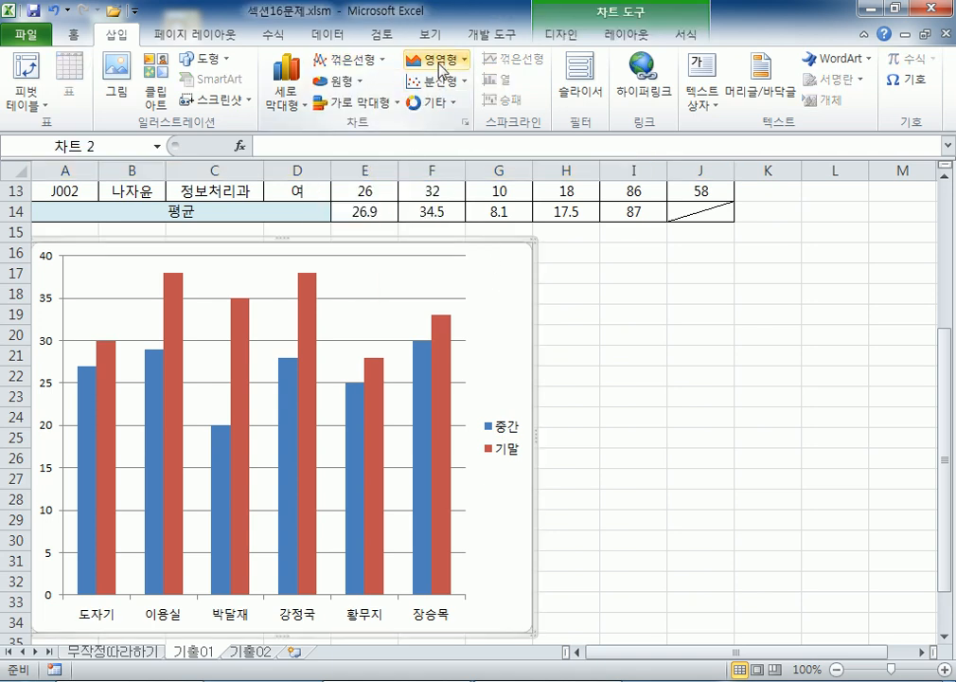
pyautogui.click(346, 60)
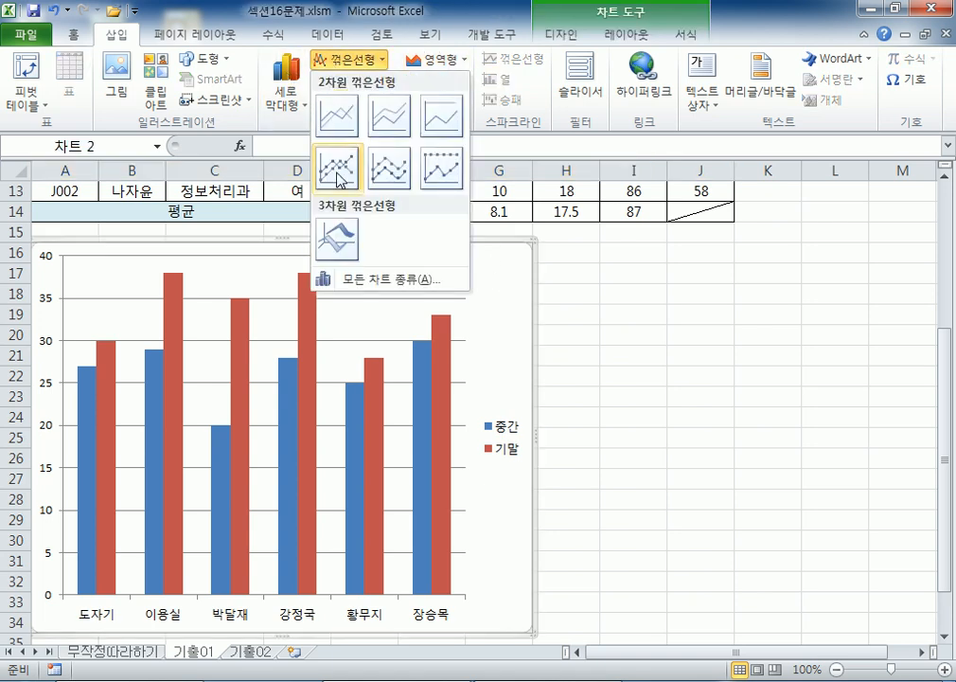
pyautogui.click(344, 83)
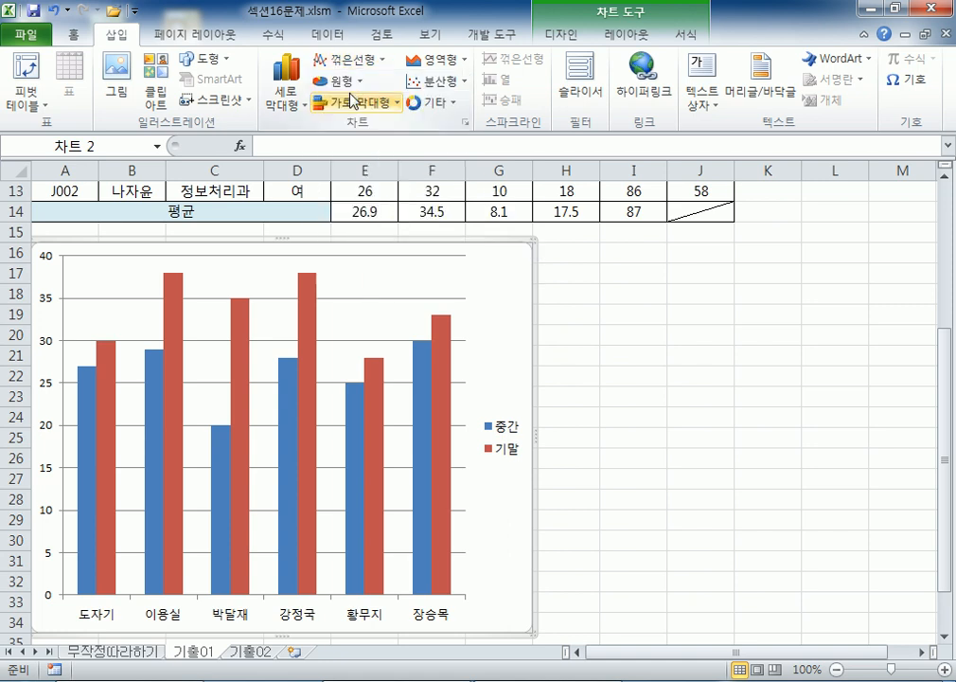
pyautogui.click(344, 83)
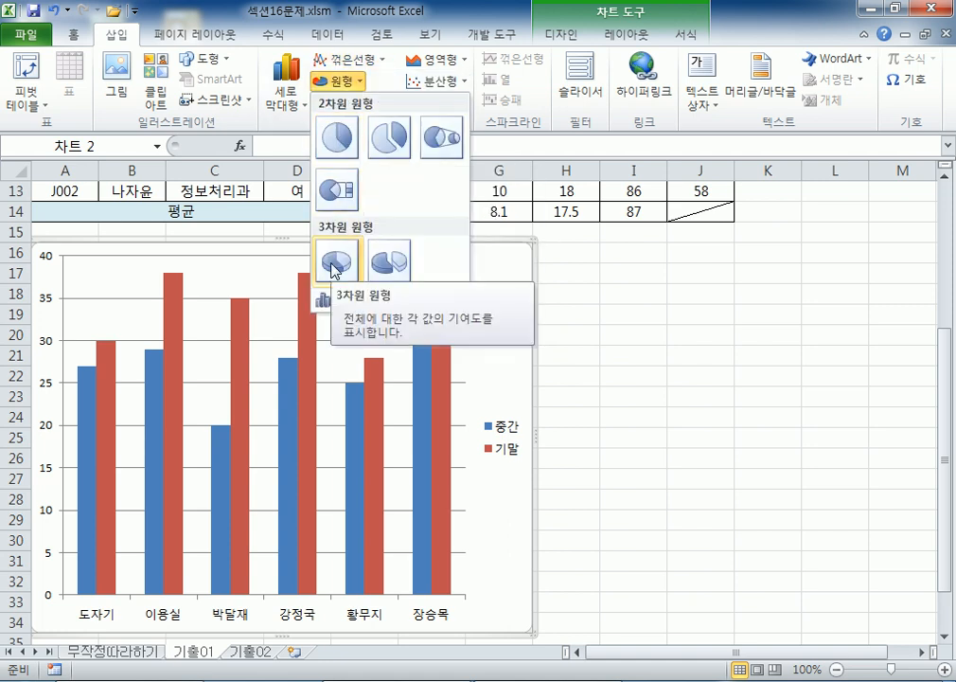
pyautogui.click(336, 267)
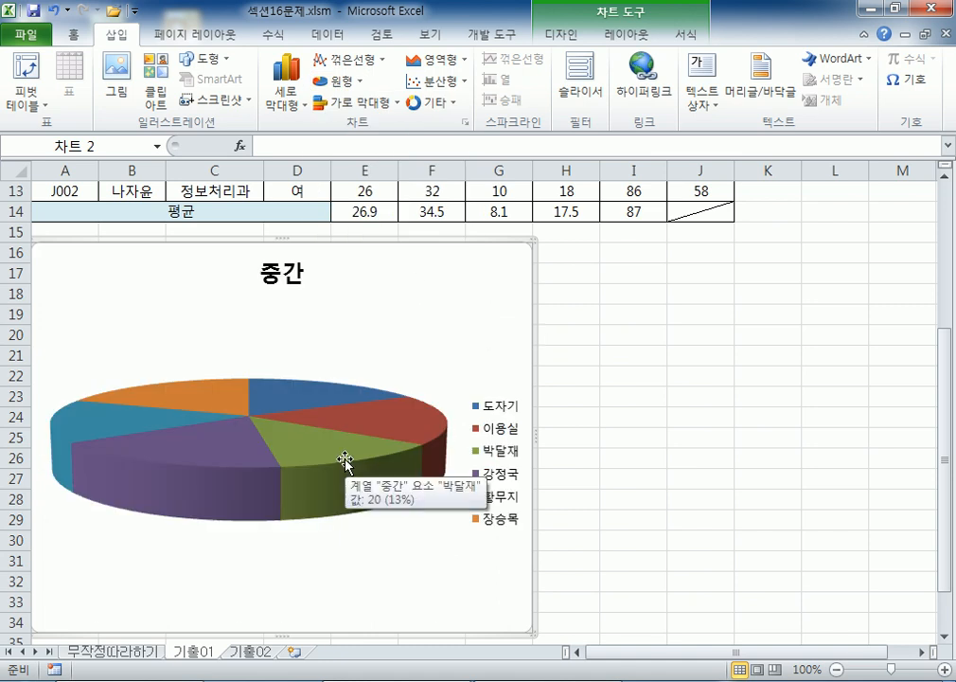
pyautogui.hotkey('ctrl', 'z')
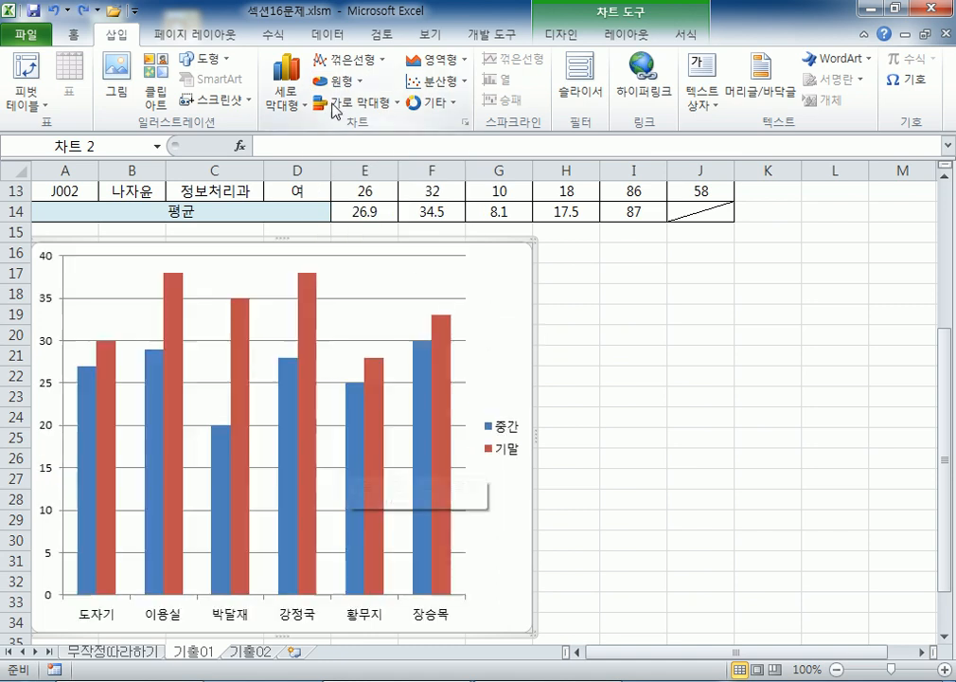
# - Try the 2-D line-with-markers type on the 기출01 chart and undo it
pyautogui.click(349, 59)
pyautogui.click(266, 133)
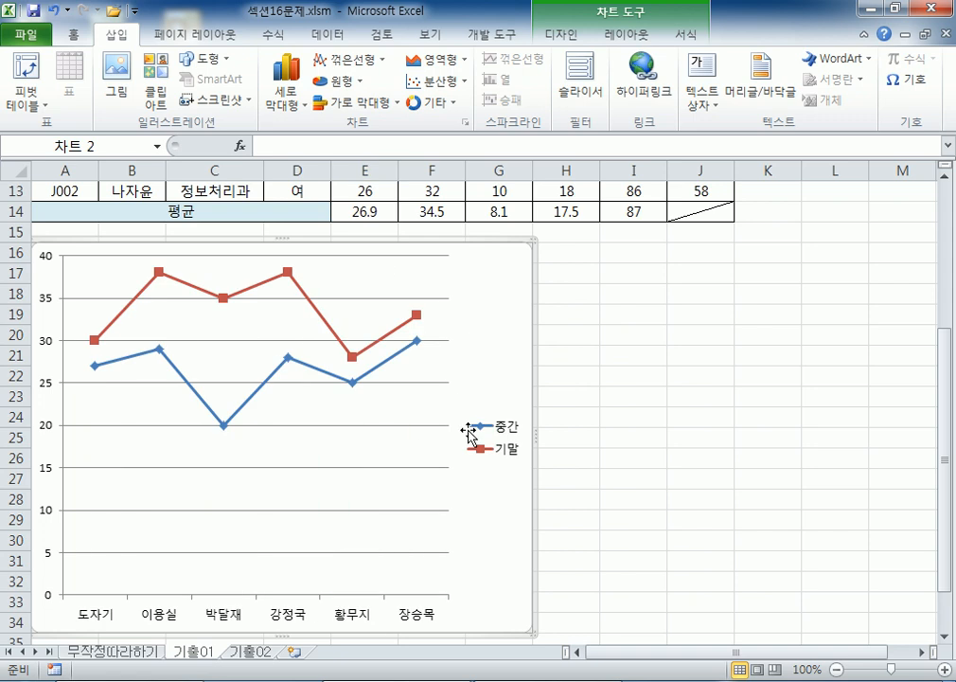
pyautogui.hotkey('ctrl', 'z')
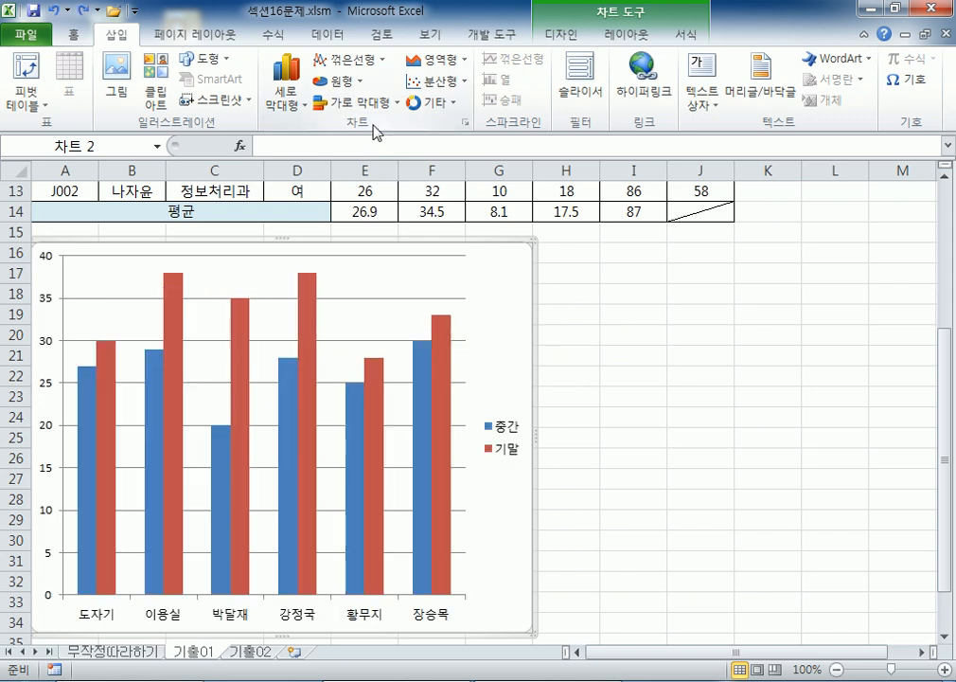
# - Change the 기출01 chart to a 2-D line chart with markers
pyautogui.click(348, 59)
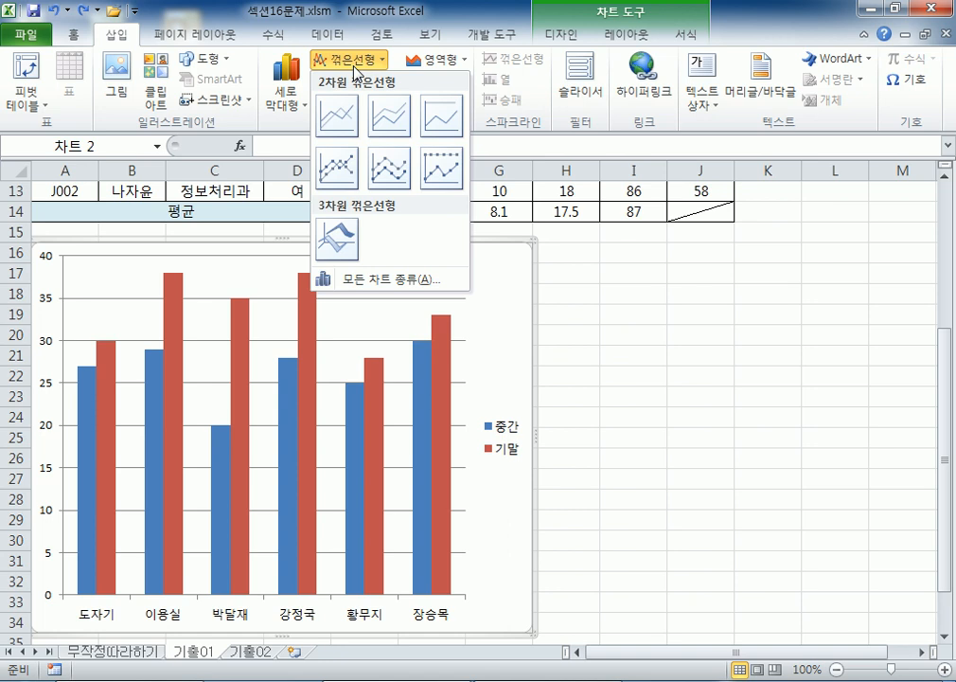
pyautogui.click(346, 180)
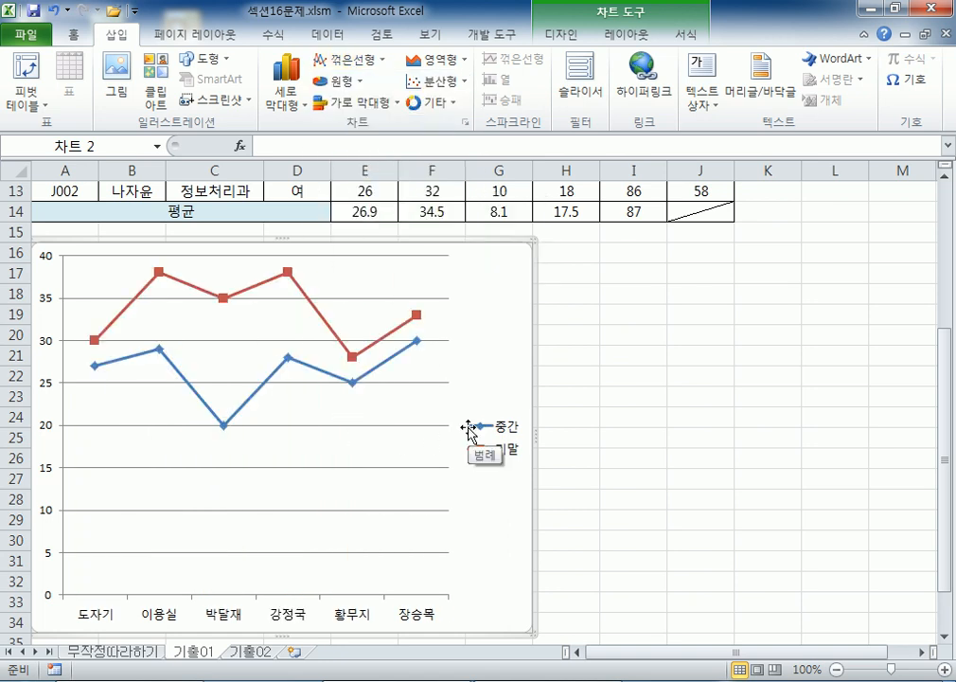
pyautogui.click(348, 59)
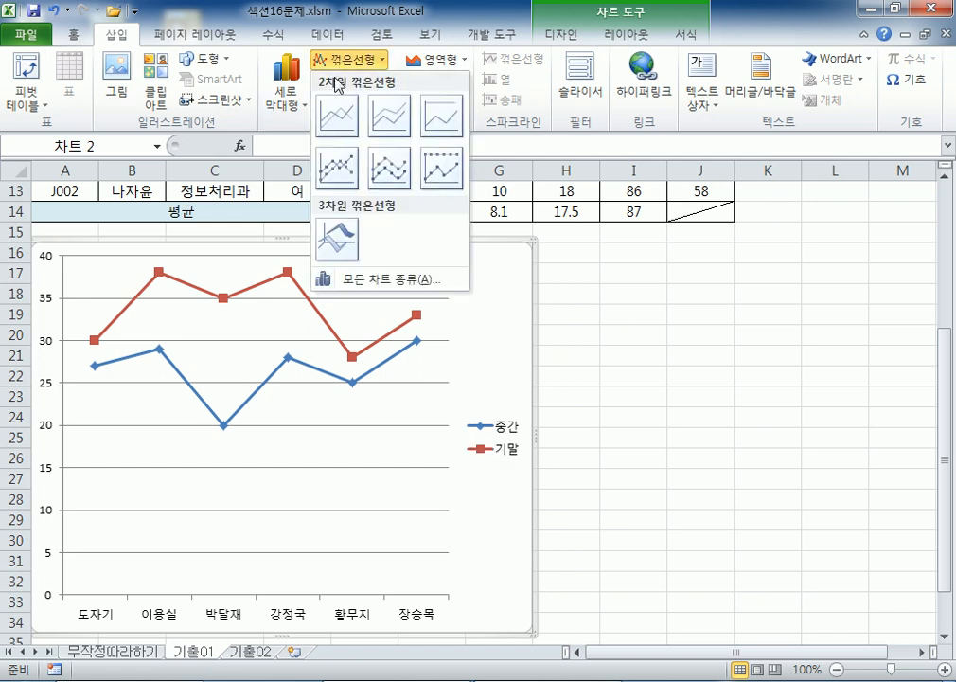
# - Try the 3-D clustered column type on the chart and switch it to 2-D clustered columns
pyautogui.click(294, 82)
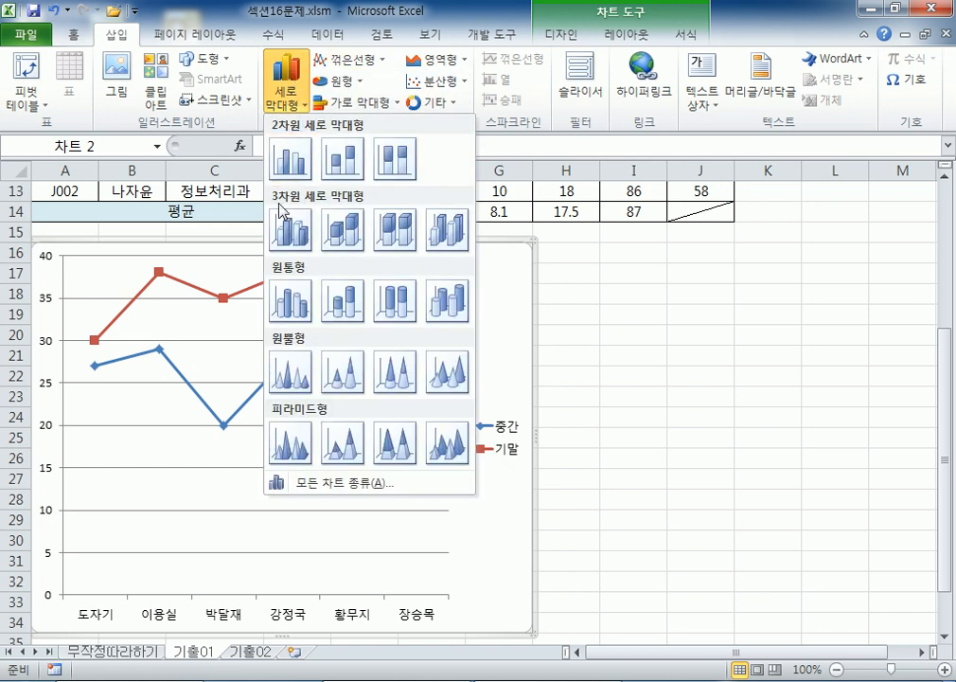
pyautogui.click(284, 230)
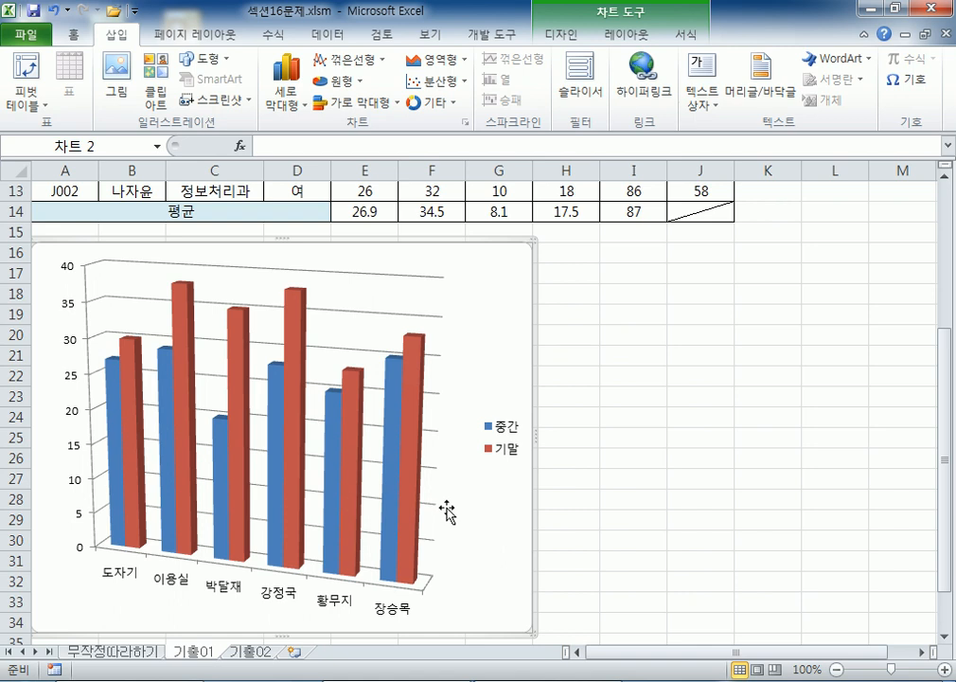
pyautogui.click(287, 88)
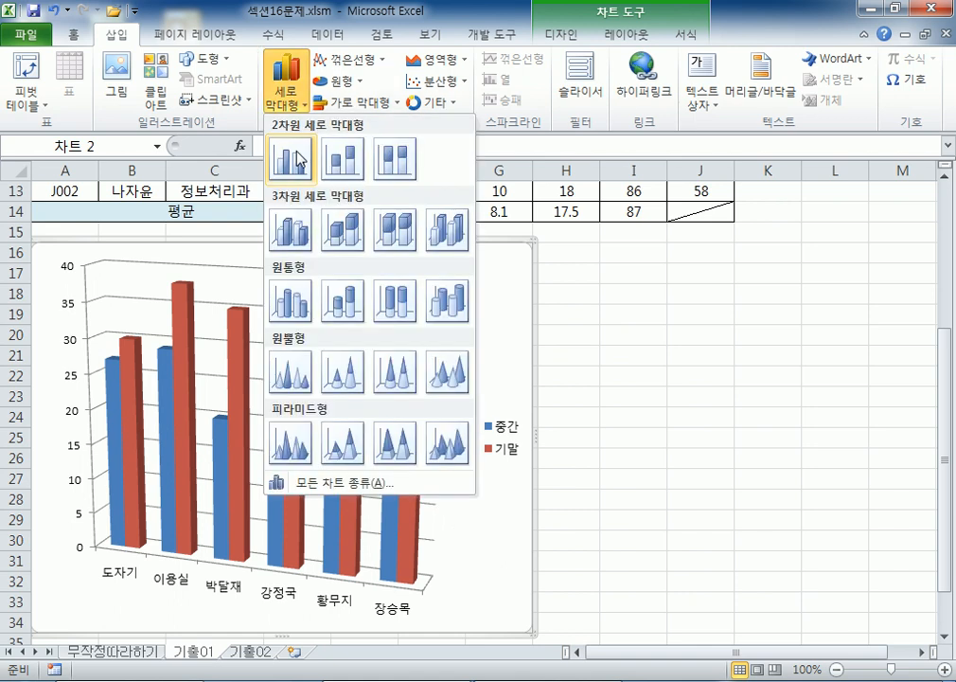
pyautogui.click(299, 159)
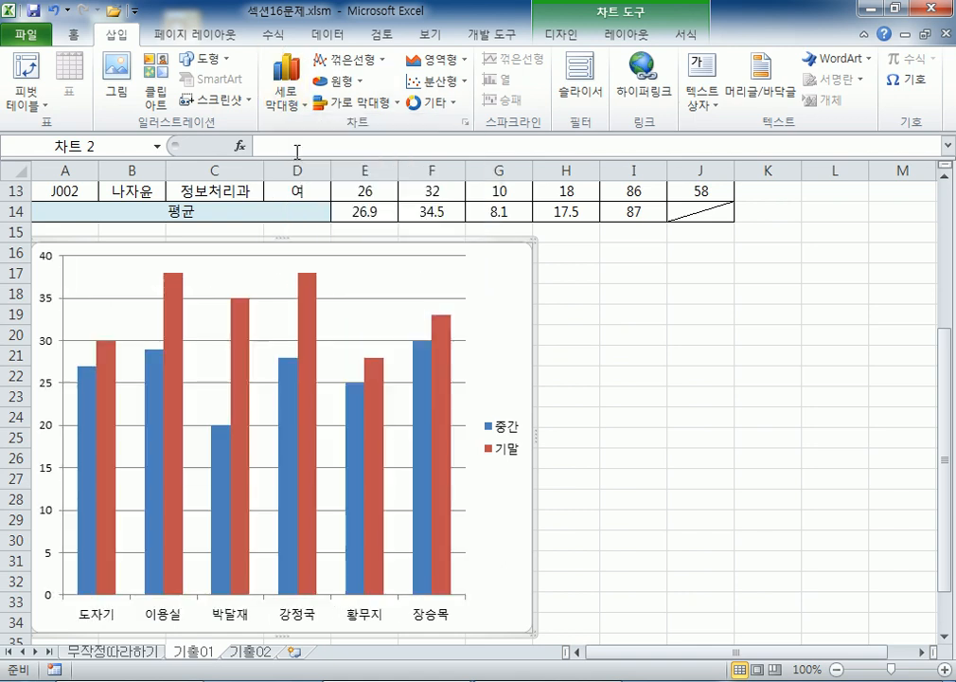
# - Try the 2-D clustered bar type on the chart and return it to 2-D clustered columns
pyautogui.moveTo(381, 426)
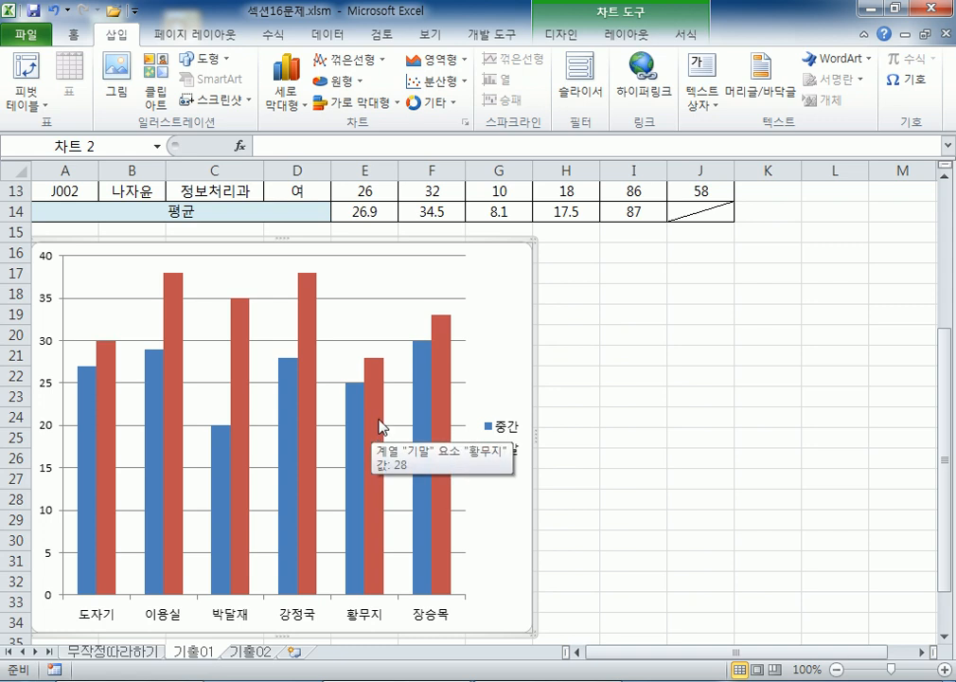
pyautogui.click(352, 103)
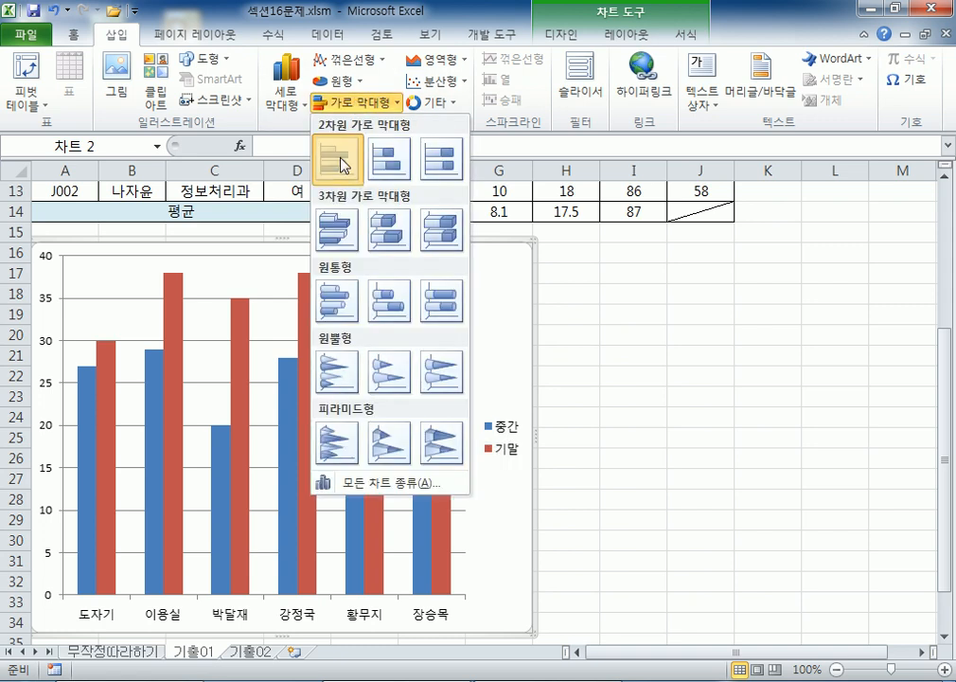
pyautogui.click(341, 163)
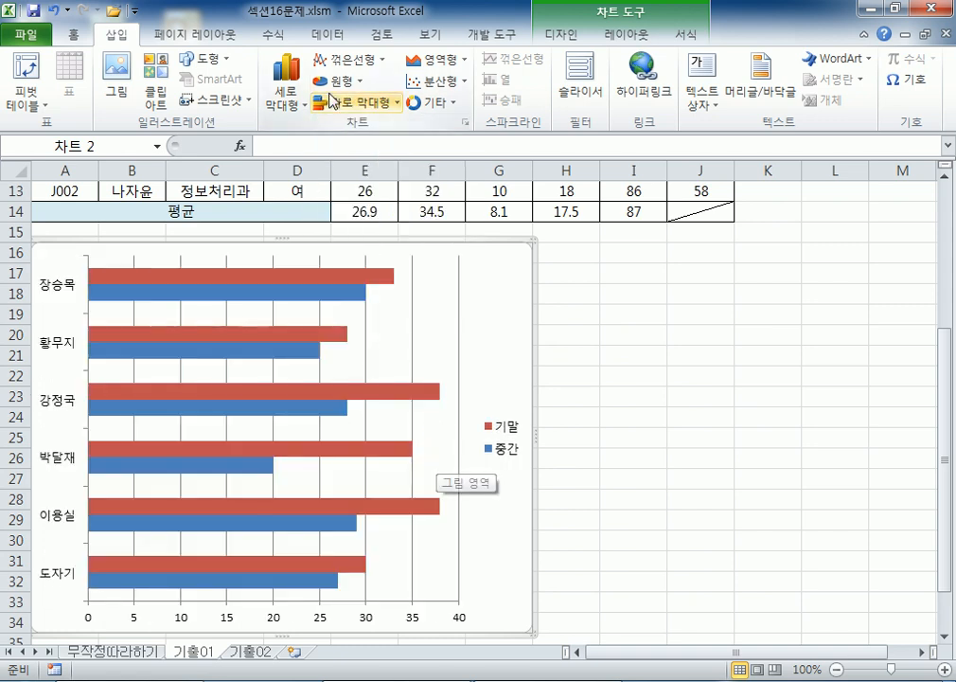
pyautogui.click(286, 90)
pyautogui.click(287, 166)
# - Change the chart to the 2-D area type, trying the 3-D area type in between
pyautogui.click(438, 60)
pyautogui.click(434, 196)
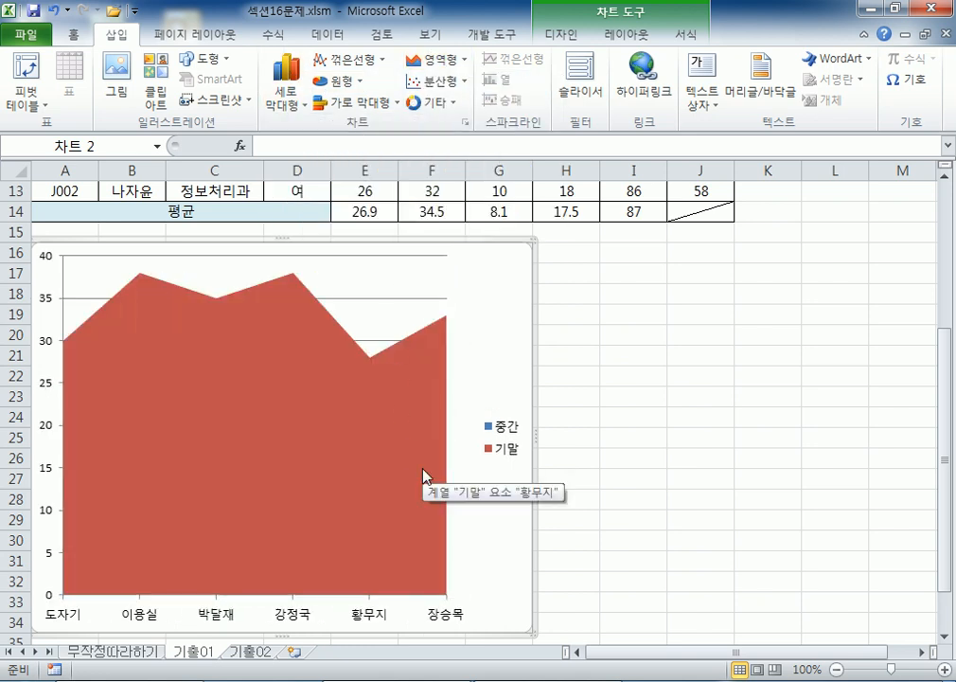
pyautogui.click(438, 60)
pyautogui.click(430, 194)
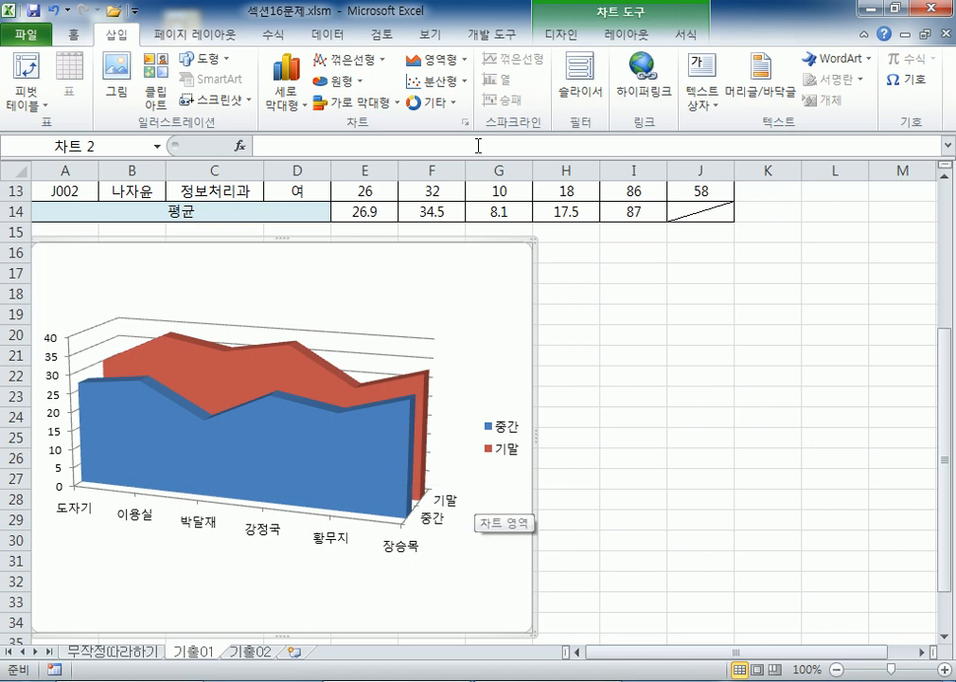
pyautogui.click(435, 59)
pyautogui.click(431, 117)
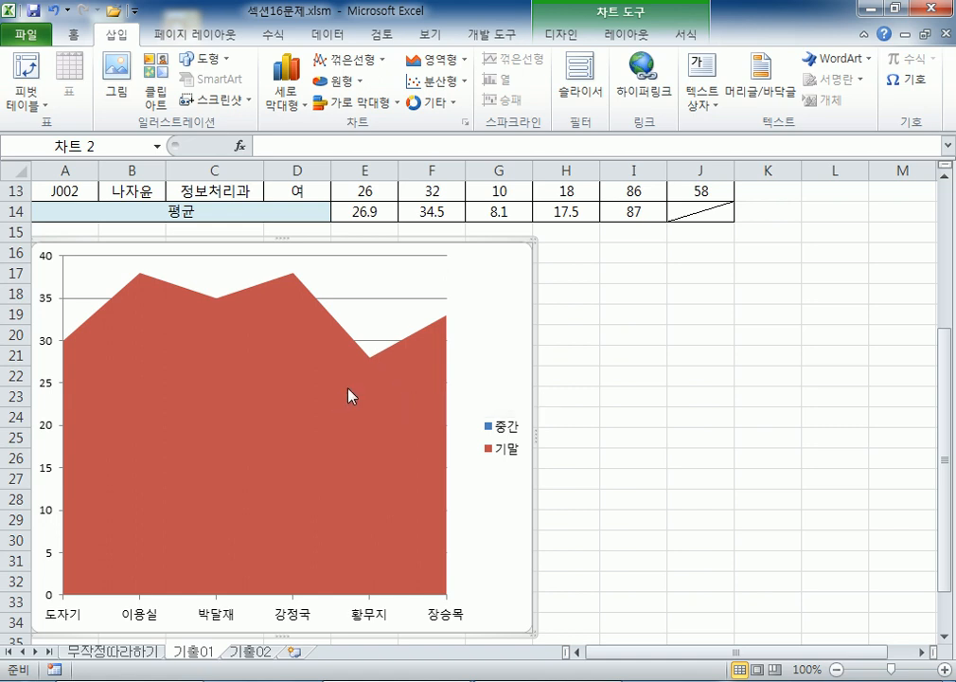
# - Try the marker-only scatter type and the 3-D surface type on the 기출01 chart
pyautogui.click(427, 87)
pyautogui.click(428, 140)
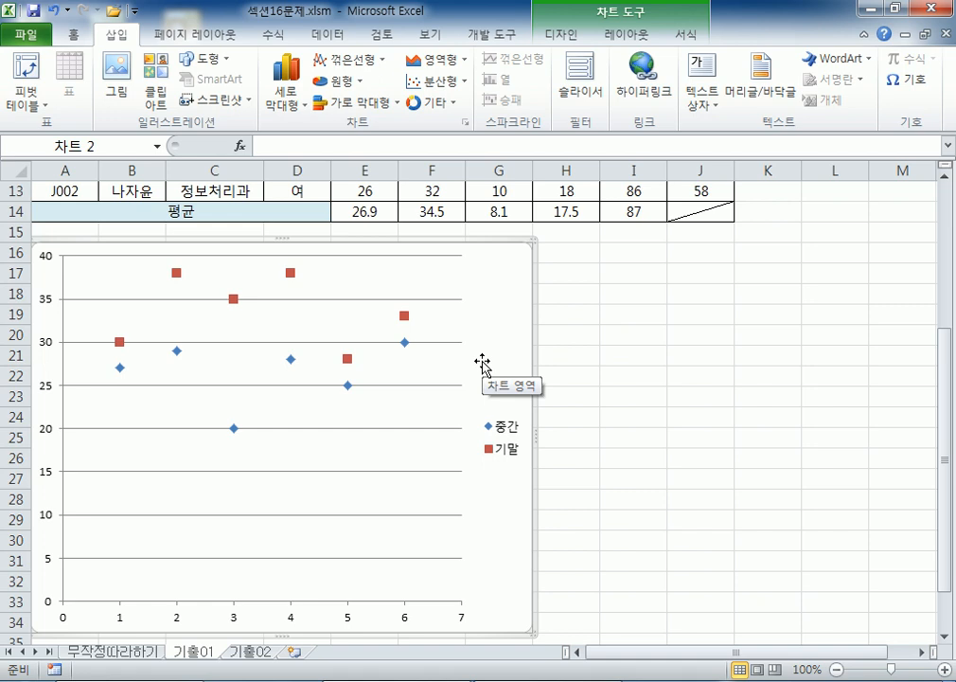
pyautogui.click(436, 83)
pyautogui.click(431, 101)
pyautogui.click(431, 101)
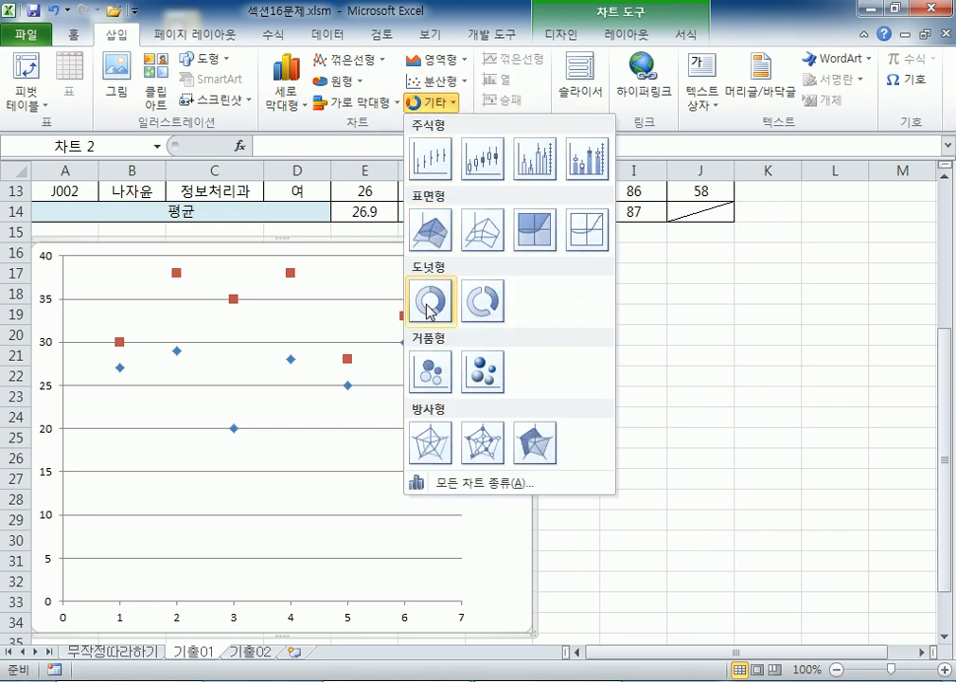
pyautogui.click(433, 231)
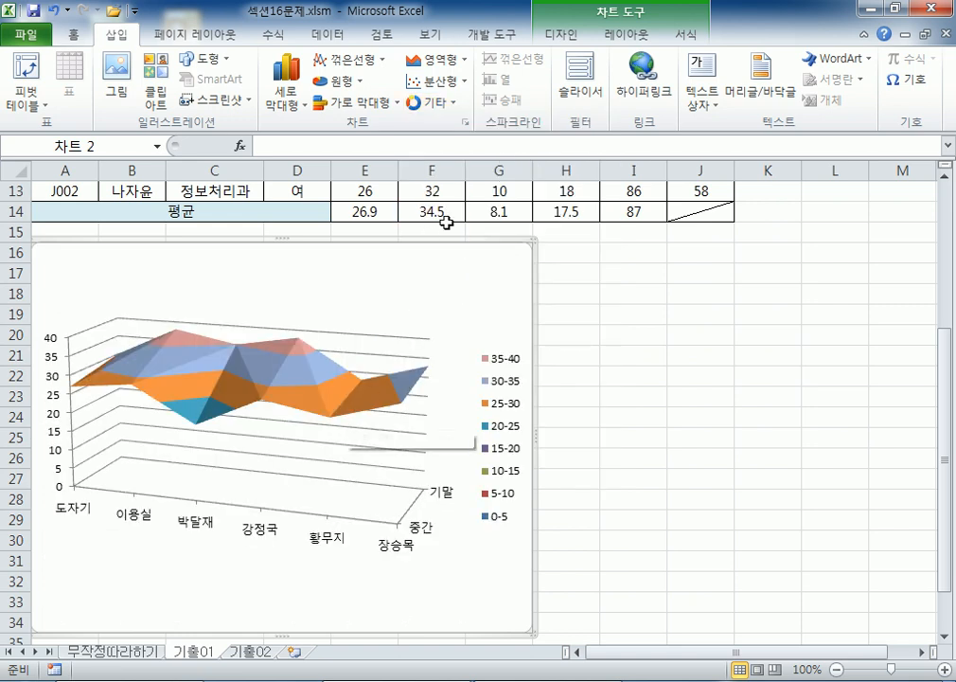
# - Try the doughnut, bubble and radar types on the 기출01 chart
pyautogui.click(431, 101)
pyautogui.click(422, 322)
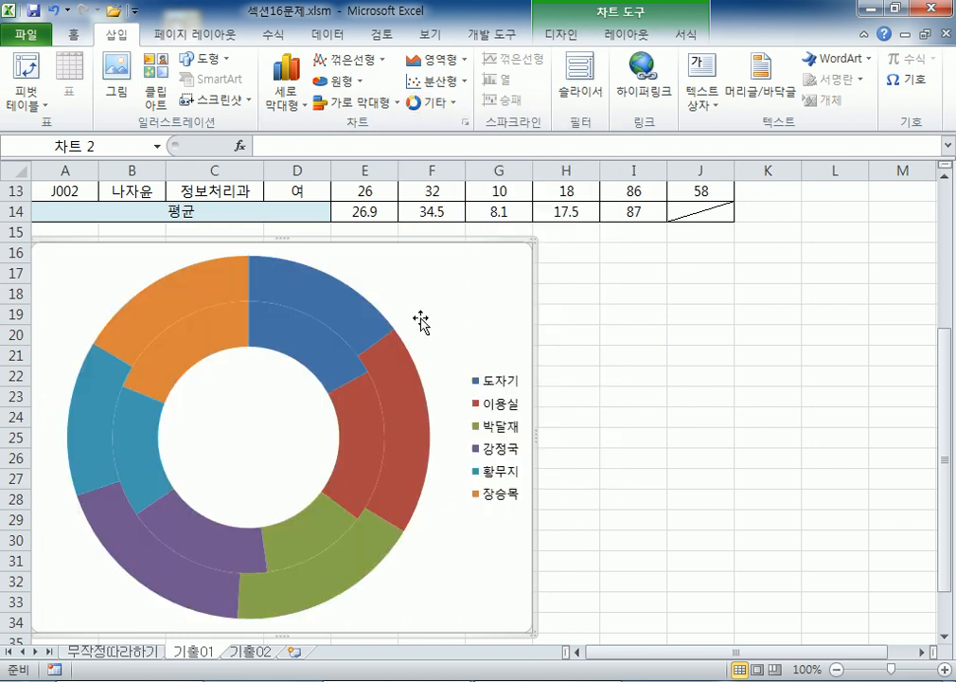
pyautogui.click(431, 101)
pyautogui.click(424, 366)
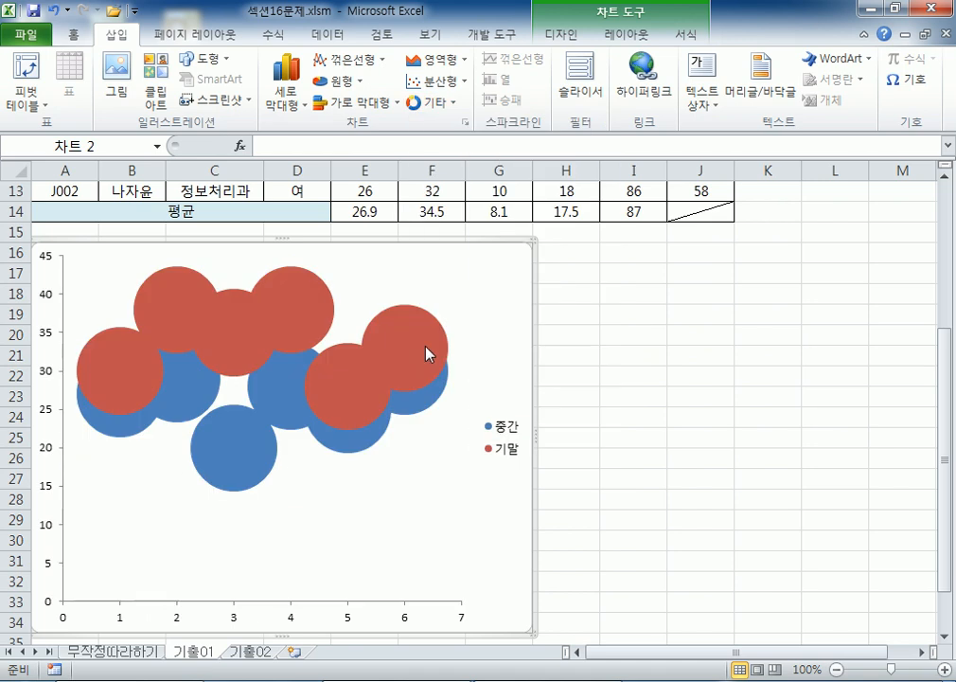
pyautogui.click(437, 102)
pyautogui.click(431, 441)
# - Try to apply the high-low-close stock type to the chart and review the stock type options against the score table
pyautogui.click(433, 102)
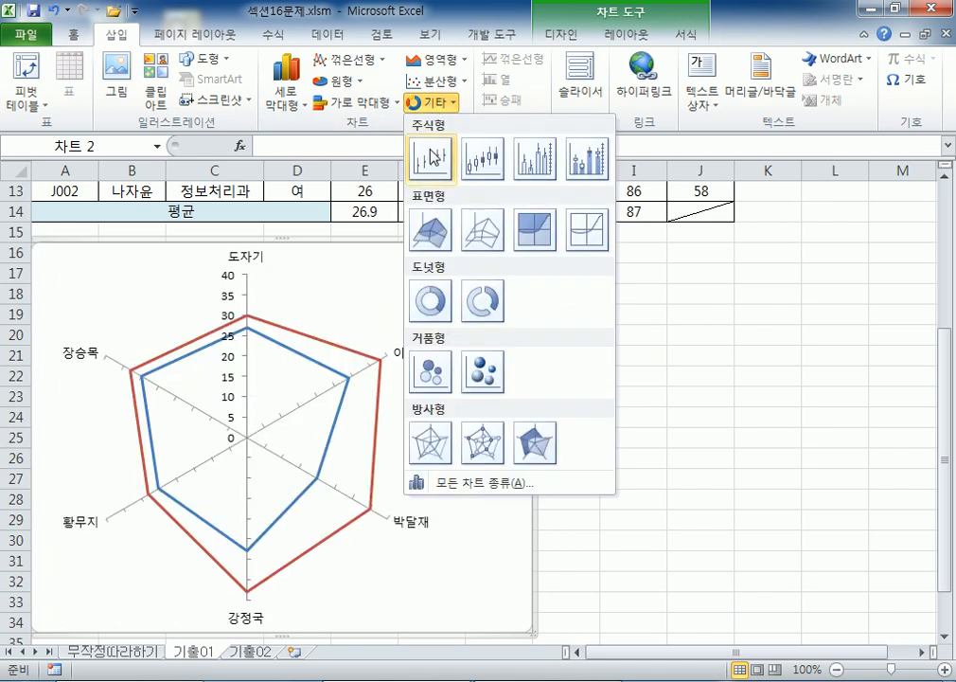
pyautogui.click(431, 152)
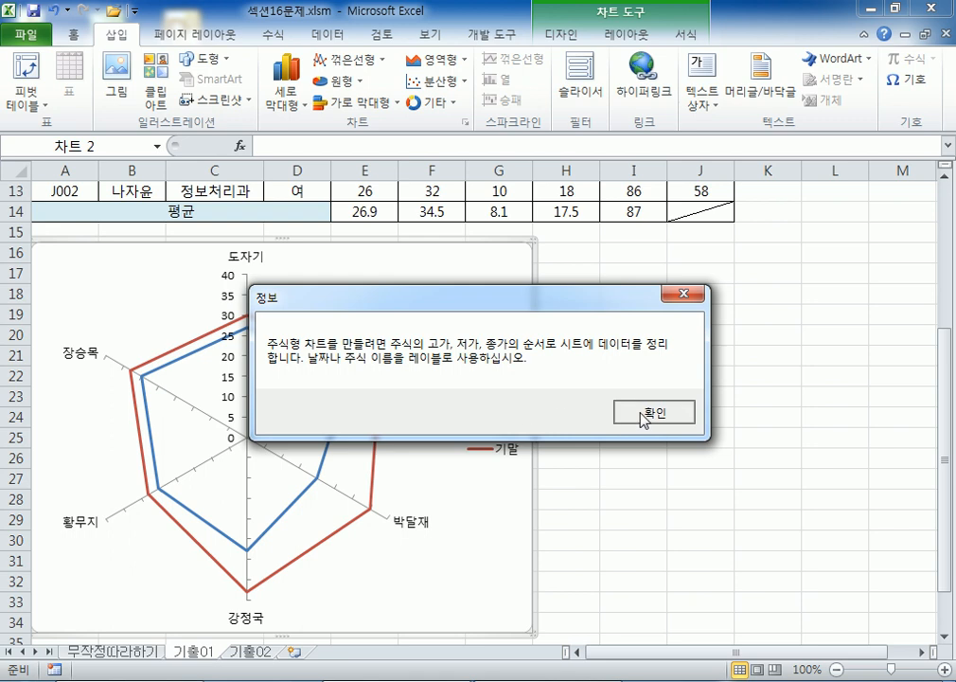
pyautogui.click(644, 413)
pyautogui.scroll(4, 284, 312)
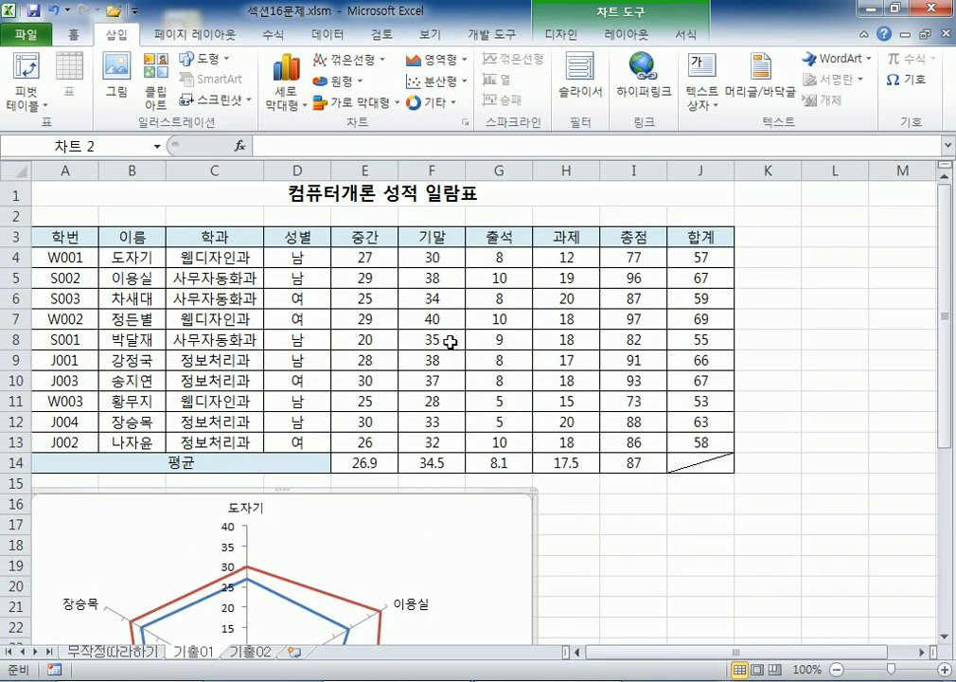
pyautogui.click(432, 101)
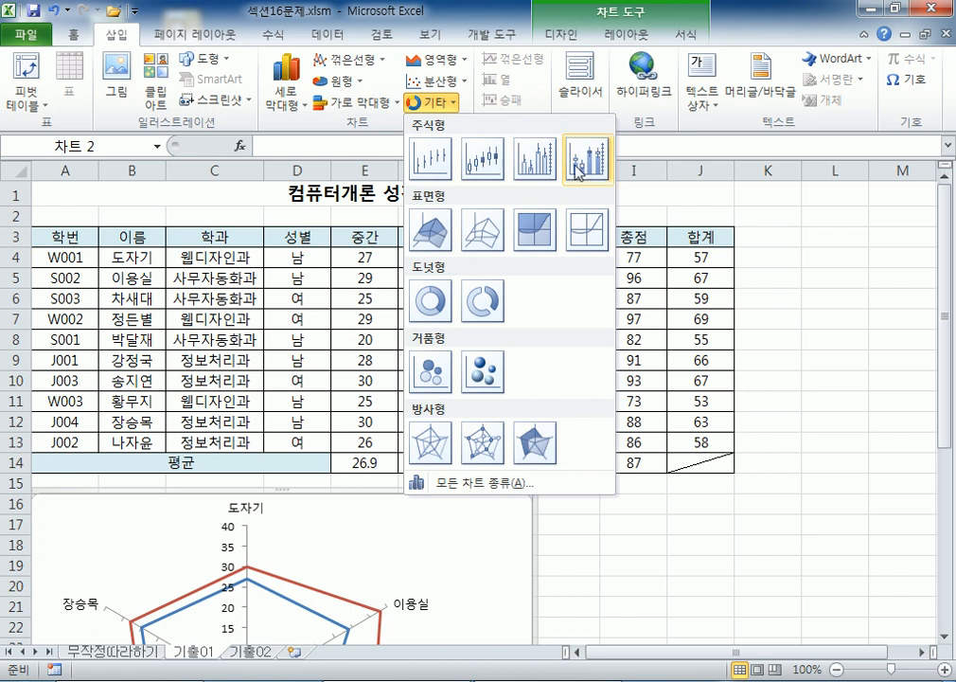
pyautogui.click(352, 330)
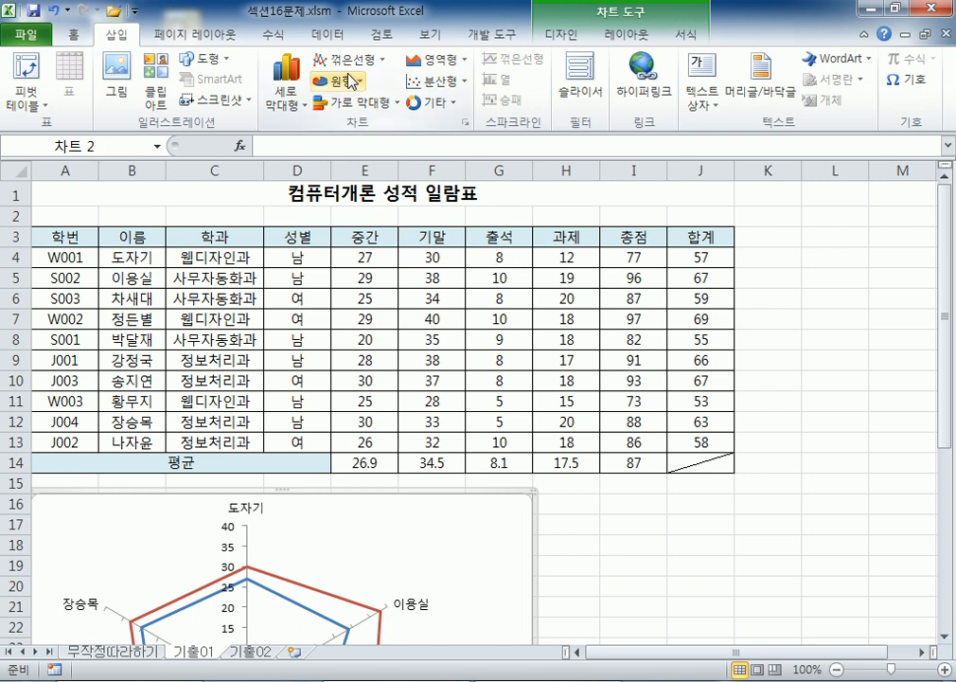
# - Change the chart to 2-D clustered columns
pyautogui.click(286, 90)
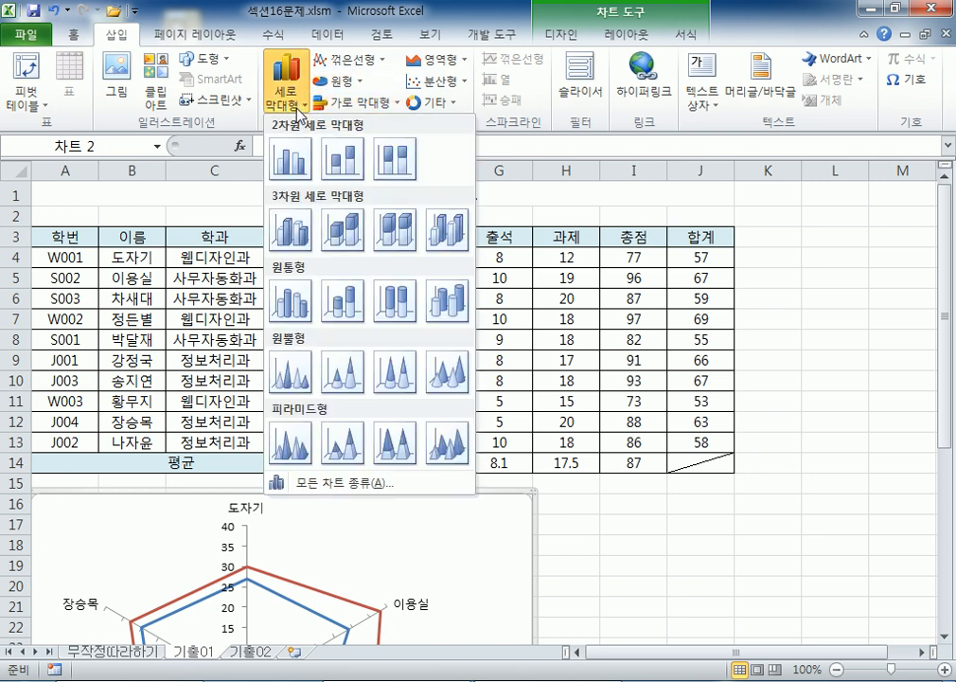
pyautogui.click(299, 158)
pyautogui.scroll(-3, 326, 143)
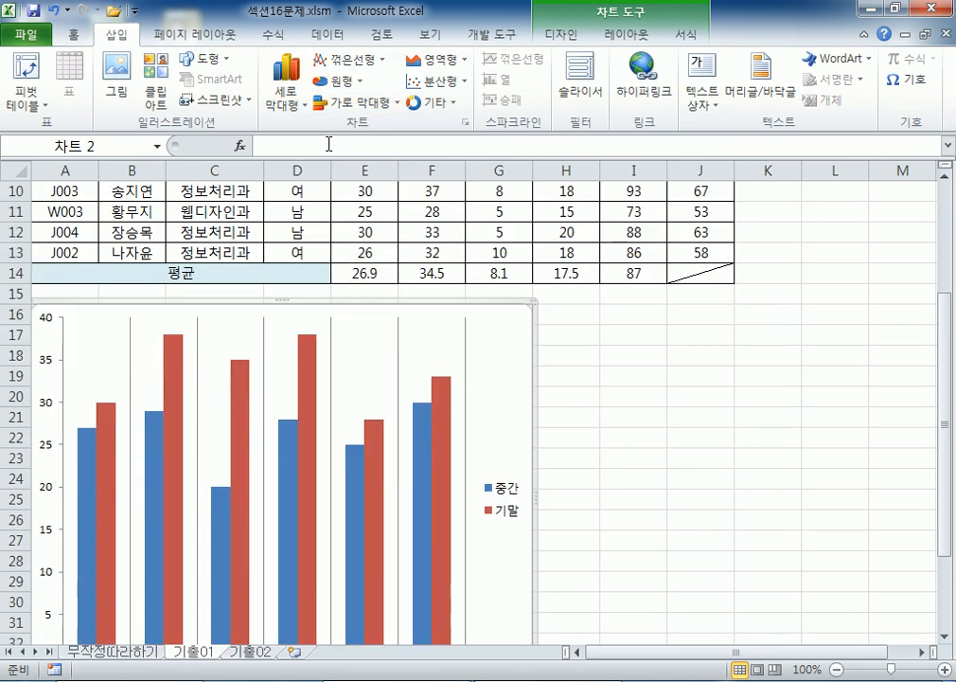
pyautogui.scroll(-2, 464, 246)
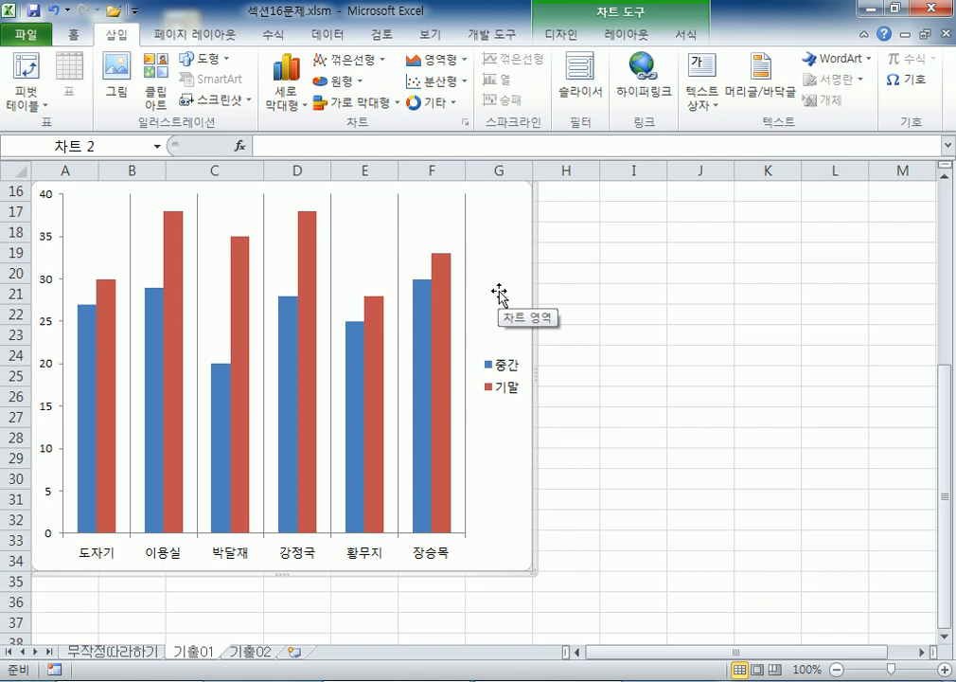
pyautogui.scroll(5, 495, 292)
pyautogui.click(287, 102)
pyautogui.click(303, 157)
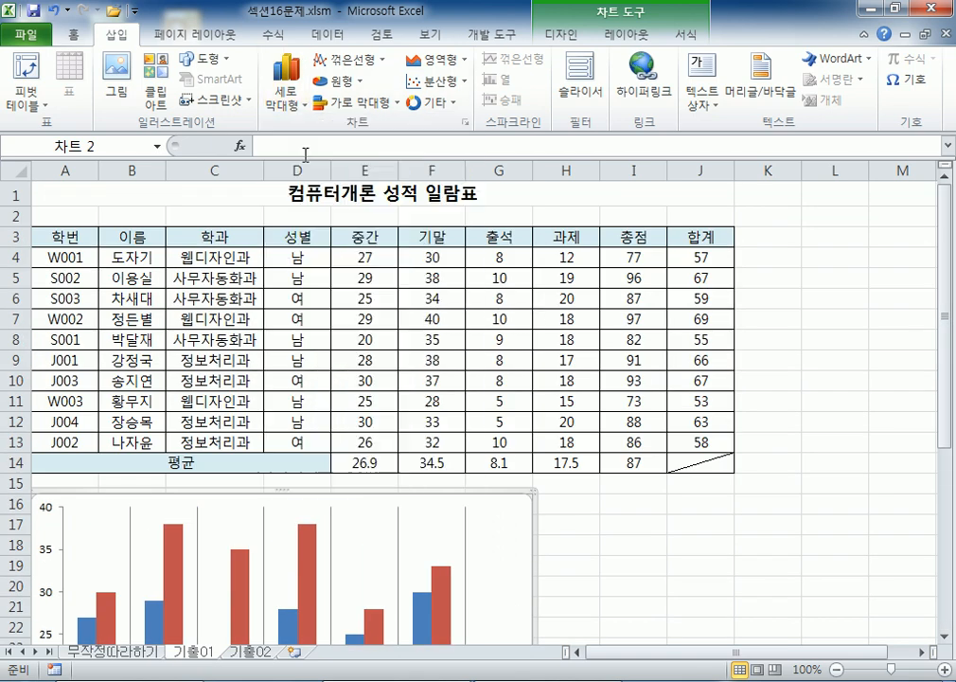
# - Try the 2-D line and 3-D clustered column types on the chart and return it to 2-D clustered columns
pyautogui.click(432, 109)
pyautogui.click(351, 59)
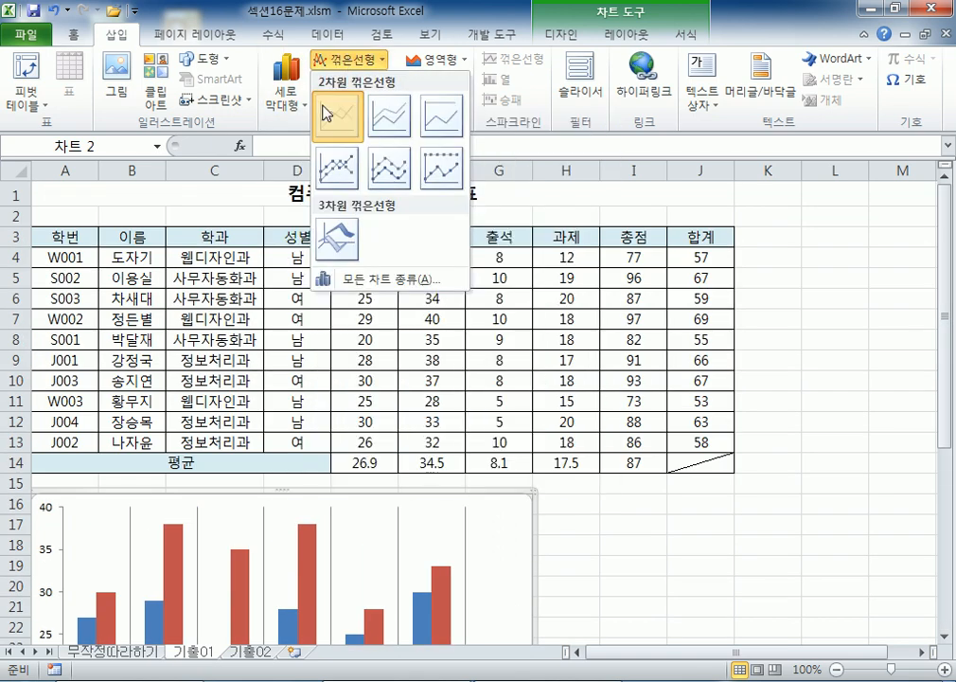
pyautogui.click(337, 163)
pyautogui.click(287, 95)
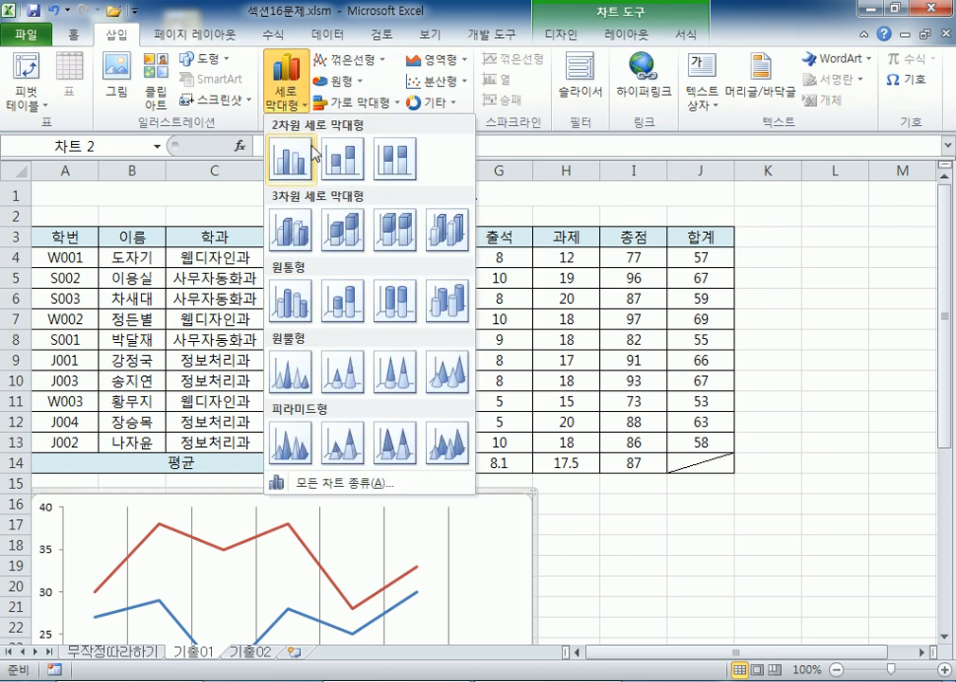
pyautogui.click(299, 232)
pyautogui.click(287, 93)
pyautogui.click(294, 157)
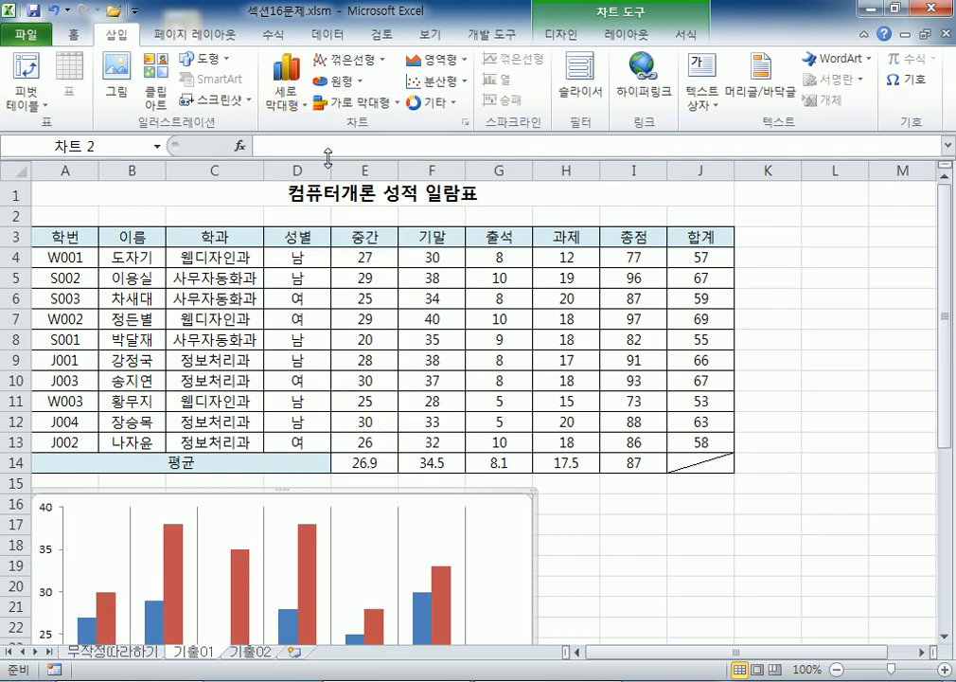
# - Try the smooth-line scatter and doughnut types on the chart and return it to 2-D clustered columns
pyautogui.scroll(-4, 375, 297)
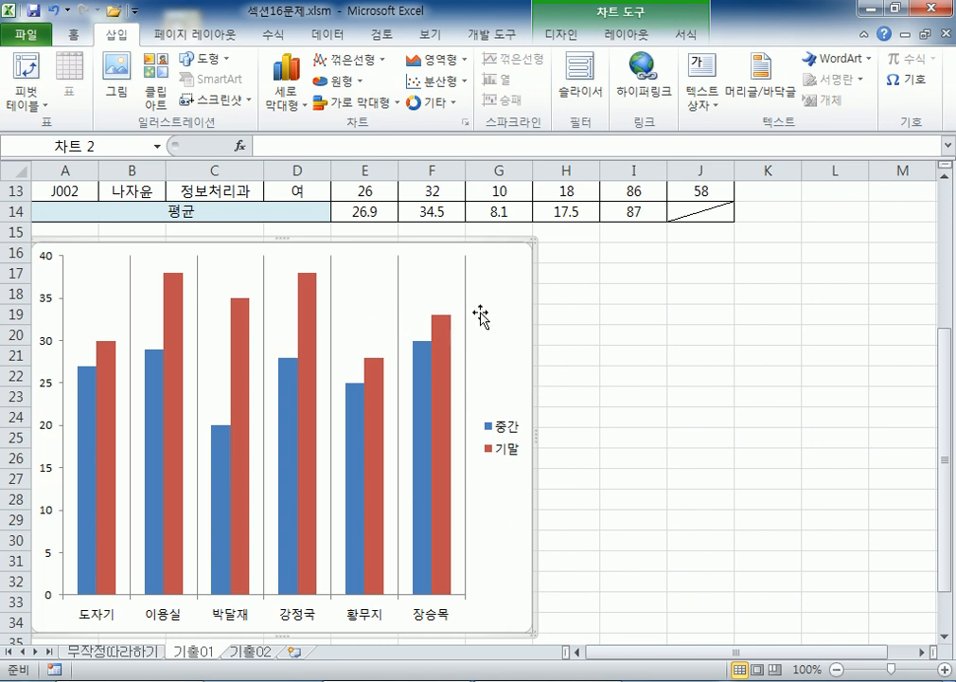
pyautogui.click(433, 81)
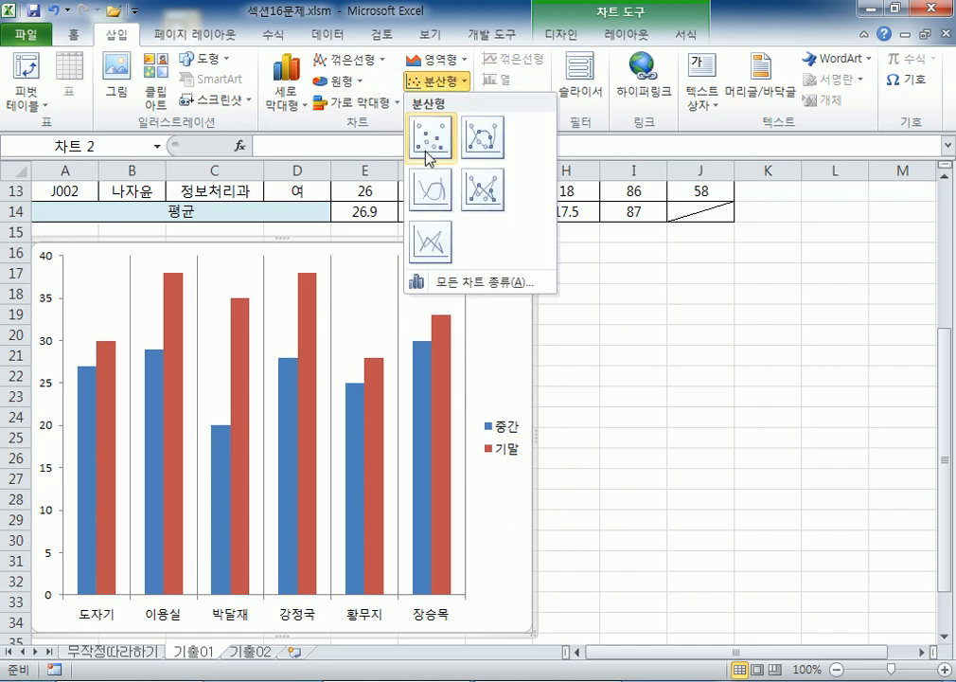
pyautogui.click(426, 192)
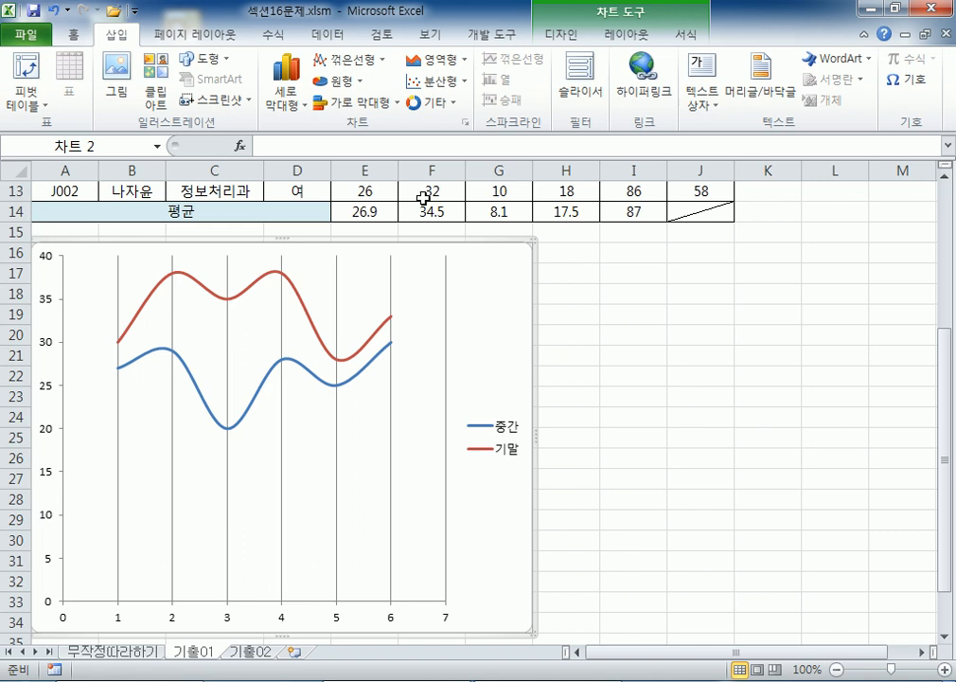
pyautogui.click(432, 101)
pyautogui.click(432, 228)
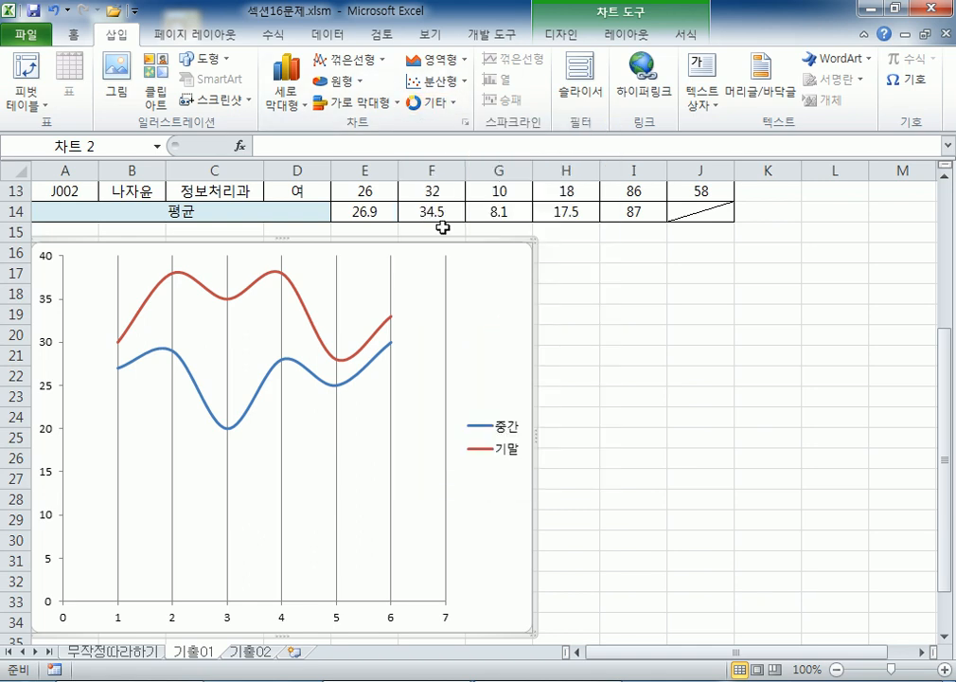
pyautogui.click(434, 104)
pyautogui.click(427, 303)
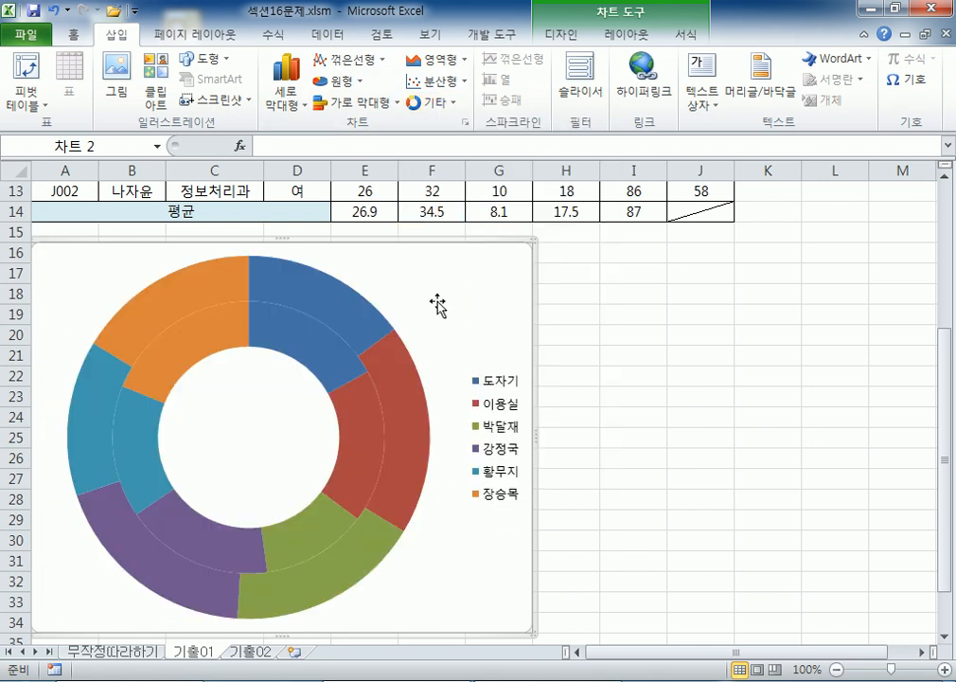
pyautogui.click(287, 87)
pyautogui.click(290, 159)
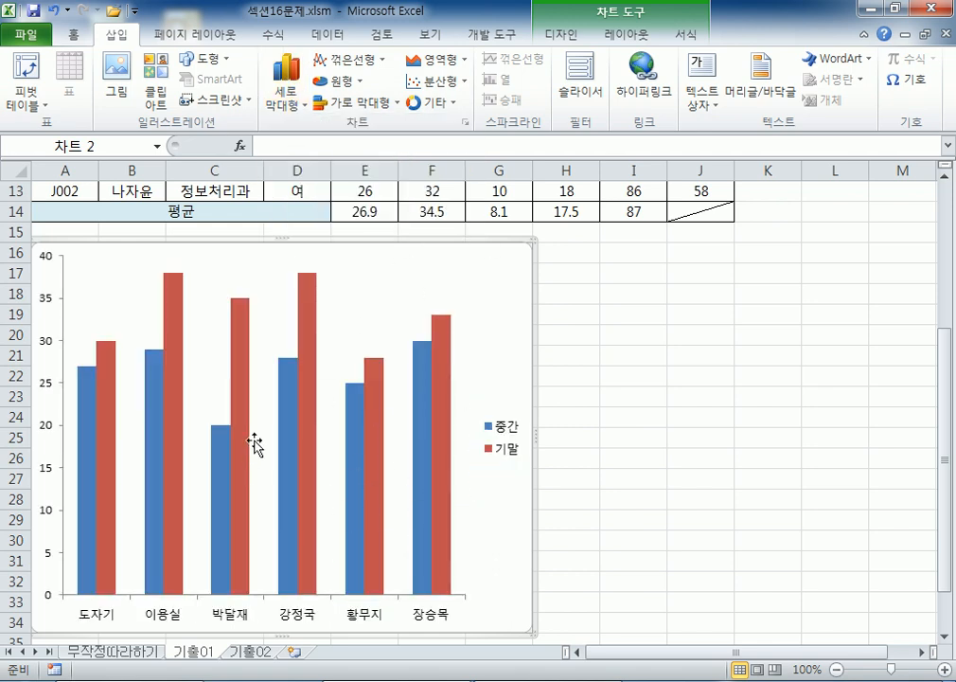
# - Examine the column chart and review the subtypes offered for line, pie, scatter, area and other charts
pyautogui.moveTo(249, 434)
pyautogui.click(346, 59)
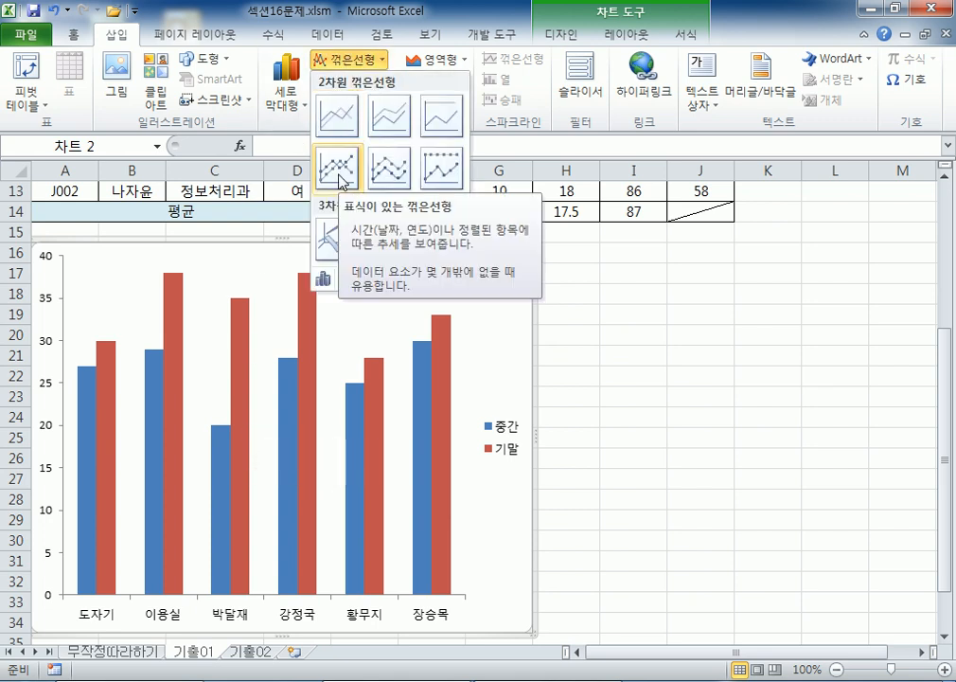
pyautogui.moveTo(342, 95)
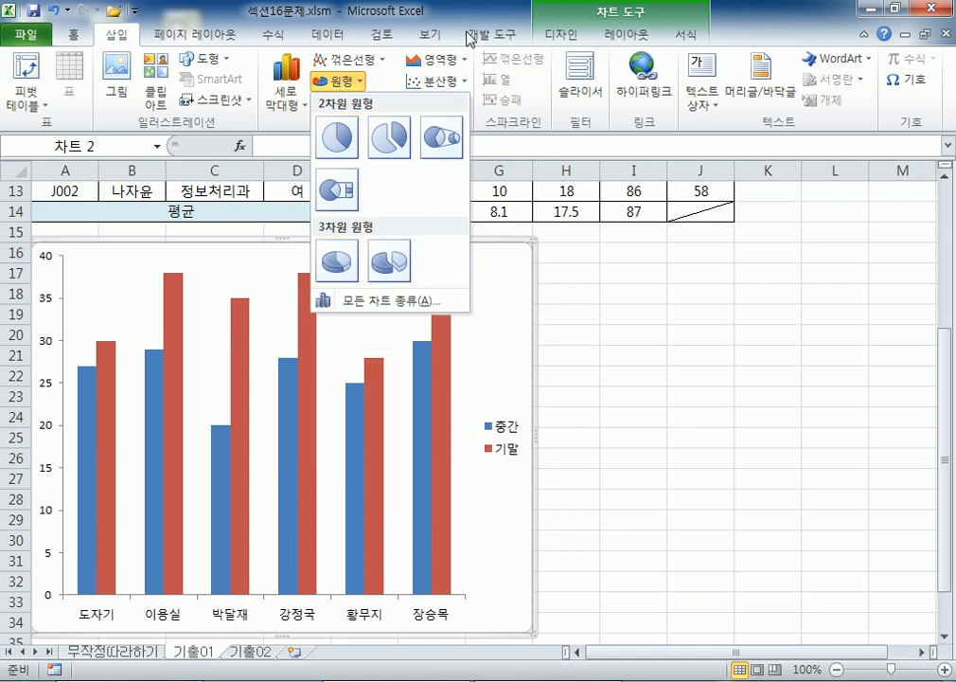
pyautogui.click(431, 102)
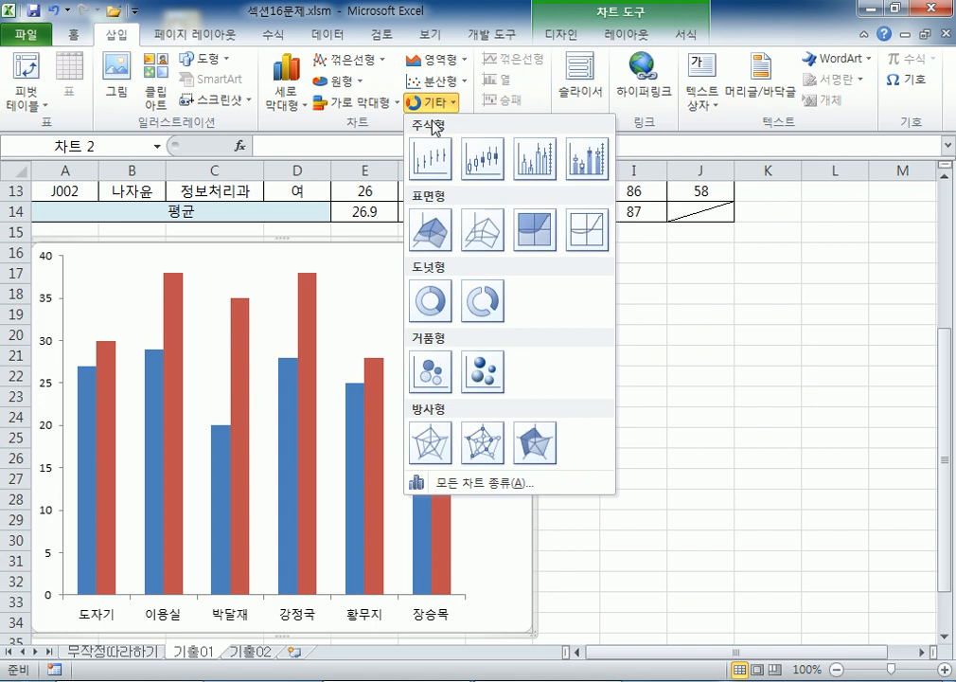
pyautogui.click(438, 80)
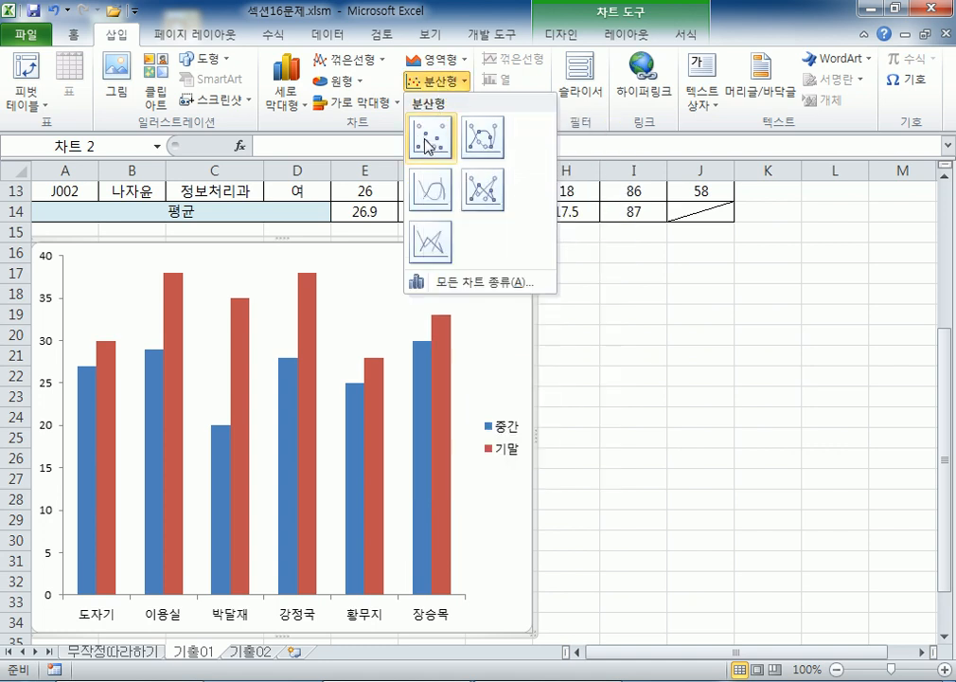
pyautogui.click(333, 64)
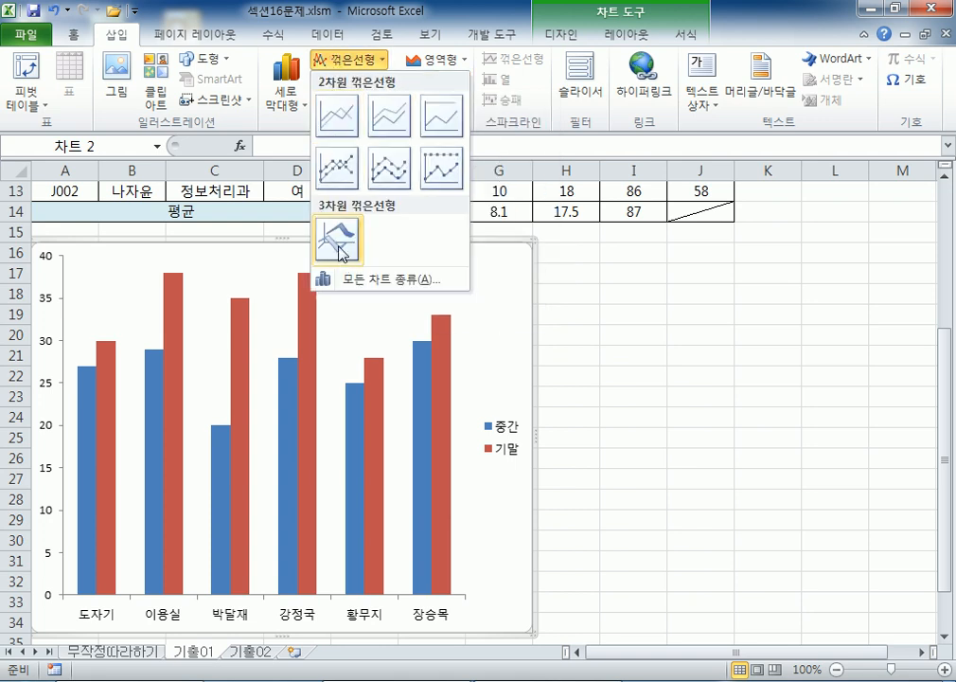
pyautogui.click(461, 62)
# - Try the 3-D bubble, 3-D surface and radar types on the chart and return it to 2-D clustered columns
pyautogui.click(433, 102)
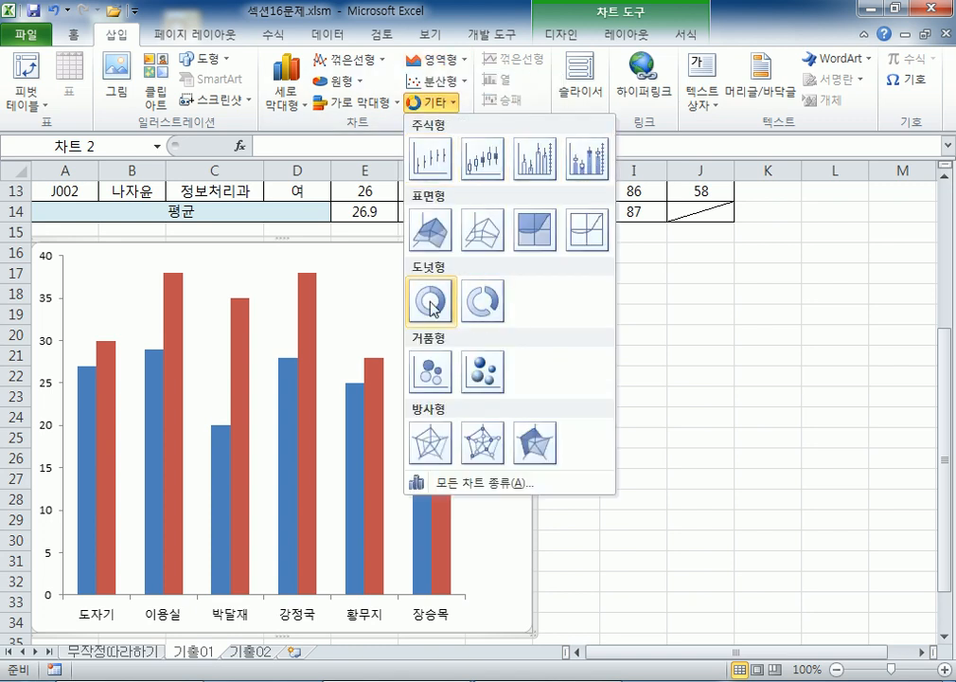
pyautogui.click(466, 383)
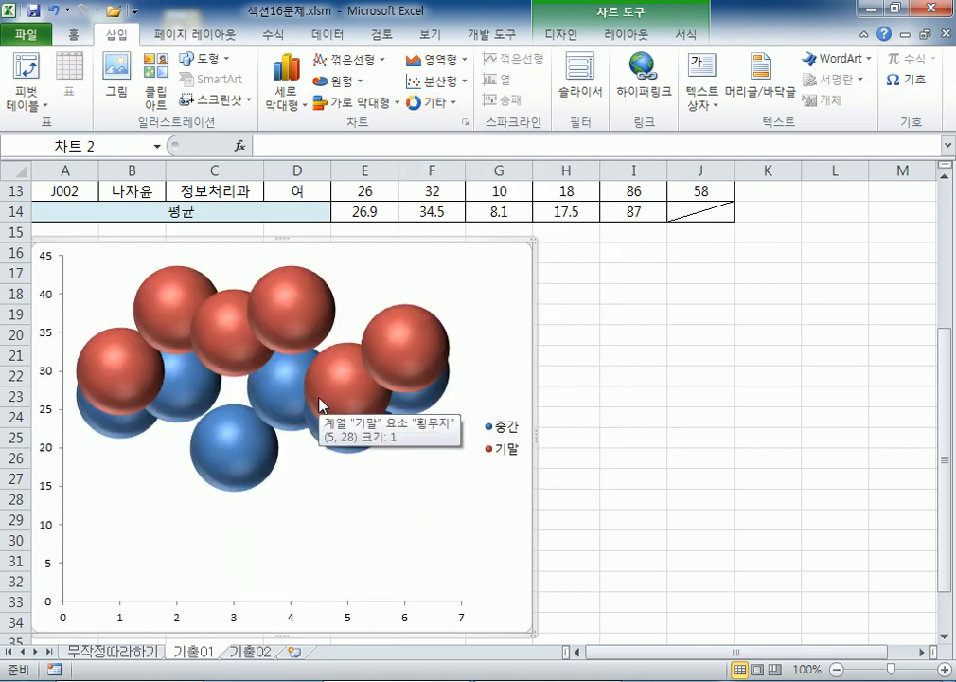
pyautogui.click(436, 101)
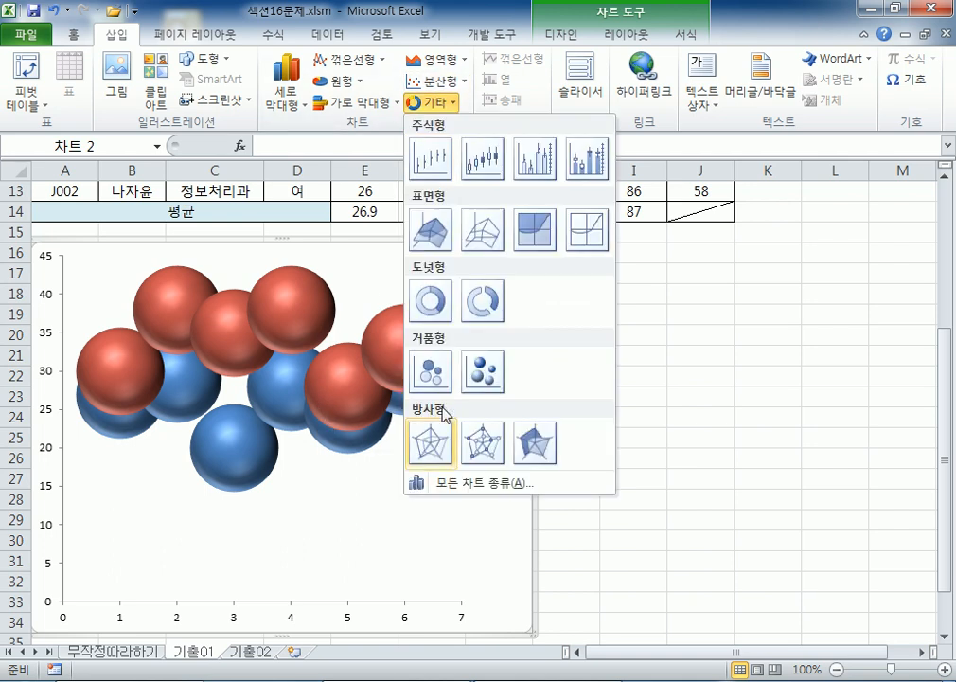
pyautogui.click(430, 228)
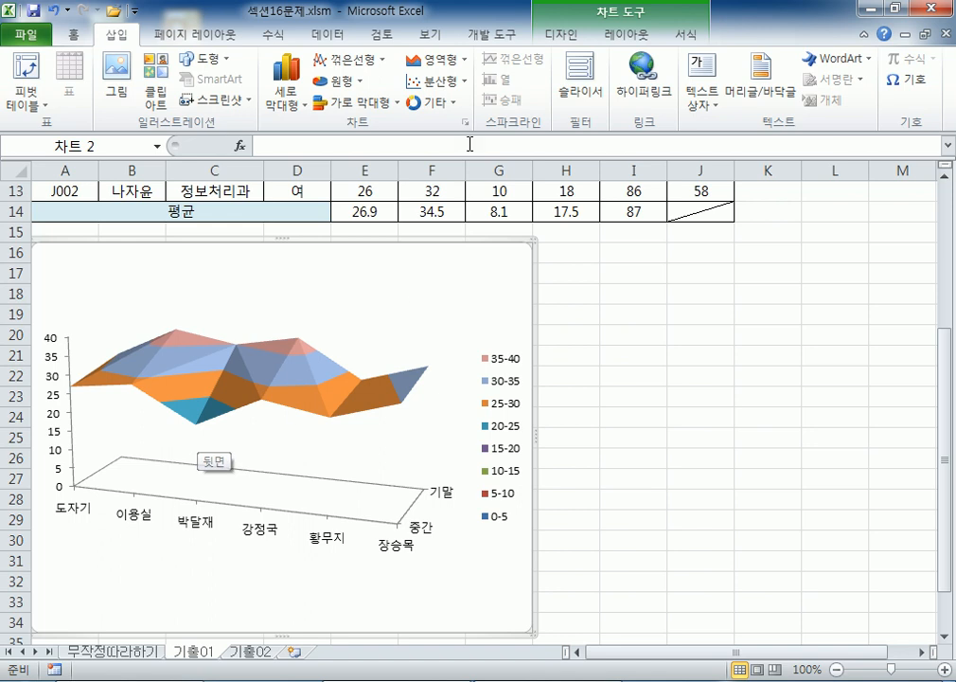
pyautogui.click(433, 102)
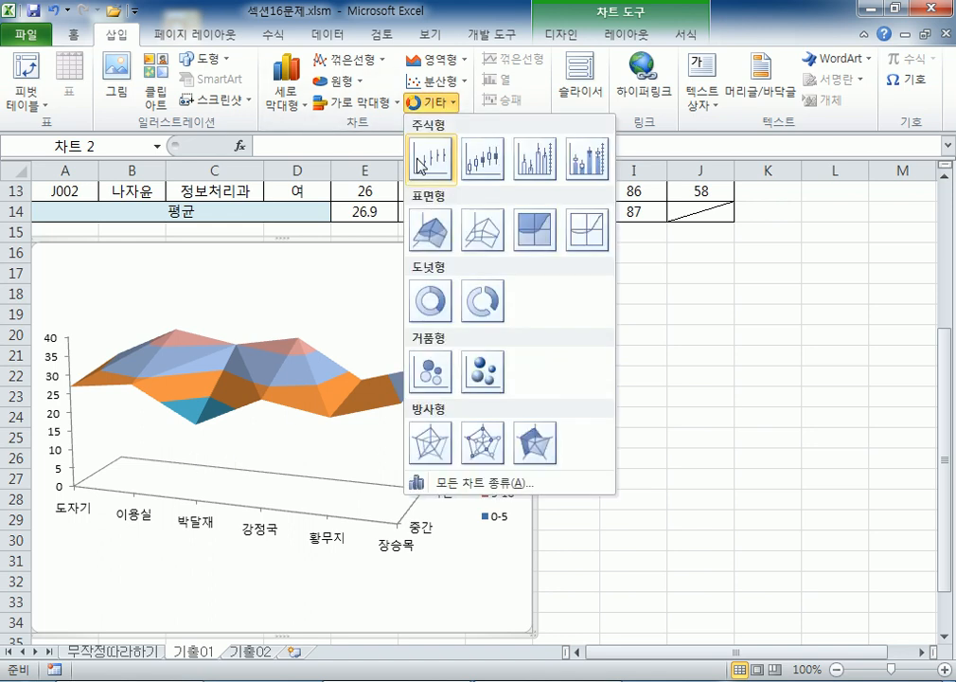
pyautogui.click(431, 441)
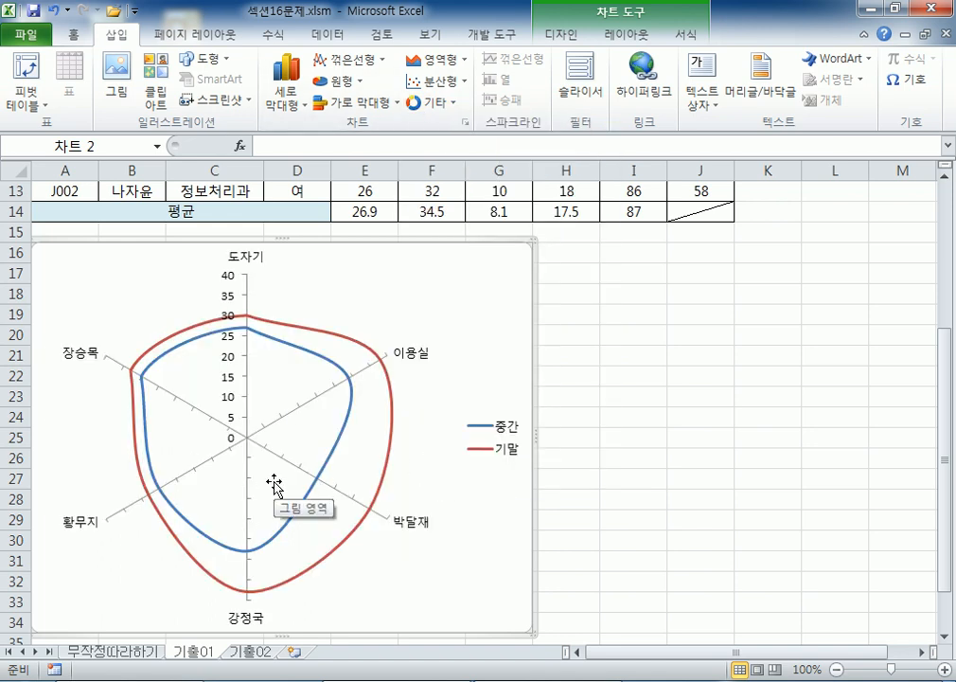
pyautogui.click(287, 95)
pyautogui.click(289, 158)
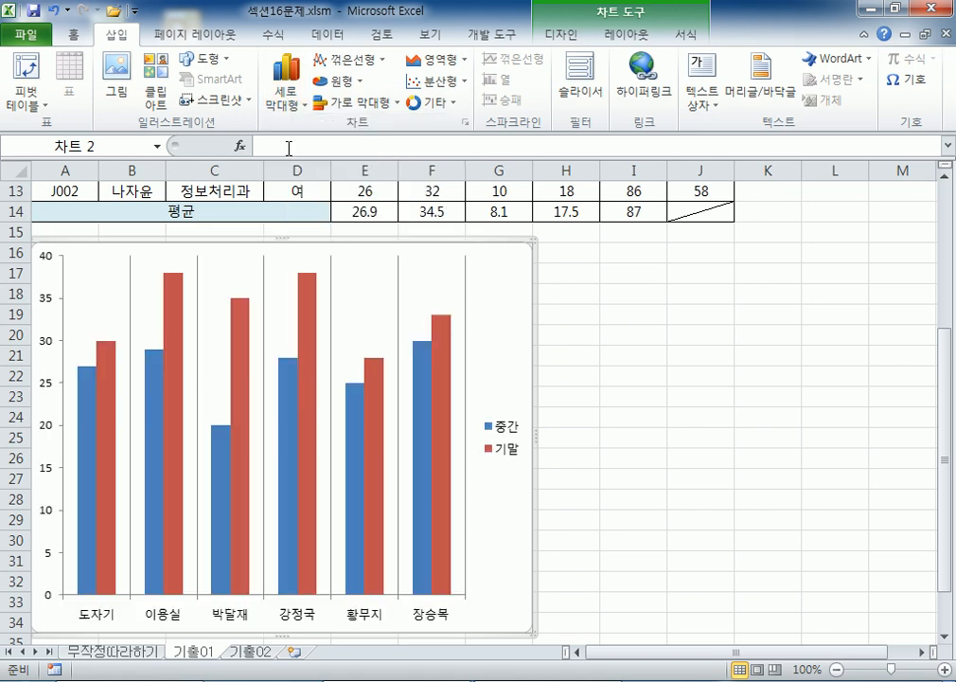
# - Try the doughnut type on the chart and return it to 2-D clustered columns
pyautogui.click(428, 102)
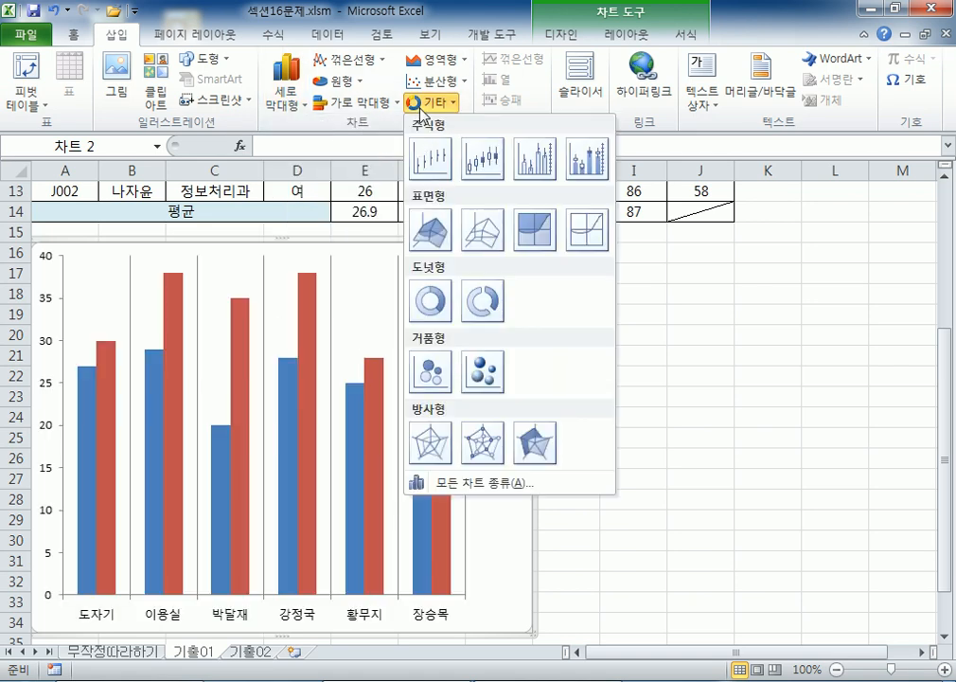
pyautogui.click(431, 300)
pyautogui.click(289, 92)
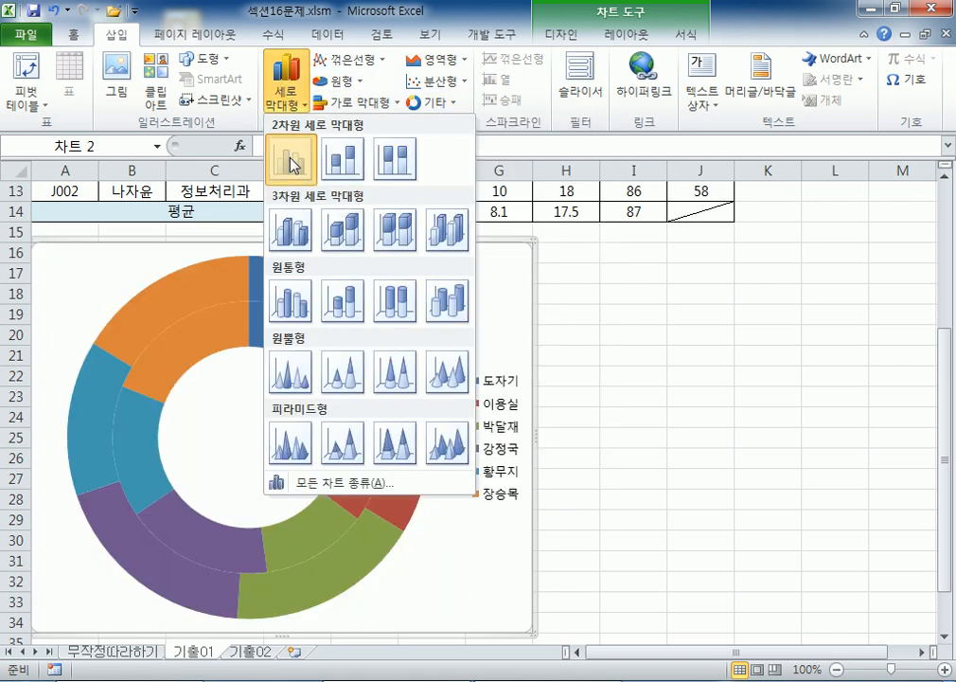
pyautogui.click(289, 158)
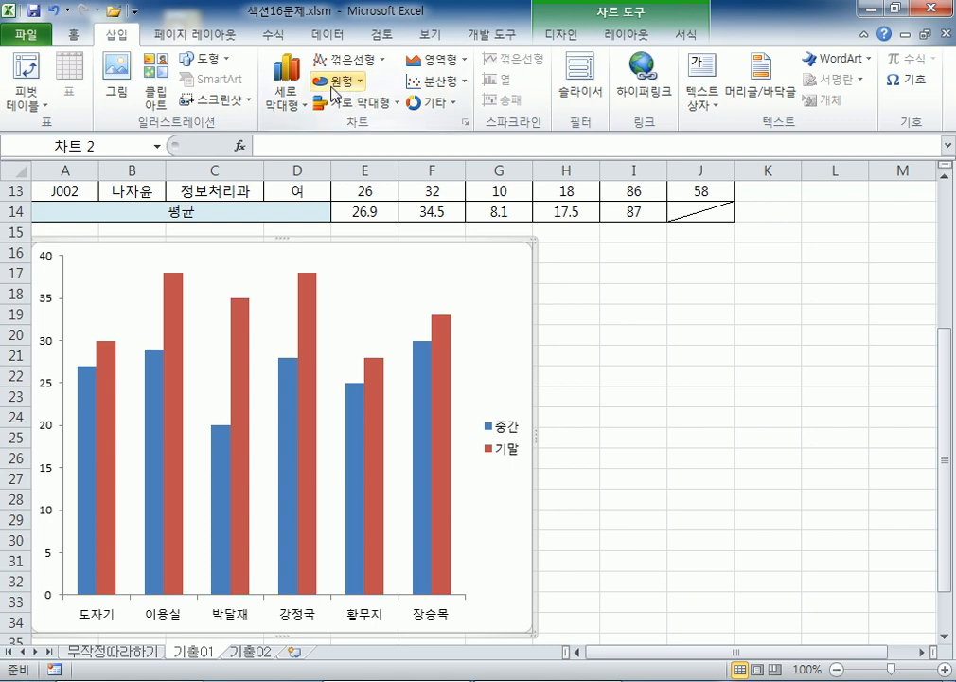
# - Compare the score table ranges A3:J13 and B3:J13 with the data plotted in the column chart beneath
pyautogui.scroll(4, 352, 339)
pyautogui.click(200, 275)
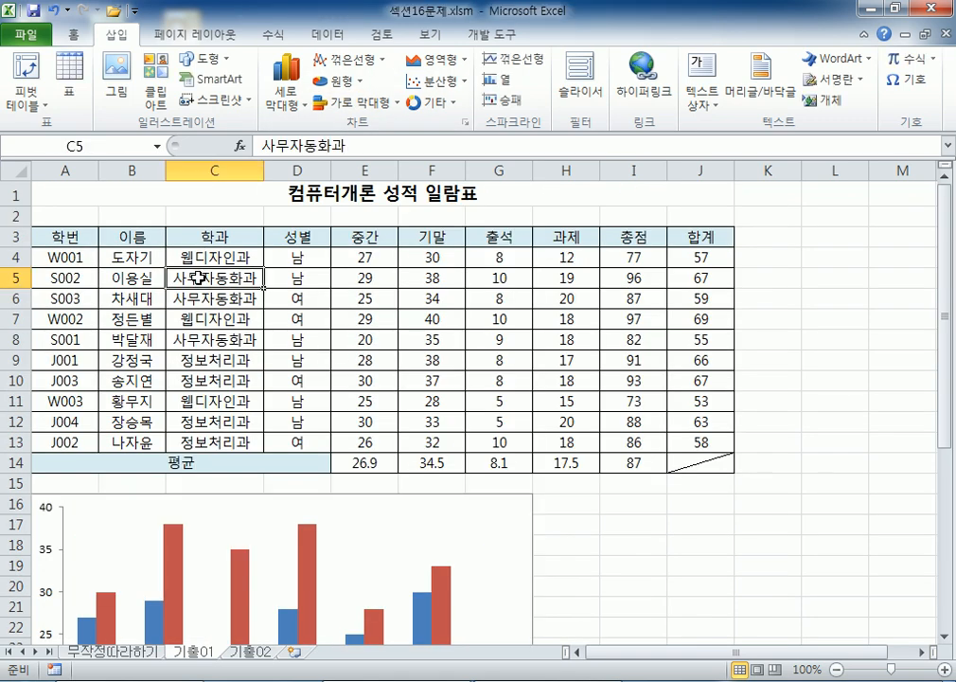
pyautogui.moveTo(68, 237); pyautogui.dragTo(699, 441)
pyautogui.scroll(-5, 593, 364)
pyautogui.click(502, 294)
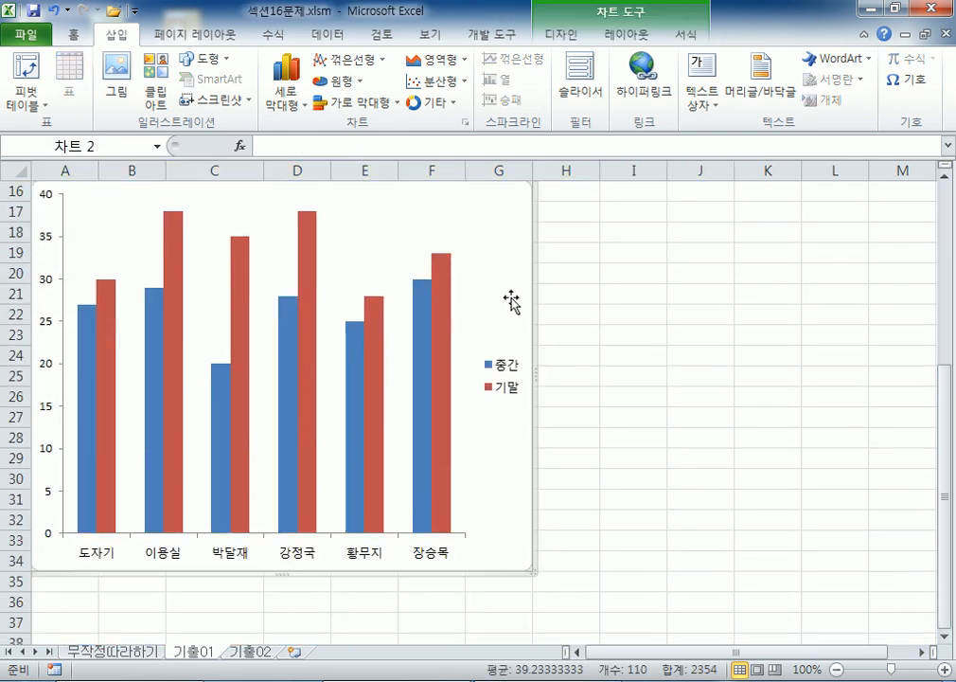
pyautogui.scroll(5, 480, 312)
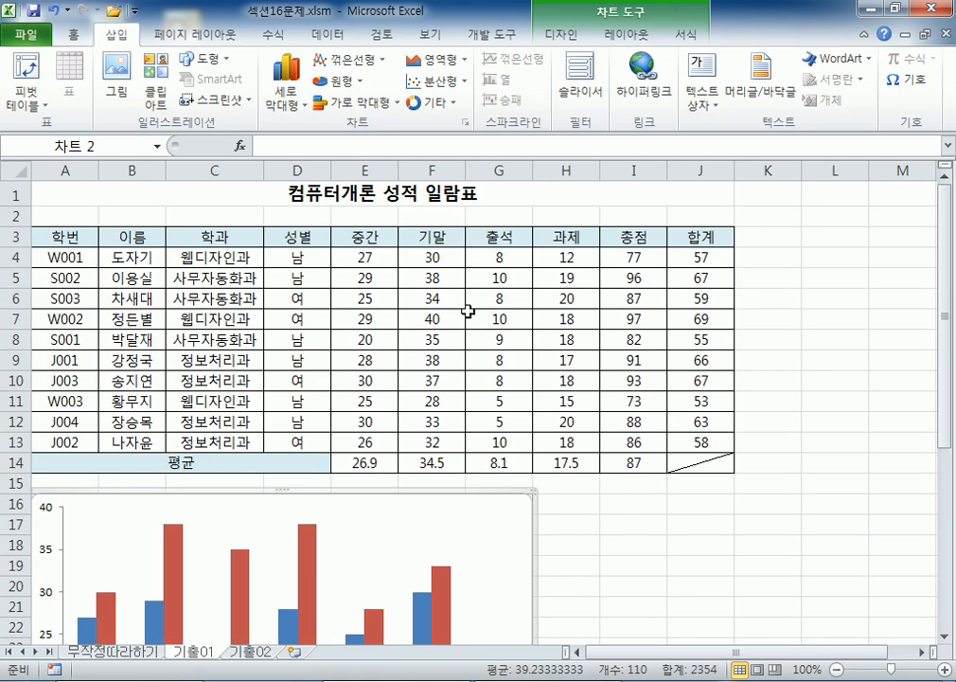
pyautogui.moveTo(118, 237); pyautogui.dragTo(699, 441)
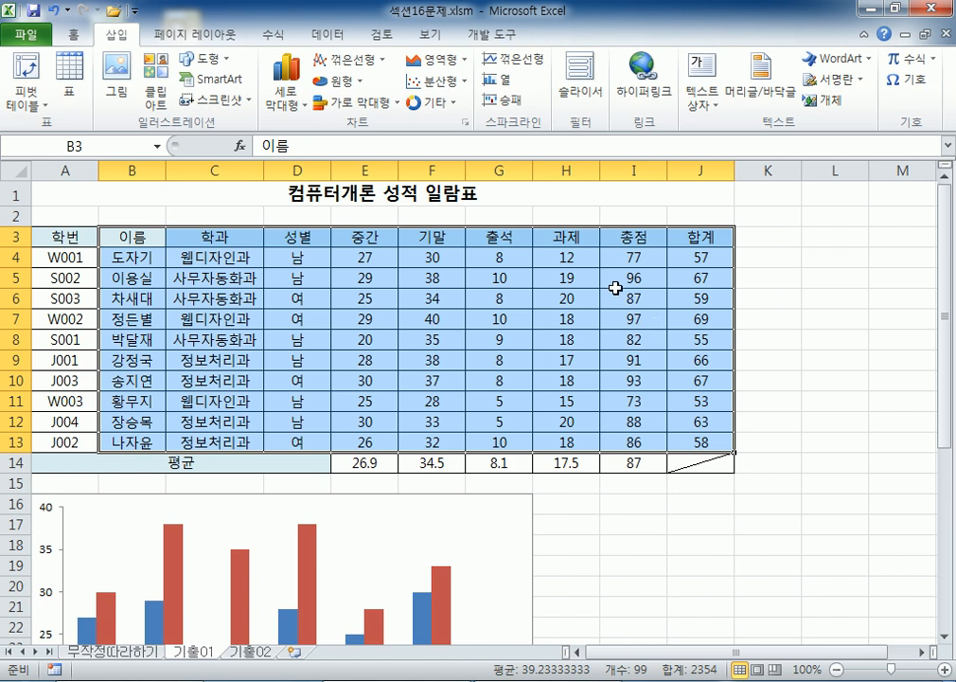
pyautogui.scroll(-6, 467, 301)
pyautogui.scroll(6, 467, 305)
# - Examine the 중간 scores in column E against the bars and legend of the column chart
pyautogui.click(374, 299)
pyautogui.scroll(-4, 369, 336)
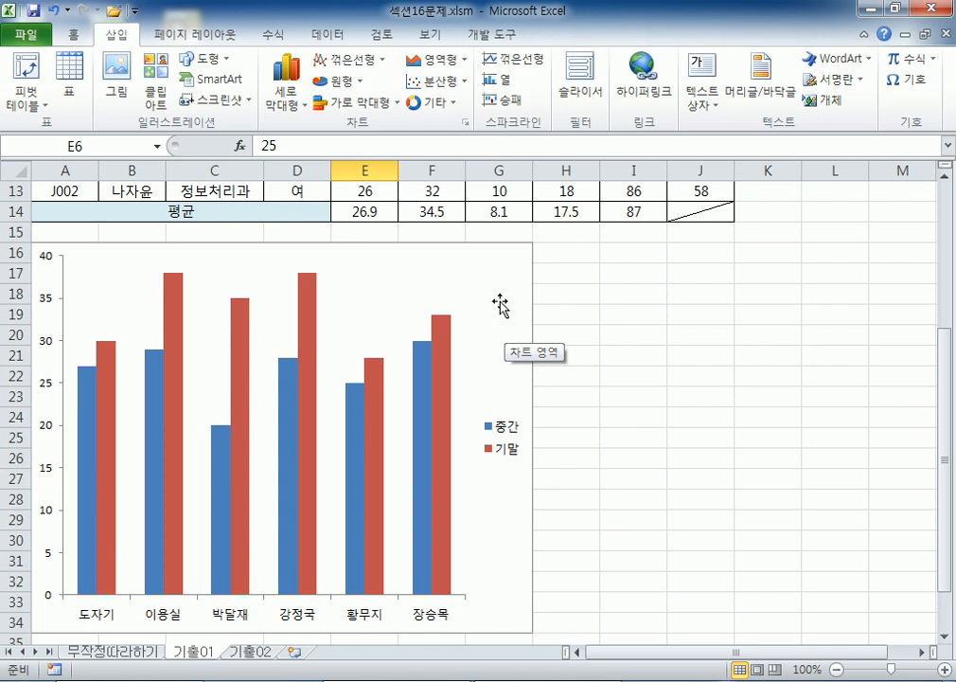
pyautogui.scroll(4, 495, 322)
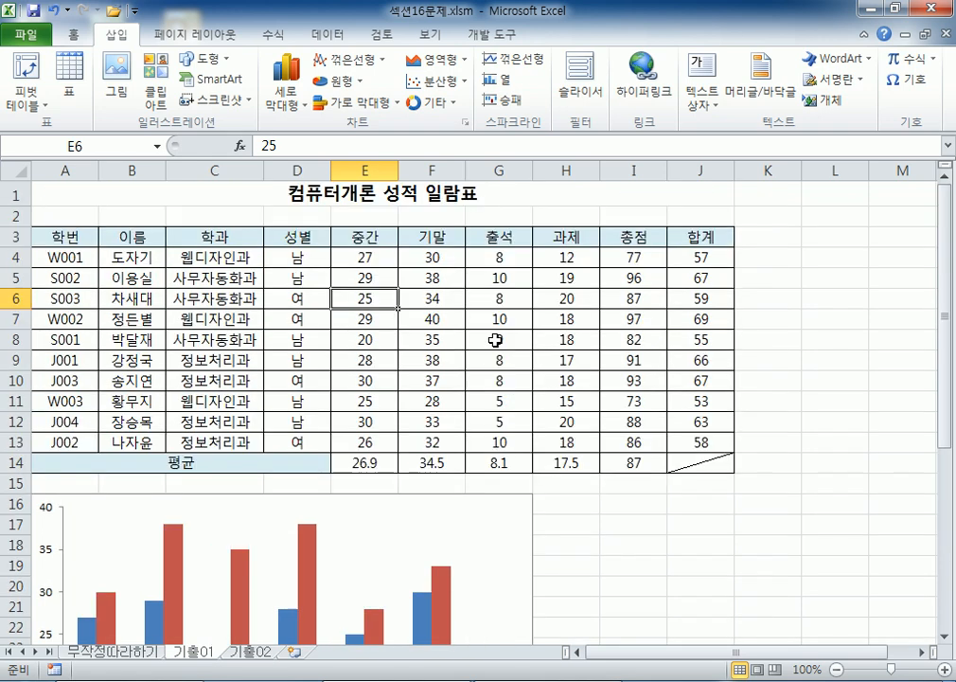
pyautogui.click(370, 255)
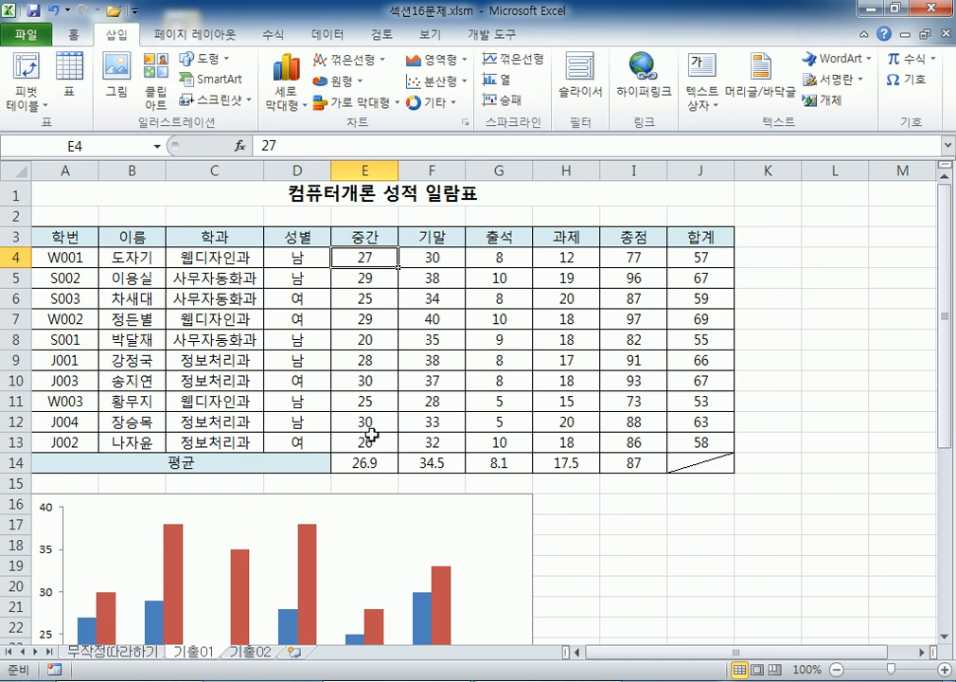
pyautogui.scroll(-3, 373, 426)
pyautogui.scroll(-2, 505, 504)
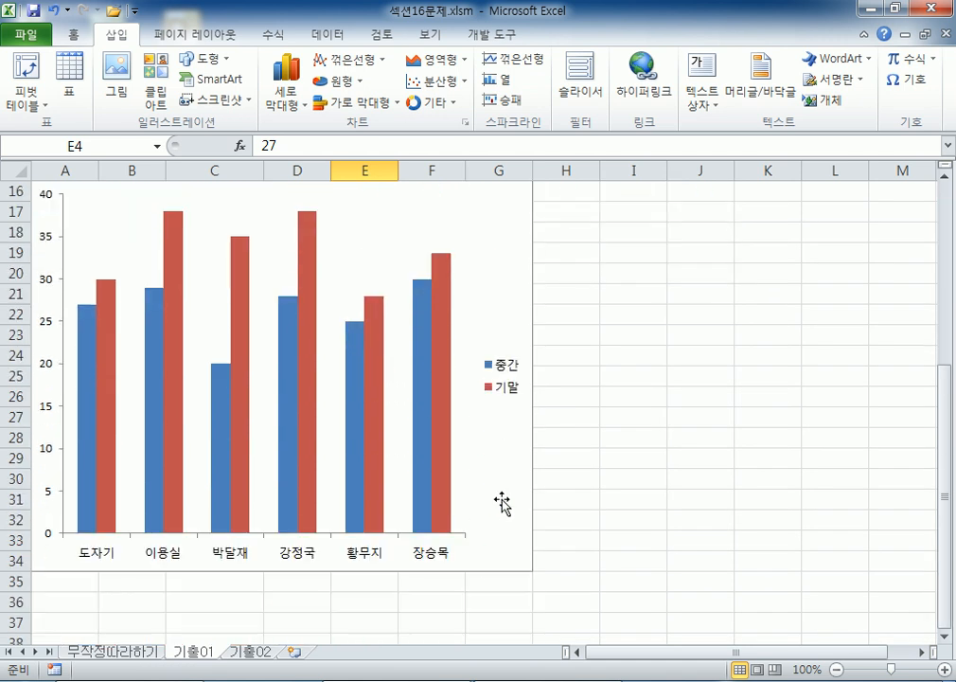
pyautogui.click(503, 497)
pyautogui.scroll(1, 503, 495)
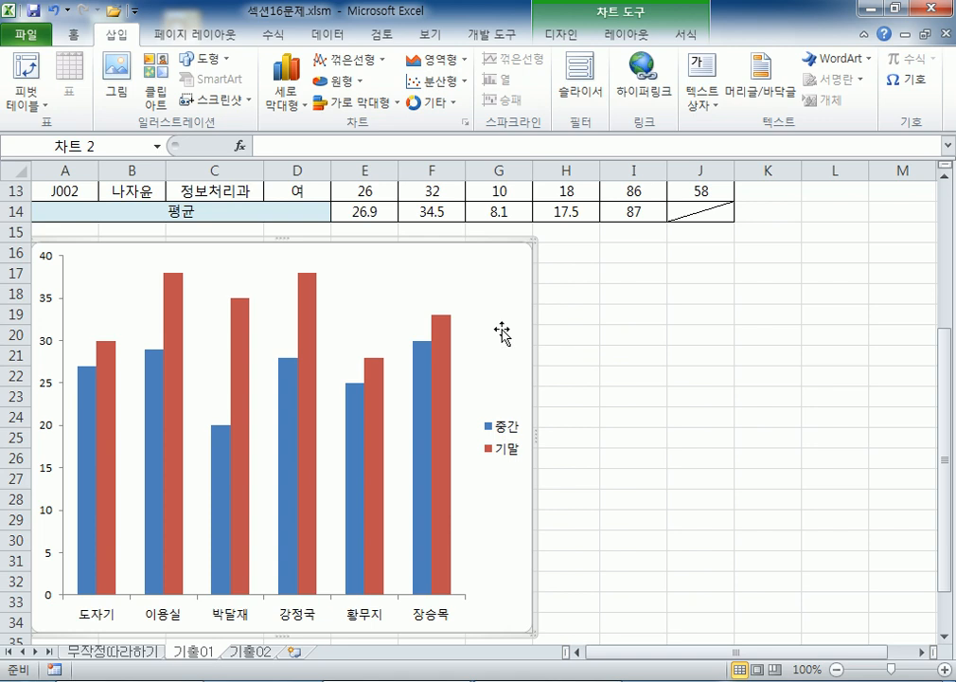
pyautogui.scroll(-2, 502, 333)
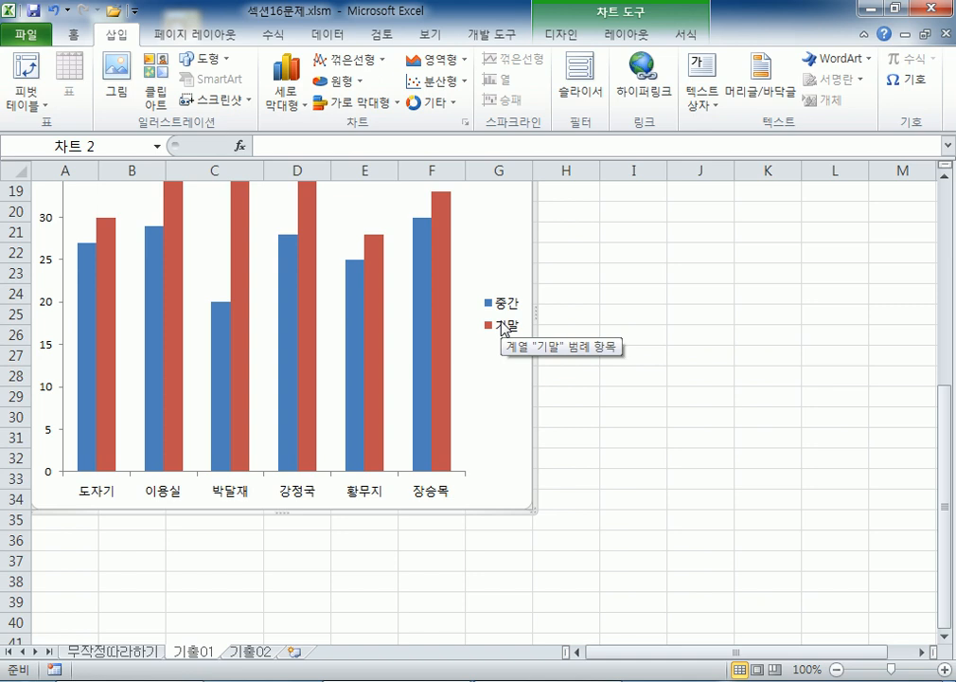
# - On the 무작정따라하기 sheet, select the 품명 range A3:A9 together with the 불량률 and 생산비용 range D3:E9
pyautogui.click(135, 651)
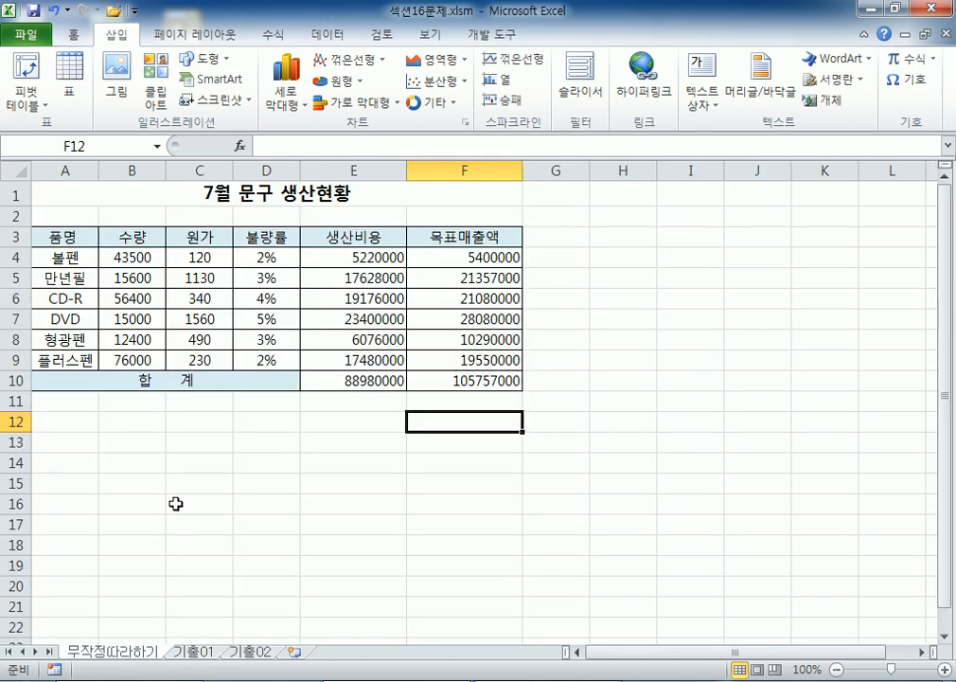
pyautogui.moveTo(66, 236); pyautogui.dragTo(82, 361)
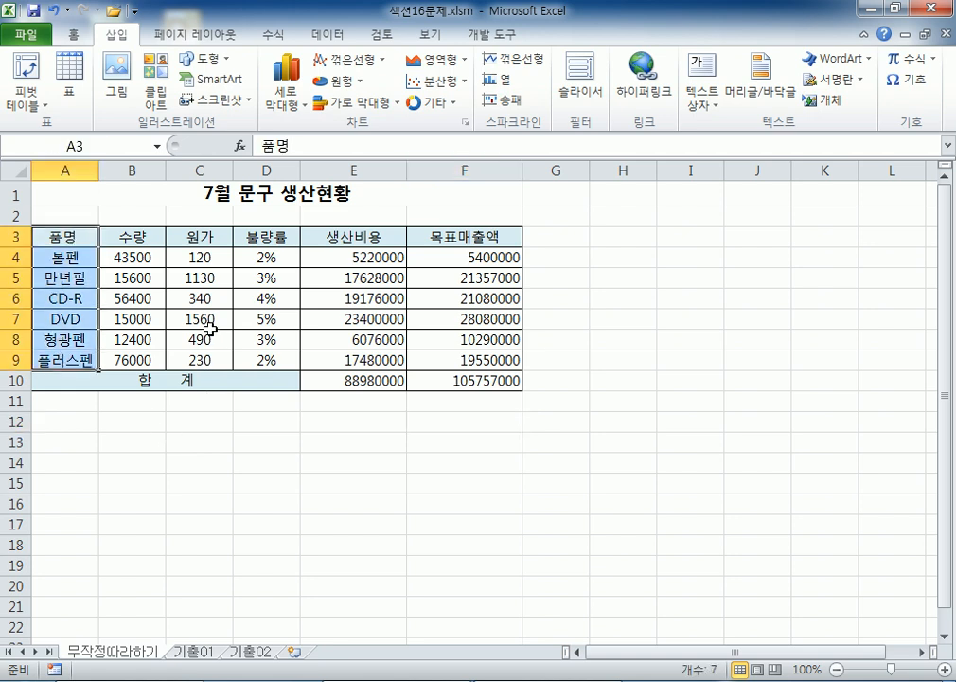
pyautogui.moveTo(258, 238); pyautogui.dragTo(327, 364)
pyautogui.moveTo(66, 237); pyautogui.dragTo(74, 355)
pyautogui.moveTo(275, 236); pyautogui.dragTo(337, 360)
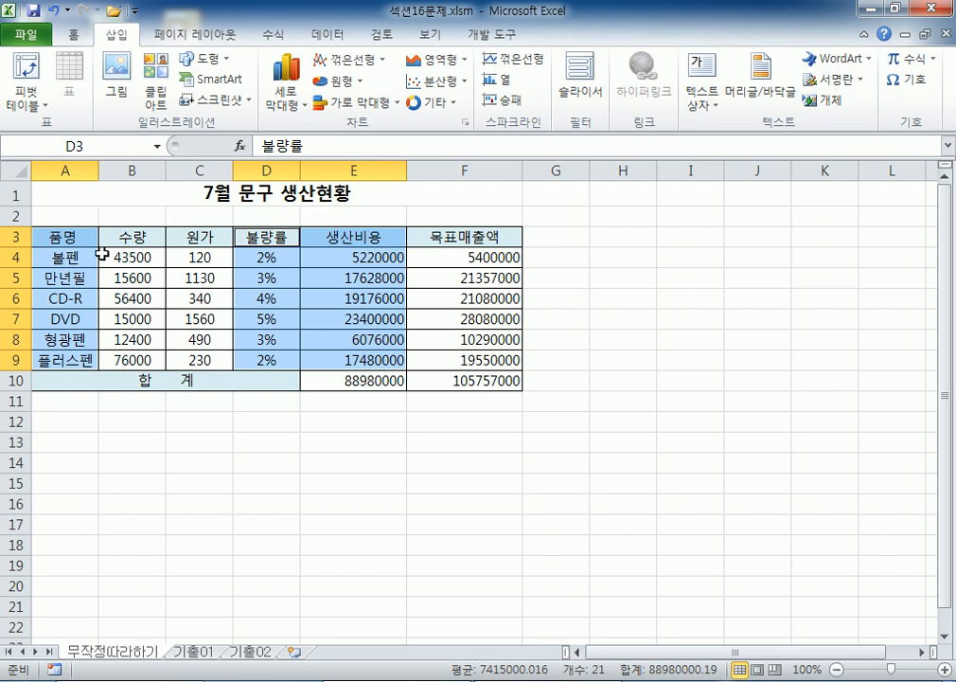
# - Try inserting a 2-D clustered column chart with only blank cell B14 selected, and delete the chart
pyautogui.click(138, 460)
pyautogui.click(289, 76)
pyautogui.click(289, 158)
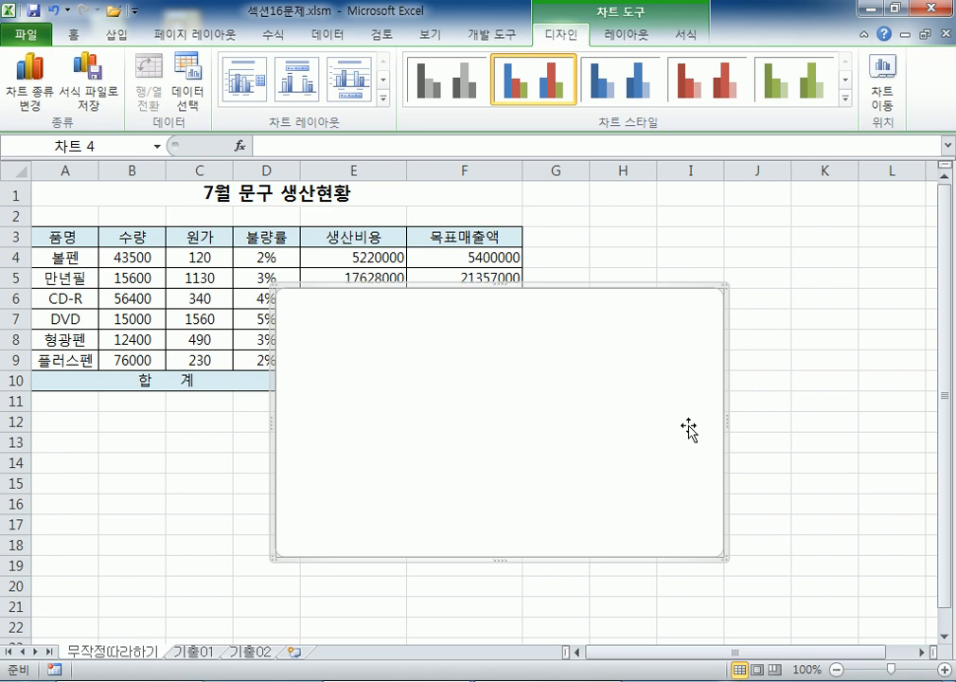
pyautogui.press('Delete')
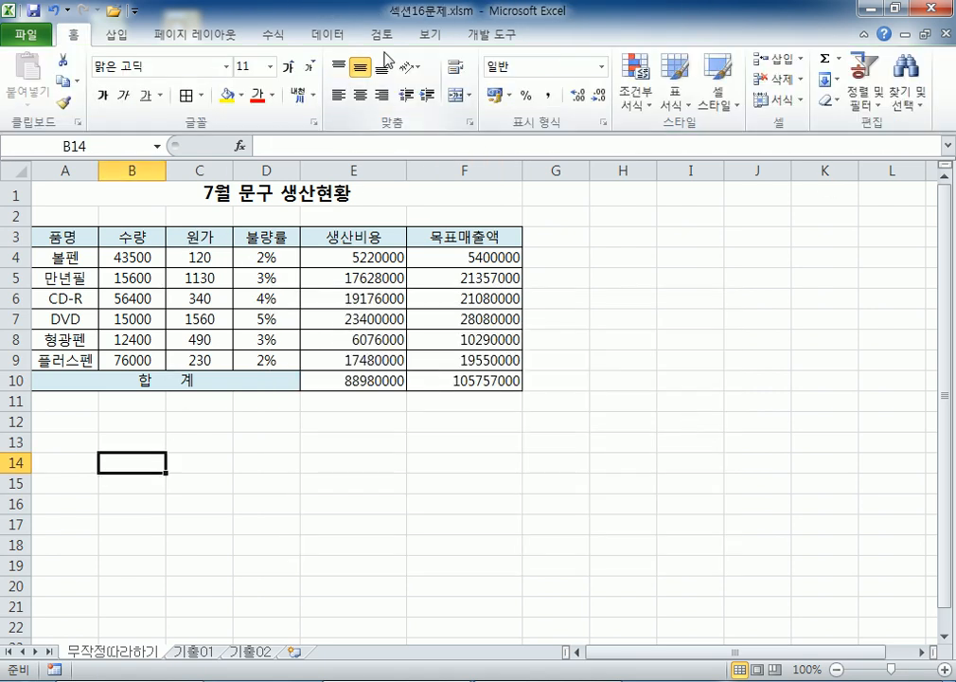
pyautogui.click(120, 36)
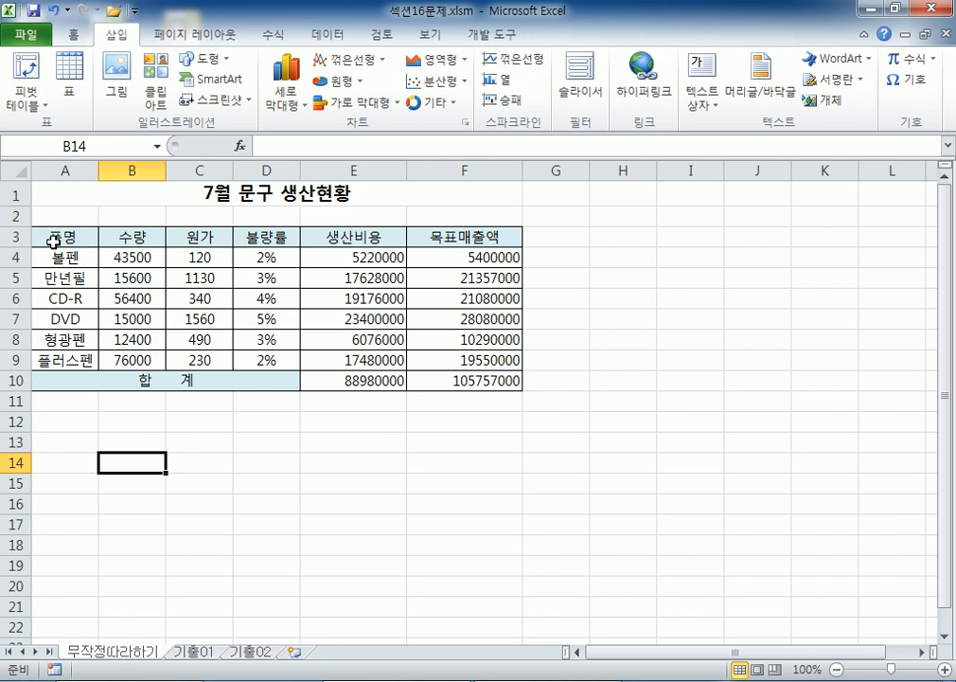
# - Try to select the 품명 range A3:A9 together with the 불량률 and 생산비용 range D3:E9 again
pyautogui.moveTo(53, 240); pyautogui.dragTo(55, 359)
pyautogui.moveTo(265, 236); pyautogui.dragTo(362, 358)
pyautogui.moveTo(64, 241); pyautogui.dragTo(82, 359)
pyautogui.keyDown('ctrl'); pyautogui.click(252, 251); pyautogui.keyUp('ctrl')
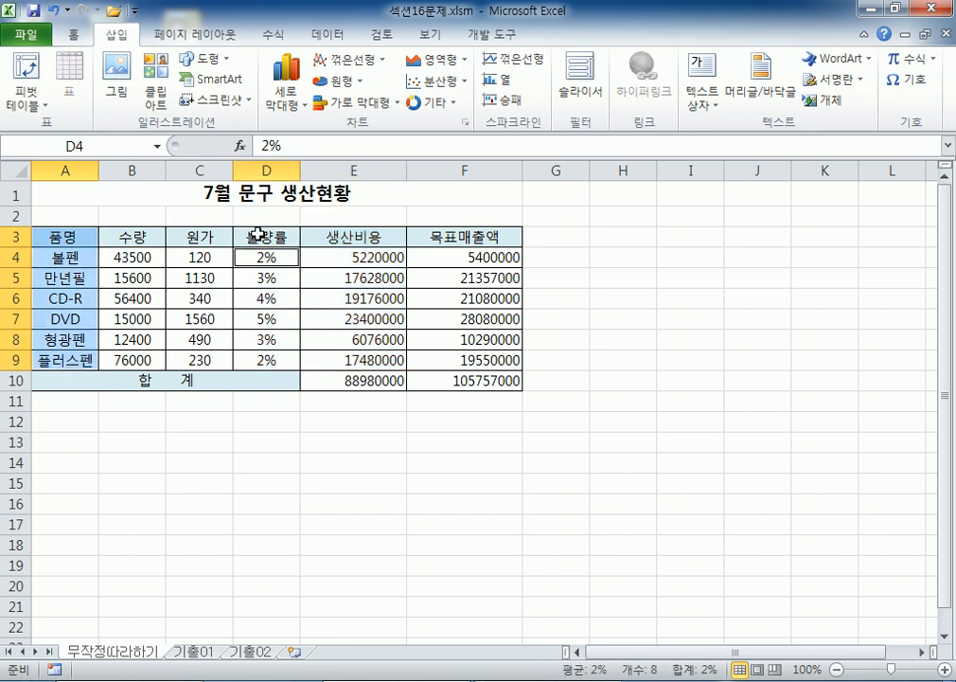
pyautogui.keyDown('ctrl'); pyautogui.click(265, 237); pyautogui.keyUp('ctrl')
pyautogui.moveTo(264, 237); pyautogui.dragTo(318, 359)
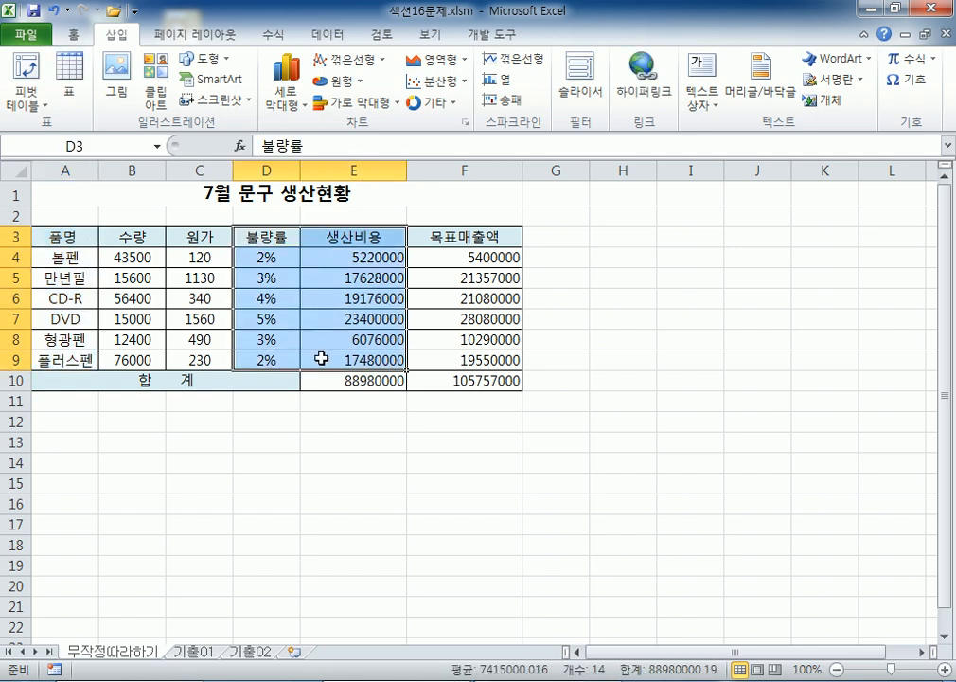
# - Select the 품명, 불량률 and 생산비용 cells of only the header, 볼펜, CD-R, DVD and 플러스펜 rows
pyautogui.click(84, 238)
pyautogui.moveTo(83, 238); pyautogui.dragTo(69, 327)
pyautogui.keyDown('ctrl'); pyautogui.click(70, 359); pyautogui.keyUp('ctrl')
pyautogui.keyDown('ctrl'); pyautogui.moveTo(256, 236); pyautogui.dragTo(320, 253); pyautogui.keyUp('ctrl')
pyautogui.keyDown('ctrl'); pyautogui.moveTo(267, 299); pyautogui.dragTo(308, 322); pyautogui.keyUp('ctrl')
pyautogui.keyDown('ctrl'); pyautogui.moveTo(265, 359); pyautogui.dragTo(316, 355); pyautogui.keyUp('ctrl')
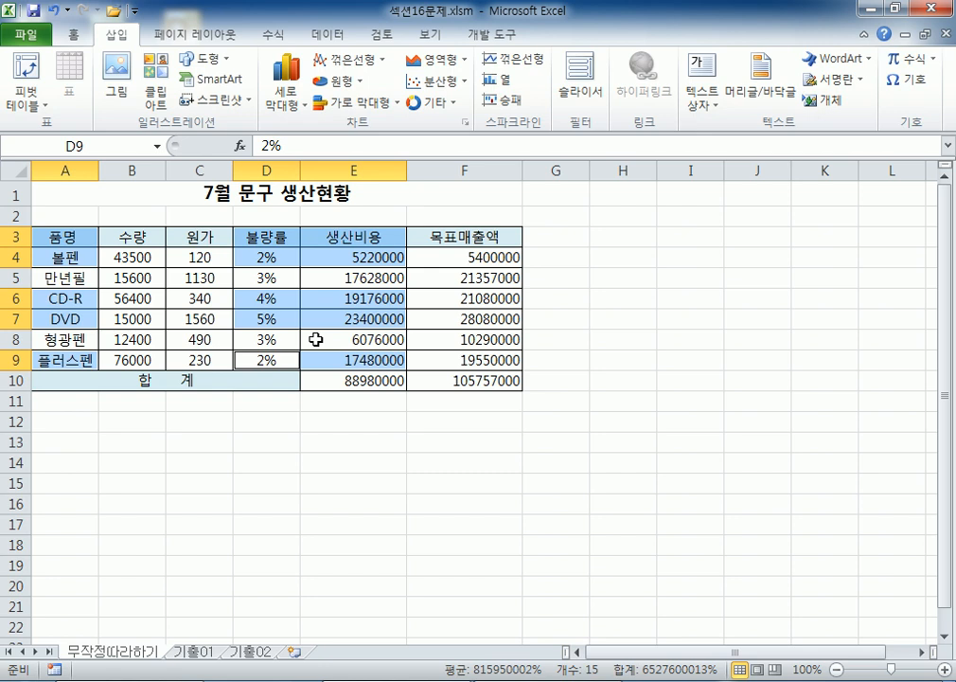
# - Select A3:A9, D3:D9 and E3:E9 as three separate ranges, and reselect the same data as A3:A9 plus D3:E9
pyautogui.moveTo(73, 234); pyautogui.dragTo(72, 360)
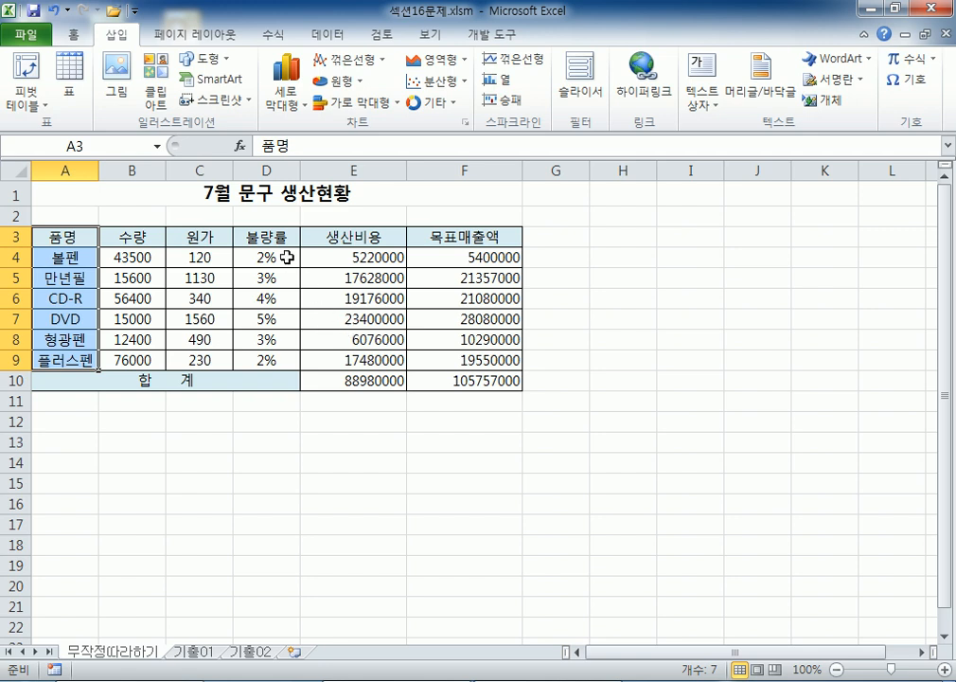
pyautogui.keyDown('ctrl'); pyautogui.moveTo(273, 236); pyautogui.dragTo(288, 352); pyautogui.keyUp('ctrl')
pyautogui.keyDown('ctrl'); pyautogui.moveTo(352, 236); pyautogui.dragTo(379, 363); pyautogui.keyUp('ctrl')
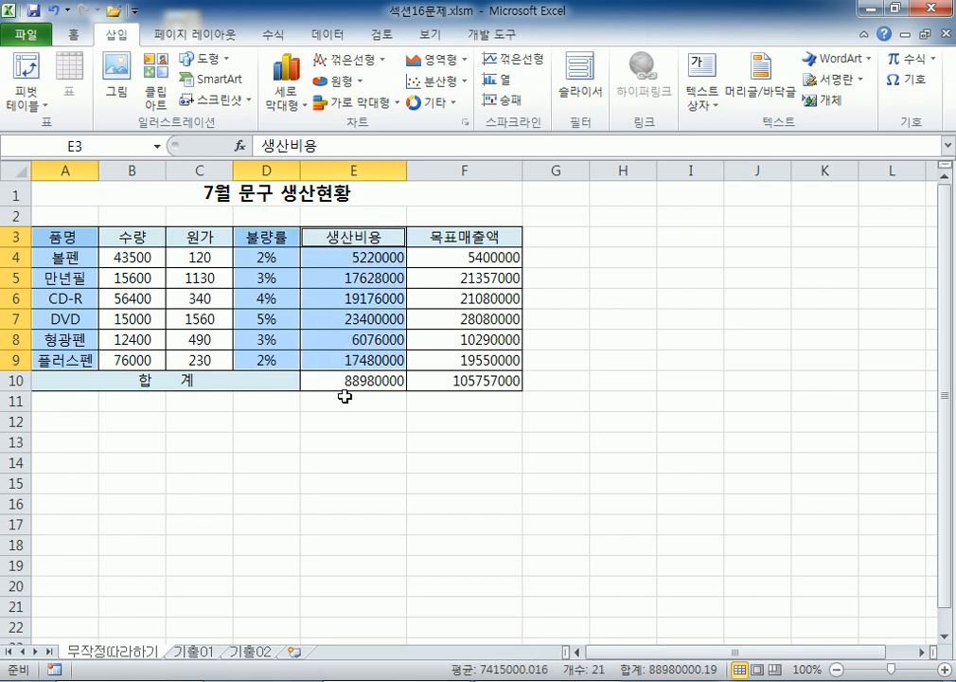
pyautogui.moveTo(76, 233); pyautogui.dragTo(79, 362)
pyautogui.keyDown('ctrl'); pyautogui.moveTo(274, 238); pyautogui.dragTo(331, 358); pyautogui.keyUp('ctrl')
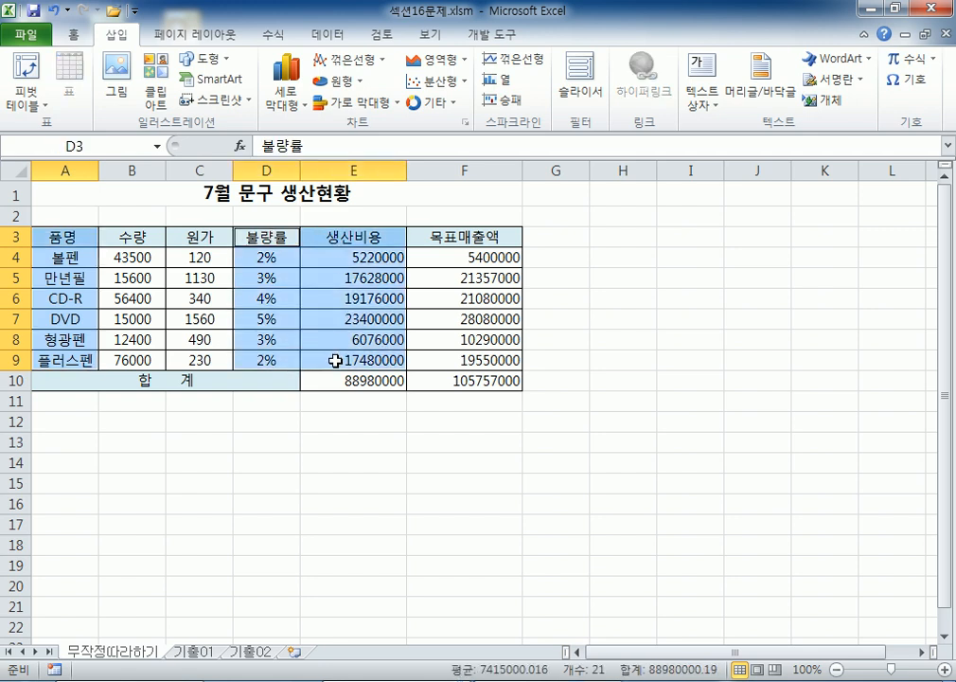
# - Try a 2-D clustered column chart from A3:A9, D3:D9 and E3:E9 selected as three separate ranges, and delete it
pyautogui.moveTo(71, 237); pyautogui.dragTo(78, 361)
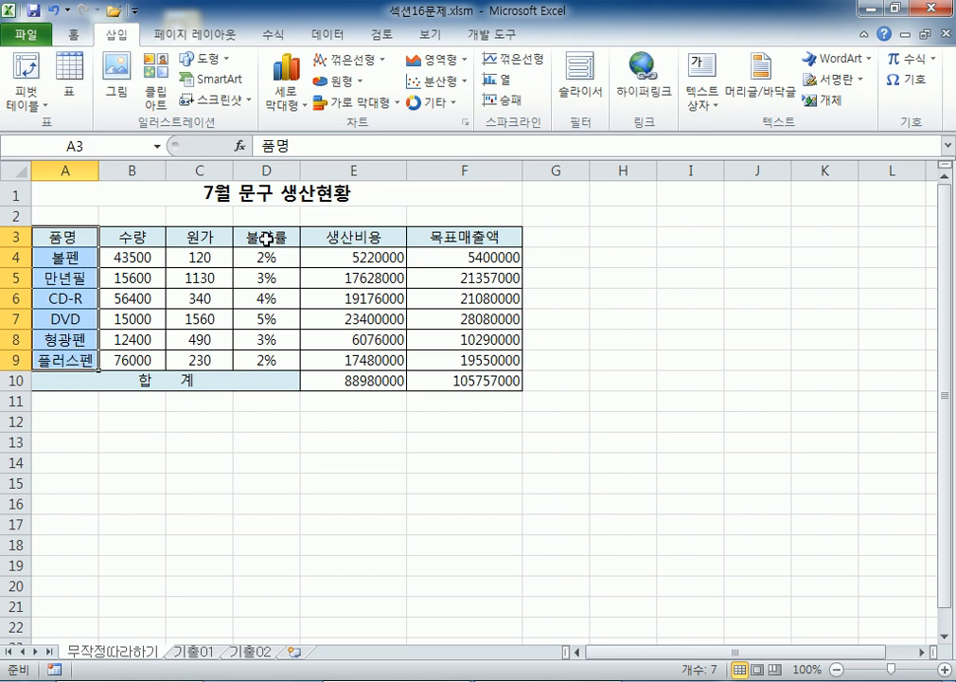
pyautogui.keyDown('ctrl'); pyautogui.moveTo(267, 237); pyautogui.dragTo(266, 360); pyautogui.keyUp('ctrl')
pyautogui.keyDown('ctrl'); pyautogui.moveTo(330, 239); pyautogui.dragTo(365, 360); pyautogui.keyUp('ctrl')
pyautogui.click(295, 76)
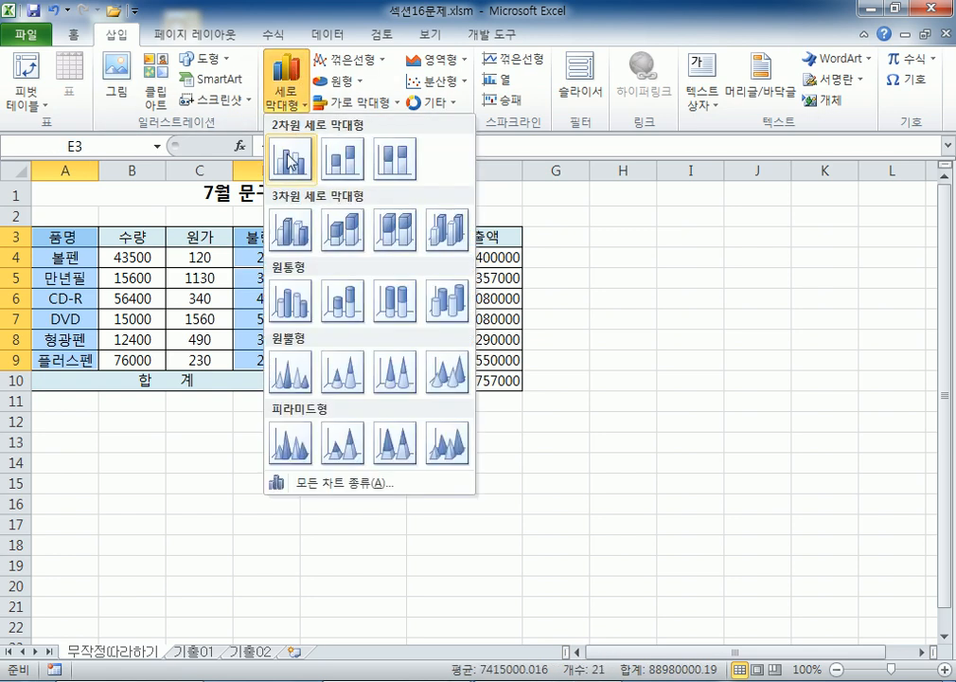
pyautogui.click(293, 161)
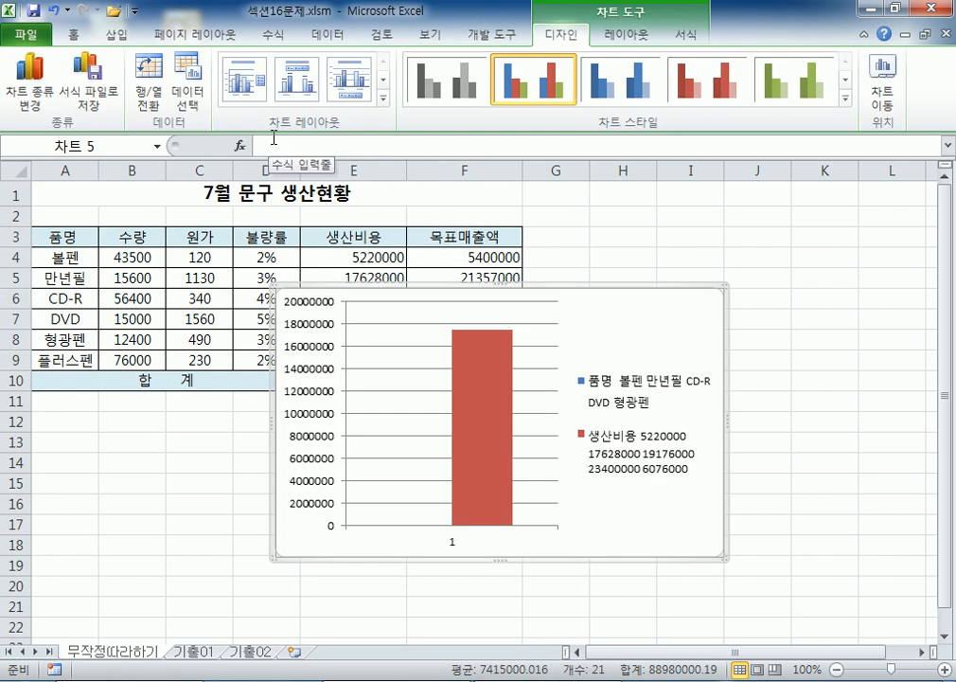
pyautogui.moveTo(633, 309); pyautogui.dragTo(614, 408)
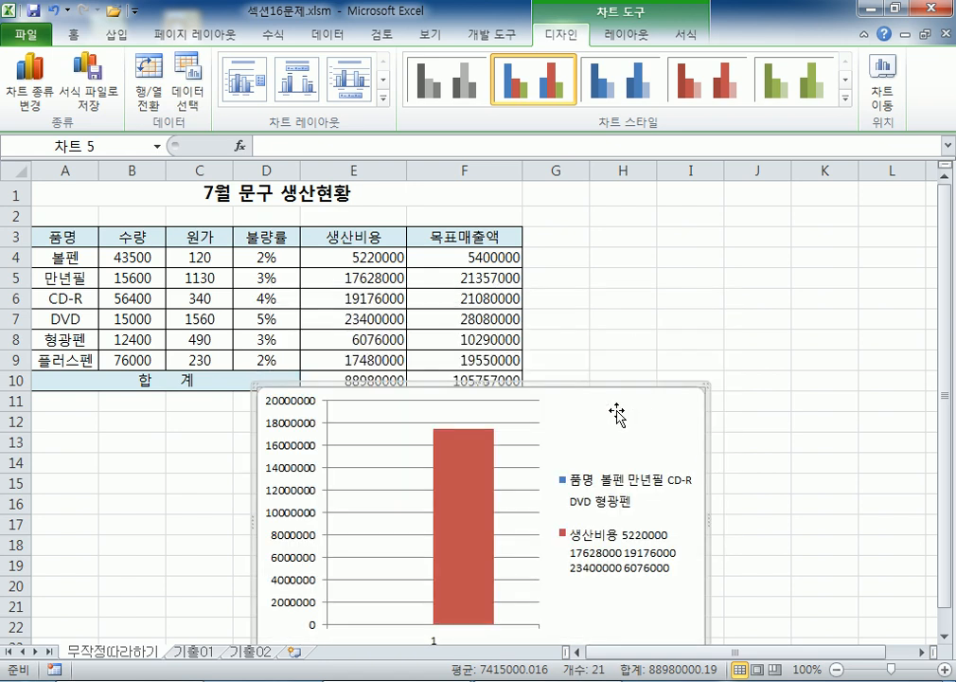
pyautogui.press('Delete')
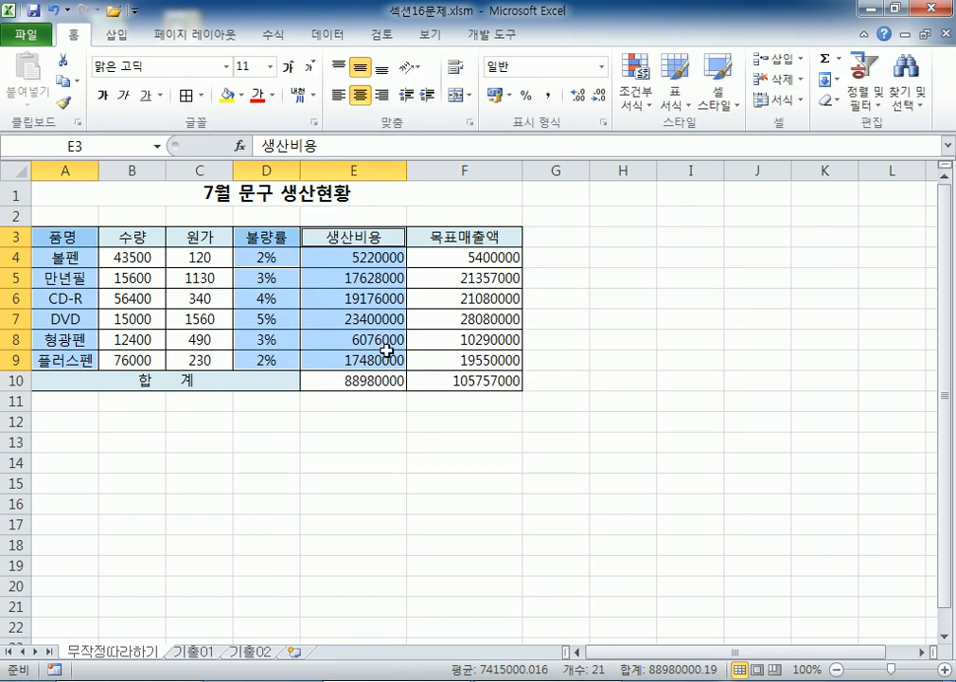
# - Insert a 2-D clustered column chart from A3:A9 and D3:E9 and move it just below the table
pyautogui.moveTo(69, 238); pyautogui.dragTo(70, 360)
pyautogui.keyDown('ctrl'); pyautogui.moveTo(271, 236); pyautogui.dragTo(356, 361); pyautogui.keyUp('ctrl')
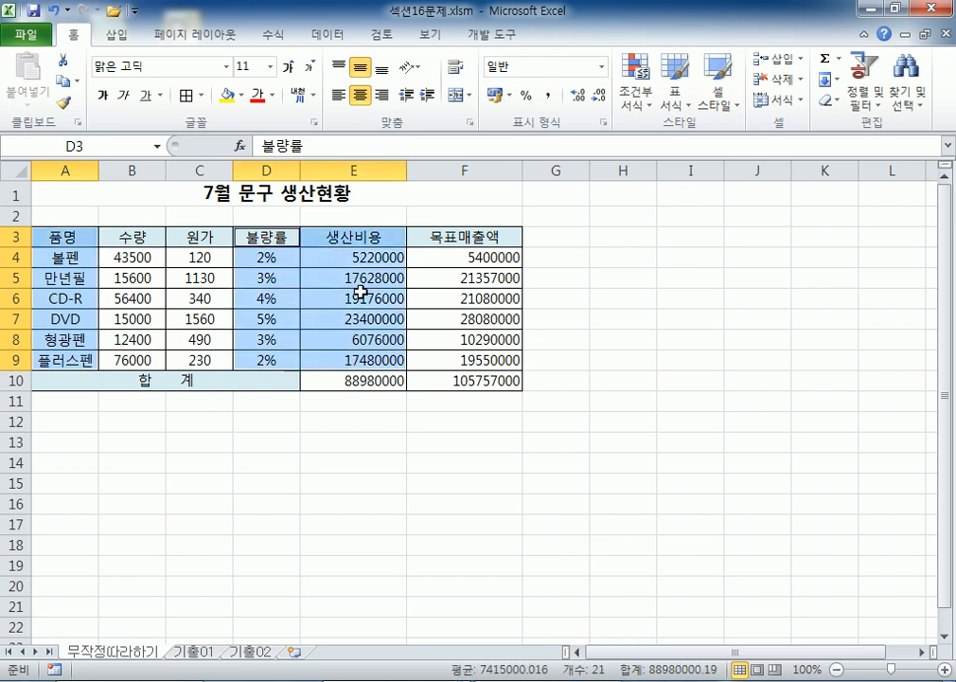
pyautogui.click(126, 37)
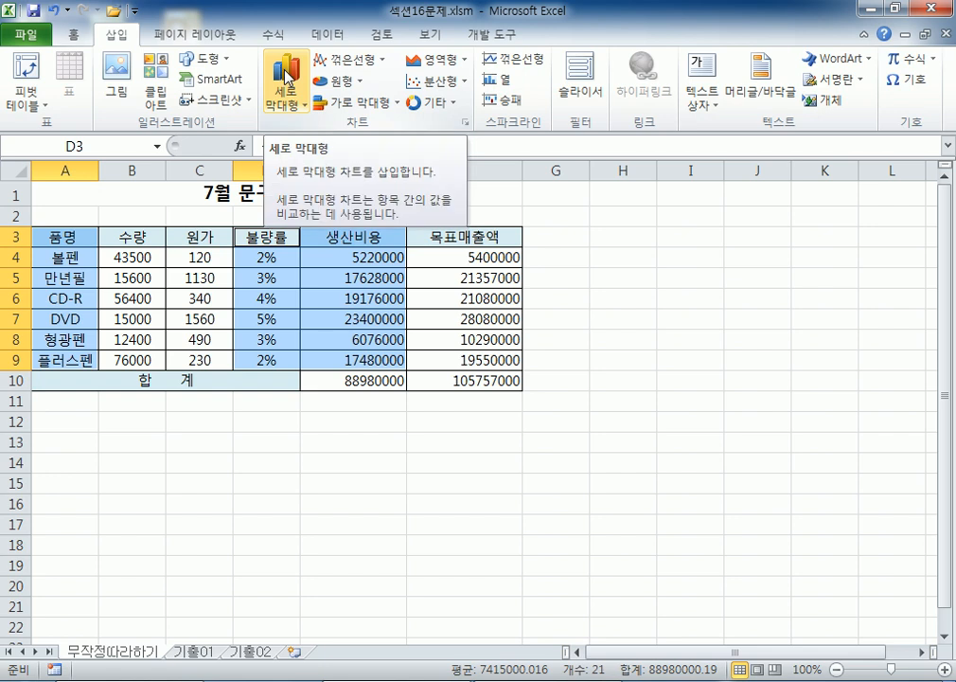
pyautogui.click(286, 80)
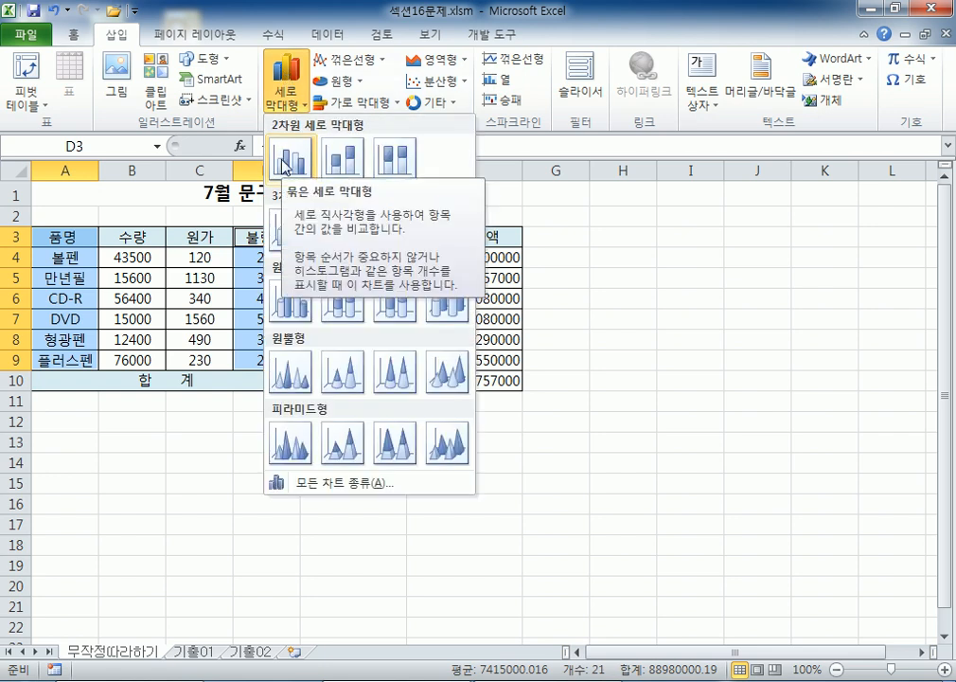
pyautogui.click(284, 159)
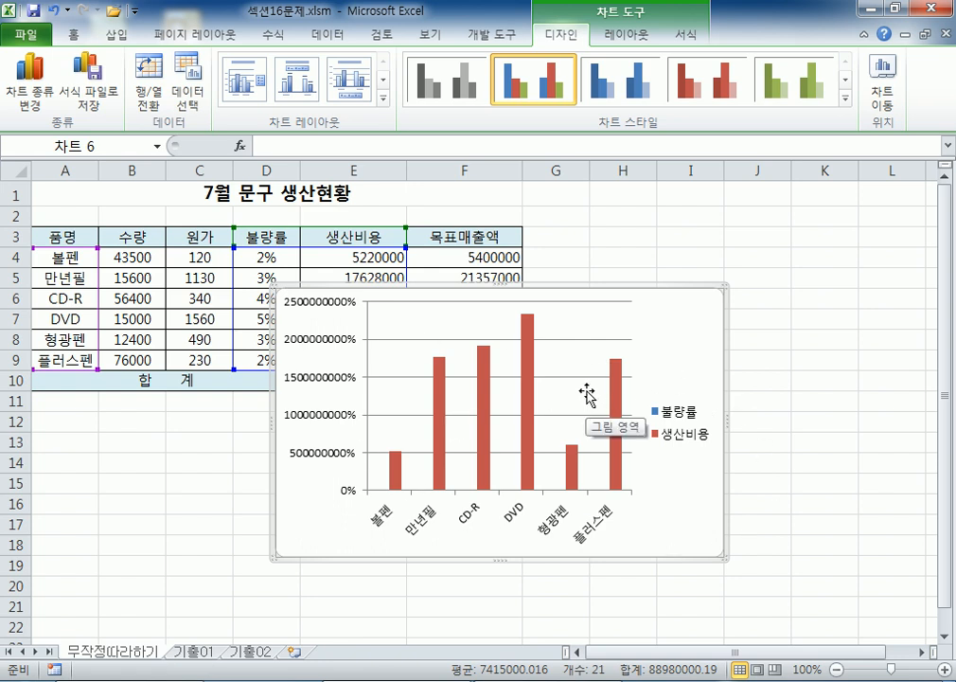
pyautogui.moveTo(587, 393); pyautogui.dragTo(503, 511)
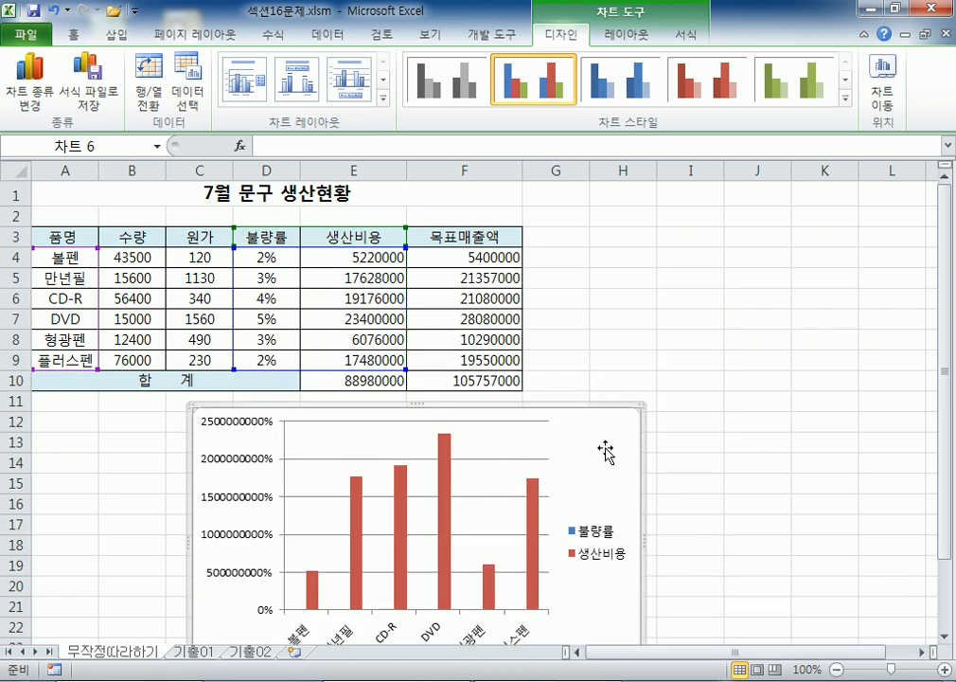
# - Delete the column chart from the 무작정따라하기 sheet and deselect everything by selecting an empty cell
pyautogui.press('Delete')
pyautogui.click(712, 364)
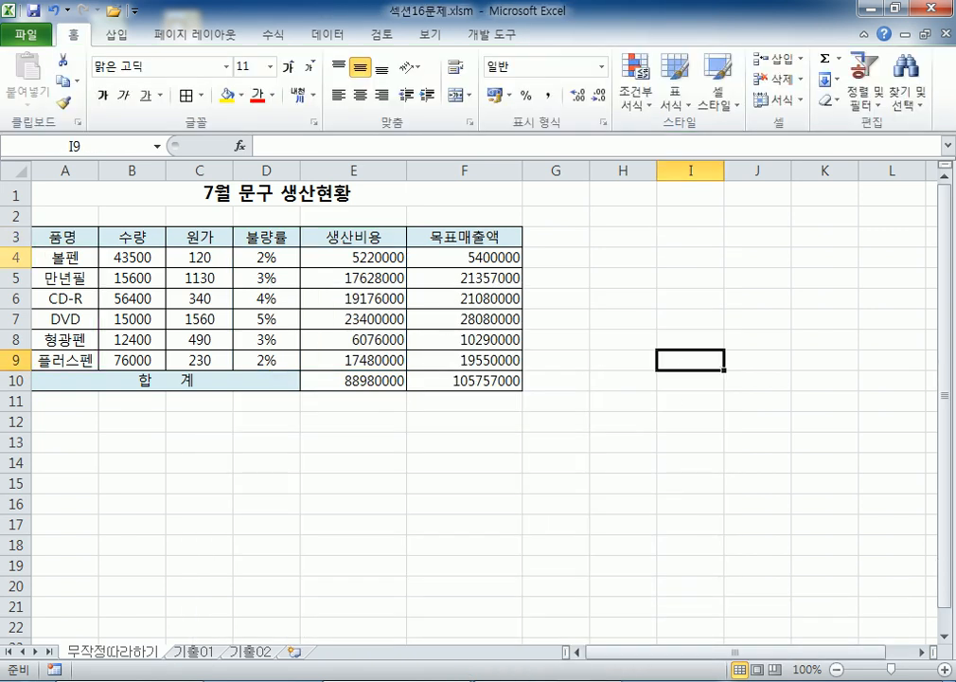
pyautogui.click(682, 294)
# - Insert a 2-D clustered column chart from the 품명, 불량률 and 생산비용 data in A3:A9 and D3:E9
pyautogui.moveTo(66, 236); pyautogui.dragTo(70, 360)
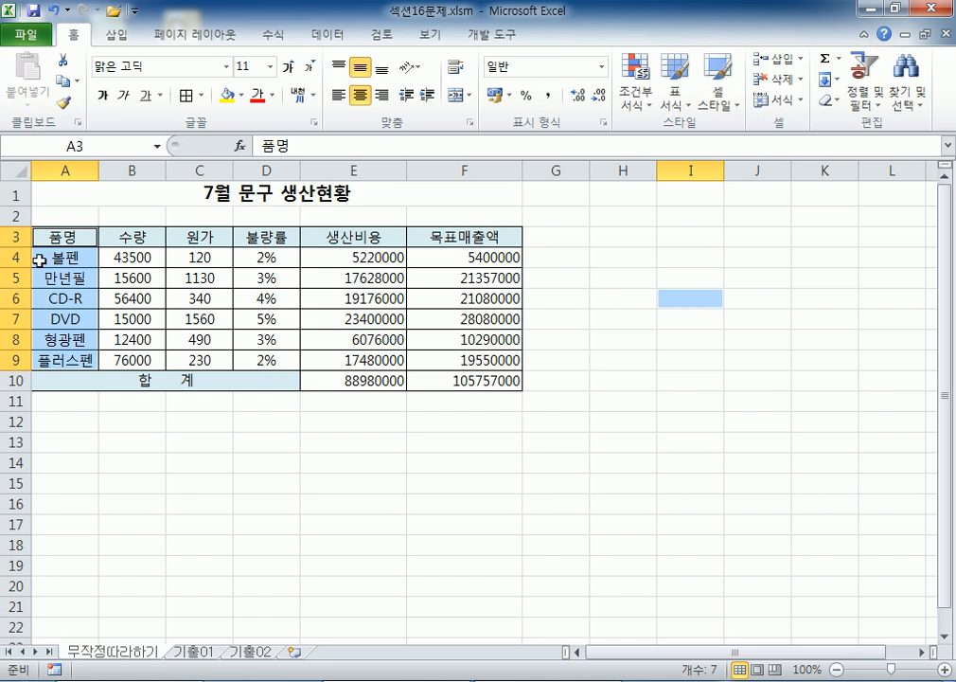
pyautogui.moveTo(60, 237); pyautogui.dragTo(61, 358)
pyautogui.keyDown('ctrl'); pyautogui.click(250, 235); pyautogui.keyUp('ctrl')
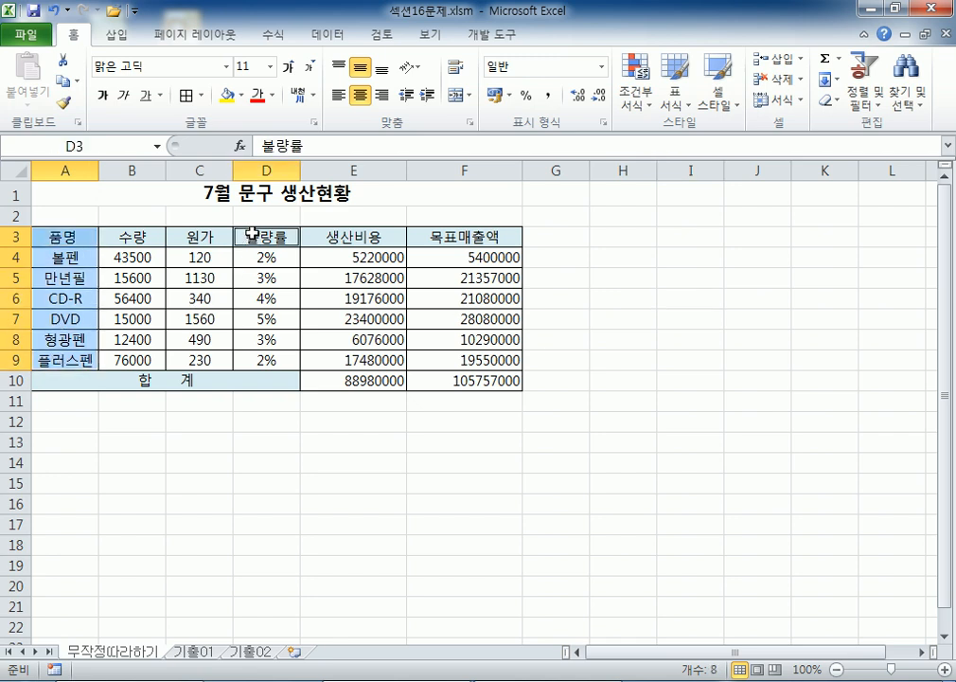
pyautogui.moveTo(251, 235); pyautogui.dragTo(340, 355)
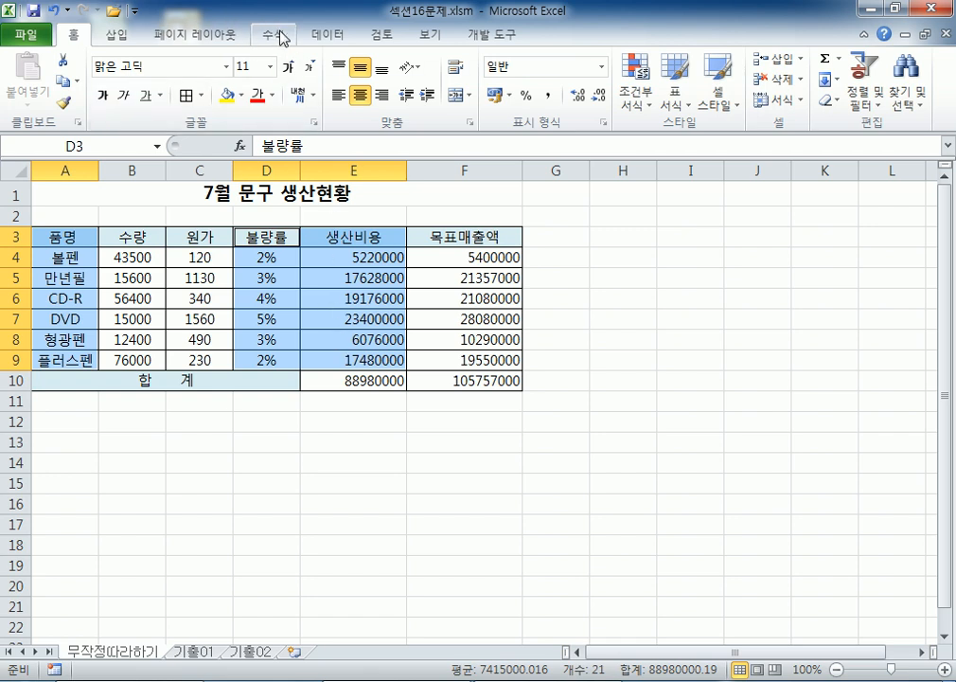
pyautogui.click(118, 35)
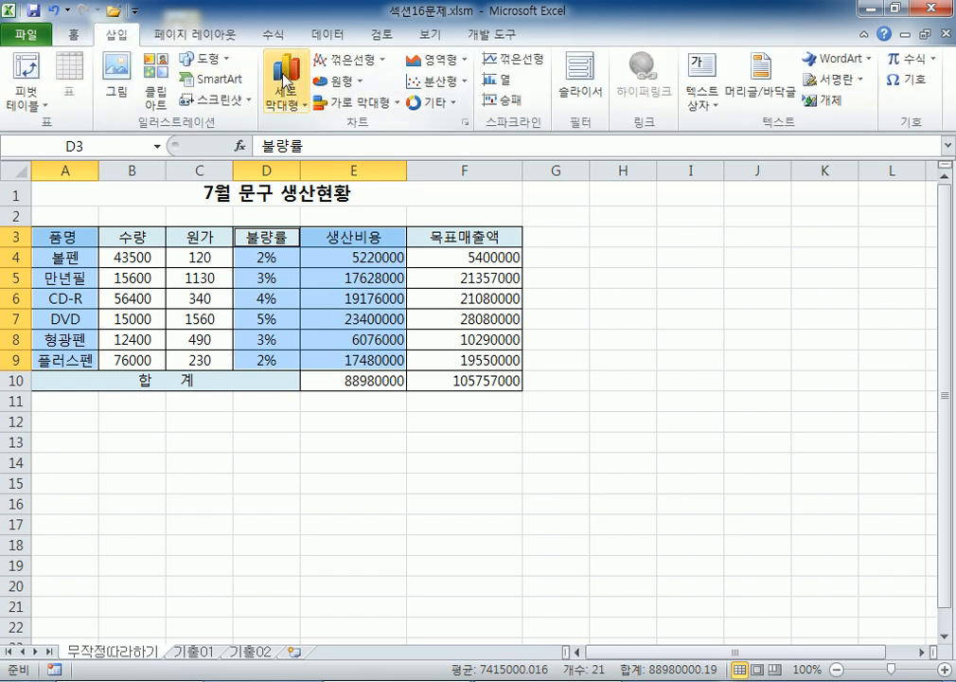
pyautogui.click(285, 81)
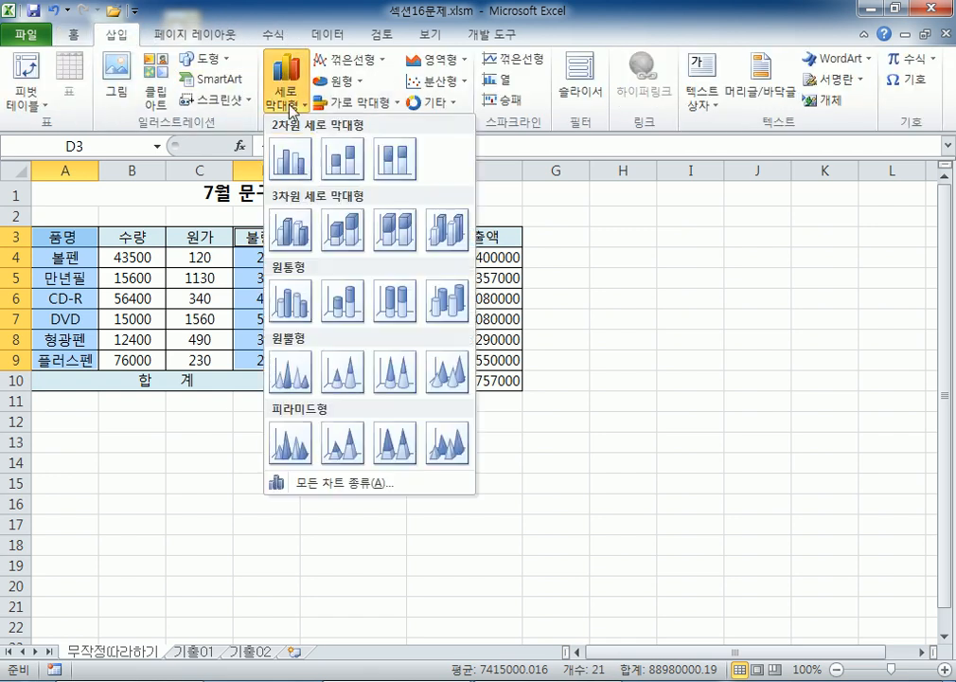
pyautogui.click(288, 161)
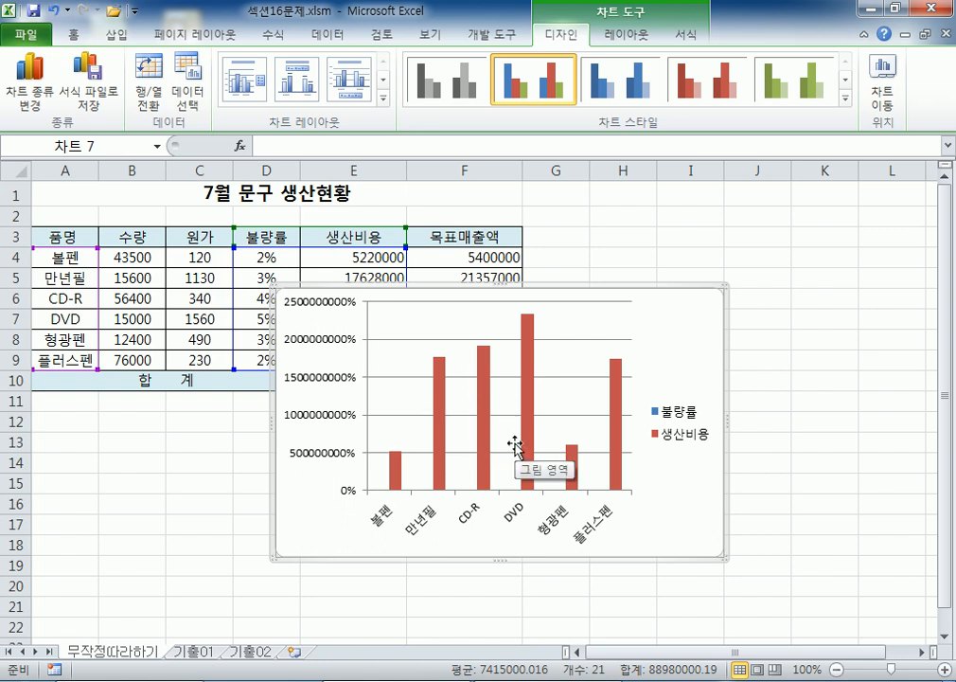
# - Move the chart below the table, deselect it by selecting A3, and move it back up over the table's lower rows
pyautogui.click(618, 402)
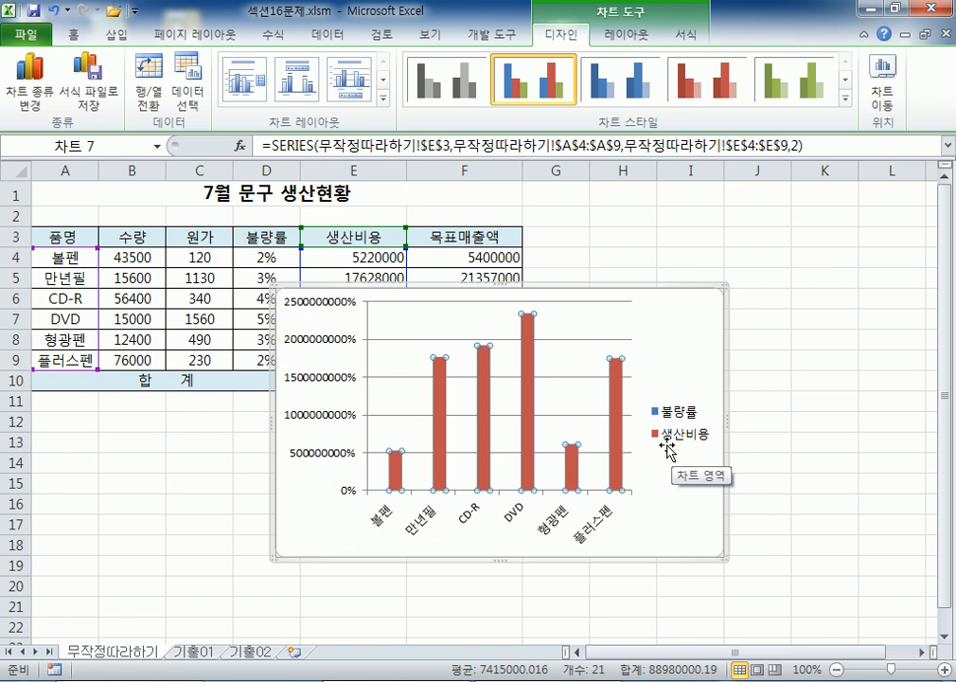
pyautogui.moveTo(669, 312); pyautogui.dragTo(690, 451)
pyautogui.click(667, 312)
pyautogui.click(73, 240)
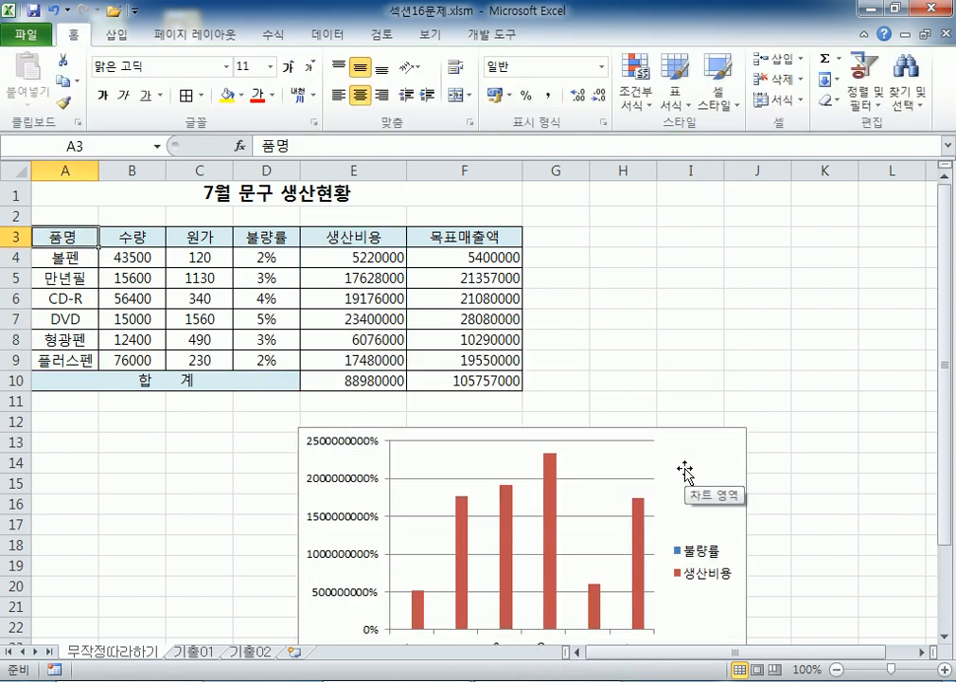
pyautogui.click(669, 411)
pyautogui.moveTo(670, 411); pyautogui.dragTo(672, 292)
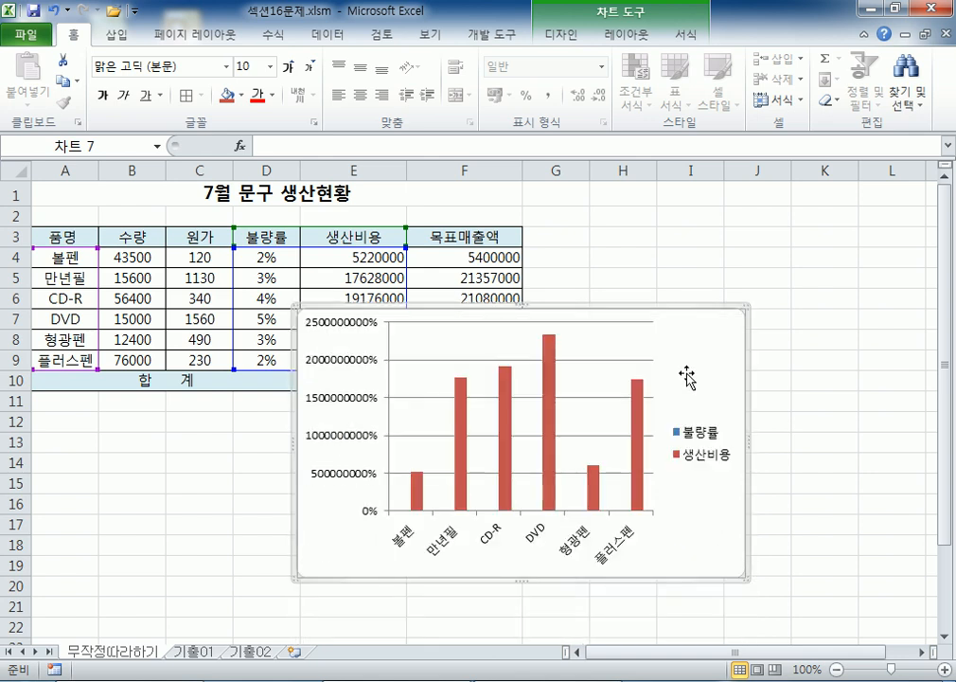
# - Examine the design, layout and format tool sets available for the selected chart
pyautogui.click(568, 37)
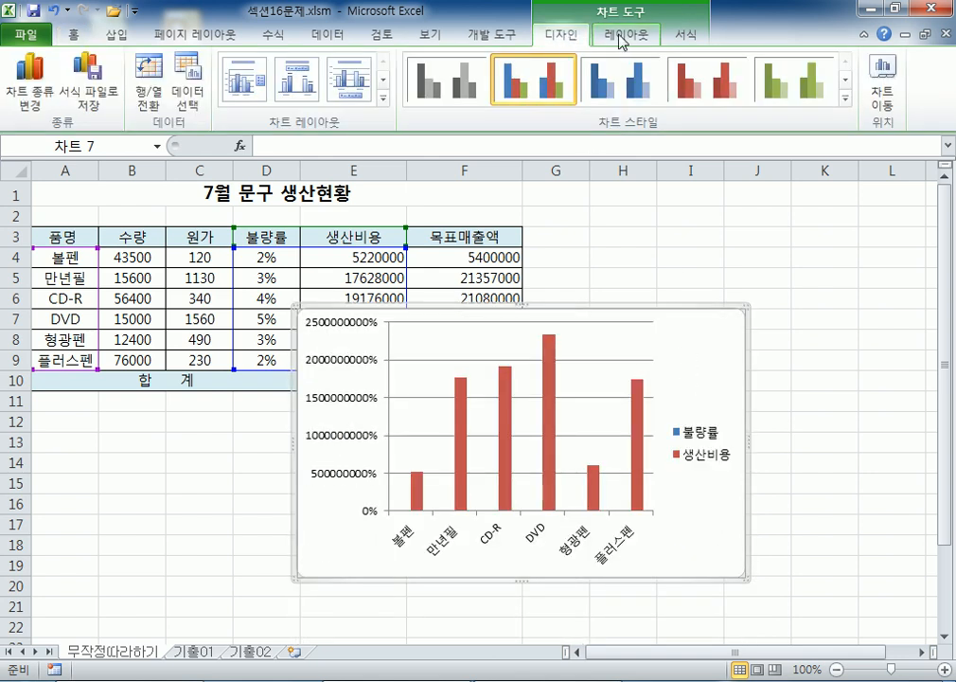
pyautogui.click(632, 38)
pyautogui.click(692, 38)
pyautogui.scroll(2, 613, 43)
pyautogui.scroll(-2, 668, 39)
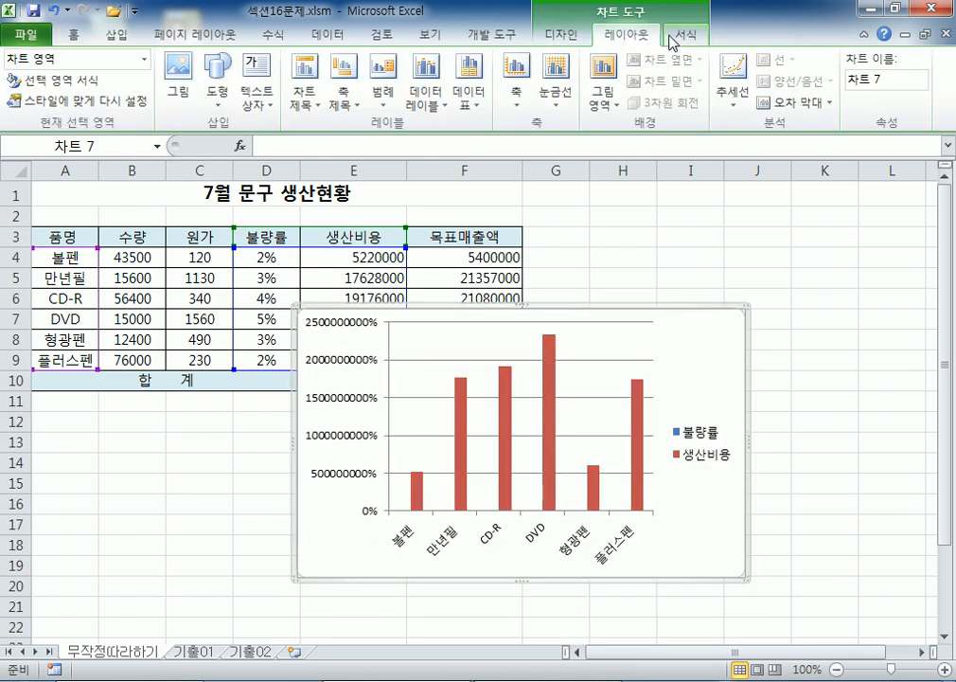
pyautogui.click(548, 38)
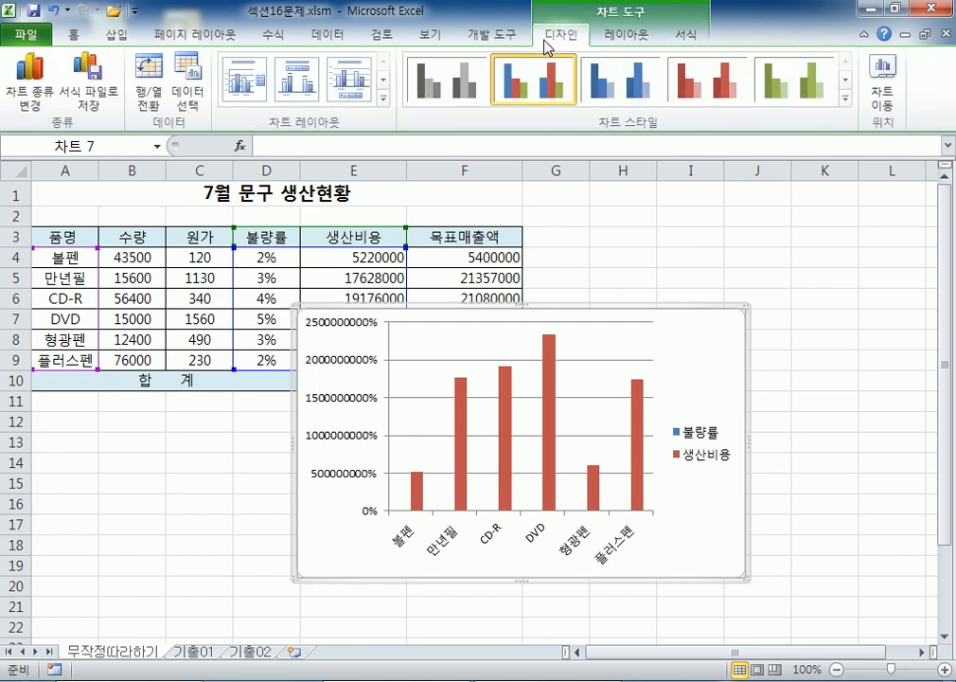
pyautogui.click(614, 45)
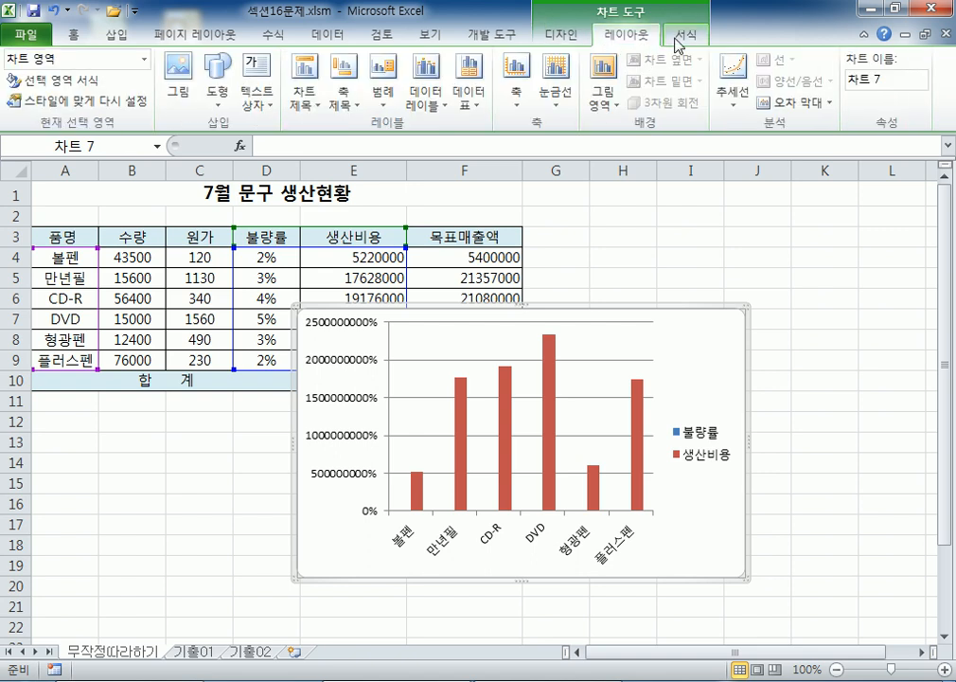
pyautogui.click(682, 36)
pyautogui.click(572, 41)
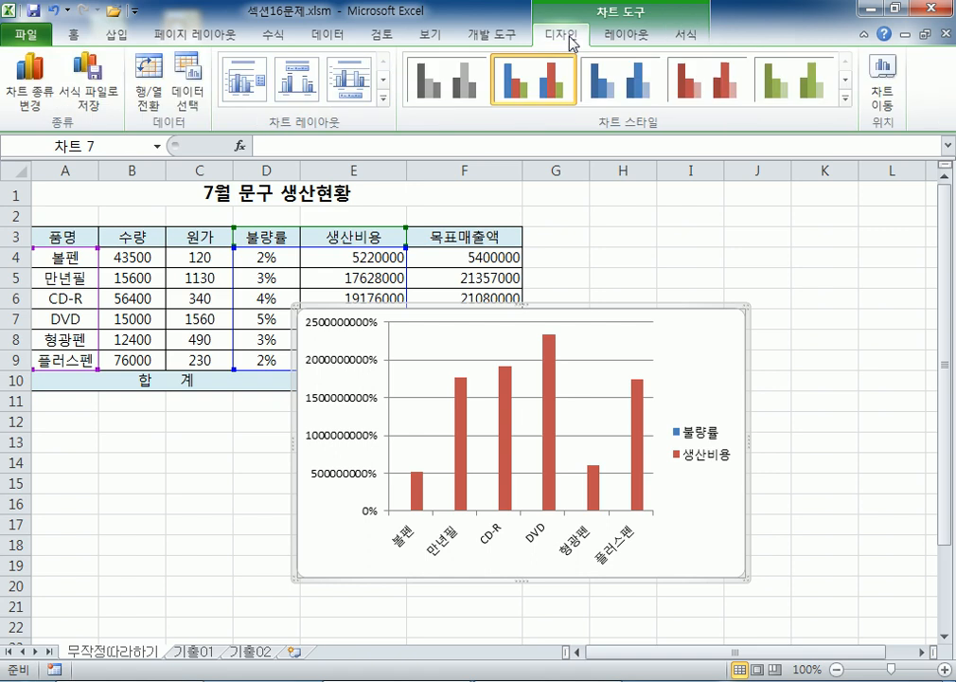
# - Place the chart below the table and compare the 불량률 values in D4:D9 and 생산비용 values in E4:E9 with the plotted columns
pyautogui.moveTo(707, 354); pyautogui.dragTo(720, 465)
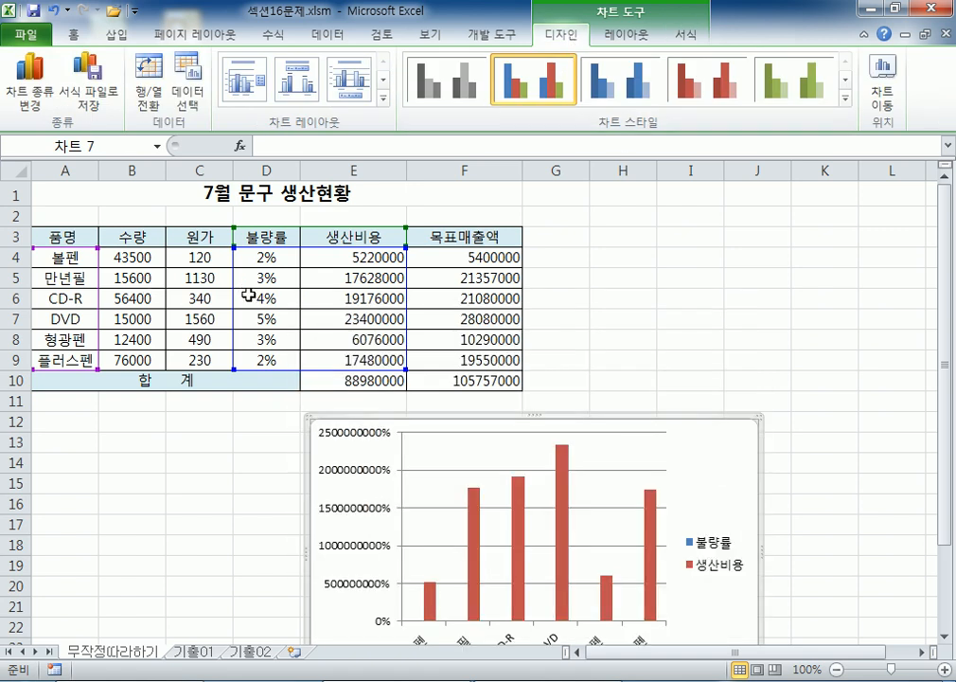
pyautogui.moveTo(267, 257); pyautogui.dragTo(266, 360)
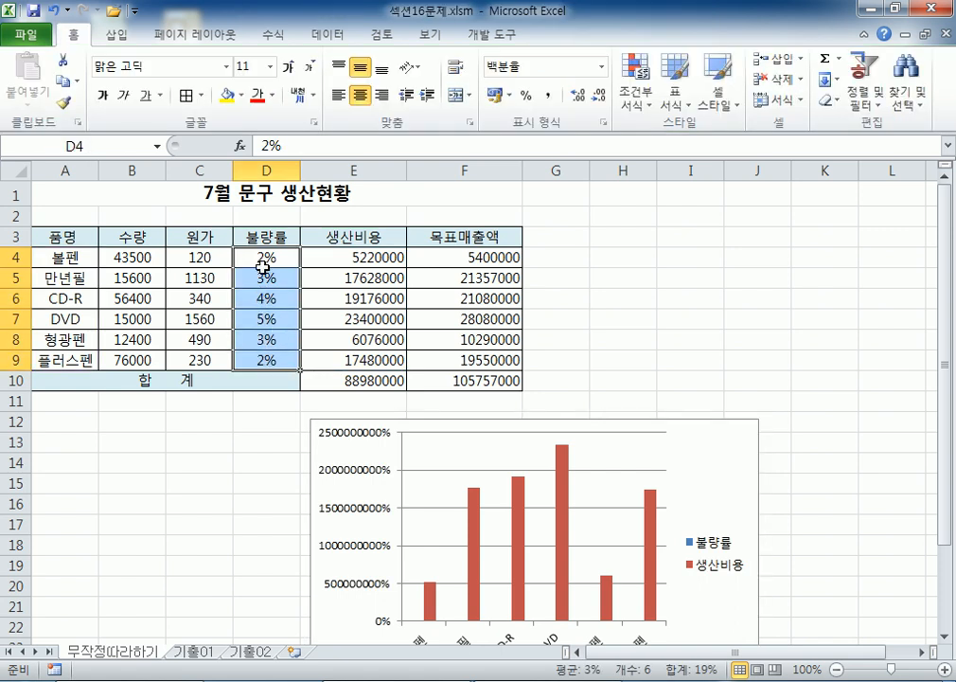
pyautogui.moveTo(320, 257); pyautogui.dragTo(343, 360)
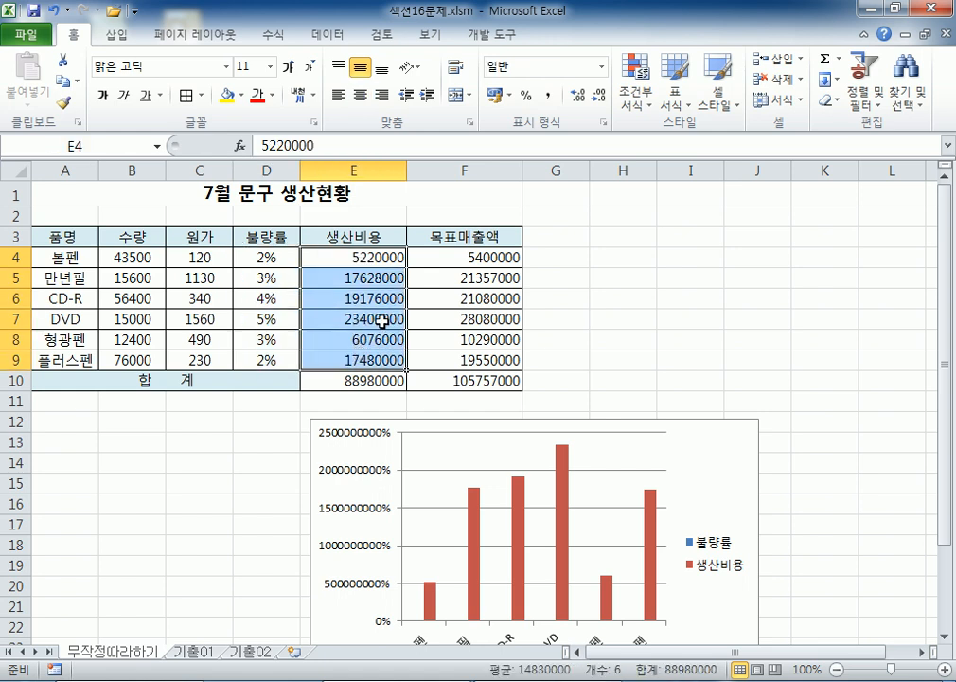
pyautogui.moveTo(258, 256); pyautogui.dragTo(254, 359)
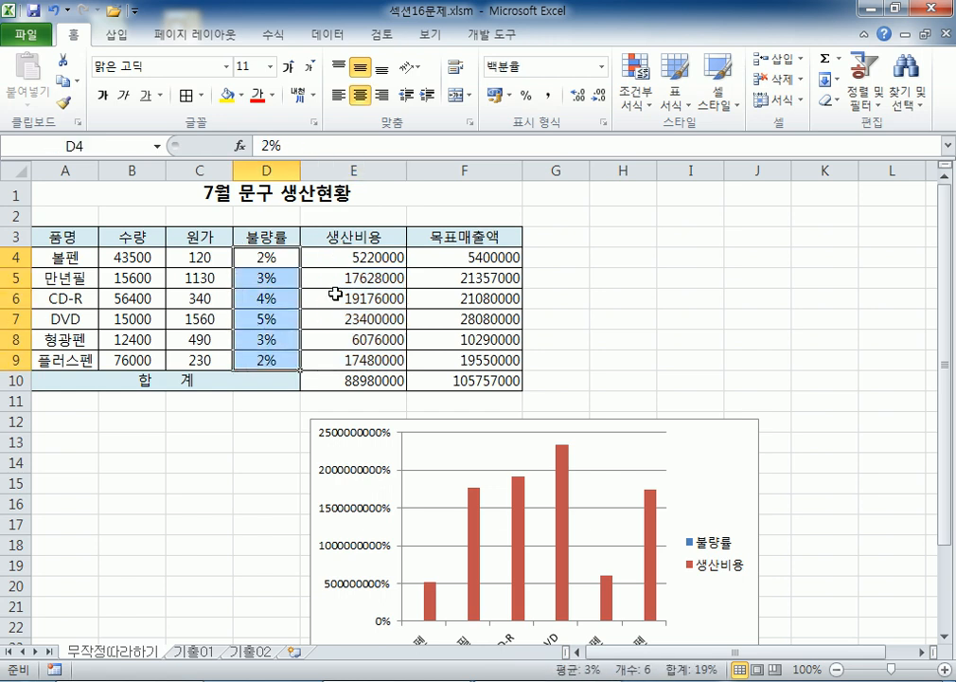
pyautogui.click(335, 294)
pyautogui.scroll(-4, 327, 331)
pyautogui.scroll(2, 358, 351)
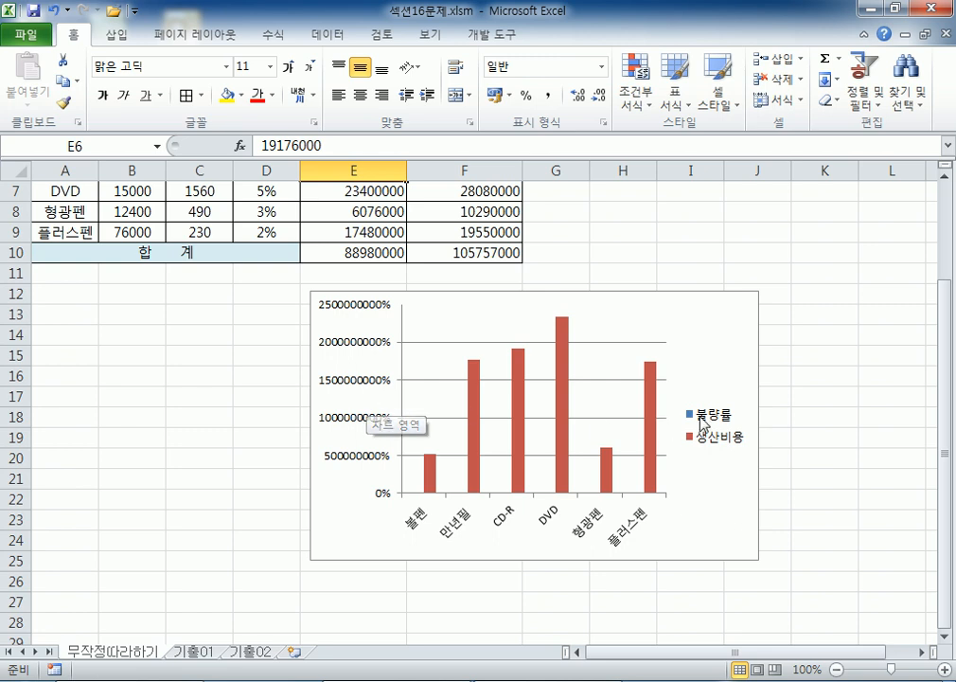
pyautogui.scroll(2, 568, 407)
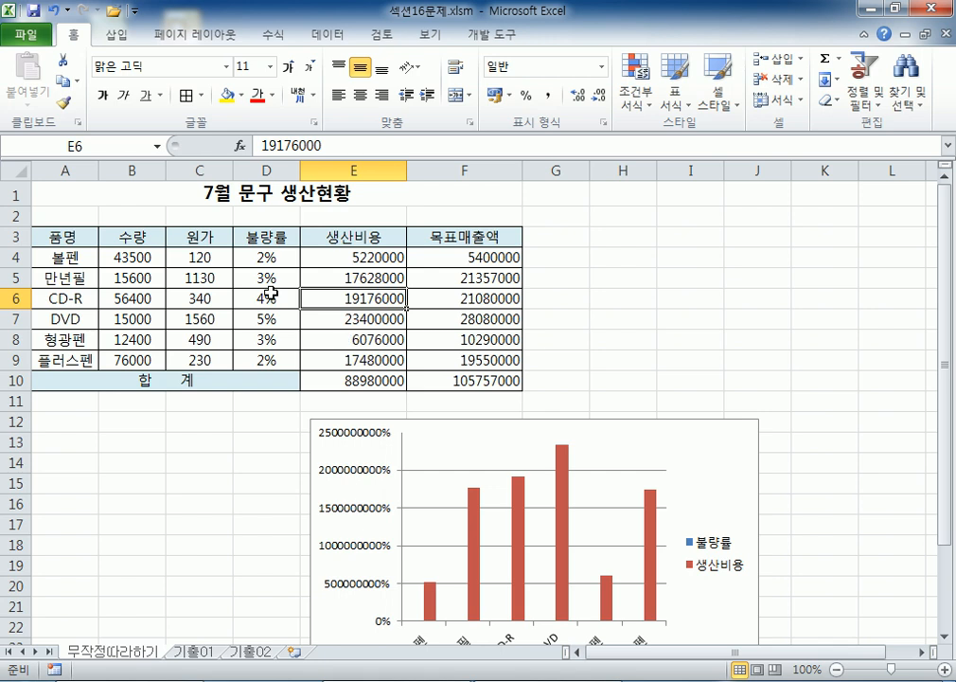
# - Open the 기출01 sheet and examine its 중간 and 기말 column chart together with the source table
pyautogui.click(185, 652)
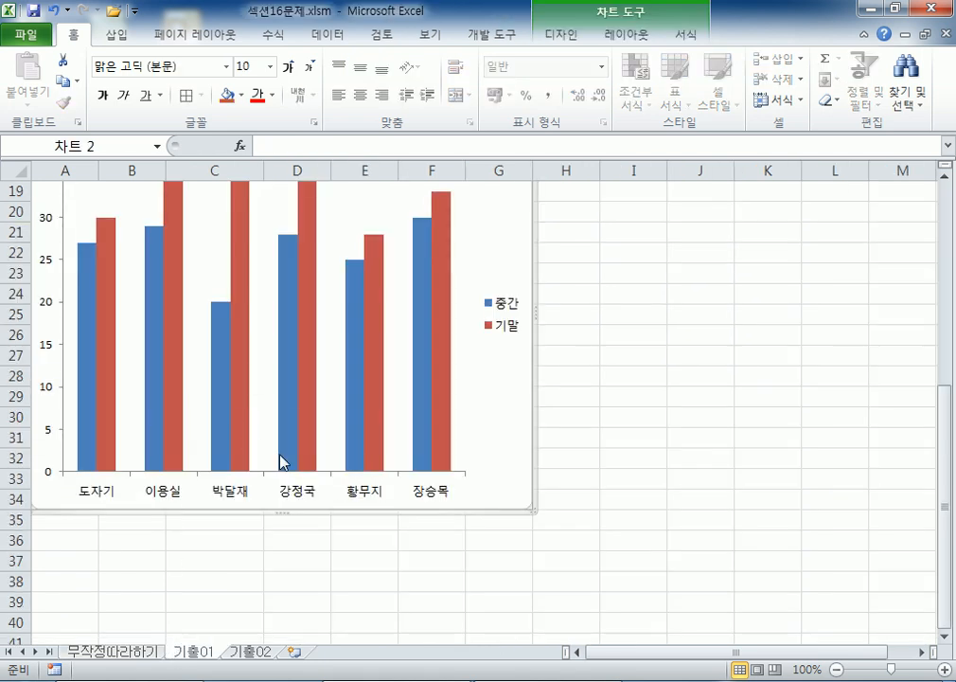
pyautogui.scroll(5, 277, 468)
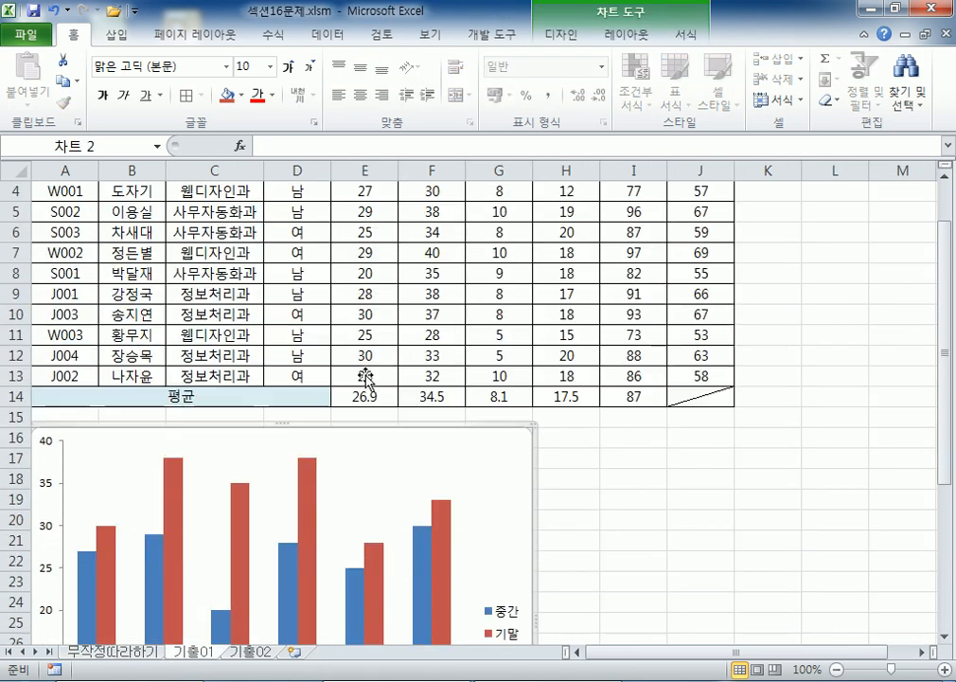
pyautogui.scroll(1, 365, 379)
pyautogui.scroll(-2, 293, 430)
# - Return to the 무작정따라하기 sheet and move the chart up over the lower rows of the table
pyautogui.click(114, 652)
pyautogui.moveTo(259, 255); pyautogui.dragTo(322, 361)
pyautogui.click(360, 343)
pyautogui.click(705, 442)
pyautogui.moveTo(704, 442); pyautogui.dragTo(653, 342)
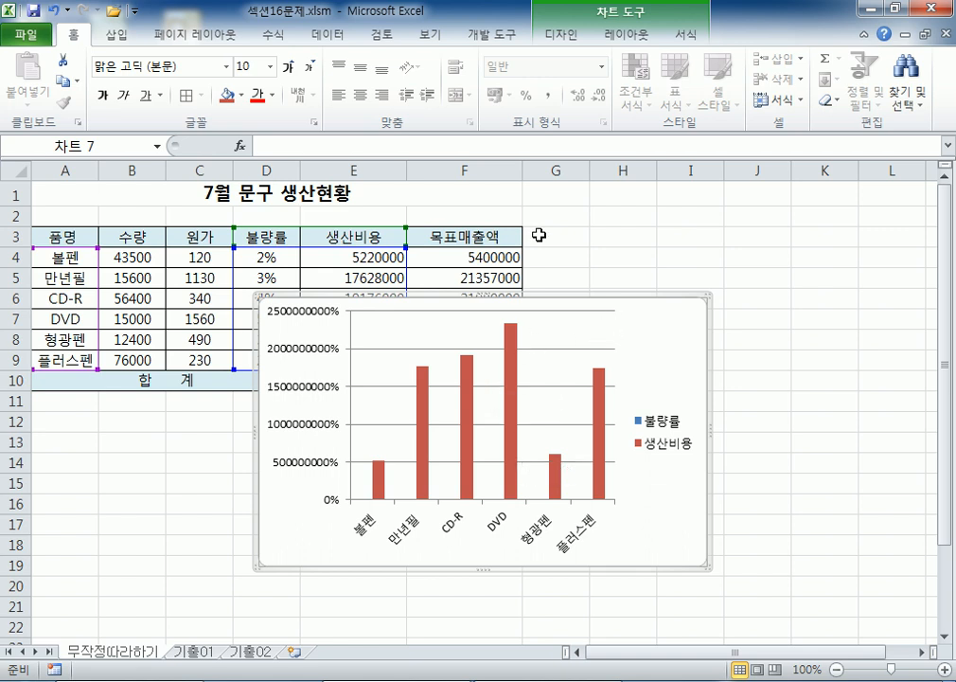
# - Inspect the chart type options for the 생산비용 series and for the whole chart, leaving the chart type dialog without a choice
pyautogui.click(508, 365)
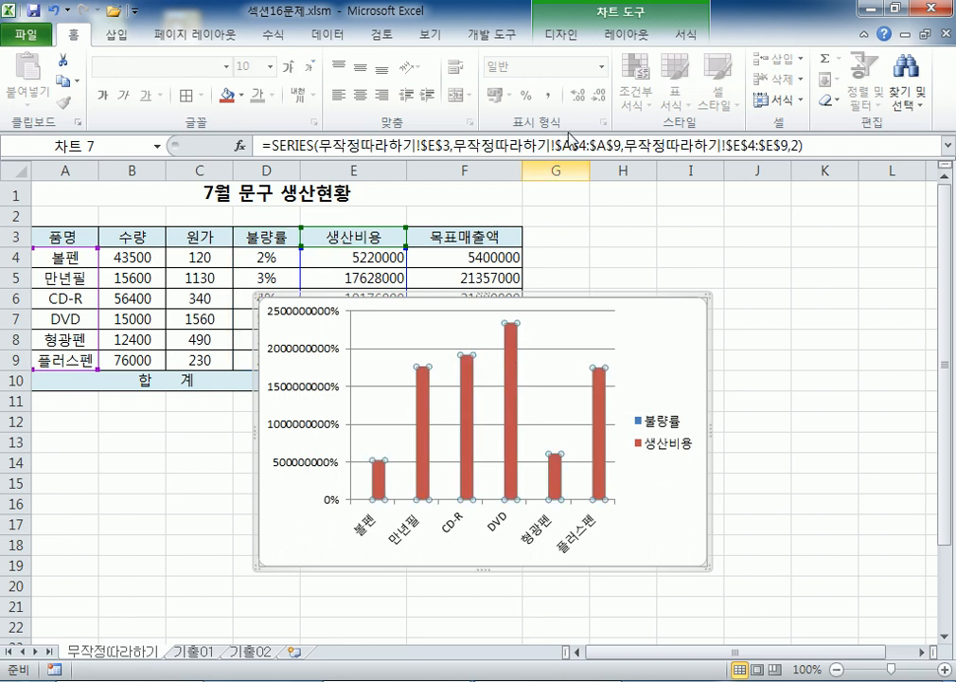
pyautogui.click(562, 36)
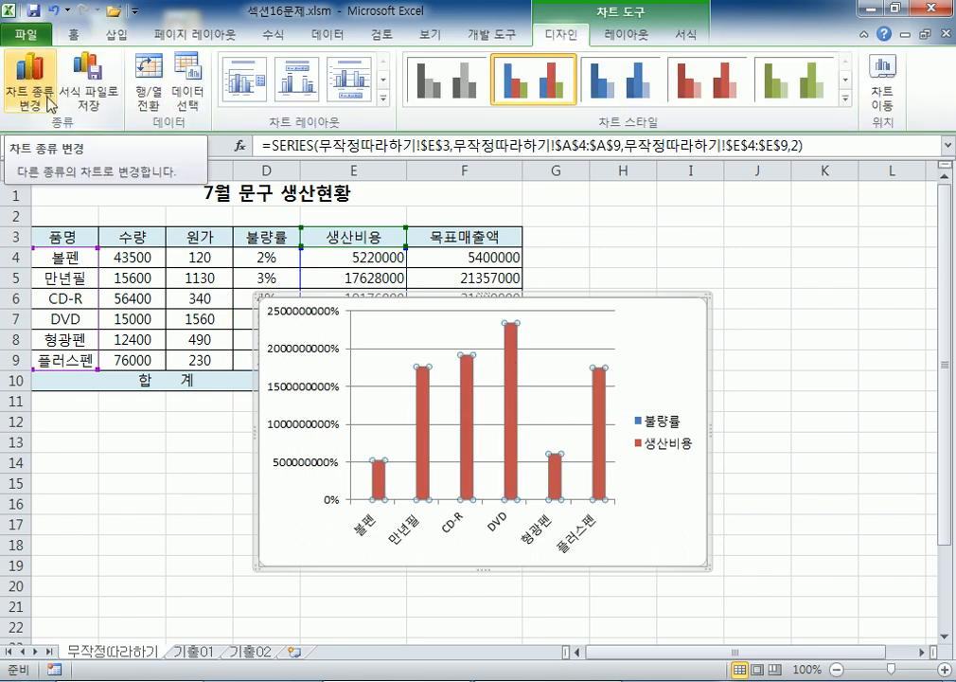
pyautogui.rightClick(516, 360)
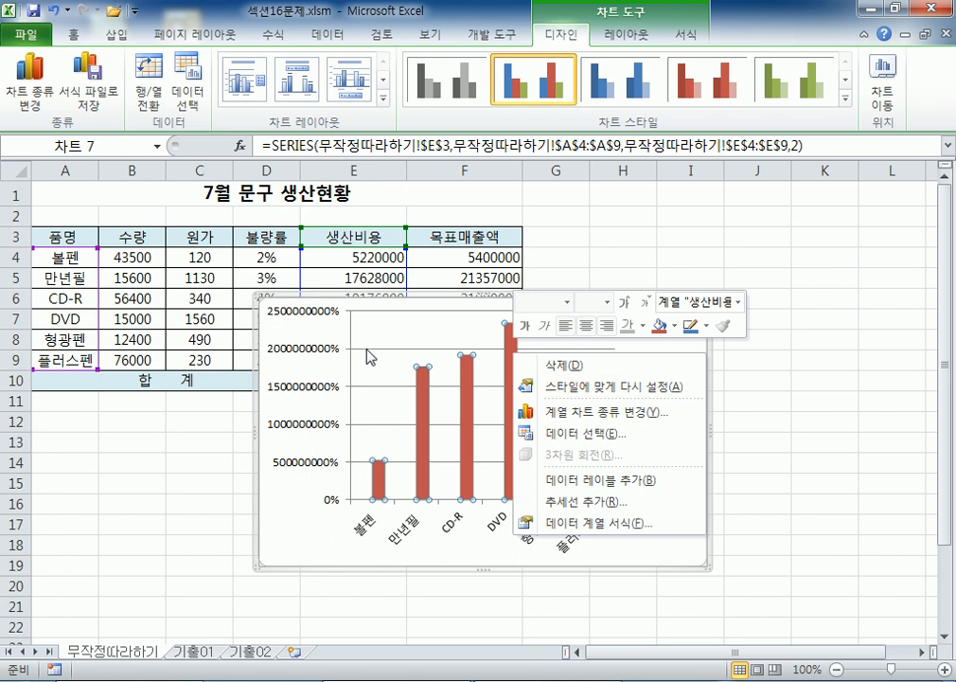
pyautogui.click(311, 337)
pyautogui.click(671, 337)
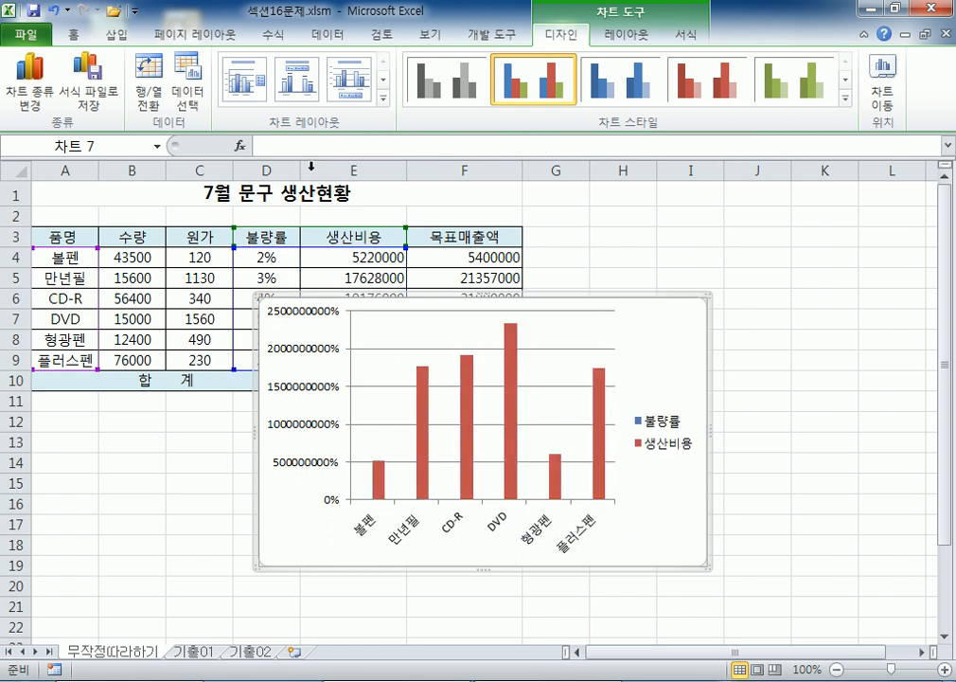
pyautogui.click(24, 94)
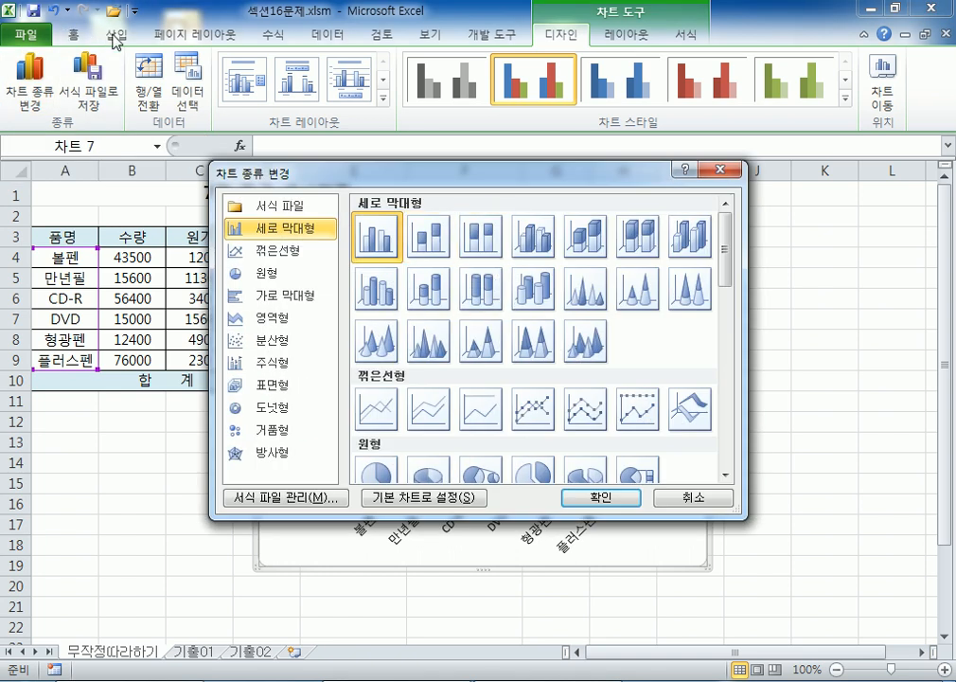
pyautogui.click(665, 495)
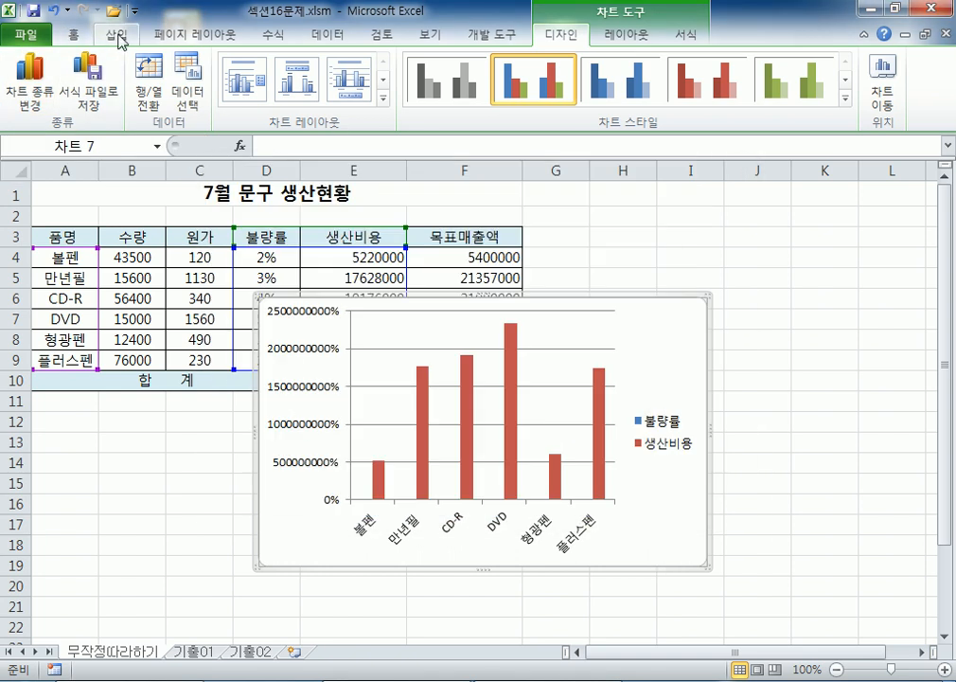
pyautogui.click(115, 34)
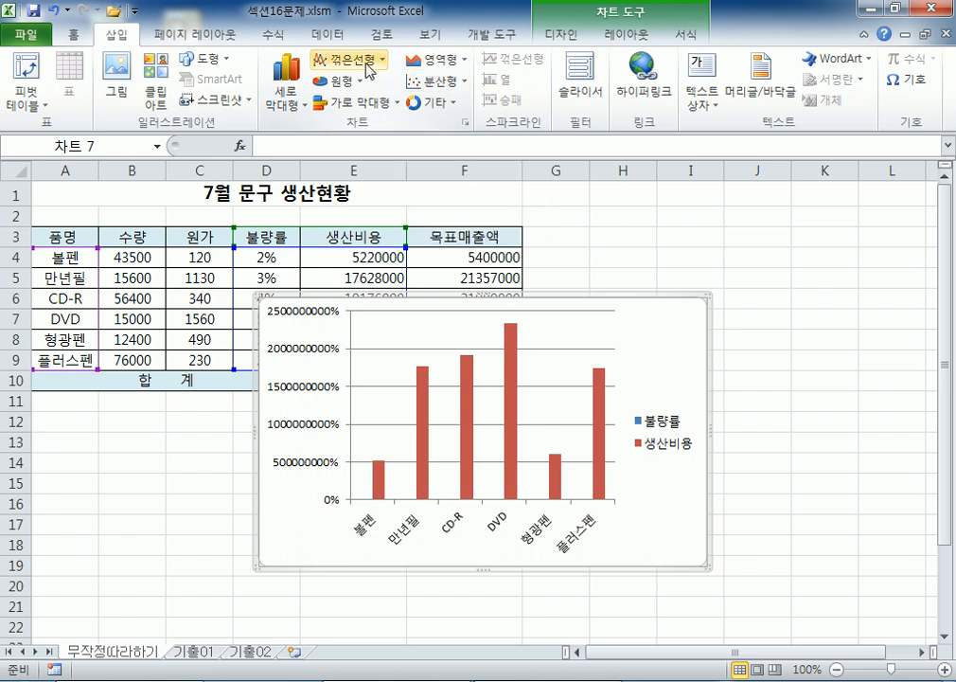
pyautogui.click(569, 38)
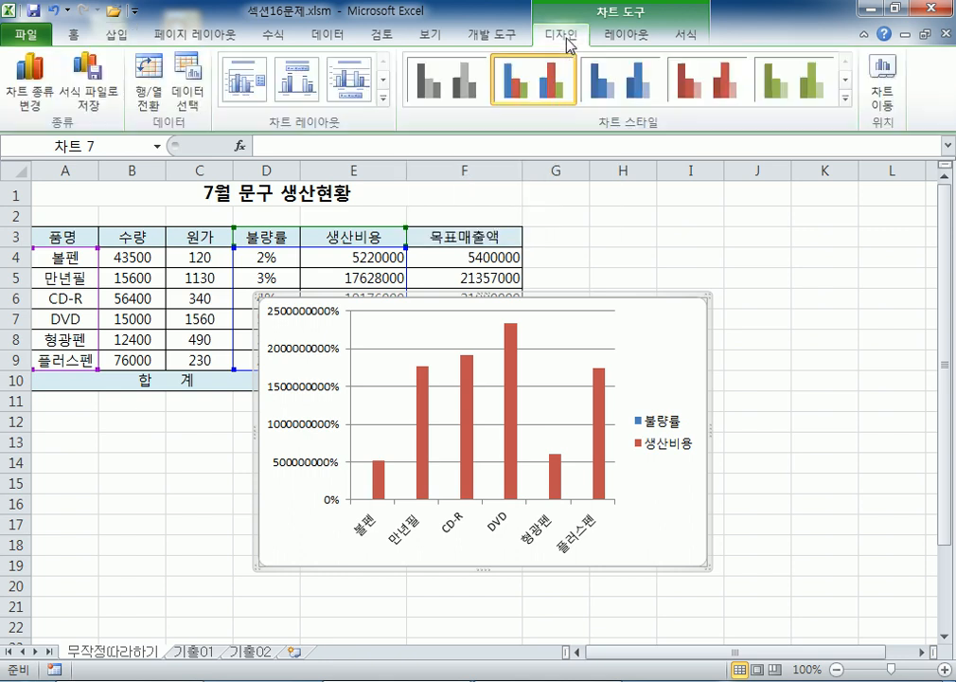
# - Change only the 생산비용 series to a line with markers (표식이 있는 꺾은선형)
pyautogui.click(515, 352)
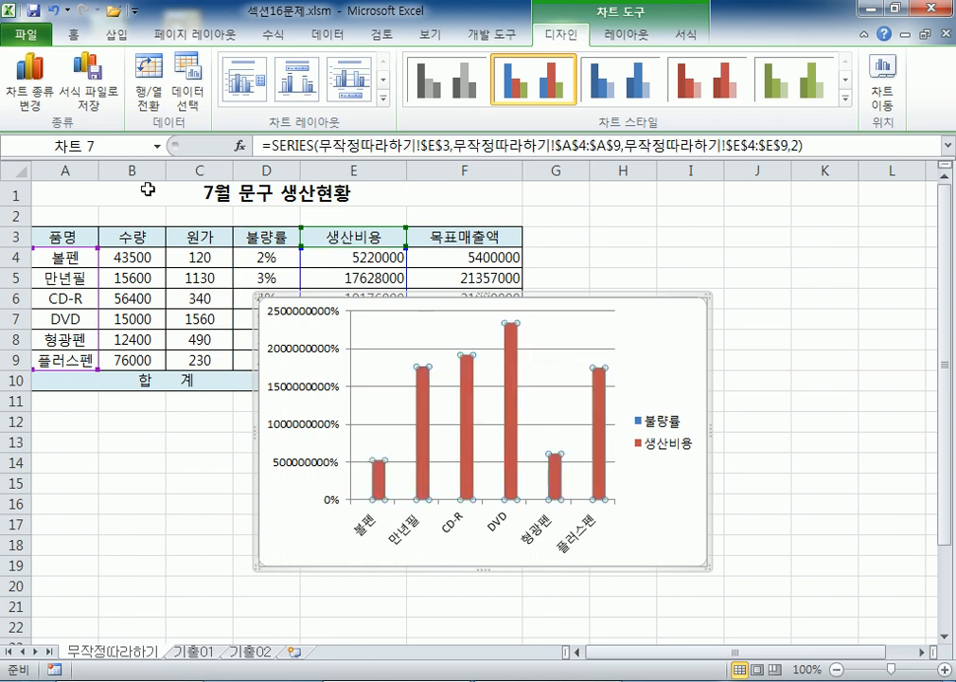
pyautogui.click(31, 87)
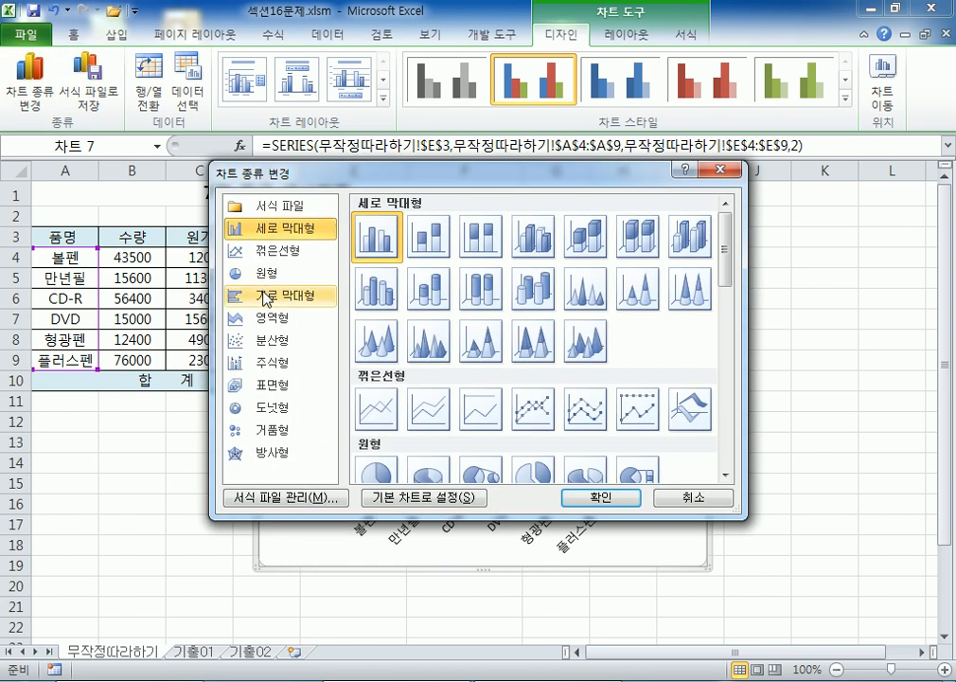
pyautogui.click(533, 409)
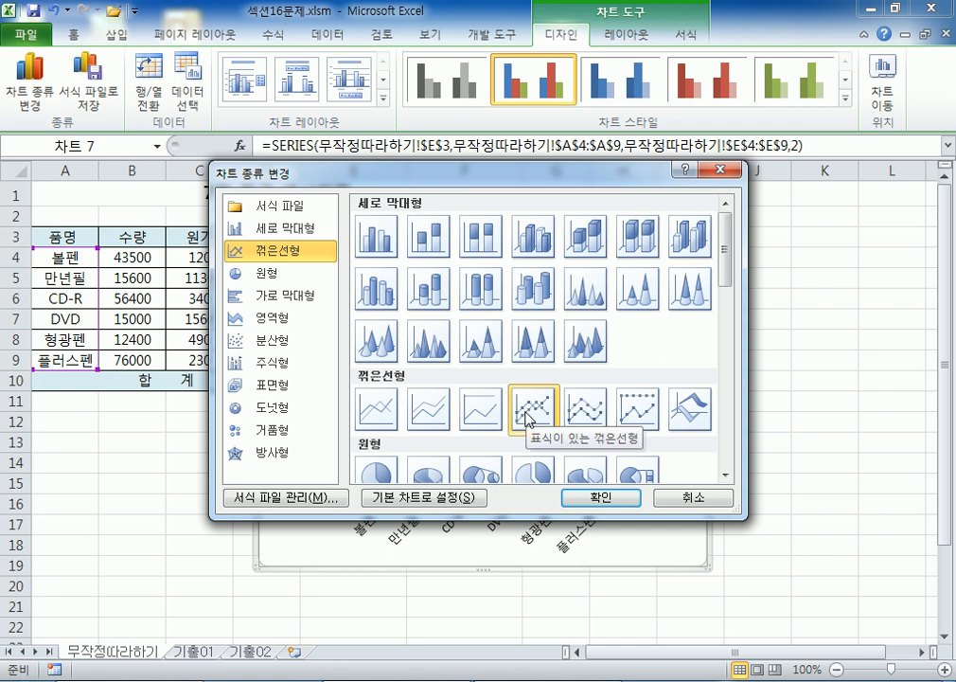
pyautogui.click(617, 502)
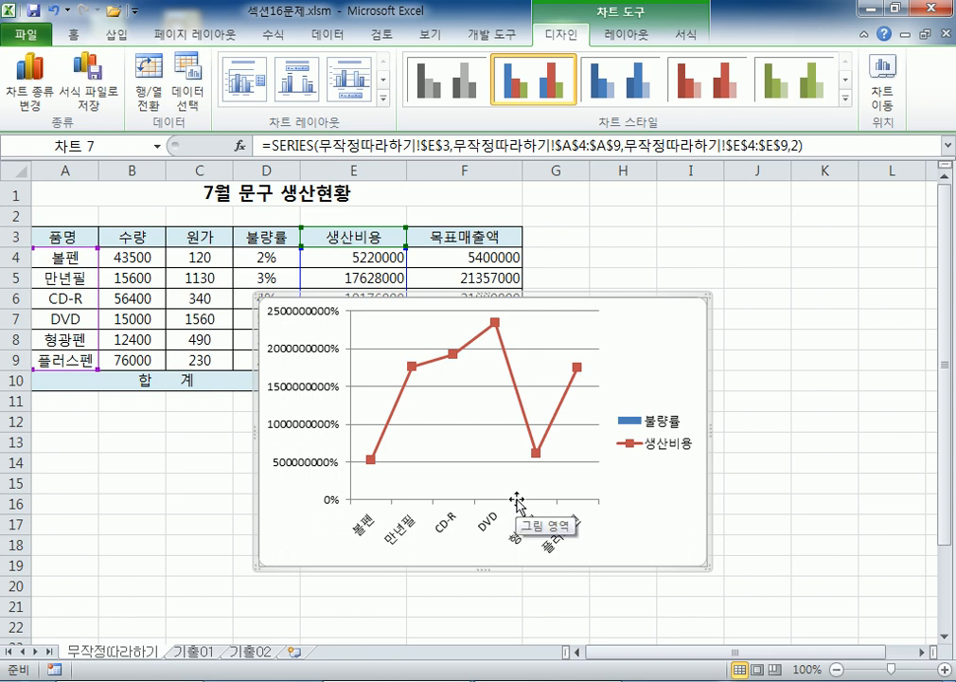
# - Examine the combination chart's category axis, 생산비용 line and value axis scale against the table
pyautogui.click(367, 501)
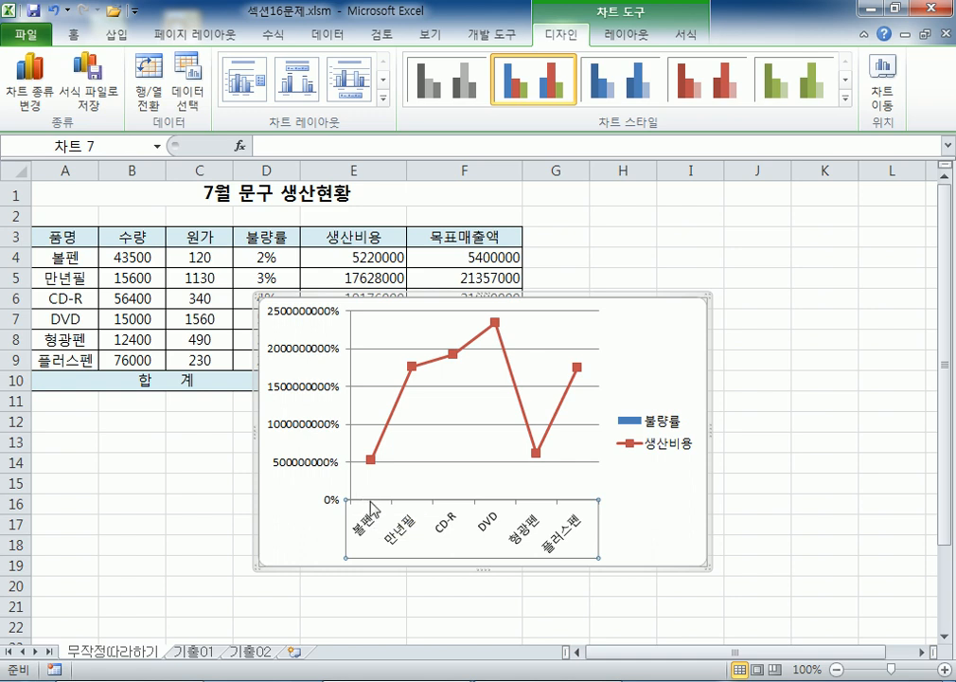
pyautogui.click(330, 519)
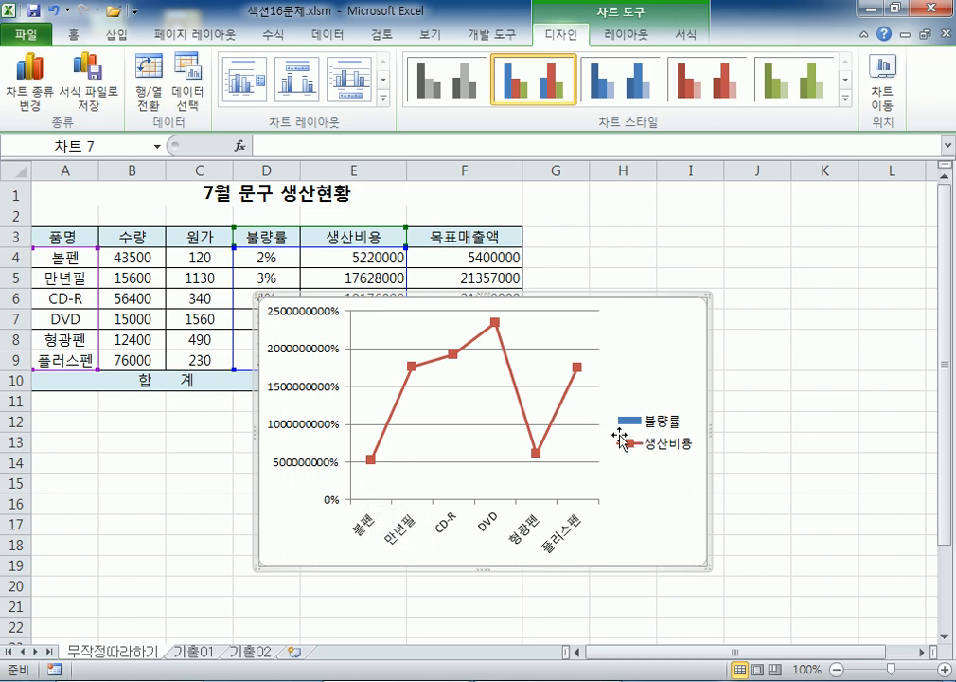
pyautogui.click(516, 388)
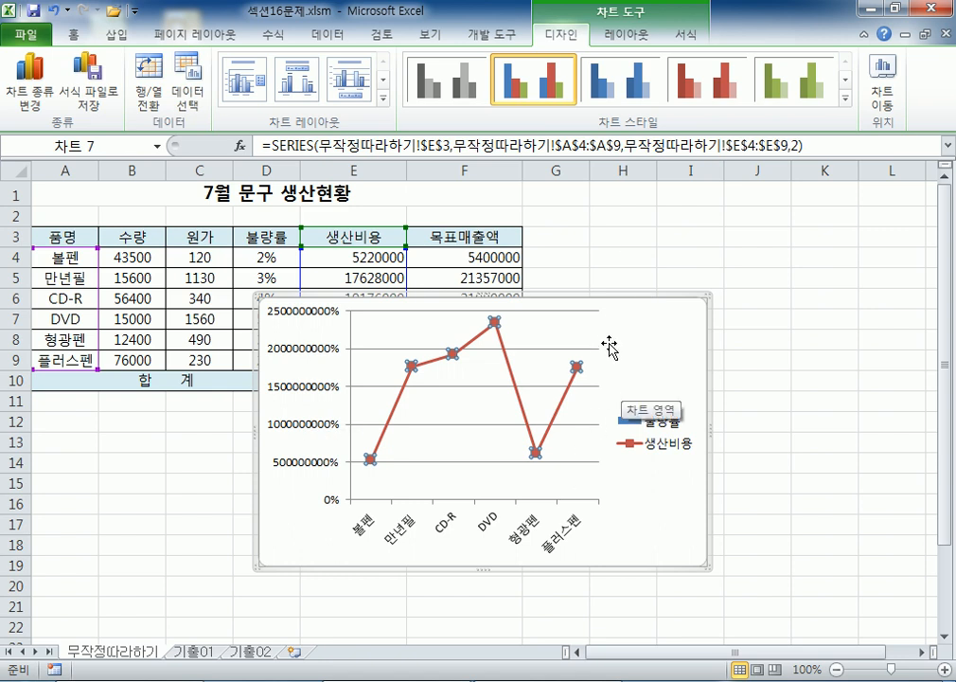
pyautogui.scroll(-3, 604, 336)
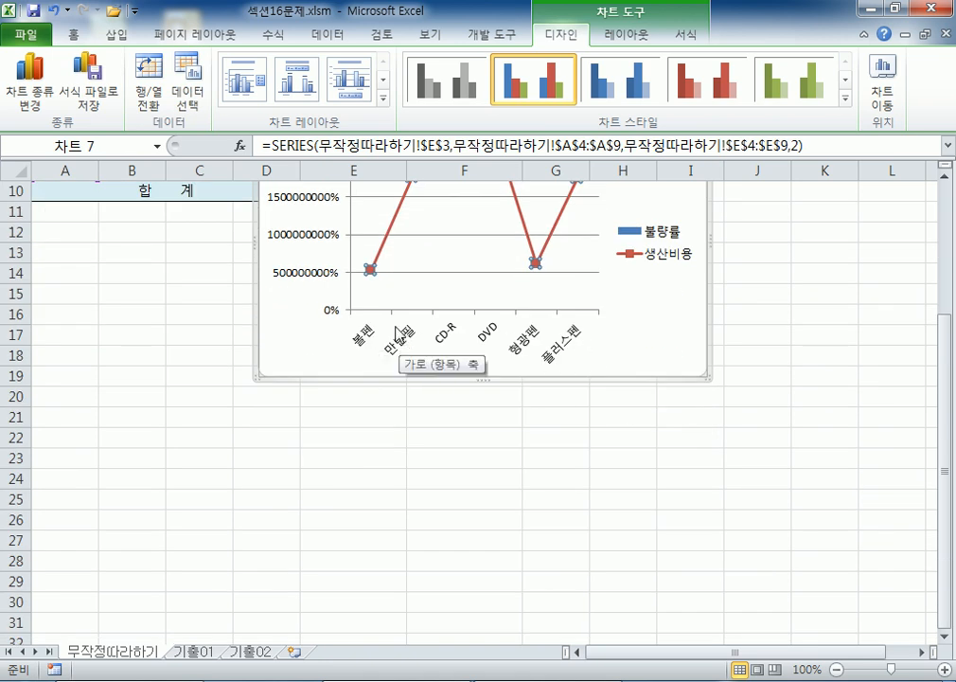
pyautogui.scroll(2, 397, 331)
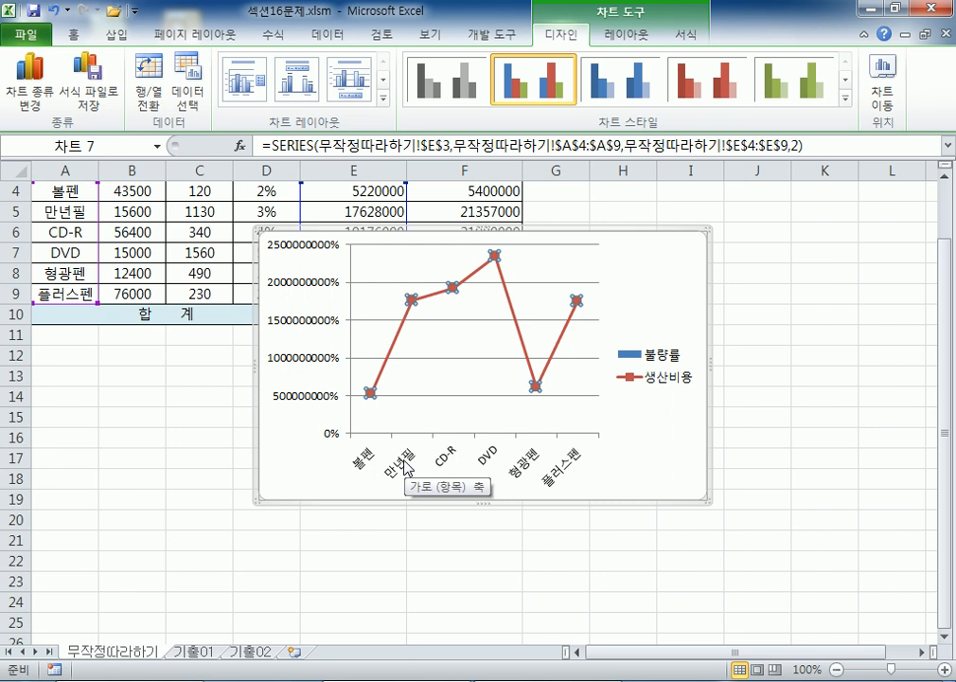
pyautogui.click(284, 330)
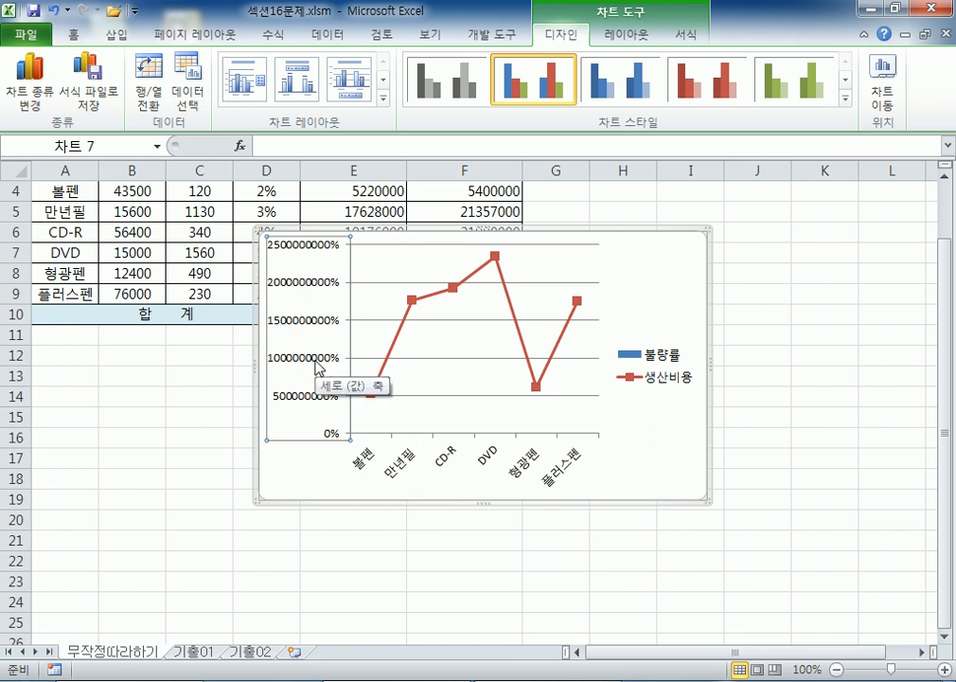
pyautogui.scroll(1, 478, 382)
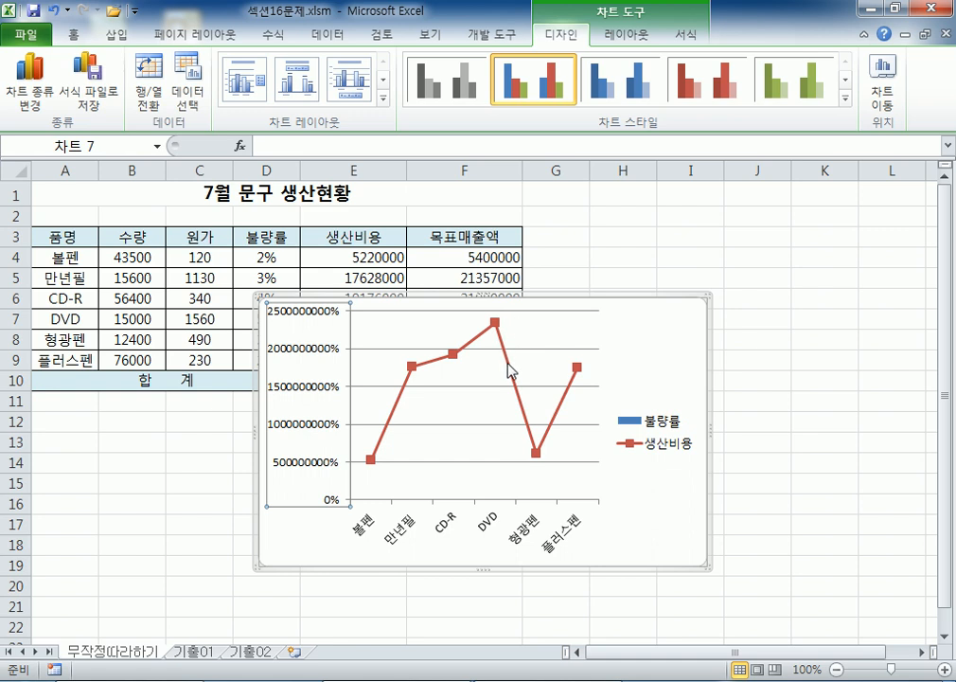
pyautogui.moveTo(509, 372)
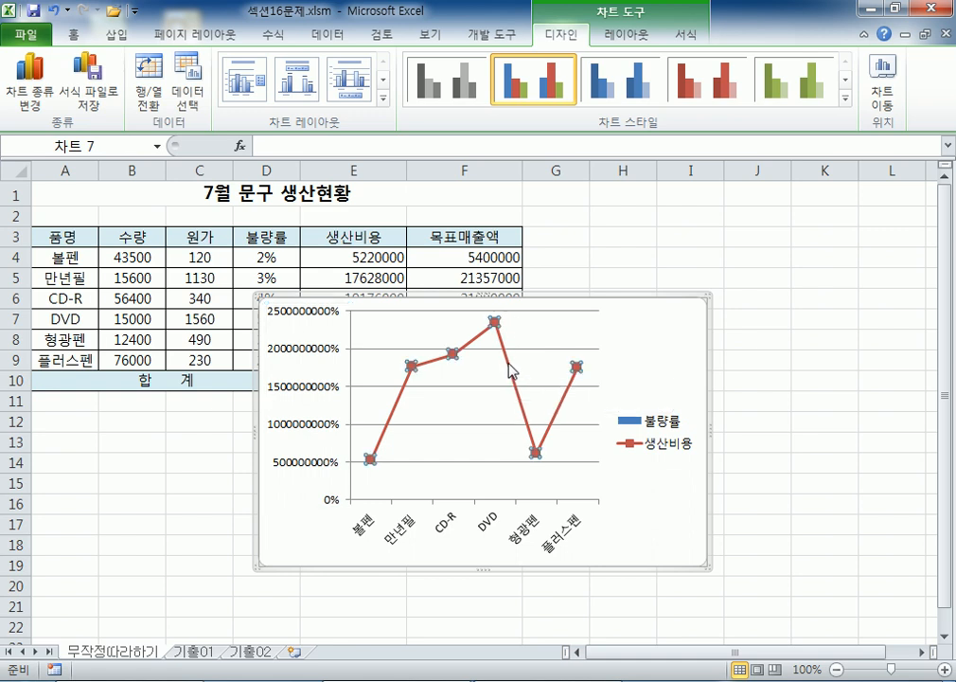
pyautogui.doubleClick(512, 373)
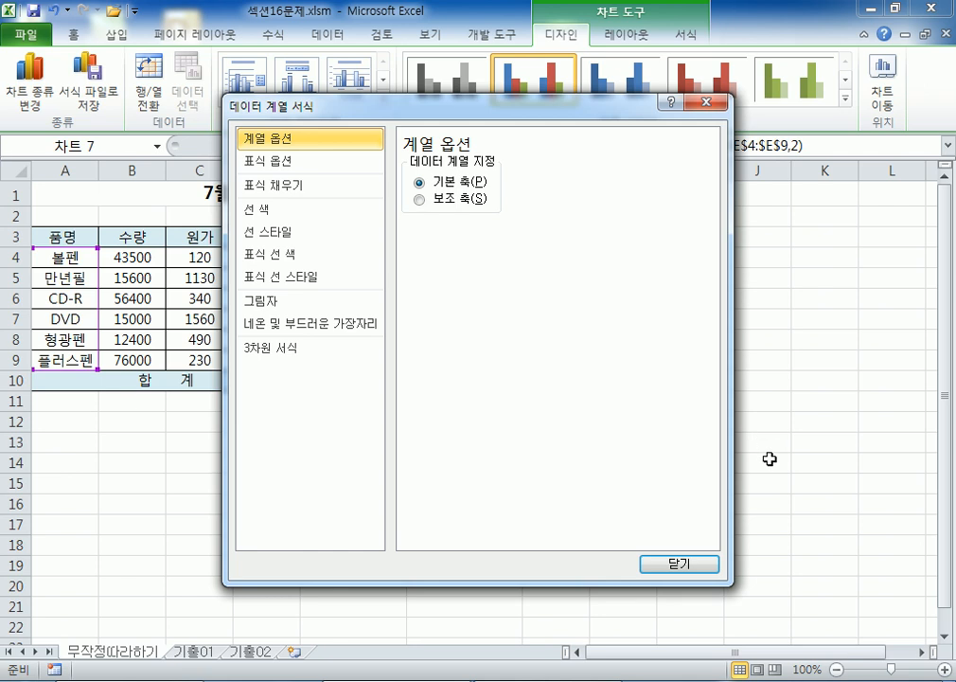
pyautogui.moveTo(528, 111); pyautogui.dragTo(647, 102)
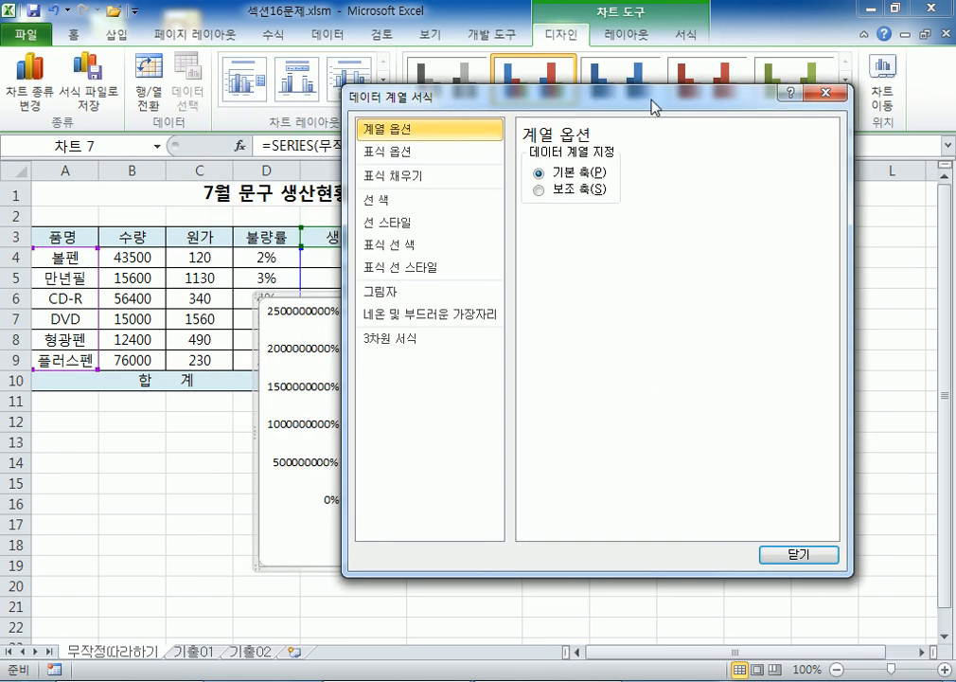
pyautogui.click(822, 93)
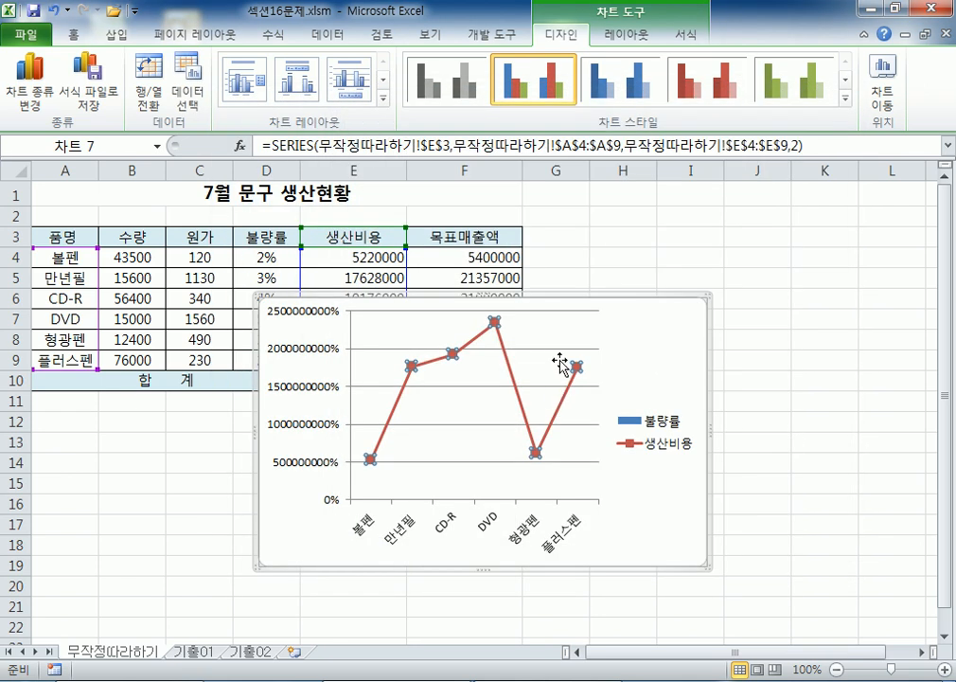
pyautogui.doubleClick(562, 366)
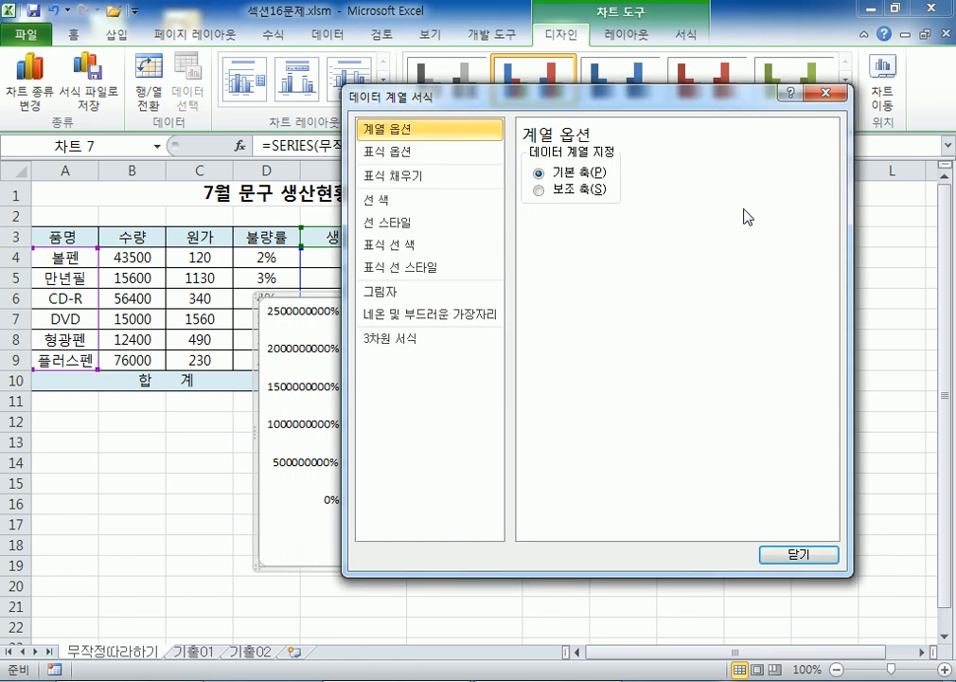
pyautogui.click(821, 93)
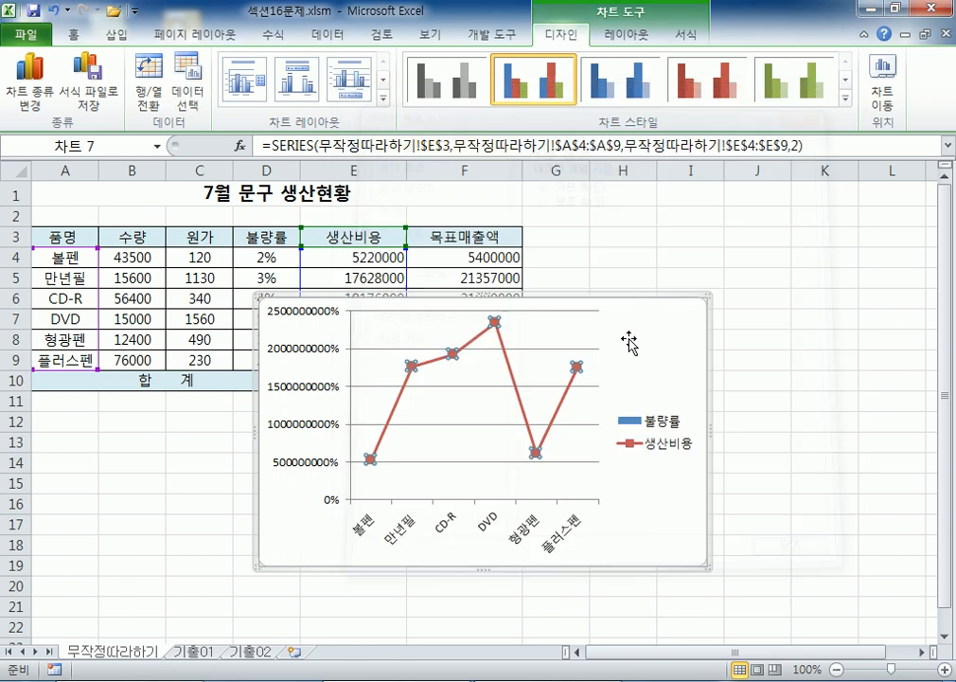
# - Assign the 생산비용 line series to the secondary axis (보조 축)
pyautogui.moveTo(511, 377)
pyautogui.doubleClick(512, 374)
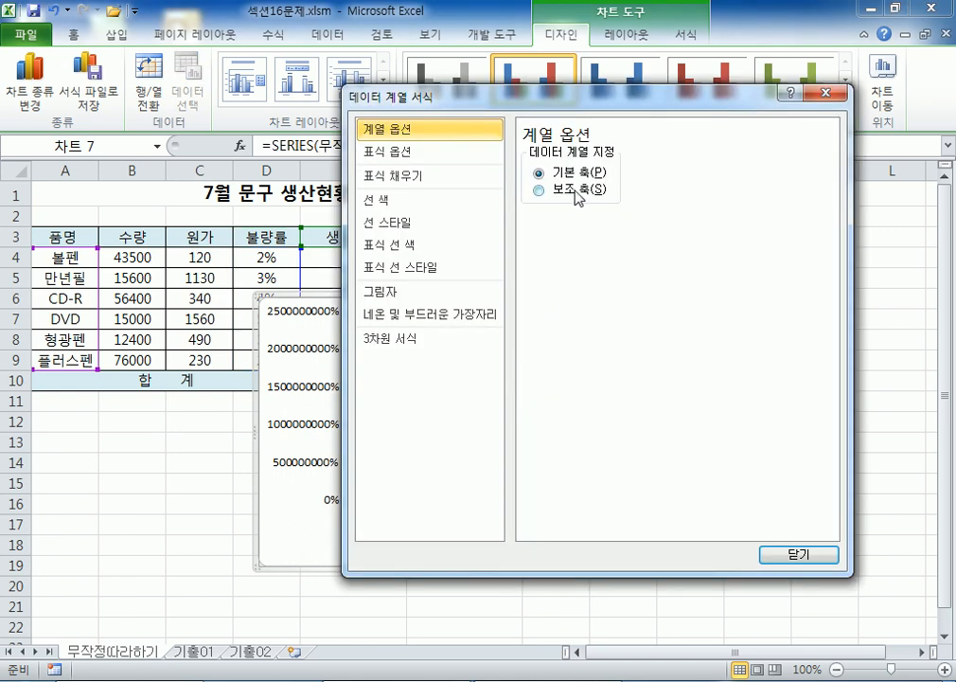
pyautogui.click(576, 192)
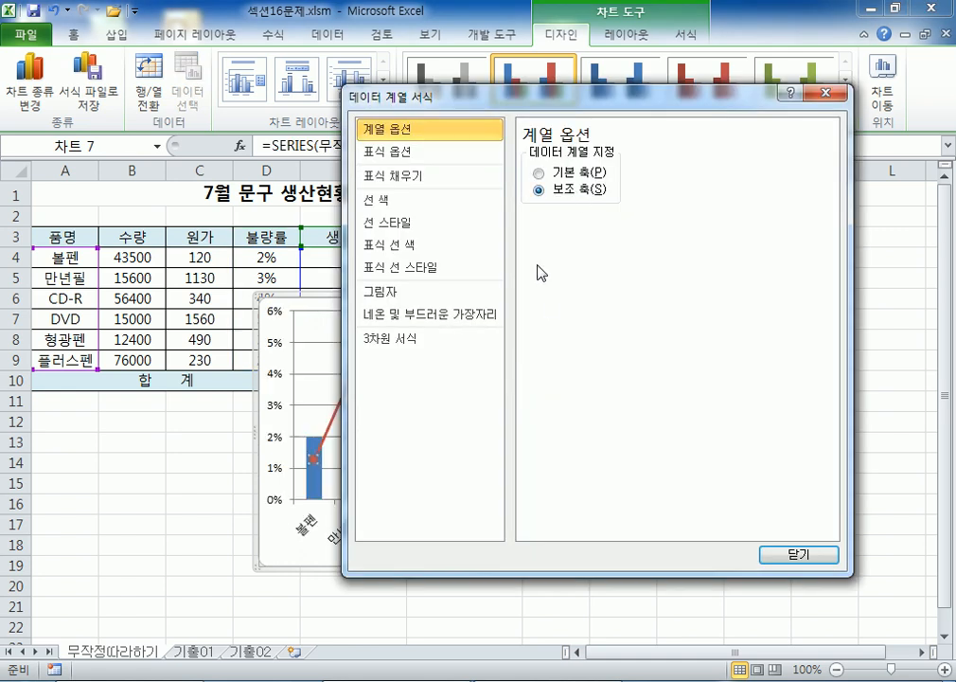
pyautogui.moveTo(419, 97); pyautogui.dragTo(585, 73)
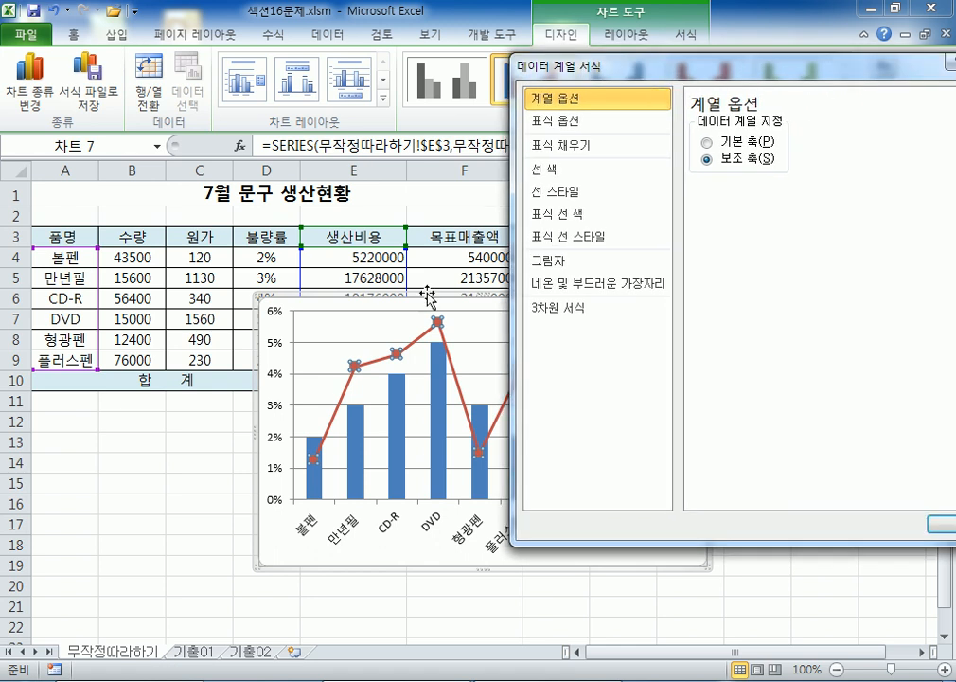
# - Inspect the formatting options of the primary value axis, both data series, the category axis and the legend, leaving them as they are
pyautogui.click(278, 350)
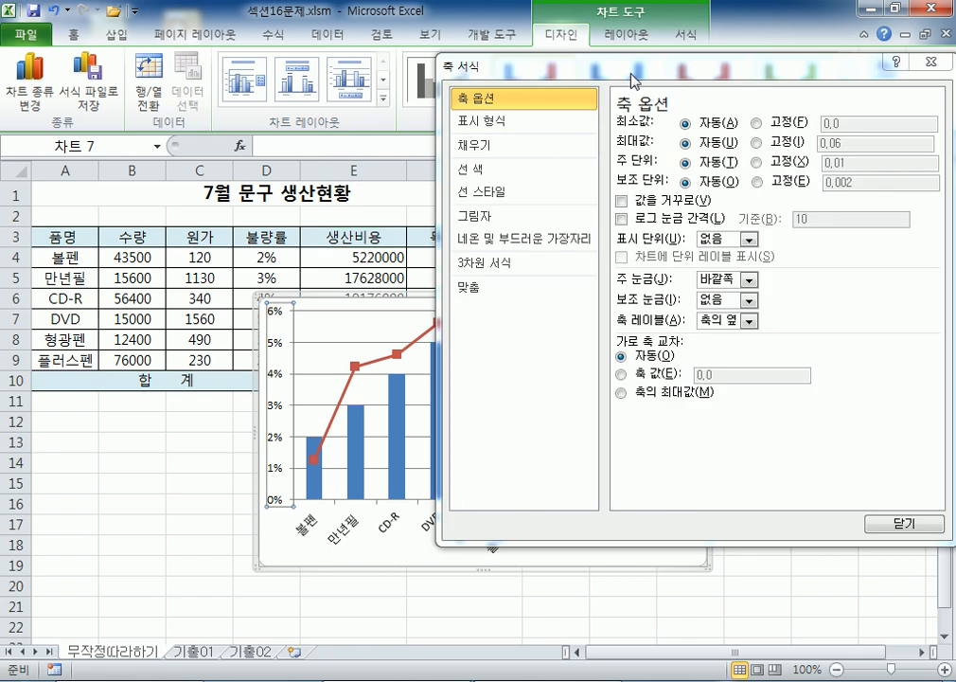
pyautogui.click(384, 365)
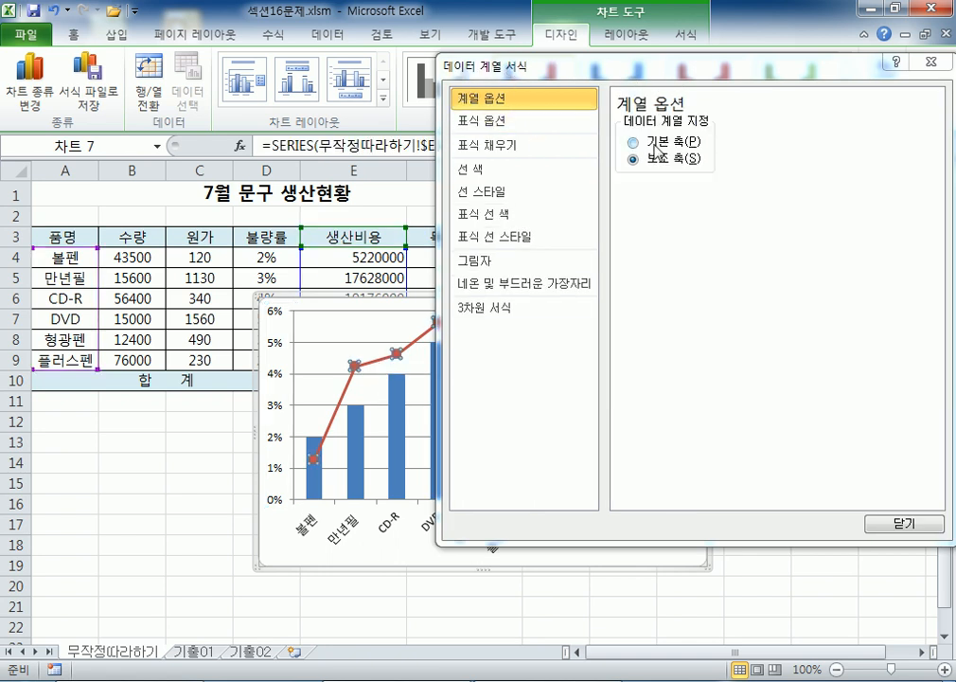
pyautogui.click(399, 407)
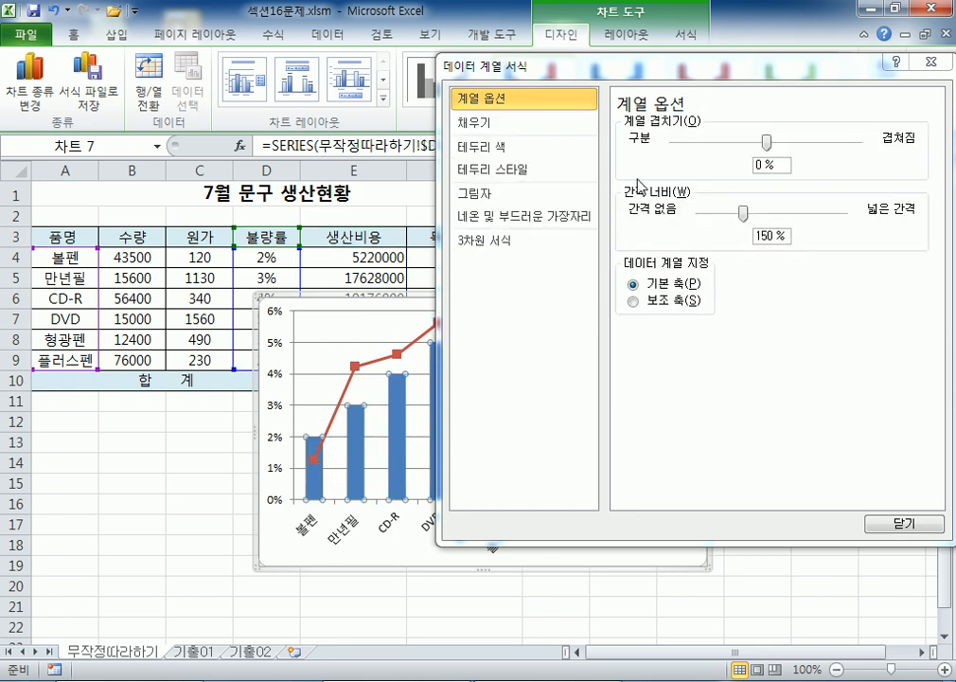
pyautogui.click(304, 532)
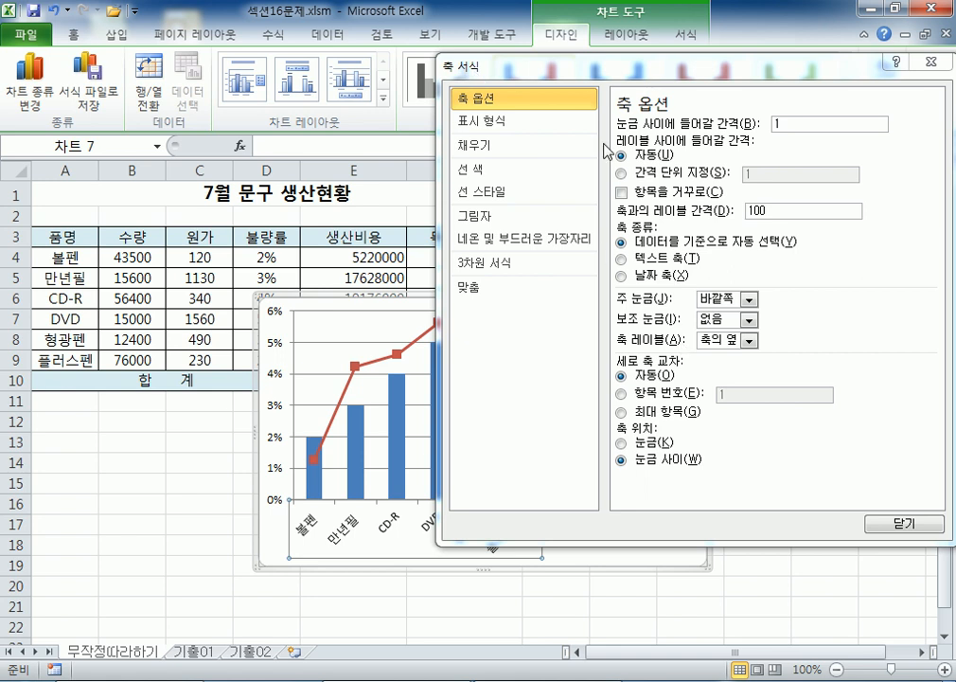
pyautogui.moveTo(445, 64); pyautogui.dragTo(749, 72)
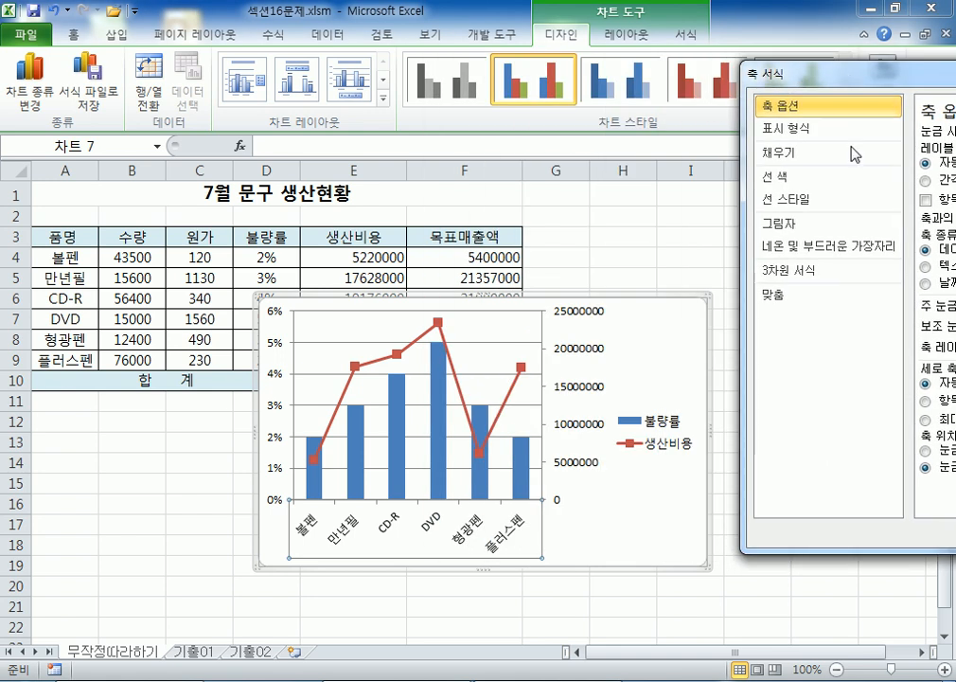
pyautogui.click(653, 426)
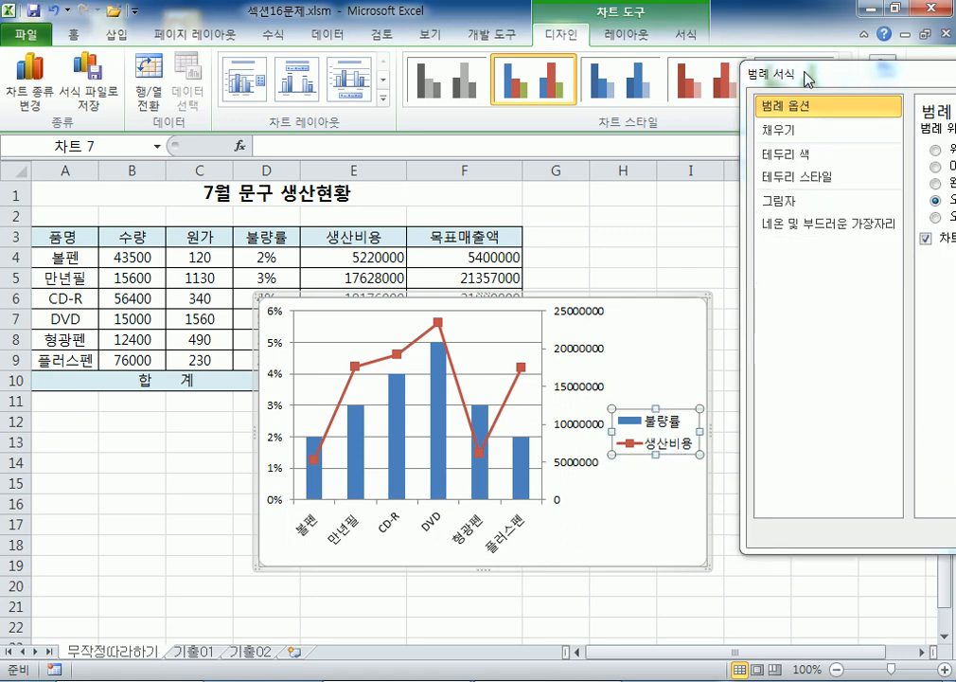
pyautogui.moveTo(808, 80); pyautogui.dragTo(365, 47)
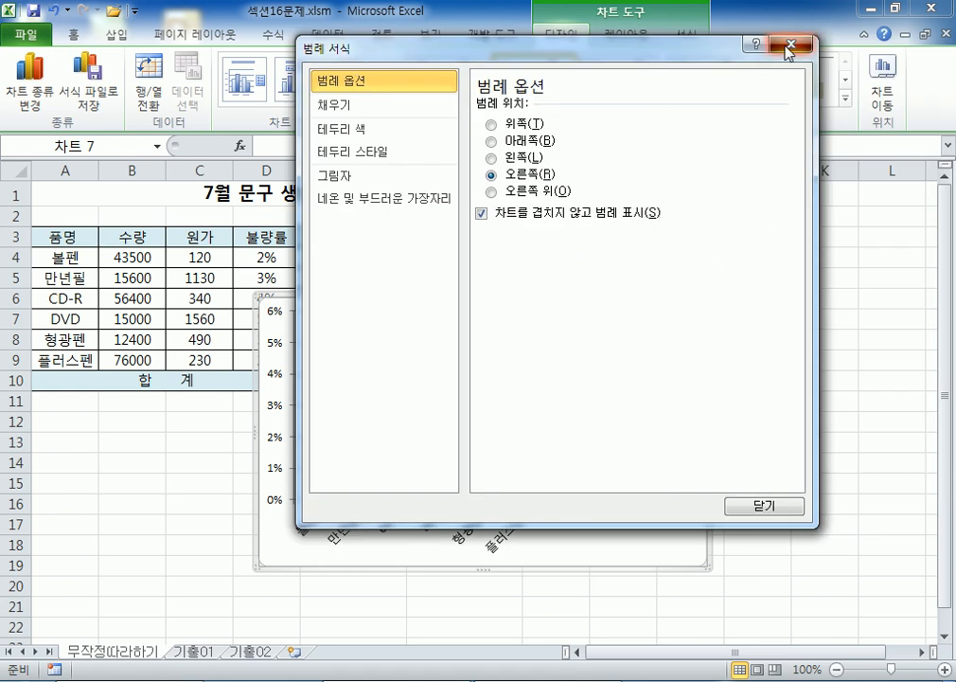
pyautogui.click(791, 47)
pyautogui.doubleClick(639, 435)
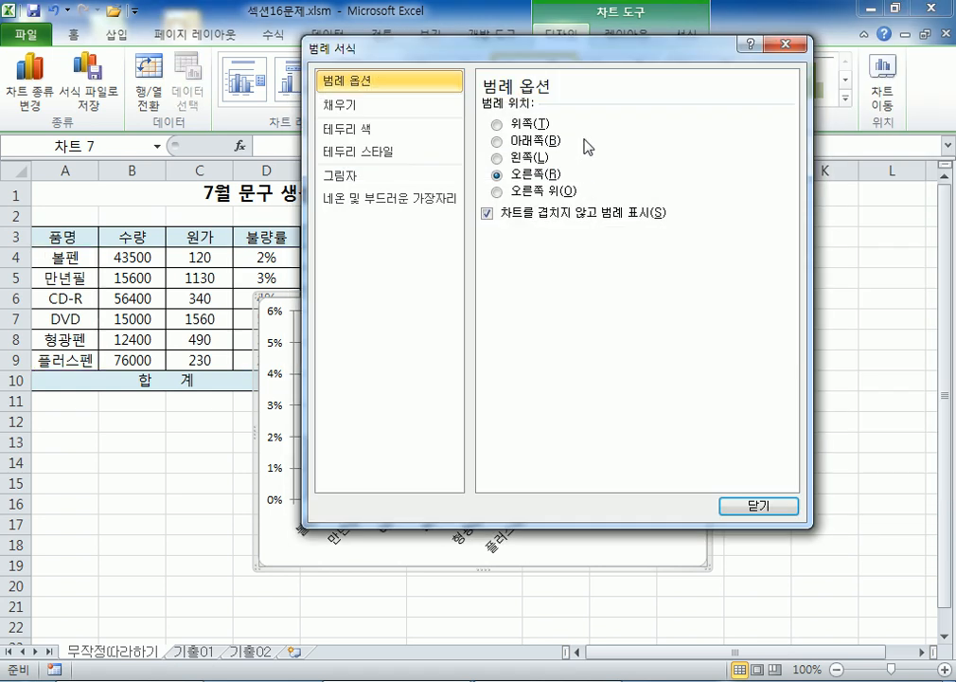
pyautogui.click(791, 45)
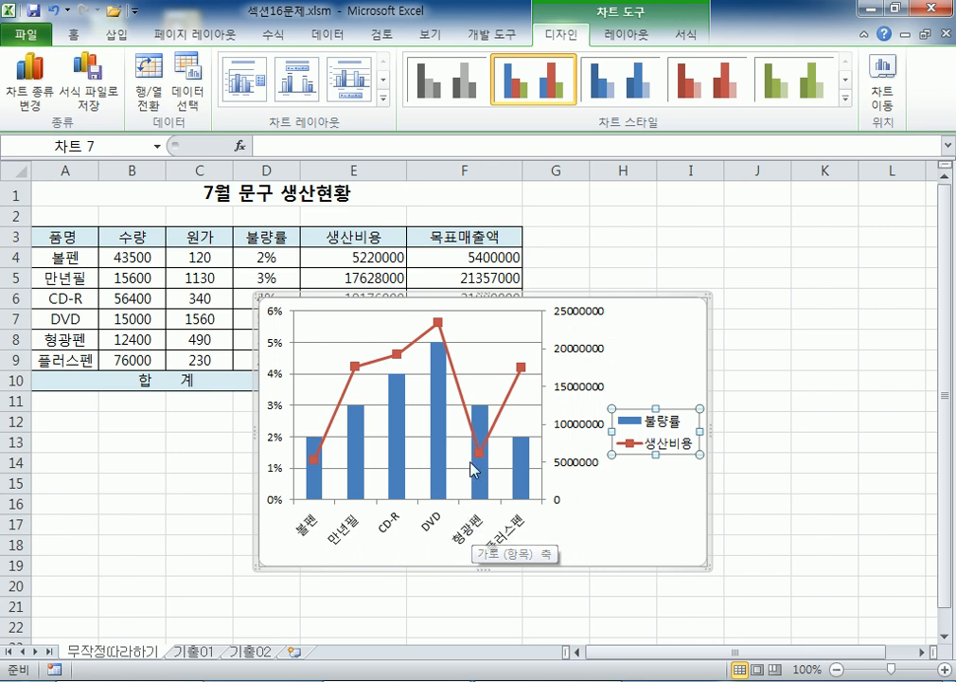
# - Move the chart below the table with its corner at A13 and enlarge it to fill A13:F27
pyautogui.click(694, 256)
pyautogui.click(674, 335)
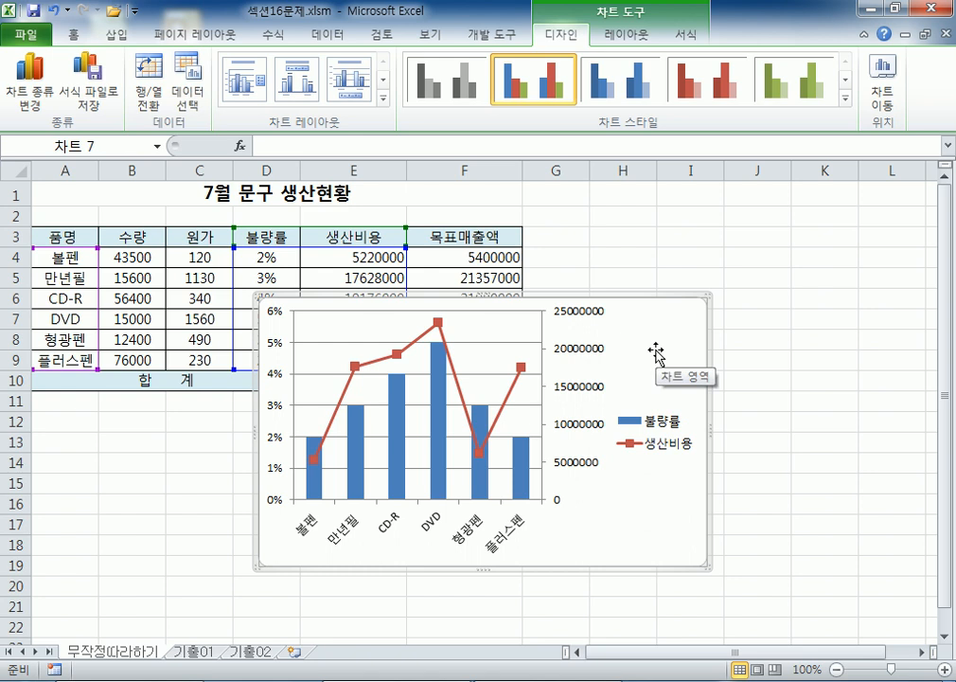
pyautogui.moveTo(663, 334); pyautogui.dragTo(522, 443)
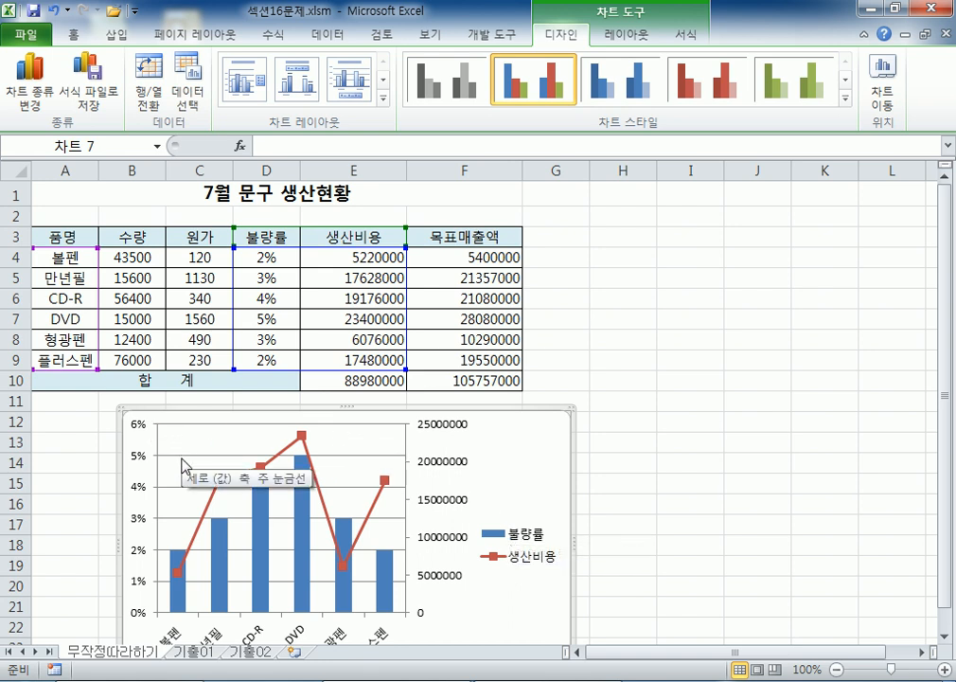
pyautogui.scroll(-2, 190, 466)
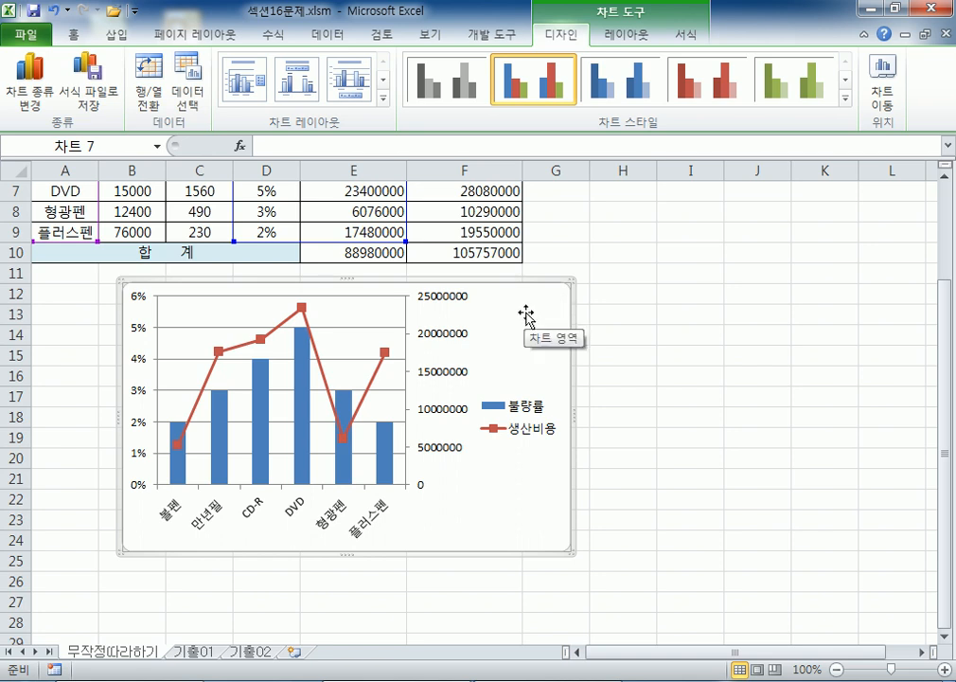
pyautogui.moveTo(525, 312); pyautogui.dragTo(435, 313)
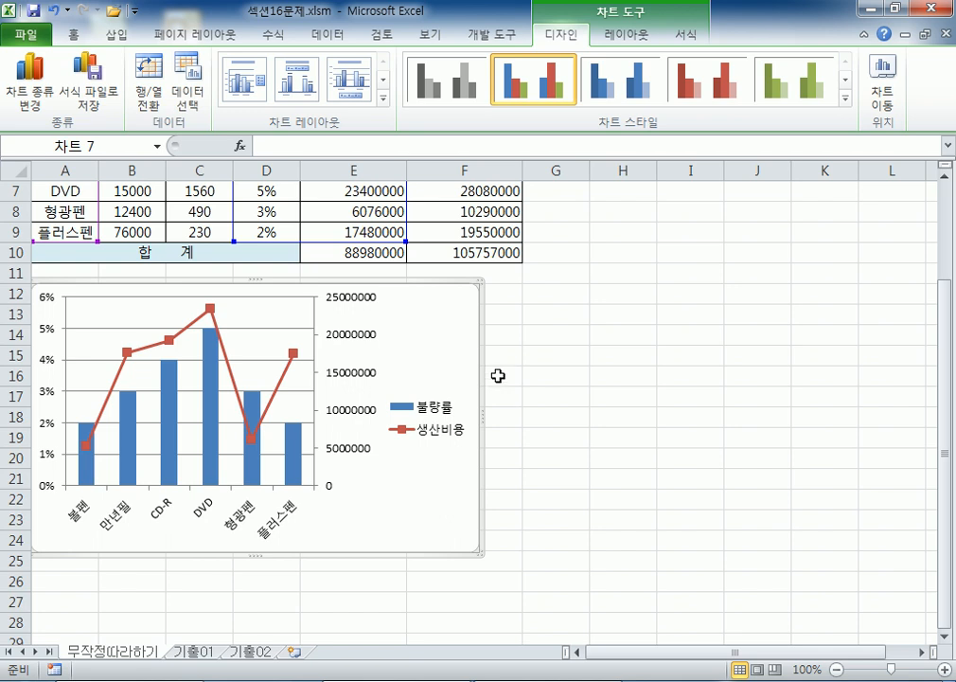
pyautogui.moveTo(446, 322); pyautogui.dragTo(448, 343)
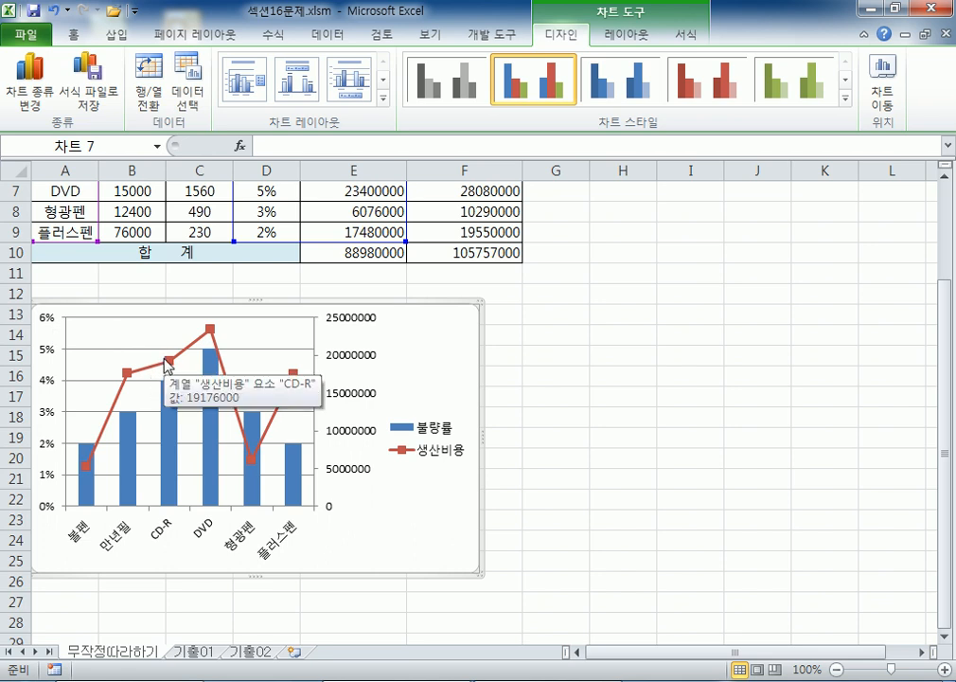
pyautogui.moveTo(476, 574); pyautogui.dragTo(521, 612)
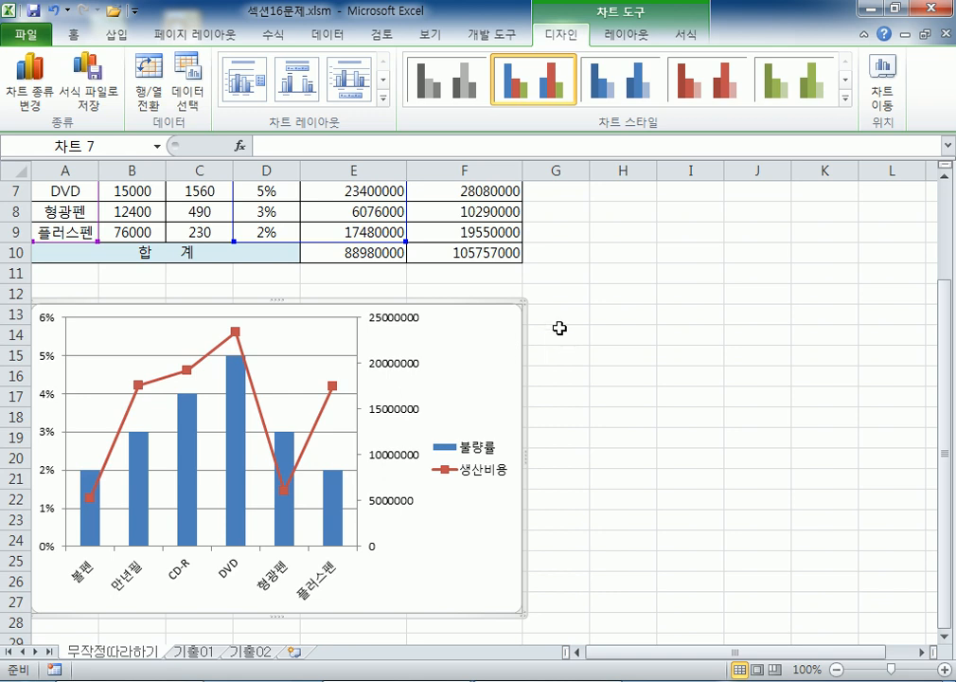
# - Review the chart's placement over A13:F27 and the available chart design, layout and format options, including the layout and style galleries
pyautogui.click(599, 437)
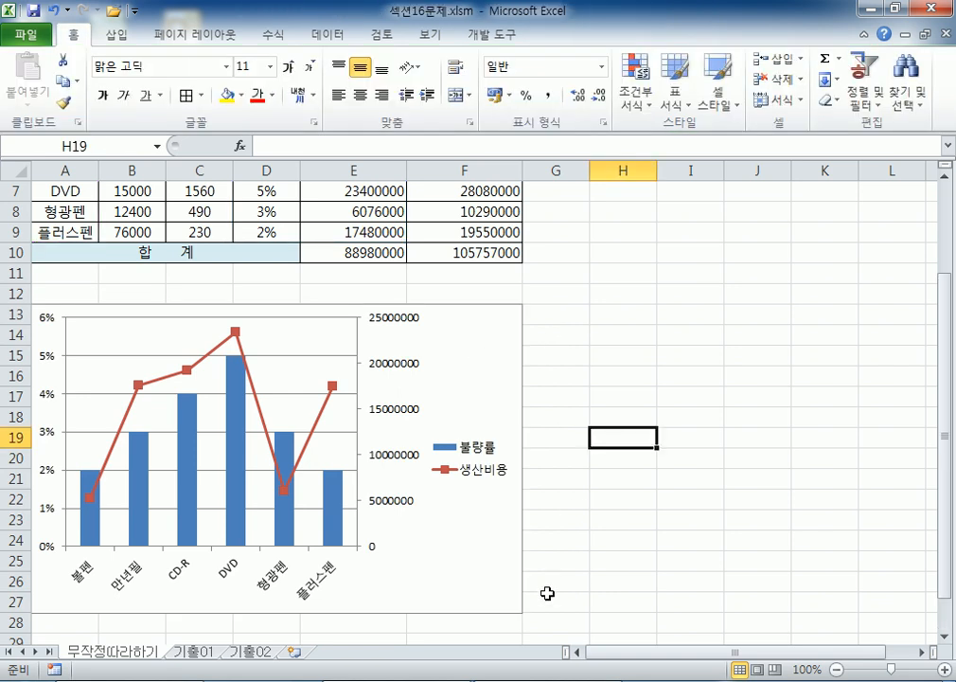
pyautogui.scroll(-2, 539, 632)
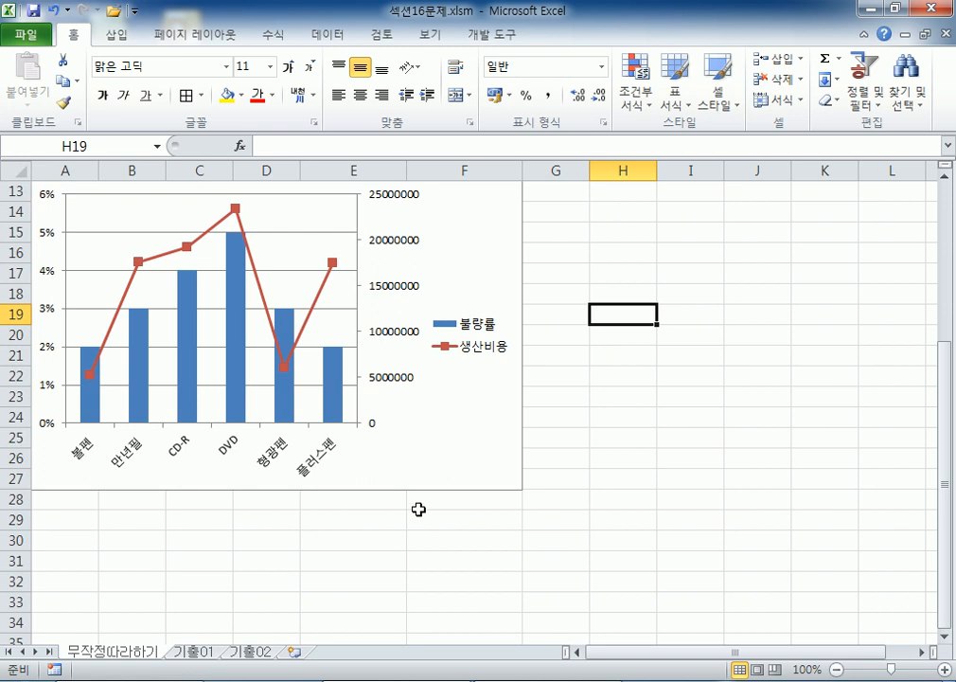
pyautogui.scroll(2, 426, 516)
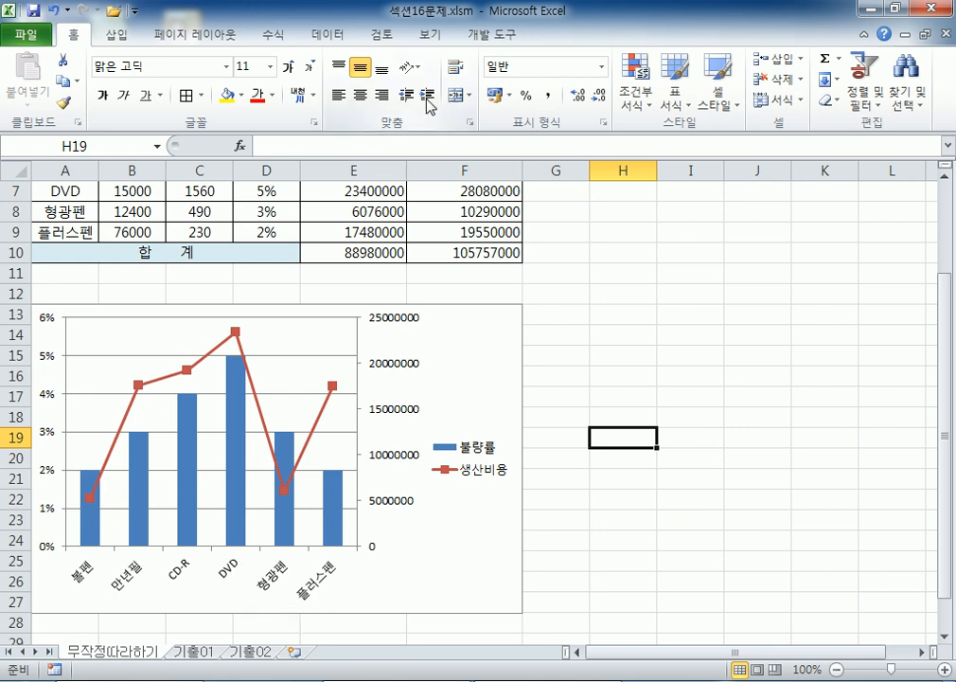
pyautogui.click(488, 347)
pyautogui.click(560, 36)
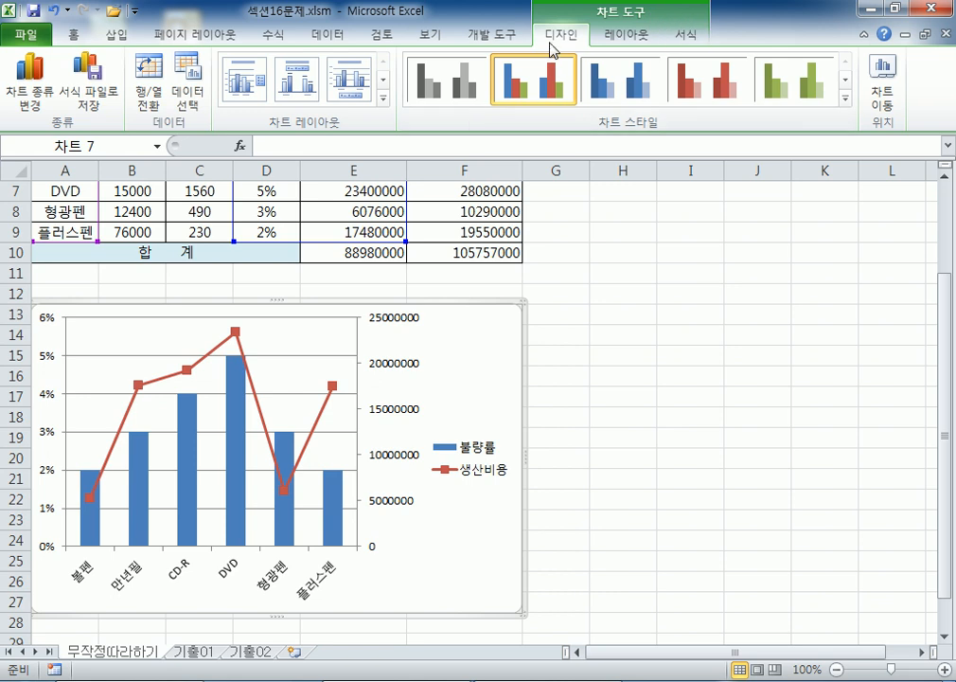
pyautogui.click(605, 41)
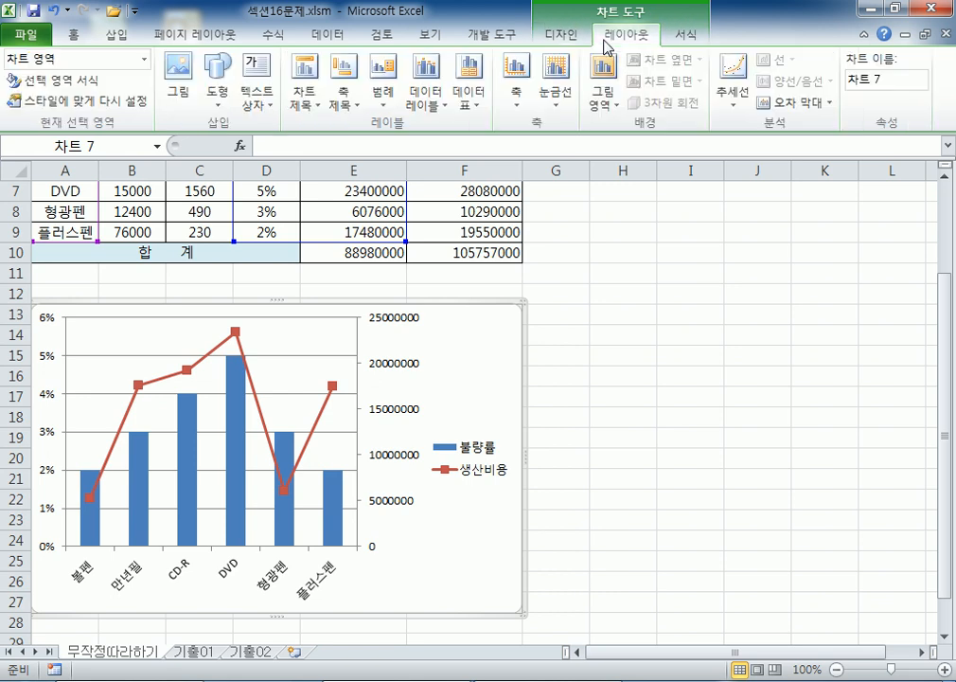
pyautogui.click(690, 36)
pyautogui.click(622, 42)
pyautogui.click(682, 33)
pyautogui.click(573, 36)
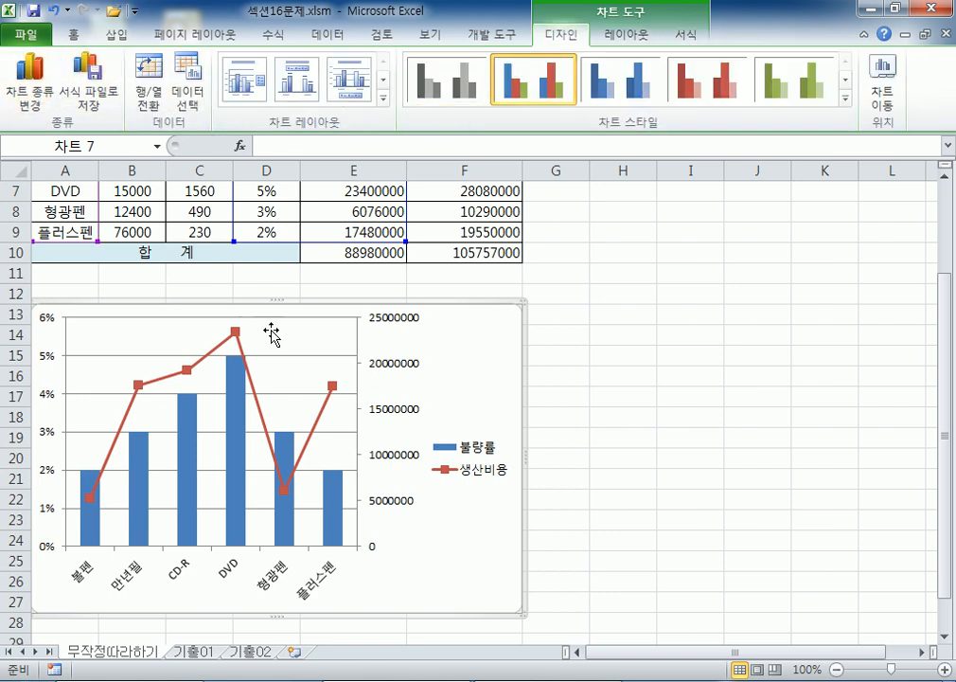
pyautogui.click(245, 349)
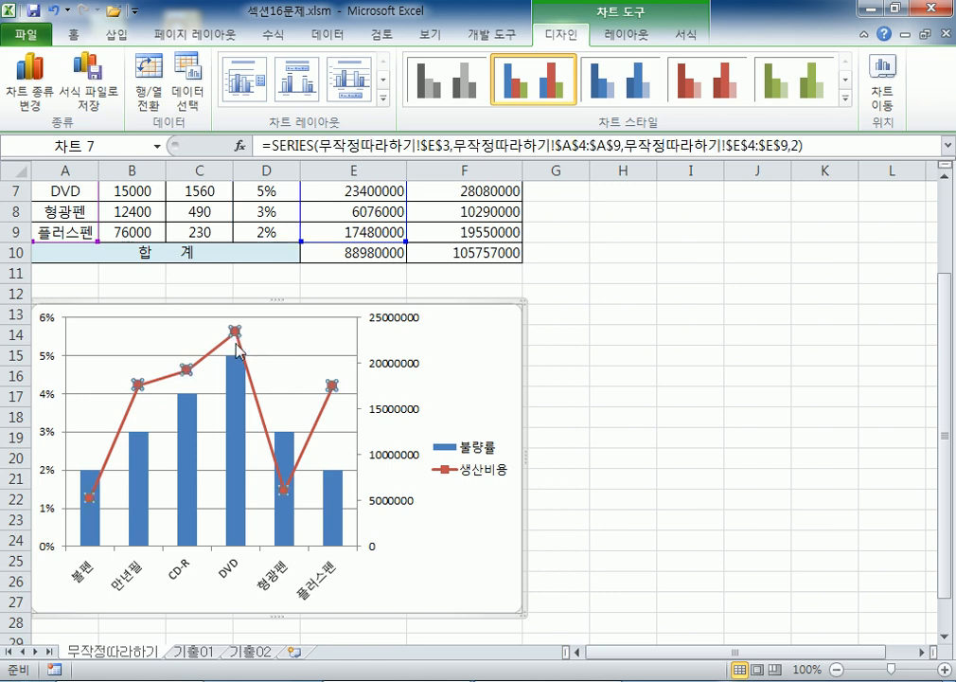
pyautogui.click(488, 336)
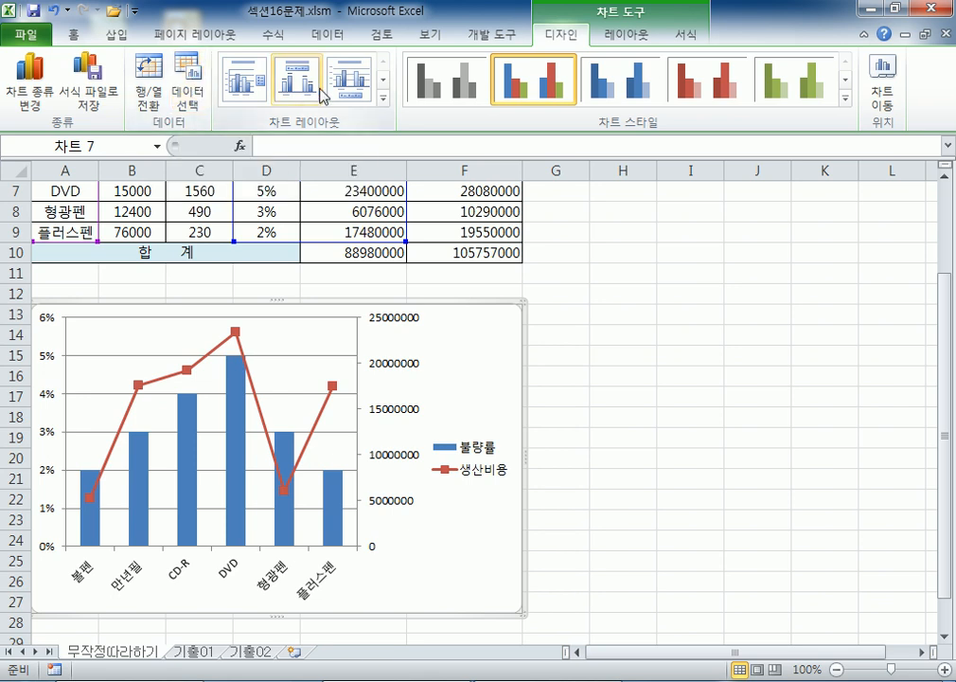
pyautogui.click(383, 99)
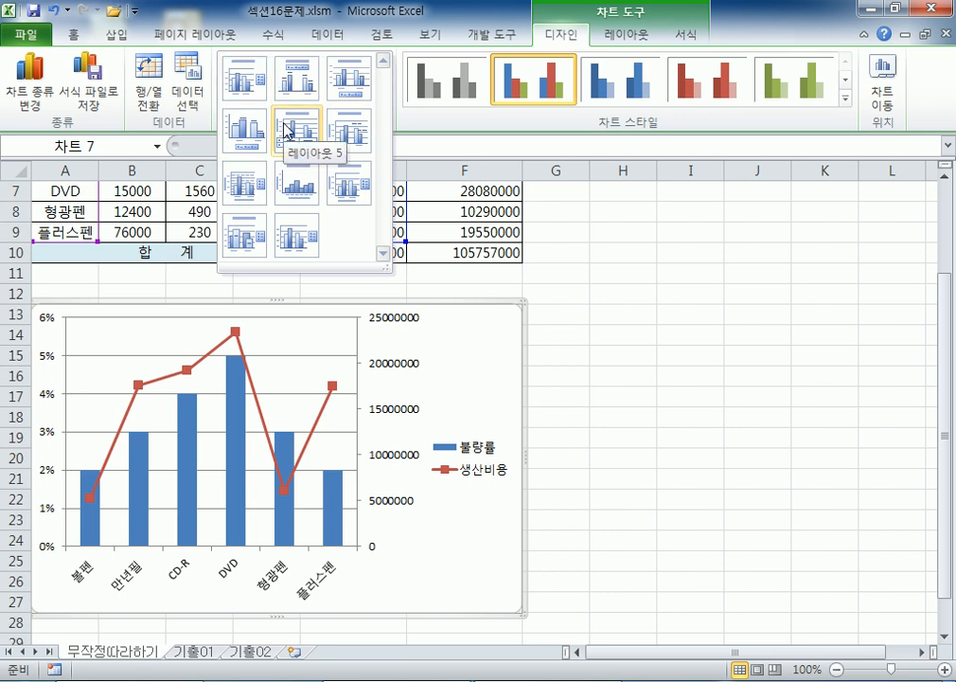
pyautogui.click(846, 98)
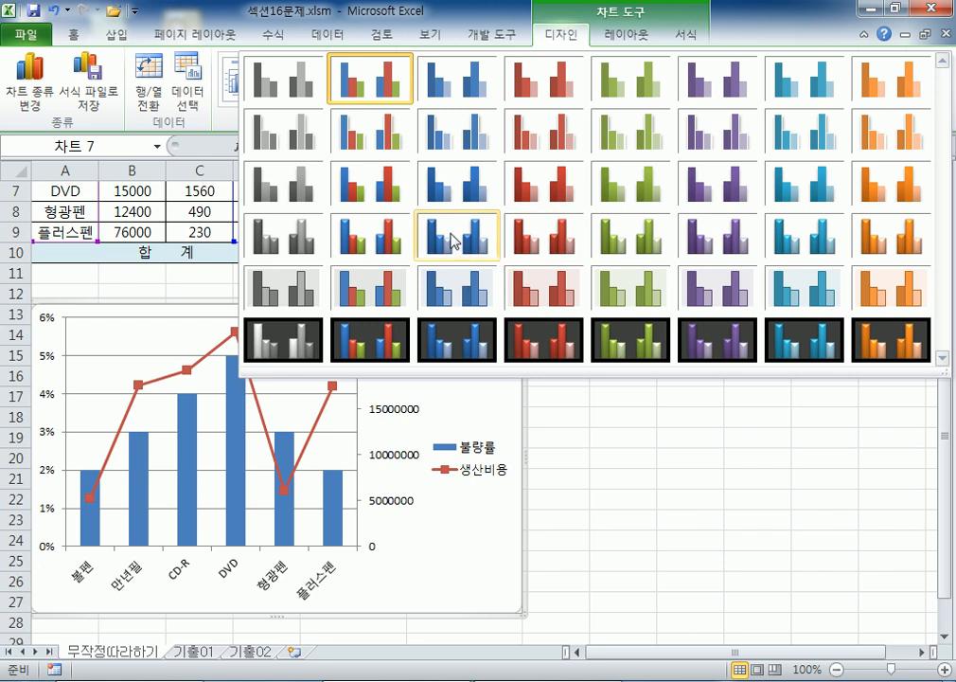
pyautogui.click(556, 30)
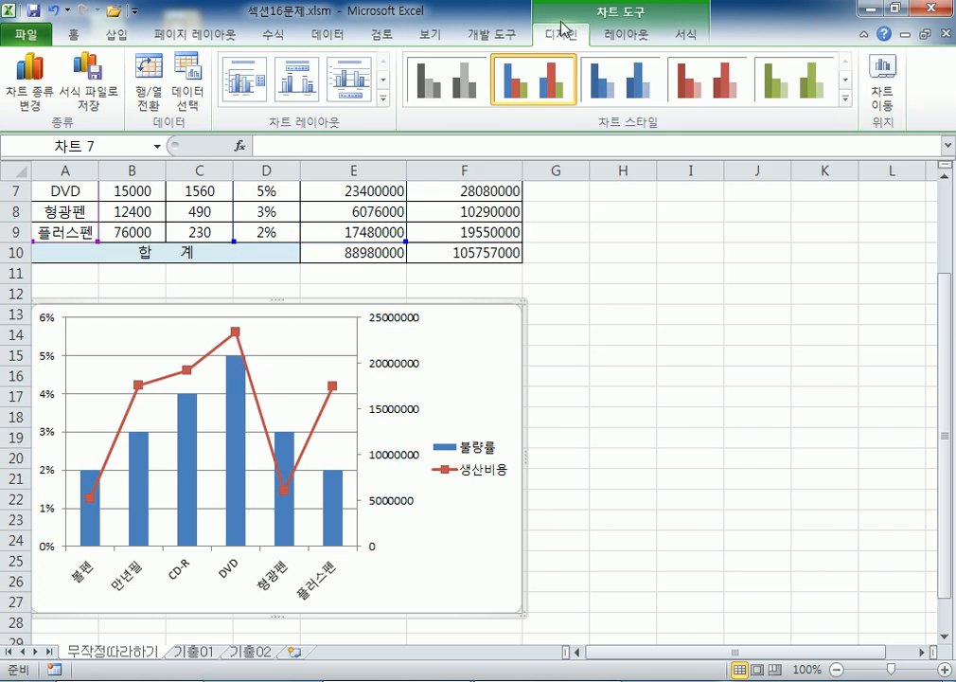
# - Add a chart title positioned above the plot with the 차트 위 option
pyautogui.click(618, 38)
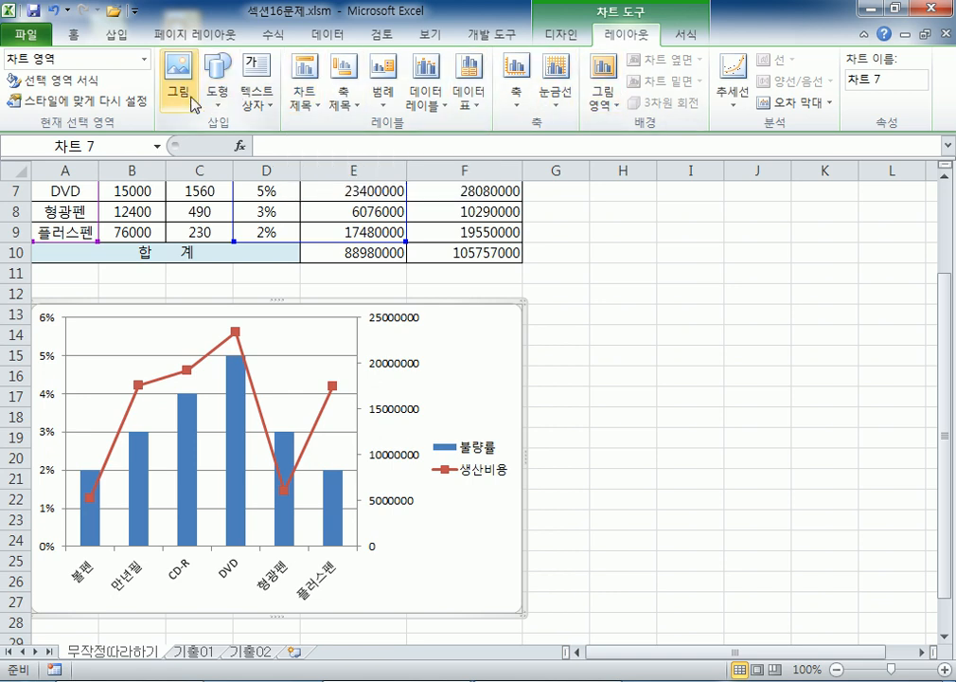
pyautogui.click(303, 102)
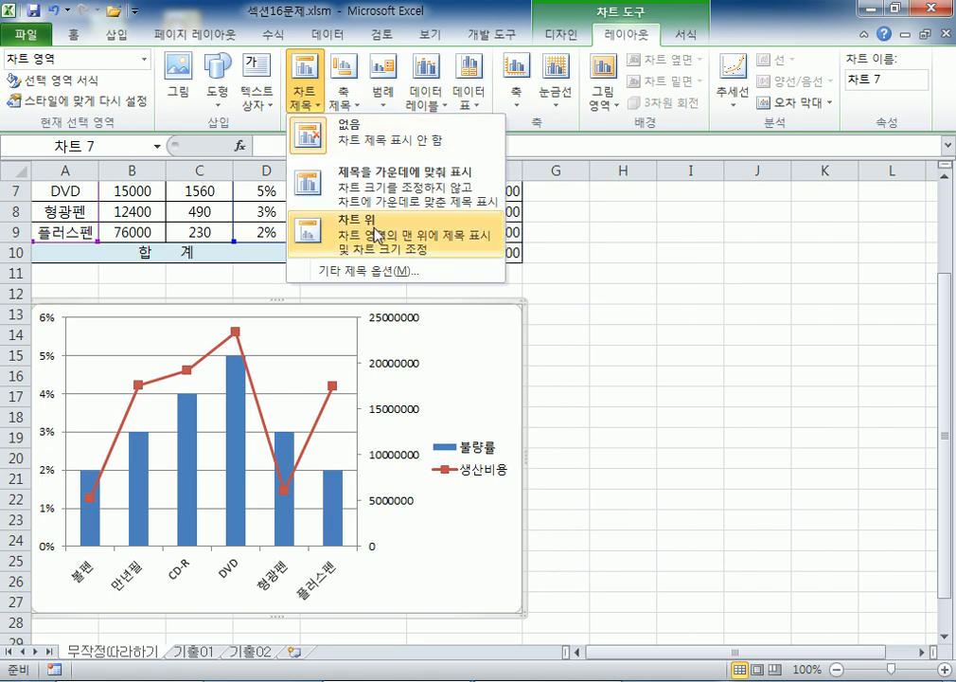
pyautogui.click(303, 95)
pyautogui.click(303, 95)
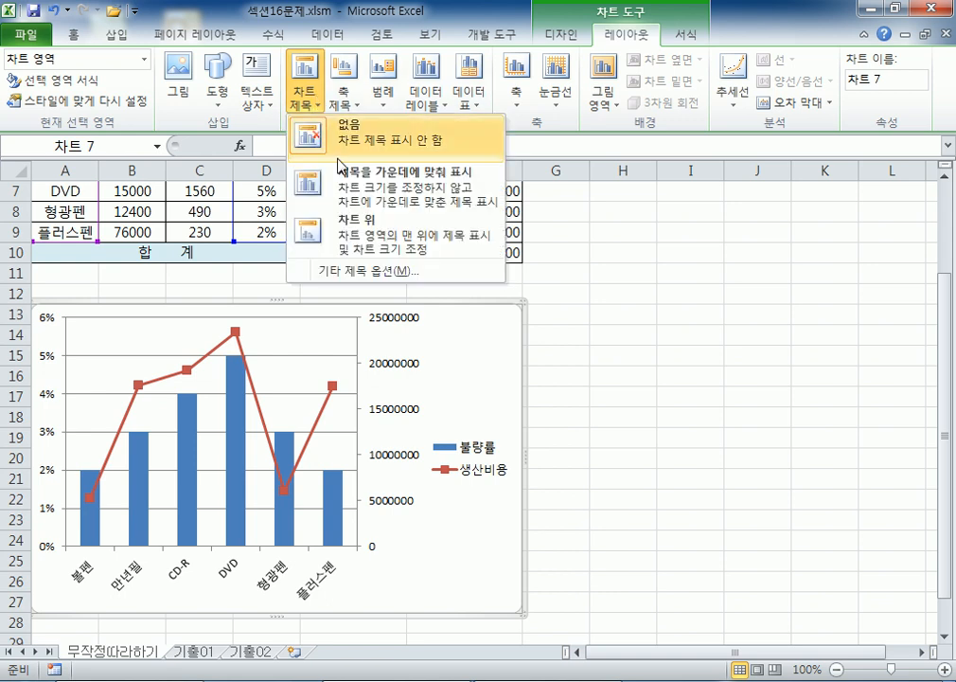
pyautogui.click(290, 226)
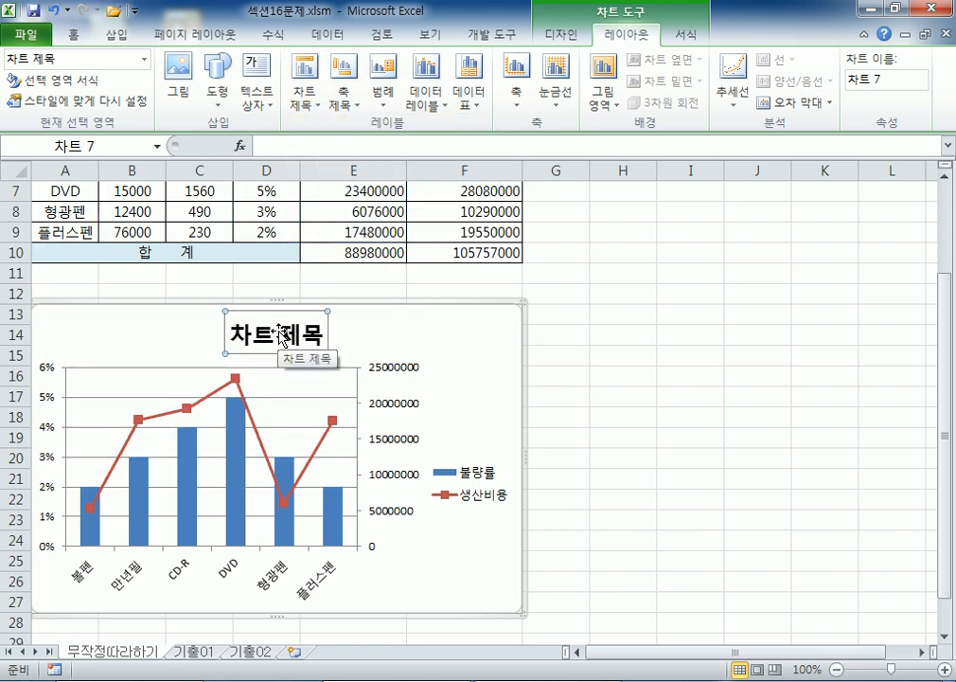
# - Add a title with vertical text (세로 제목) to the secondary vertical axis
pyautogui.click(348, 102)
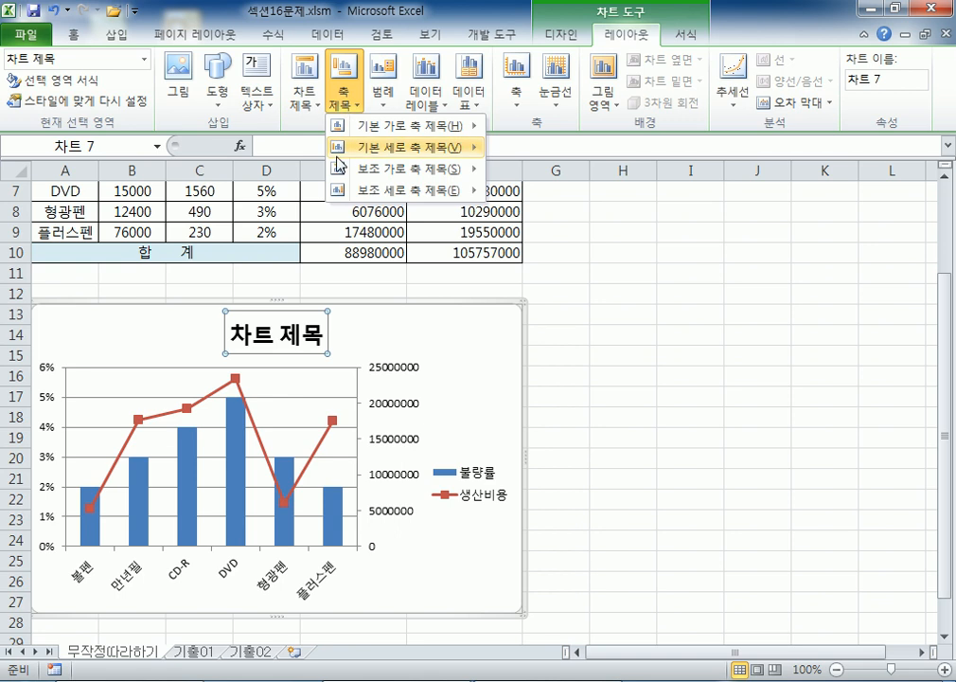
pyautogui.moveTo(338, 156)
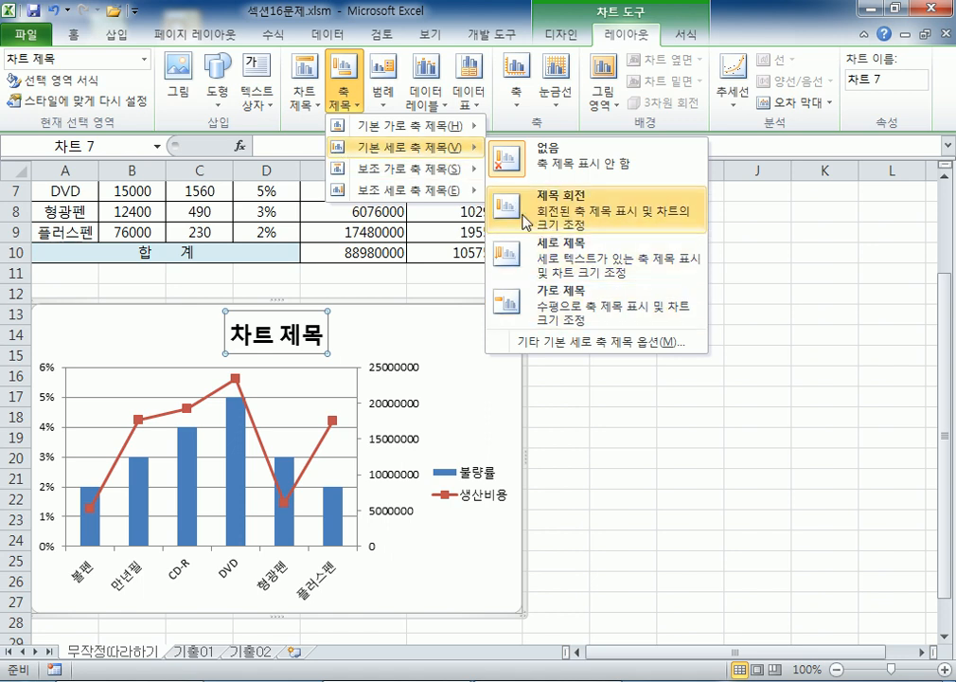
pyautogui.moveTo(377, 190)
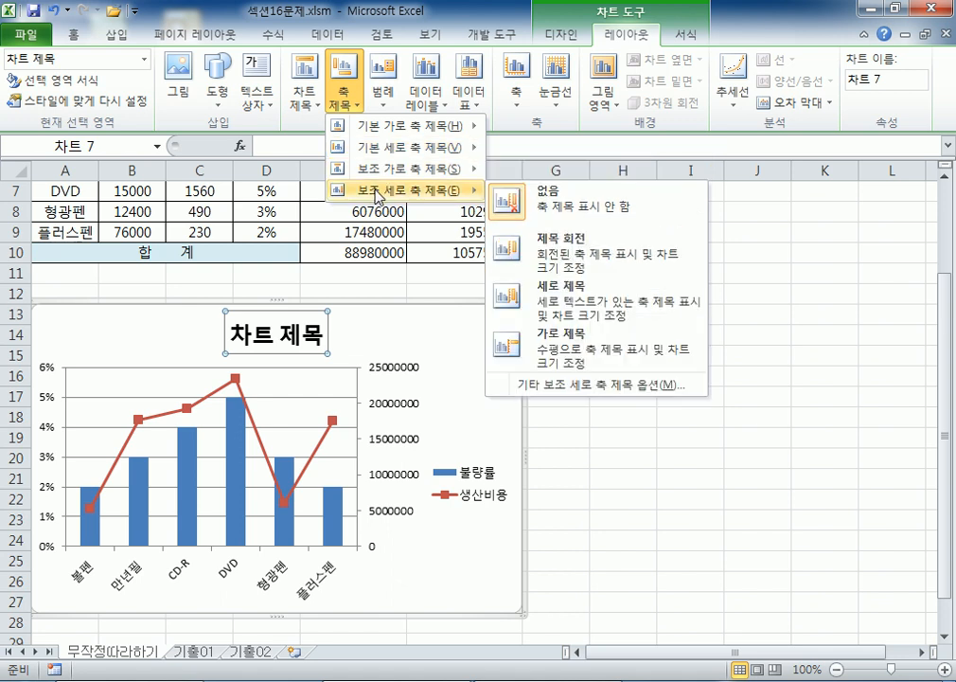
pyautogui.click(568, 292)
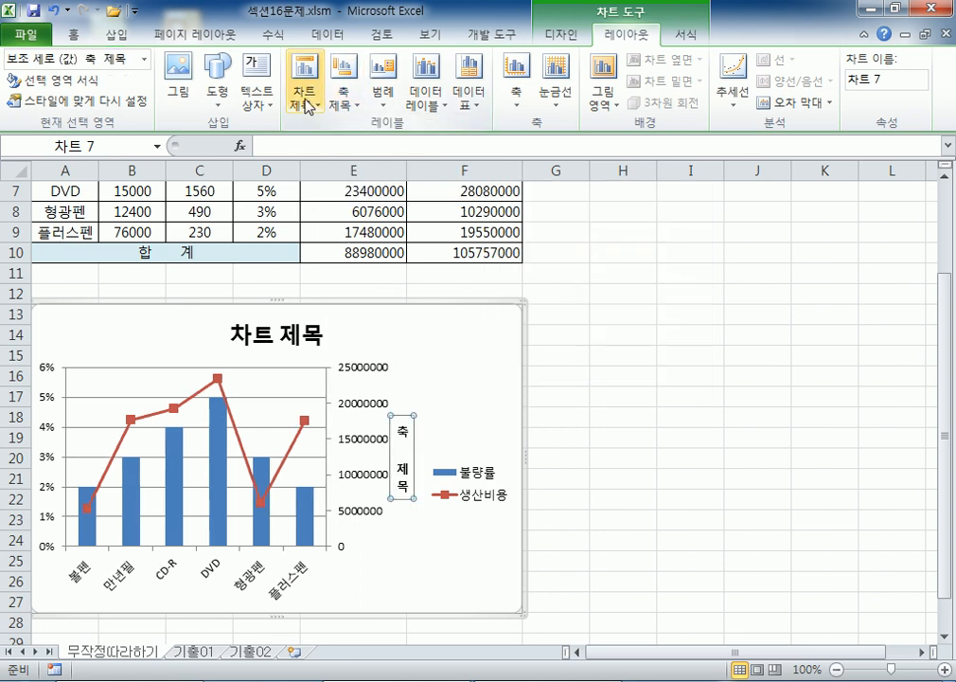
# - Add a title with vertical text (세로 제목) to the primary vertical axis
pyautogui.click(342, 94)
pyautogui.moveTo(388, 149)
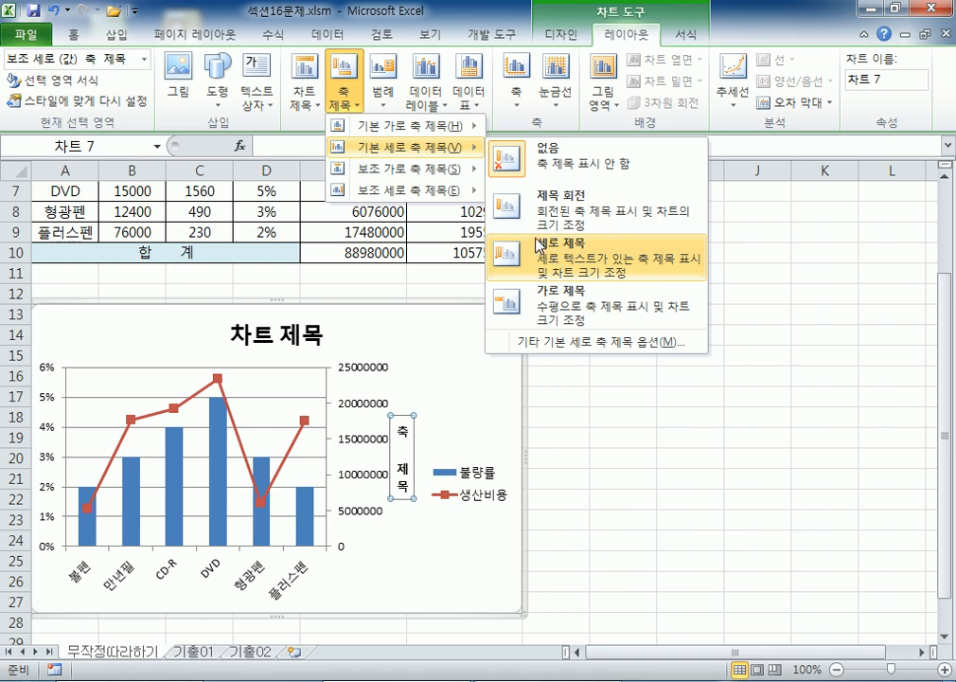
pyautogui.moveTo(352, 126)
pyautogui.click(571, 252)
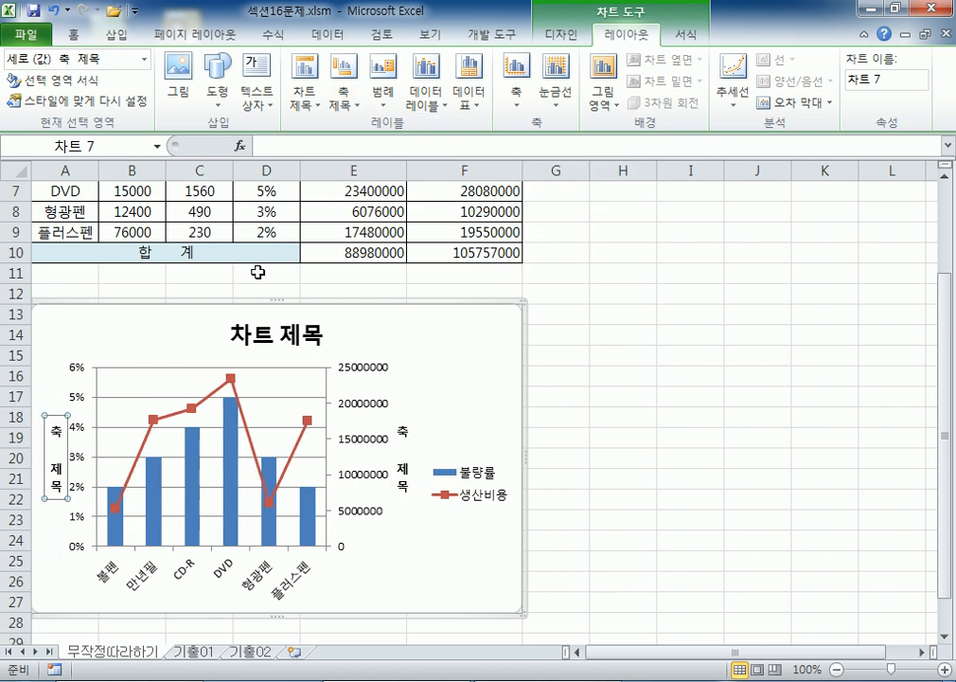
# - Remove the chart title with 없음 and restore it above the plot with 차트 위
pyautogui.click(304, 97)
pyautogui.click(336, 245)
pyautogui.click(308, 98)
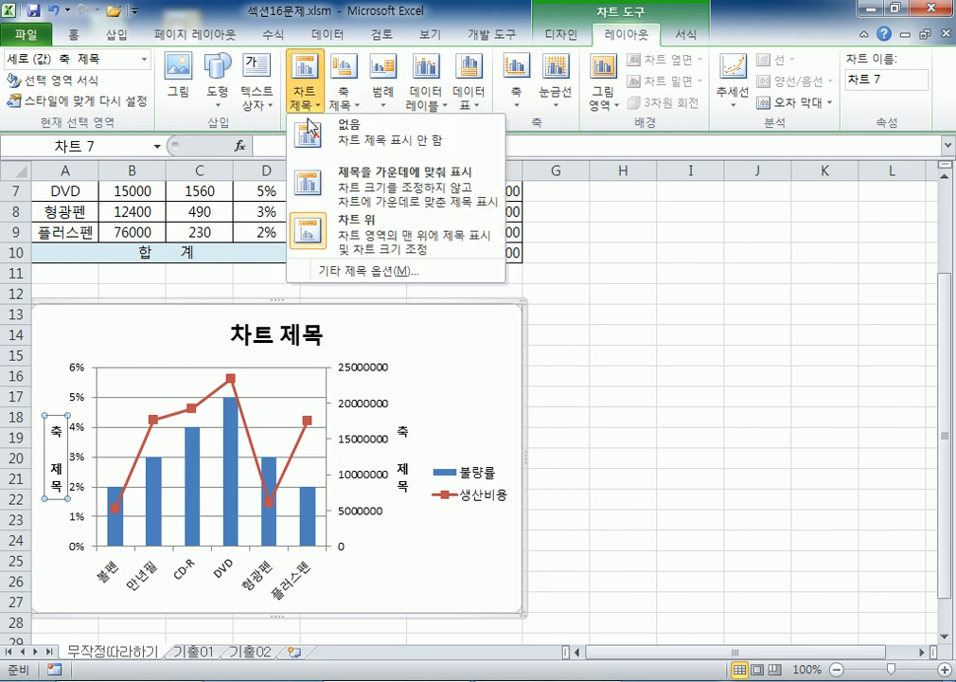
pyautogui.click(332, 133)
pyautogui.click(304, 94)
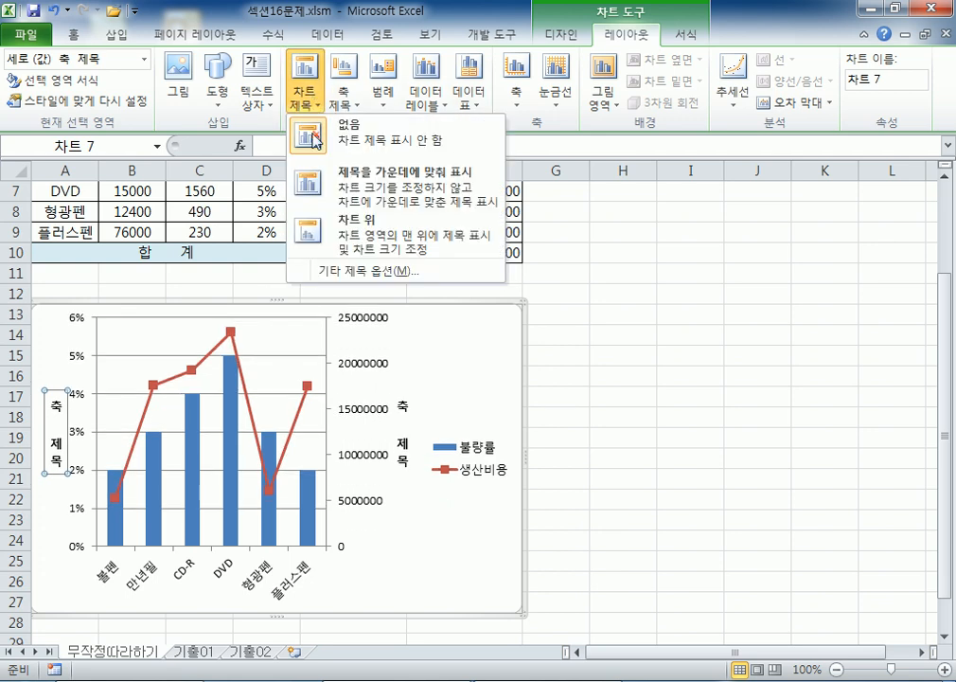
pyautogui.click(341, 227)
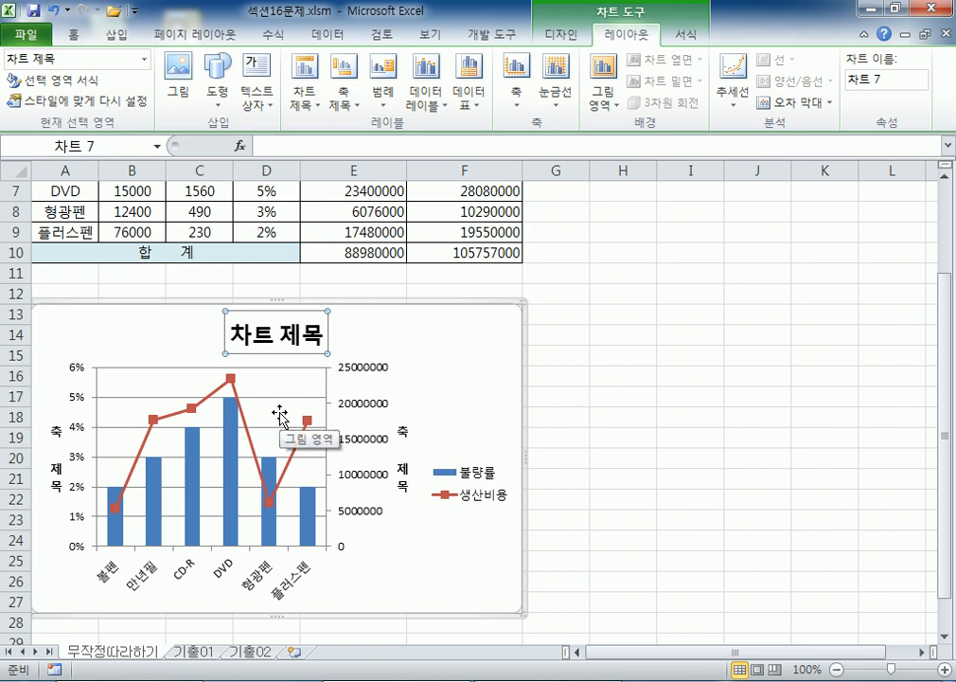
# - Replace the chart title's placeholder text with "품목별 불량률 및 생산비용"
pyautogui.click(287, 322)
pyautogui.press('Home')
pyautogui.write('품목별 ')
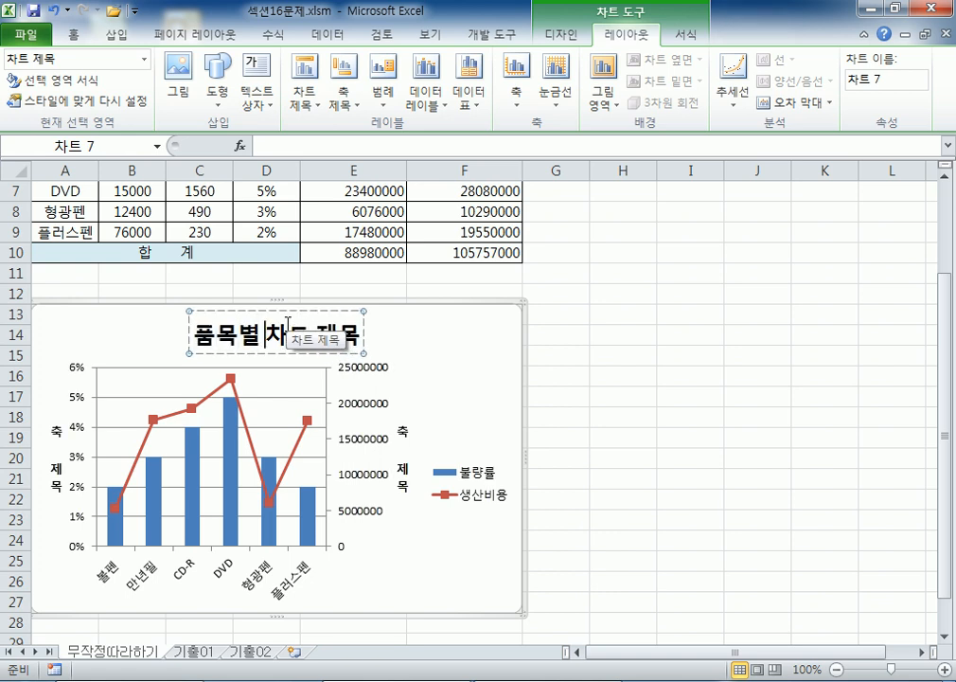
pyautogui.write('부')
pyautogui.write('률 미')
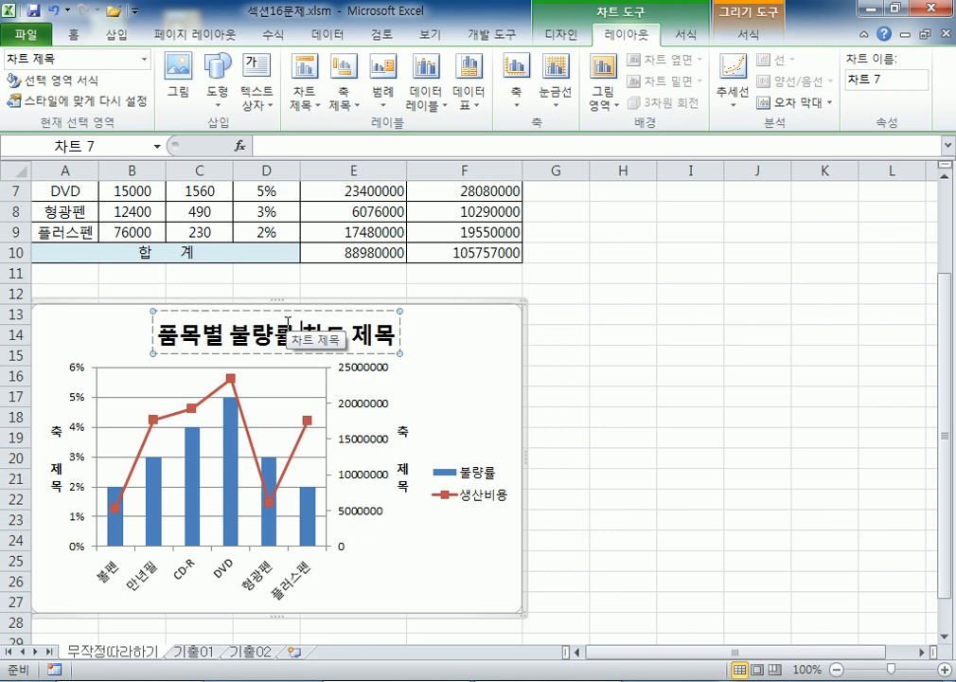
pyautogui.write('ㅊ 생산비')
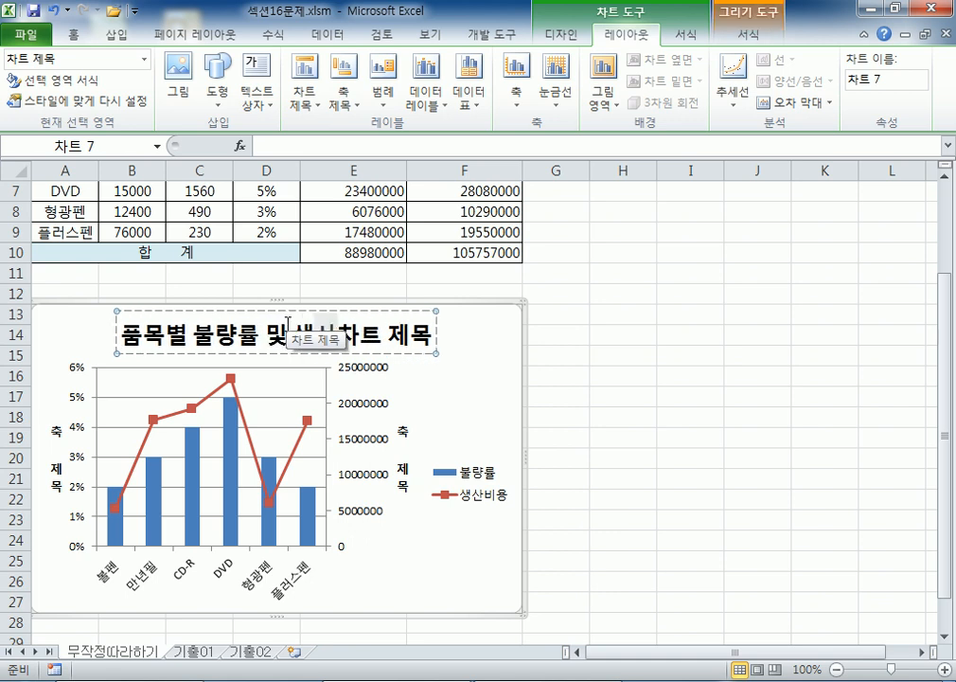
pyautogui.write('용')
pyautogui.press('Delete')
pyautogui.press('Delete')
pyautogui.press('Delete')
pyautogui.press('Delete')
pyautogui.press('Delete')
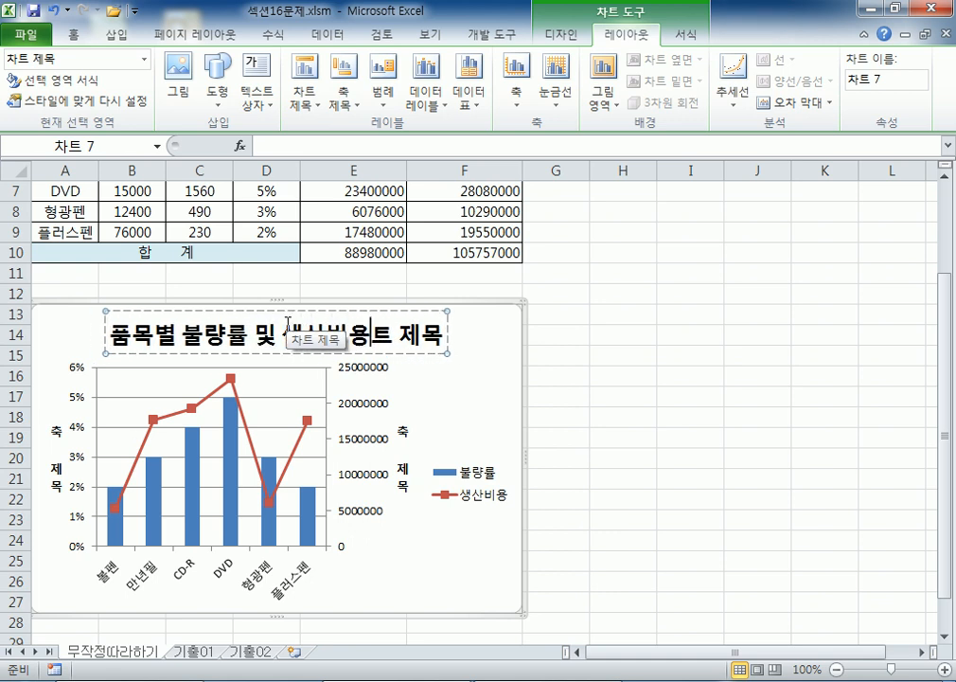
# - Replace the primary vertical axis title's placeholder text with "불량률"
pyautogui.click(52, 435)
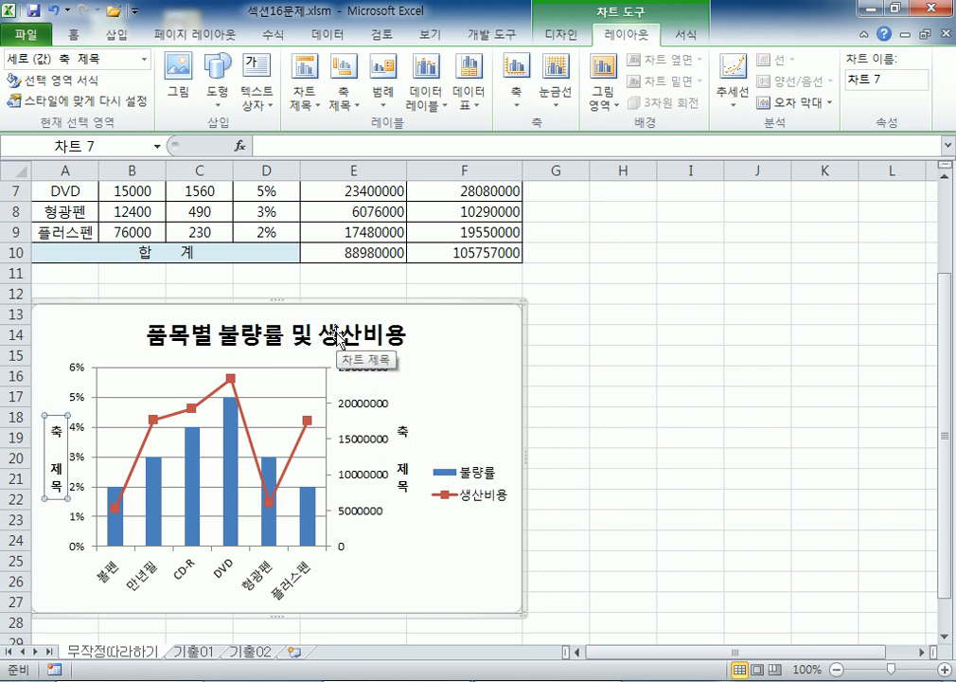
pyautogui.write('ㅂ')
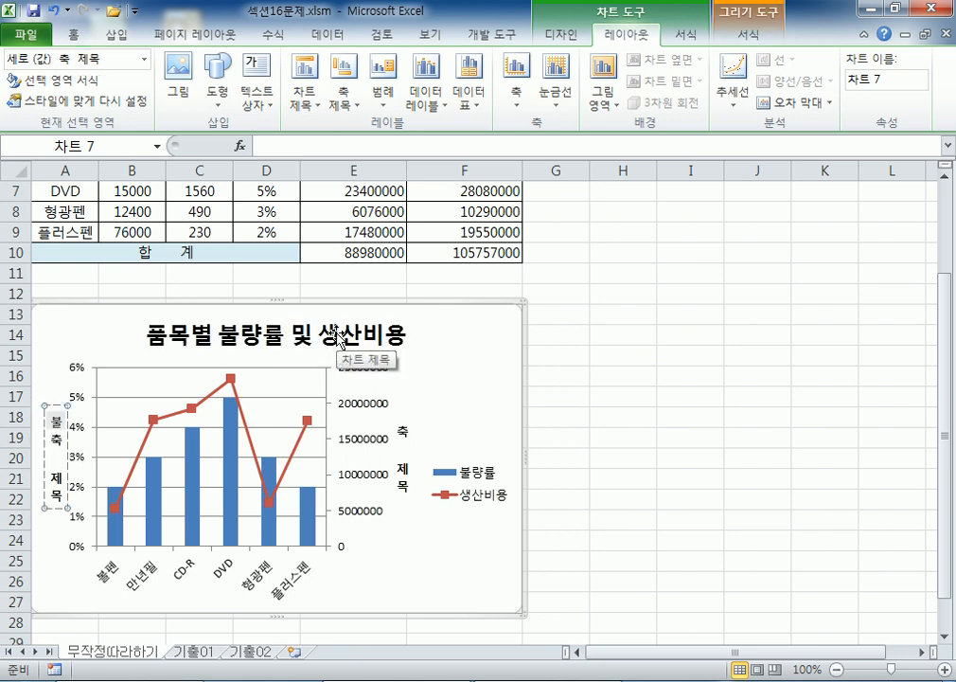
pyautogui.write('량')
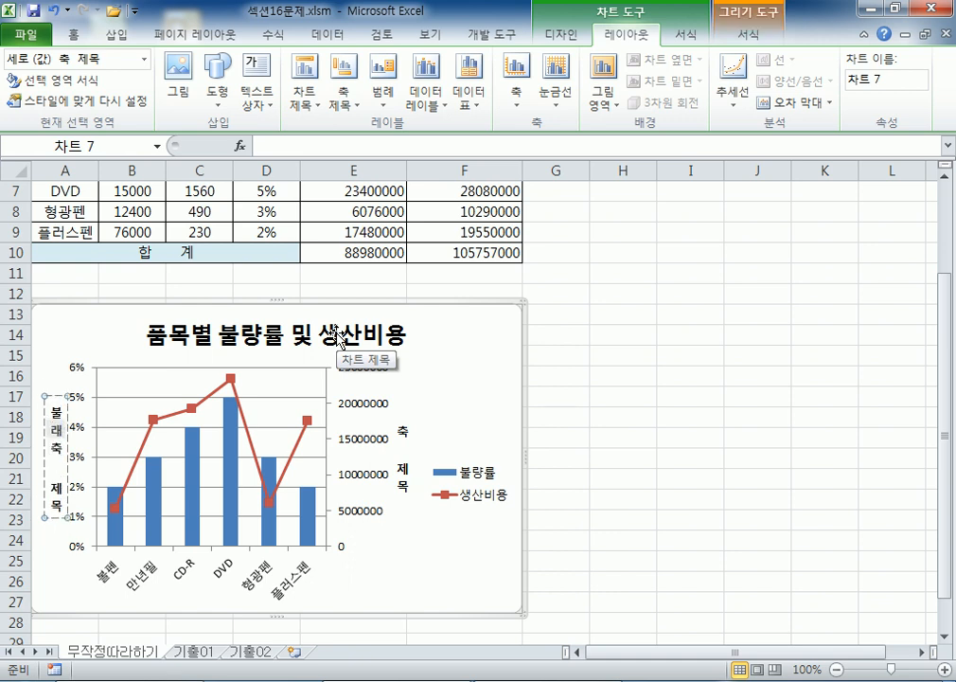
pyautogui.press('Escape')
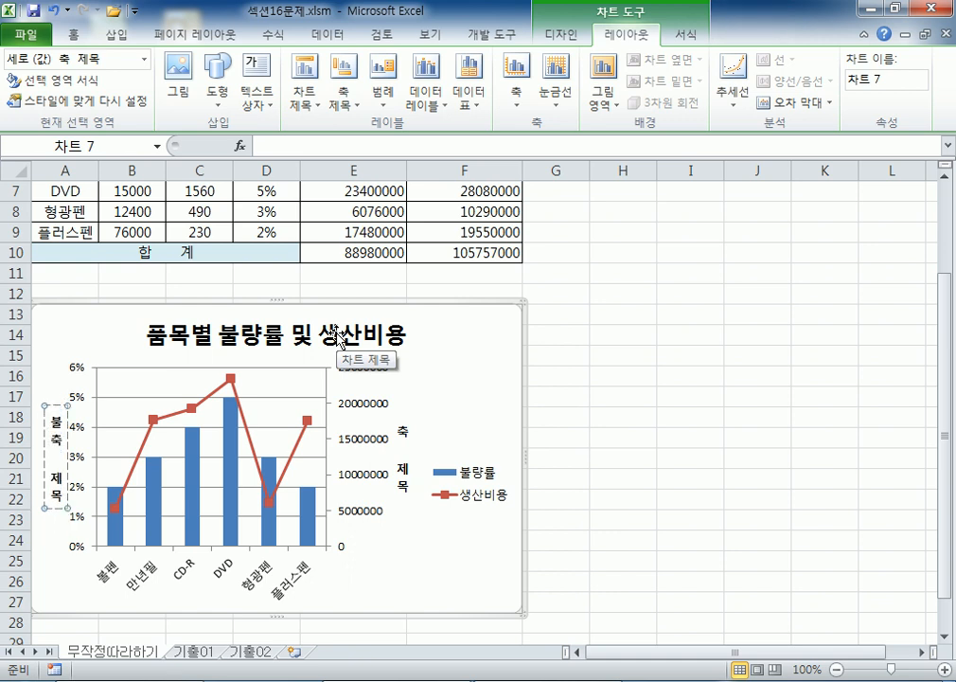
pyautogui.write('ㄹ')
pyautogui.write('률')
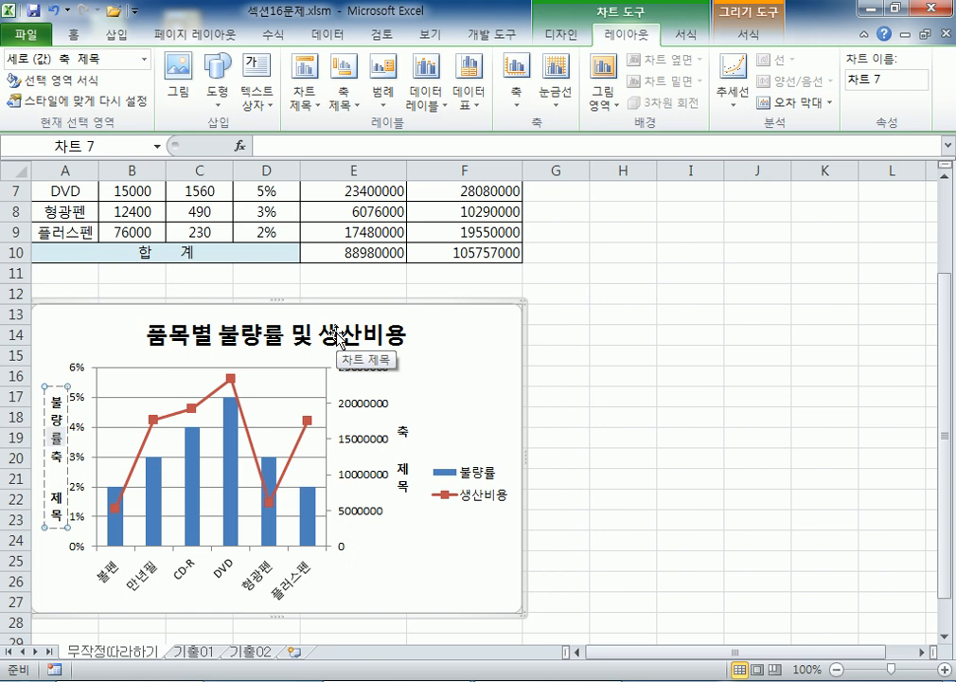
pyautogui.press('Delete')
pyautogui.press('Delete')
pyautogui.press('Delete')
pyautogui.press('Delete')
pyautogui.press('Escape')
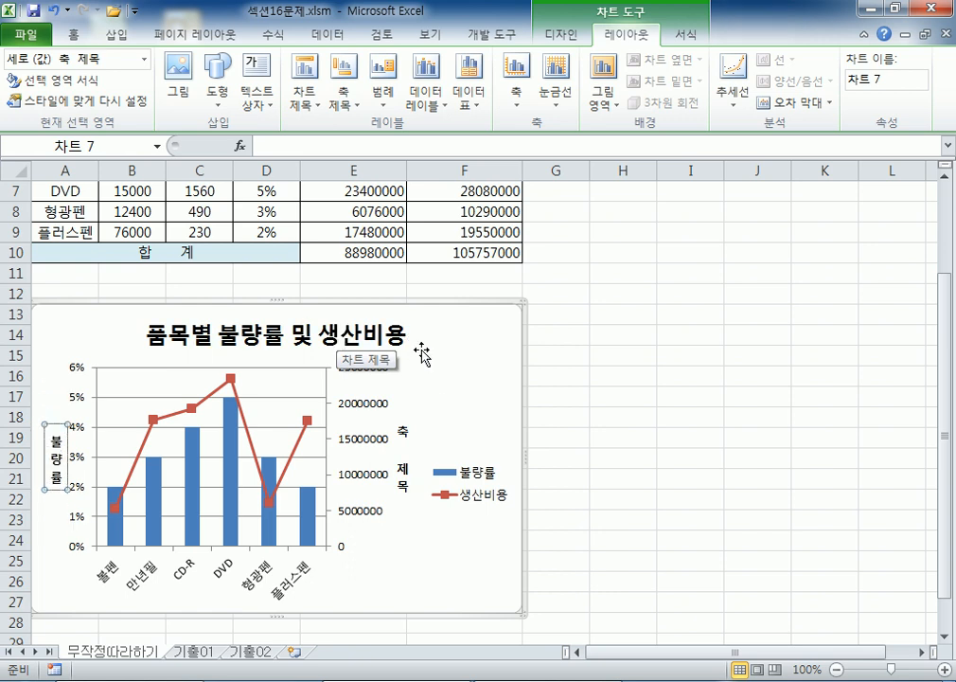
# - Replace the secondary vertical axis title's placeholder text with "생산비용"
pyautogui.click(389, 442)
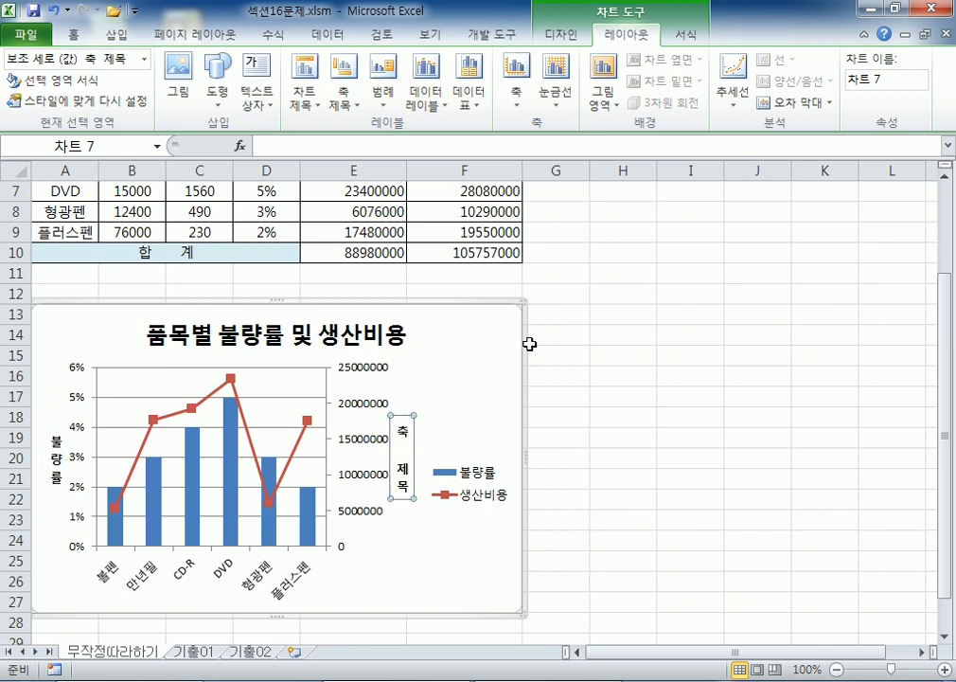
pyautogui.write('생산비용')
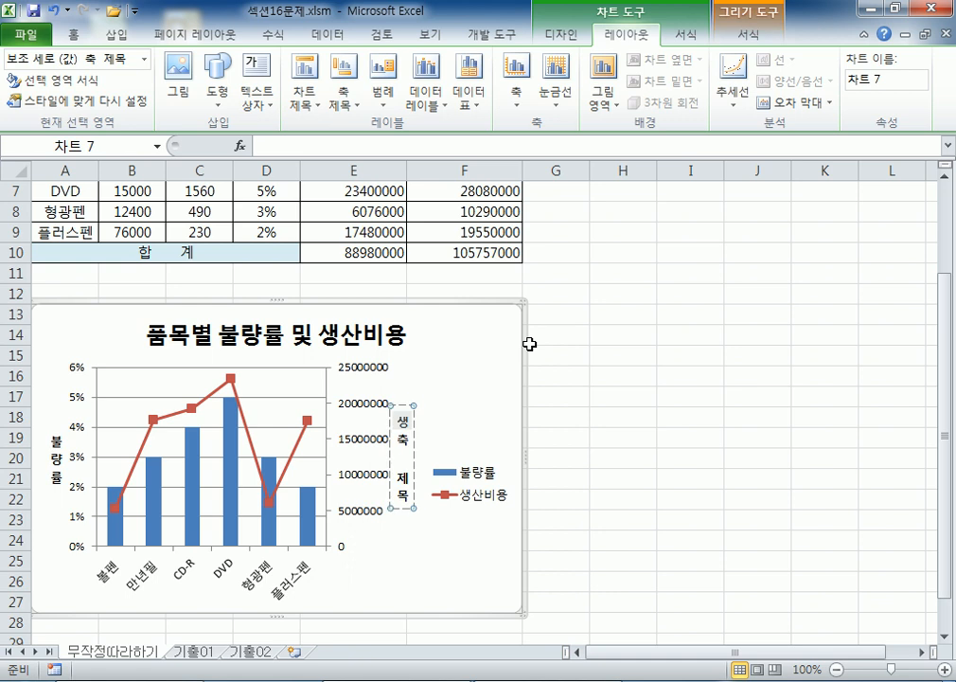
pyautogui.press('Delete')
pyautogui.press('Delete')
pyautogui.press('Delete')
pyautogui.press('Delete')
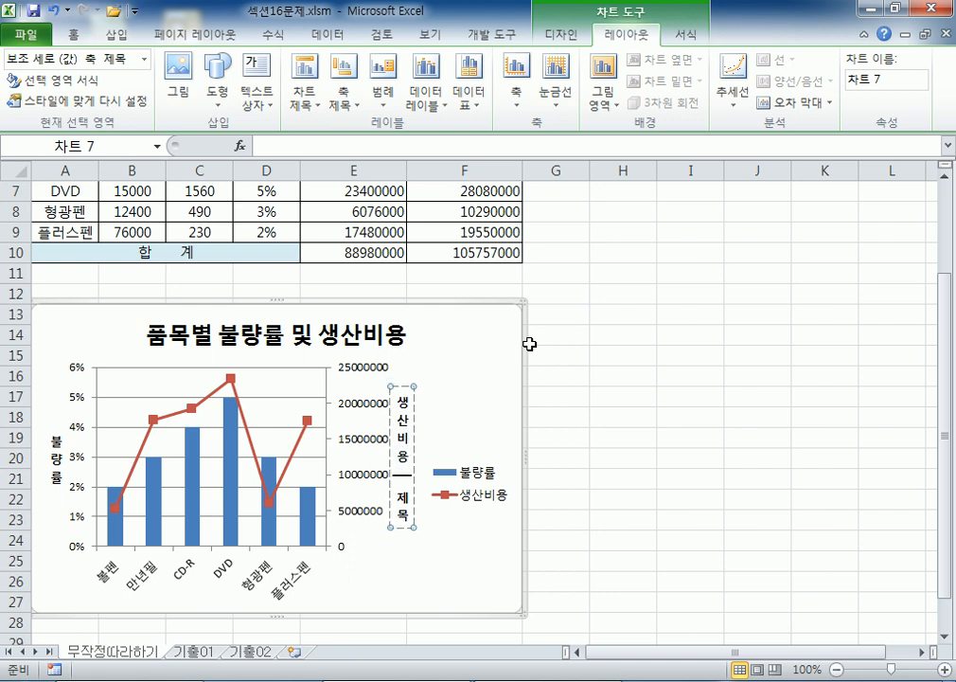
pyautogui.press('Escape')
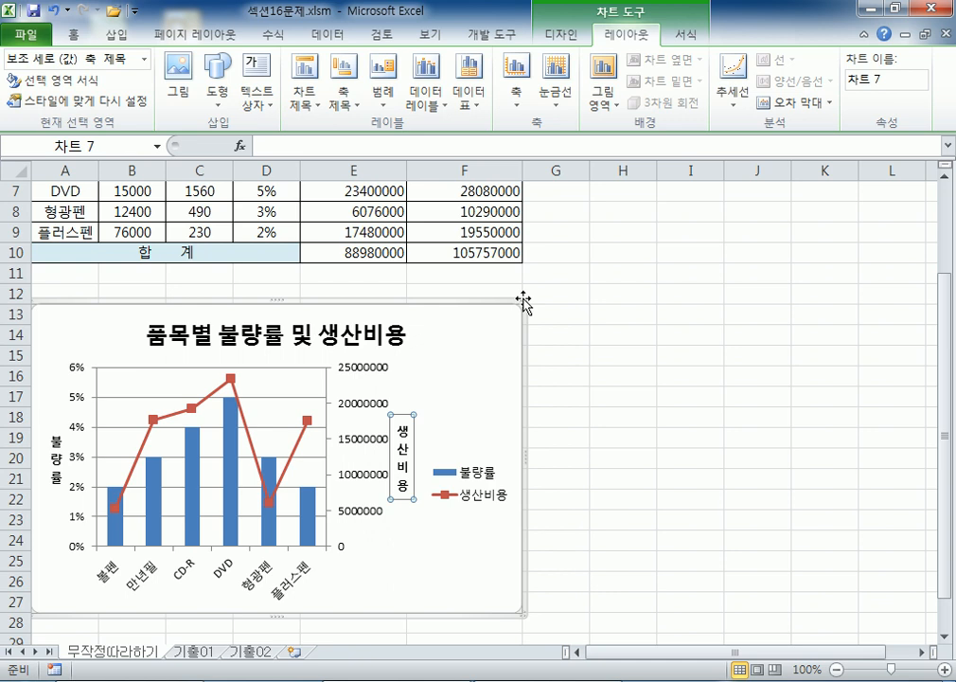
pyautogui.click(465, 341)
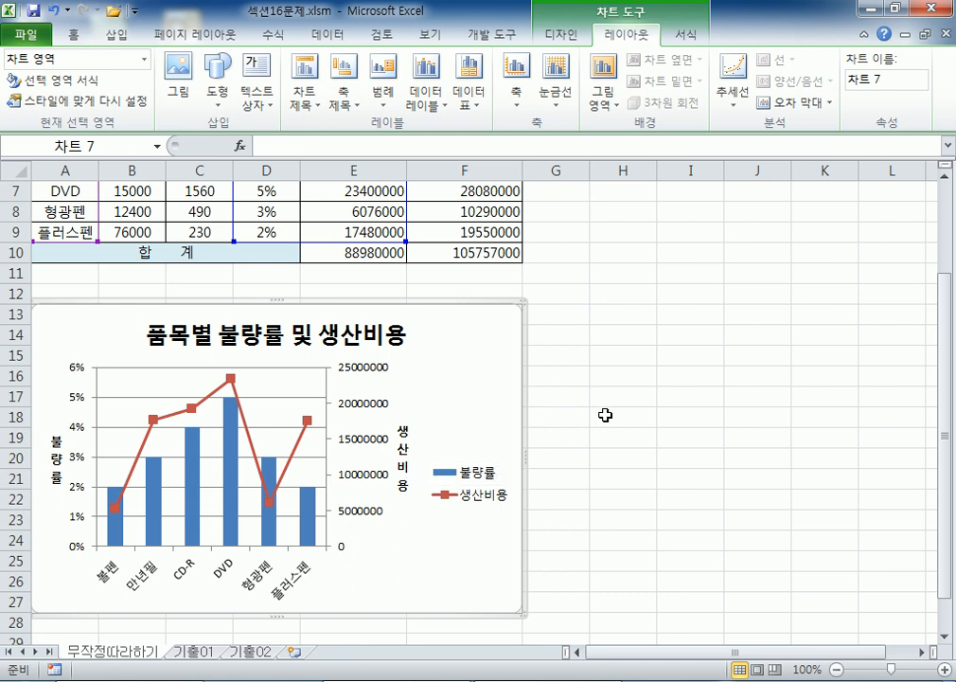
# - Set the chart title's font to 굴림
pyautogui.scroll(-1, 587, 407)
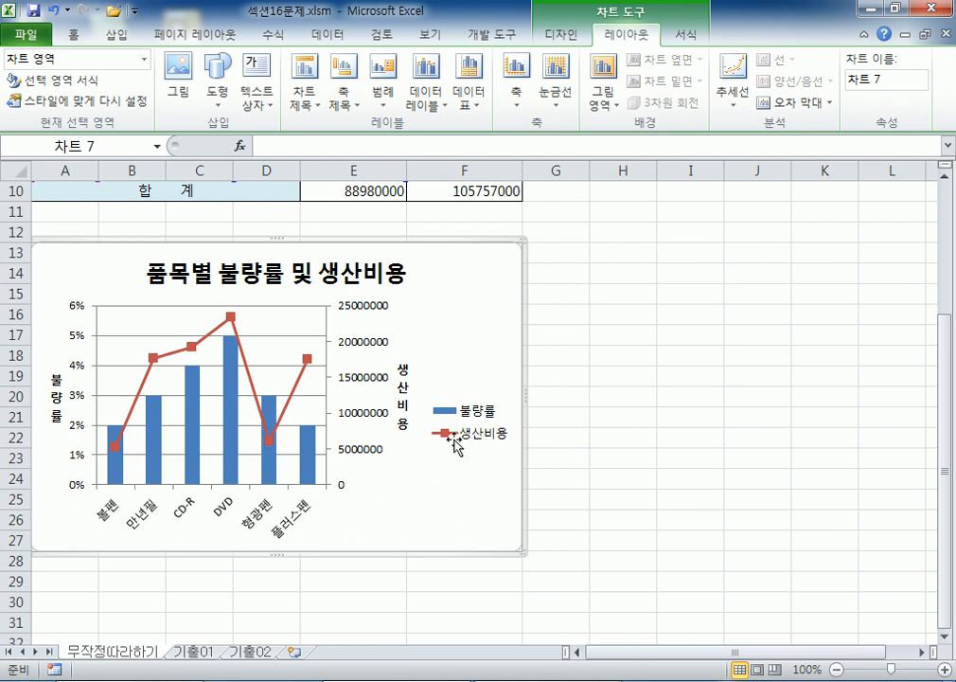
pyautogui.click(437, 410)
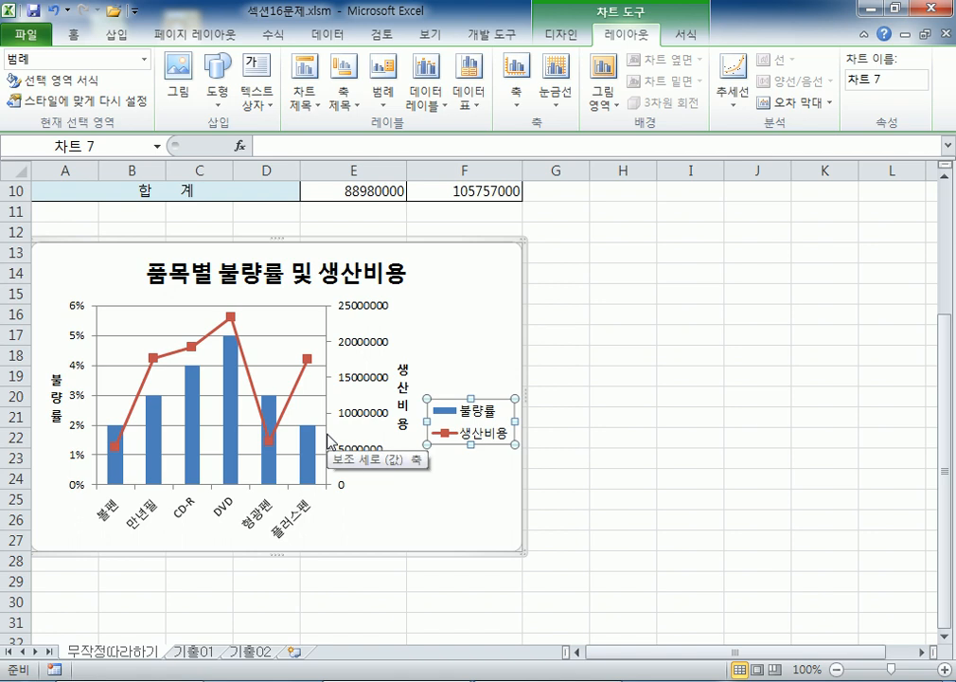
pyautogui.click(385, 272)
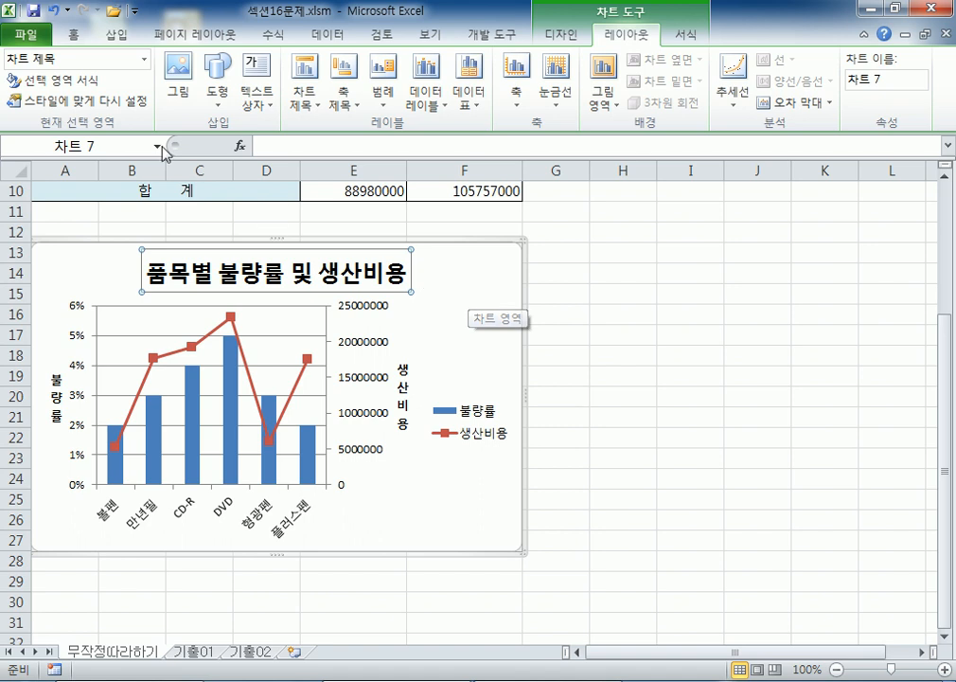
pyautogui.click(75, 38)
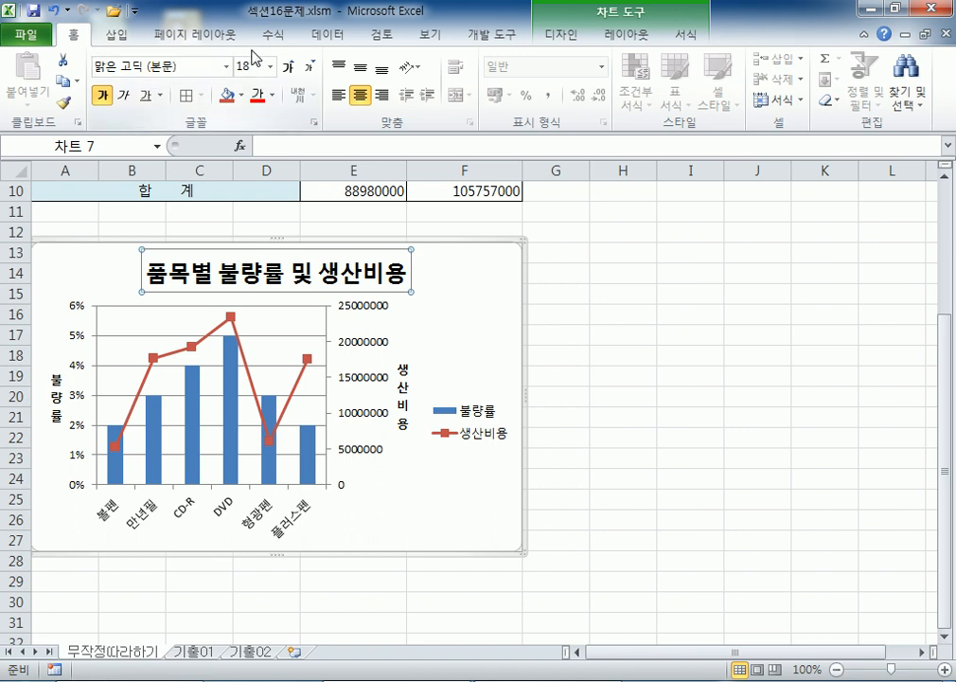
pyautogui.click(226, 66)
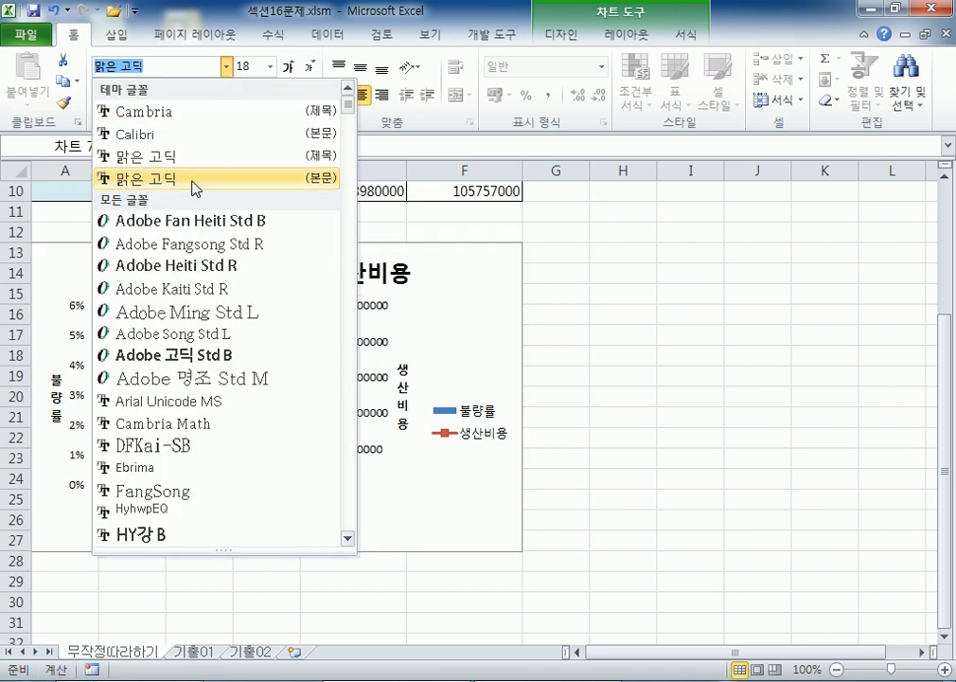
pyautogui.write('굴림')
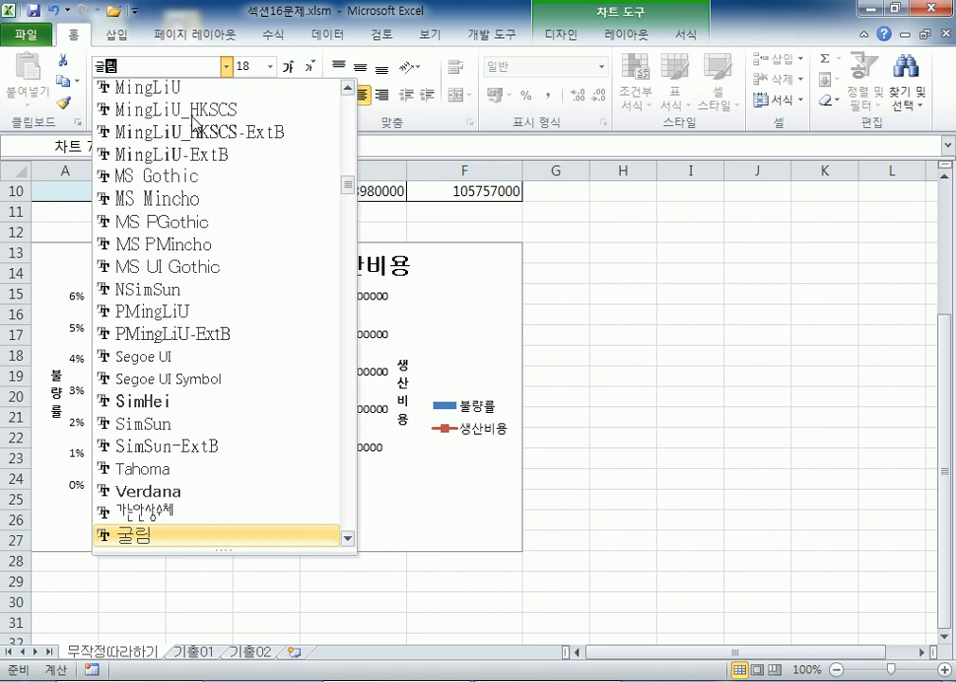
pyautogui.press('Escape')
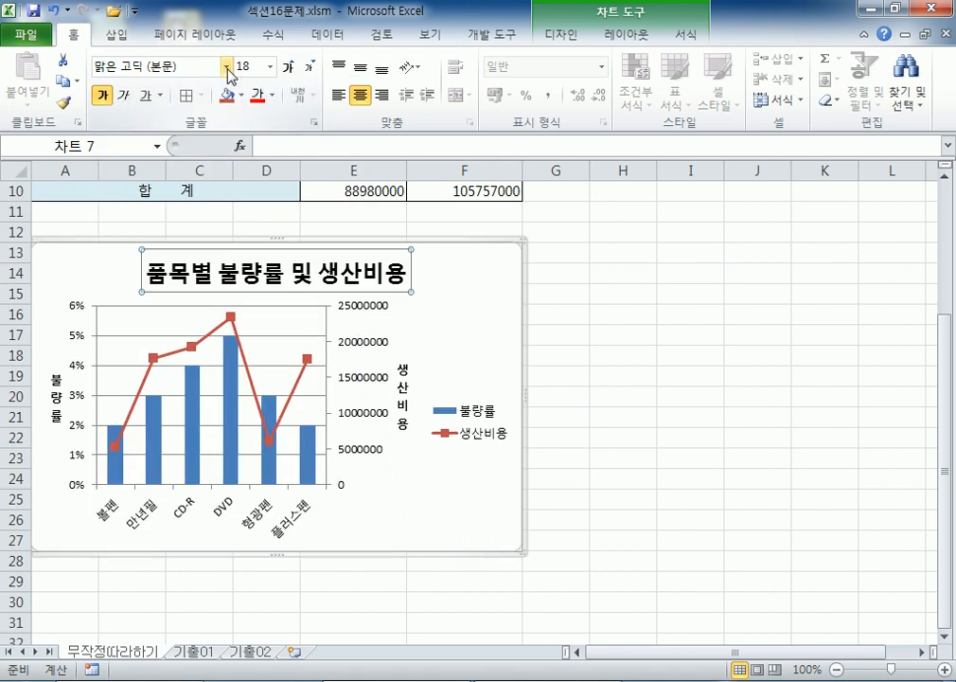
pyautogui.click(225, 74)
pyautogui.moveTo(347, 104); pyautogui.dragTo(345, 208)
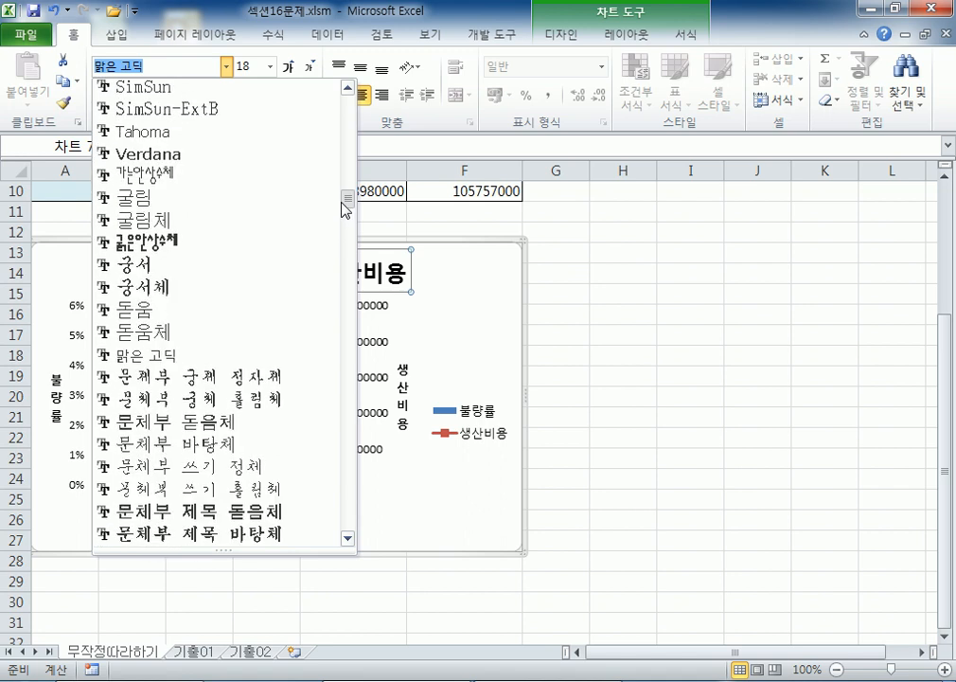
pyautogui.click(133, 196)
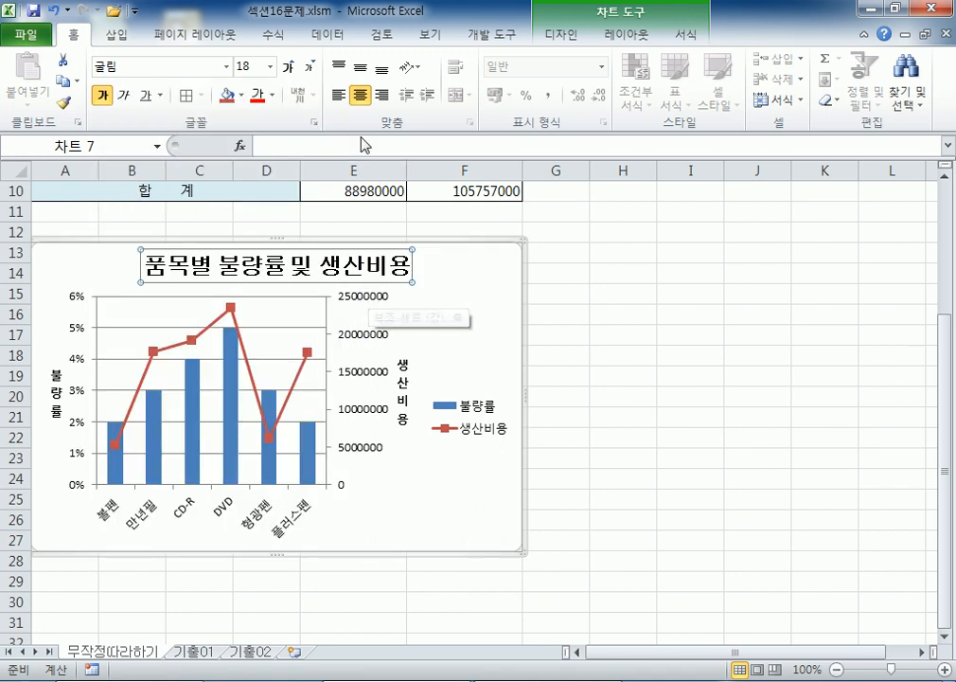
# - Set the chart title's font size to 14 and make it bold
pyautogui.click(309, 68)
pyautogui.click(310, 69)
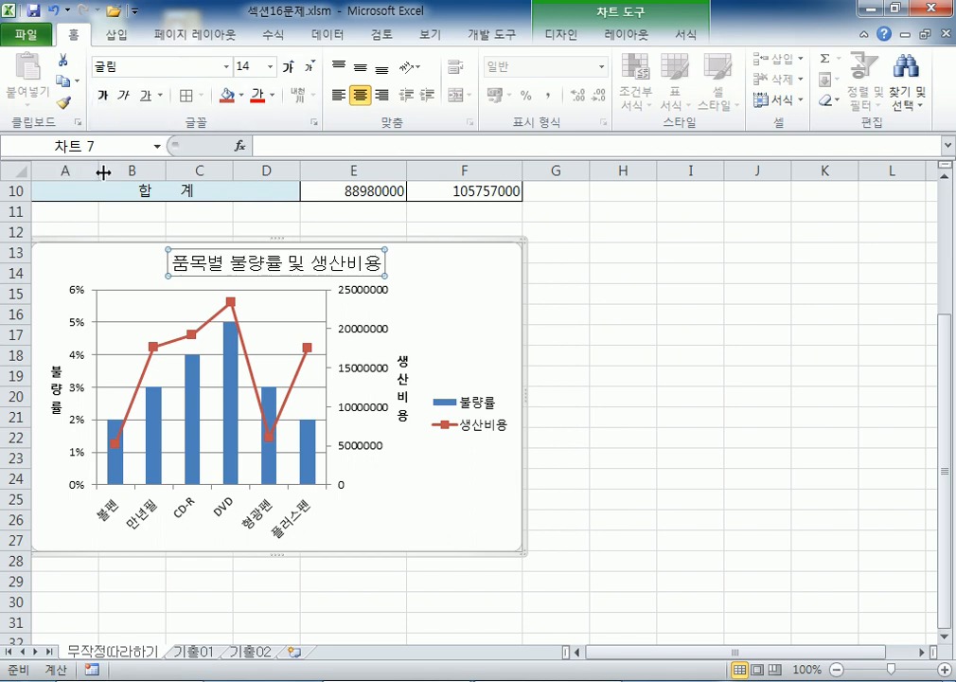
pyautogui.click(100, 95)
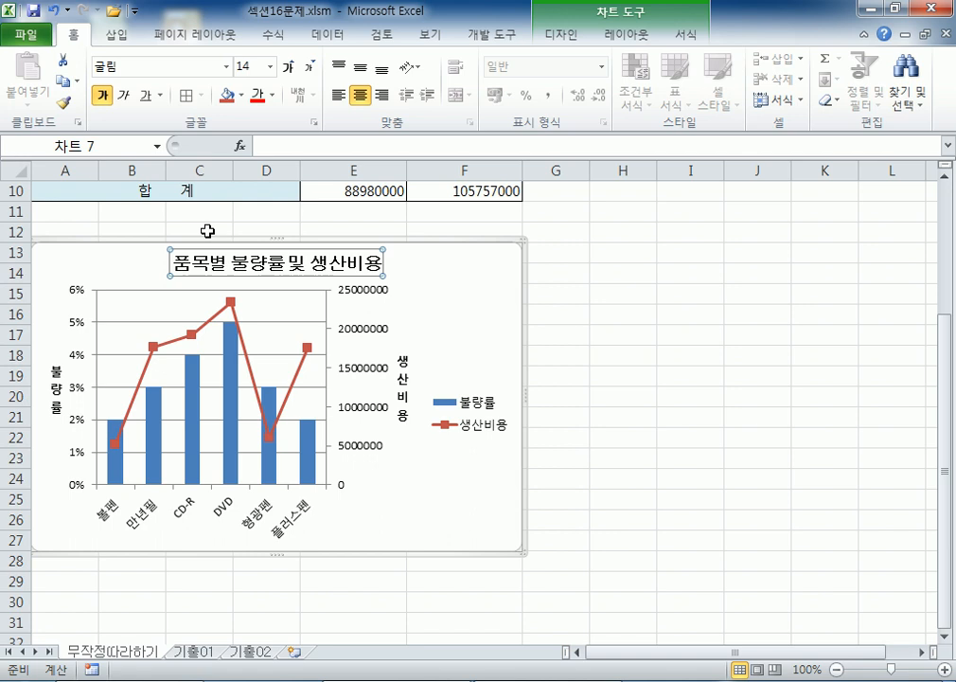
pyautogui.click(366, 333)
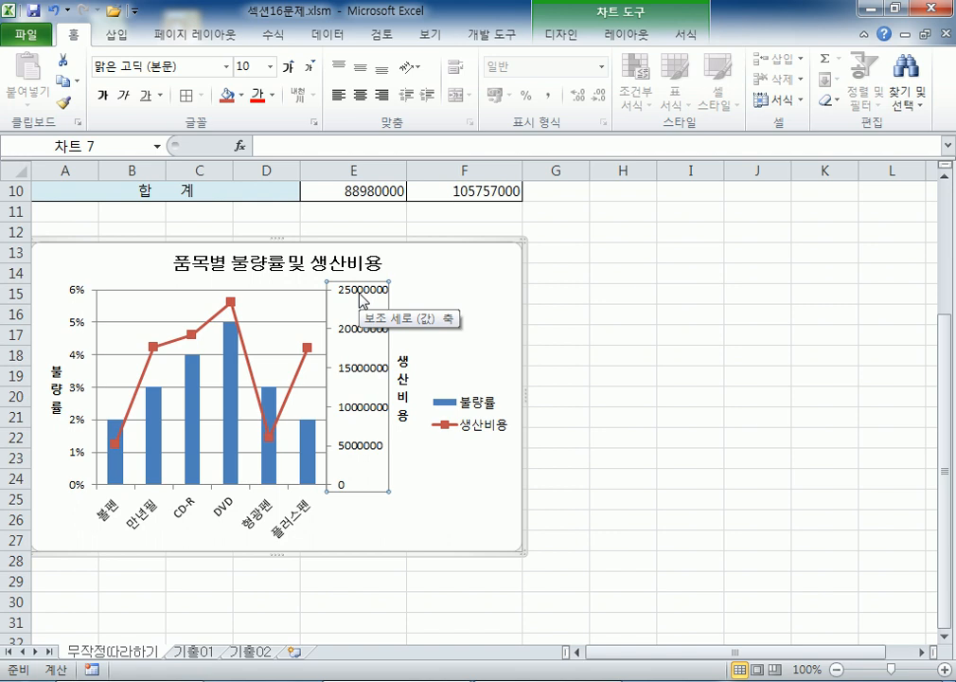
pyautogui.doubleClick(367, 331)
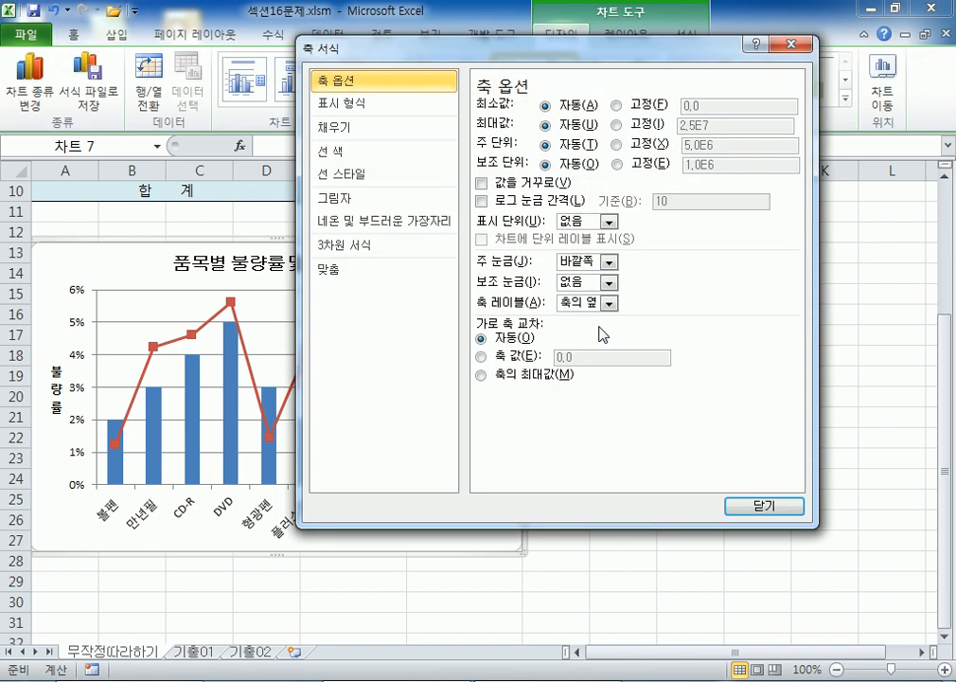
pyautogui.click(803, 44)
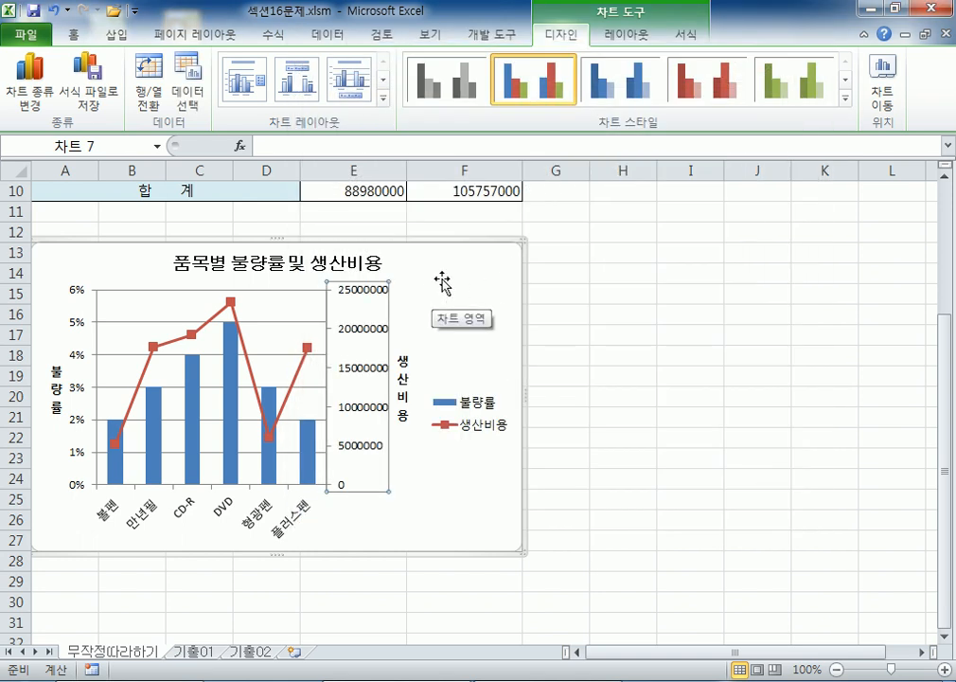
pyautogui.hotkey('ctrl', '1')
pyautogui.press('Escape')
pyautogui.rightClick(373, 290)
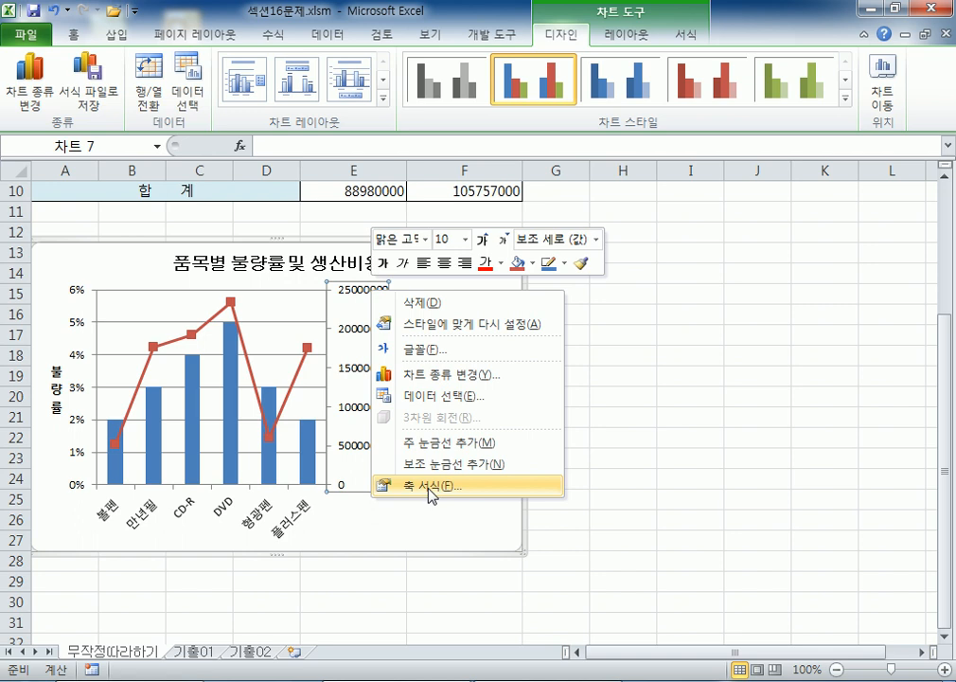
pyautogui.click(671, 38)
pyautogui.click(644, 38)
pyautogui.click(45, 81)
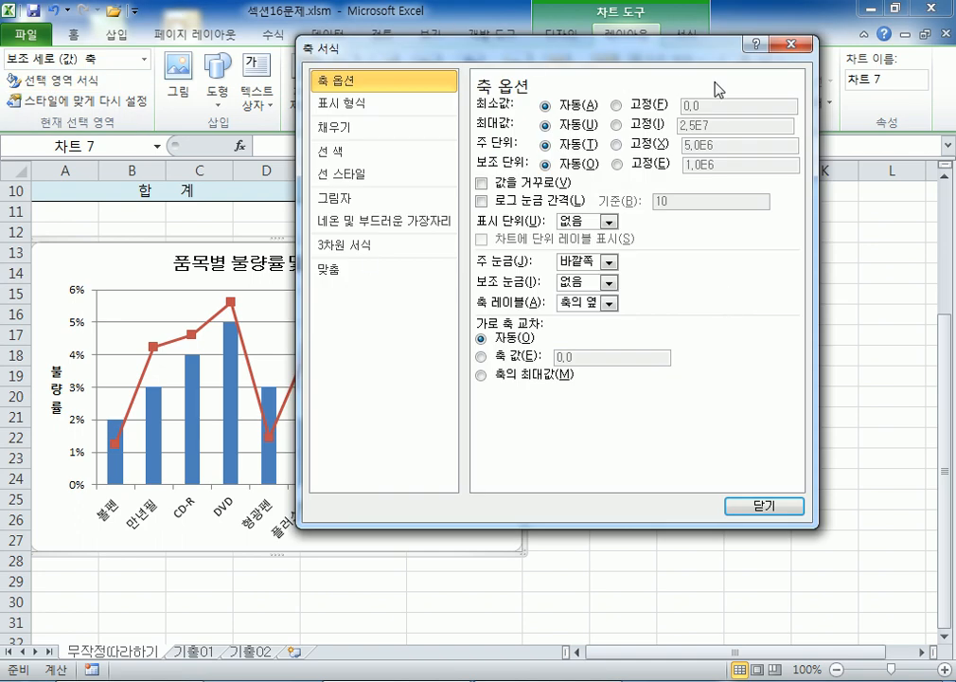
pyautogui.click(791, 45)
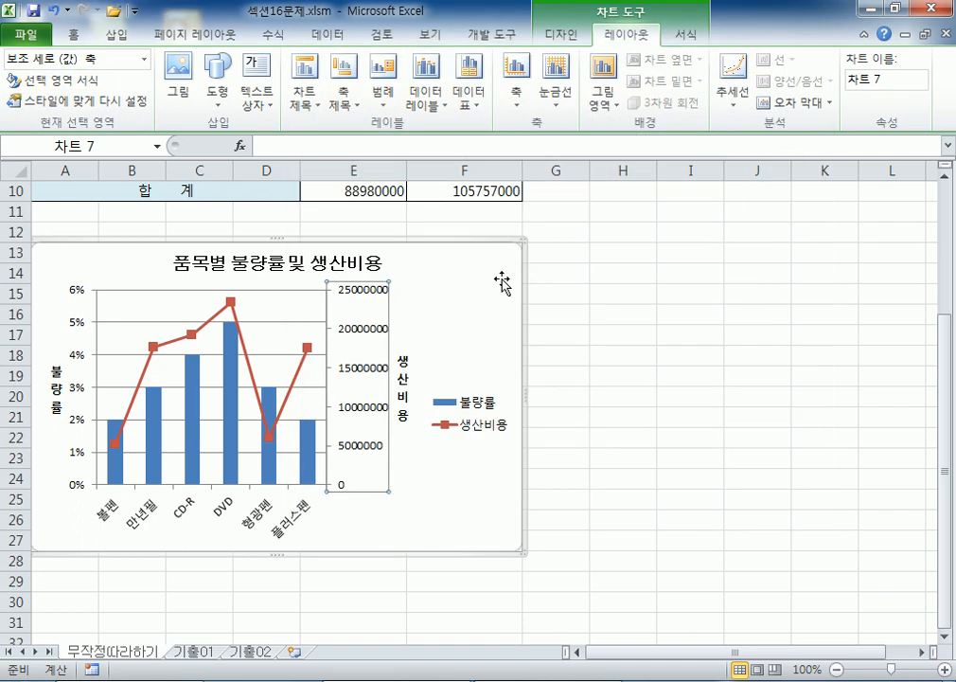
# - Fix the secondary vertical axis maximum at 30000000 and its major unit at 10000000
pyautogui.doubleClick(352, 333)
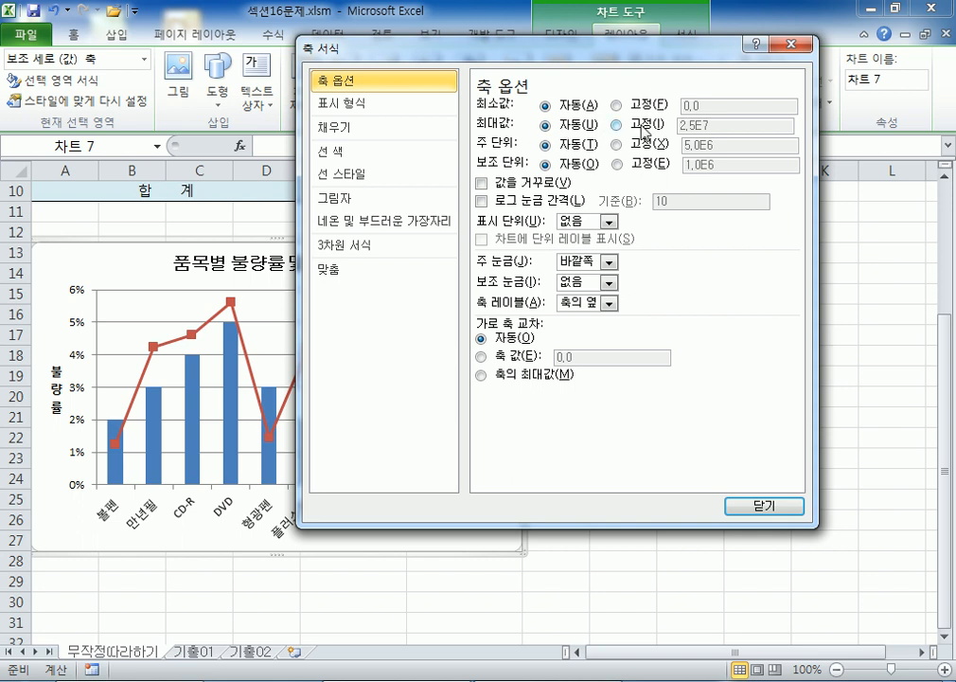
pyautogui.click(617, 124)
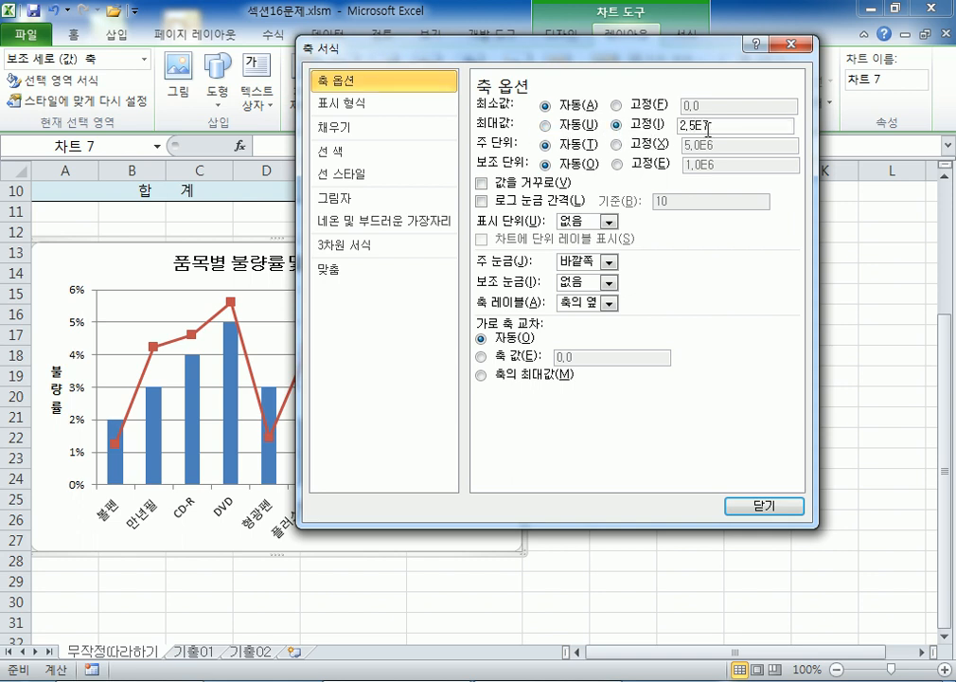
pyautogui.press('BackSpace')
pyautogui.press('BackSpace')
pyautogui.press('BackSpace')
pyautogui.click(616, 144)
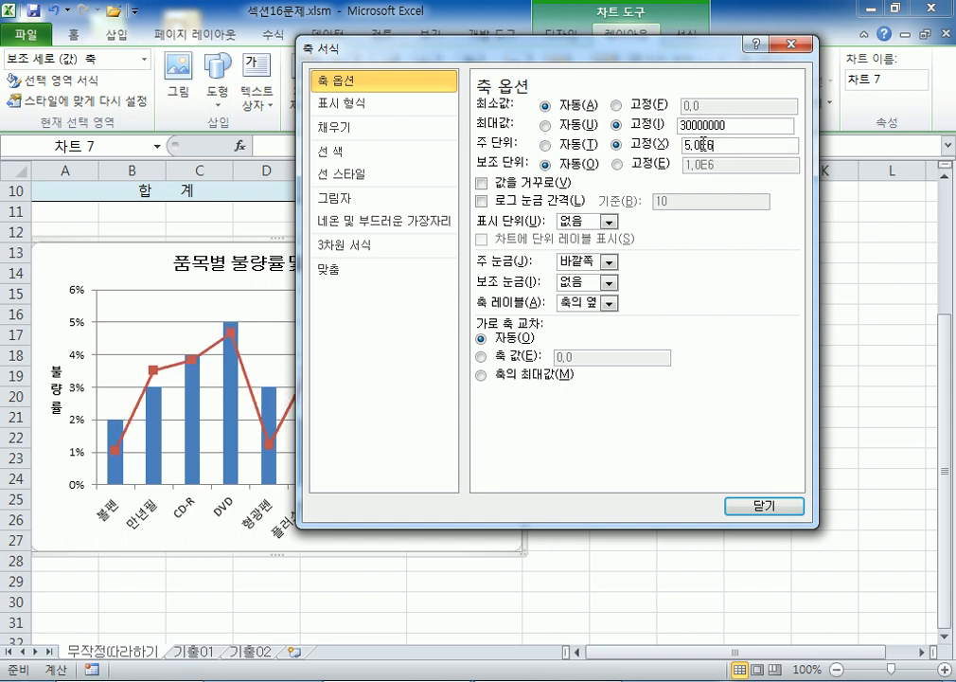
pyautogui.press('BackSpace')
pyautogui.press('BackSpace')
pyautogui.write('10000000')
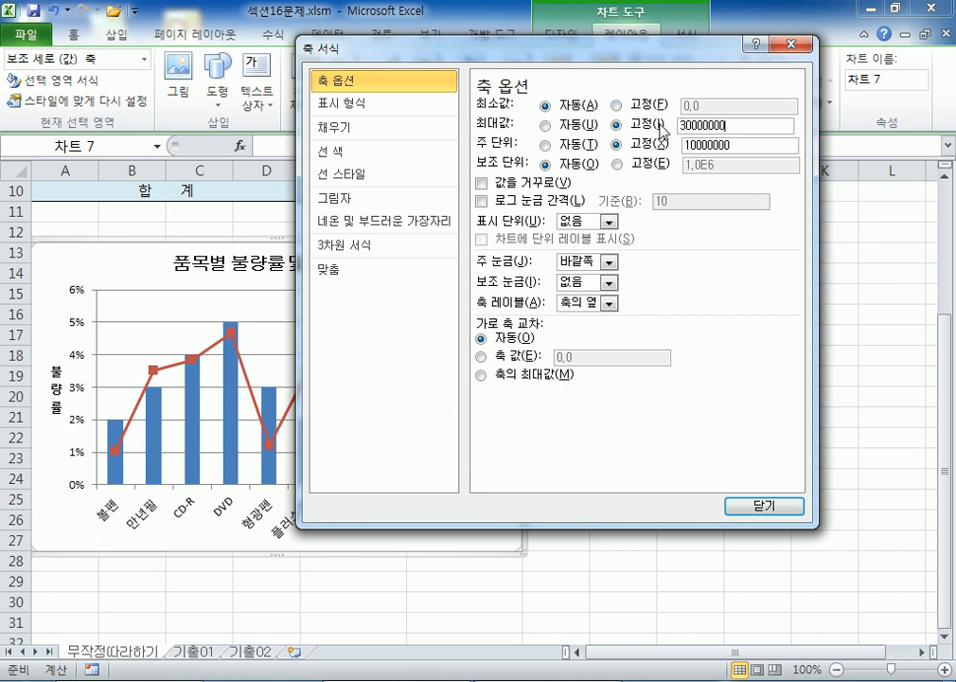
# - Format the secondary vertical axis numbers with the 숫자 category, 0 decimal places and a thousands separator
pyautogui.moveTo(395, 40); pyautogui.dragTo(558, 40)
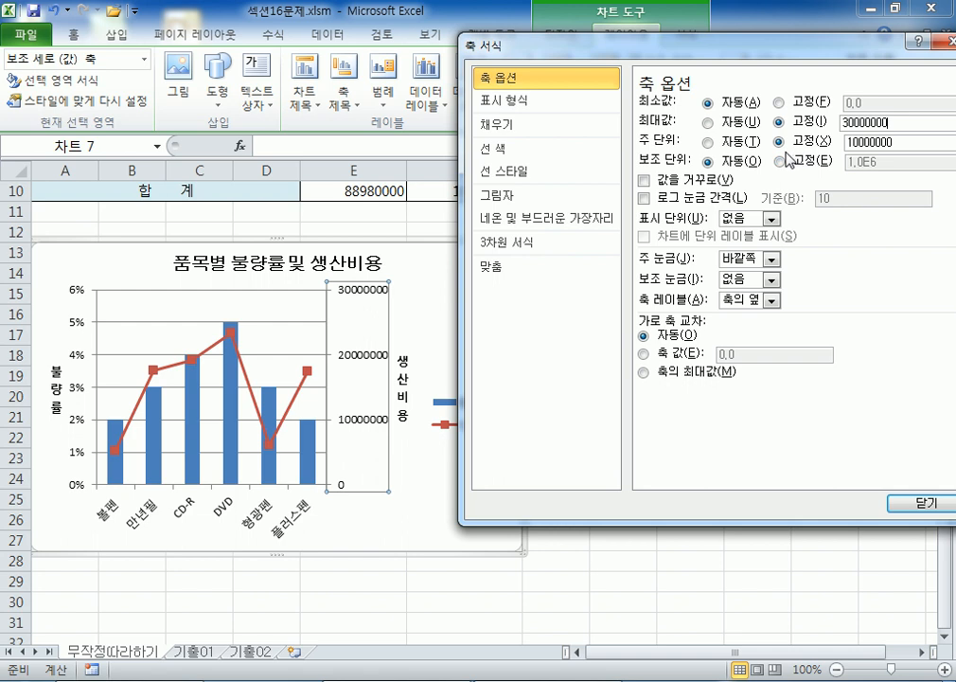
pyautogui.click(518, 102)
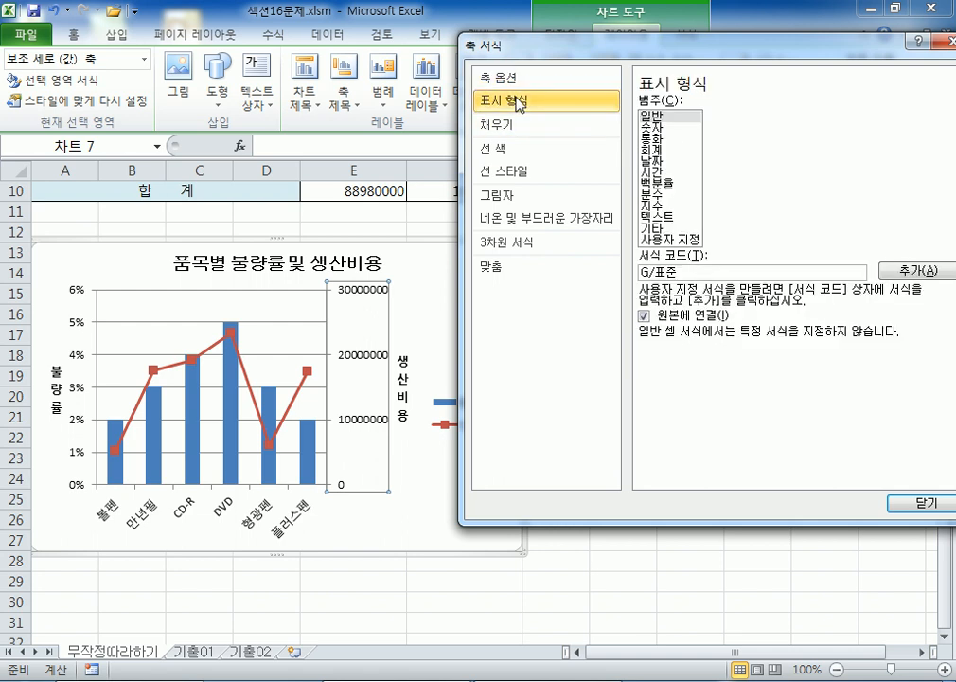
pyautogui.click(662, 127)
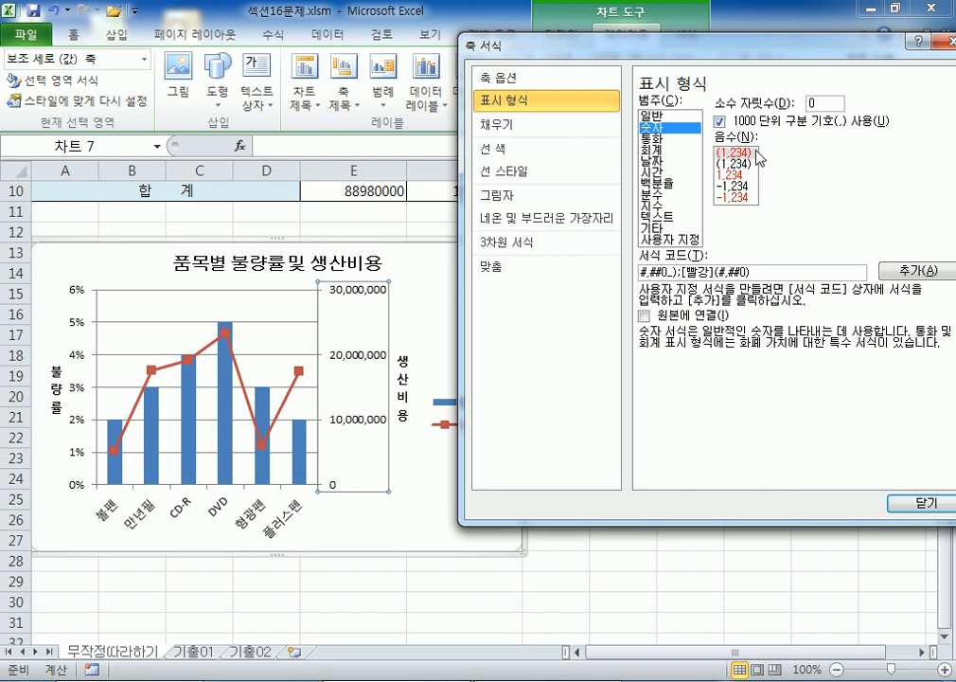
pyautogui.click(907, 505)
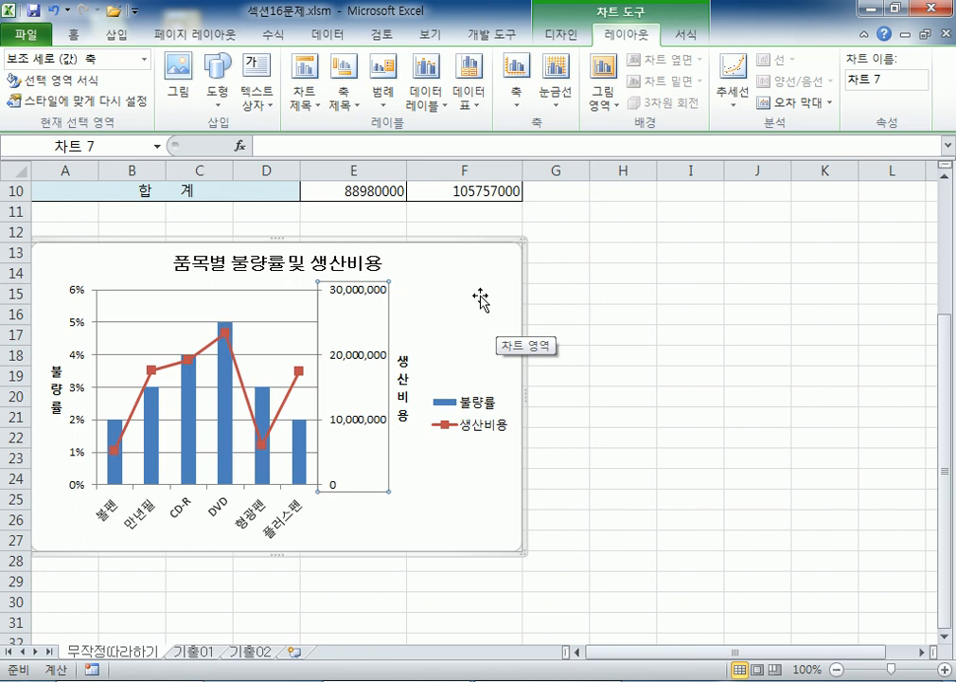
# - Try placing the legend at 아래쪽 and return it to 오른쪽
pyautogui.doubleClick(465, 400)
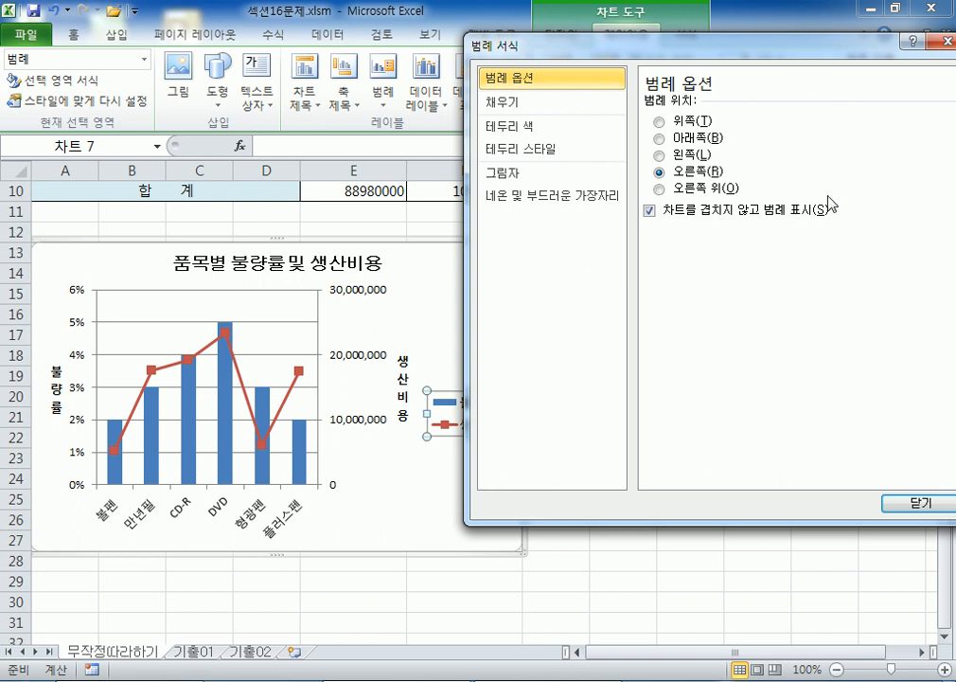
pyautogui.click(697, 140)
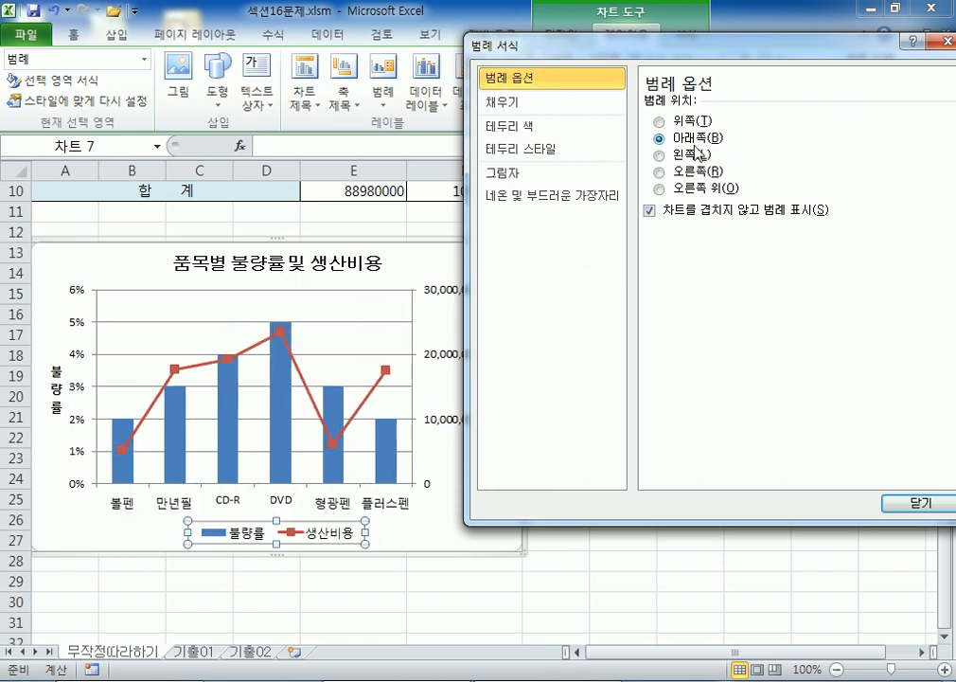
pyautogui.click(712, 171)
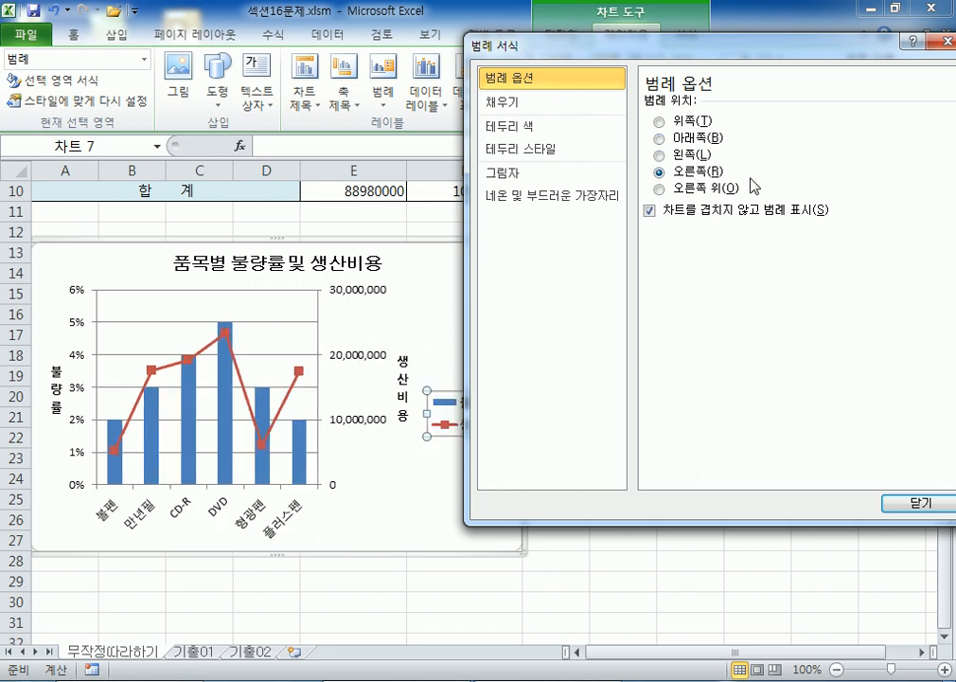
pyautogui.click(947, 42)
pyautogui.click(471, 275)
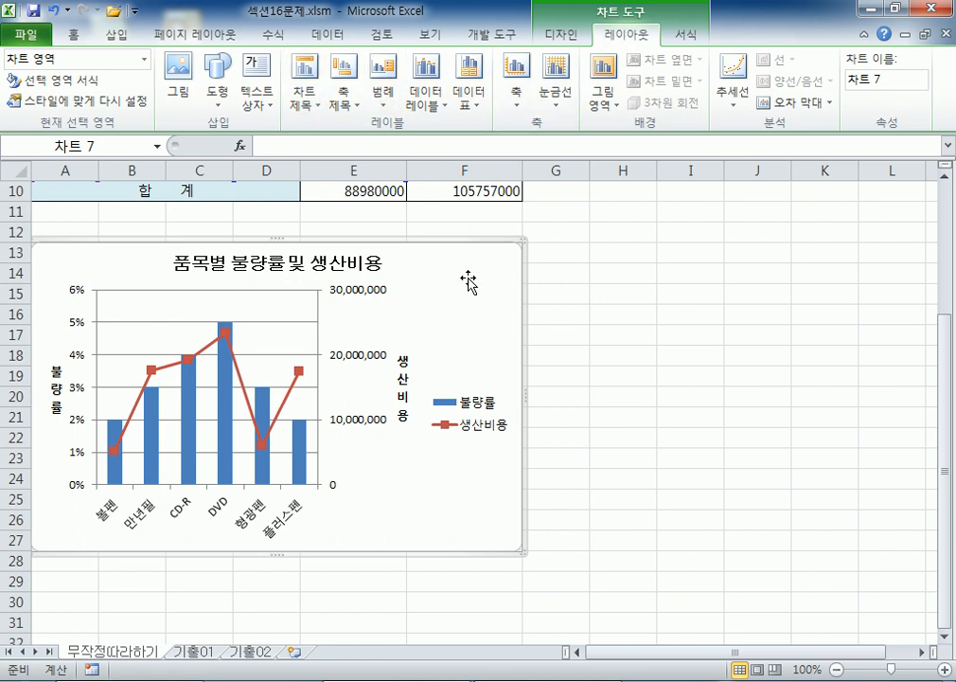
# - Review the chart title and axis title options, and place the legend at 아래쪽
pyautogui.click(305, 94)
pyautogui.click(347, 102)
pyautogui.moveTo(375, 156)
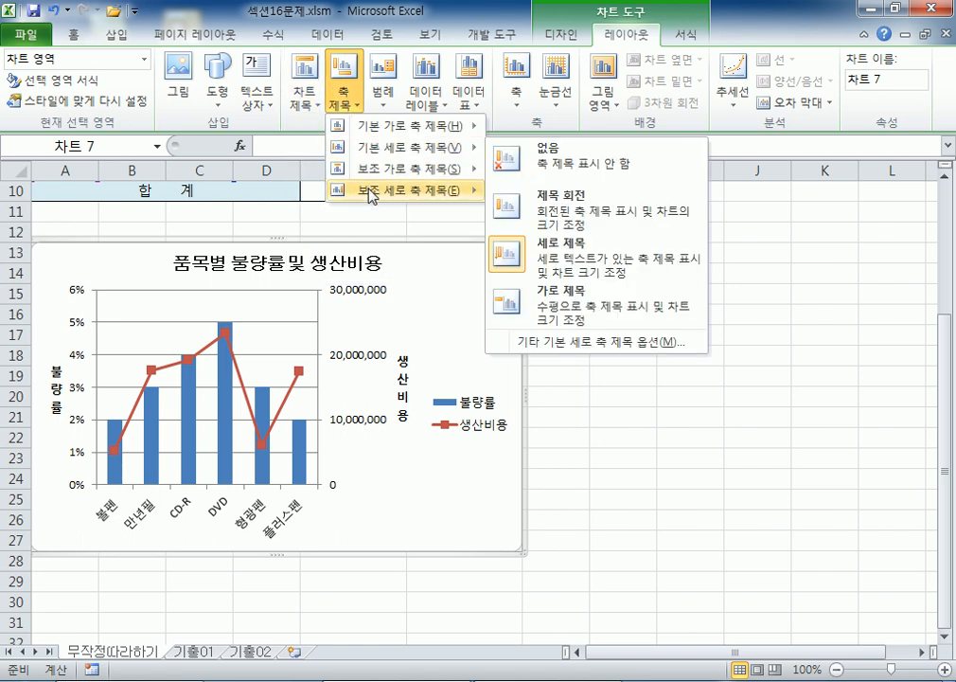
pyautogui.moveTo(388, 189)
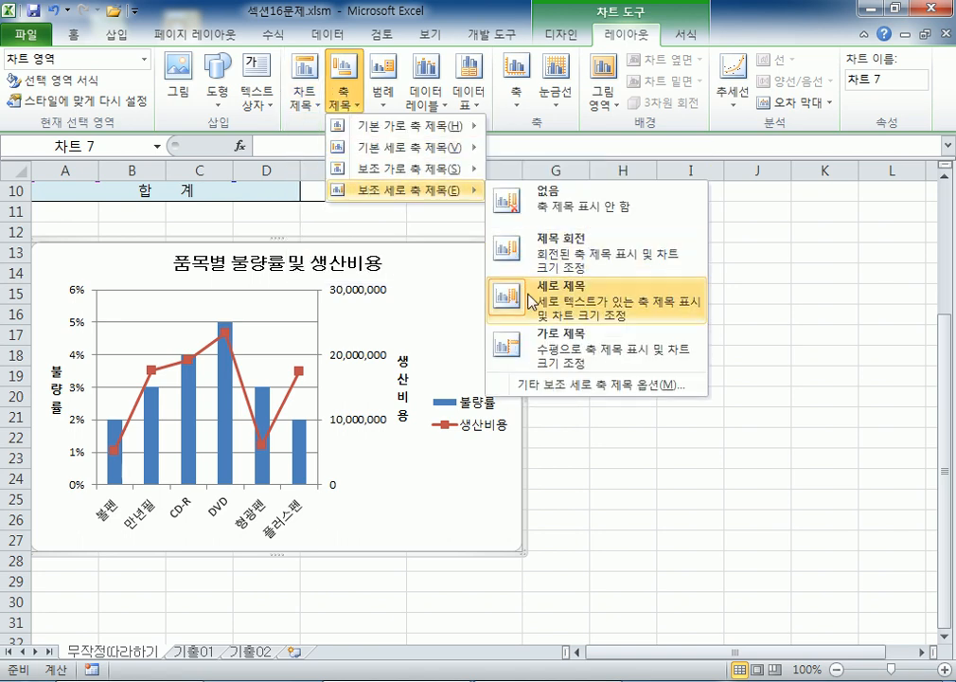
pyautogui.click(384, 99)
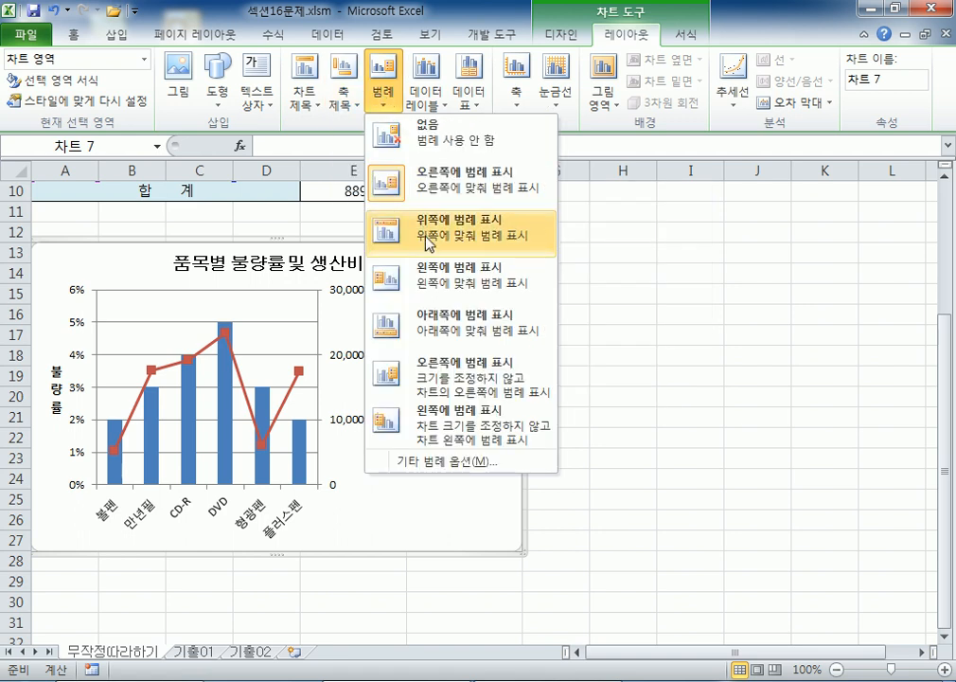
pyautogui.click(342, 252)
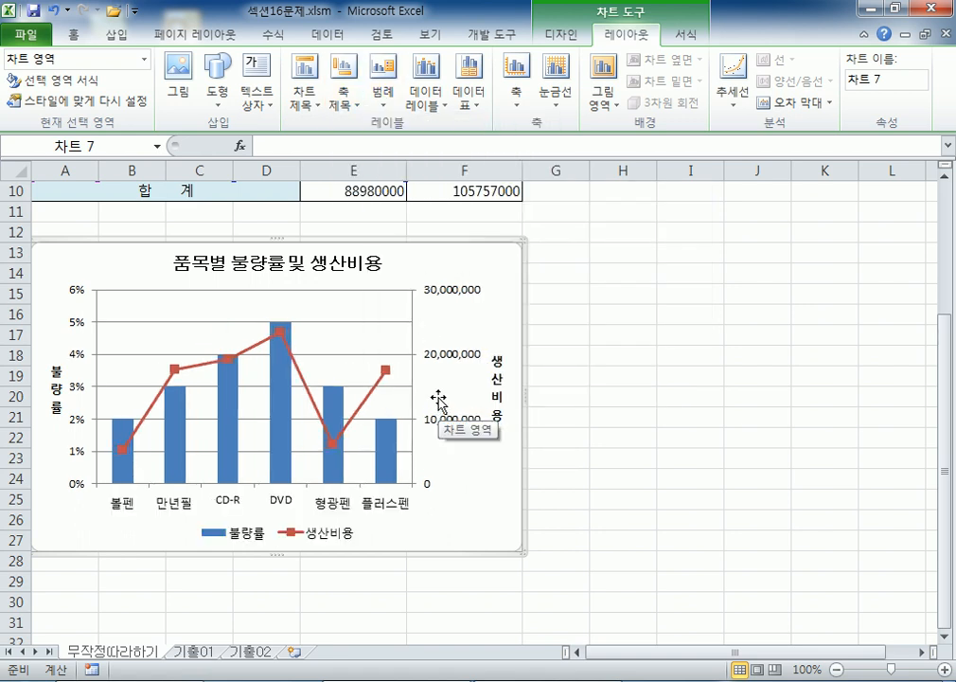
# - In the legend format settings, try the 오른쪽 legend position and switch it back to 아래쪽
pyautogui.click(312, 536)
pyautogui.doubleClick(312, 537)
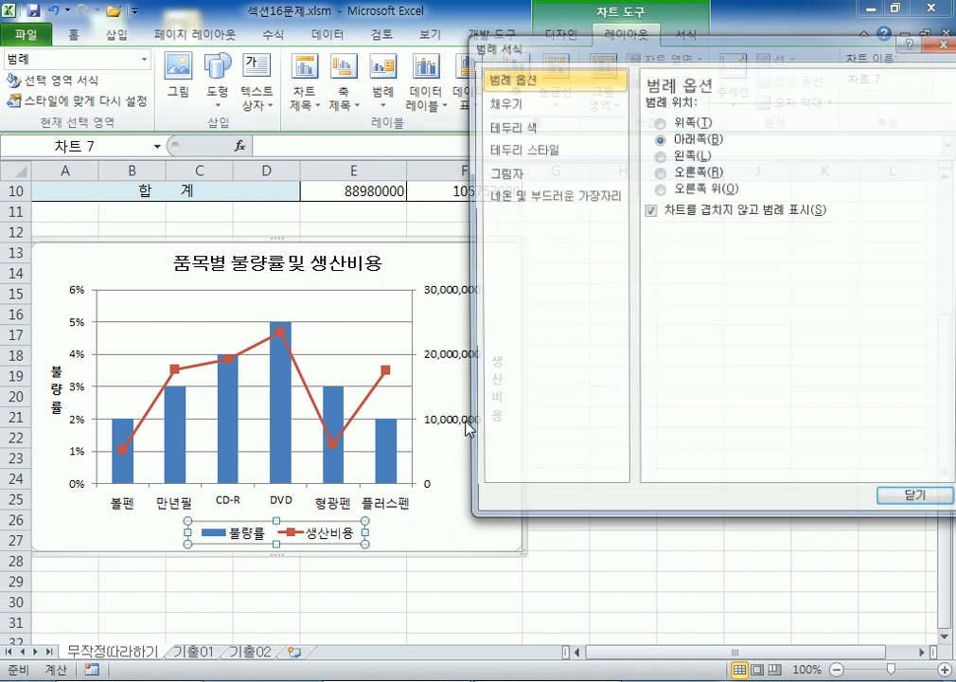
pyautogui.click(684, 172)
pyautogui.click(674, 139)
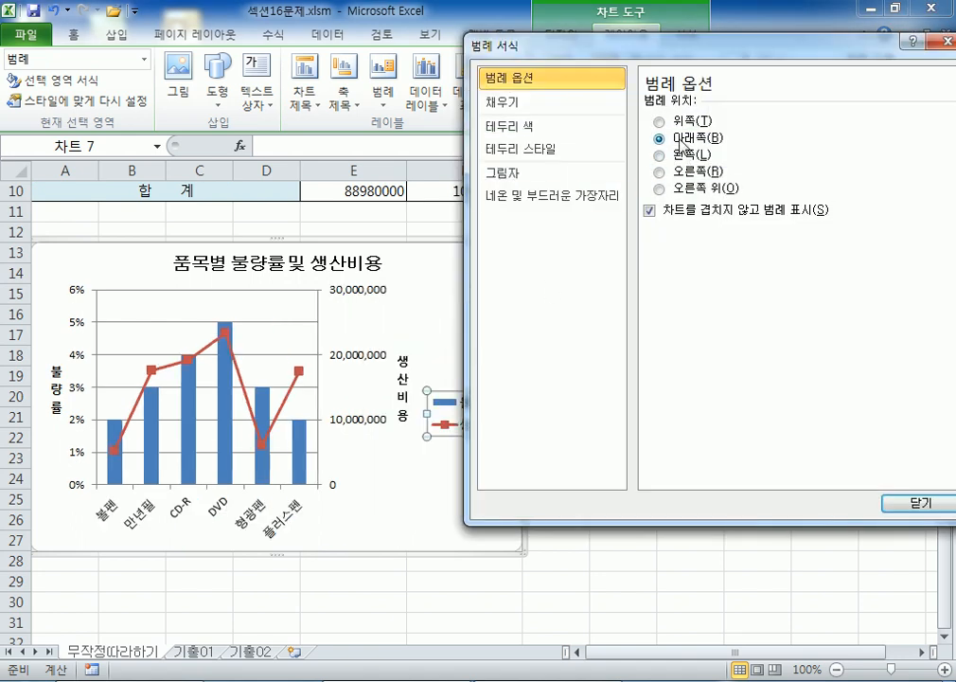
pyautogui.moveTo(517, 58); pyautogui.dragTo(569, 100)
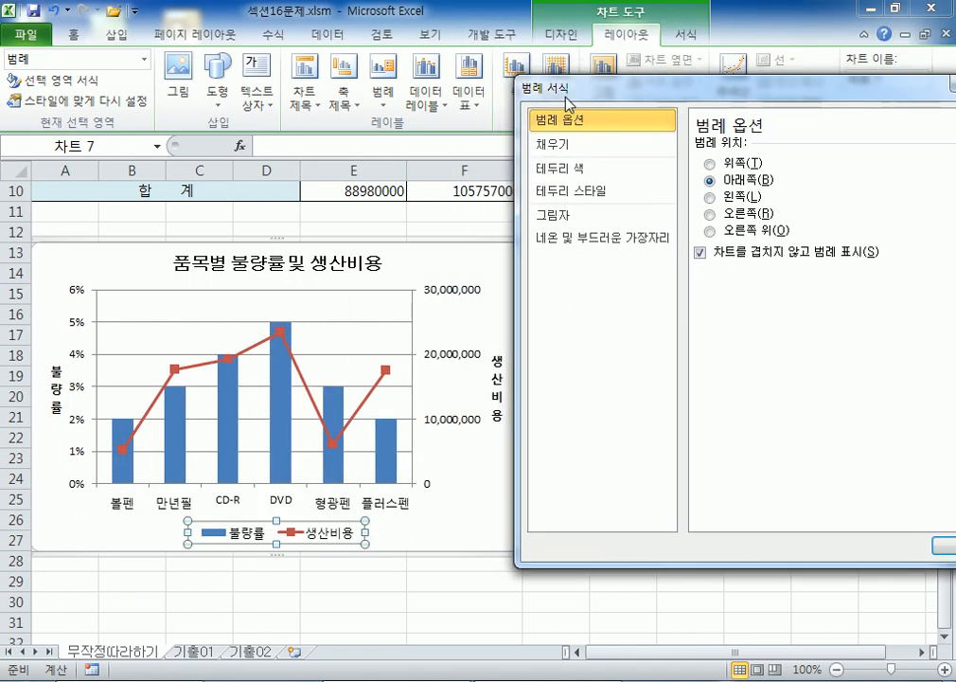
# - Try the preset 오른쪽에 범례 표시, return to 아래쪽에 범례 표시, and close the legend format settings
pyautogui.click(383, 95)
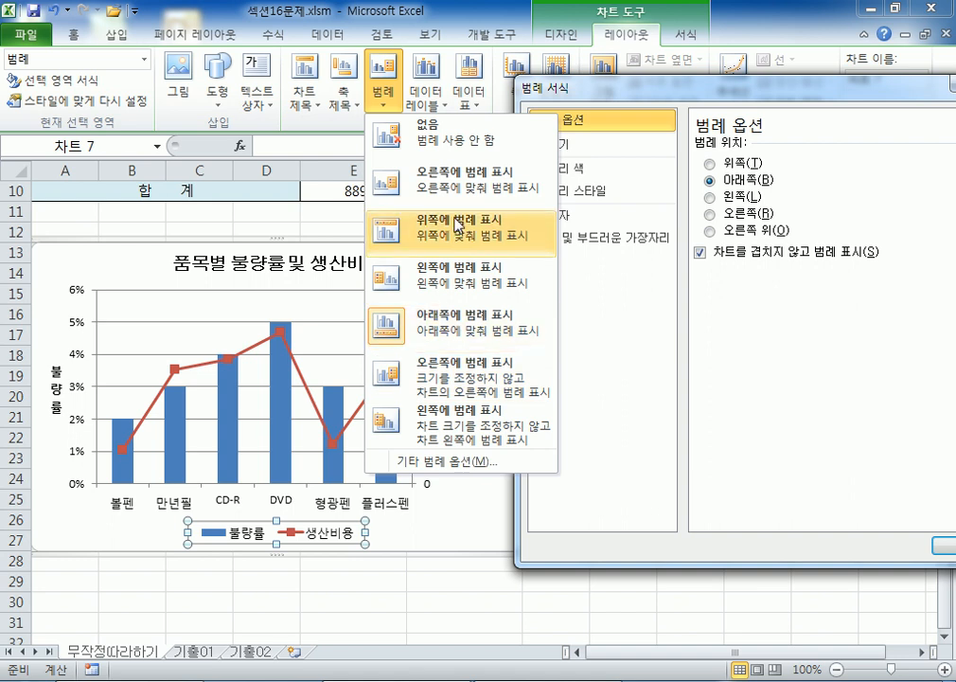
pyautogui.click(409, 172)
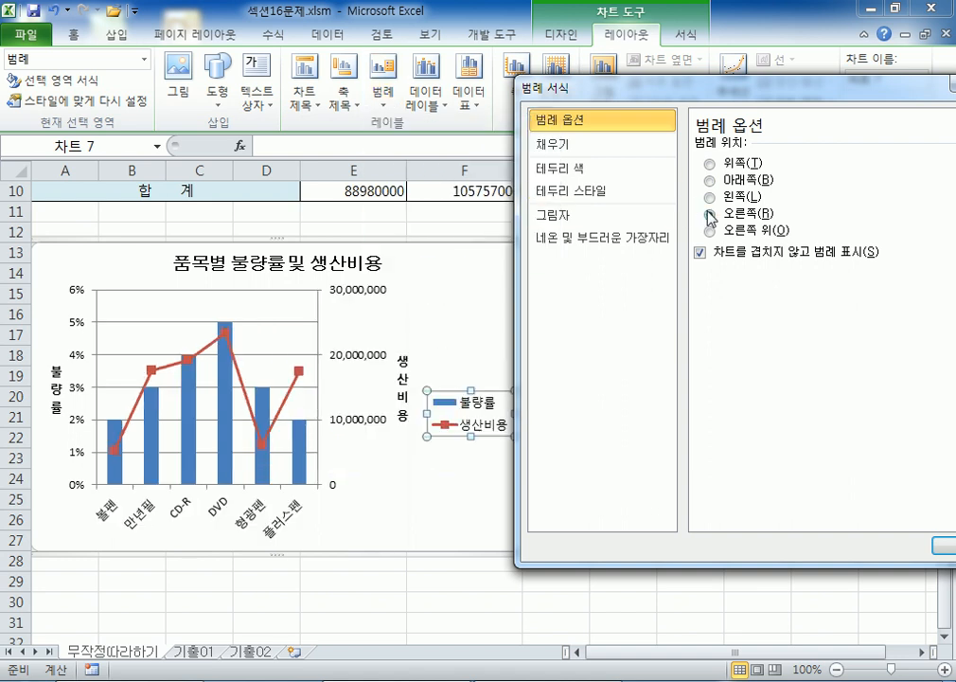
pyautogui.click(382, 98)
pyautogui.click(424, 312)
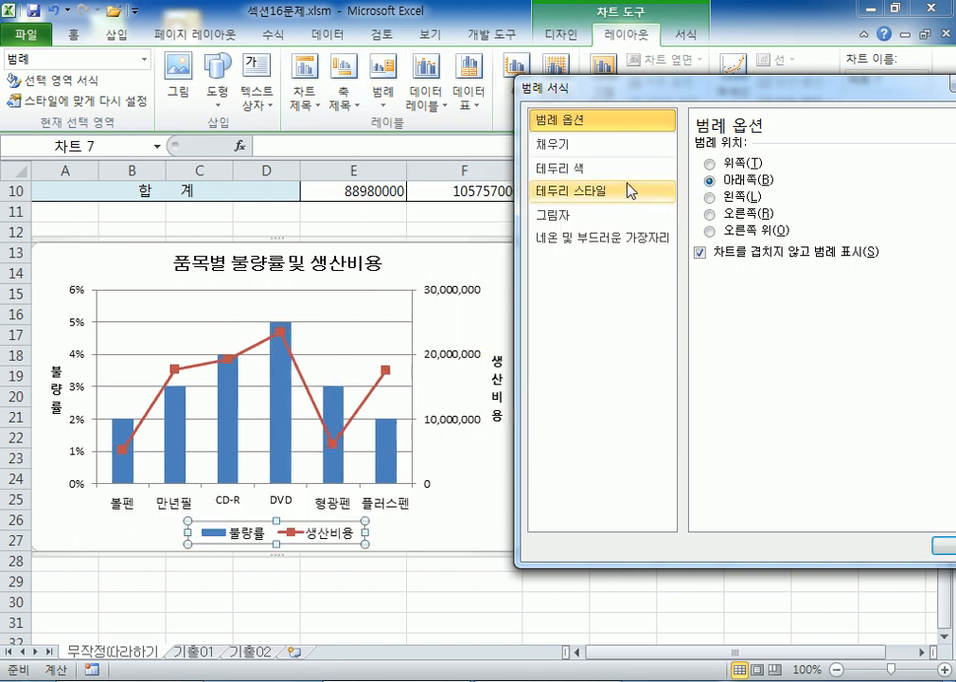
pyautogui.moveTo(882, 91); pyautogui.dragTo(765, 98)
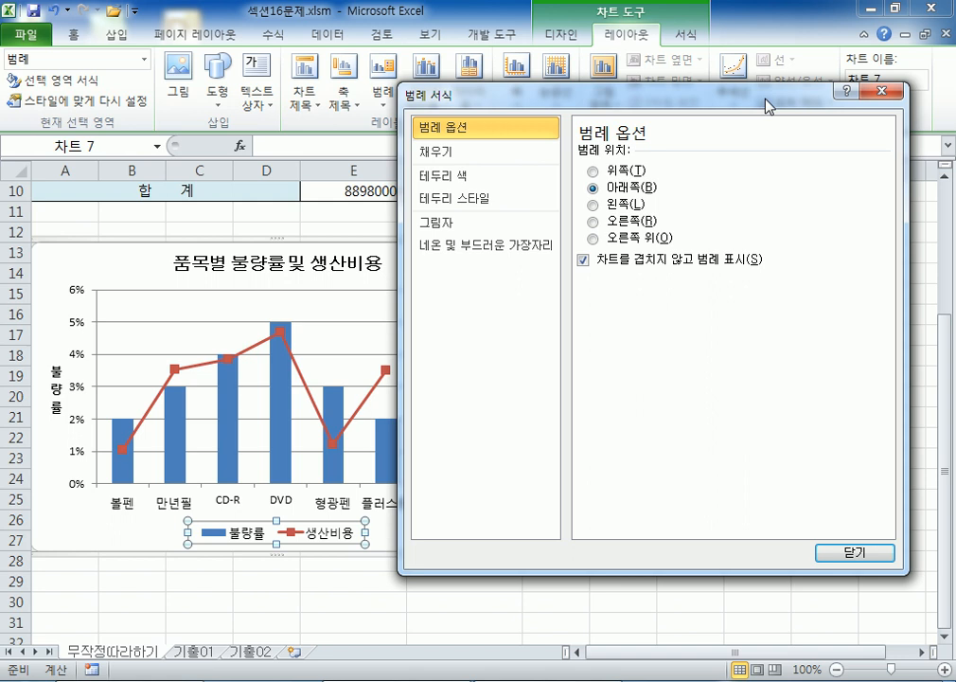
pyautogui.click(881, 92)
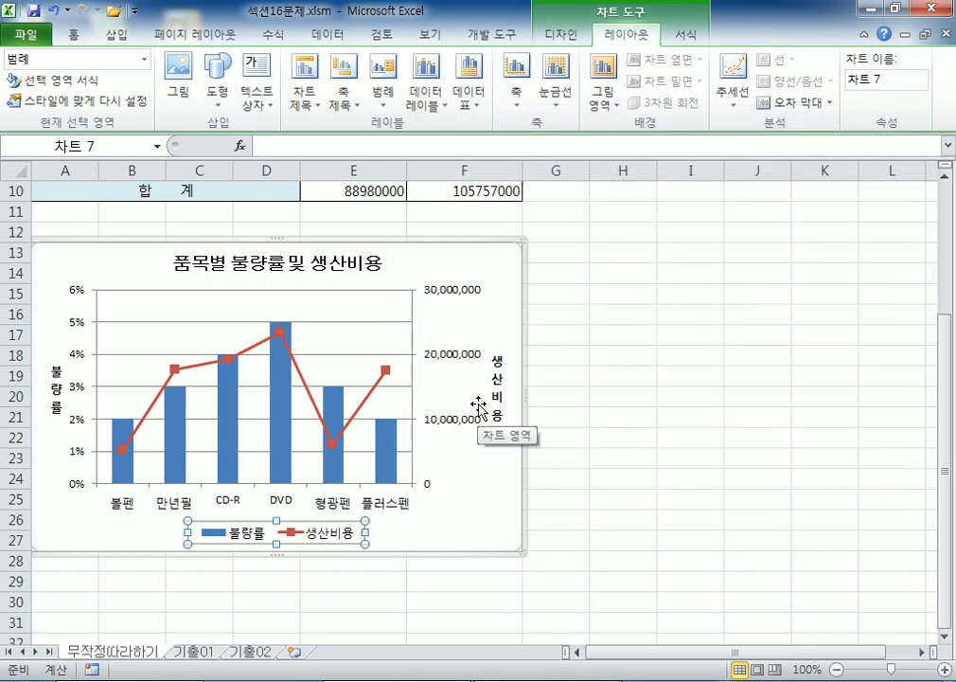
# - Undo the last legend placement, try moving the legend freehand toward the lower part of the chart, and undo the move
pyautogui.hotkey('ctrl', 'z')
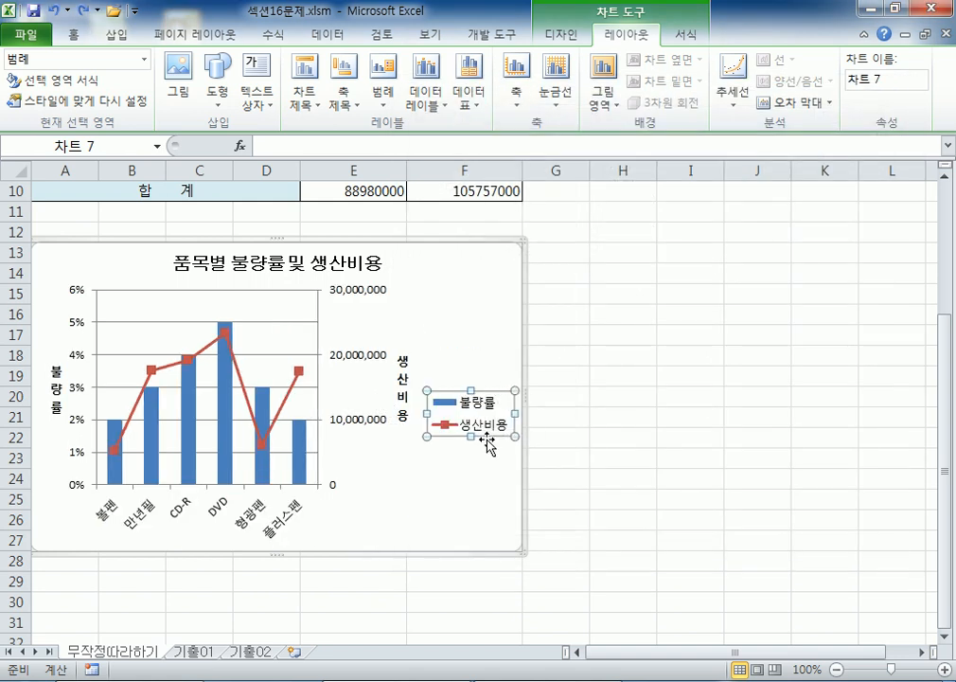
pyautogui.moveTo(491, 435); pyautogui.dragTo(361, 499)
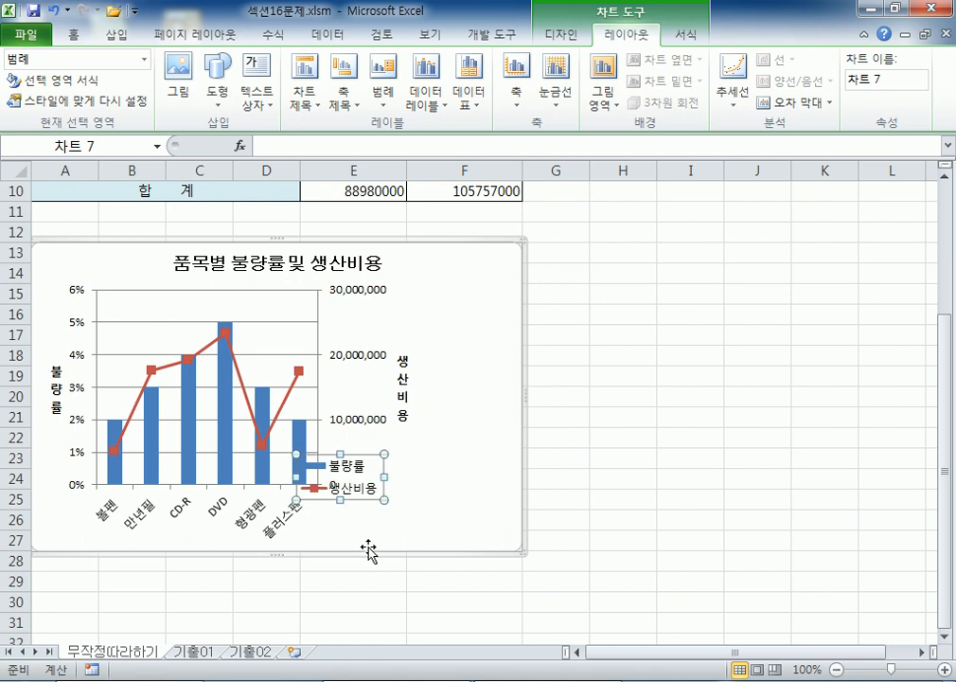
pyautogui.hotkey('ctrl', 'z')
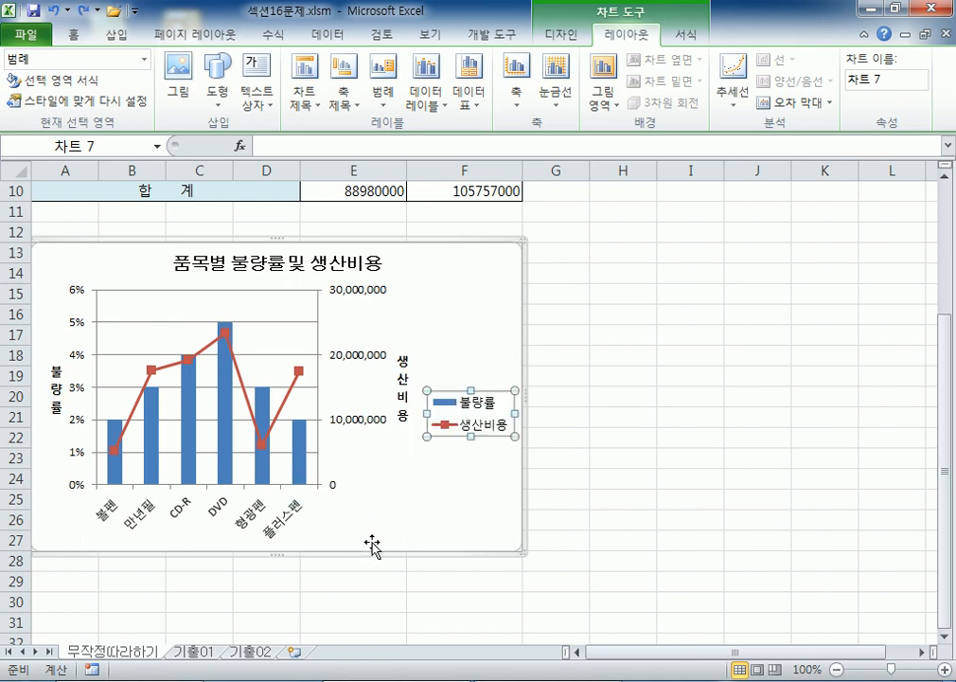
# - Place the legend below the plot area with 아래쪽에 범례 표시
pyautogui.click(395, 100)
pyautogui.click(408, 338)
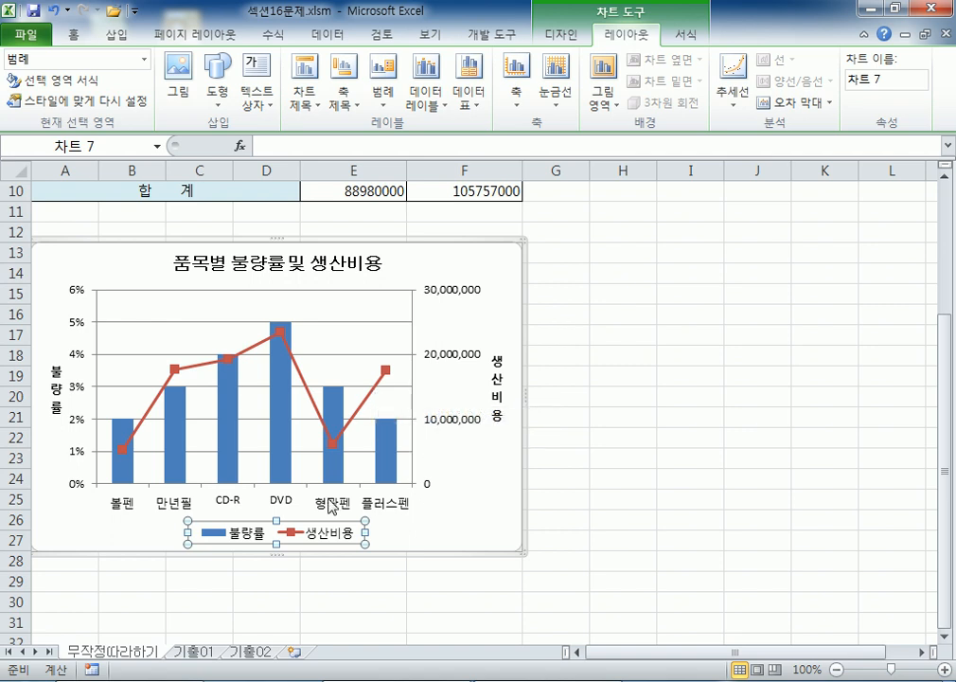
# - Examine the legend's outline colour, dash and border style options, comparing 도형 윤곽선 with the 범례 서식 settings
pyautogui.click(681, 46)
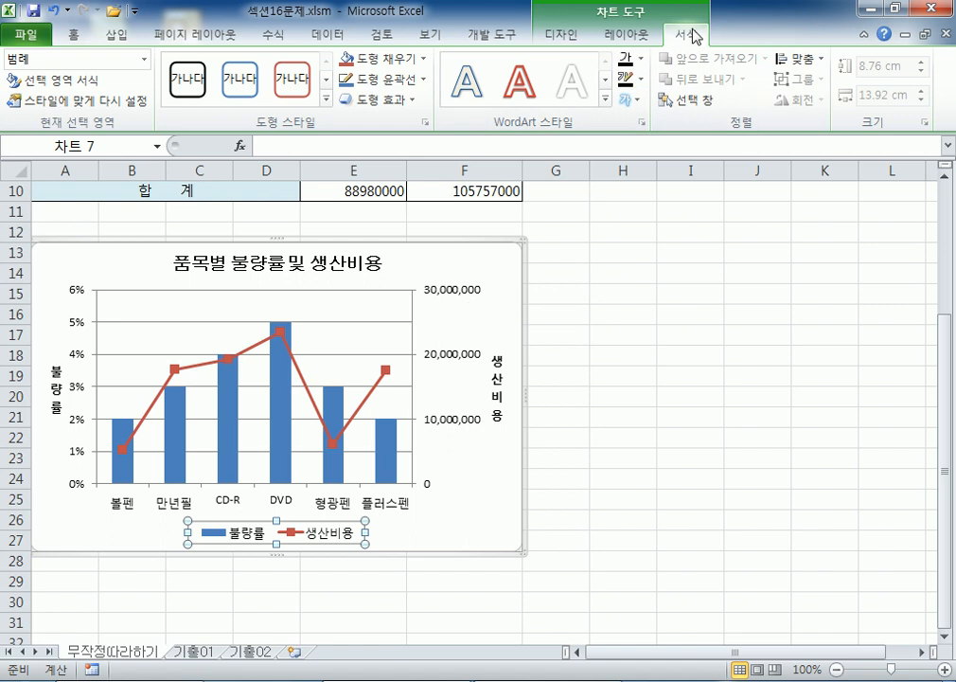
pyautogui.click(418, 80)
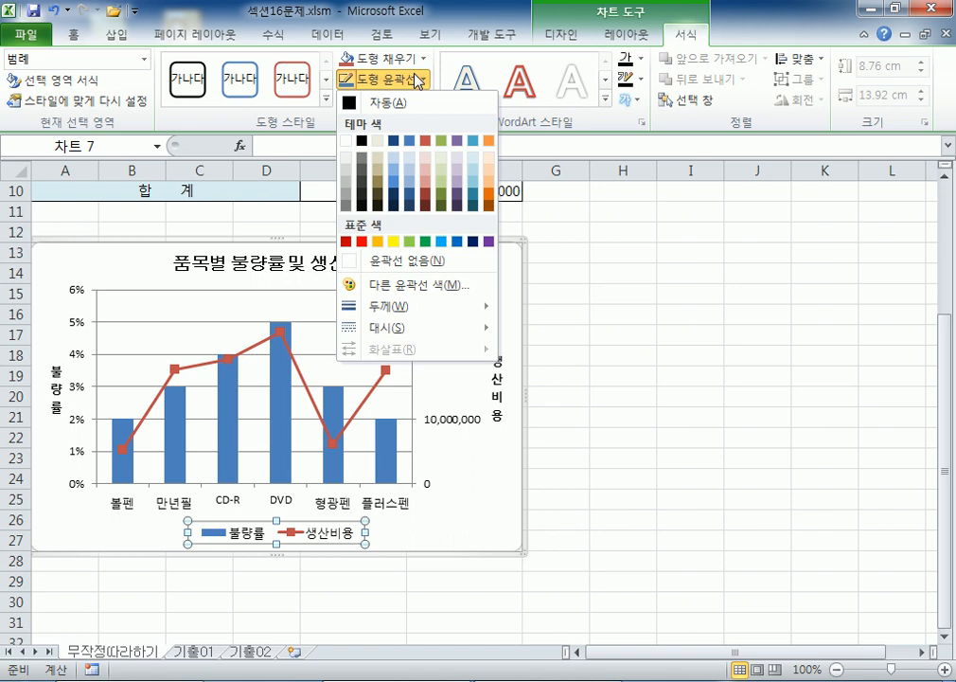
pyautogui.click(331, 532)
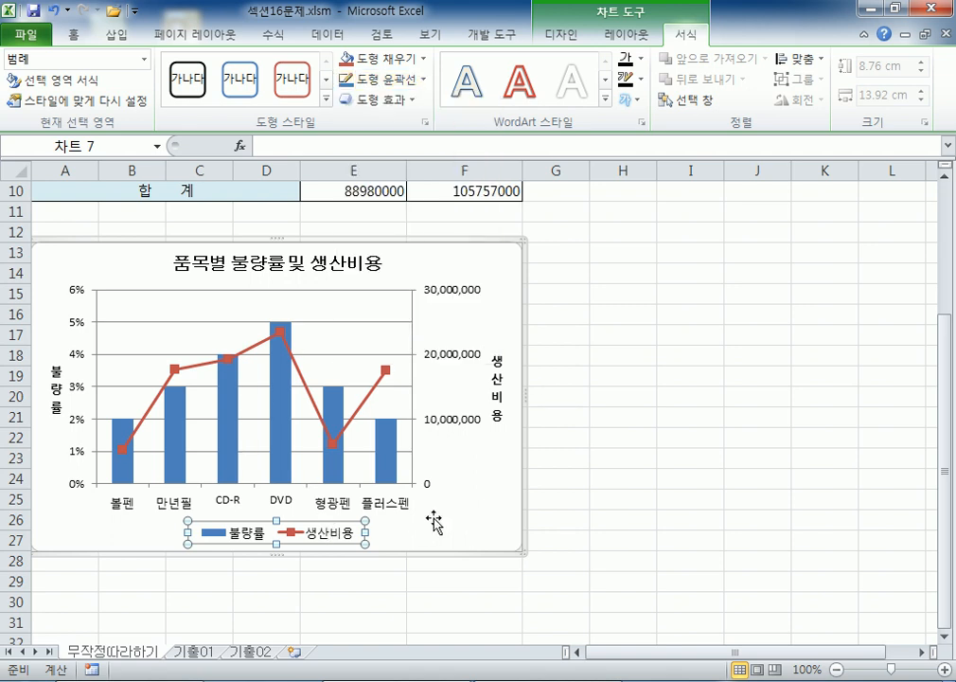
pyautogui.doubleClick(348, 527)
pyautogui.moveTo(403, 89); pyautogui.dragTo(439, 65)
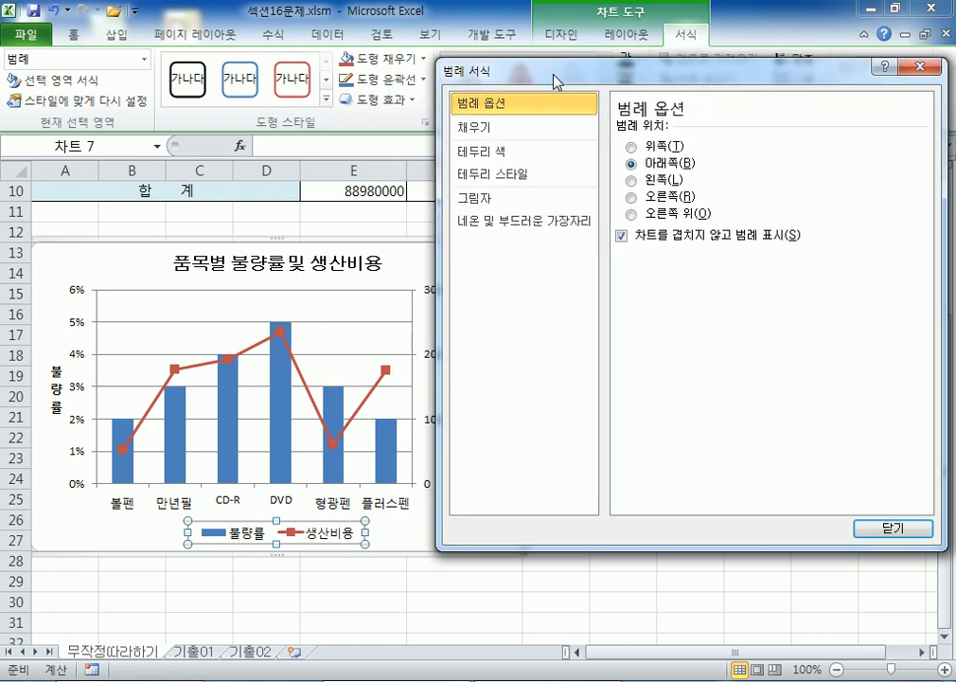
pyautogui.click(484, 176)
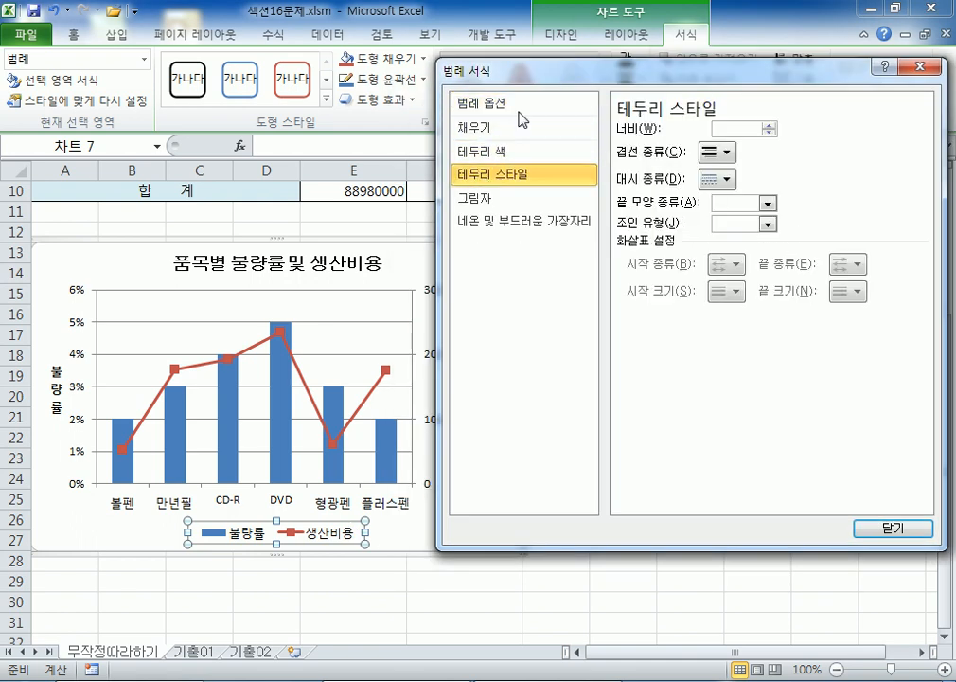
pyautogui.moveTo(548, 82); pyautogui.dragTo(556, 214)
pyautogui.click(401, 80)
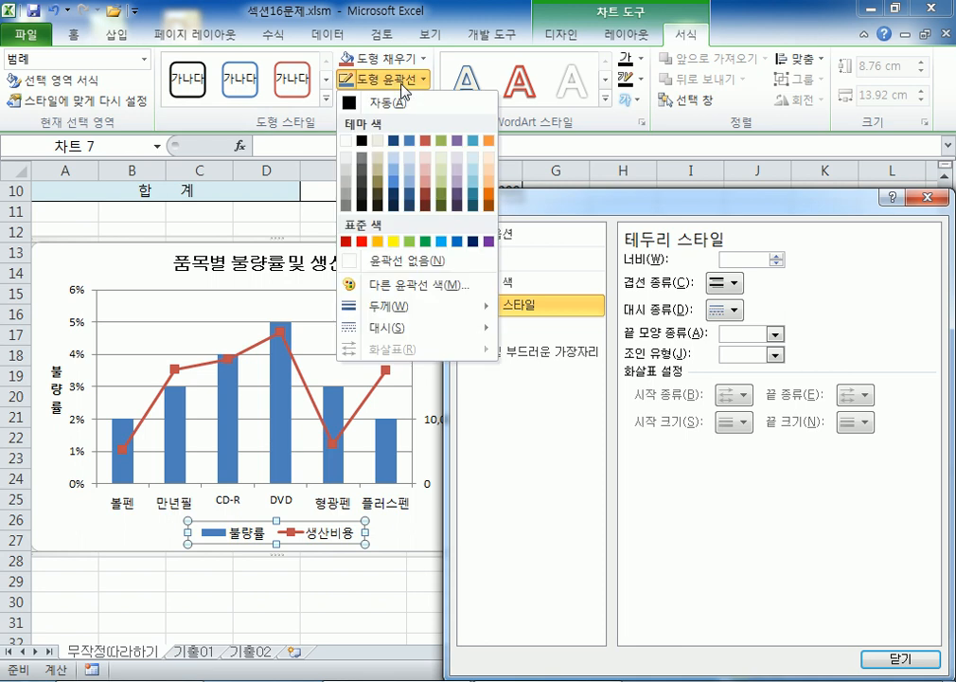
pyautogui.moveTo(386, 333)
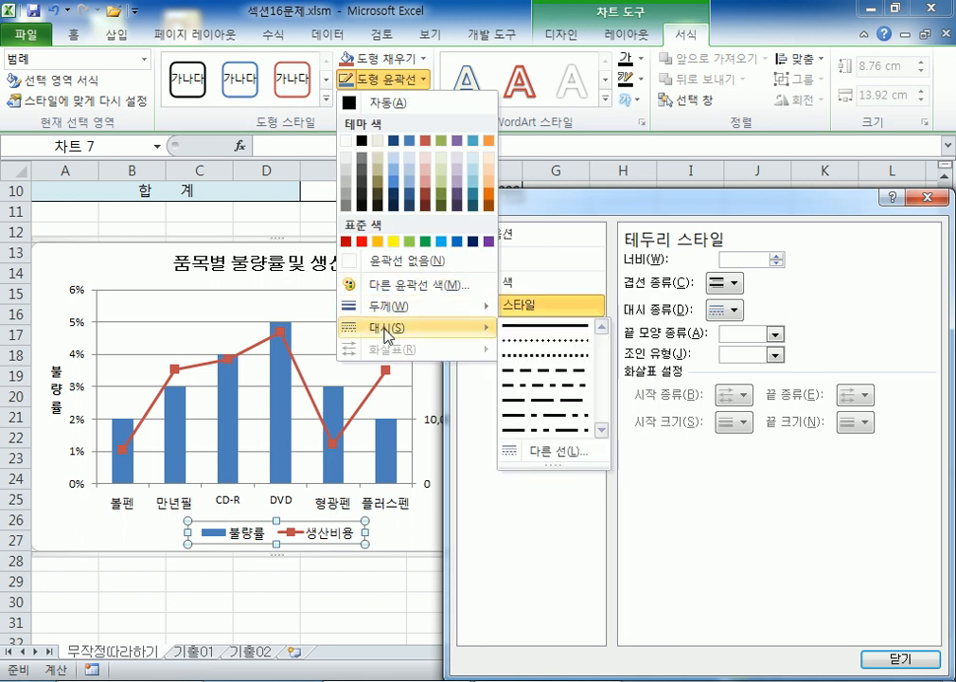
pyautogui.moveTo(589, 199); pyautogui.dragTo(524, 175)
pyautogui.press('Escape')
# - Set the legend's border colour to 실선 with the standard blue
pyautogui.scroll(-4, 418, 348)
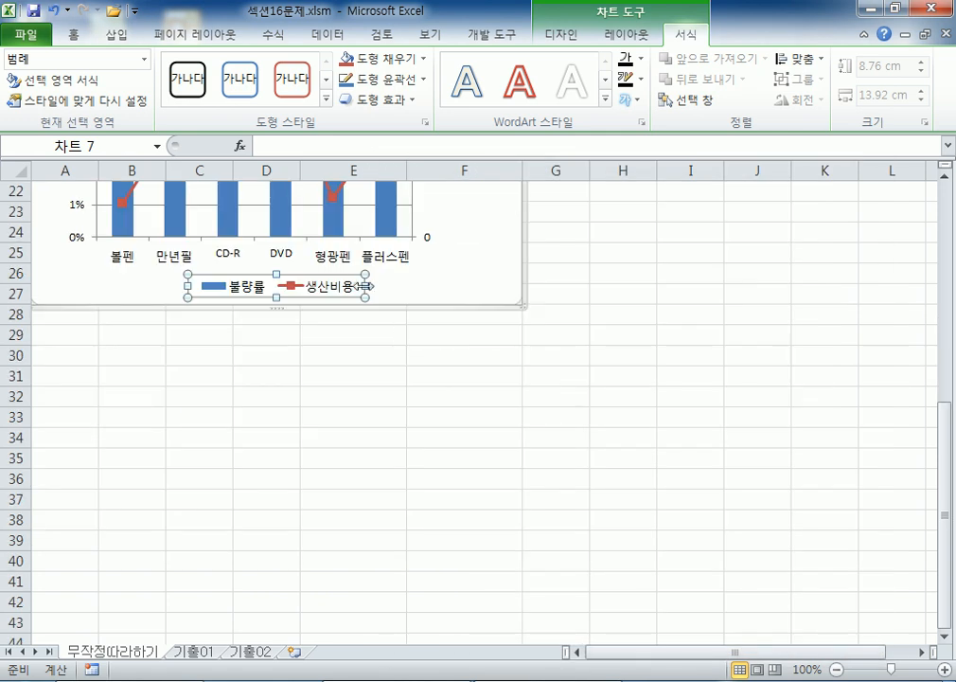
pyautogui.doubleClick(357, 275)
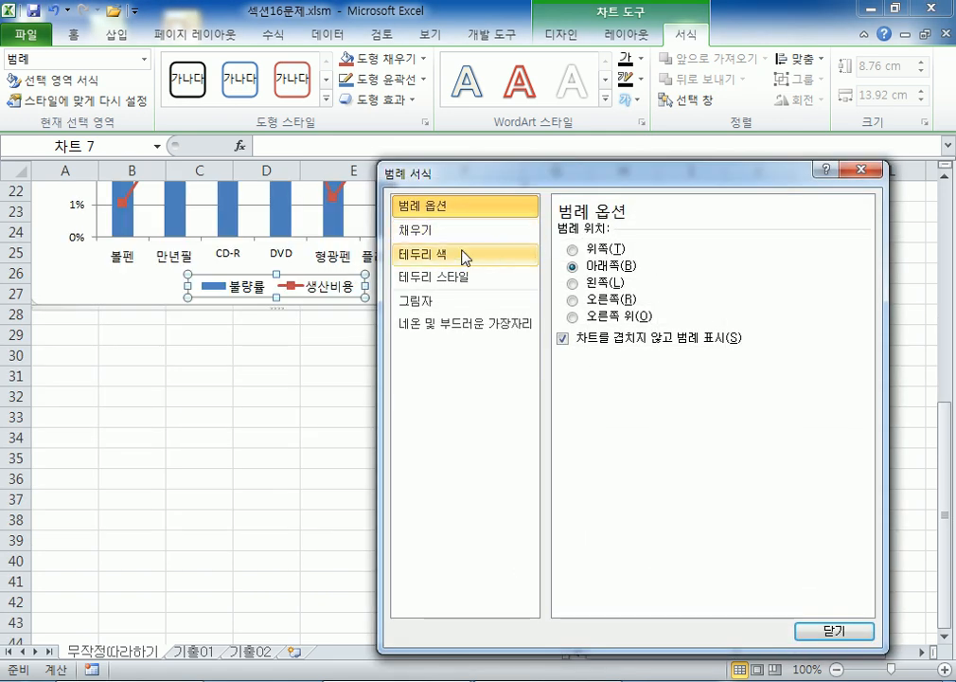
pyautogui.click(432, 262)
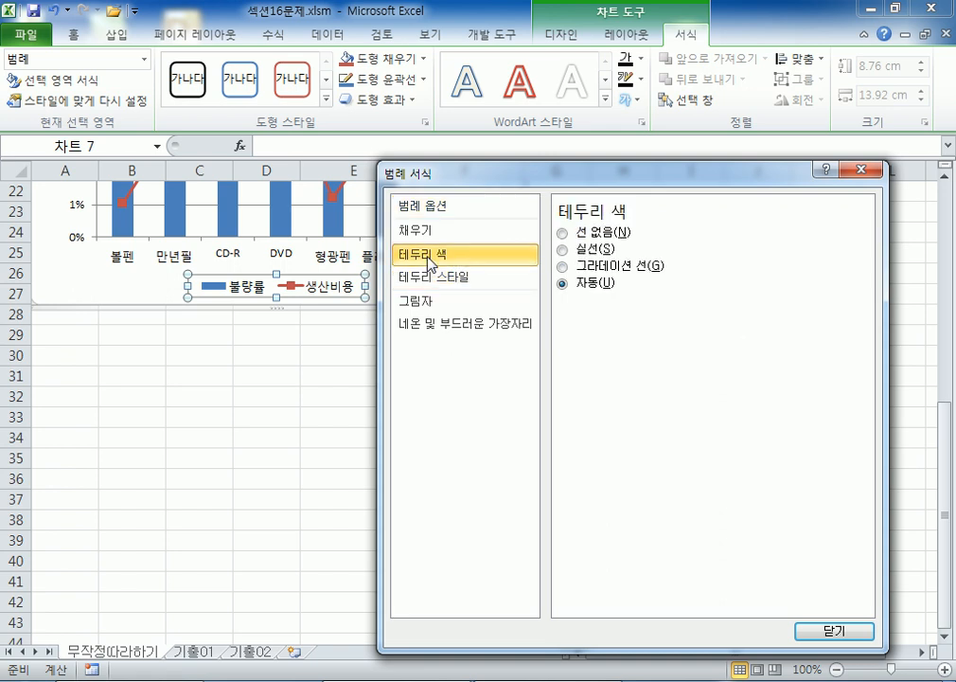
pyautogui.click(578, 250)
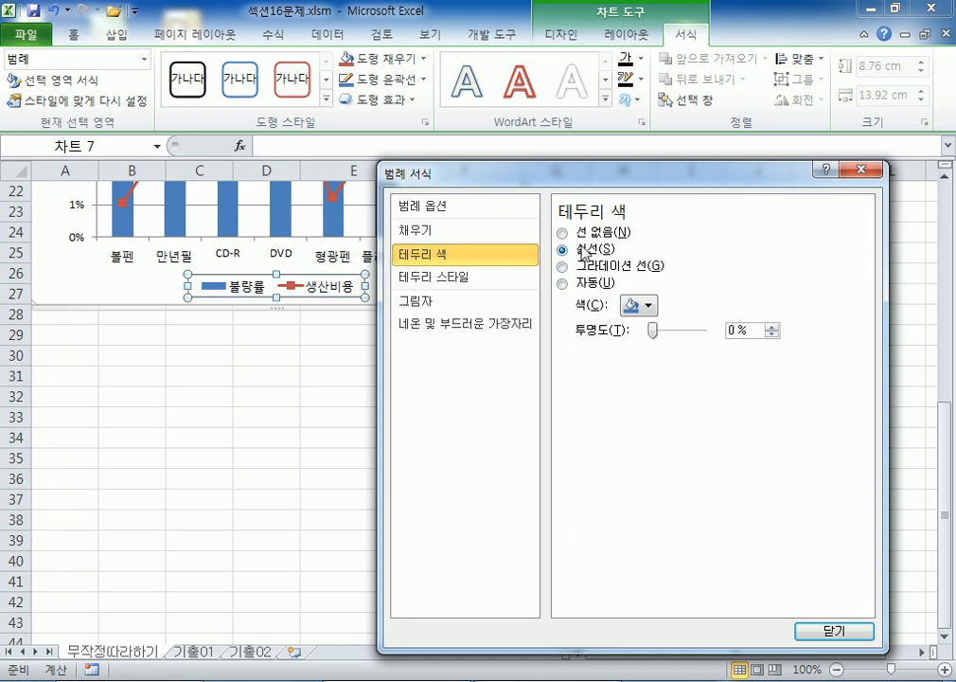
pyautogui.click(649, 306)
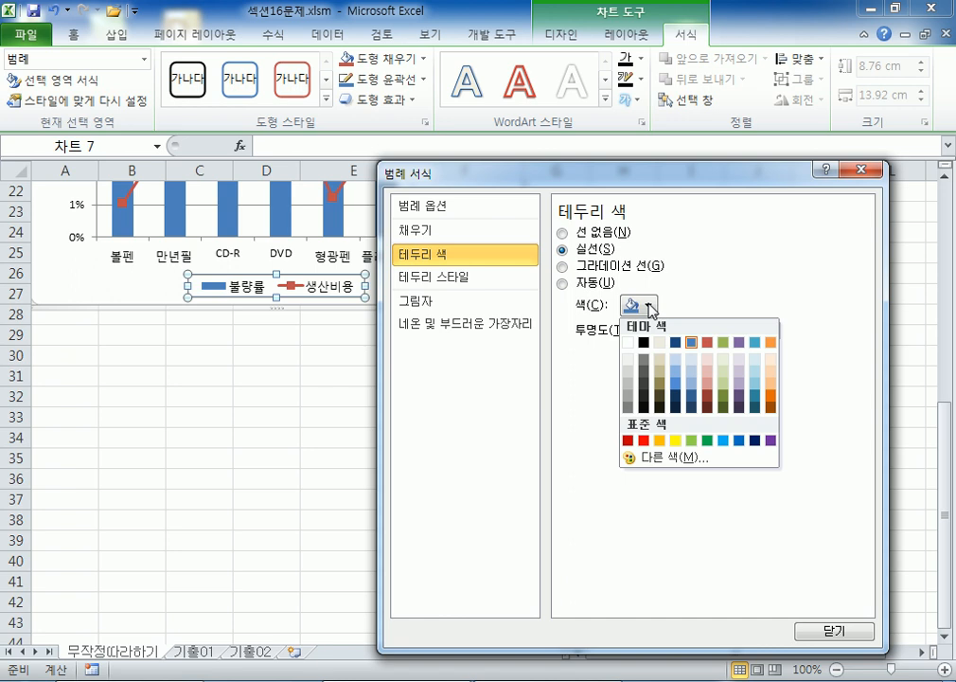
pyautogui.click(739, 440)
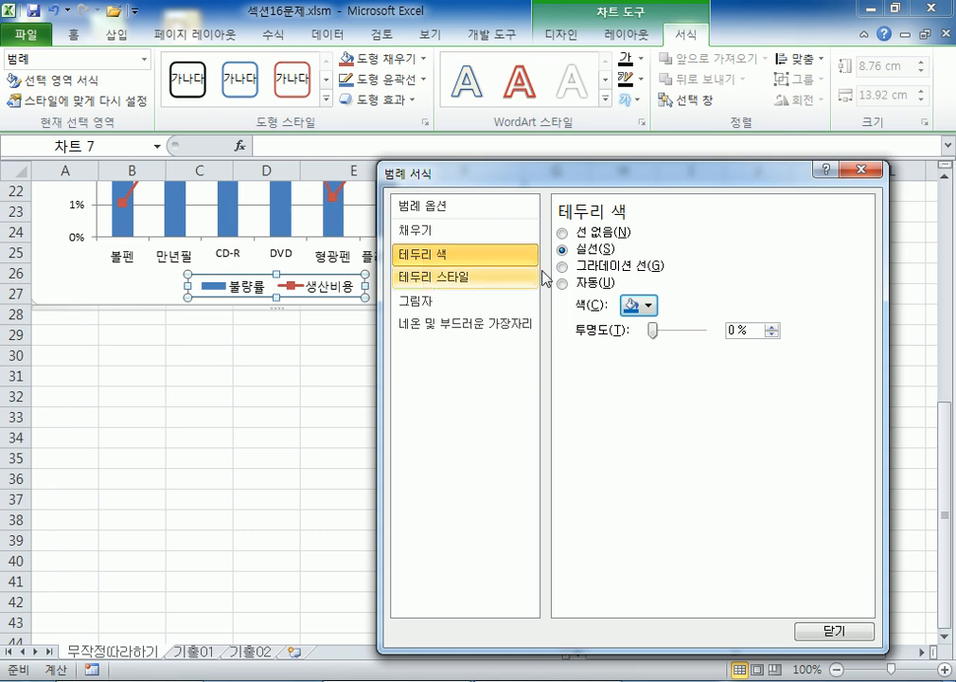
pyautogui.click(640, 305)
pyautogui.click(741, 444)
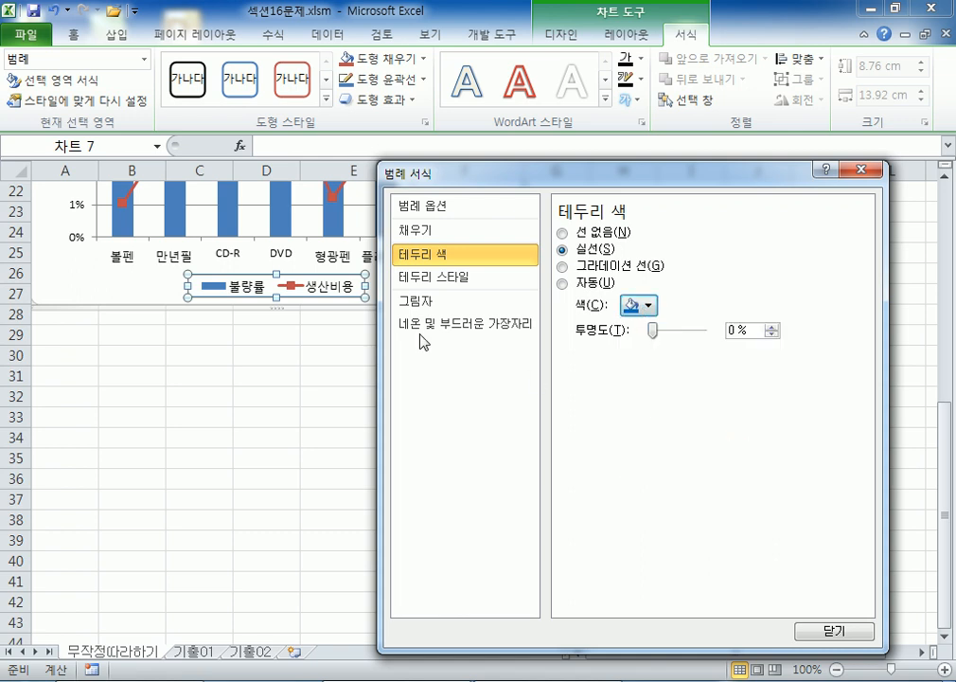
# - Check the legend's border with the chart deselected, then reselect the legend and close its format settings
pyautogui.moveTo(468, 176); pyautogui.dragTo(583, 218)
pyautogui.click(378, 330)
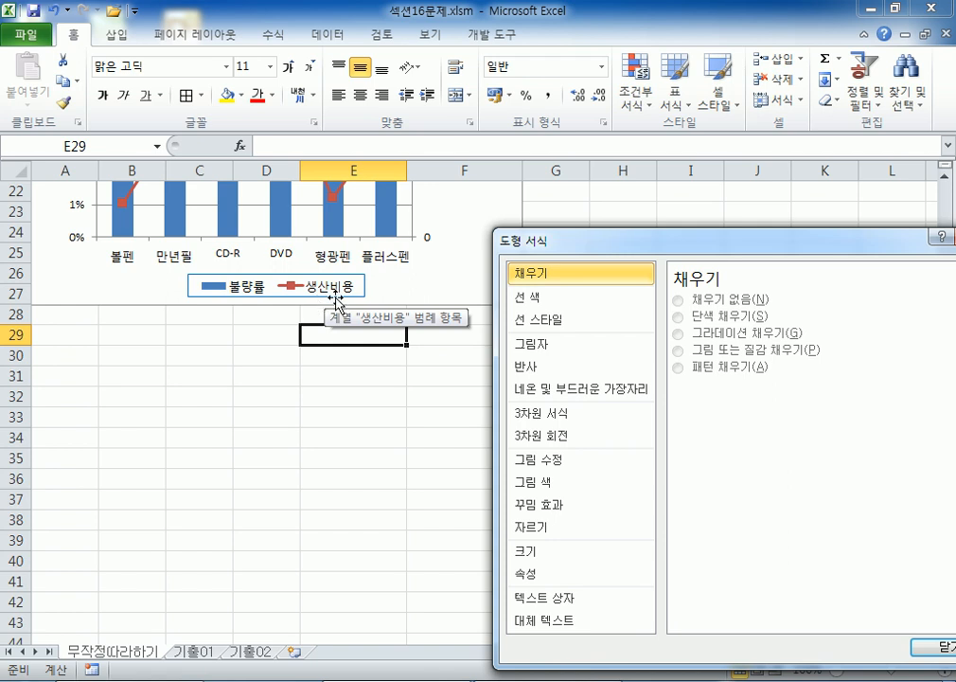
pyautogui.click(360, 284)
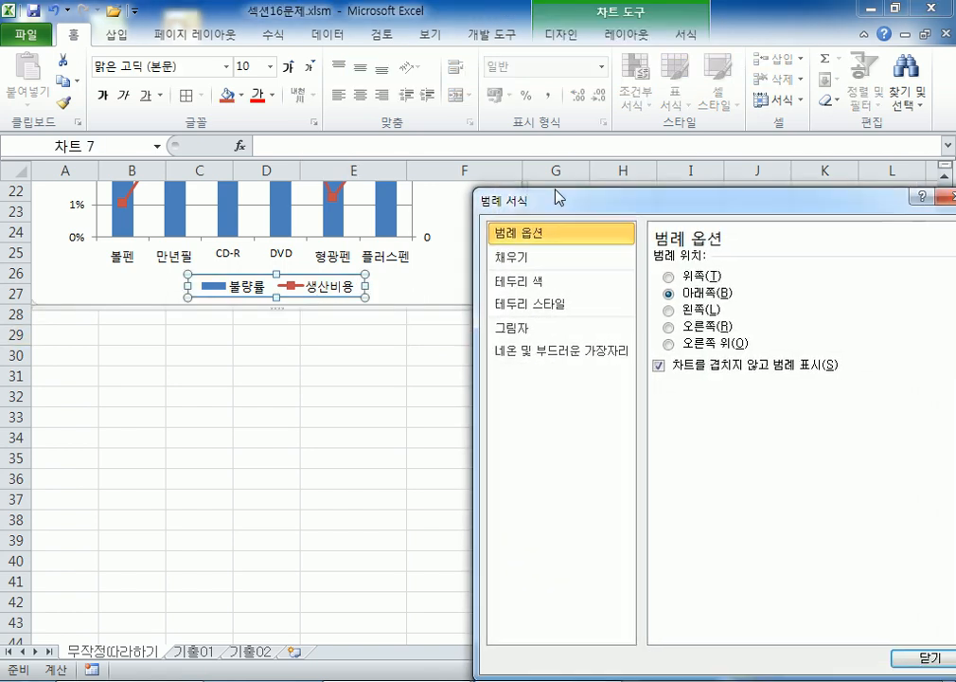
pyautogui.moveTo(594, 216); pyautogui.dragTo(494, 151)
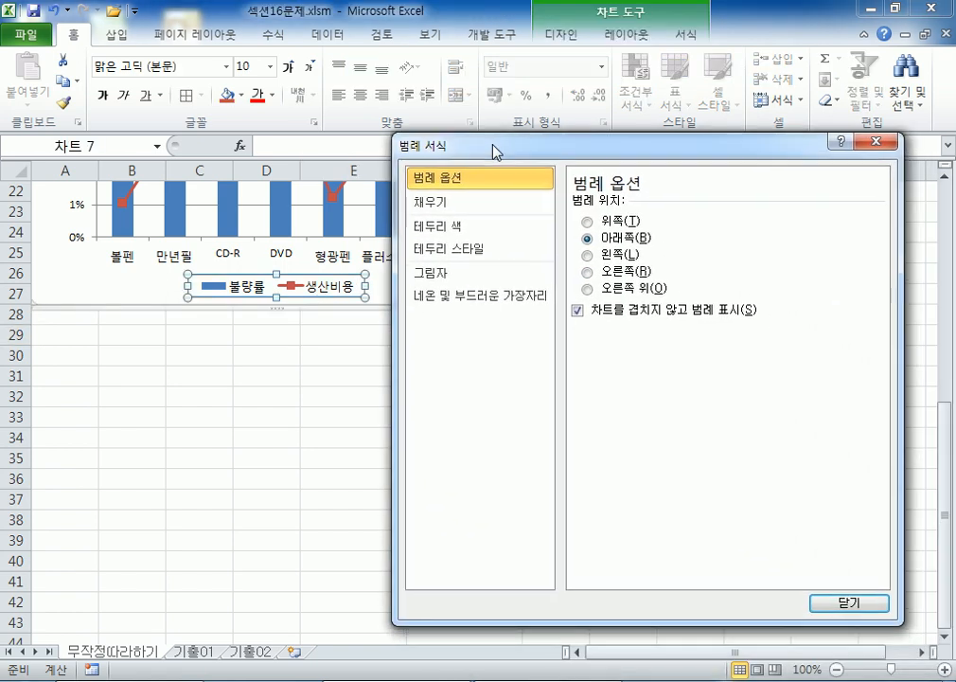
pyautogui.click(872, 143)
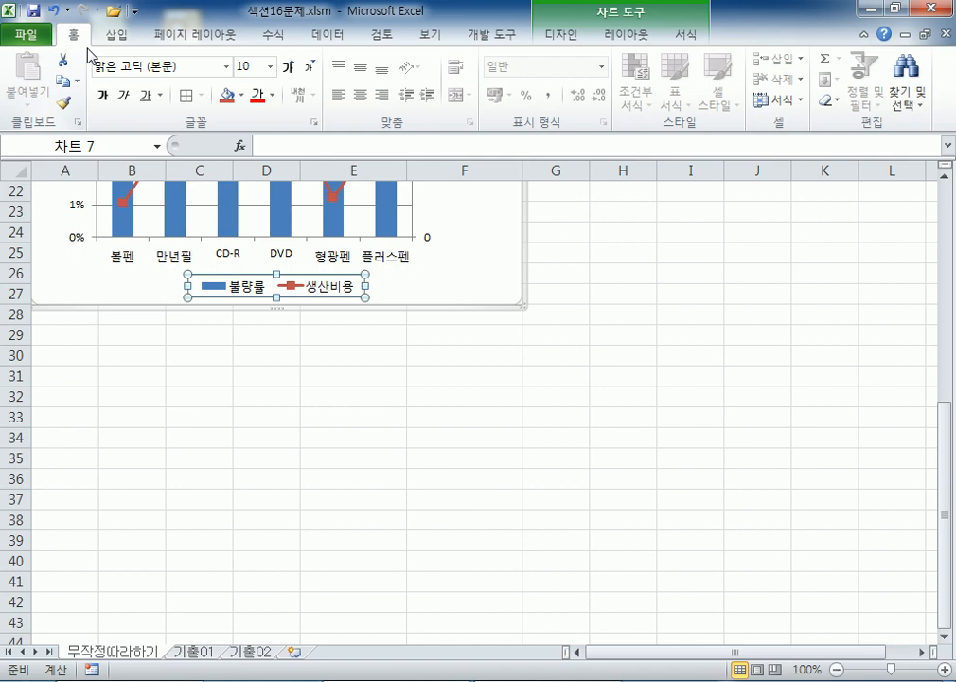
# - Set the font of the selected chart legend to 궁서
pyautogui.click(226, 67)
pyautogui.scroll(-15, 228, 336)
pyautogui.scroll(-14, 228, 339)
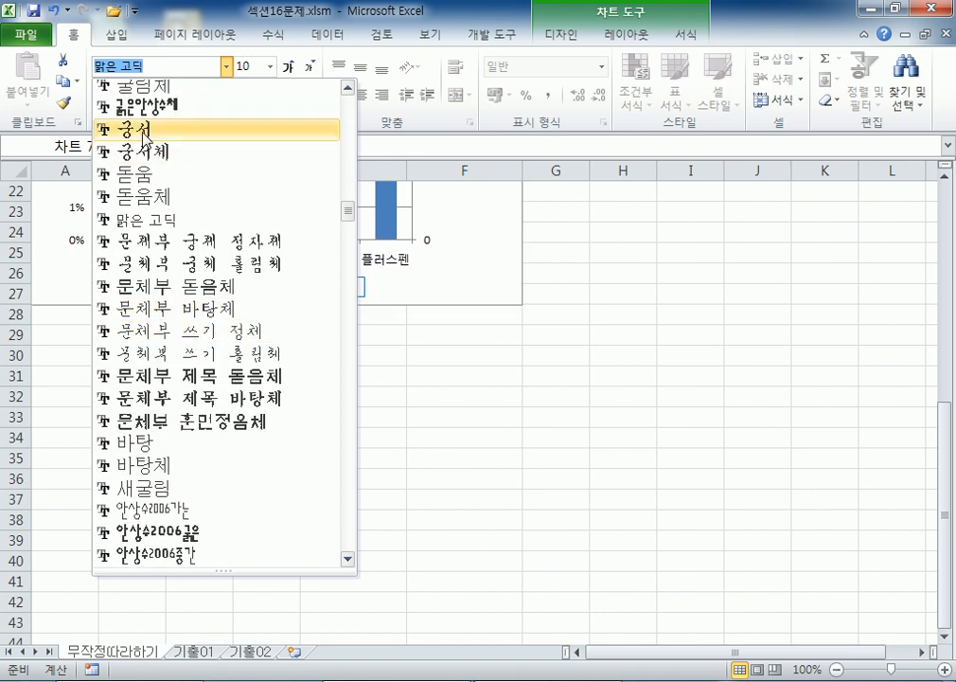
pyautogui.click(144, 132)
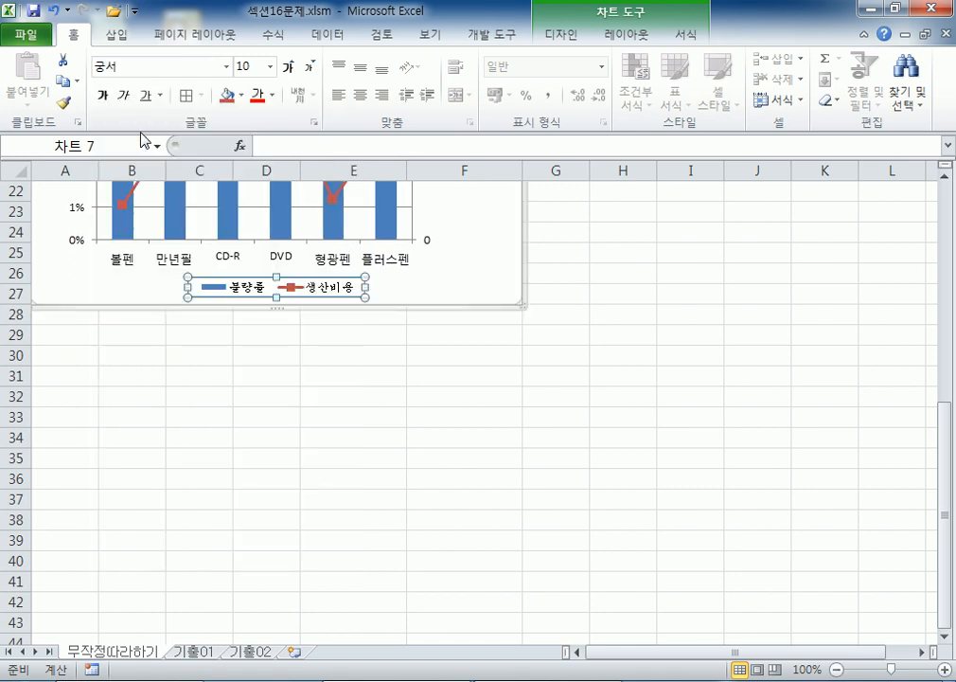
# - Try stepping the legend's font size up and down, and set it to exactly 13 points
pyautogui.click(298, 64)
pyautogui.click(297, 65)
pyautogui.click(298, 64)
pyautogui.click(309, 67)
pyautogui.click(309, 66)
pyautogui.click(291, 67)
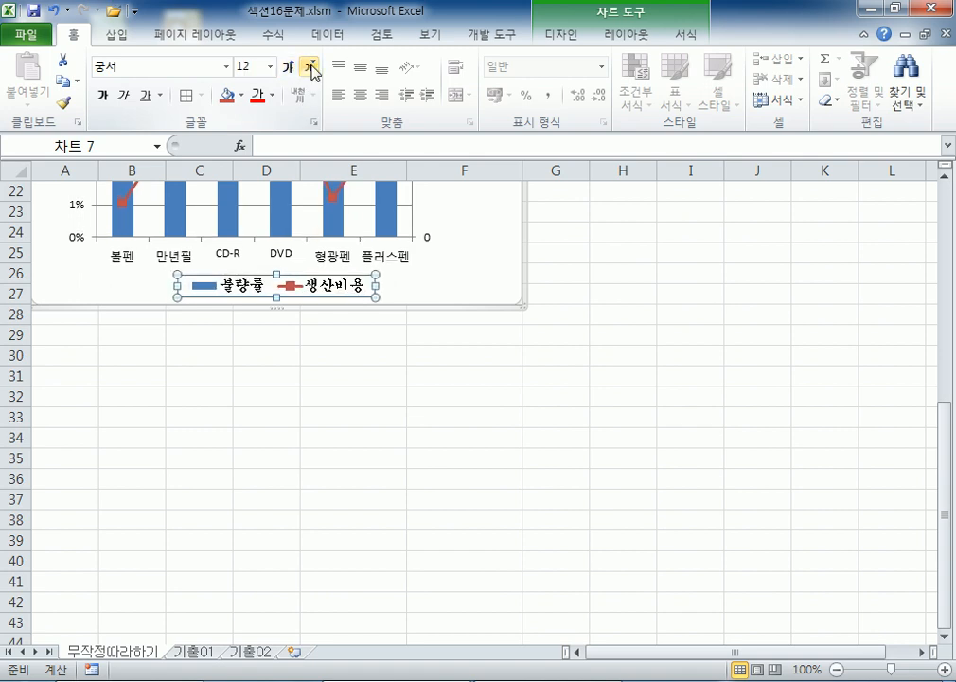
pyautogui.click(309, 68)
pyautogui.click(290, 66)
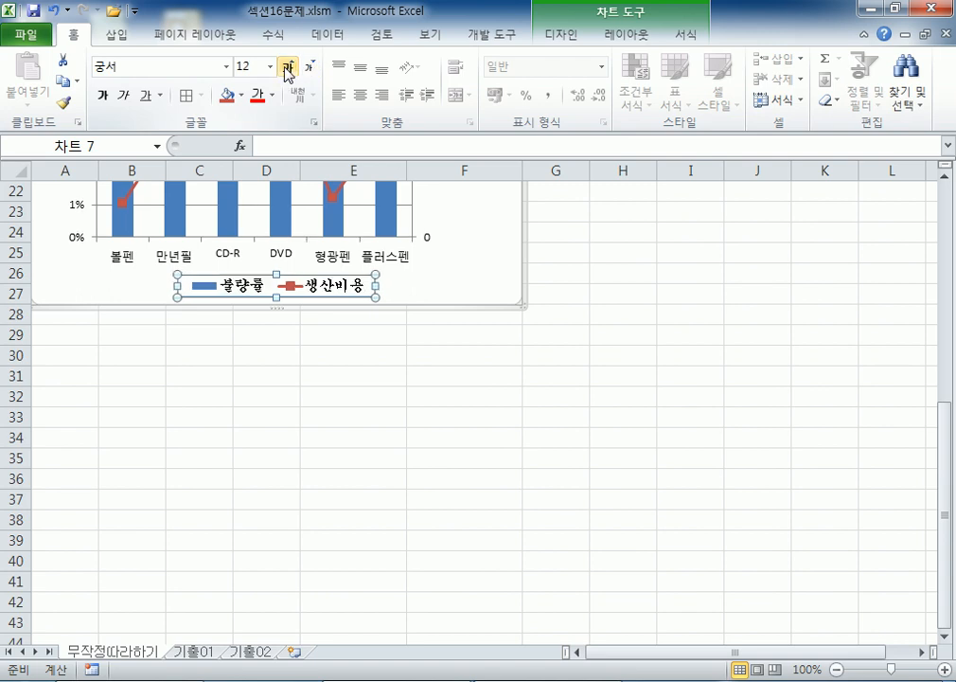
pyautogui.click(257, 66)
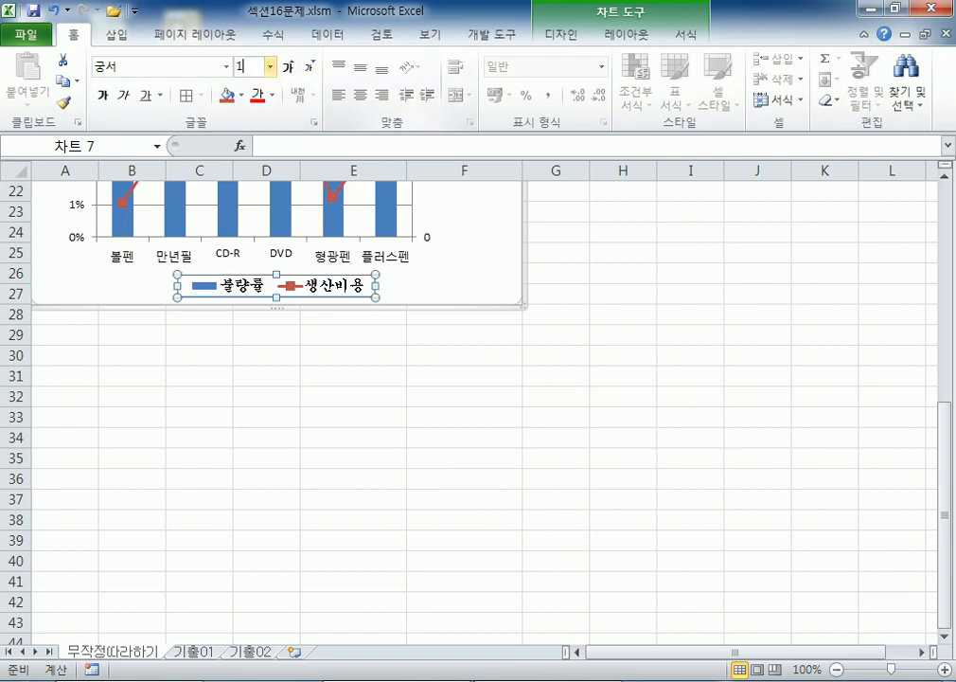
pyautogui.write('13')
pyautogui.press('Return')
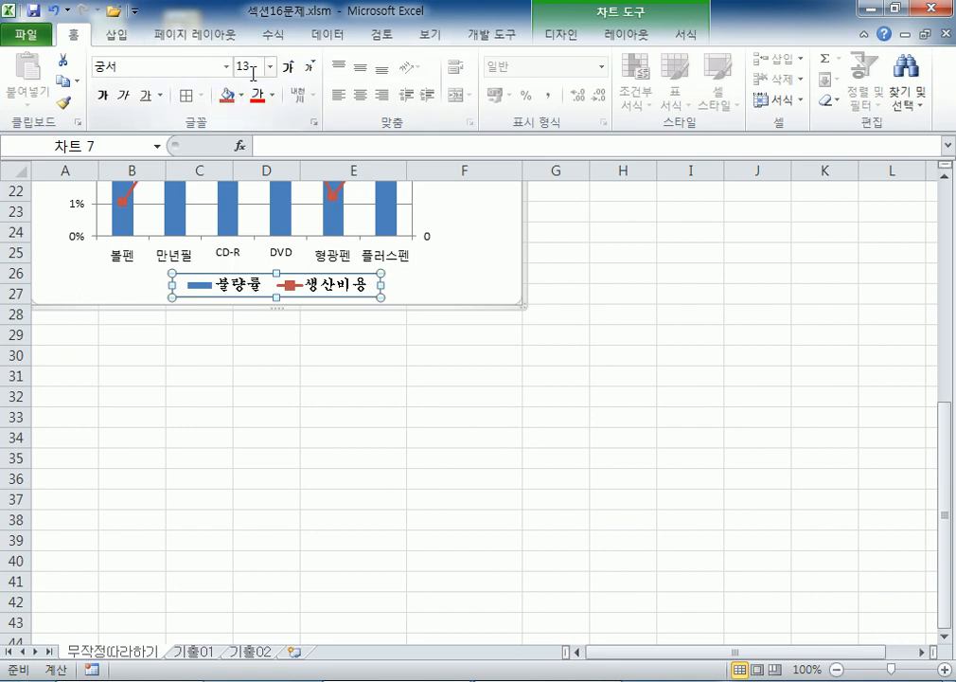
# - Make the legend text bold, testing the style off and on, and deselect the legend
pyautogui.click(100, 96)
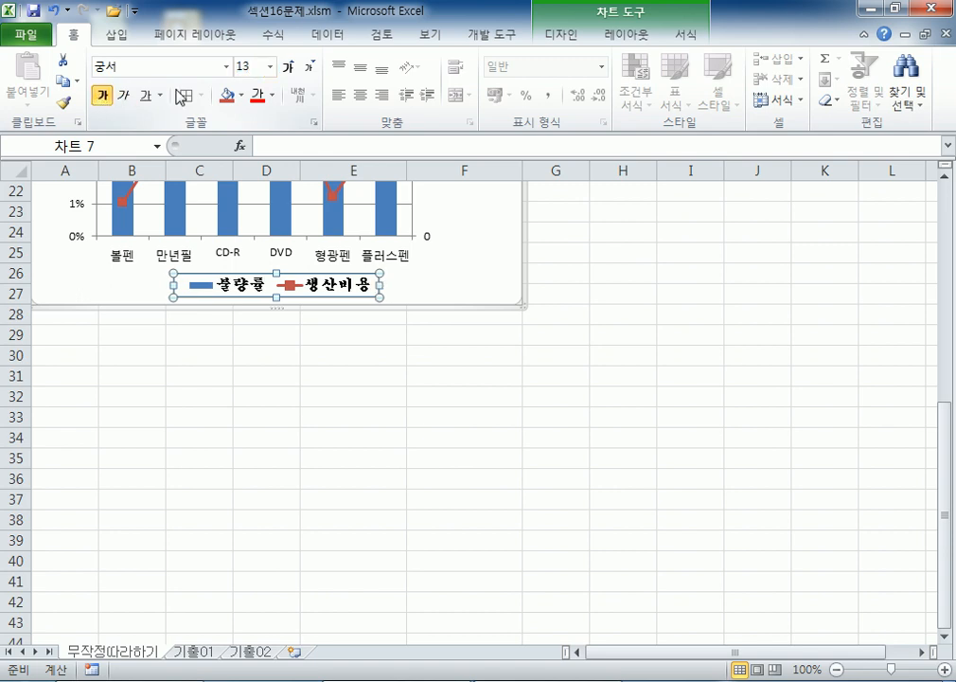
pyautogui.click(105, 95)
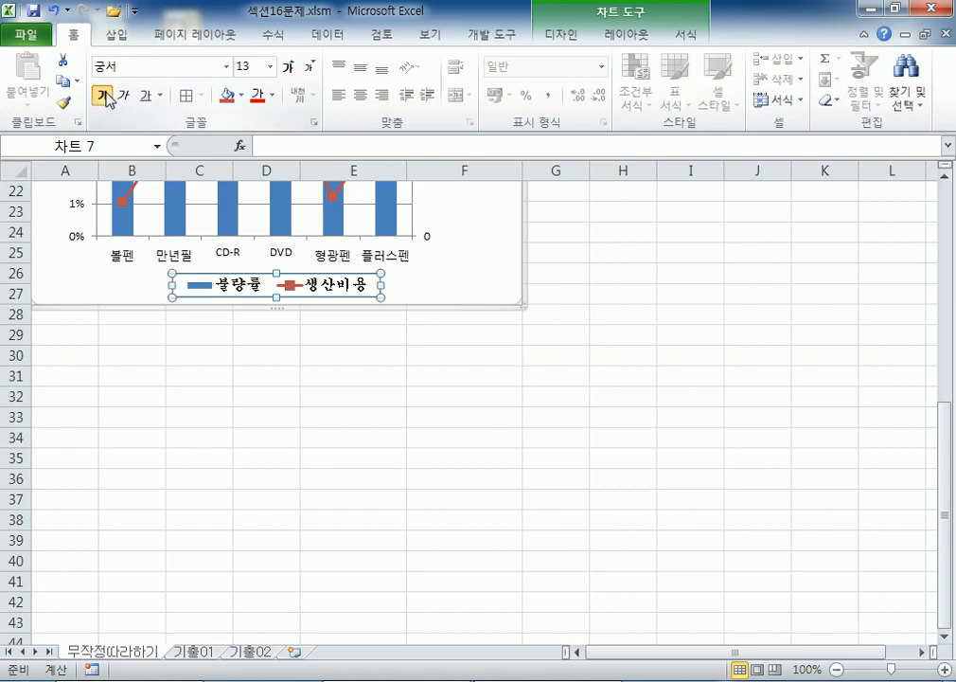
pyautogui.click(105, 94)
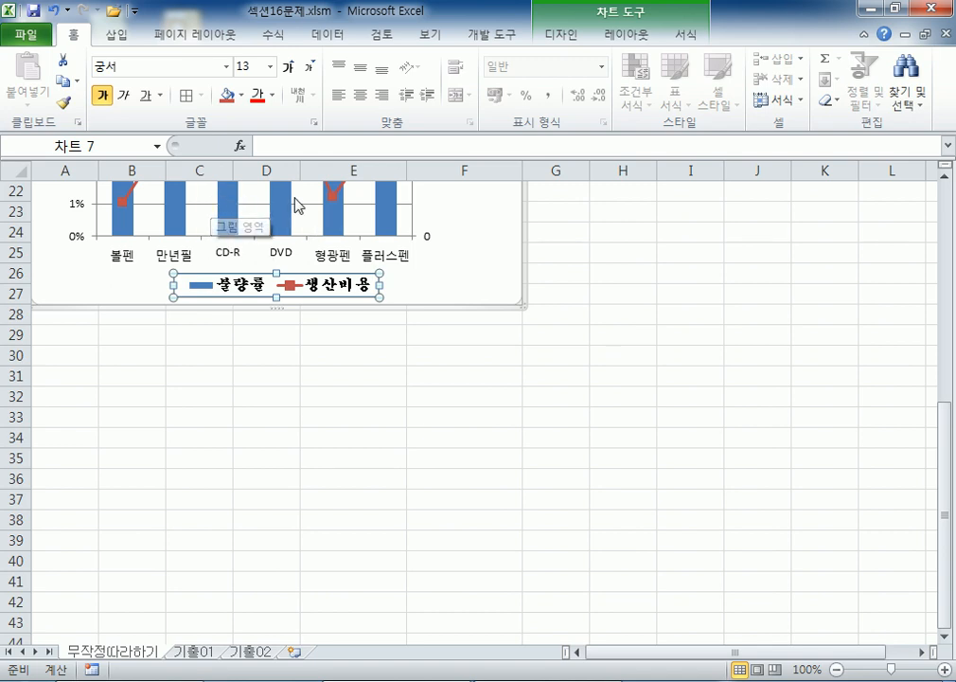
pyautogui.click(528, 276)
# - Try 가운데 data labels on every series of the whole chart, and remove them with 없음
pyautogui.scroll(4, 575, 298)
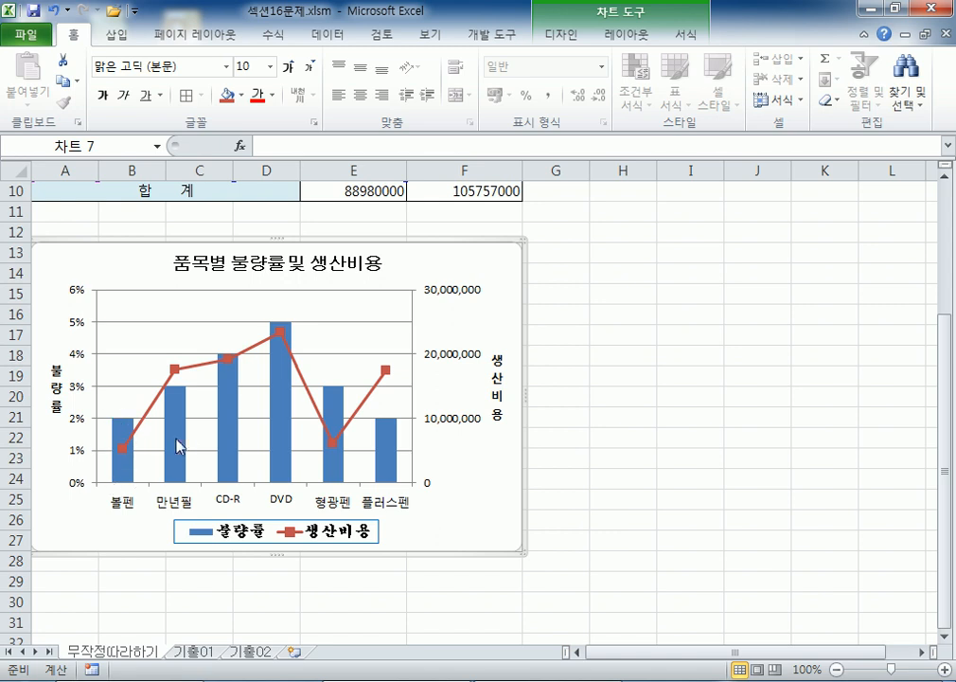
pyautogui.moveTo(181, 445)
pyautogui.click(629, 34)
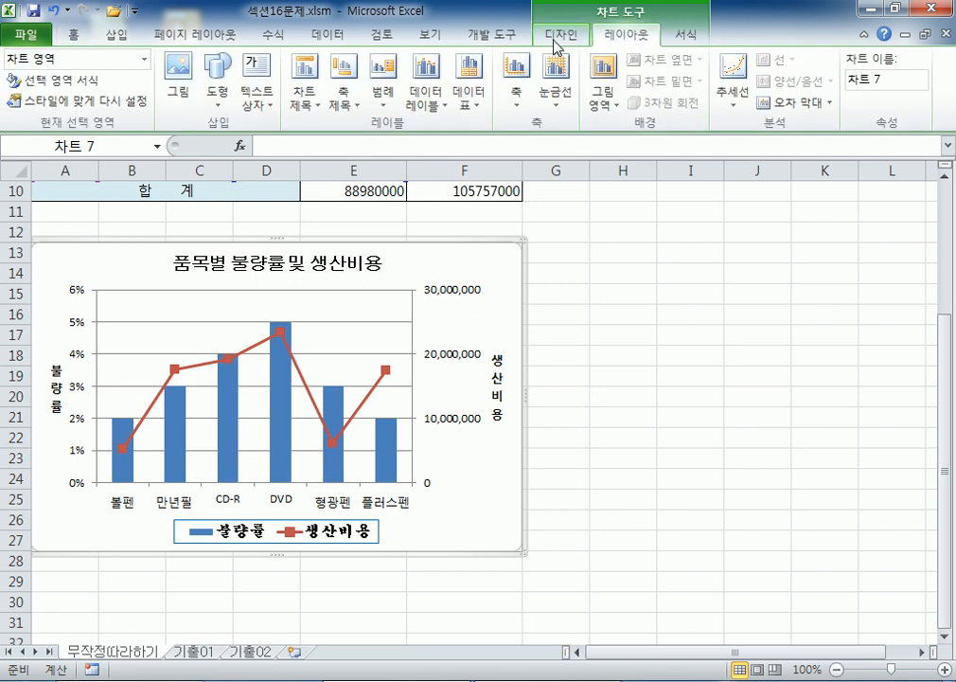
pyautogui.click(434, 113)
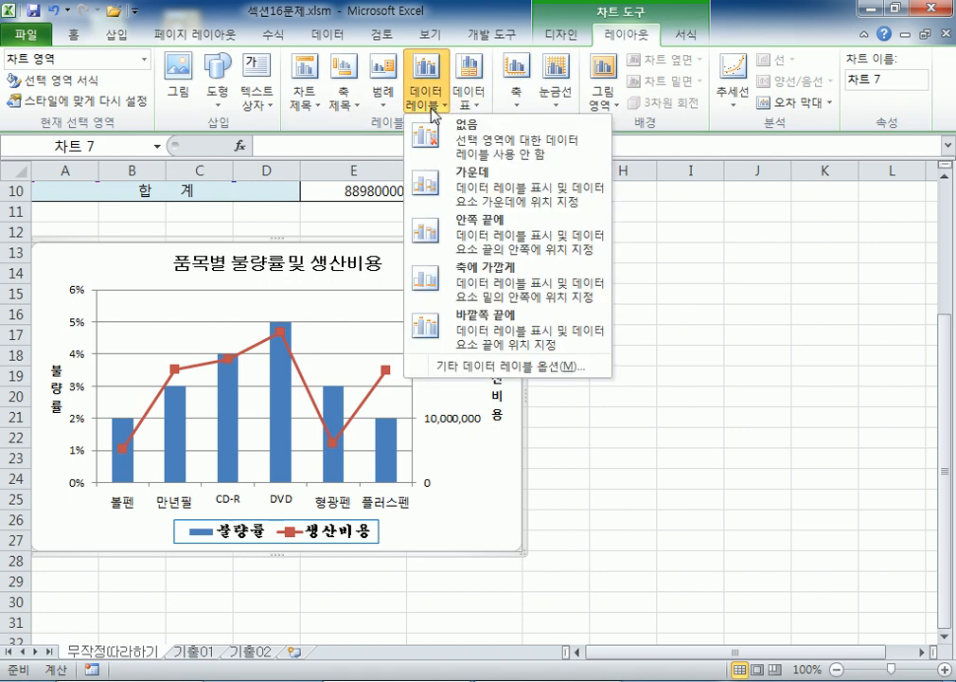
pyautogui.click(480, 190)
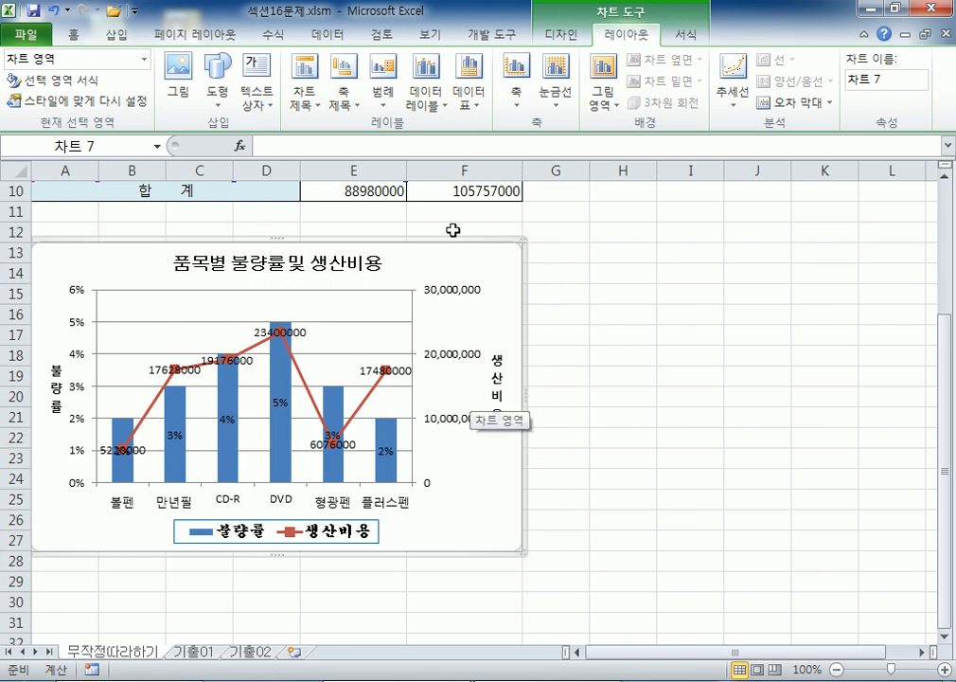
pyautogui.click(428, 104)
pyautogui.click(492, 131)
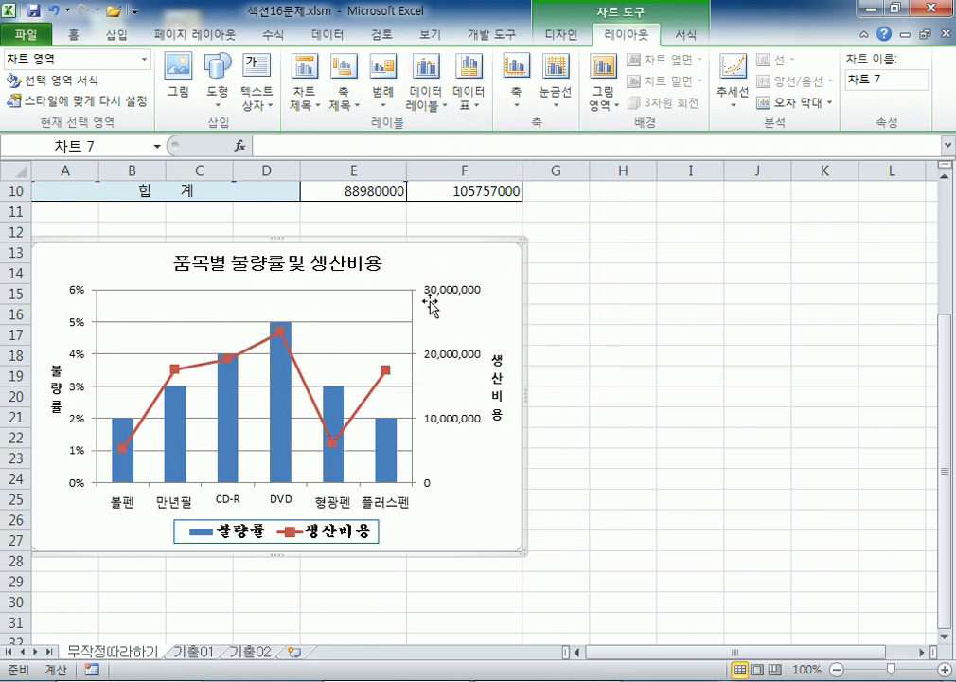
# - Try 가운데 data labels on only the 불량률 column series, and remove them with 없음
pyautogui.click(282, 466)
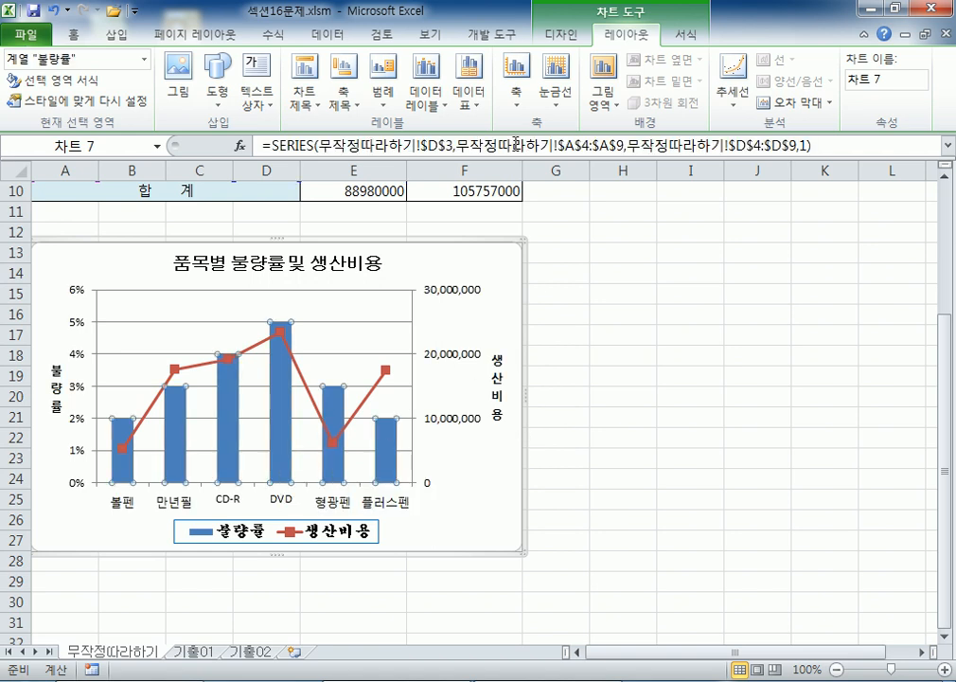
pyautogui.click(443, 108)
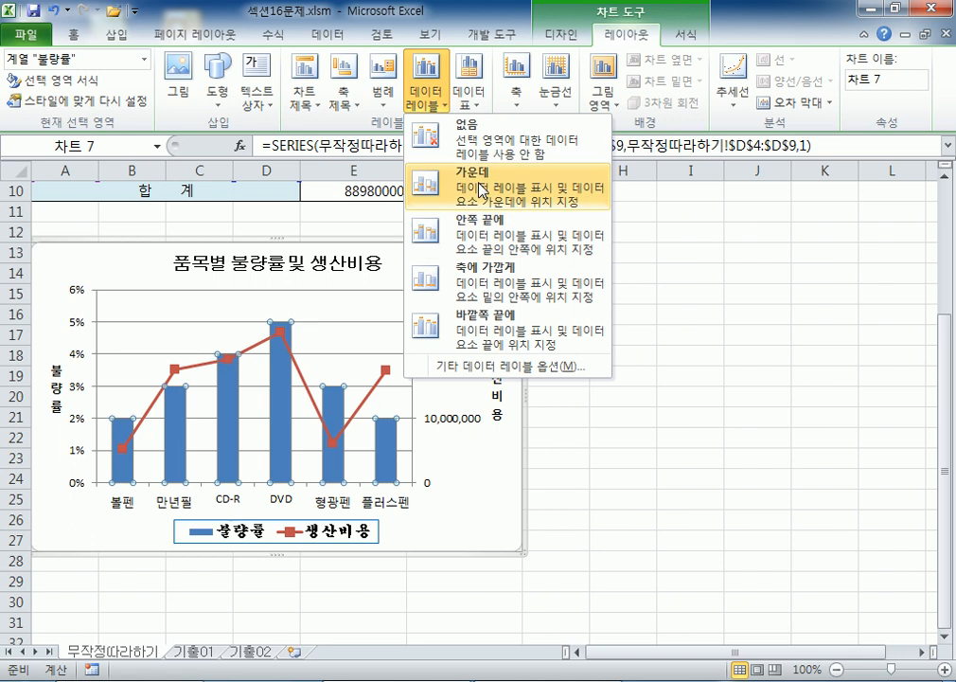
pyautogui.click(384, 186)
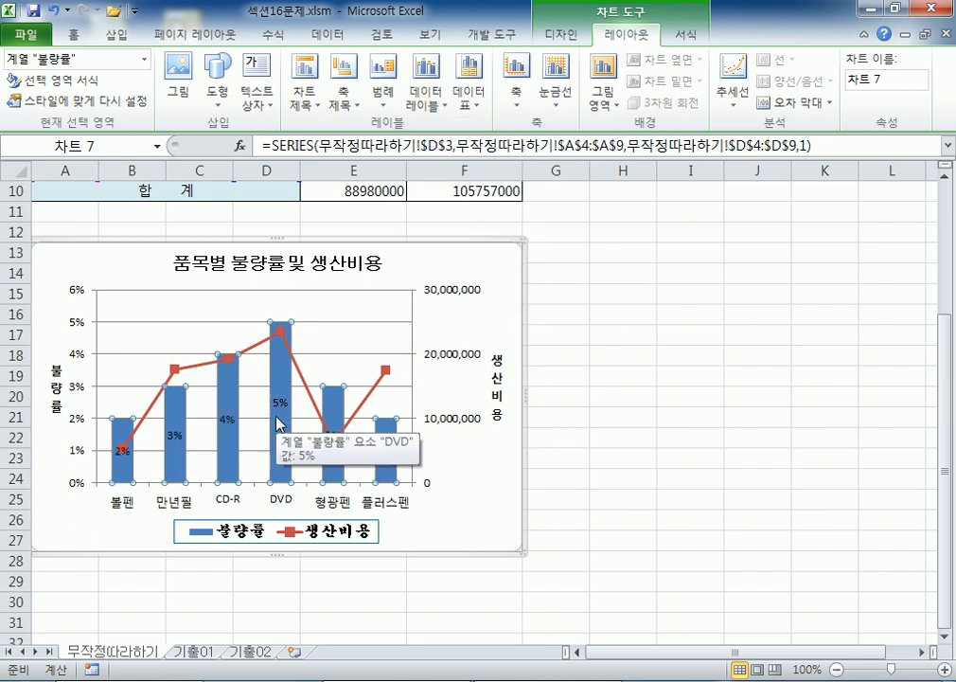
pyautogui.click(426, 95)
pyautogui.click(448, 140)
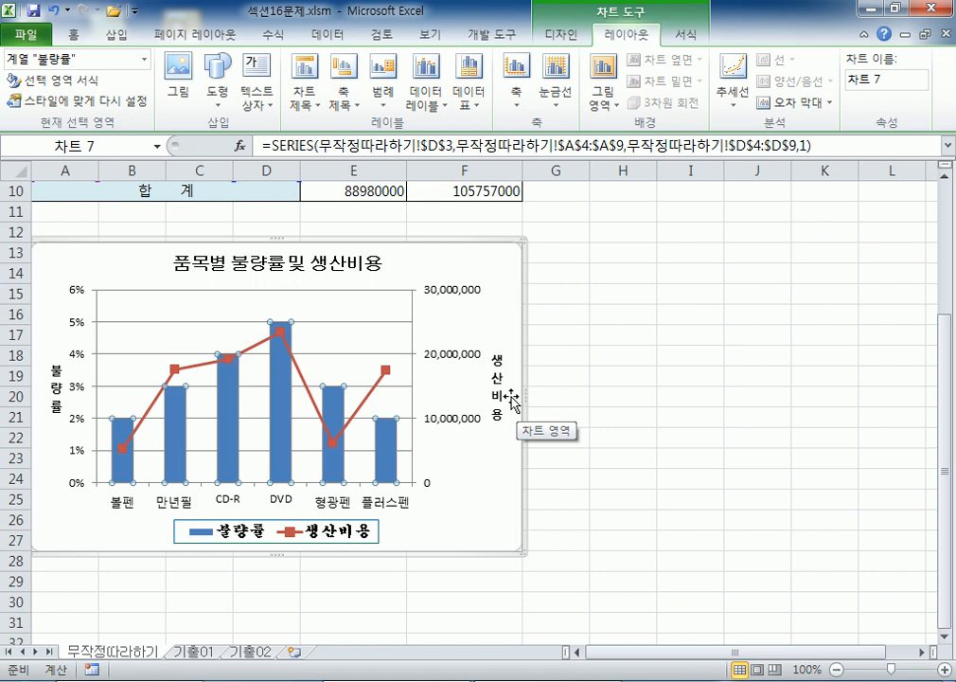
# - Add data labels to the 불량률 column series in the 바깥쪽 끝에 position
pyautogui.click(470, 318)
pyautogui.click(282, 385)
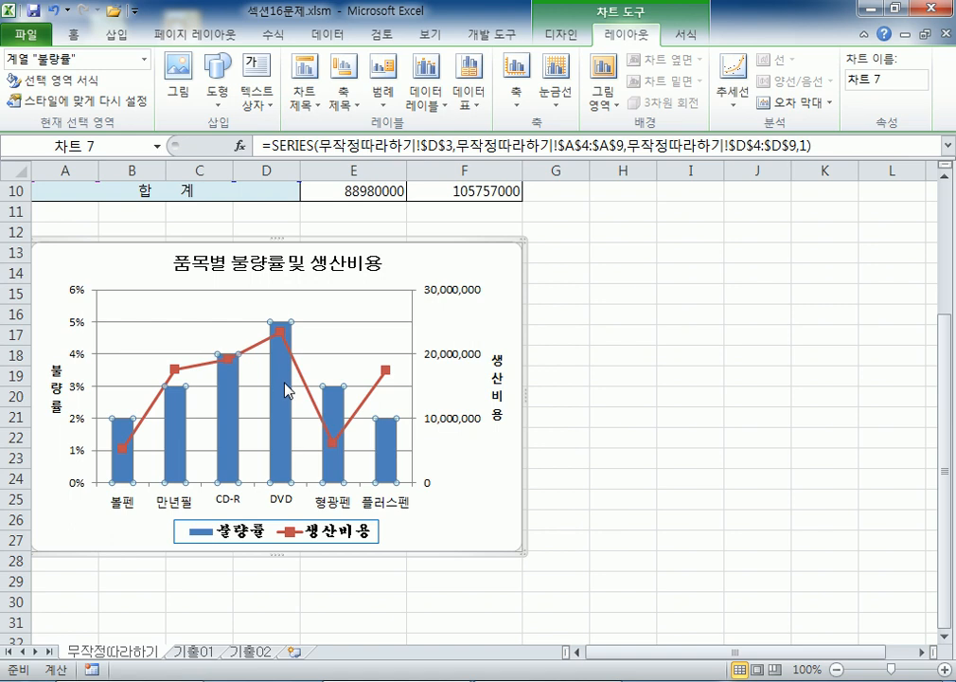
pyautogui.moveTo(288, 357)
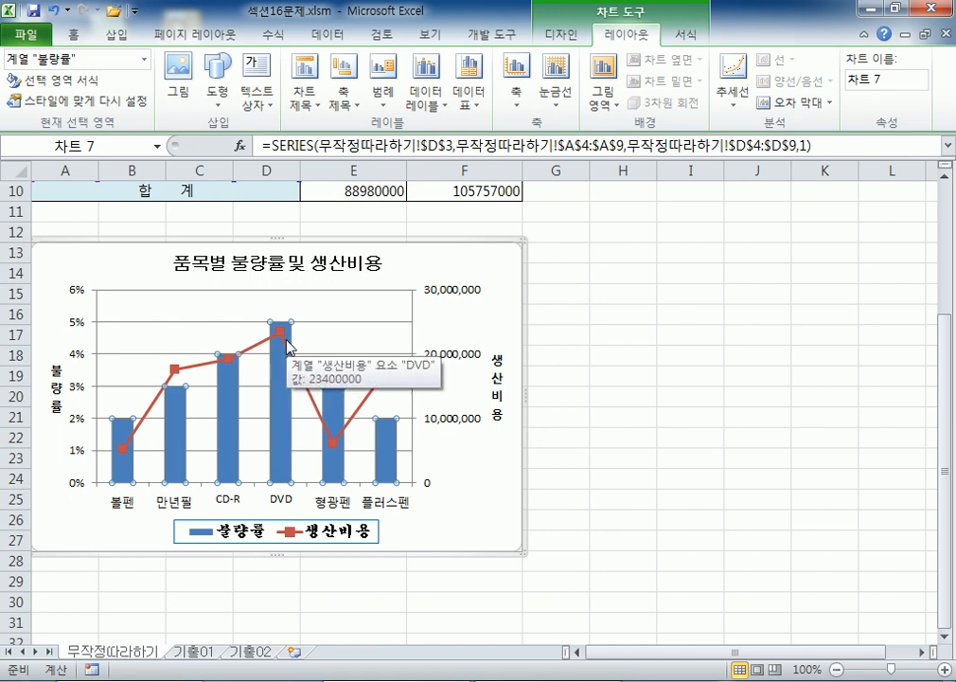
pyautogui.click(431, 81)
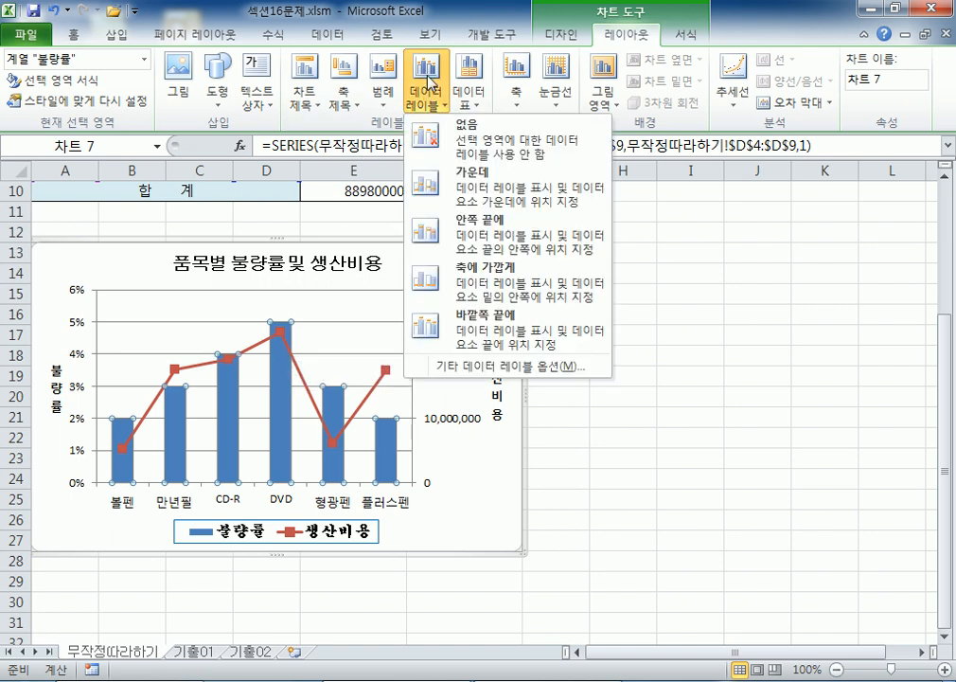
pyautogui.click(464, 327)
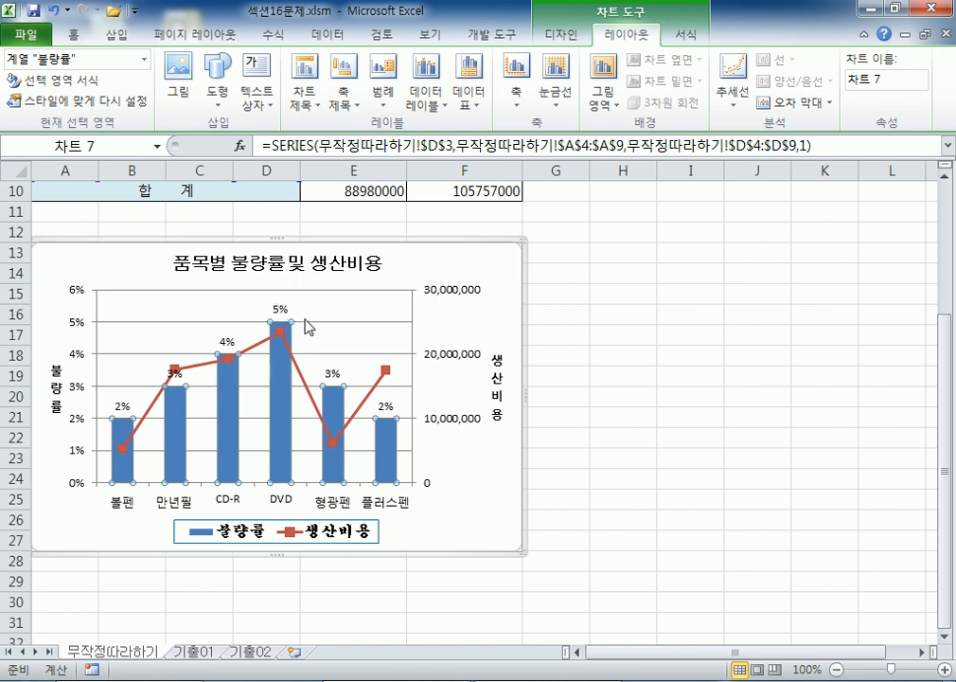
# - Set the 생산비용 series' line width to 4 pt and turn on 완만한 선 in its 선 스타일 settings
pyautogui.moveTo(296, 344)
pyautogui.moveTo(284, 398)
pyautogui.doubleClick(307, 388)
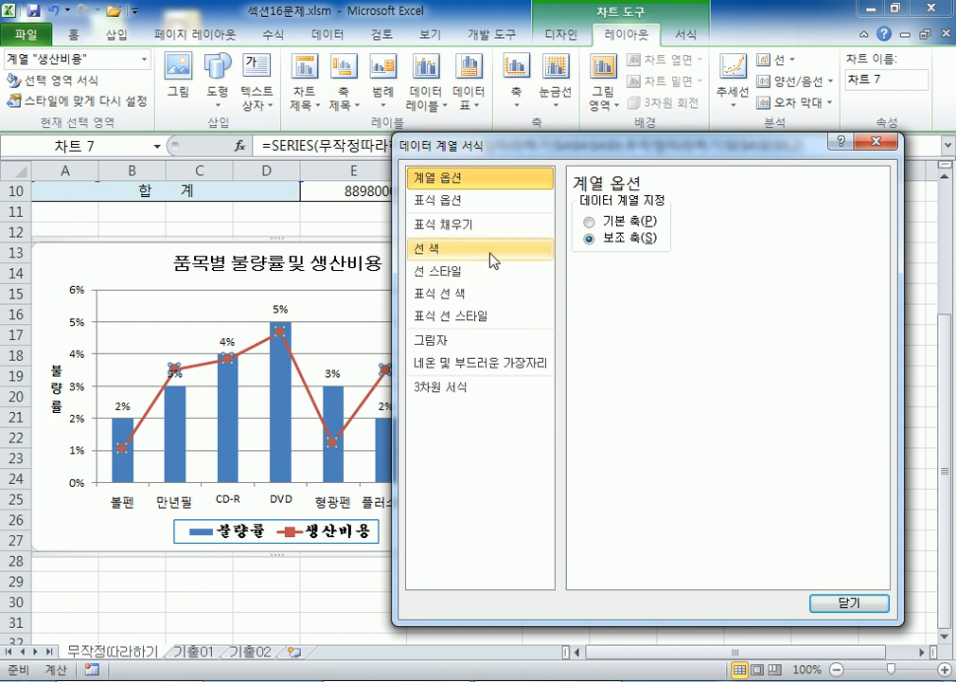
pyautogui.moveTo(498, 156); pyautogui.dragTo(584, 109)
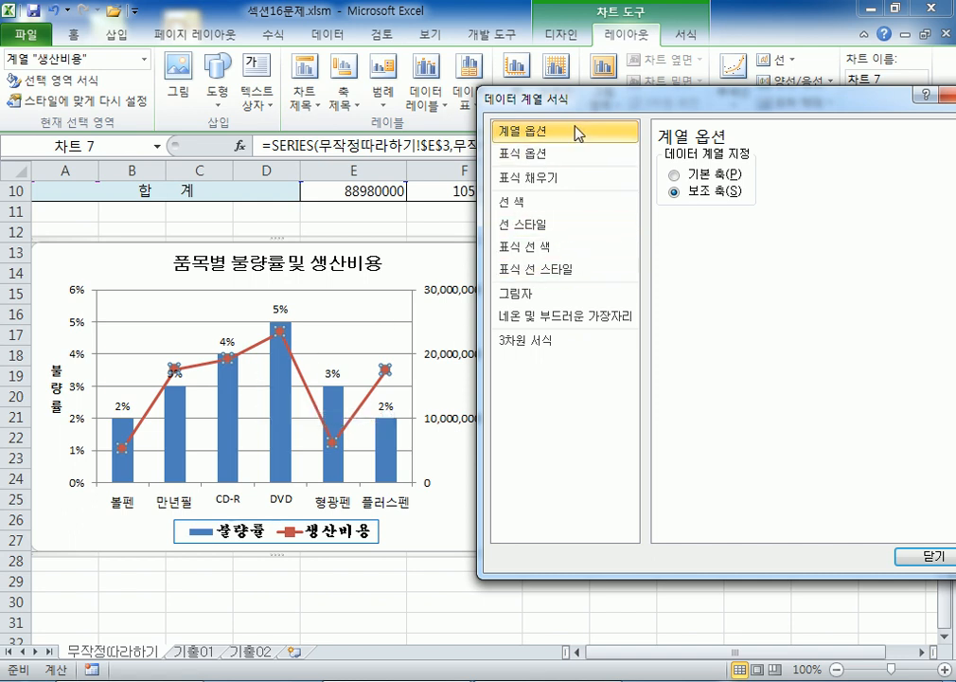
pyautogui.moveTo(612, 106); pyautogui.dragTo(589, 96)
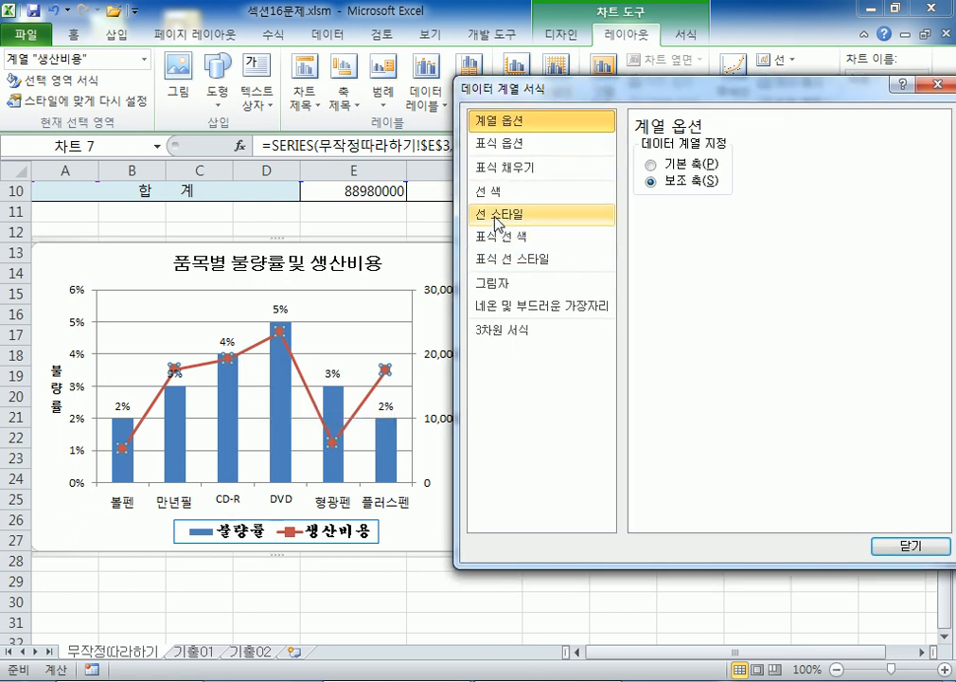
pyautogui.click(503, 214)
pyautogui.click(787, 142)
pyautogui.click(787, 142)
pyautogui.click(787, 142)
pyautogui.click(787, 142)
pyautogui.click(787, 142)
pyautogui.click(786, 142)
pyautogui.click(787, 142)
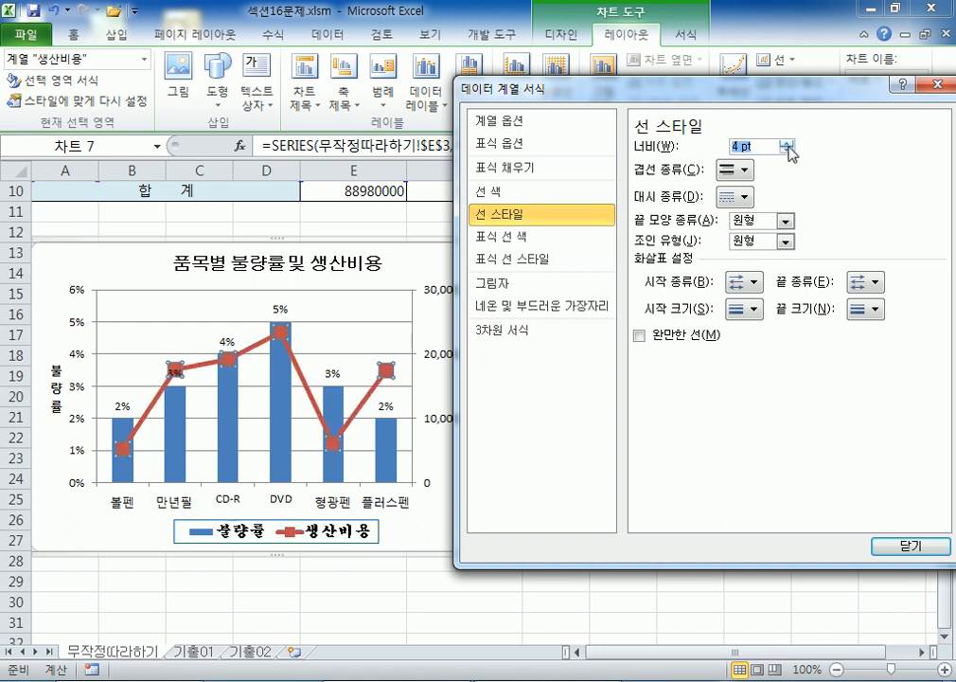
pyautogui.click(642, 336)
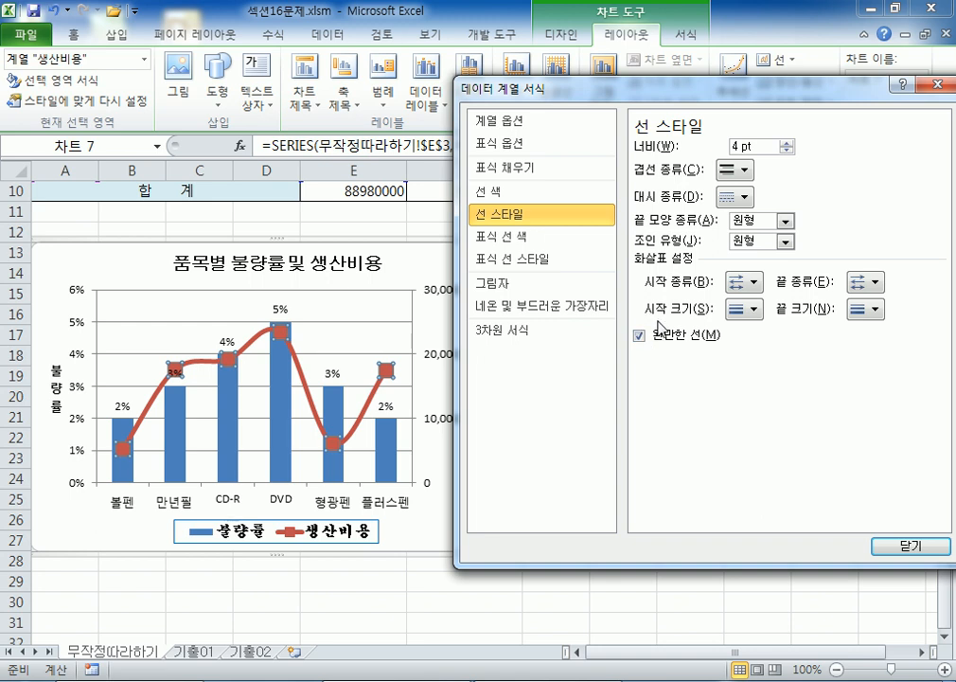
# - Set the 생산비용 series' 실선 colour to the standard orange, close its format settings and deselect the series
pyautogui.click(494, 190)
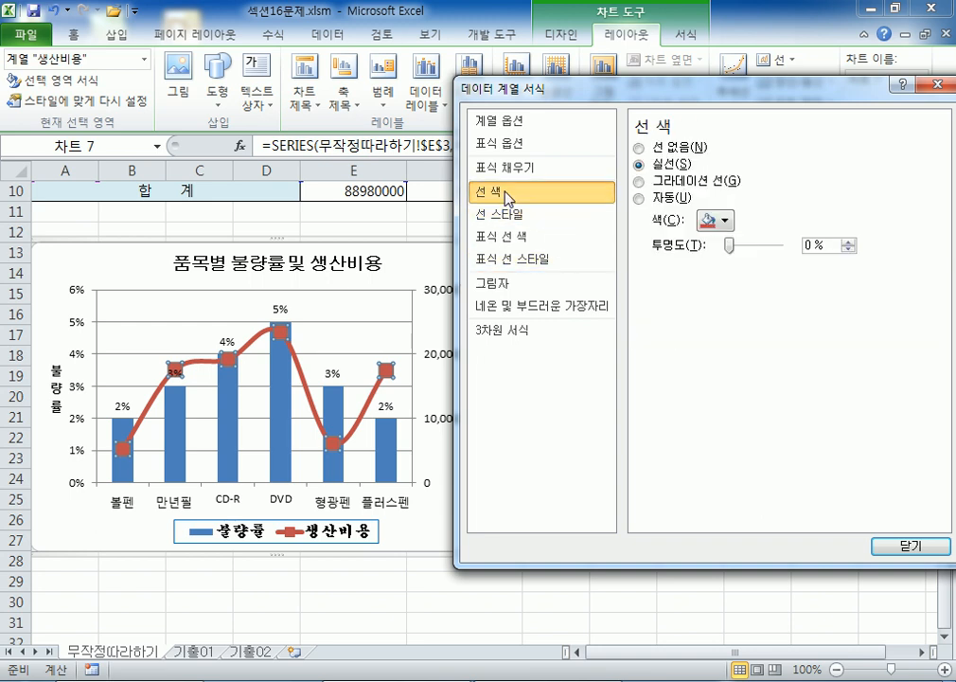
pyautogui.click(725, 221)
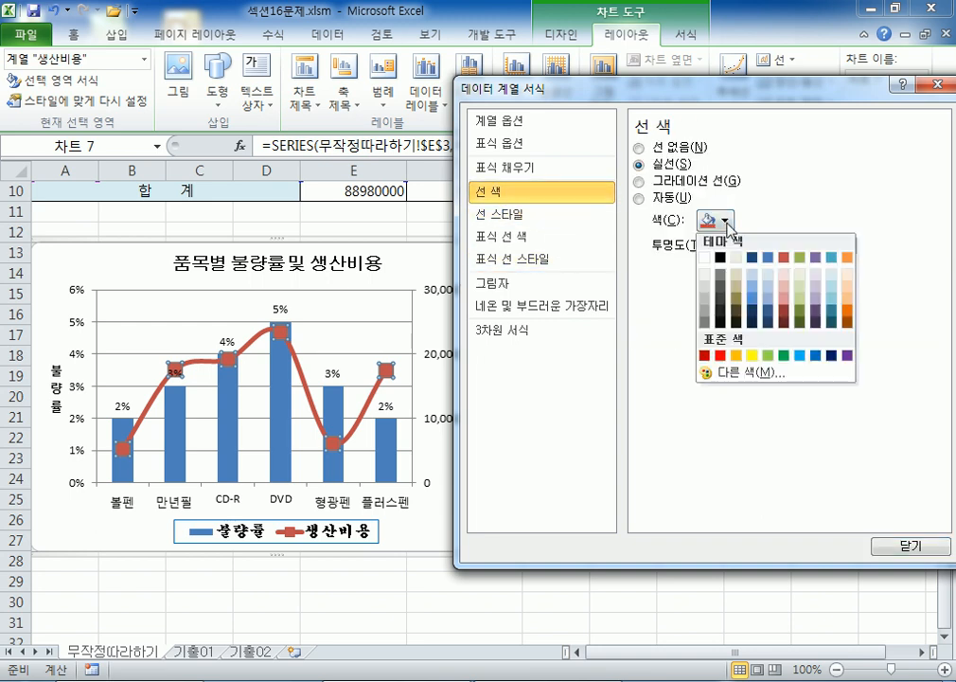
pyautogui.click(737, 356)
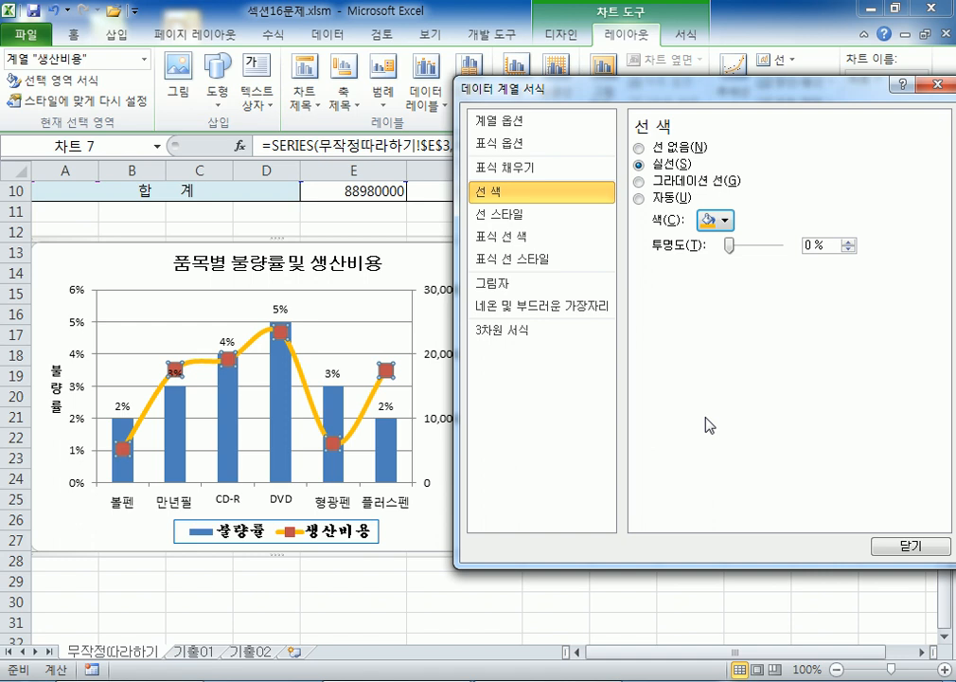
pyautogui.click(937, 84)
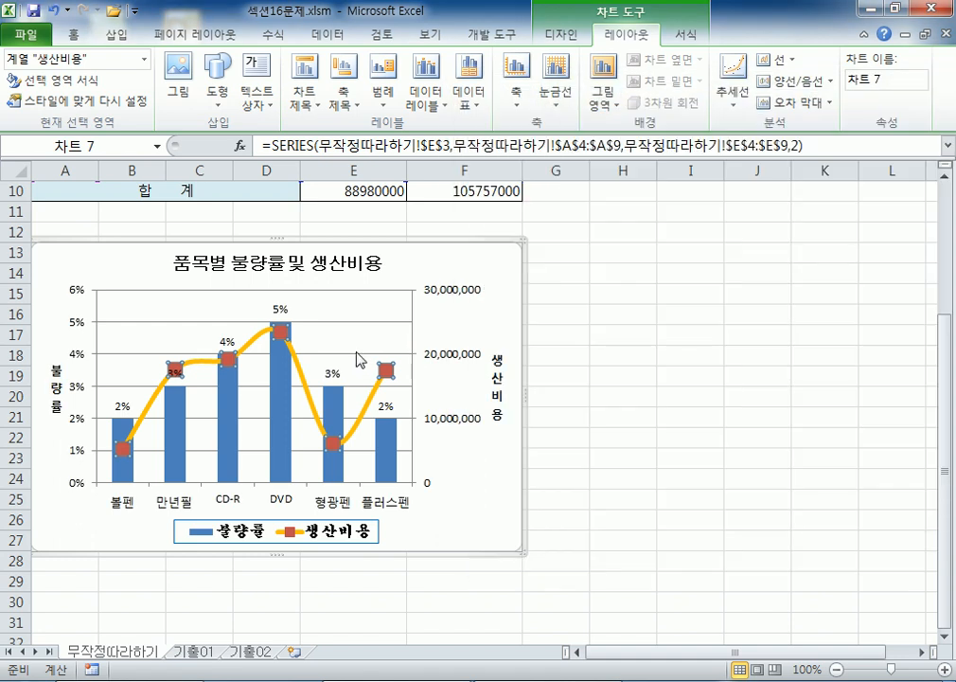
pyautogui.click(451, 326)
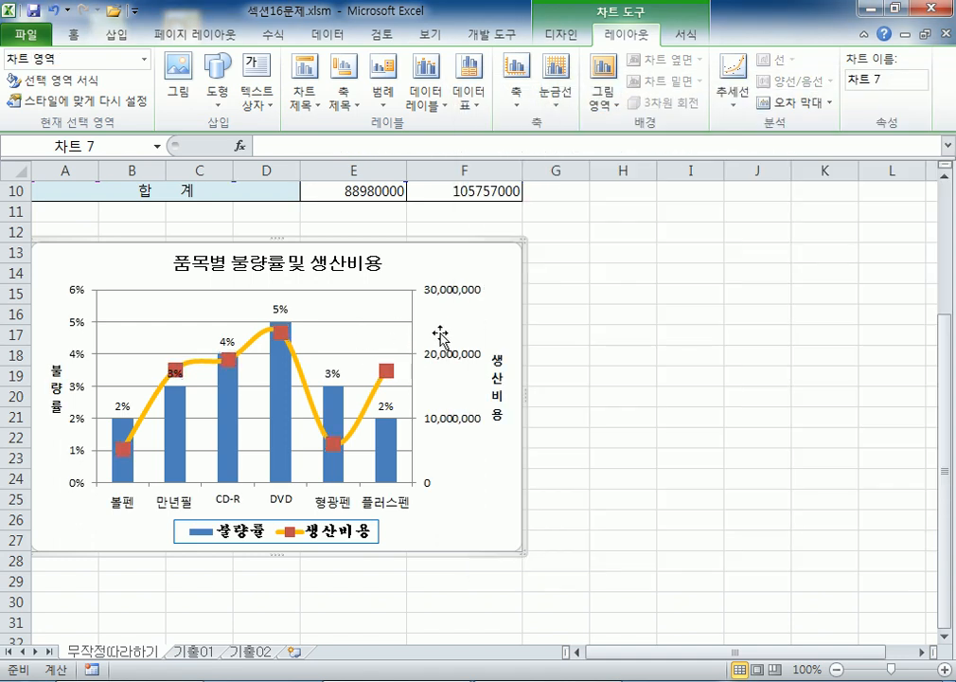
# - Reopen the 생산비용 series' format settings and review its 선 스타일 options
pyautogui.doubleClick(303, 387)
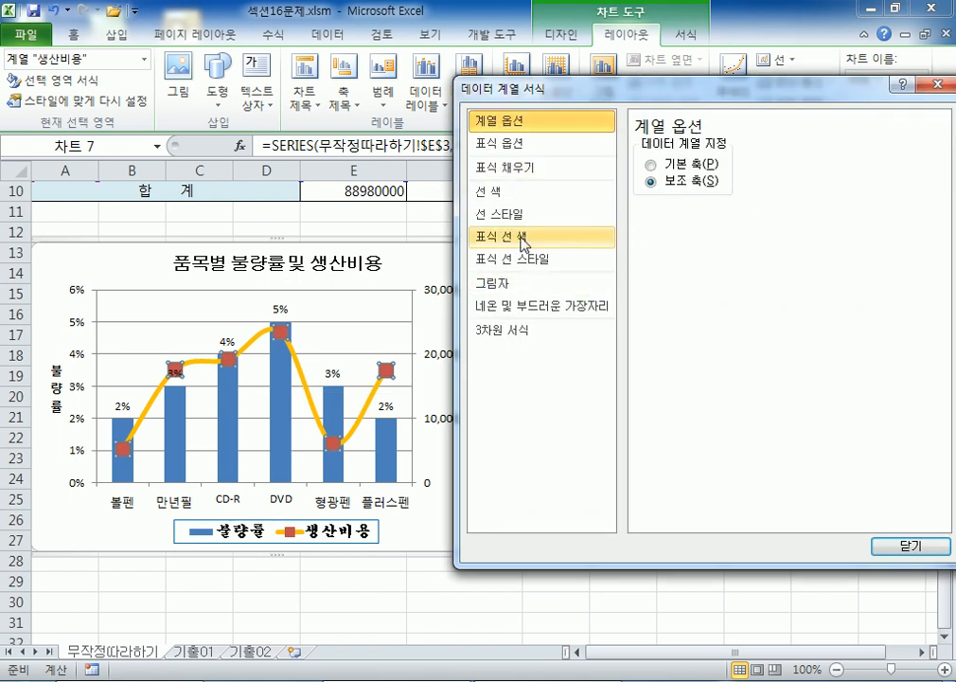
pyautogui.click(504, 212)
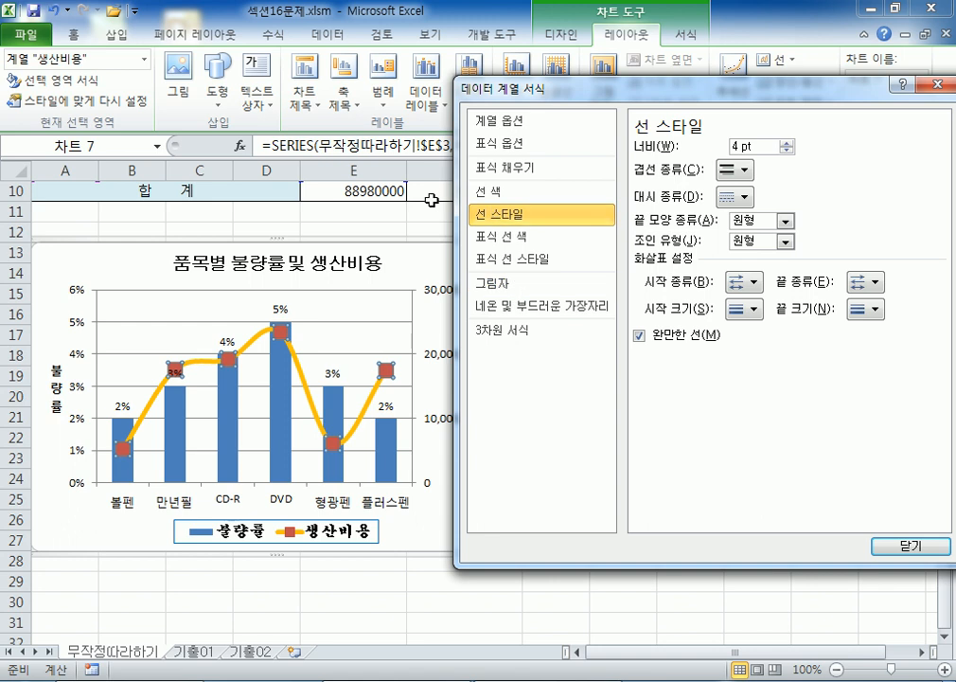
pyautogui.click(565, 36)
pyautogui.moveTo(597, 95); pyautogui.dragTo(603, 183)
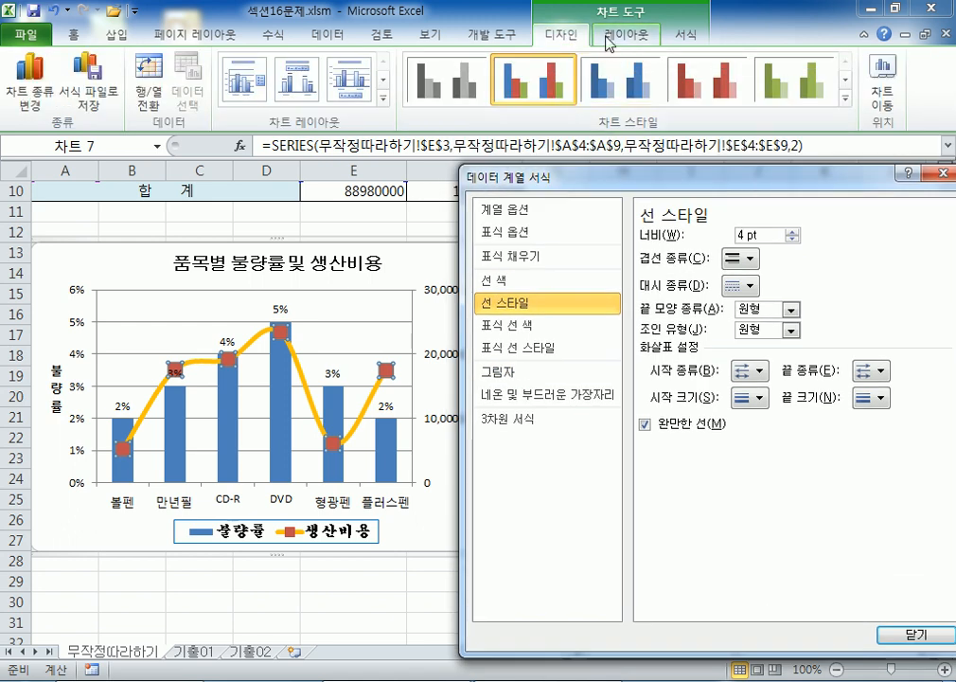
pyautogui.click(623, 36)
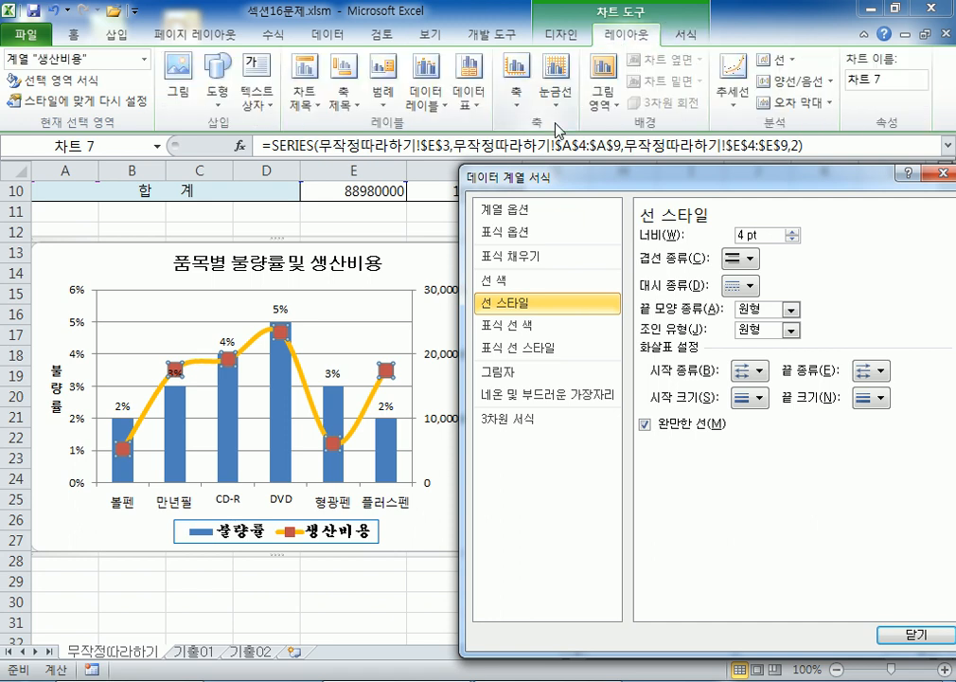
pyautogui.moveTo(512, 182)
pyautogui.mouseDown()
pyautogui.moveTo(466, 118)
pyautogui.moveTo(518, 194)
pyautogui.mouseUp()
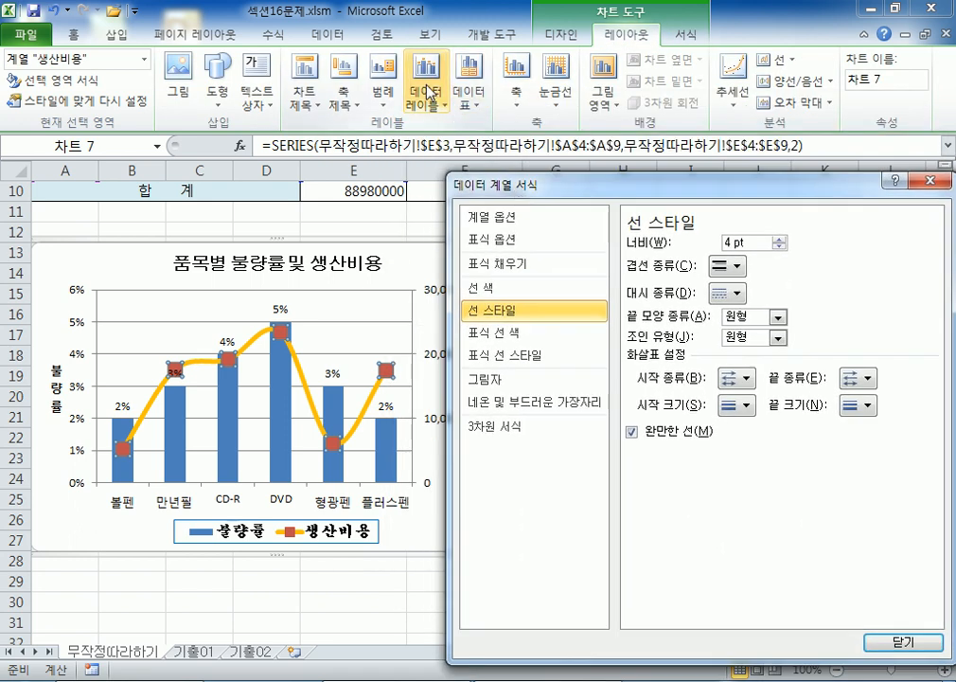
pyautogui.moveTo(607, 182); pyautogui.dragTo(569, 142)
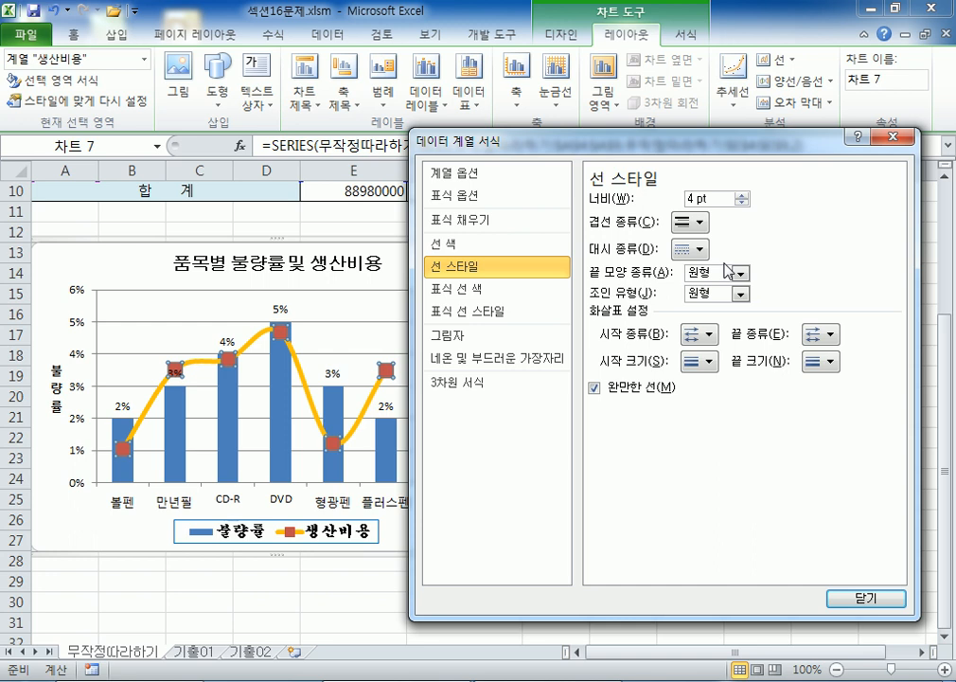
pyautogui.moveTo(633, 140); pyautogui.dragTo(697, 110)
pyautogui.moveTo(615, 113); pyautogui.dragTo(724, 141)
# - Turn on 둥근 모서리 in the chart area's 테두리 스타일 settings and deselect the chart
pyautogui.click(509, 254)
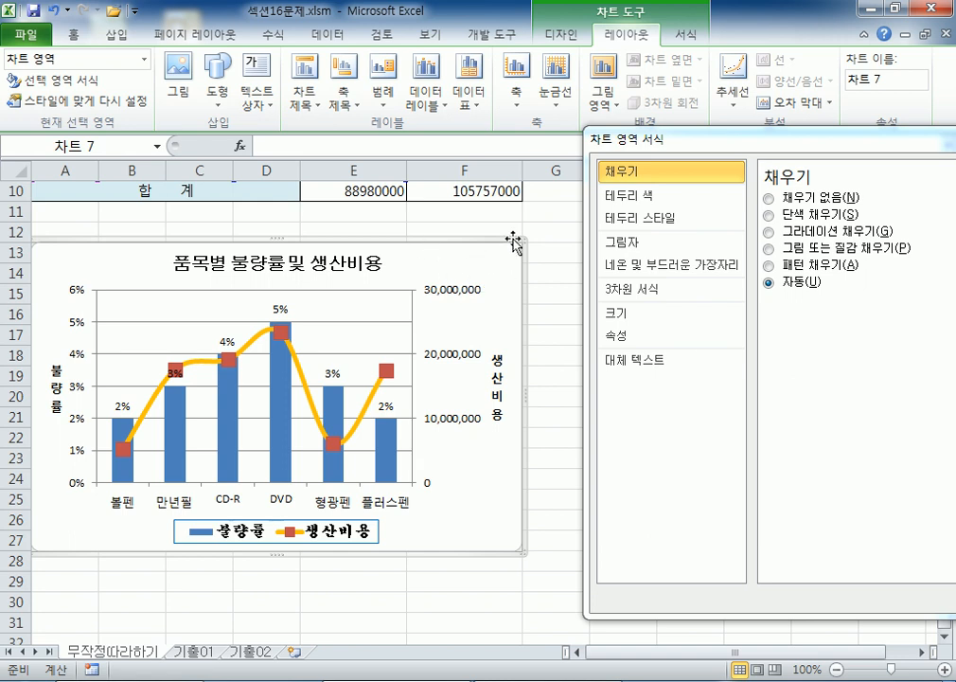
pyautogui.moveTo(660, 139); pyautogui.dragTo(497, 75)
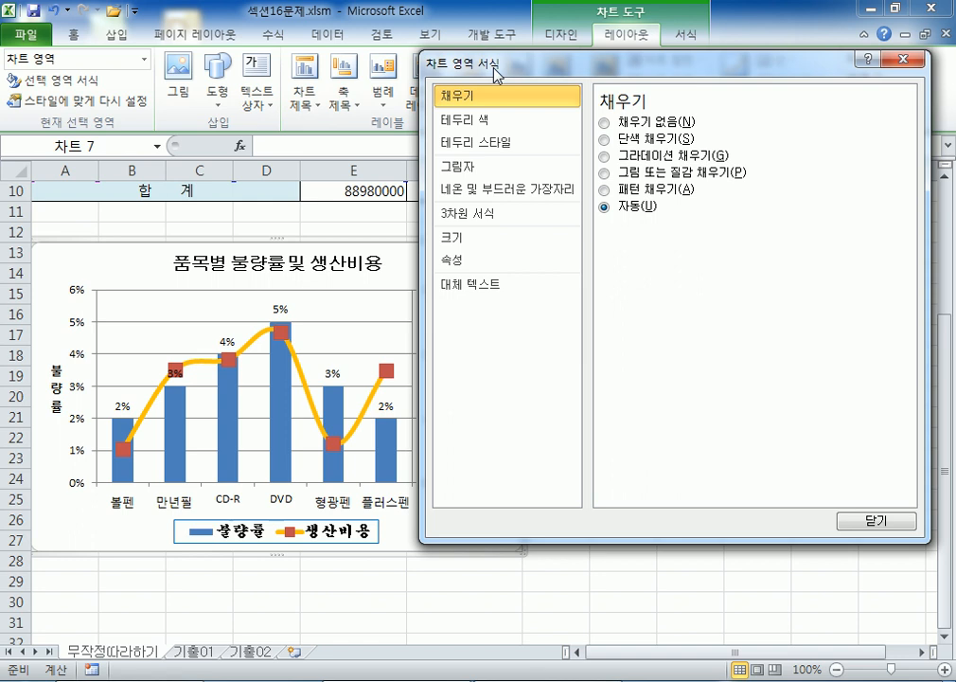
pyautogui.click(857, 521)
pyautogui.doubleClick(455, 257)
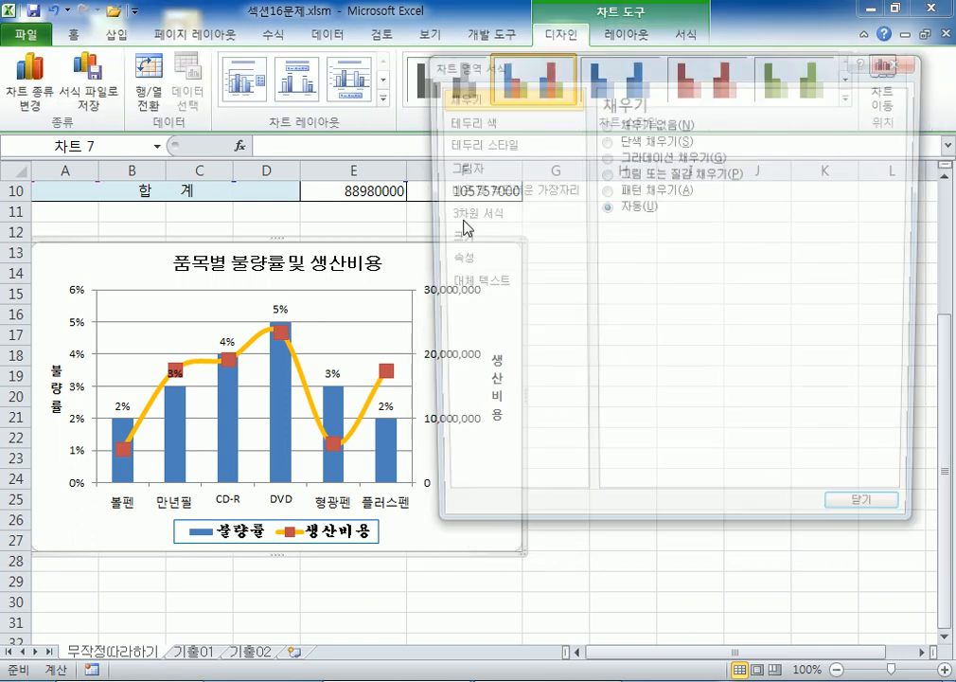
pyautogui.moveTo(459, 76); pyautogui.dragTo(571, 107)
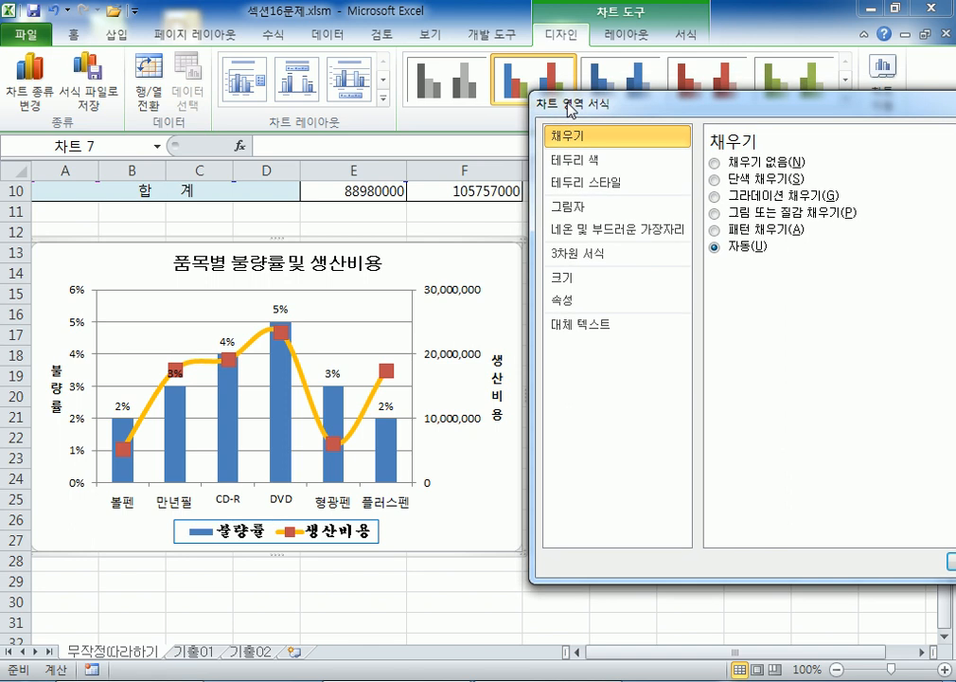
pyautogui.moveTo(571, 108); pyautogui.dragTo(428, 101)
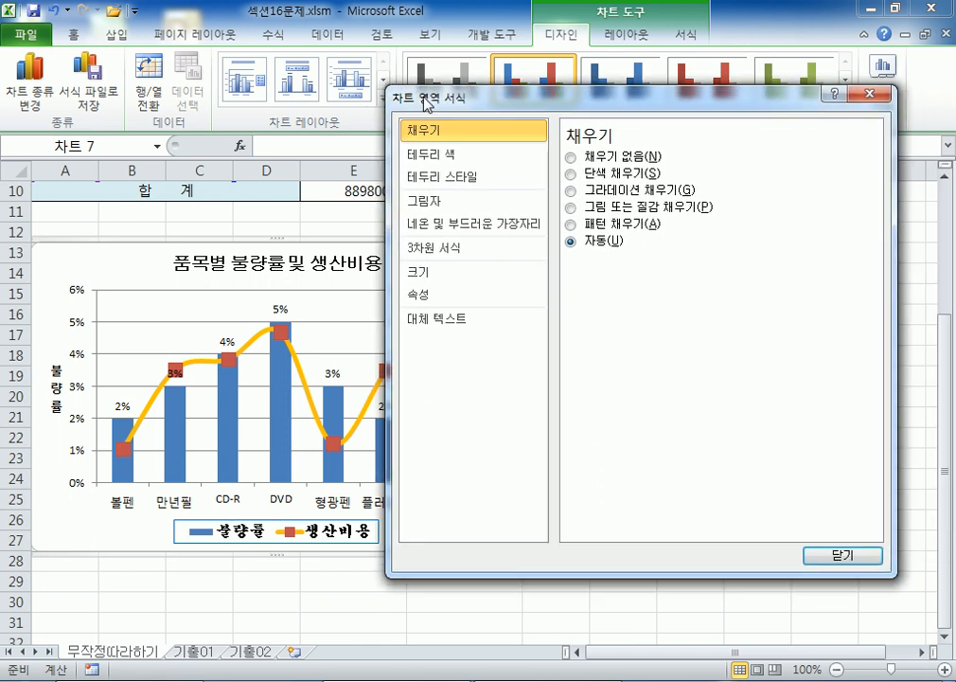
pyautogui.moveTo(490, 96); pyautogui.dragTo(589, 98)
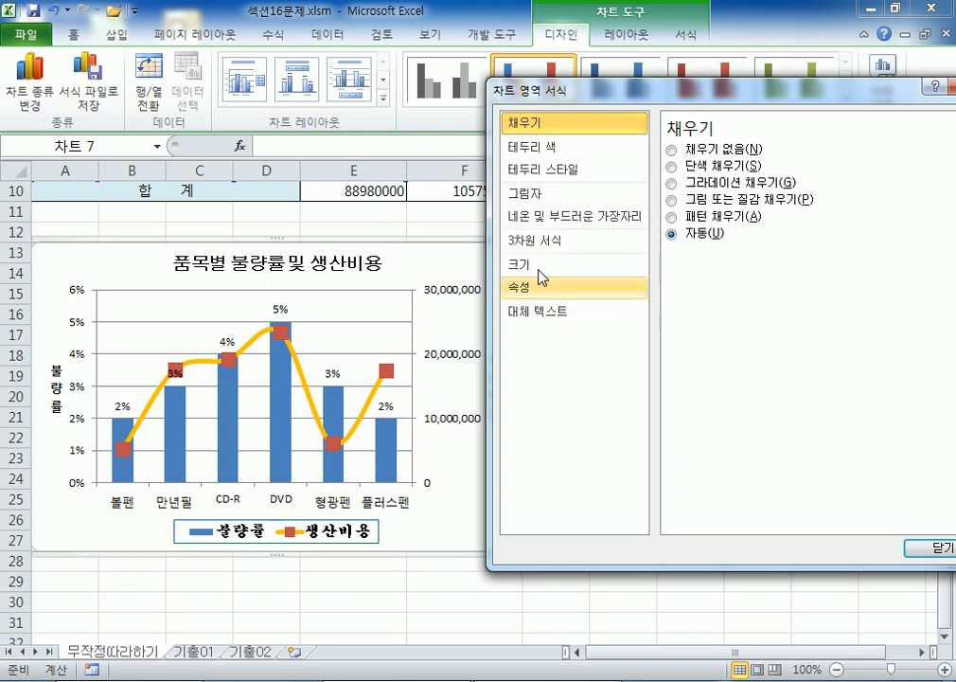
pyautogui.click(540, 178)
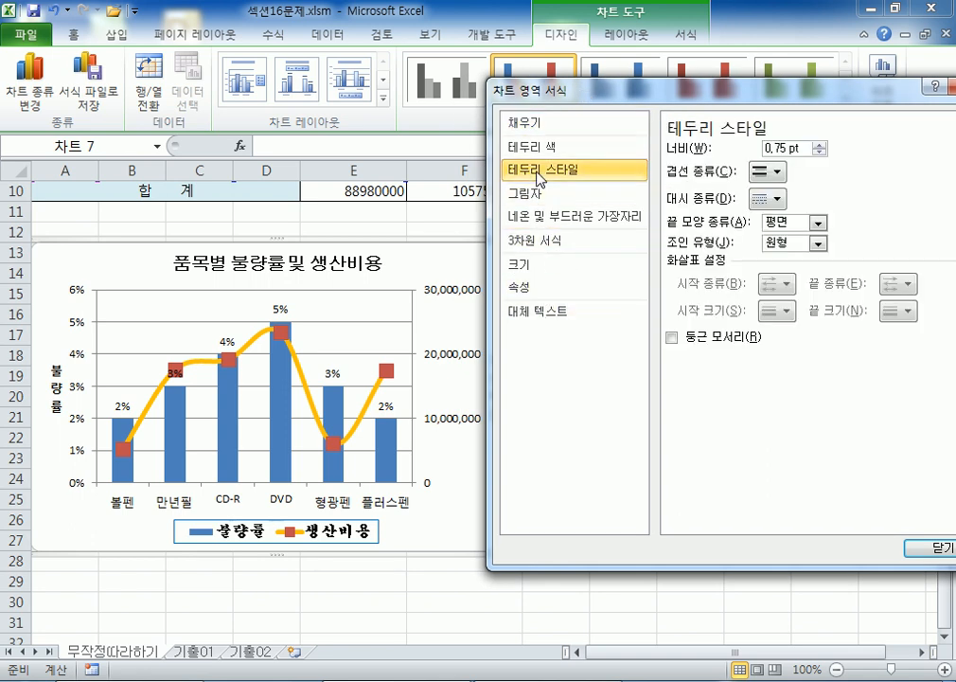
pyautogui.click(674, 338)
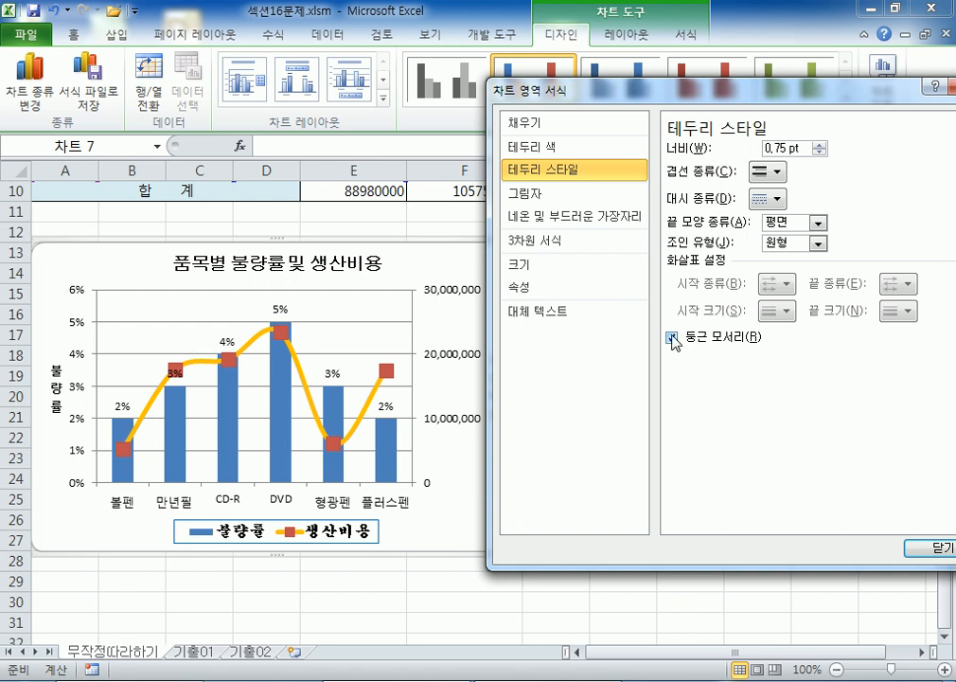
pyautogui.moveTo(549, 88); pyautogui.dragTo(665, 105)
pyautogui.click(554, 235)
pyautogui.click(661, 229)
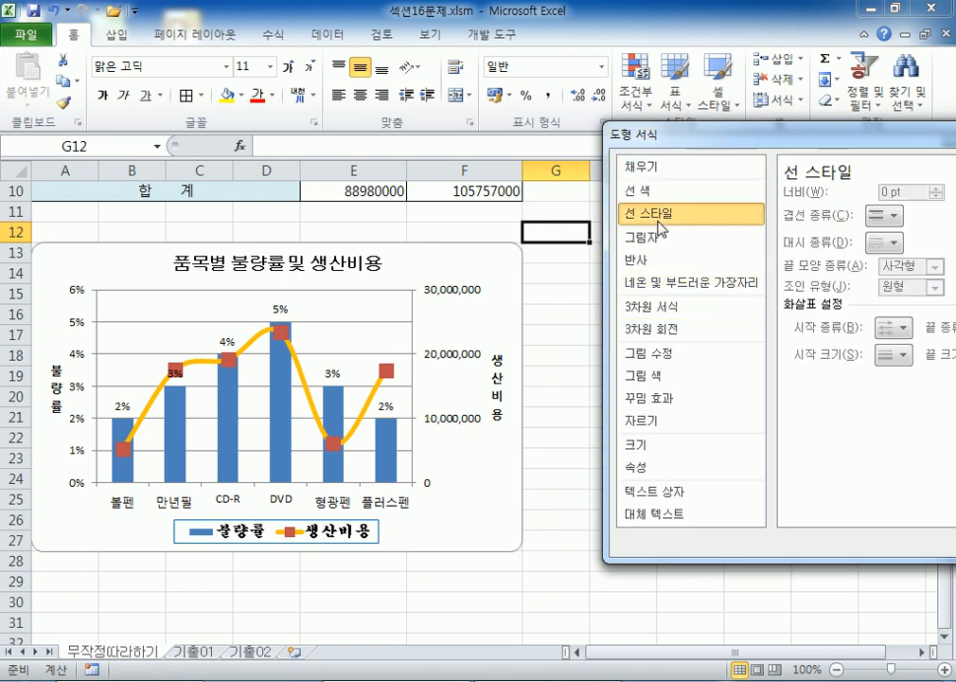
# - Turn 둥근 모서리 off for the chart area to compare its corners, and turn it back on
pyautogui.click(508, 261)
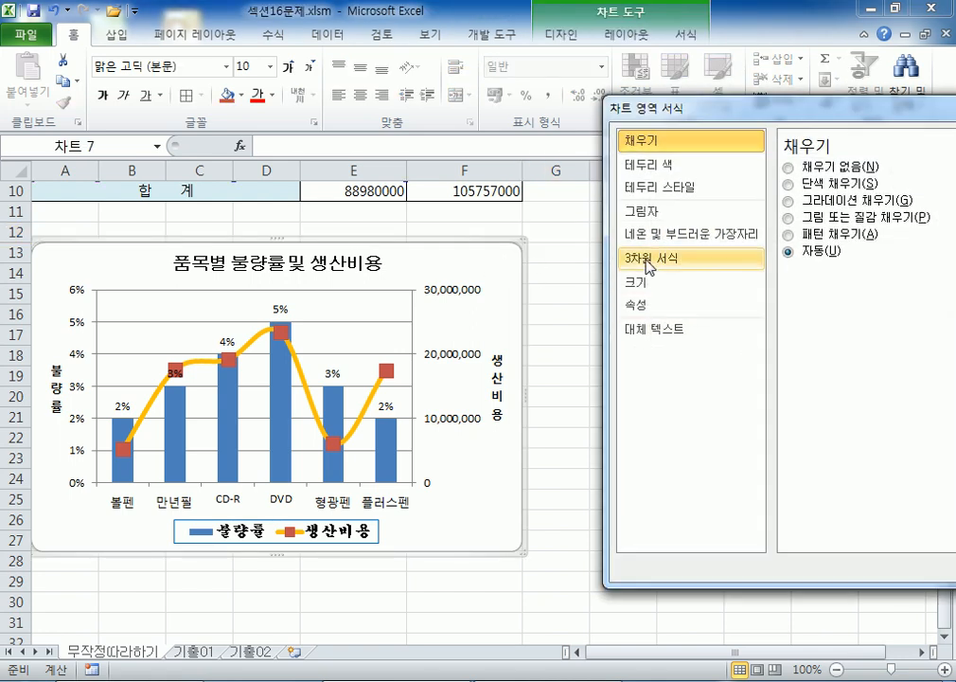
pyautogui.click(655, 187)
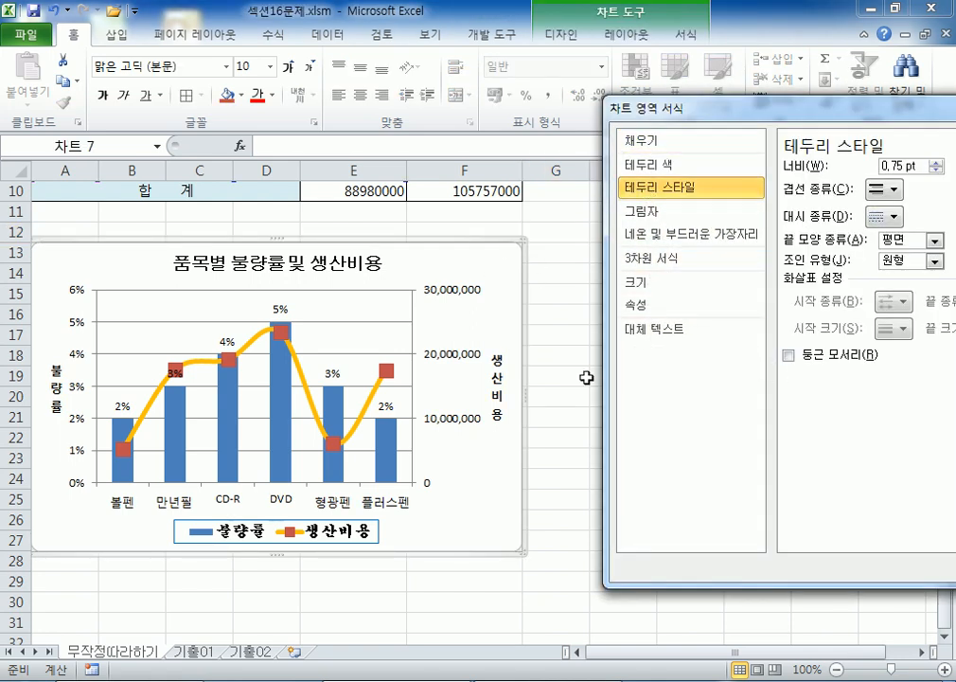
pyautogui.click(587, 377)
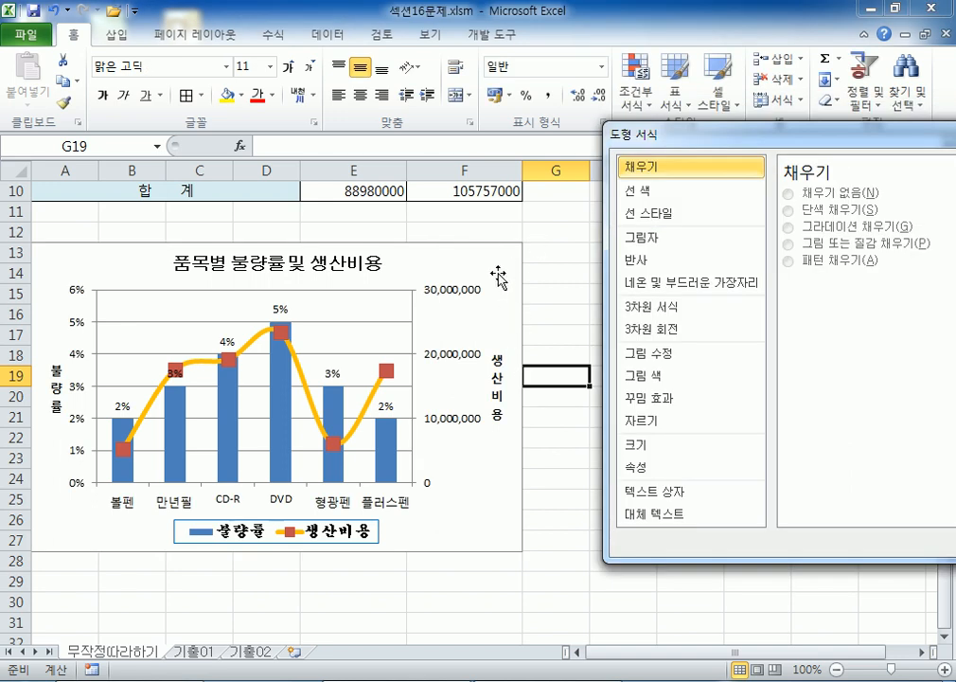
pyautogui.click(509, 305)
pyautogui.click(655, 188)
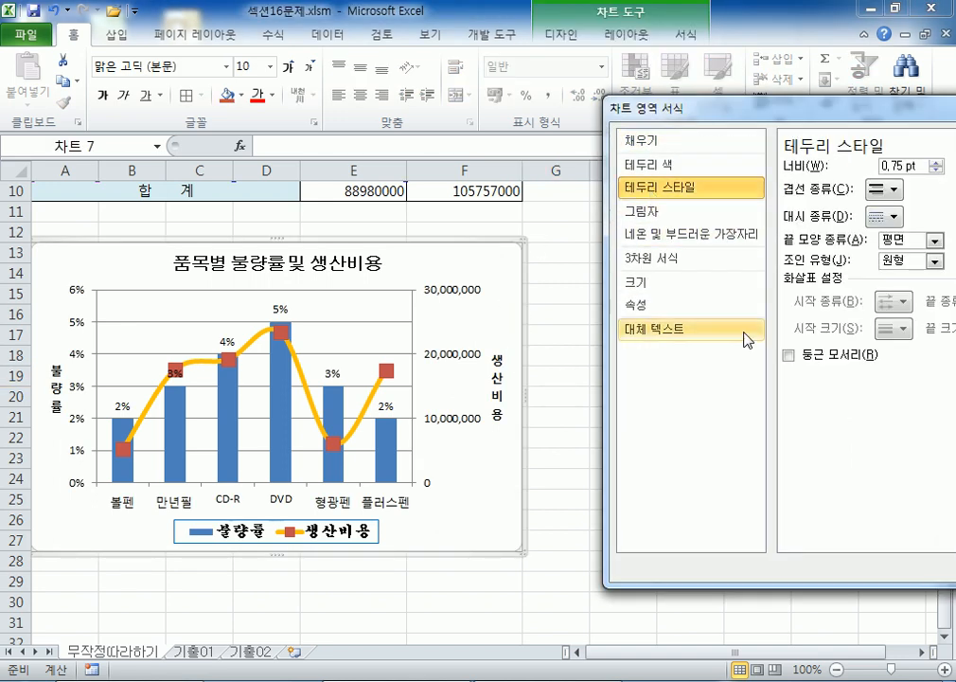
pyautogui.click(789, 355)
pyautogui.click(551, 598)
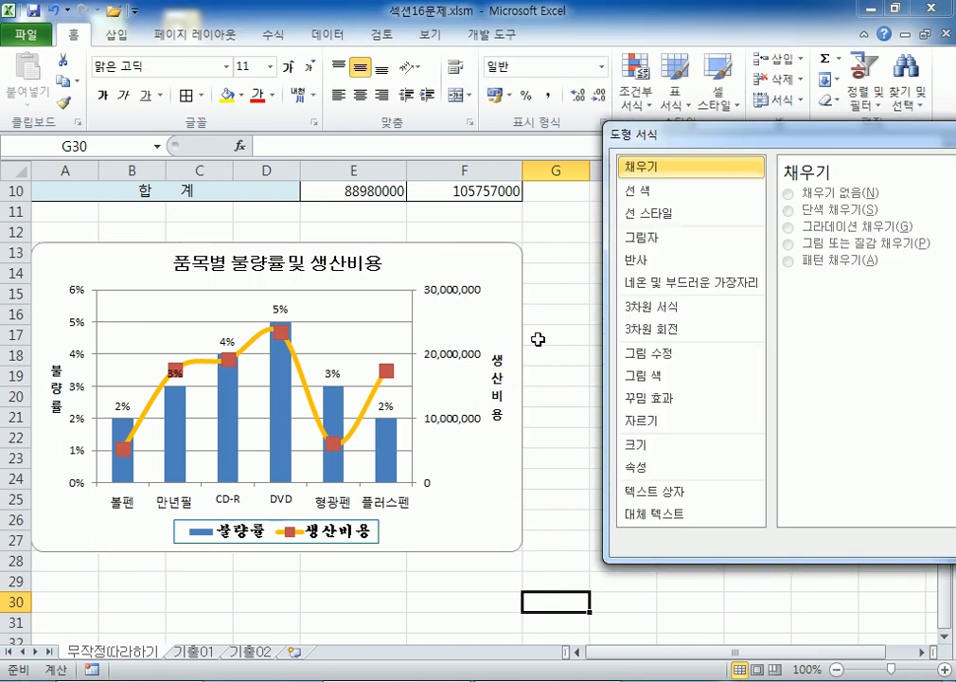
# - Open the chart area's 그림자 settings and browse the 미리 설정 shadow presets
pyautogui.click(473, 325)
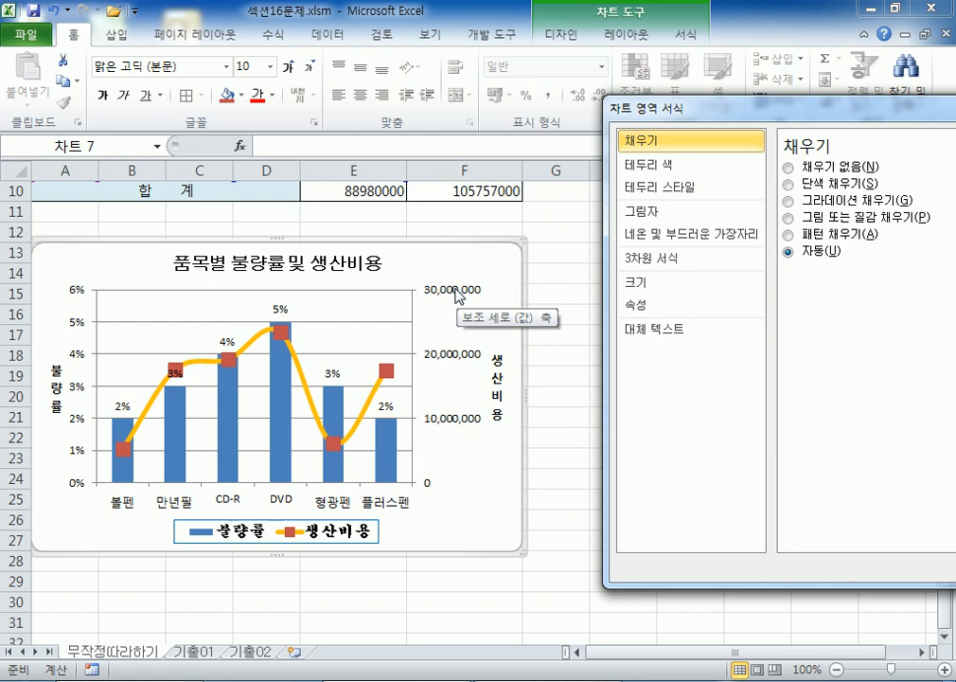
pyautogui.click(660, 212)
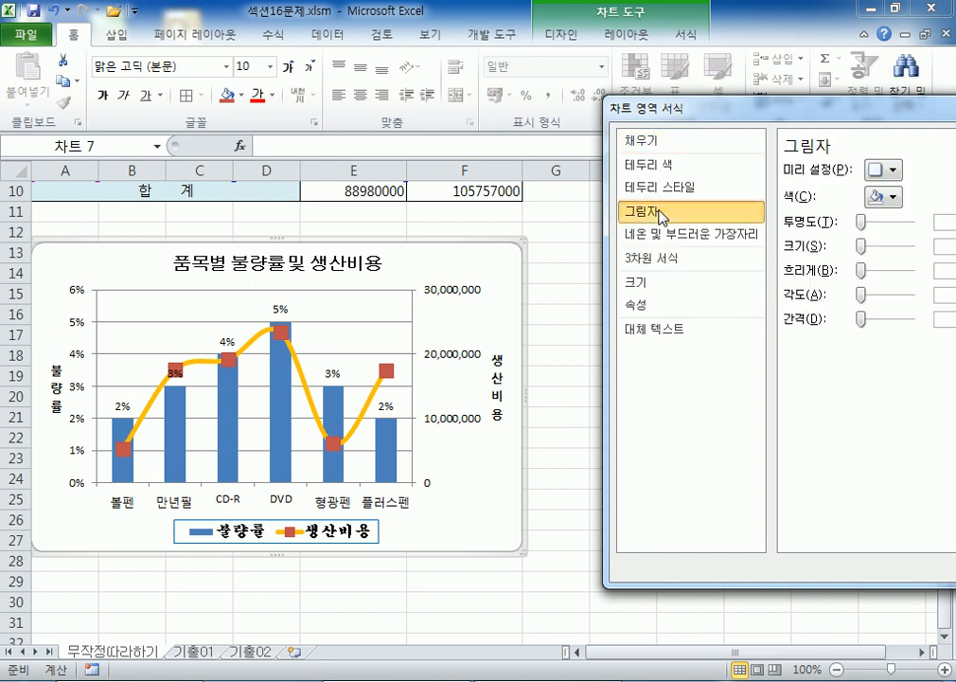
pyautogui.moveTo(710, 113); pyautogui.dragTo(570, 72)
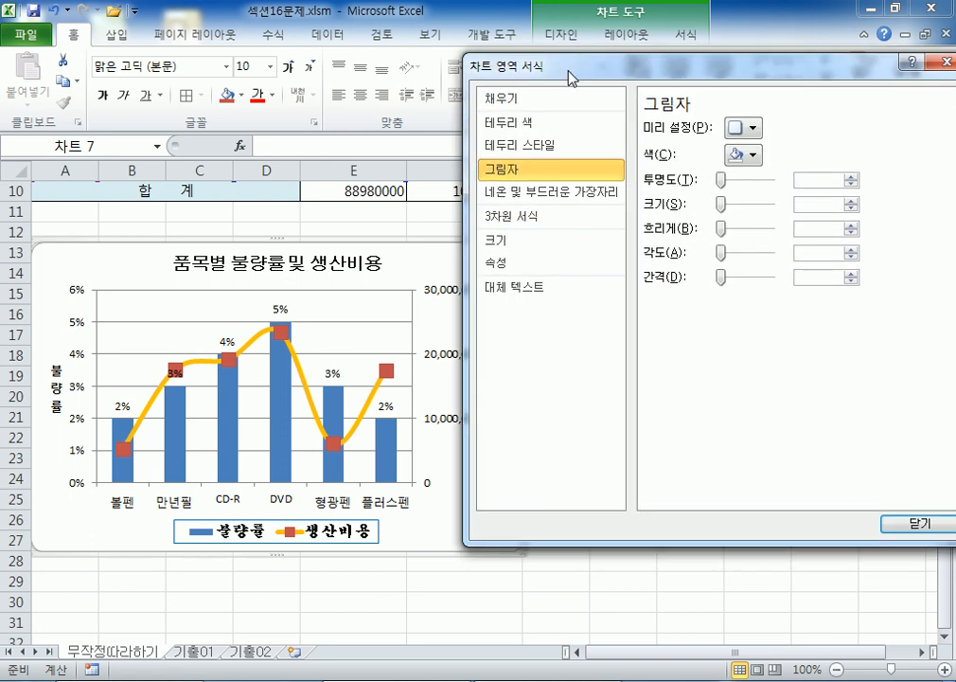
pyautogui.click(752, 128)
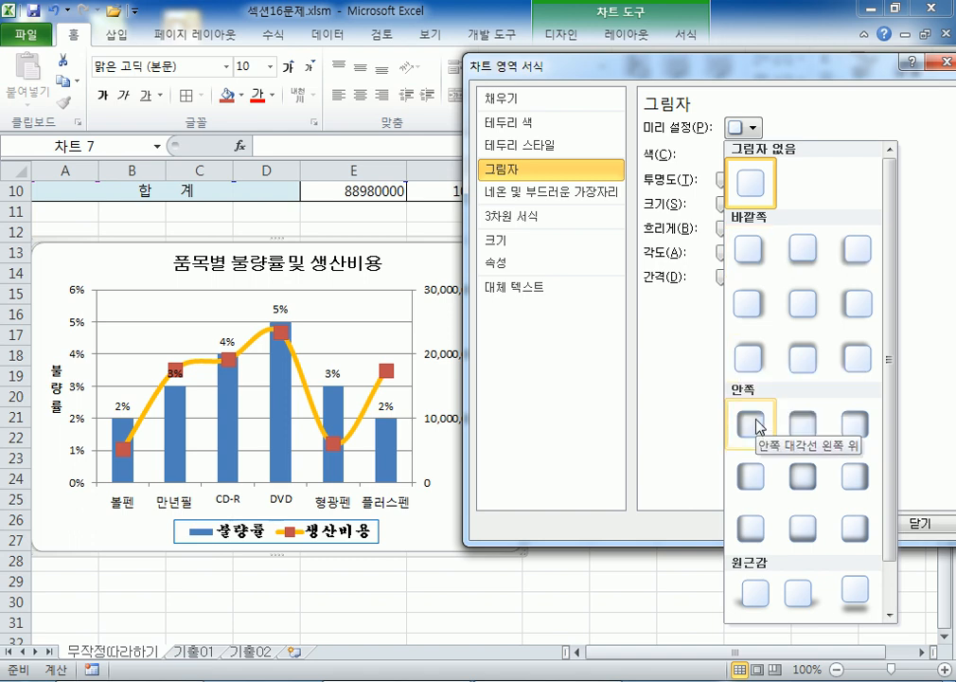
pyautogui.scroll(-1, 749, 511)
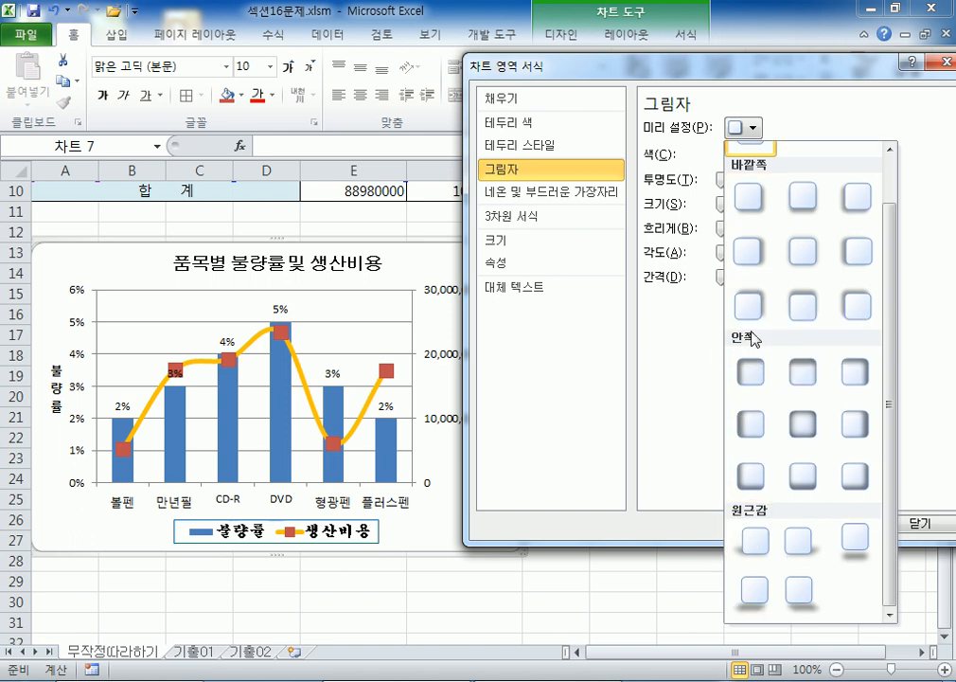
# - Apply the outer (바깥쪽) diagonal bottom-right offset shadow preset to the chart area
pyautogui.scroll(1, 752, 350)
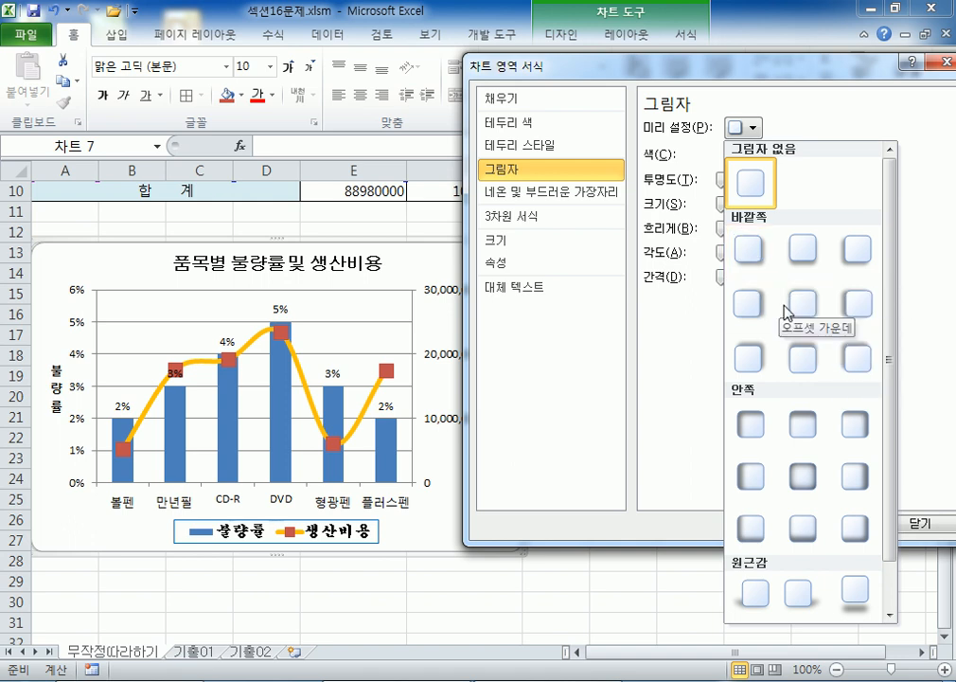
pyautogui.click(745, 253)
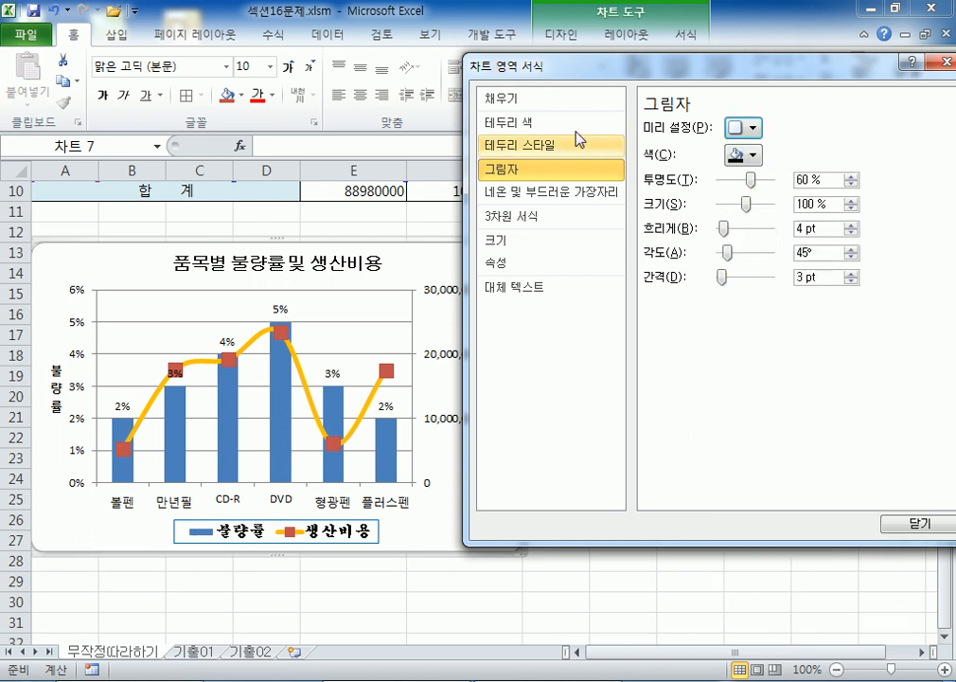
pyautogui.moveTo(571, 73); pyautogui.dragTo(784, 64)
pyautogui.click(644, 253)
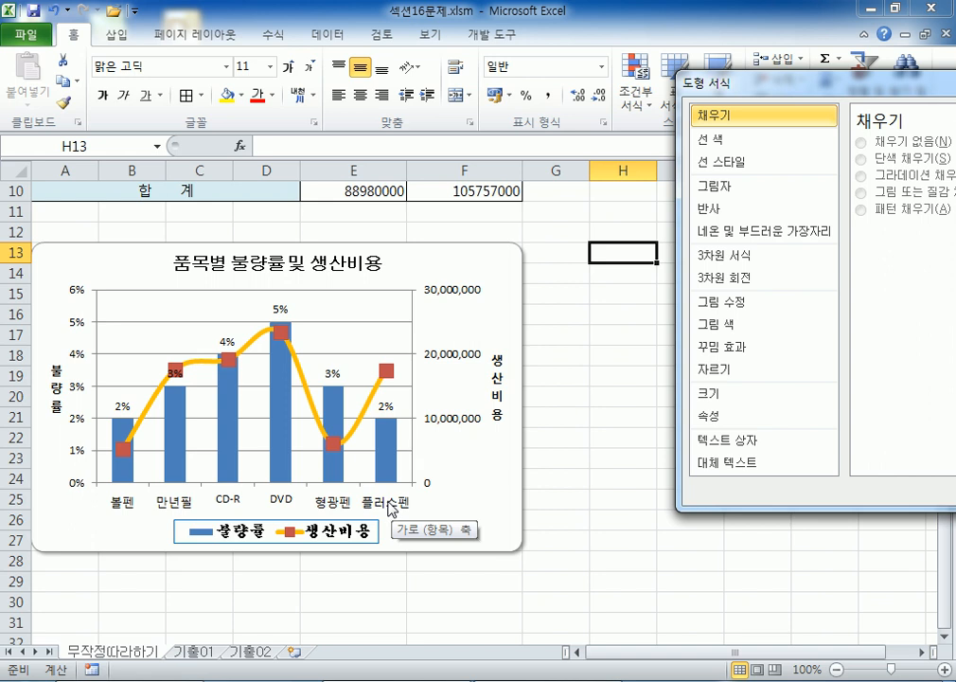
pyautogui.click(486, 254)
pyautogui.moveTo(753, 62); pyautogui.dragTo(522, 59)
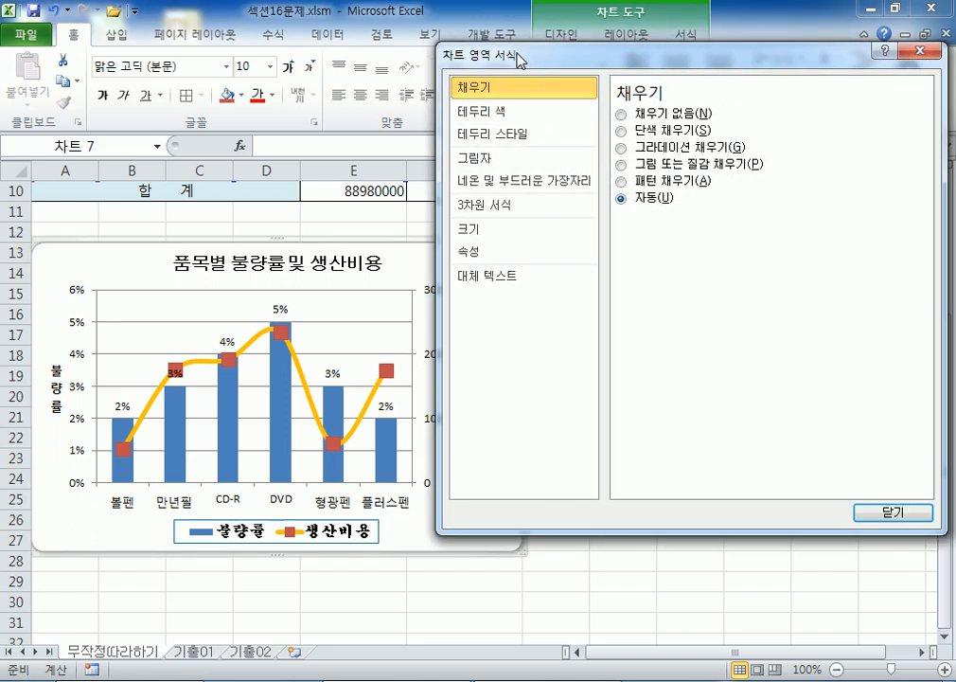
pyautogui.click(864, 513)
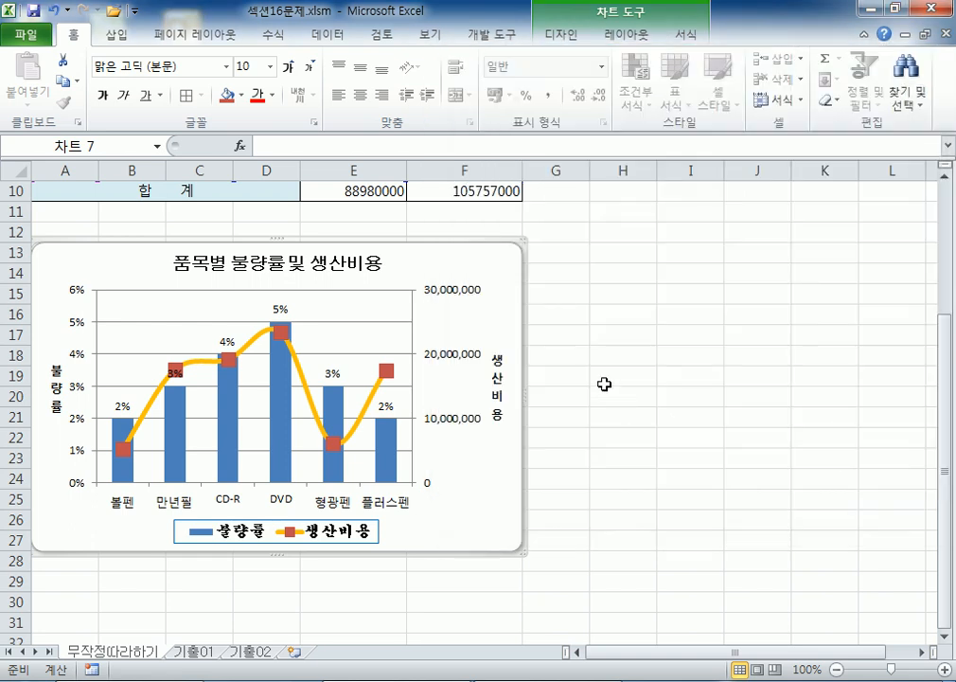
pyautogui.click(707, 283)
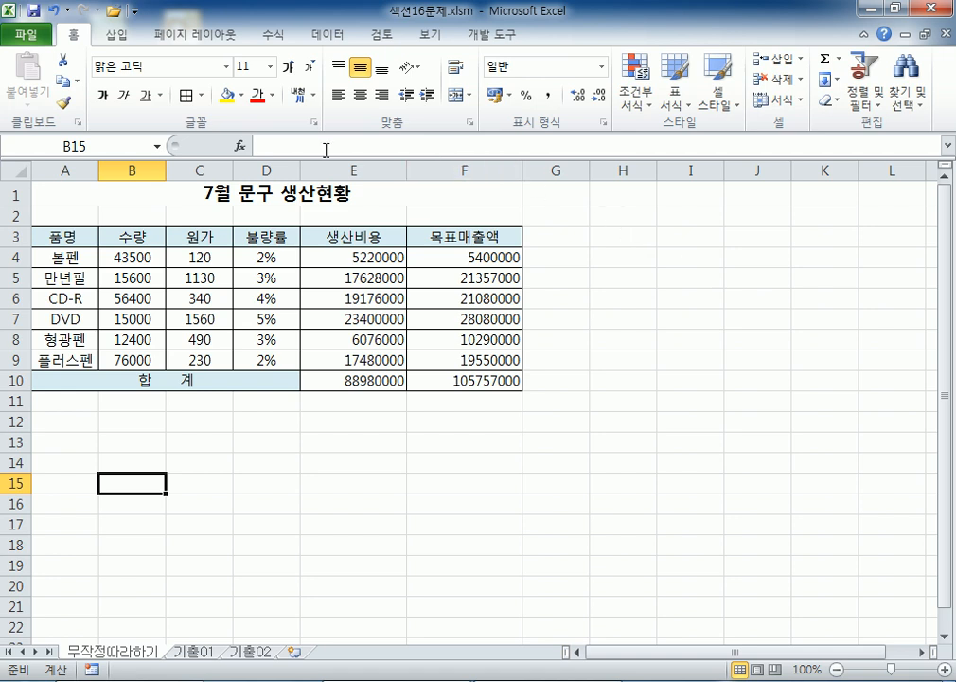
# - Insert a 2-D clustered column chart from the 품명, 불량률 and 생산비용 data in A3:A9 and D3:E9
pyautogui.click(84, 243)
pyautogui.moveTo(84, 249); pyautogui.dragTo(70, 360)
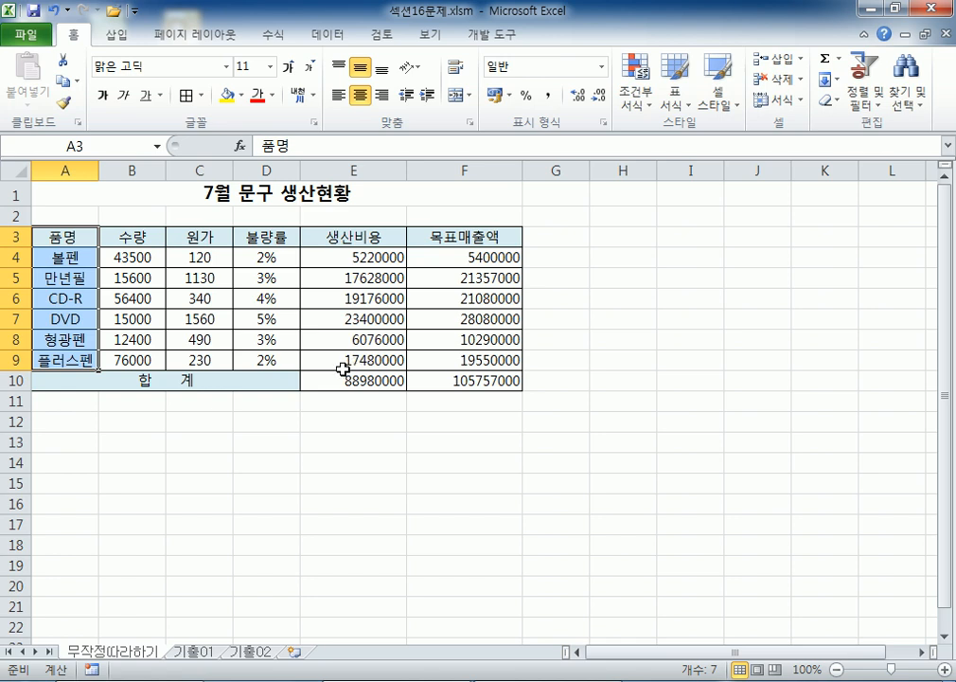
pyautogui.moveTo(262, 233); pyautogui.dragTo(330, 360)
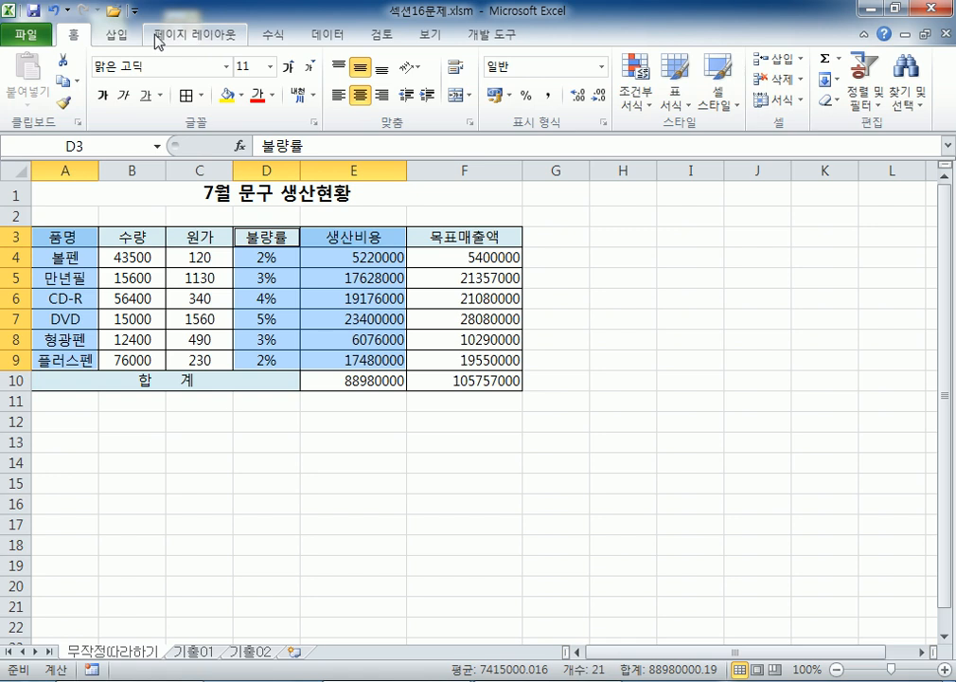
pyautogui.click(115, 36)
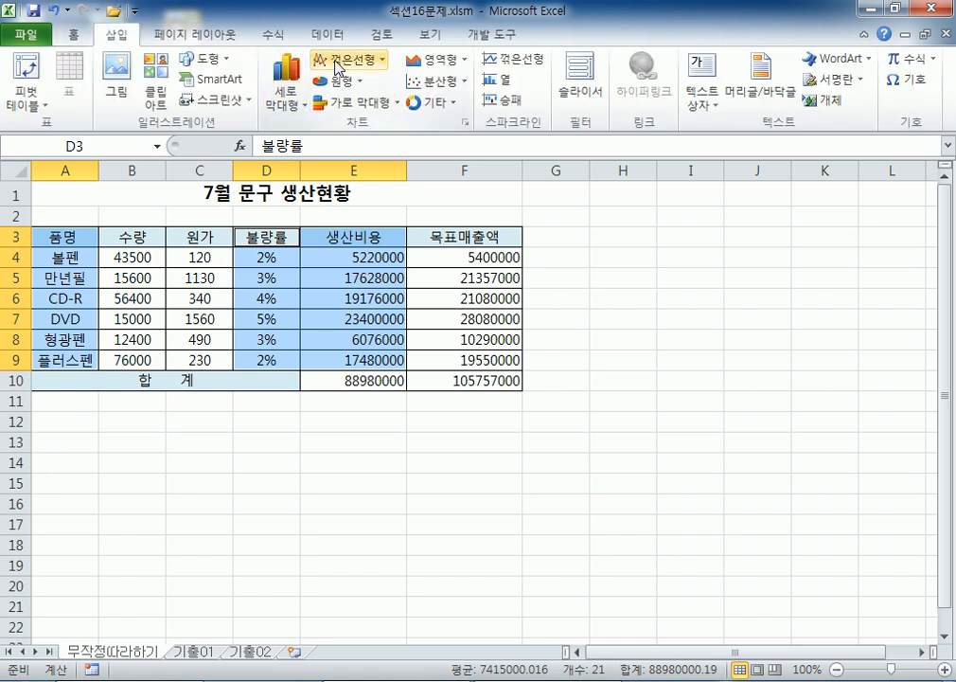
pyautogui.click(300, 87)
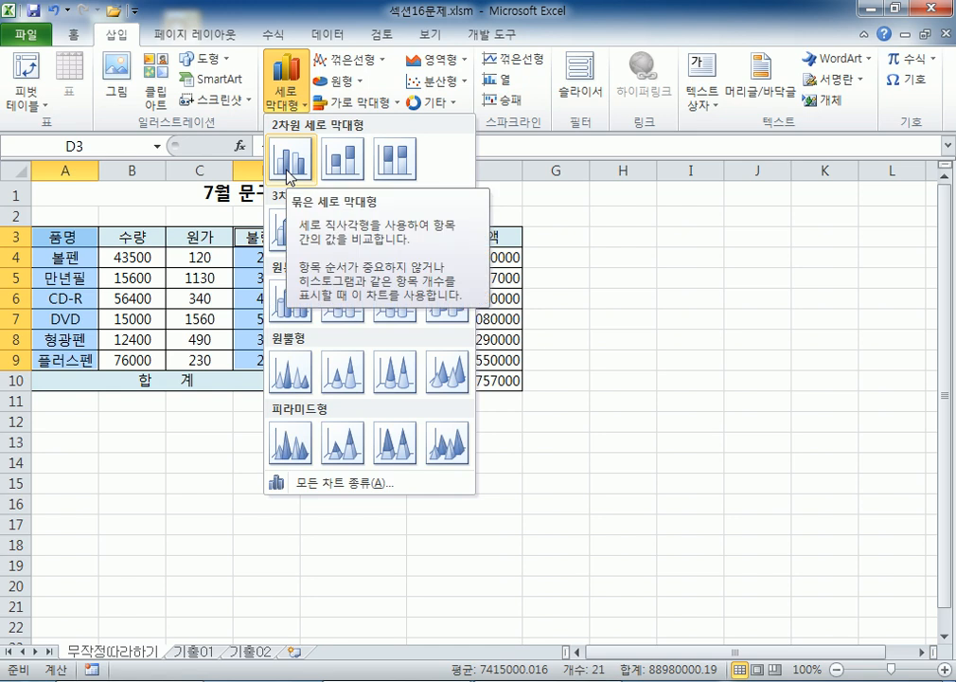
pyautogui.click(287, 170)
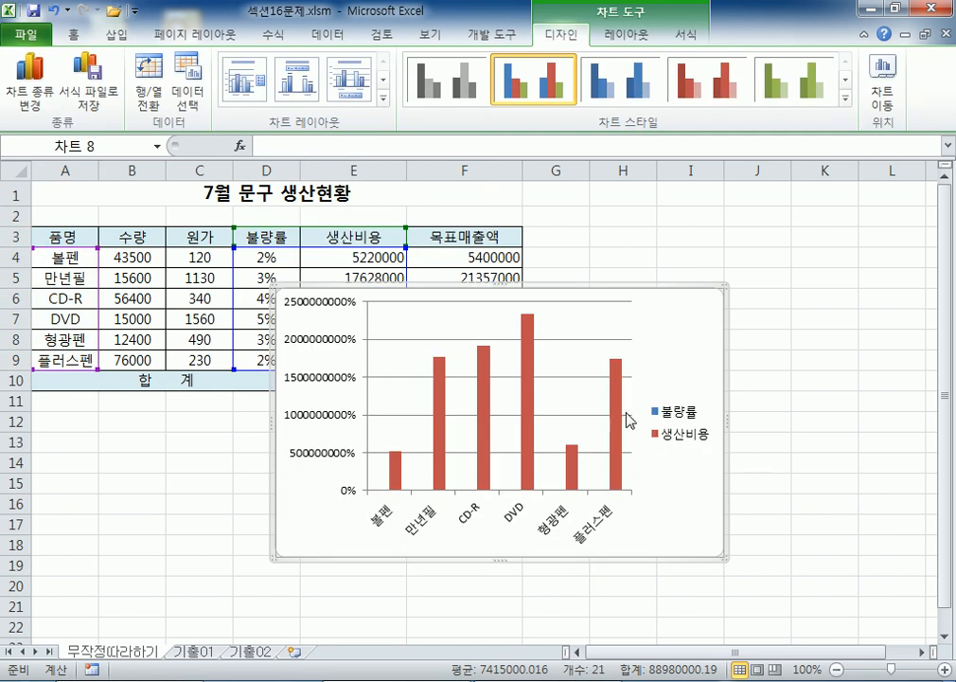
pyautogui.moveTo(616, 336)
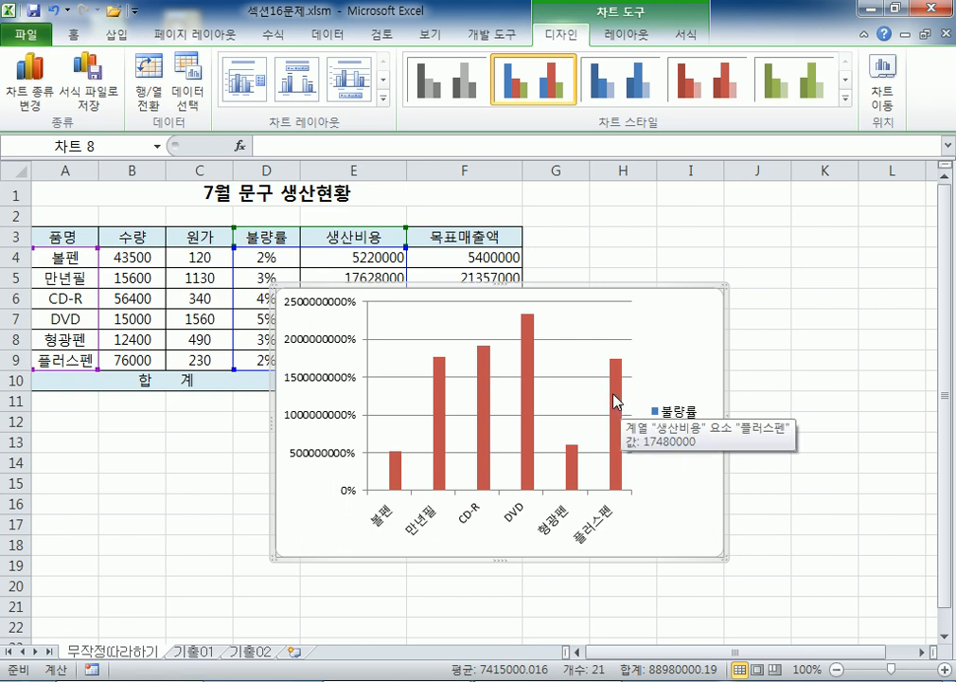
pyautogui.click(615, 390)
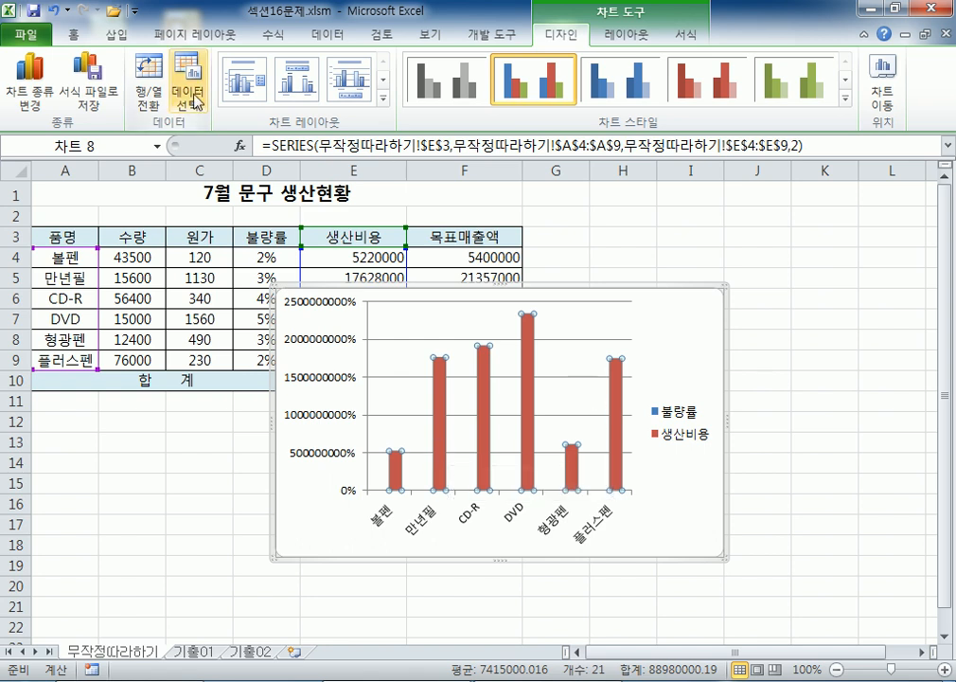
pyautogui.click(28, 90)
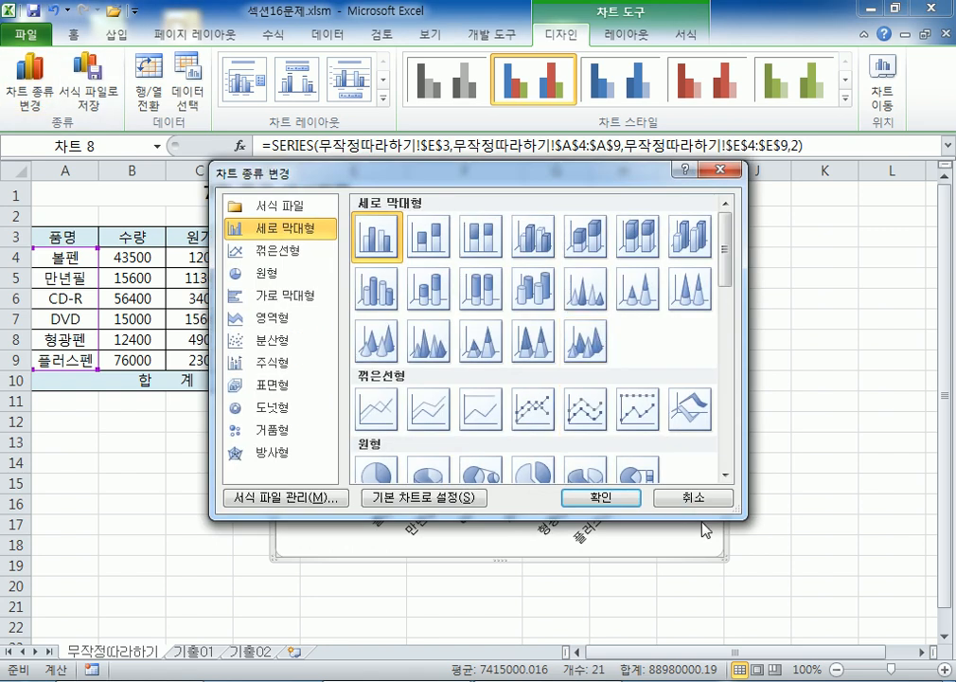
pyautogui.click(700, 498)
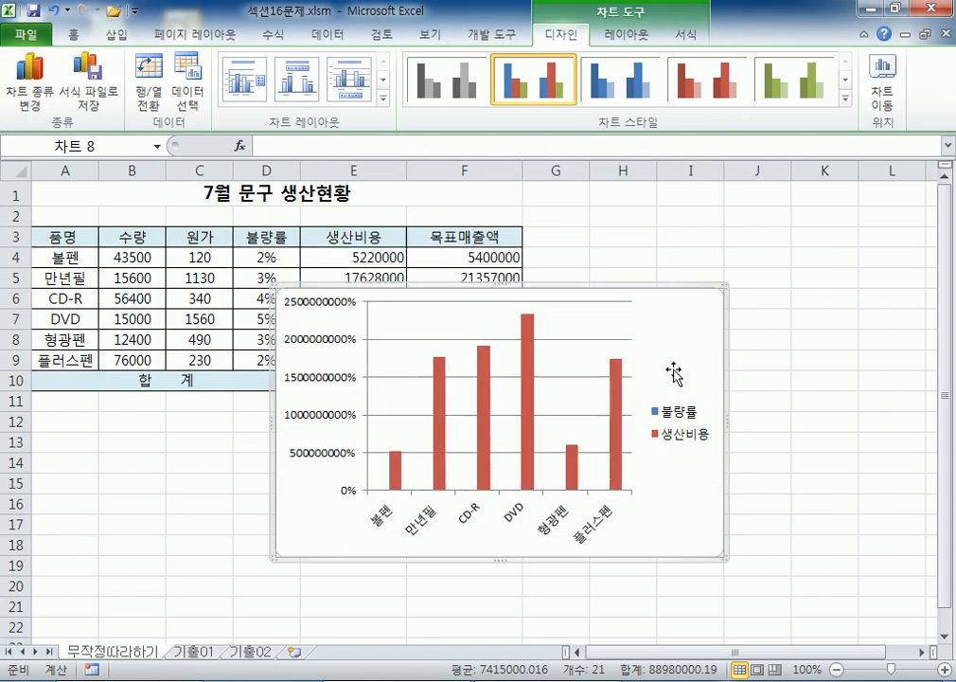
# - Select the 불량률 series, whose columns are too small to see, through the list of chart elements
pyautogui.click(613, 36)
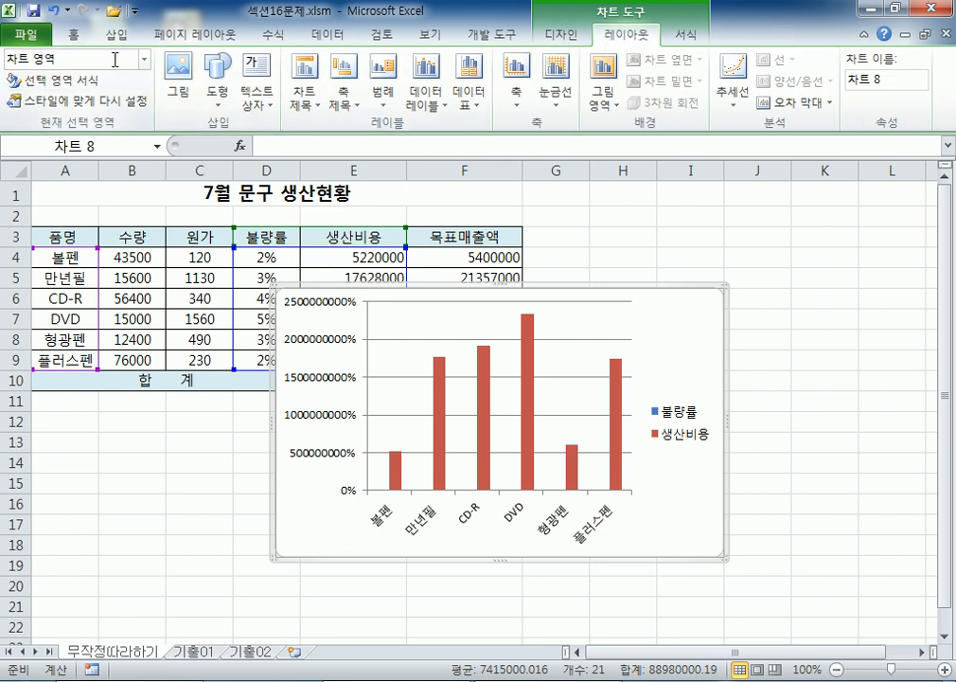
pyautogui.click(525, 379)
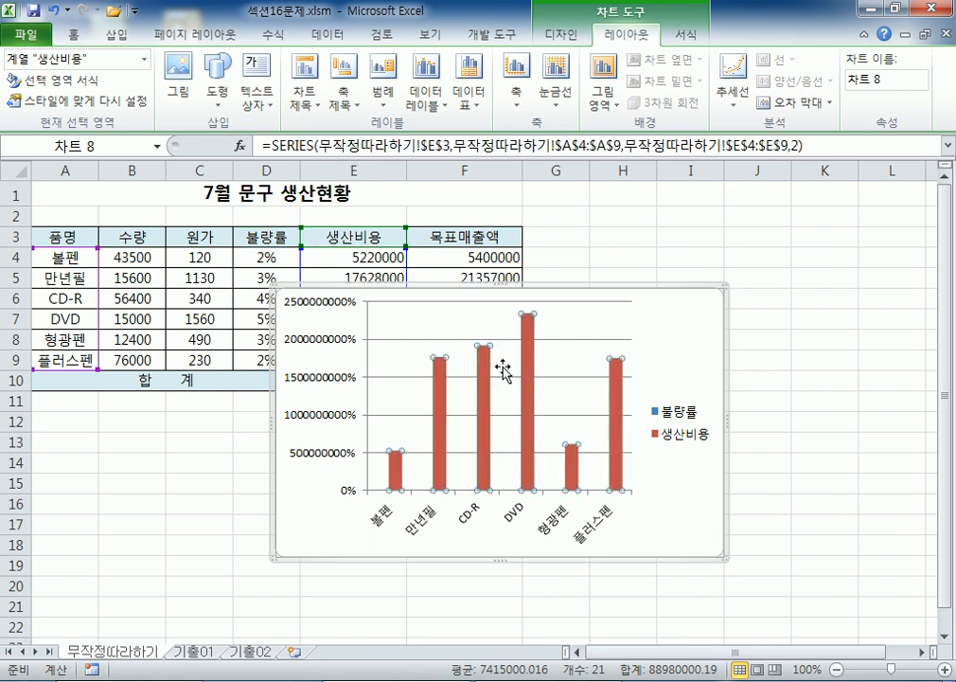
pyautogui.click(145, 62)
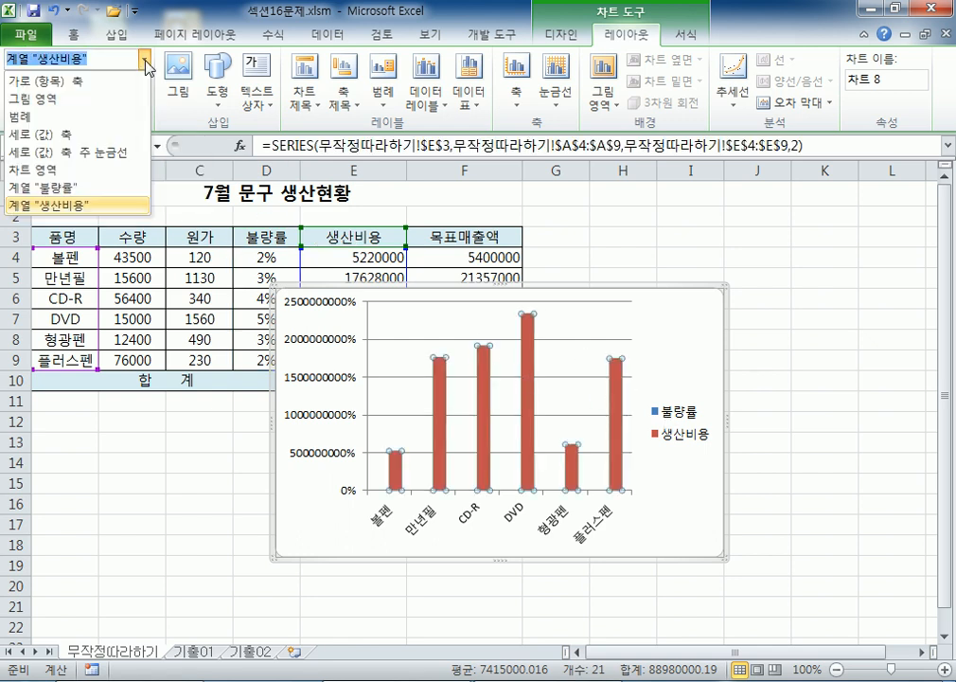
pyautogui.click(72, 187)
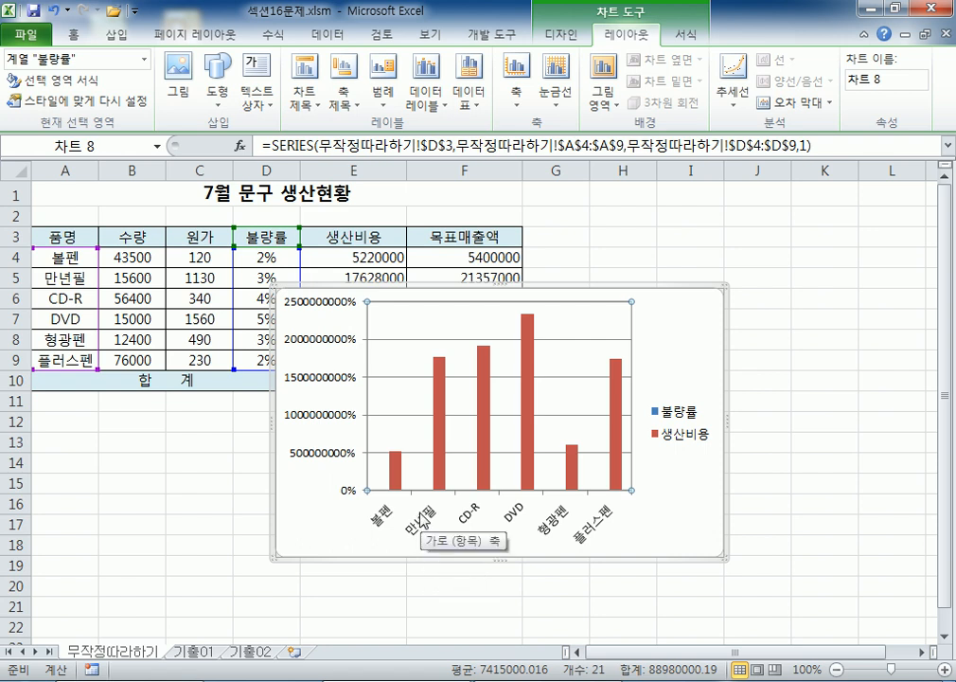
pyautogui.click(527, 409)
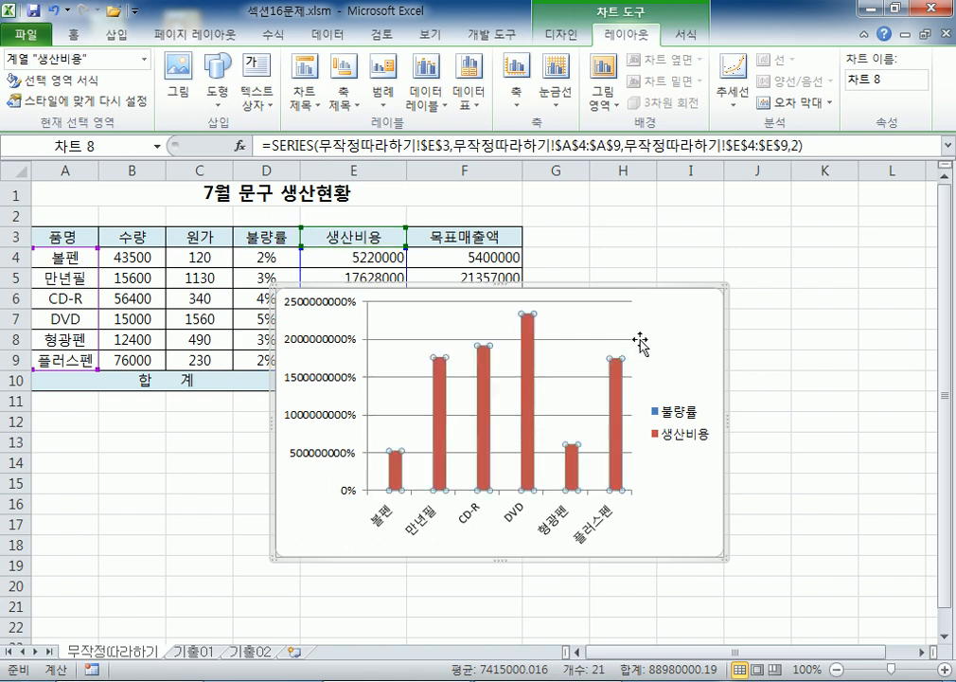
pyautogui.click(535, 364)
pyautogui.doubleClick(535, 365)
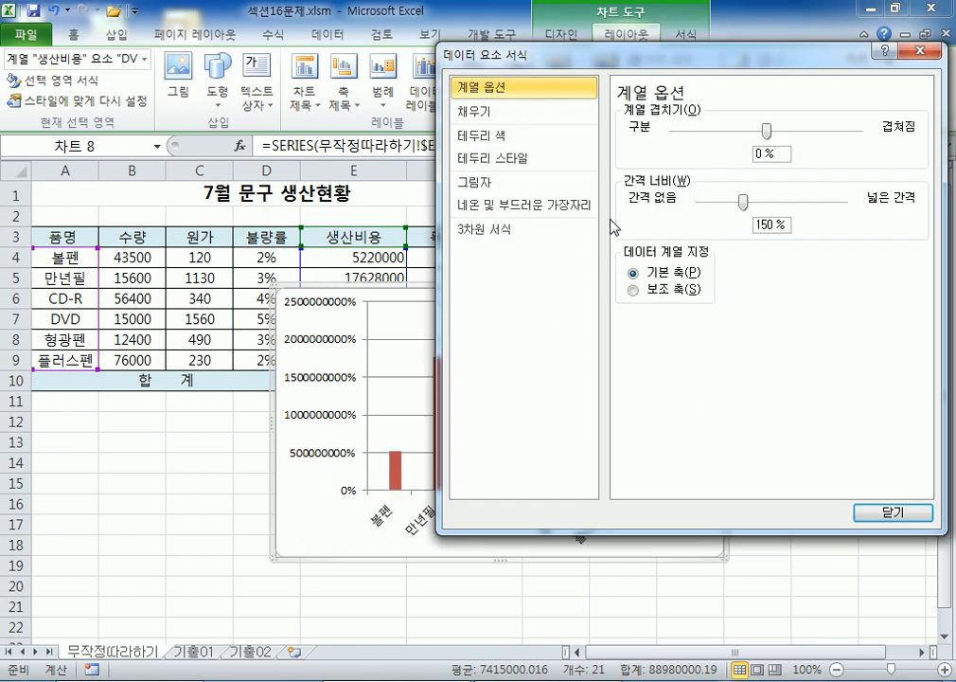
pyautogui.click(886, 514)
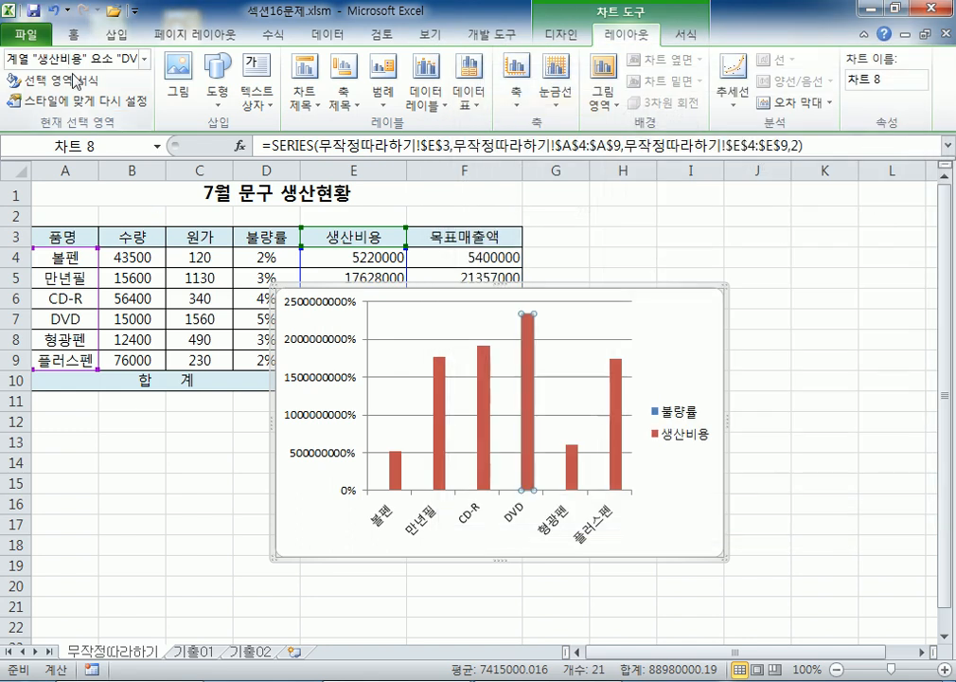
# - Try the line with markers chart type on the 생산비용 series and undo the change
pyautogui.click(554, 32)
pyautogui.click(31, 76)
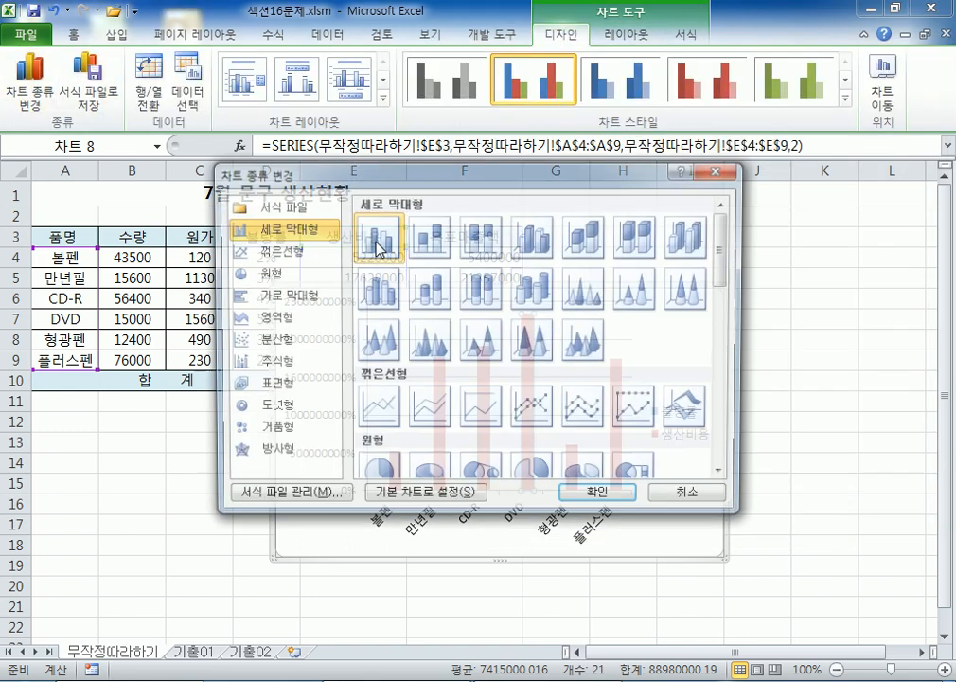
pyautogui.click(530, 409)
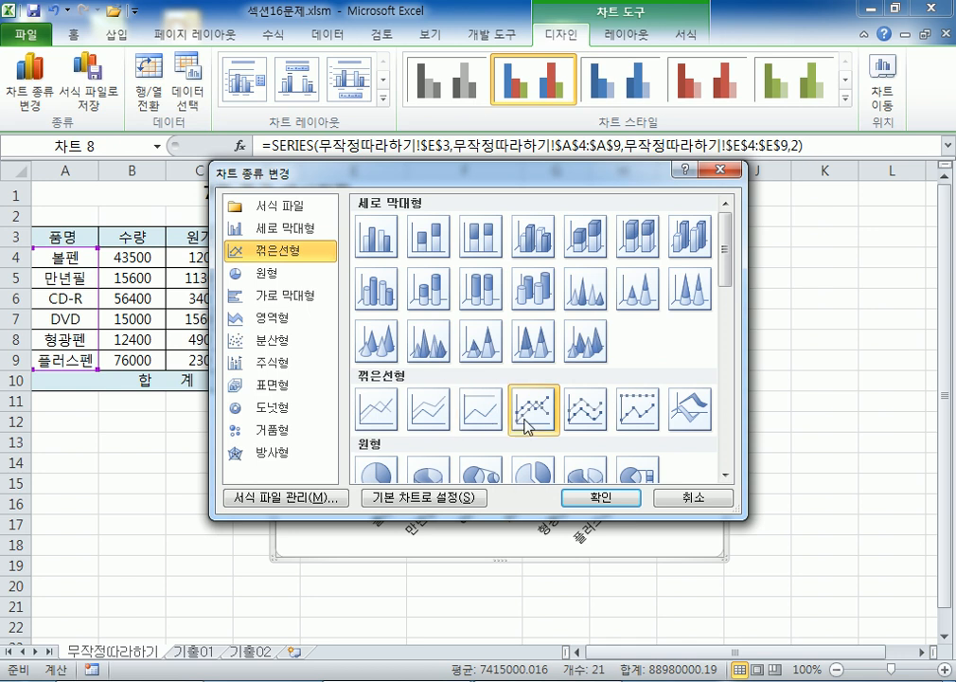
pyautogui.click(599, 499)
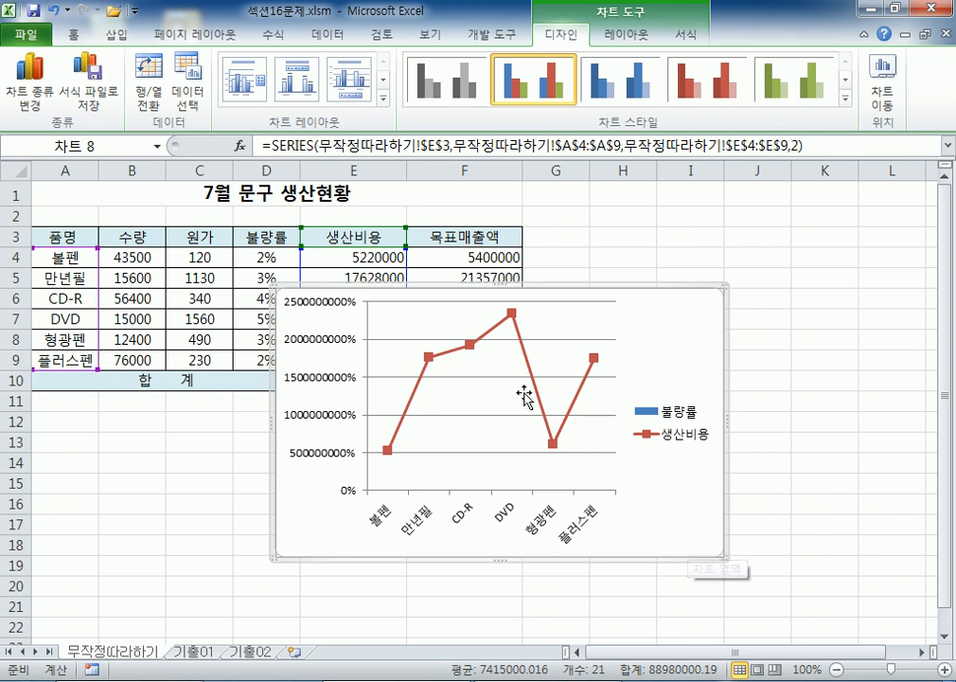
pyautogui.hotkey('ctrl', 'z')
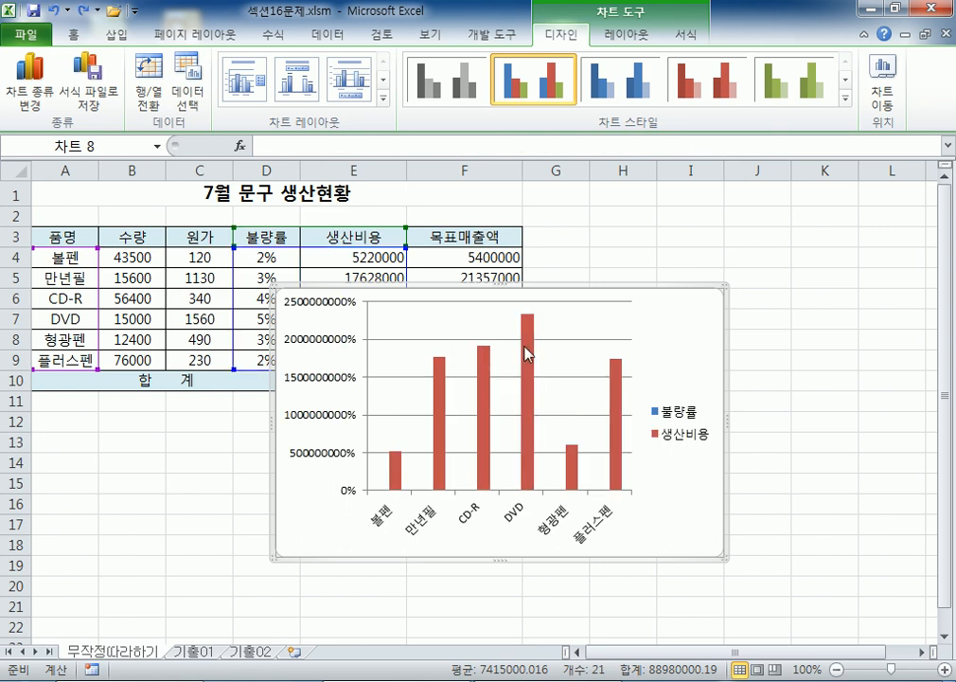
# - Change only the 생산비용 series to the line with markers chart type
pyautogui.rightClick(526, 348)
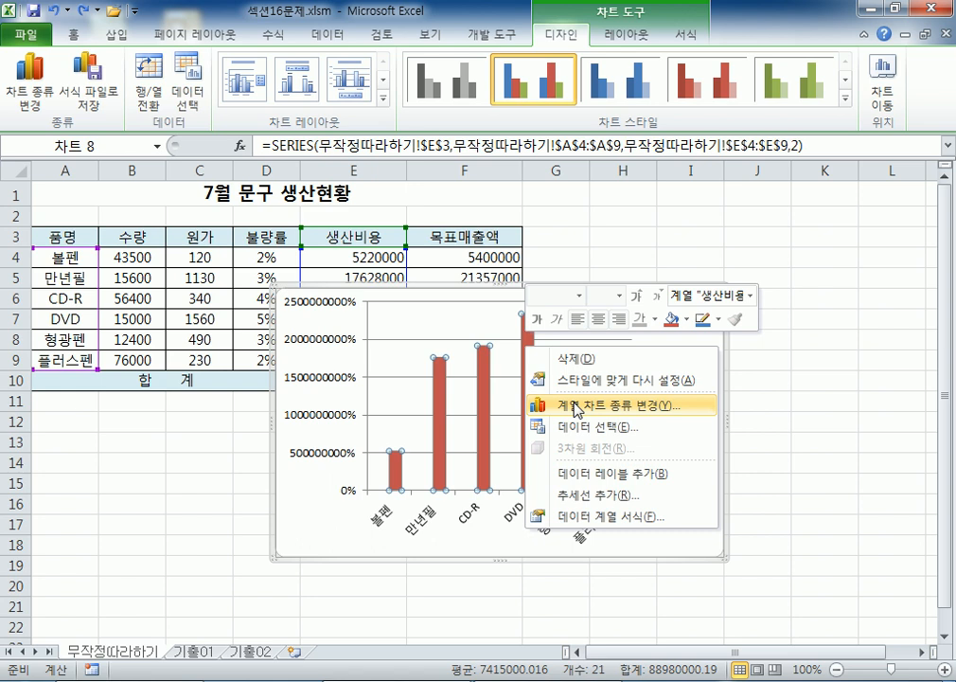
pyautogui.click(579, 409)
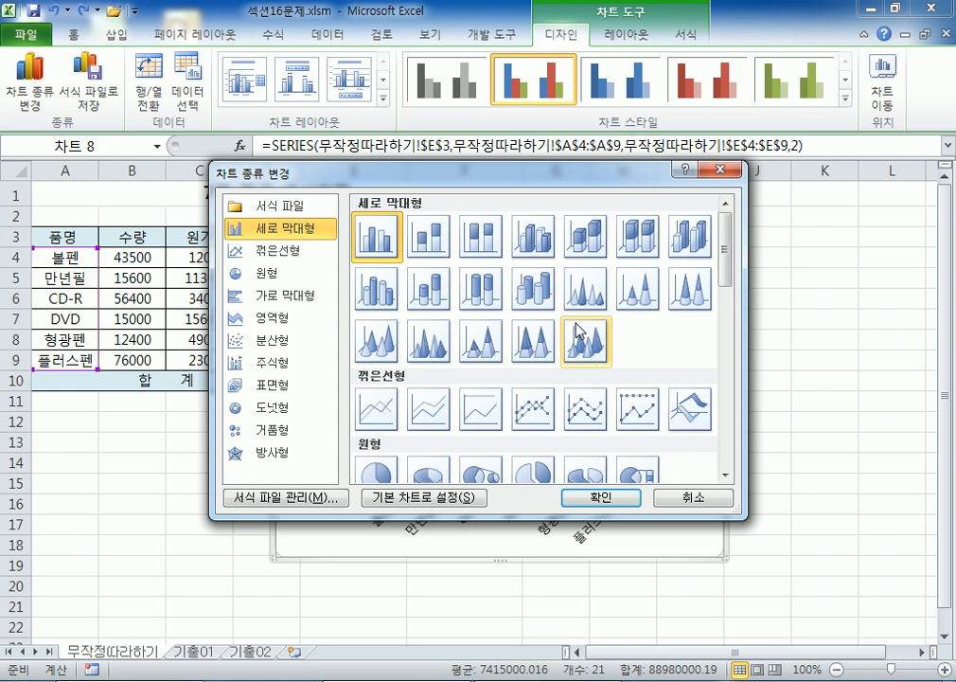
pyautogui.click(248, 250)
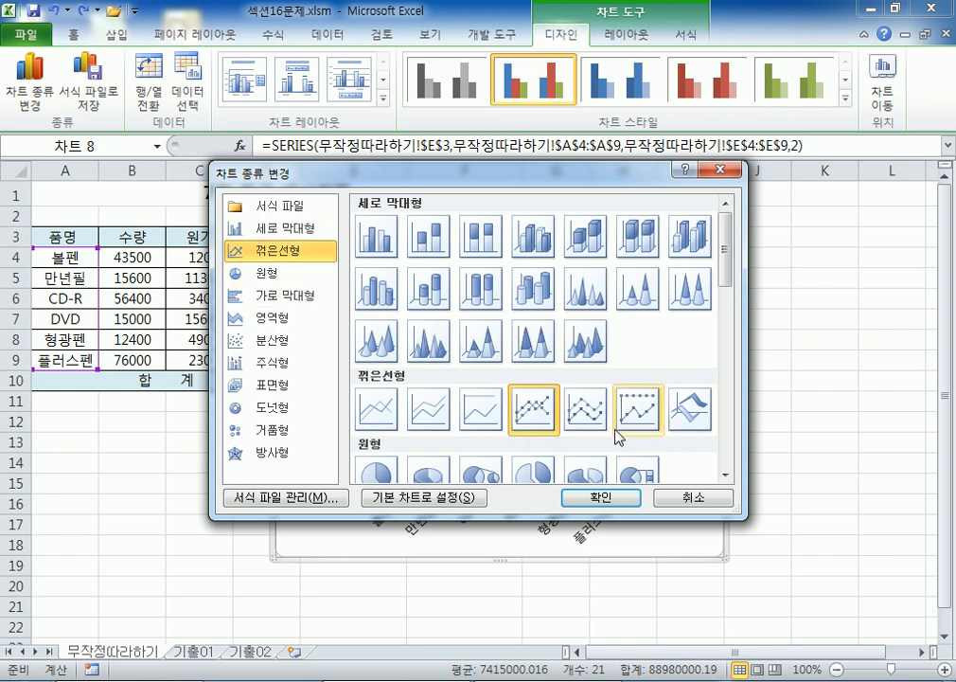
pyautogui.doubleClick(542, 413)
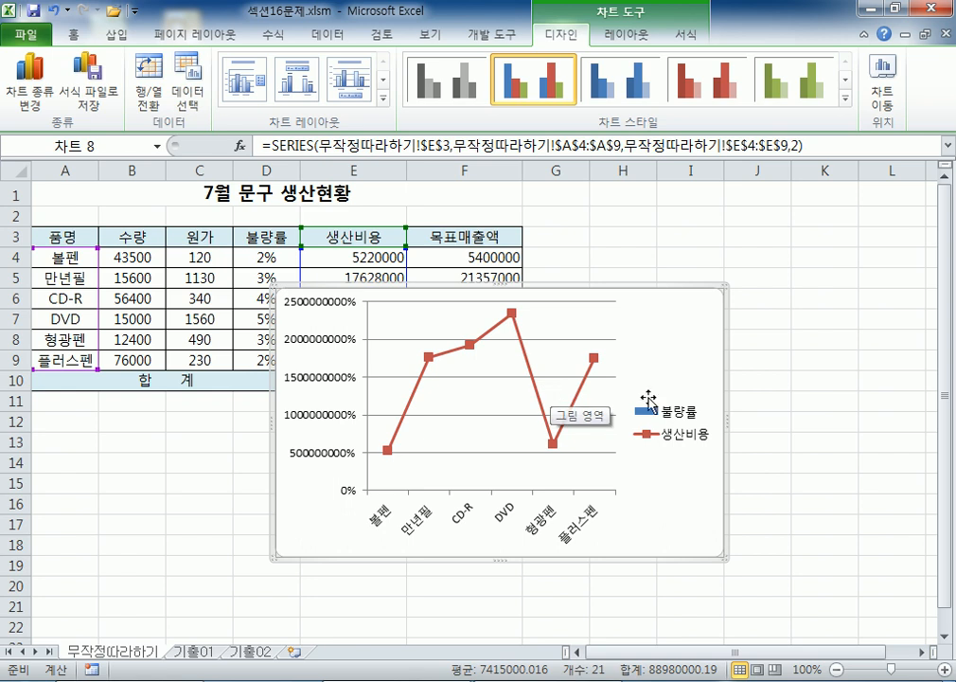
# - Try plotting the 생산비용 line on the secondary axis (보조 축) and undo the change
pyautogui.doubleClick(529, 361)
pyautogui.click(663, 149)
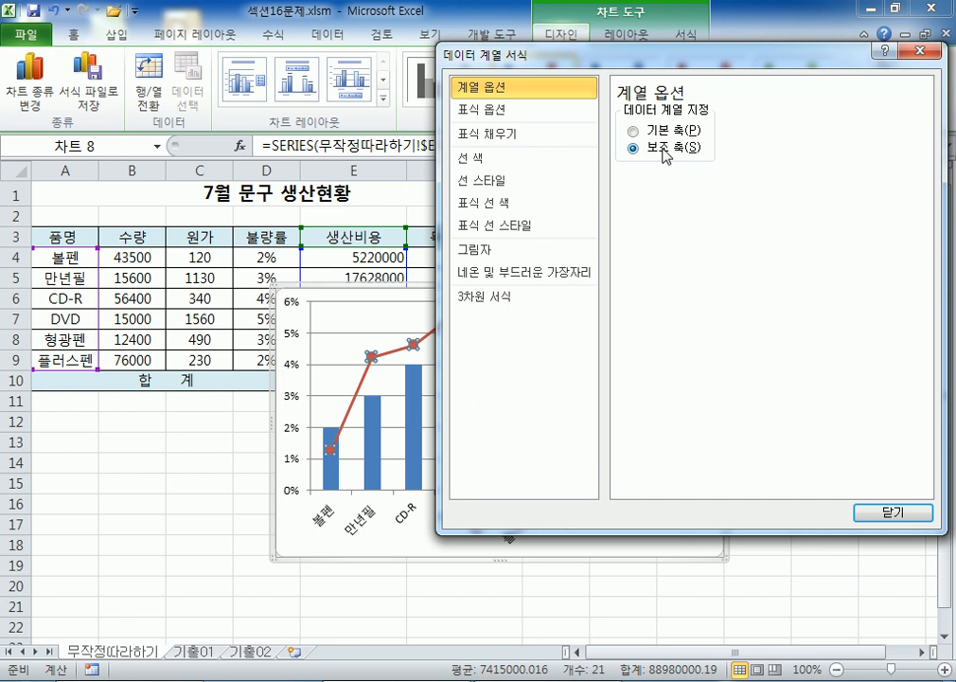
pyautogui.press('Escape')
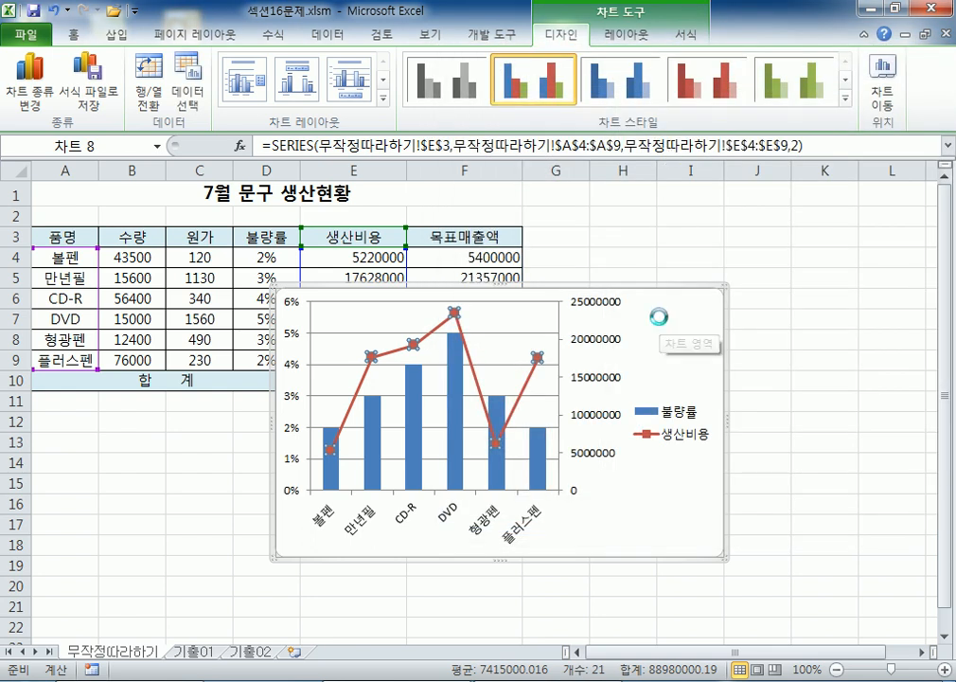
pyautogui.hotkey('ctrl', 'z')
pyautogui.rightClick(526, 360)
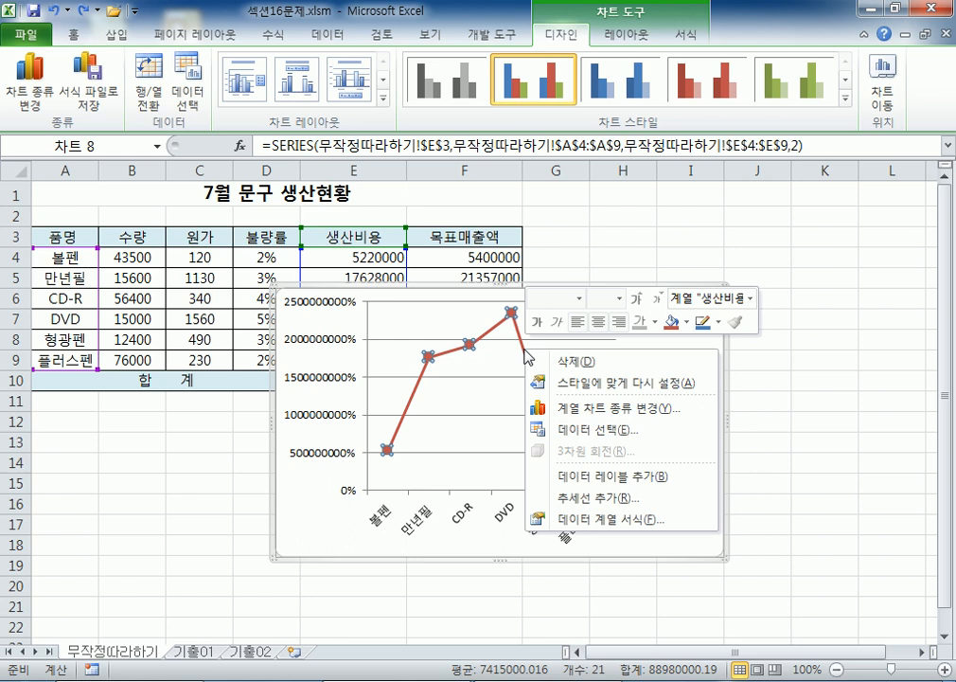
pyautogui.click(602, 519)
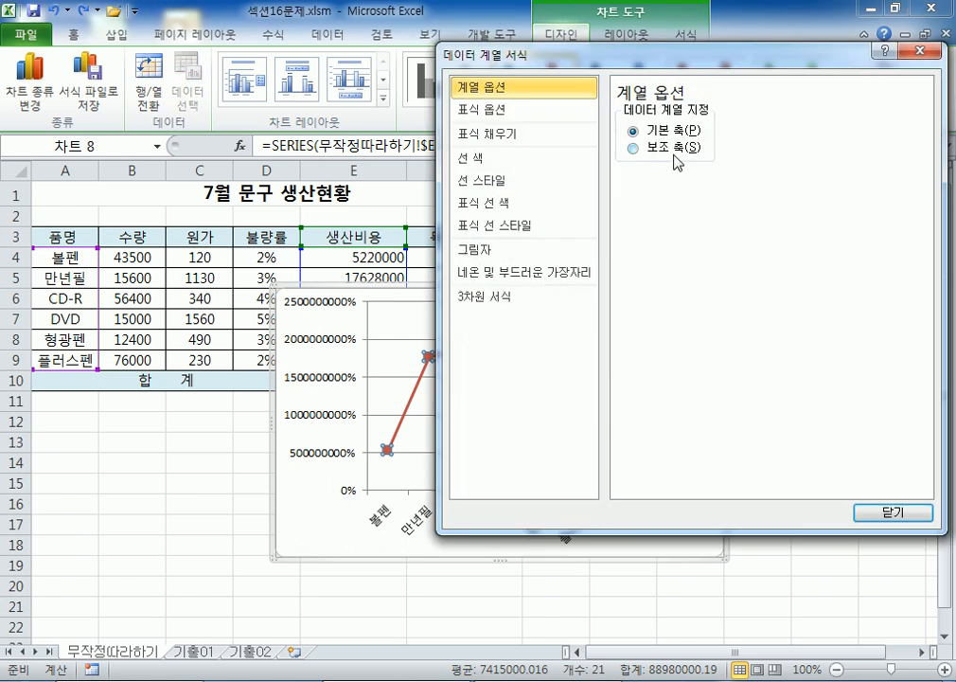
pyautogui.press('Escape')
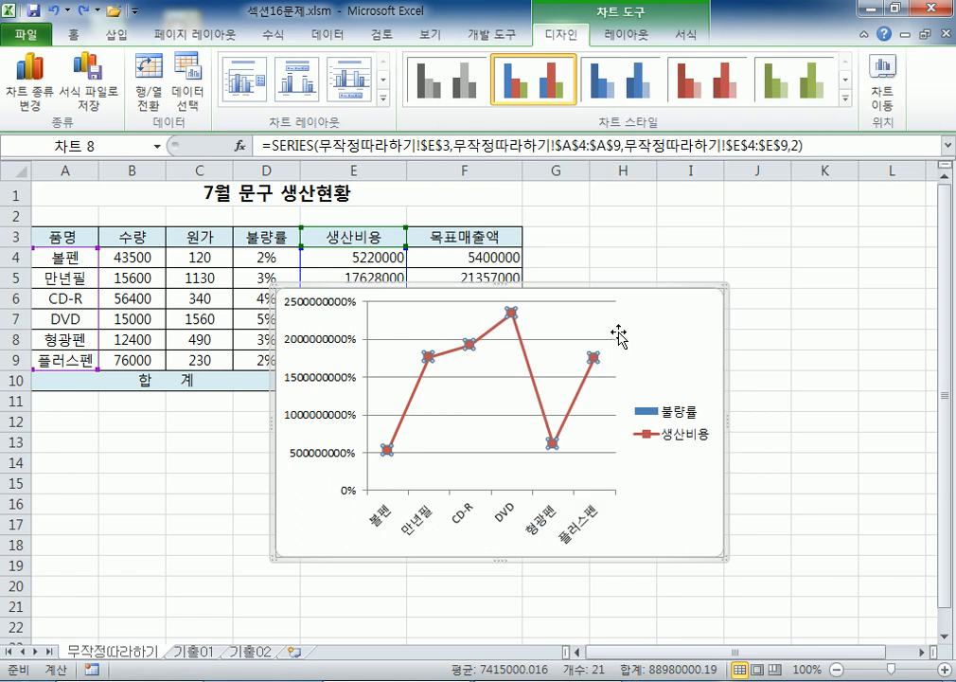
pyautogui.hotkey('ctrl', '1')
pyautogui.press('Escape')
pyautogui.rightClick(526, 362)
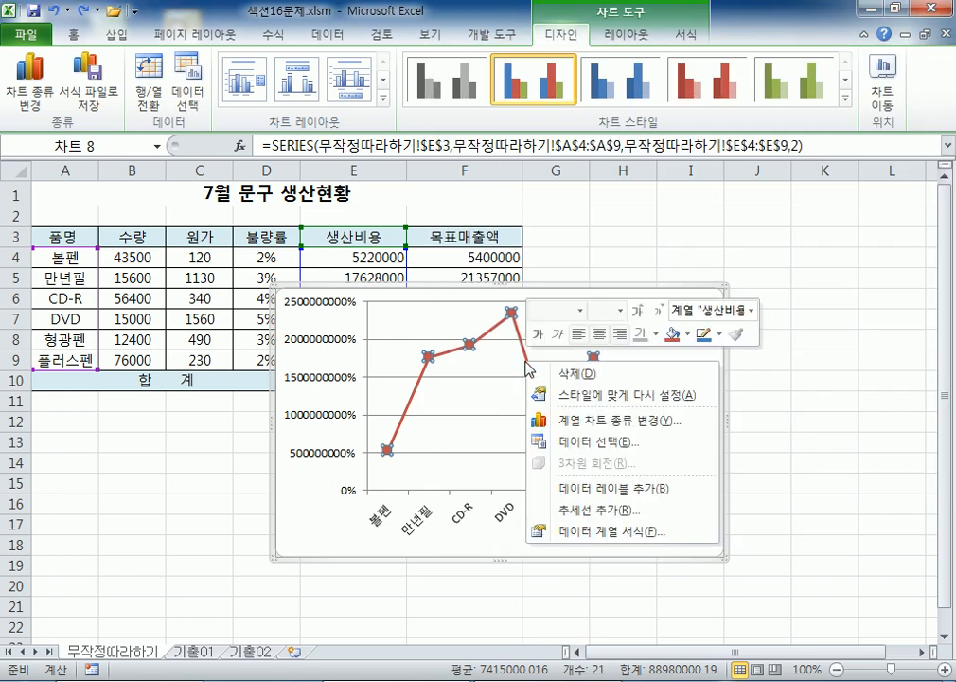
pyautogui.click(598, 532)
pyautogui.press('Escape')
pyautogui.doubleClick(526, 361)
pyautogui.press('Escape')
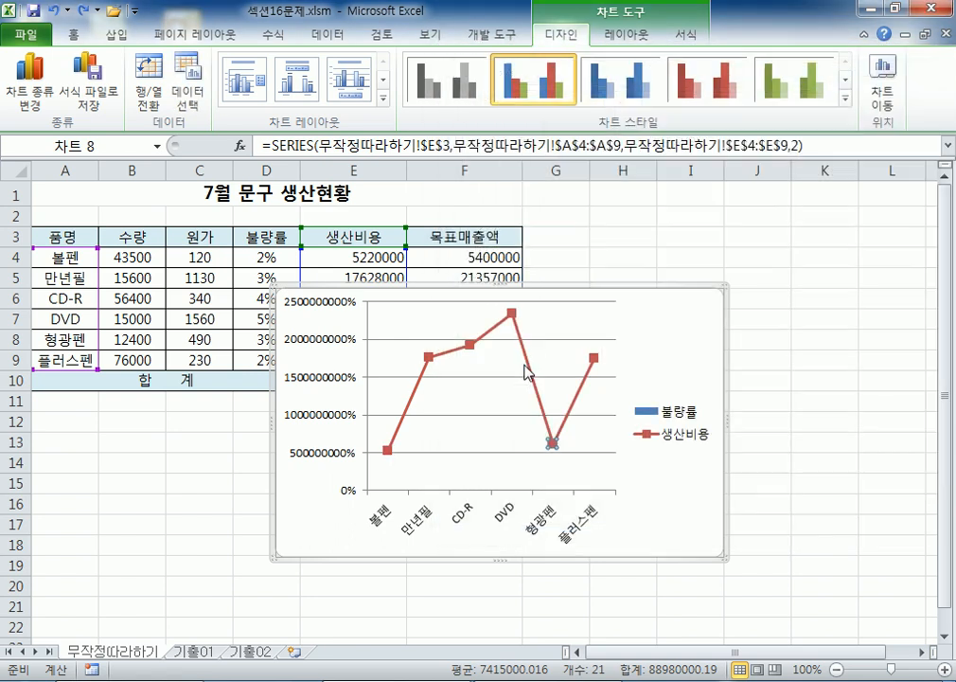
pyautogui.doubleClick(527, 369)
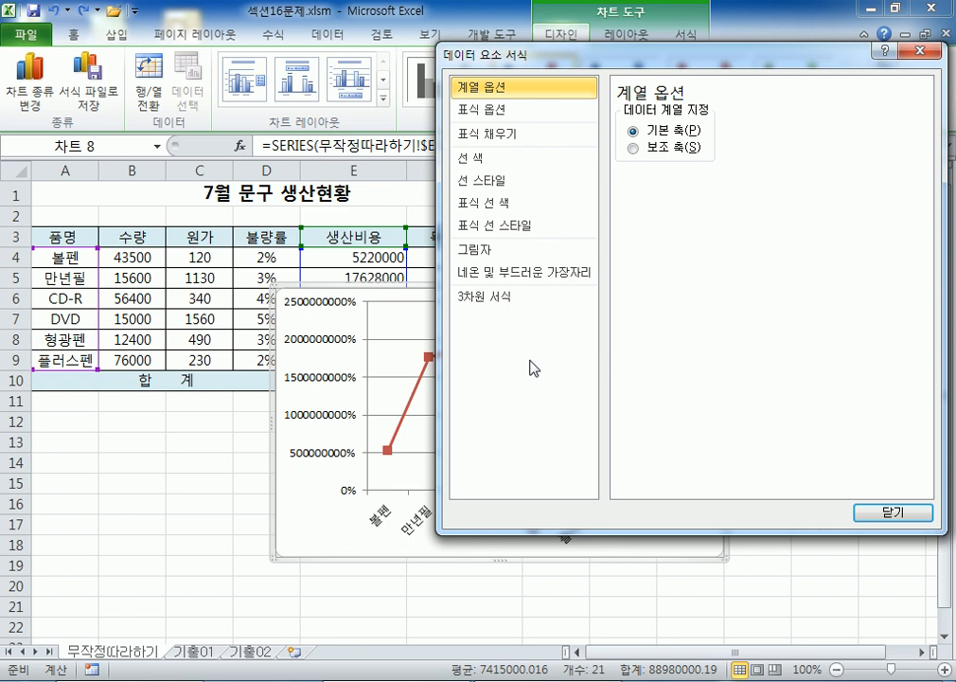
pyautogui.press('Escape')
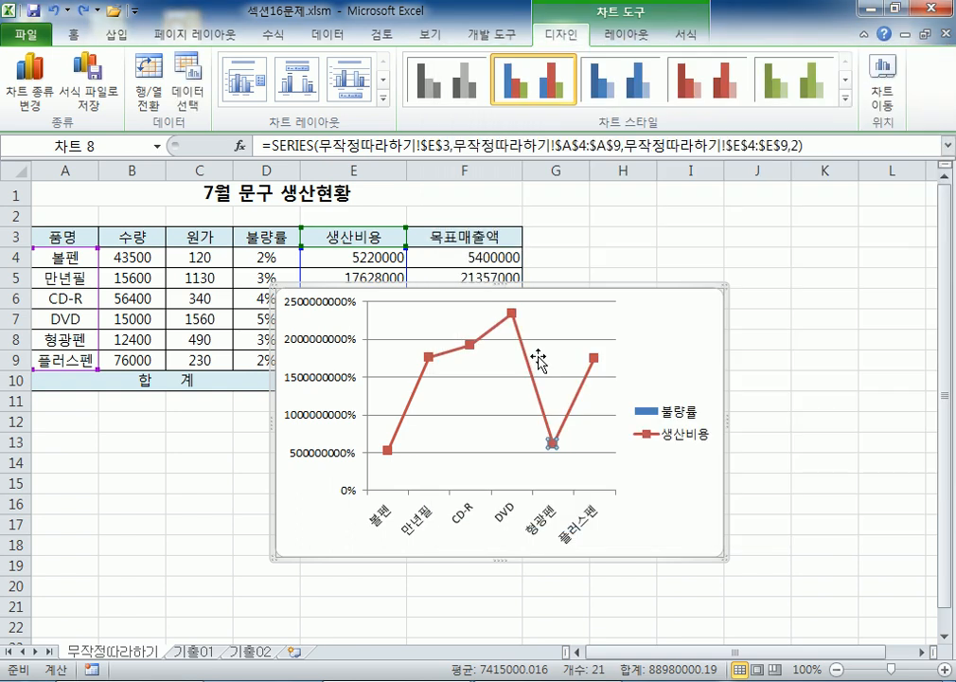
# - Plot the 생산비용 line on the secondary axis (보조 축)
pyautogui.doubleClick(527, 369)
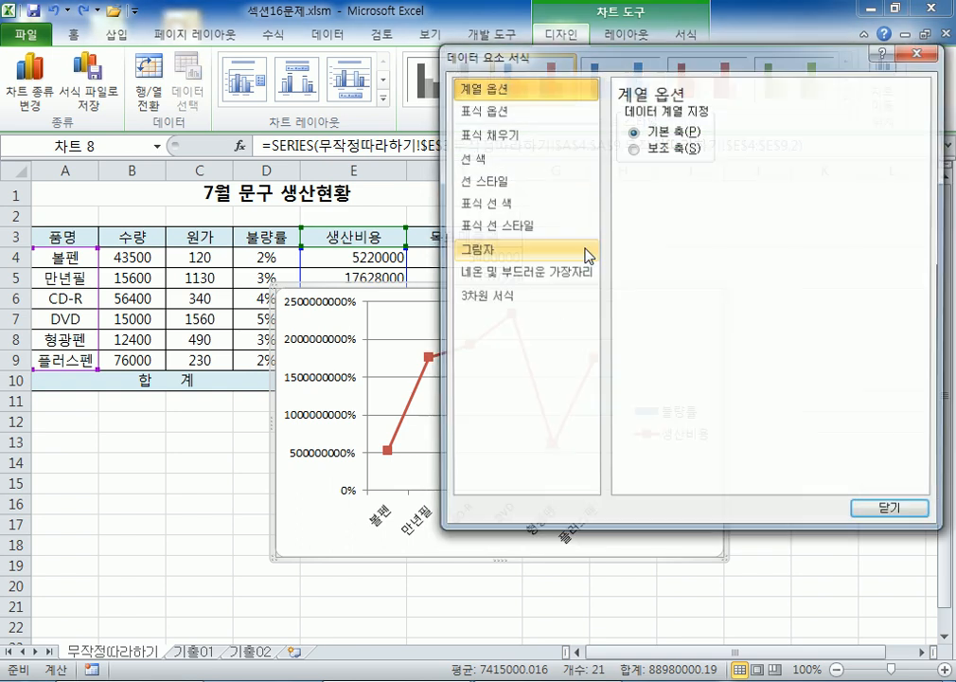
pyautogui.click(632, 148)
pyautogui.click(864, 512)
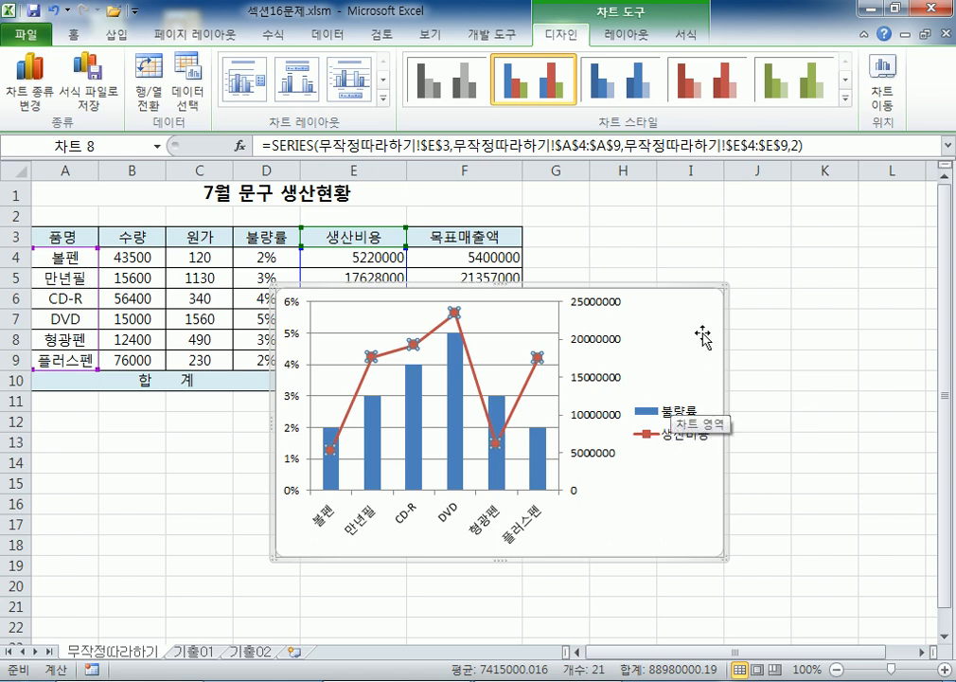
# - Move the chart below the table to start at cell A13 and resize it so its lower edge ends at row 27
pyautogui.moveTo(691, 299); pyautogui.dragTo(454, 446)
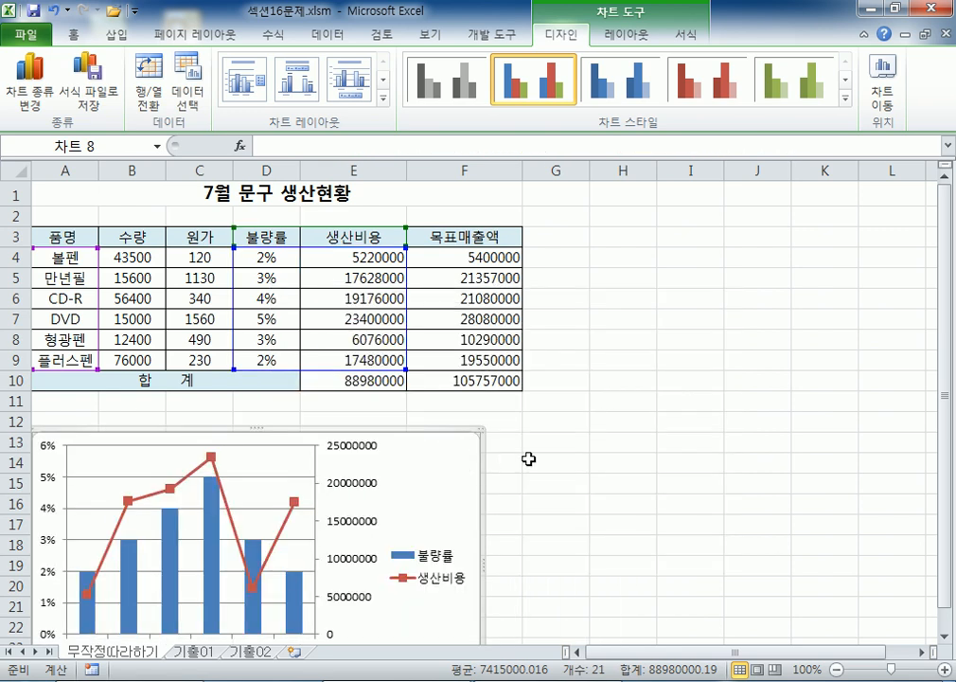
pyautogui.scroll(-4, 527, 459)
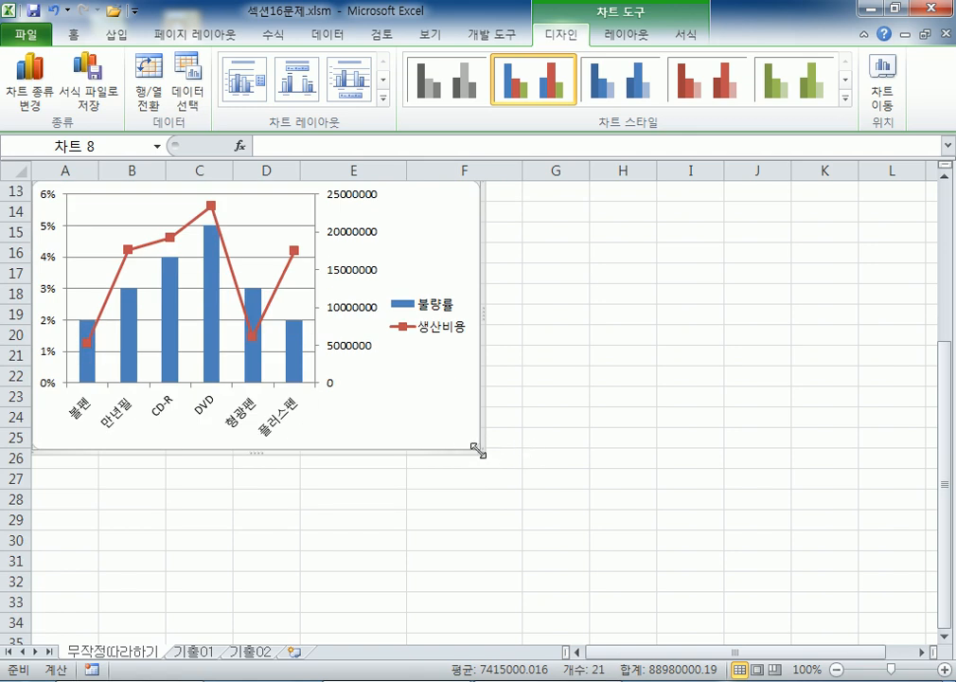
pyautogui.scroll(-2, 519, 438)
pyautogui.moveTo(477, 327); pyautogui.dragTo(521, 366)
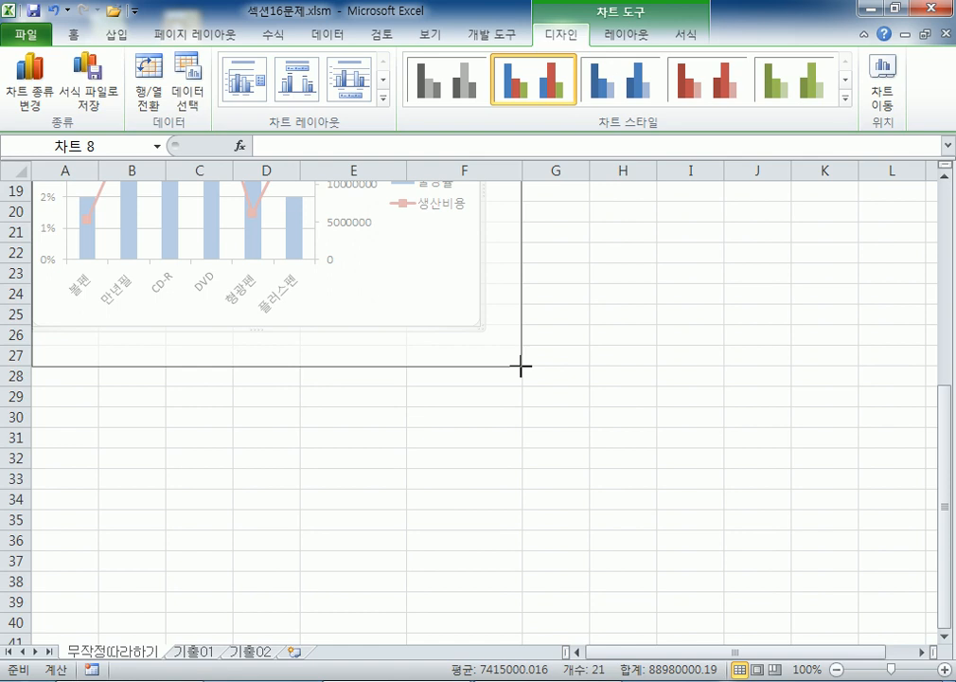
pyautogui.moveTo(520, 365); pyautogui.dragTo(522, 389)
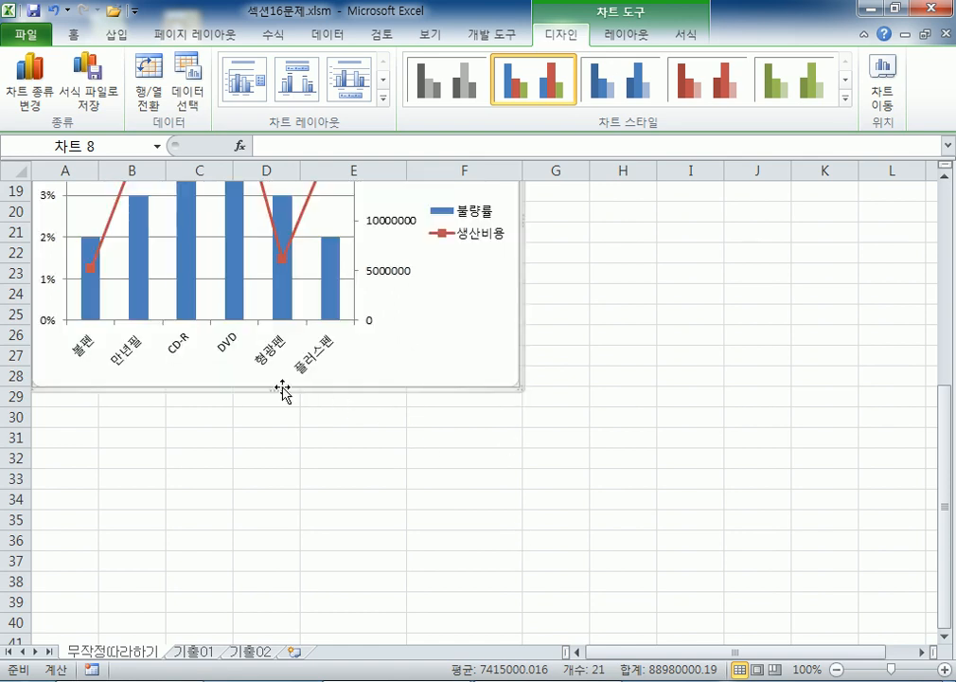
pyautogui.moveTo(275, 388)
pyautogui.mouseDown()
pyautogui.moveTo(281, 366)
pyautogui.moveTo(278, 378)
pyautogui.mouseUp()
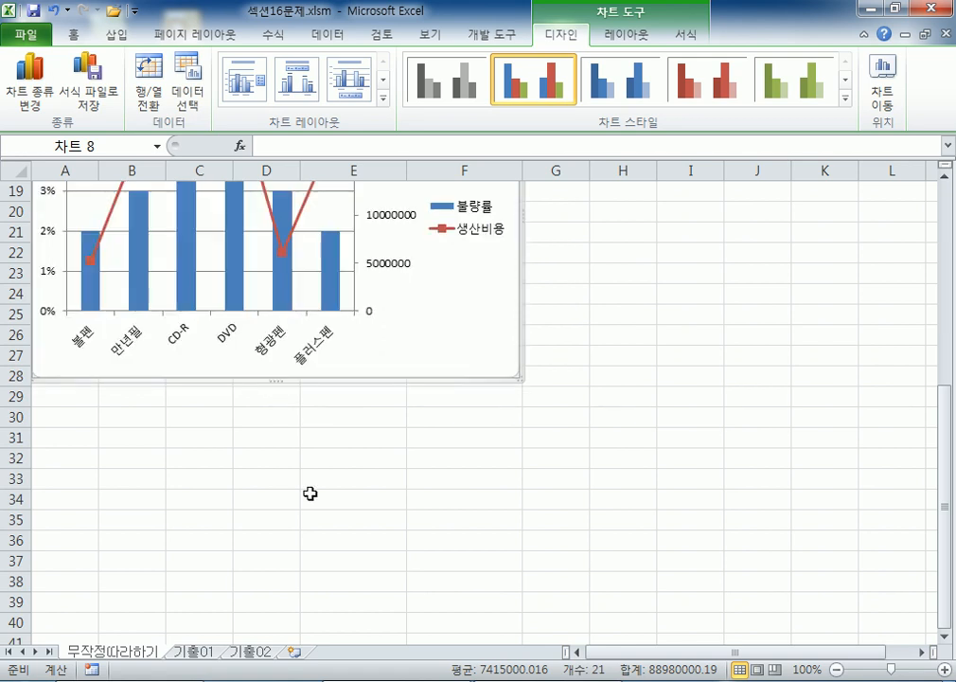
pyautogui.moveTo(279, 378); pyautogui.dragTo(281, 366)
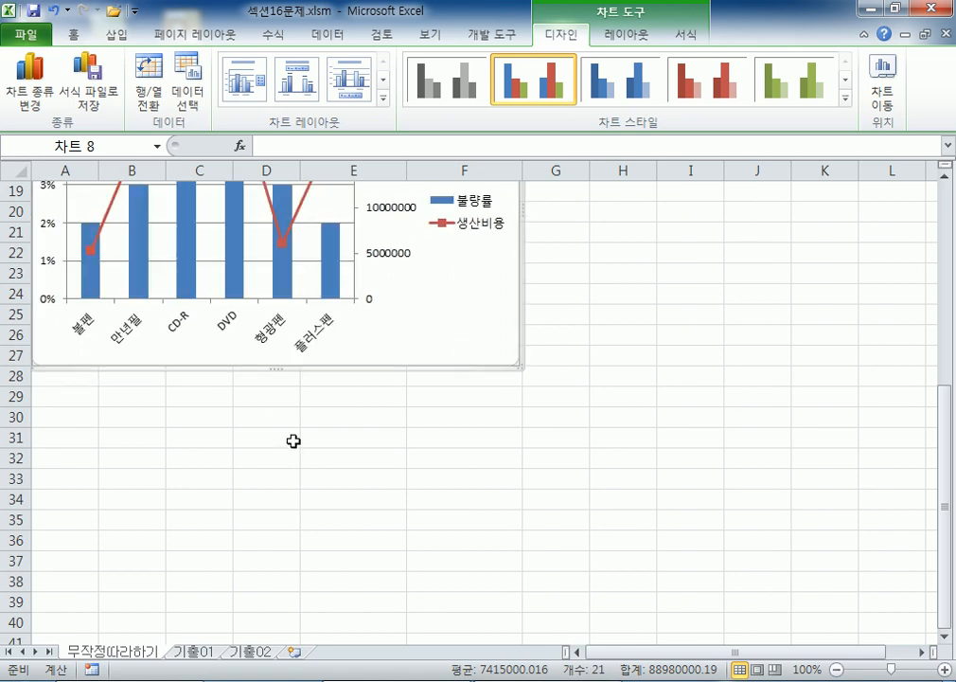
# - Widen the chart slightly so its right edge lines up with the right border of column F
pyautogui.click(586, 436)
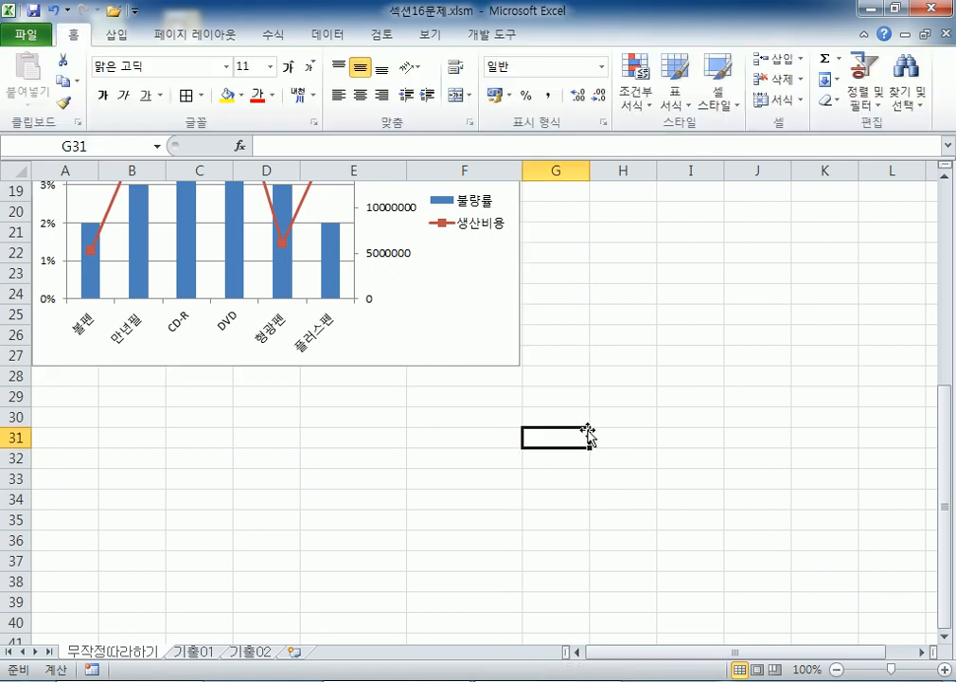
pyautogui.click(504, 277)
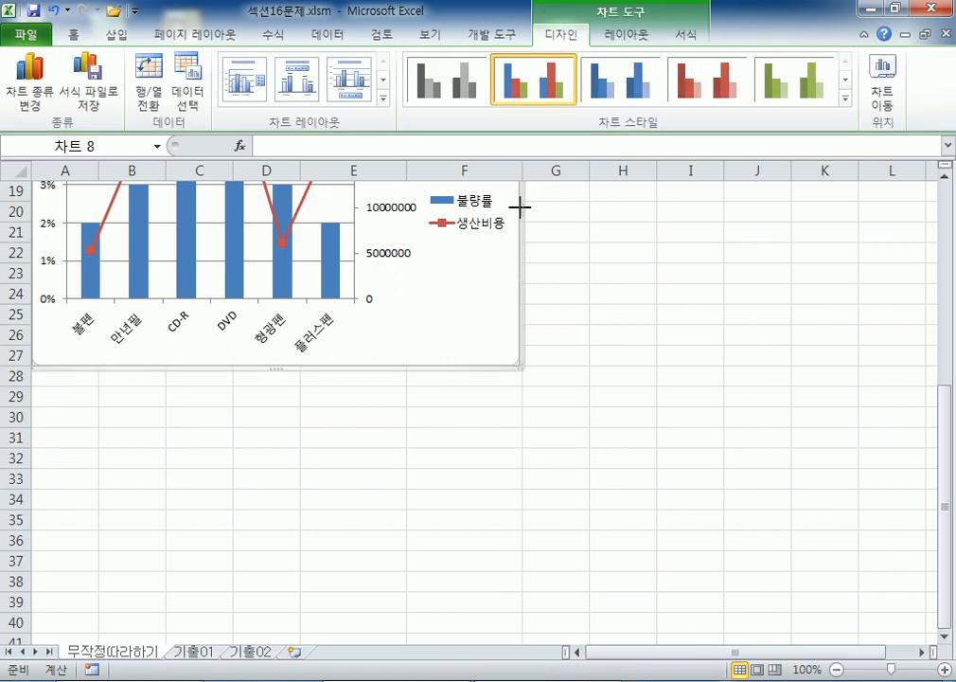
pyautogui.moveTo(520, 208); pyautogui.dragTo(521, 208)
pyautogui.click(606, 371)
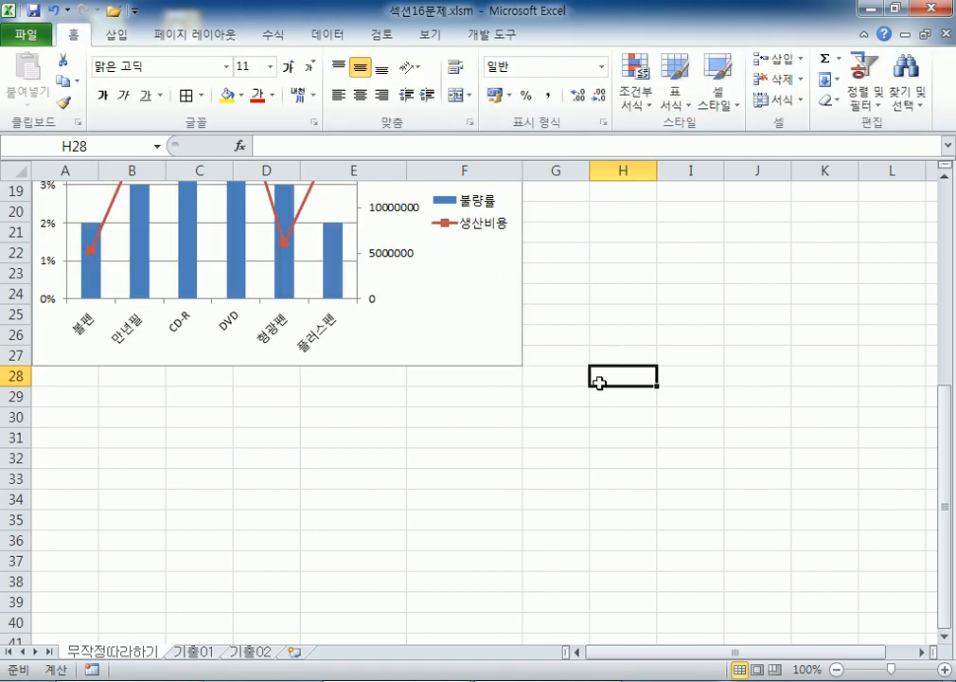
pyautogui.scroll(4, 571, 411)
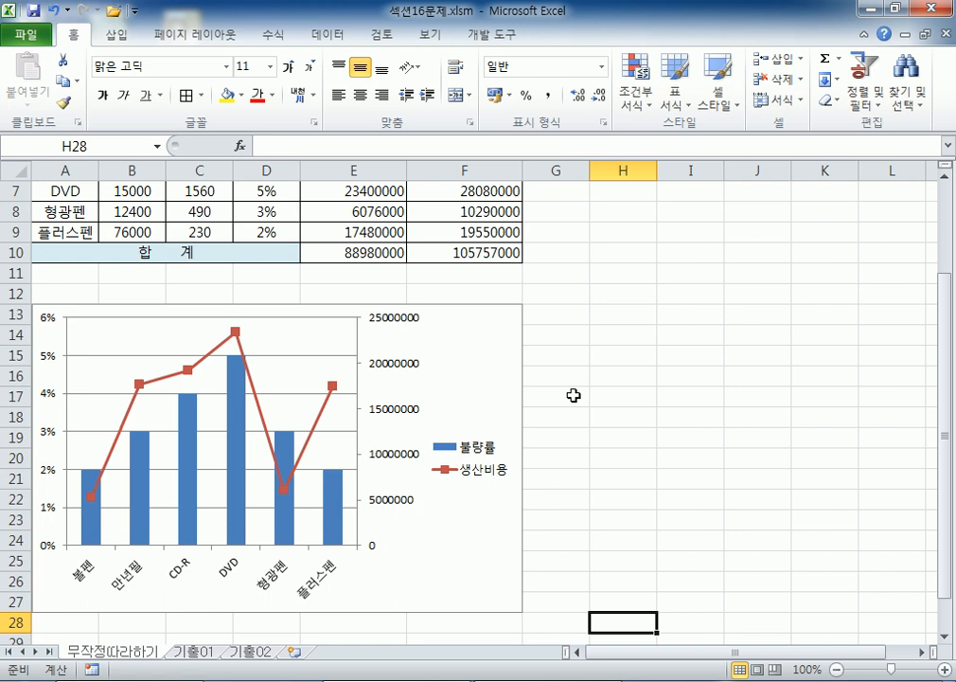
# - Add a chart title, trying the centred overlay placement before placing it above the plot (차트 위)
pyautogui.click(478, 320)
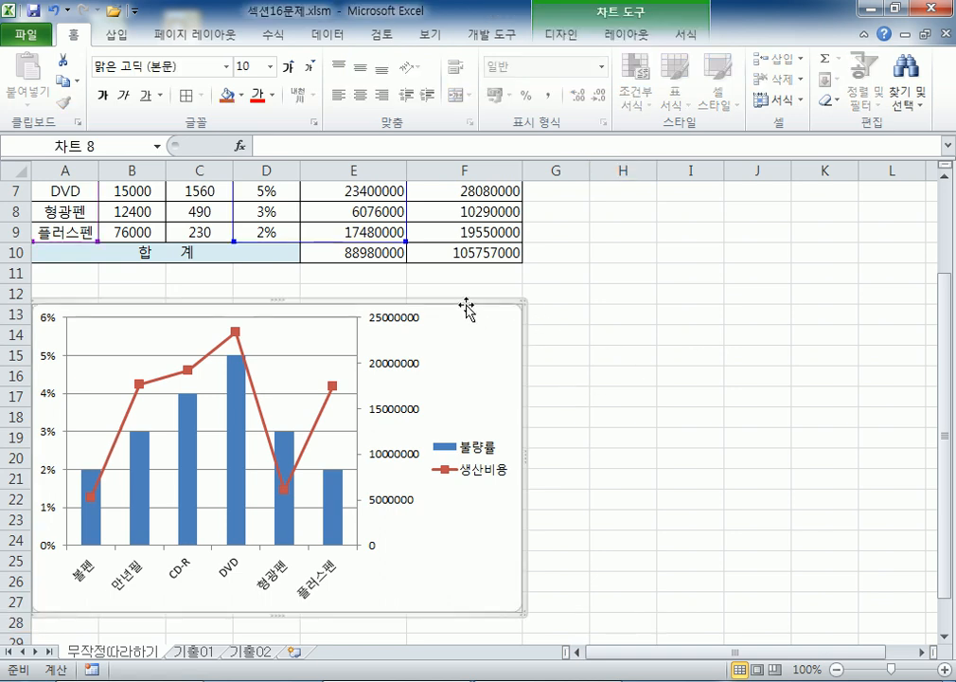
pyautogui.click(657, 358)
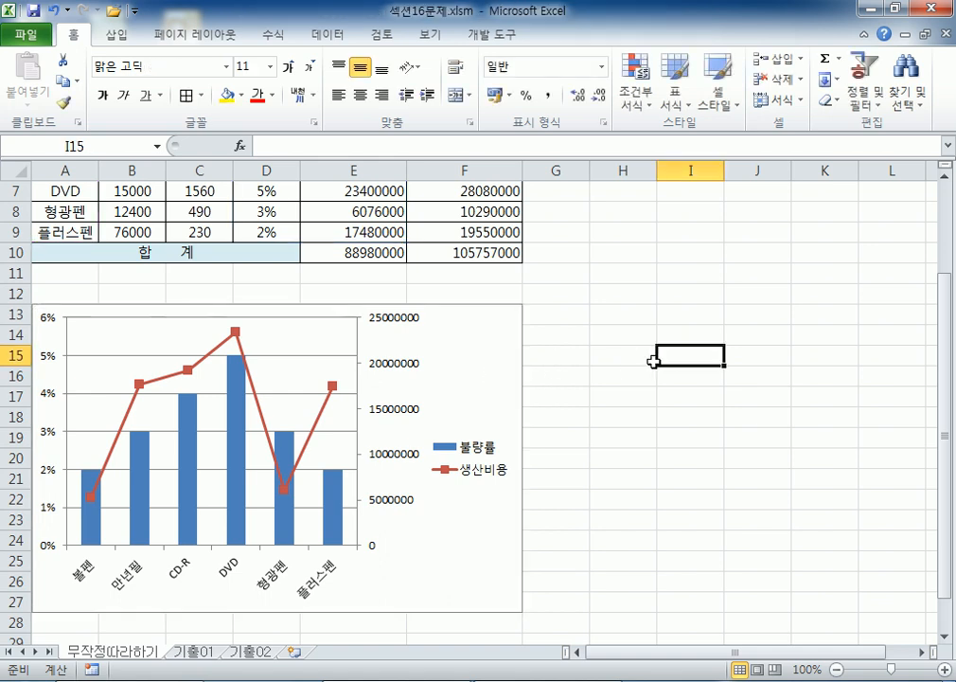
pyautogui.click(493, 347)
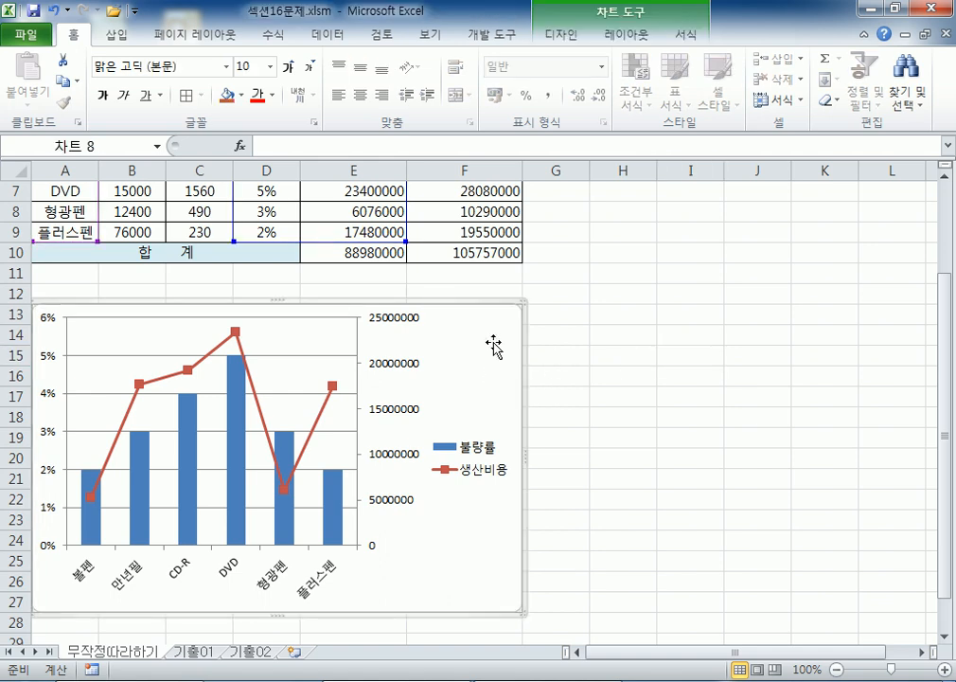
pyautogui.click(566, 38)
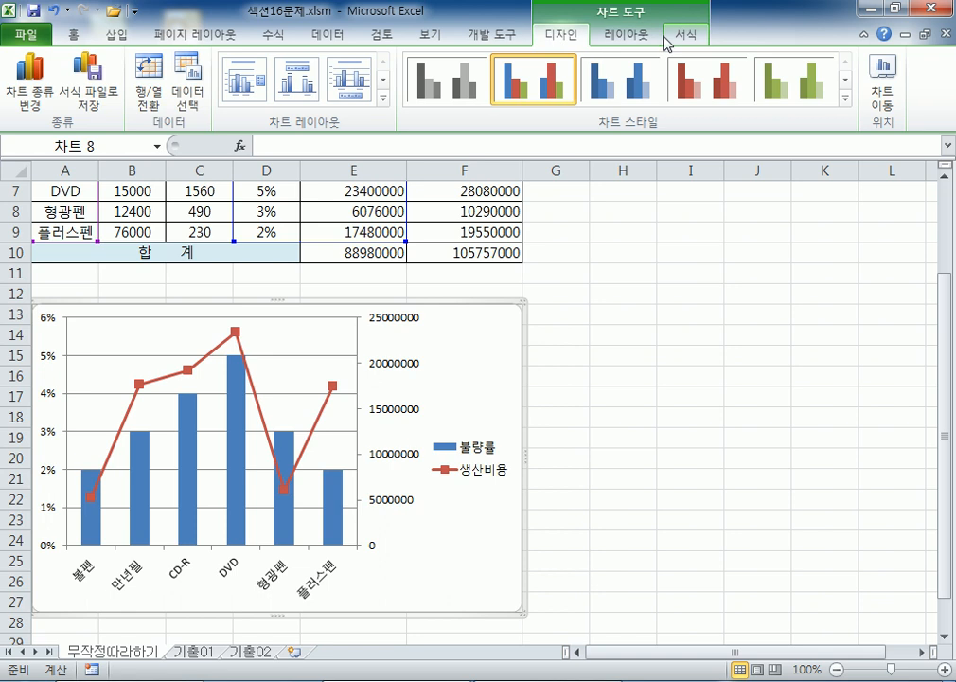
pyautogui.click(625, 38)
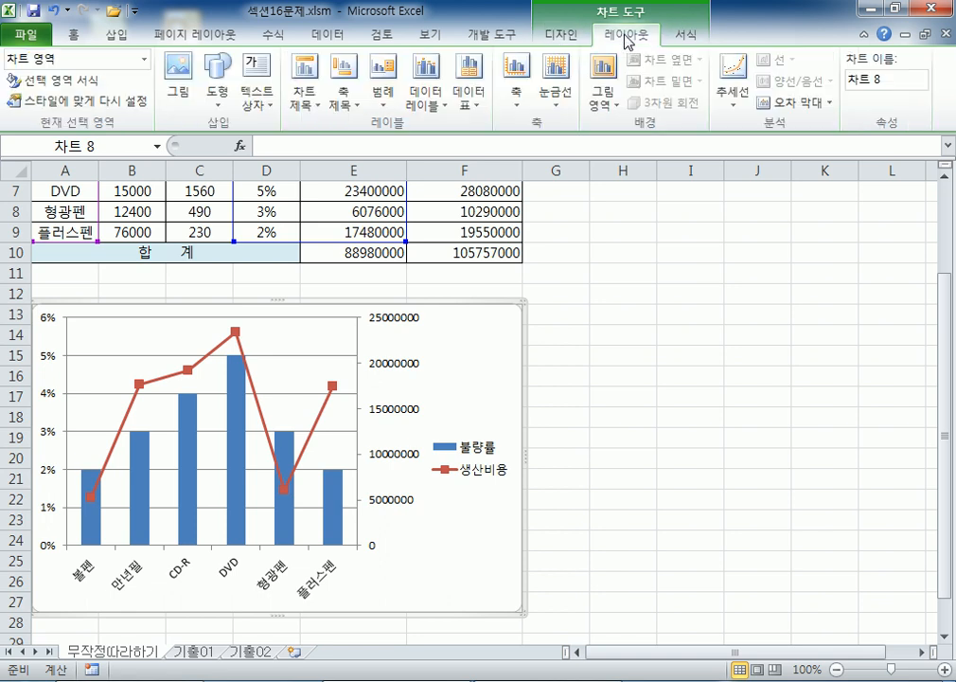
pyautogui.click(318, 107)
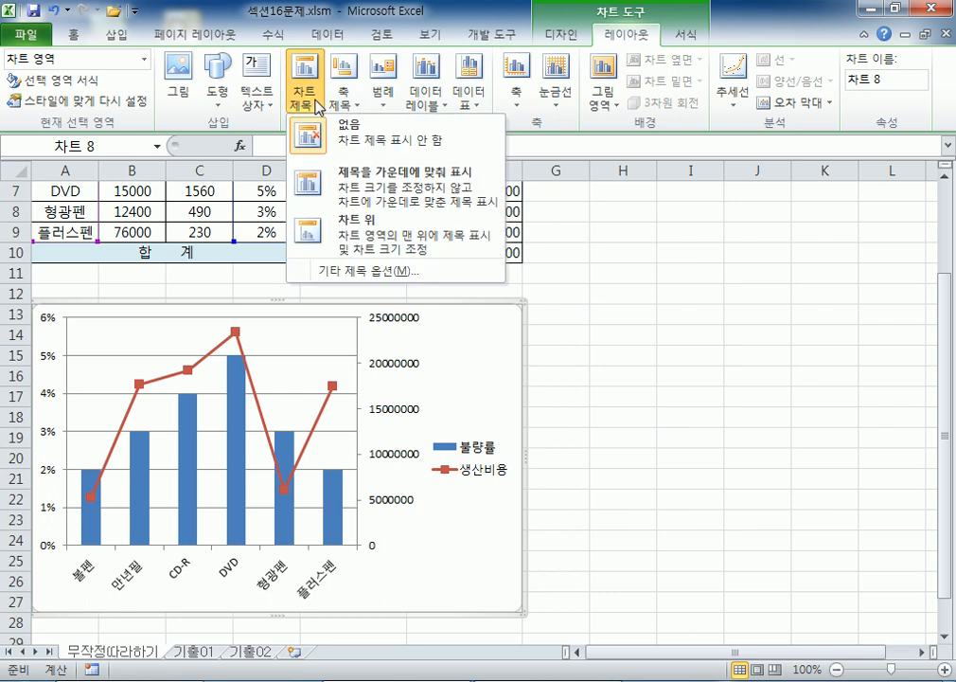
pyautogui.click(352, 232)
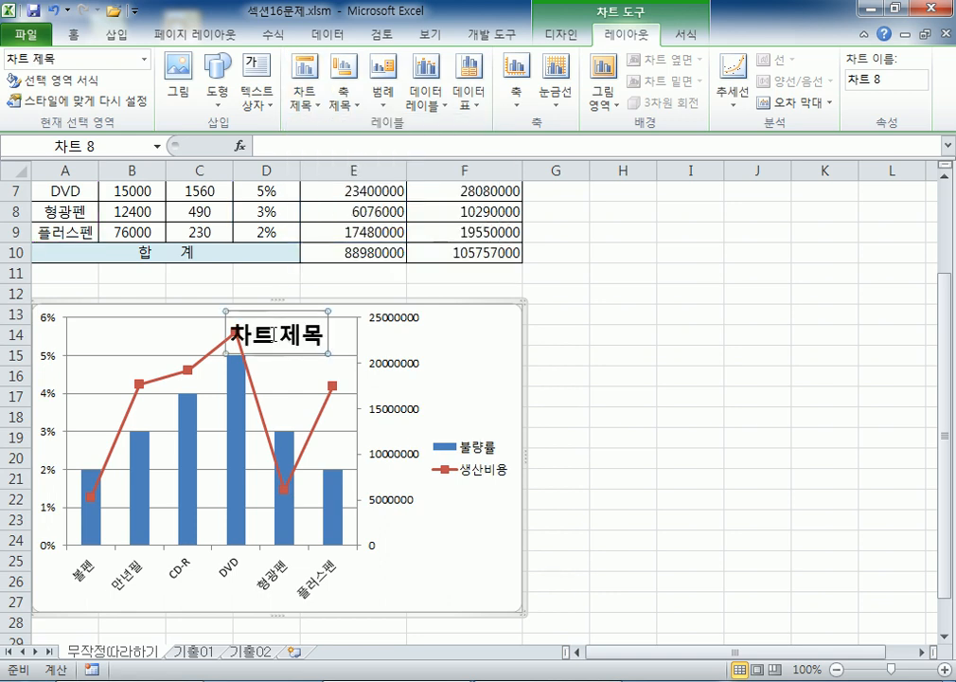
pyautogui.click(305, 94)
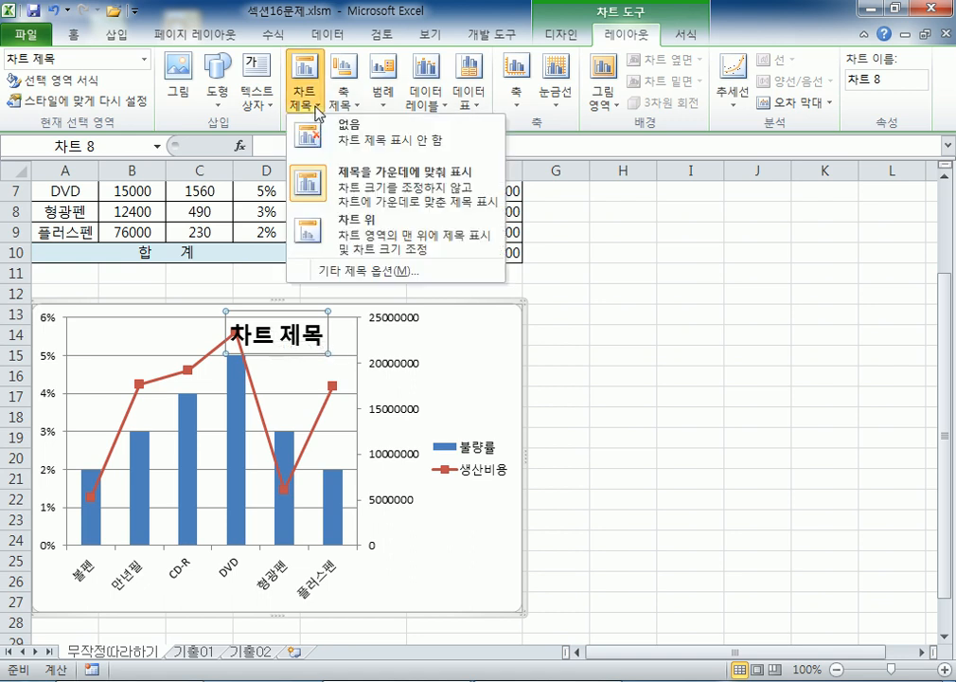
pyautogui.click(341, 224)
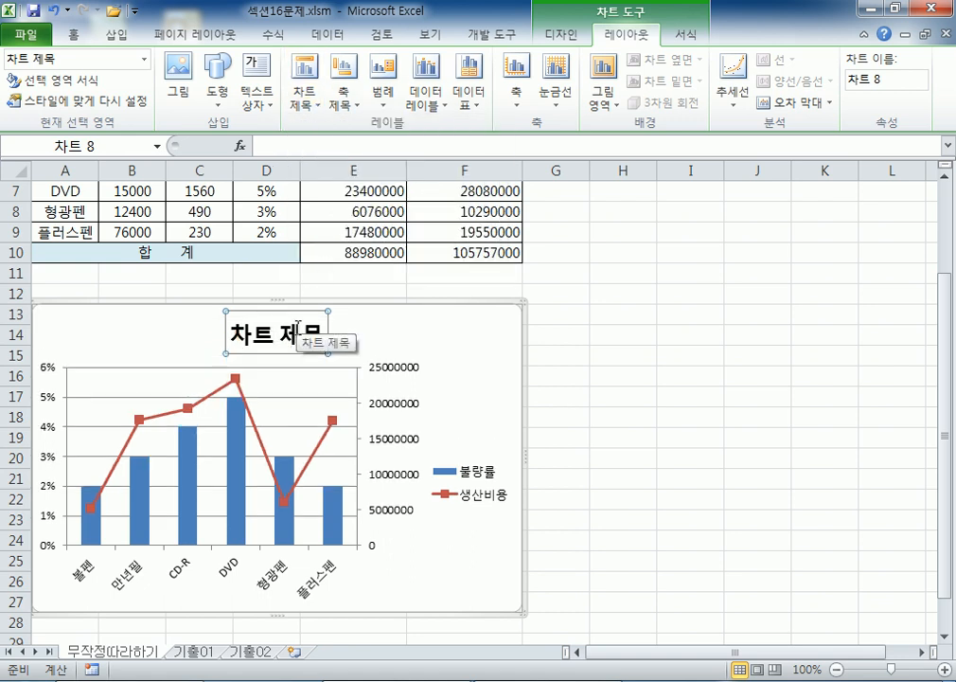
# - Try a primary horizontal axis title below the axis (축 아래 제목) and remove it again
pyautogui.click(348, 106)
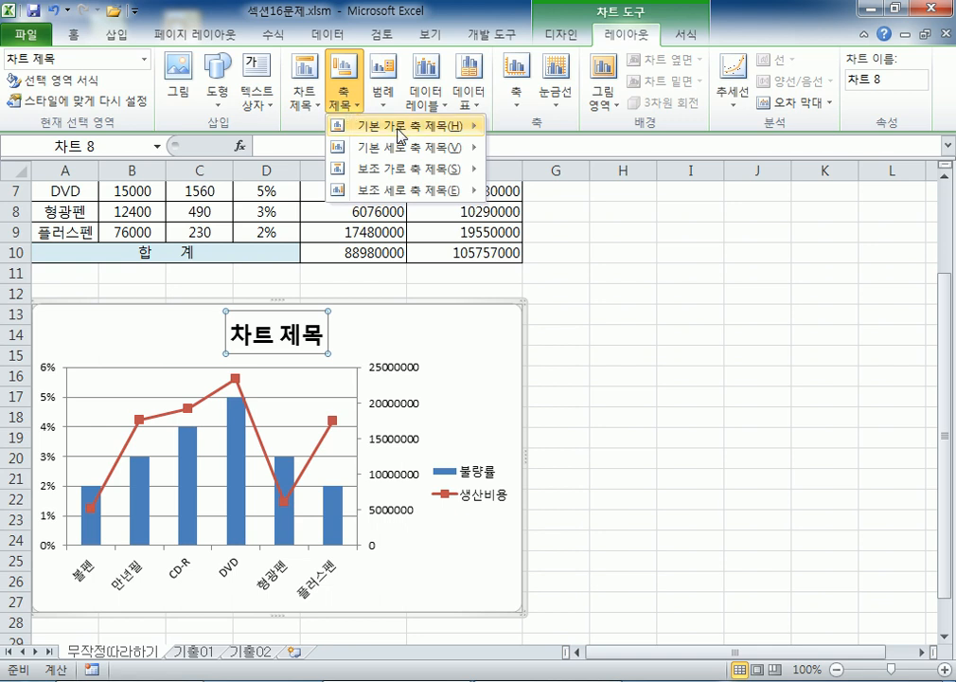
pyautogui.moveTo(417, 126)
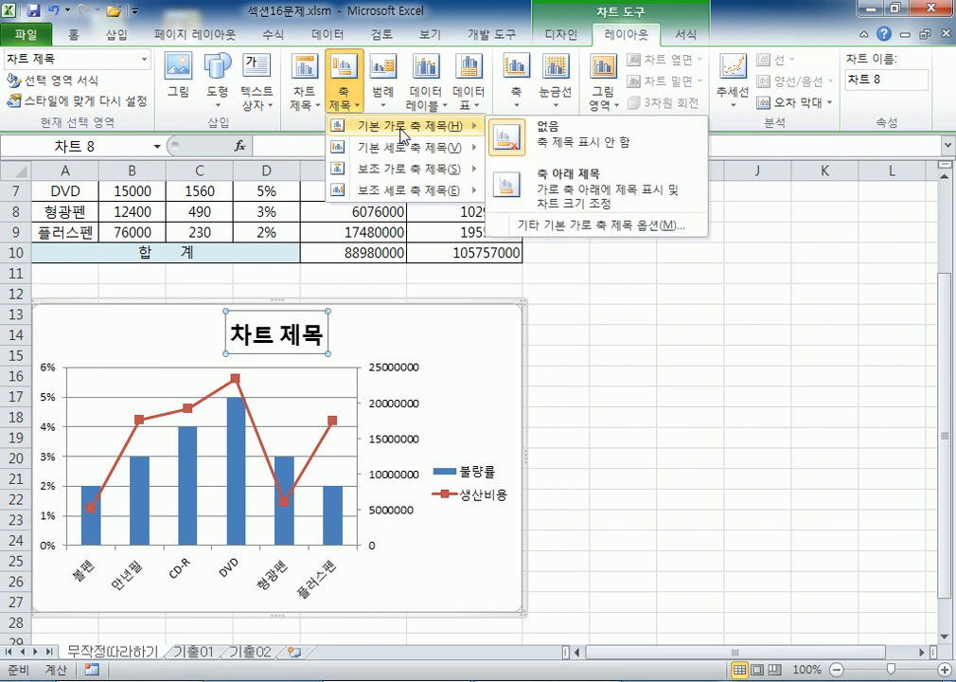
pyautogui.click(554, 188)
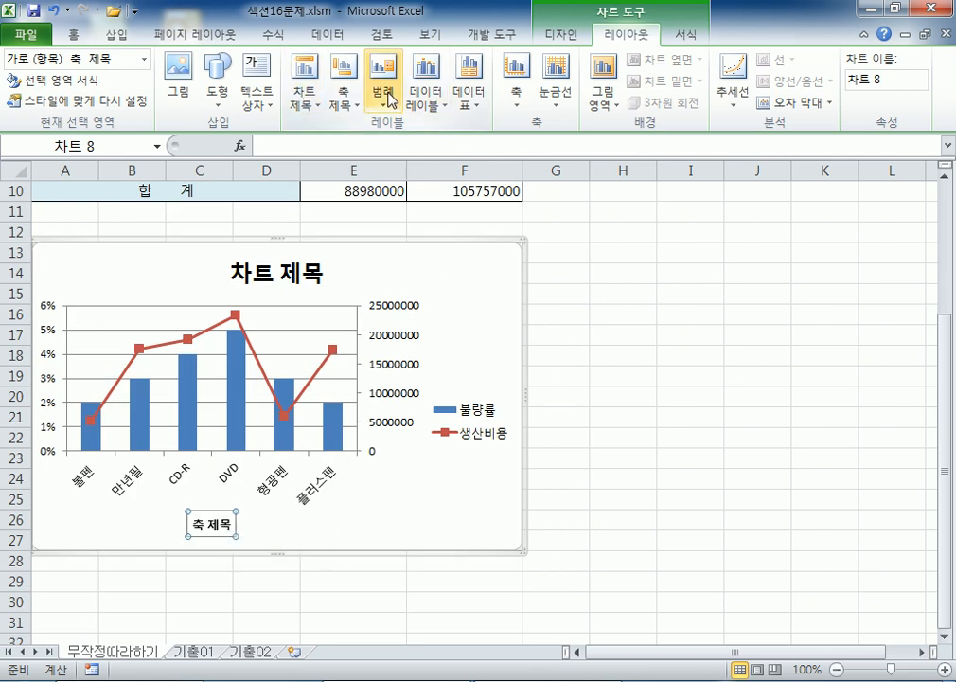
pyautogui.click(348, 104)
pyautogui.moveTo(445, 127)
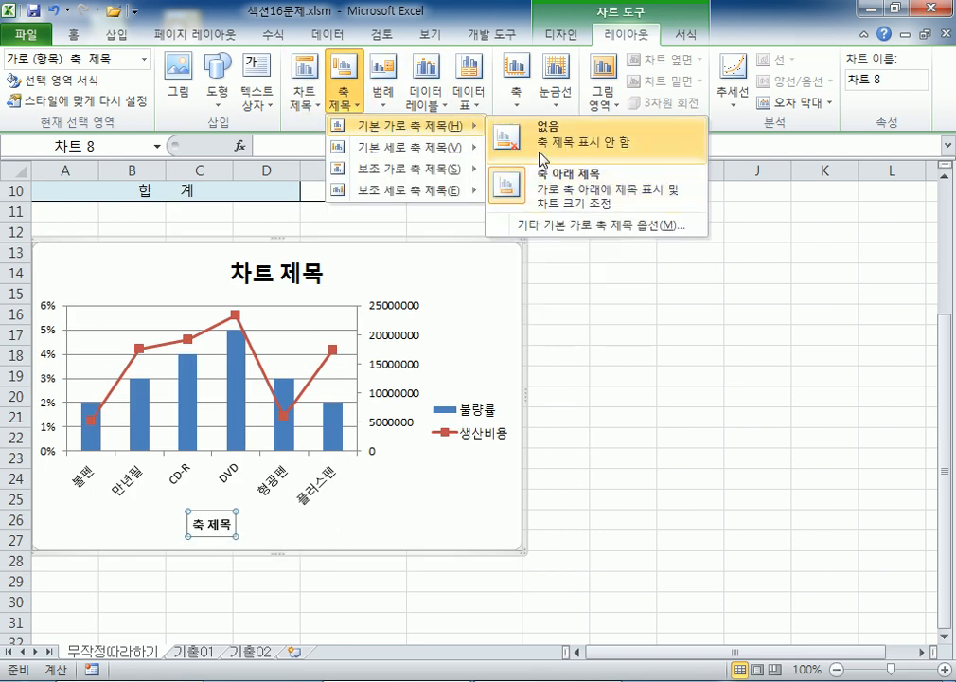
pyautogui.click(546, 141)
# - Add axis titles with upright stacked text to the primary vertical axis and the secondary vertical axis
pyautogui.click(344, 97)
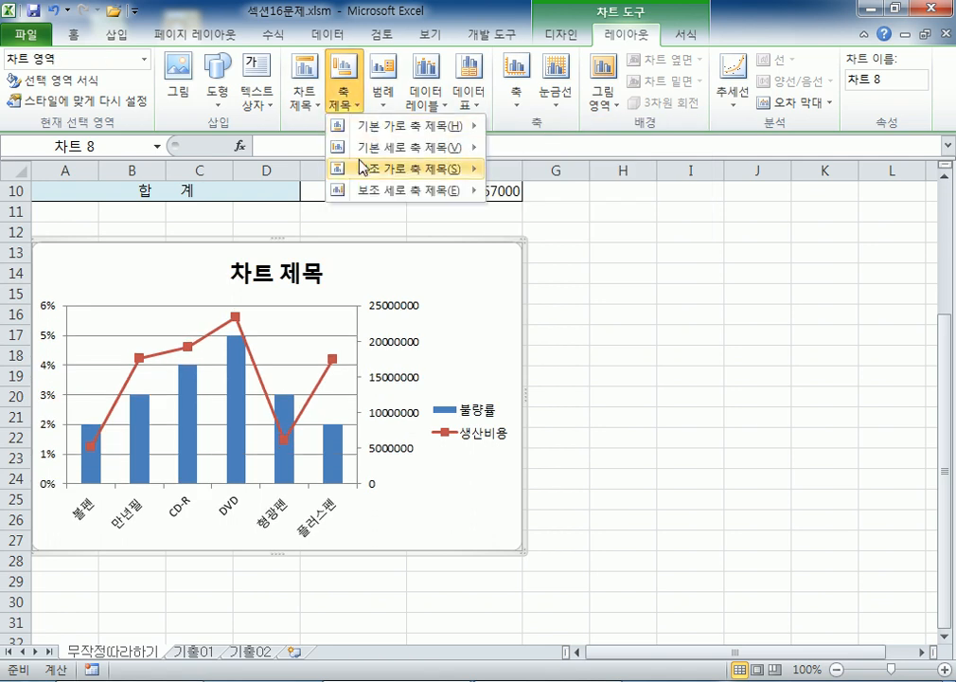
pyautogui.moveTo(366, 157)
pyautogui.click(559, 253)
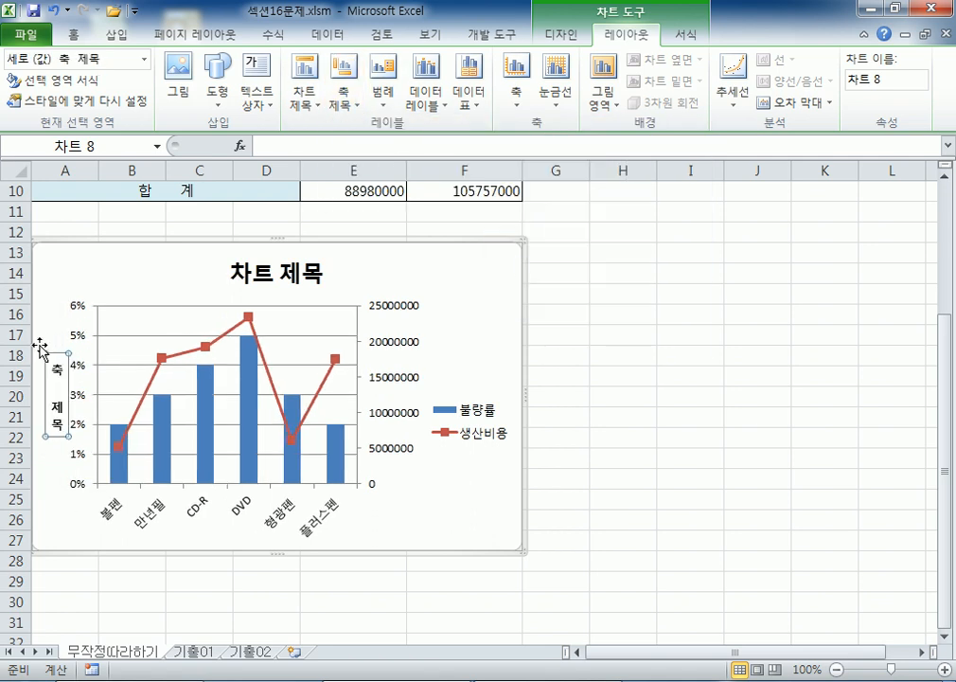
pyautogui.click(343, 98)
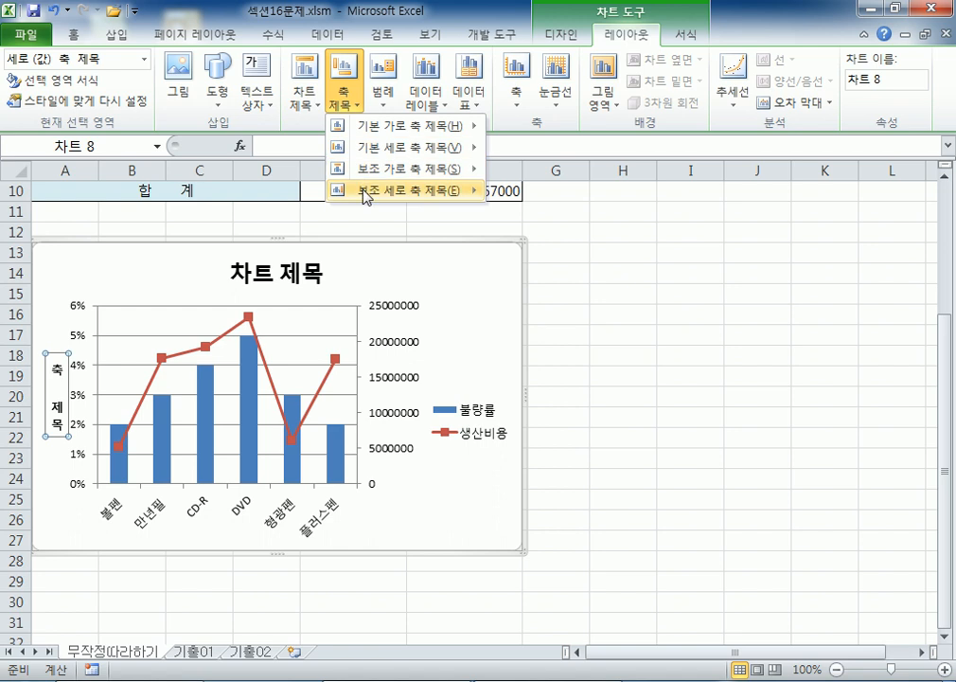
pyautogui.moveTo(386, 194)
pyautogui.click(511, 295)
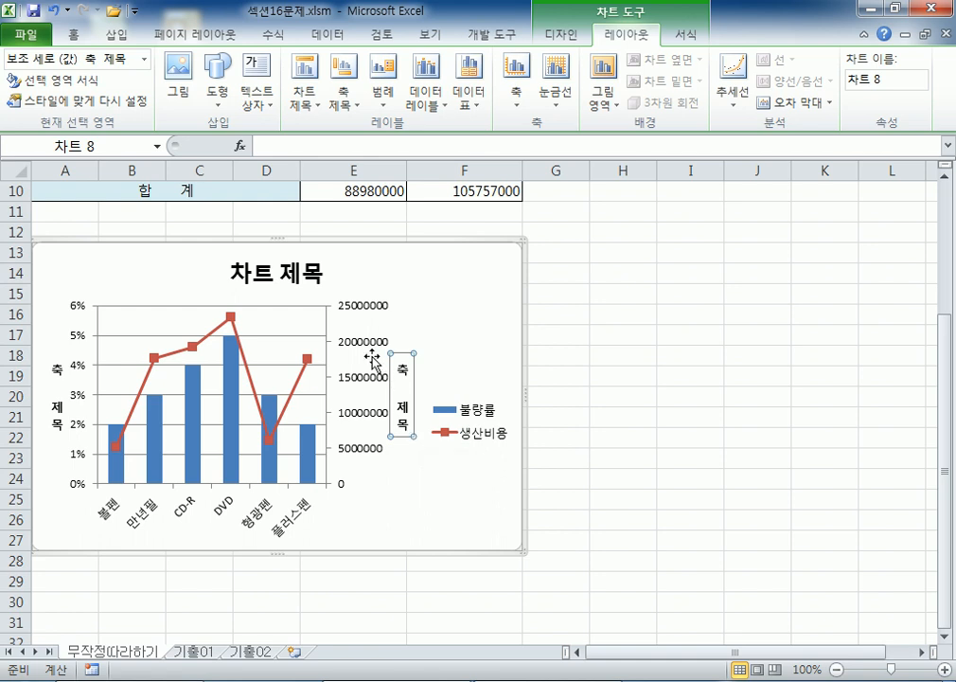
# - Replace the chart title's placeholder text with 품목별 불량률 및 생산비용
pyautogui.click(282, 270)
pyautogui.write('푸ㅁ목별 ')
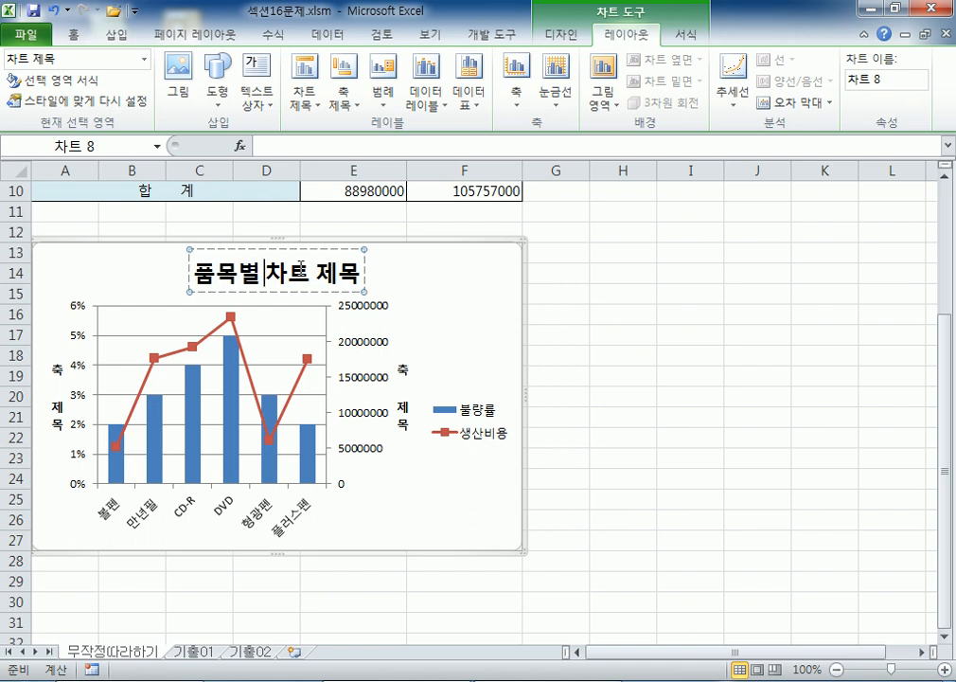
pyautogui.write('불량률 및')
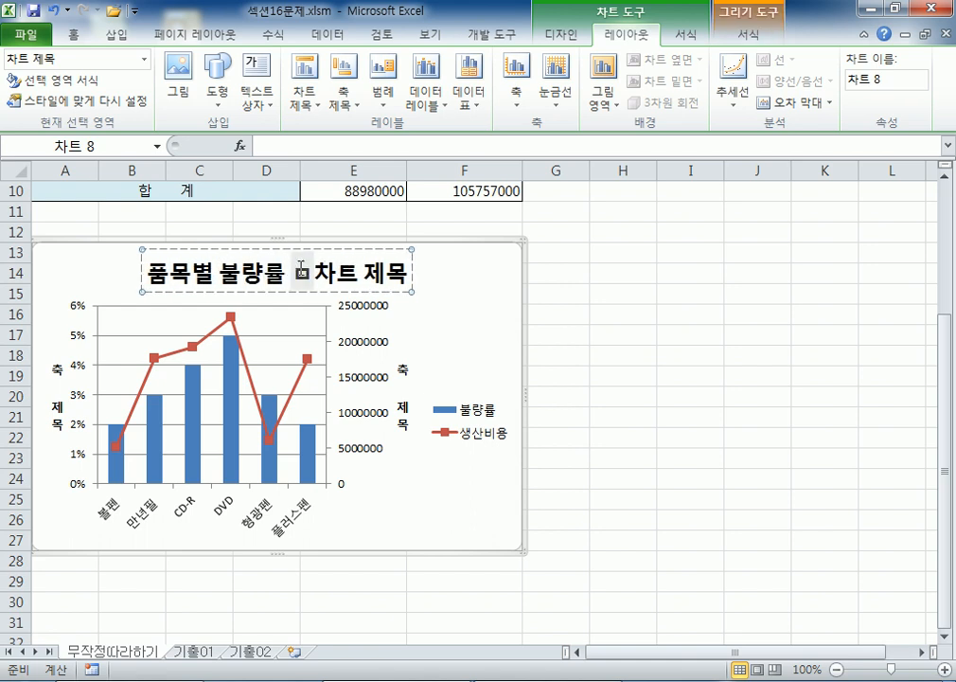
pyautogui.write(' 생산비용')
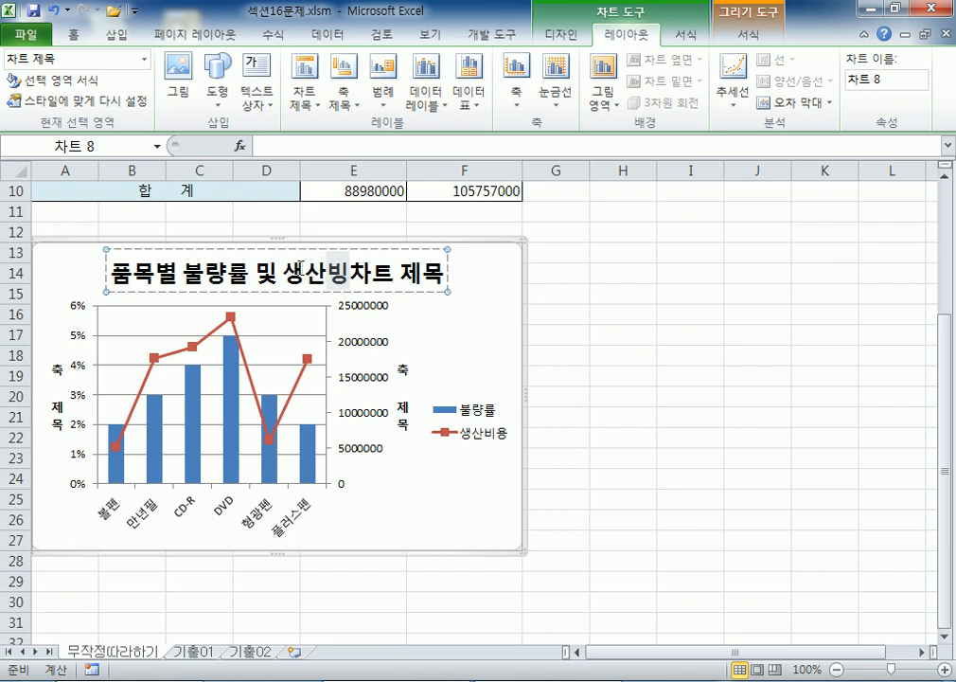
pyautogui.press('Delete')
pyautogui.press('Delete')
pyautogui.press('Delete')
pyautogui.press('Delete')
pyautogui.press('Delete')
pyautogui.press('Escape')
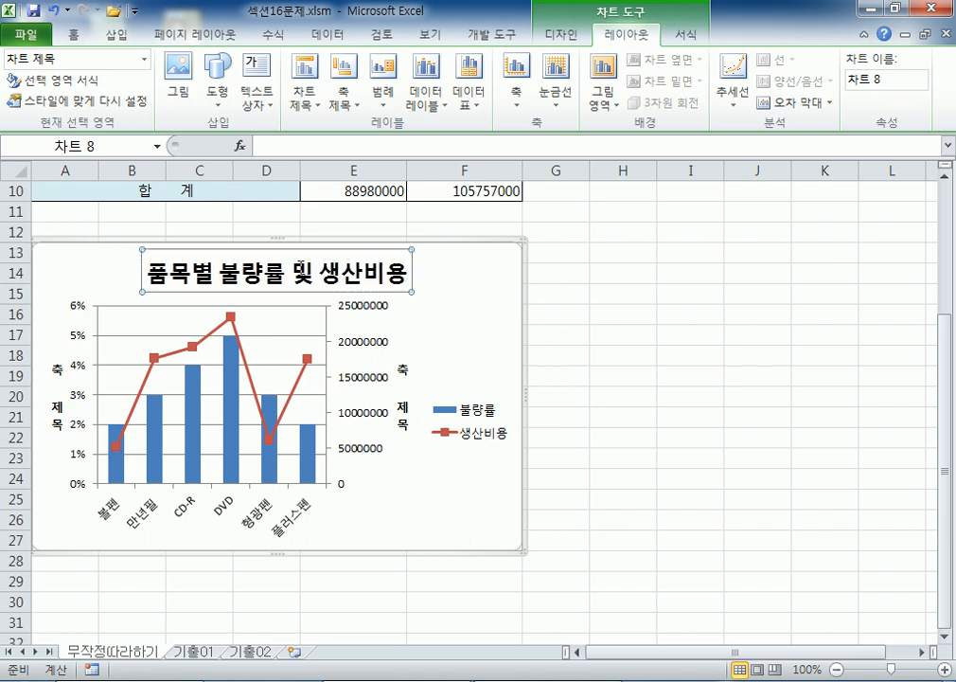
# - Change the primary vertical axis title's text to 불량률
pyautogui.click(56, 405)
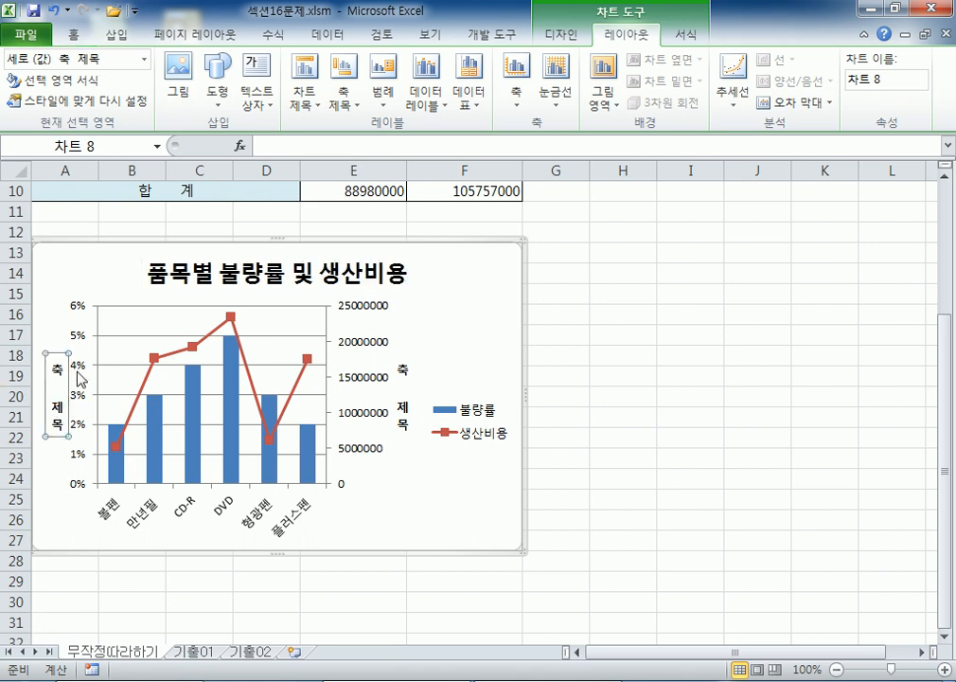
pyautogui.write('불량류')
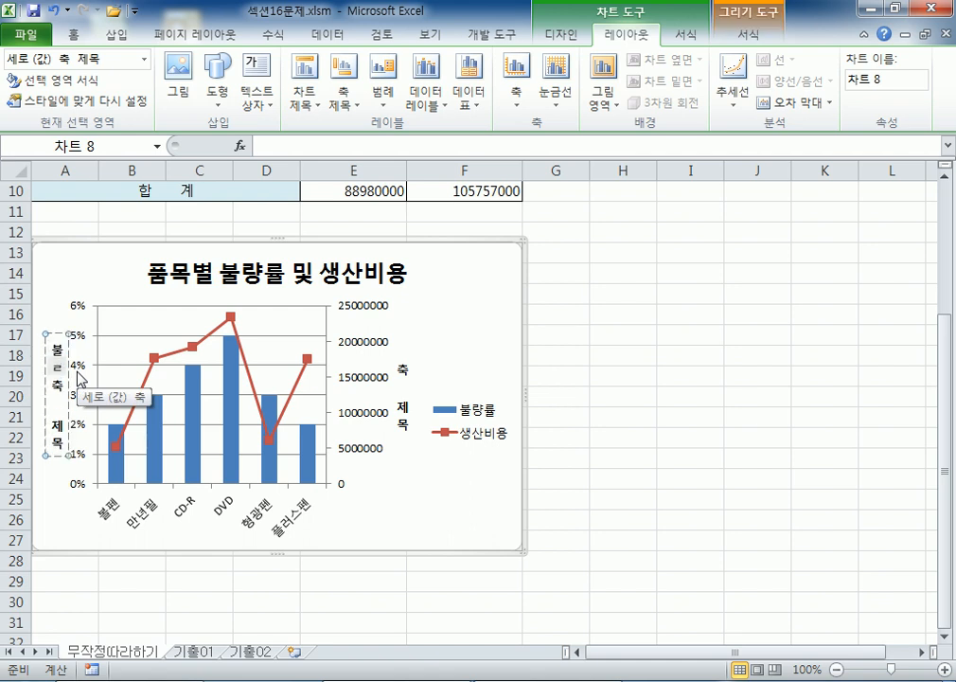
pyautogui.press('Delete')
pyautogui.press('Delete')
pyautogui.press('Delete')
pyautogui.press('Delete')
pyautogui.press('Escape')
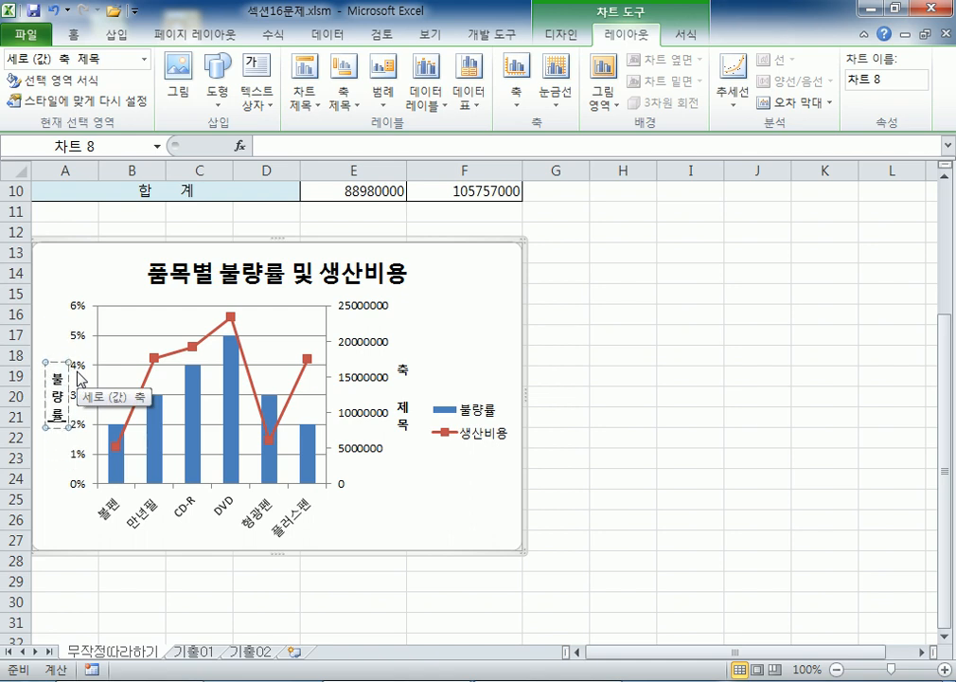
# - Change the secondary vertical axis title's text to 생산비용
pyautogui.click(404, 368)
pyautogui.write('생ㅅ')
pyautogui.write('산비')
pyautogui.write('용')
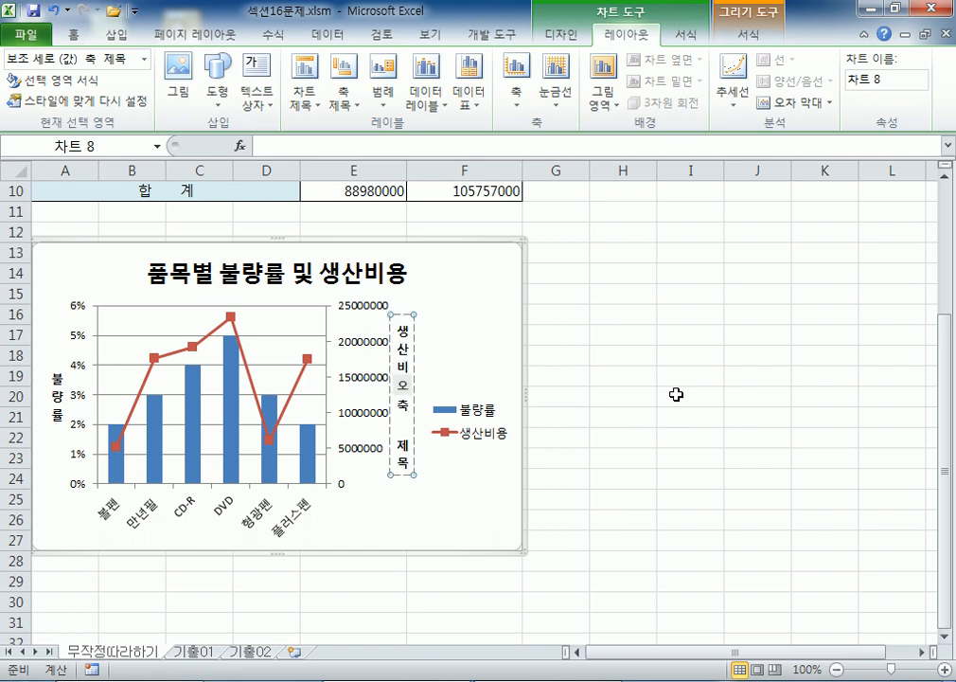
pyautogui.press('Delete')
pyautogui.press('Delete')
pyautogui.press('Delete')
pyautogui.press('Delete')
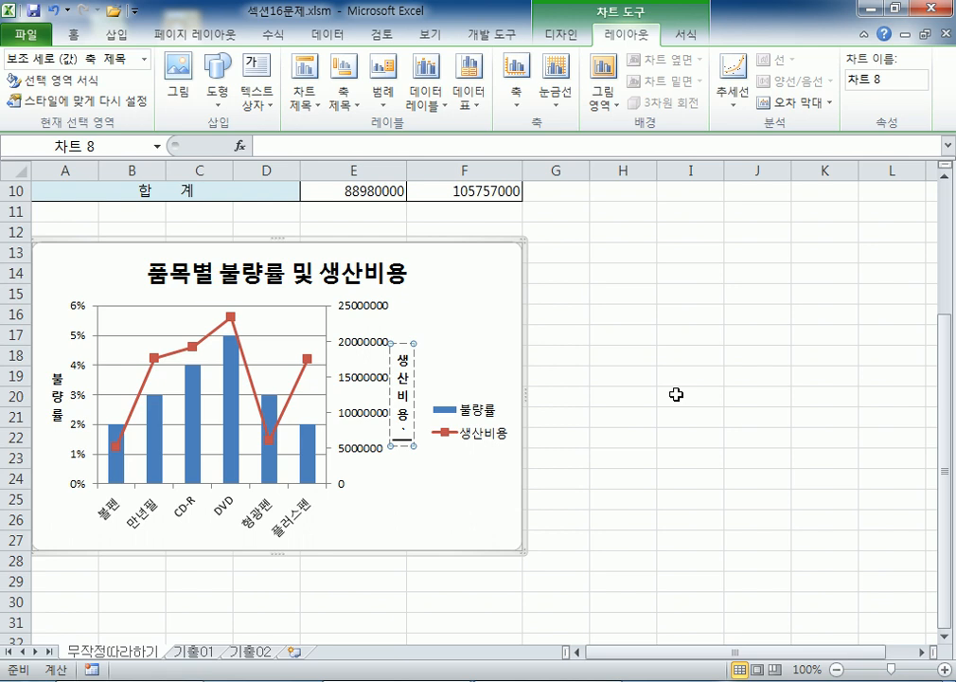
pyautogui.press('Escape')
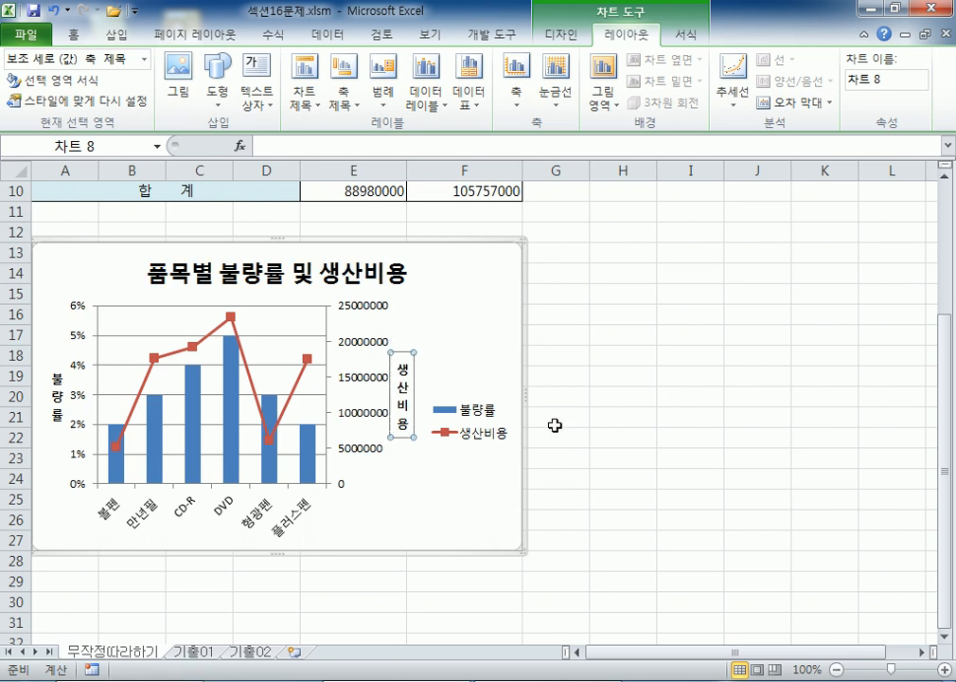
# - Try the 가로 제목 and 제목 회전 layouts on the secondary vertical axis title, ending with 세로 제목
pyautogui.click(339, 110)
pyautogui.moveTo(390, 152)
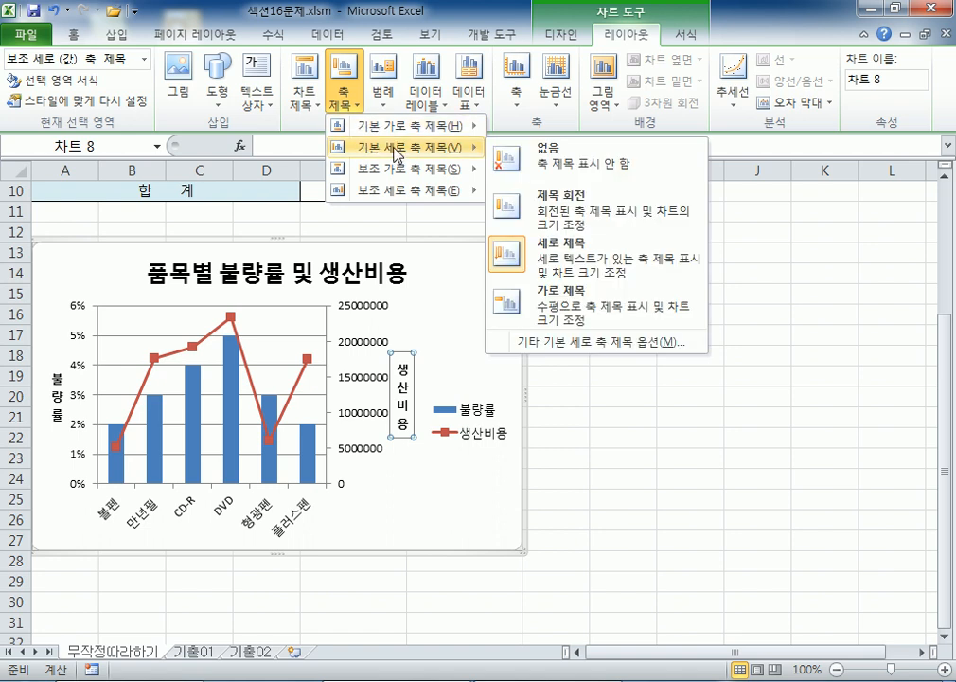
pyautogui.moveTo(402, 190)
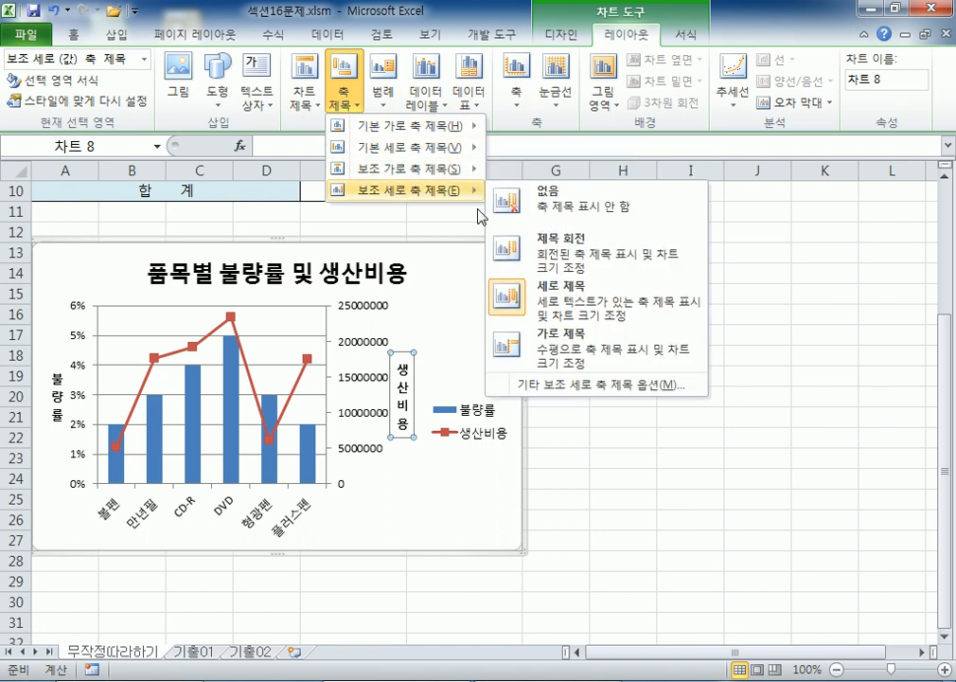
pyautogui.click(563, 339)
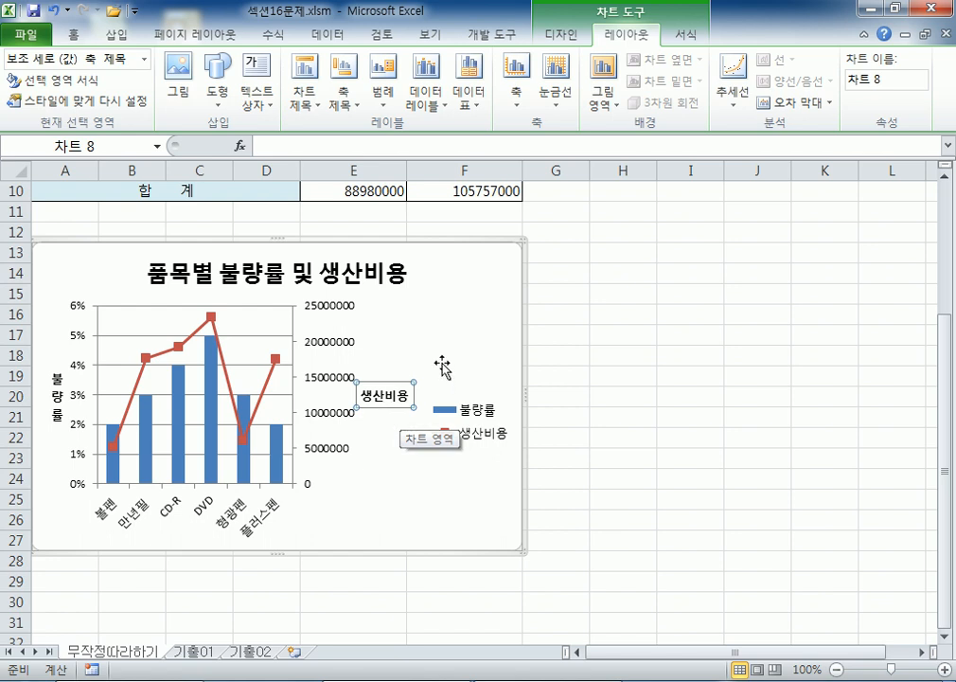
pyautogui.click(344, 102)
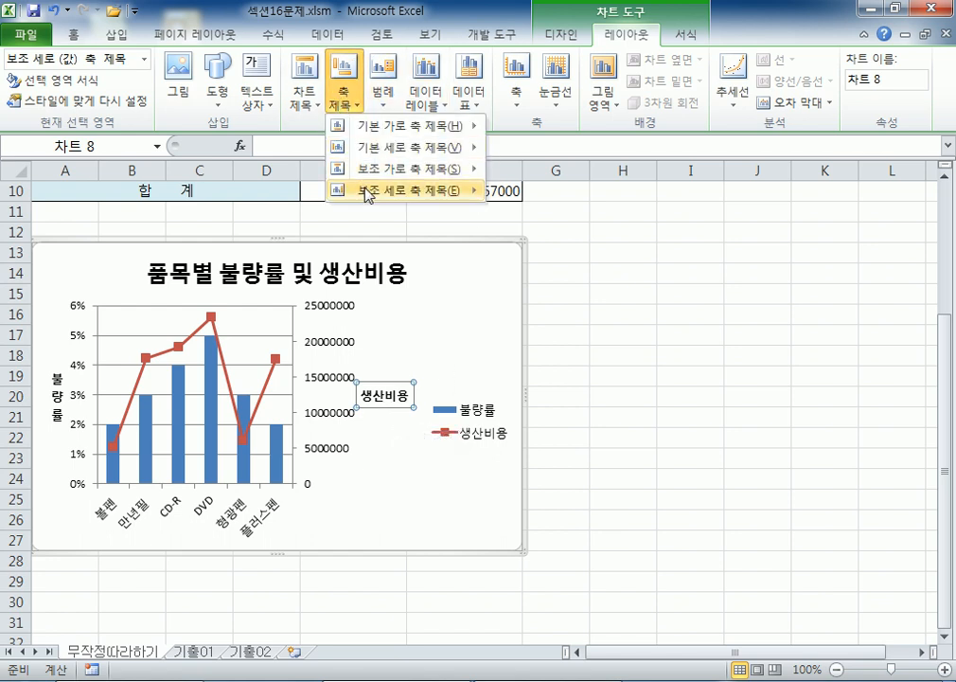
pyautogui.moveTo(364, 190)
pyautogui.click(516, 242)
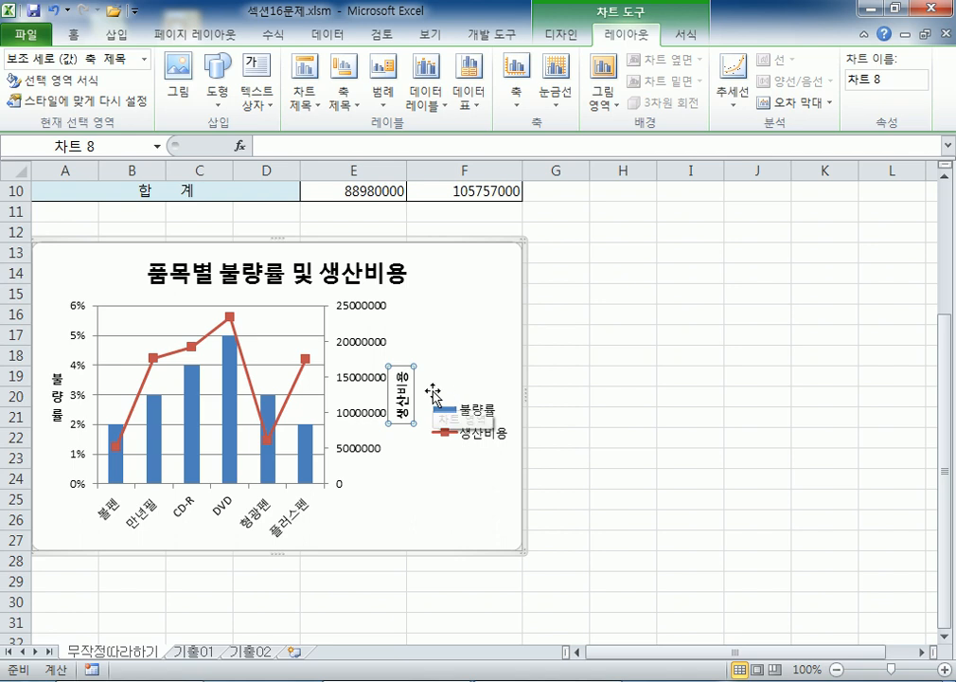
pyautogui.click(344, 95)
pyautogui.moveTo(358, 169)
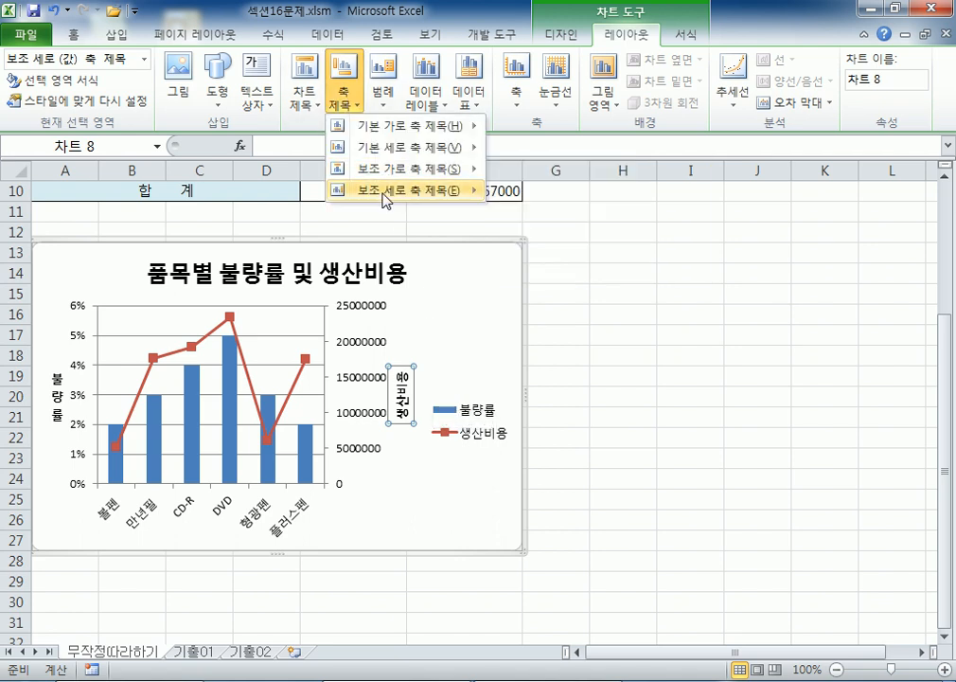
pyautogui.moveTo(378, 190)
pyautogui.click(547, 284)
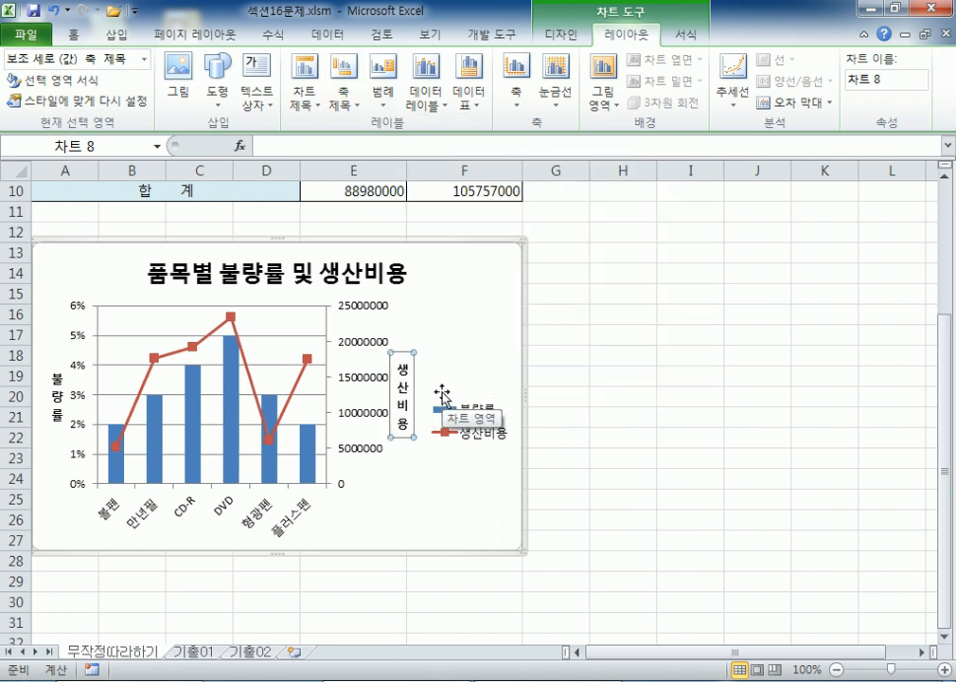
# - Set the secondary vertical axis title to 가로 제목 and open its alignment (맞춤) formatting options
pyautogui.click(345, 96)
pyautogui.moveTo(397, 189)
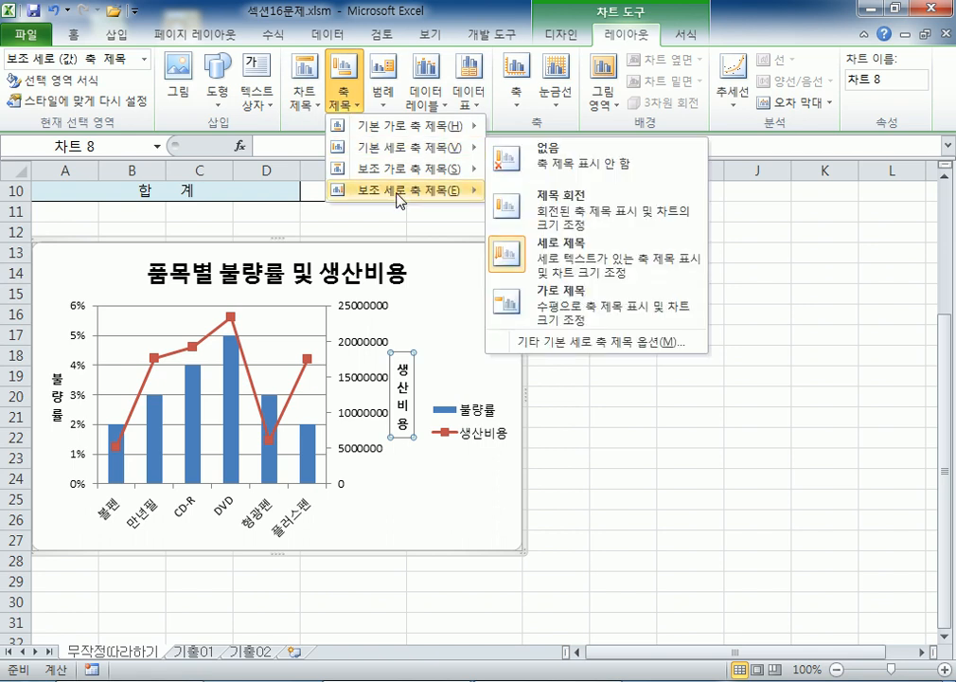
pyautogui.click(552, 336)
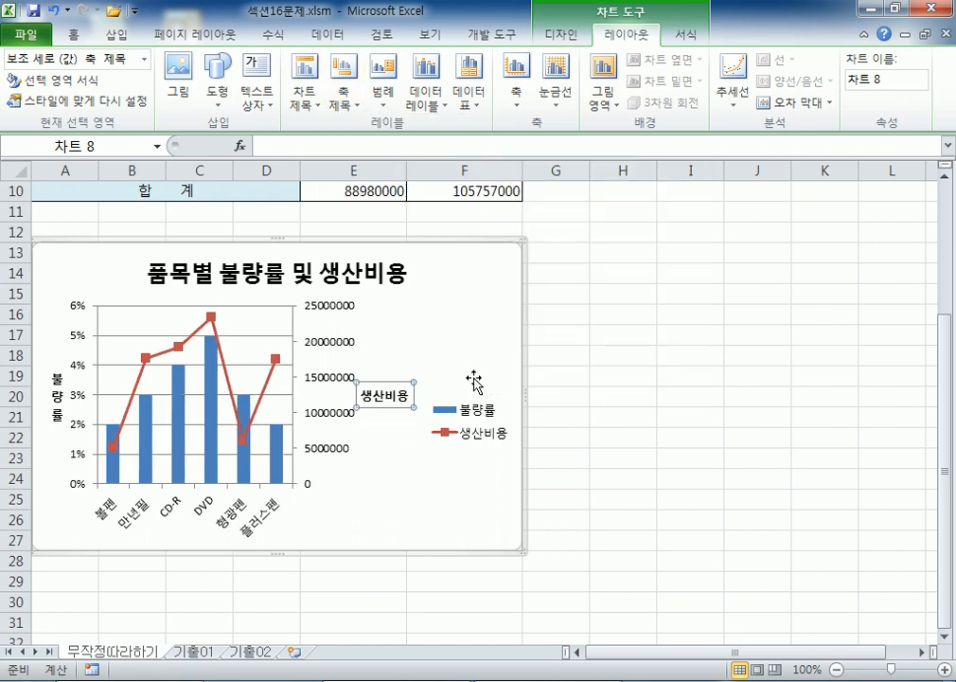
pyautogui.click(431, 371)
pyautogui.click(394, 386)
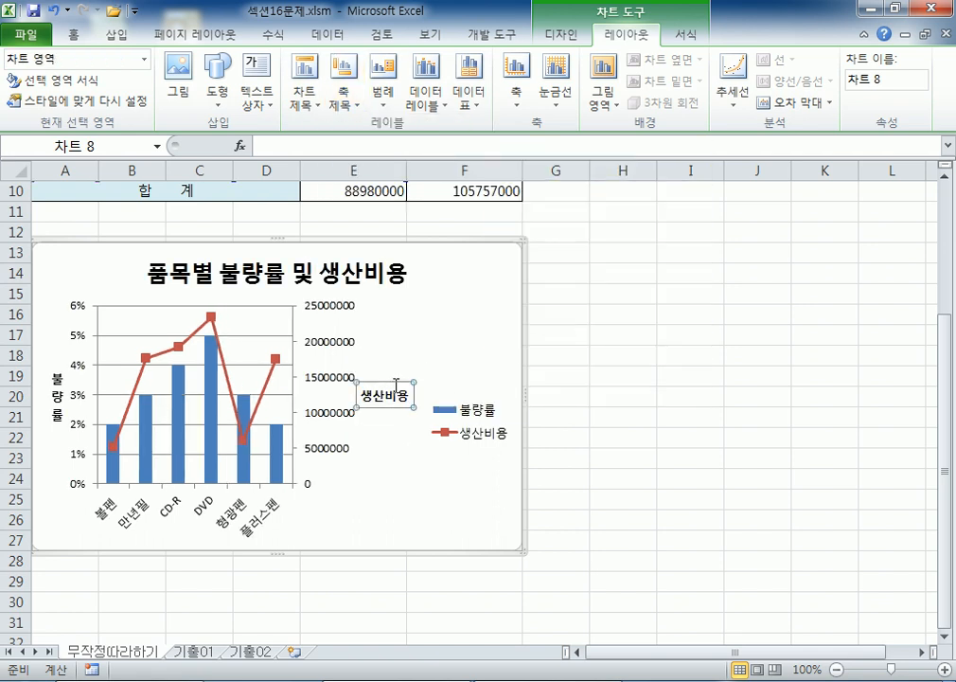
pyautogui.doubleClick(394, 382)
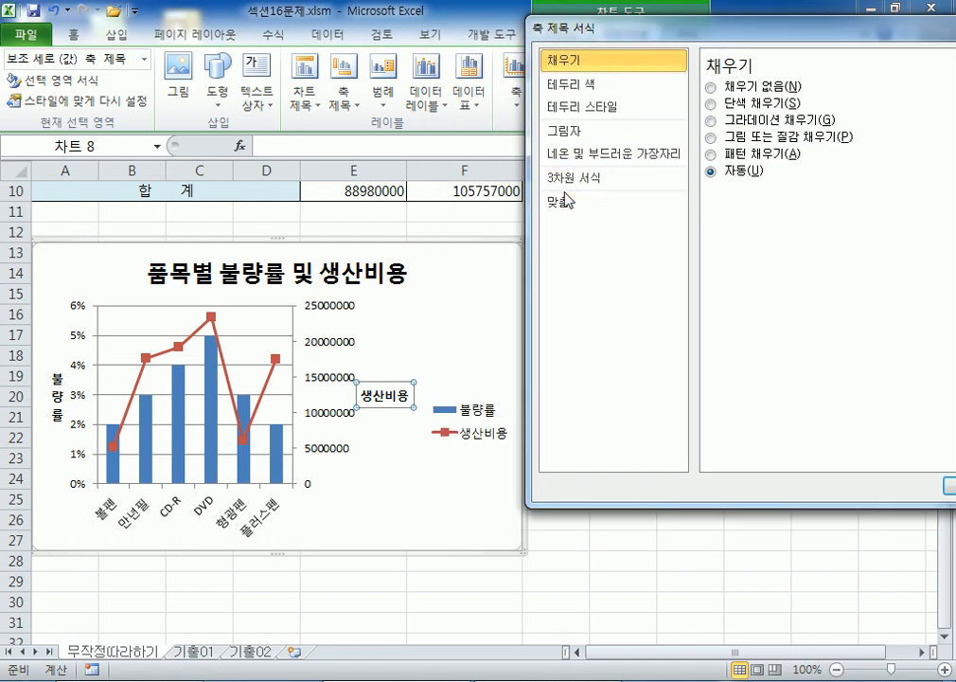
pyautogui.click(567, 205)
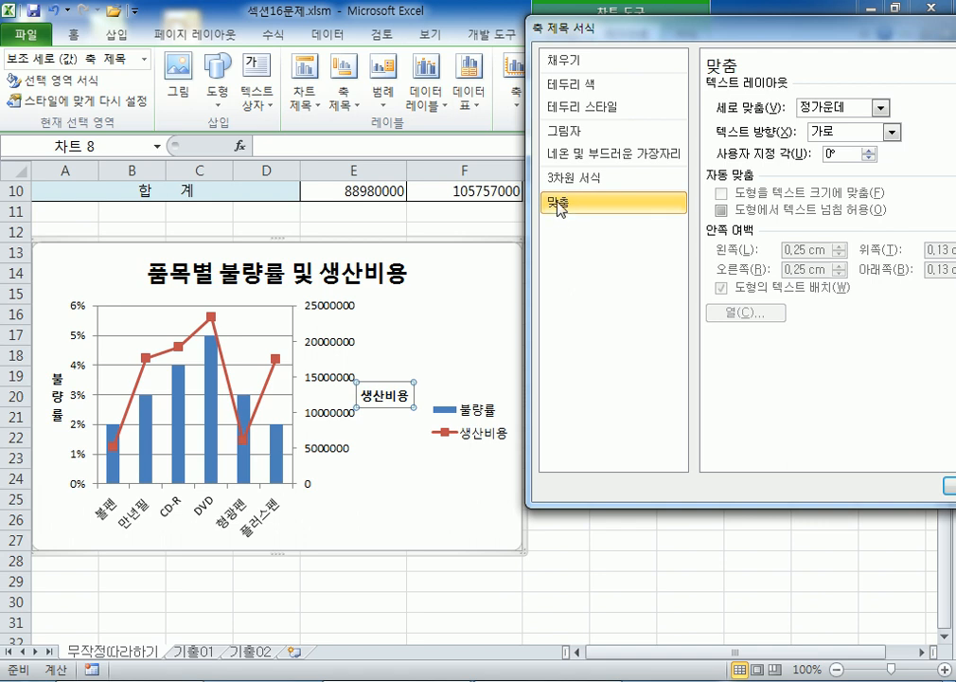
# - Try the 세로 and 세로형 text directions in turn on the secondary vertical axis title, ending with 세로형
pyautogui.click(854, 111)
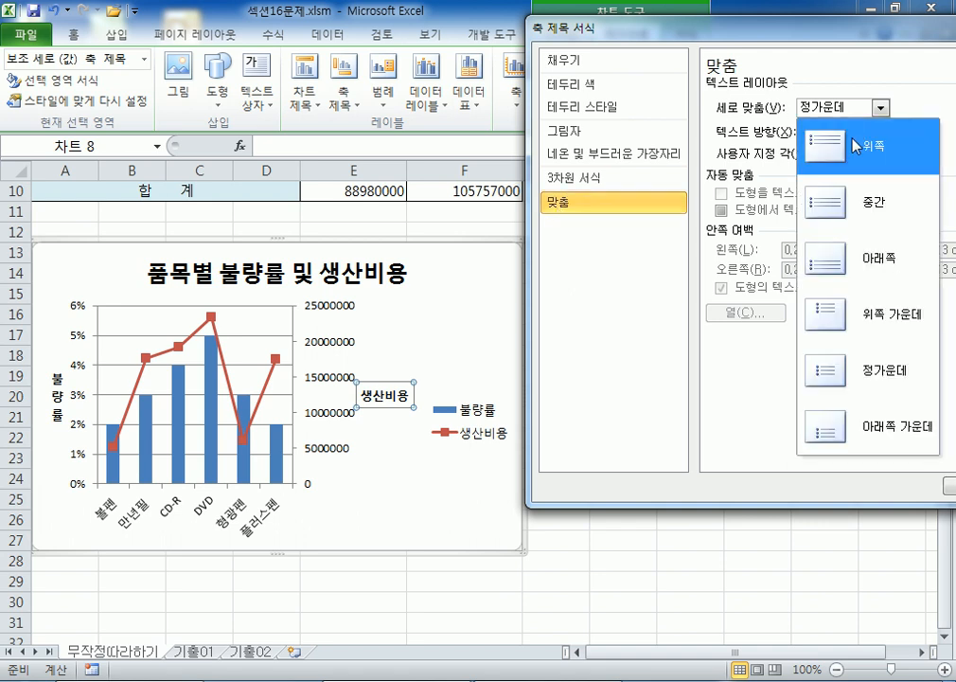
pyautogui.click(748, 143)
pyautogui.click(833, 133)
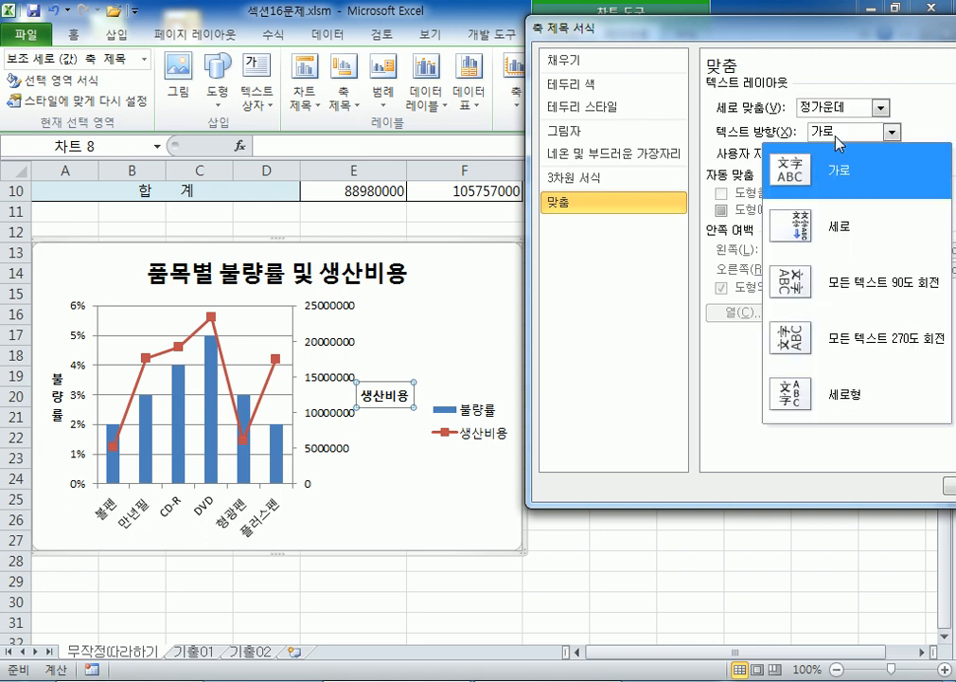
pyautogui.click(820, 227)
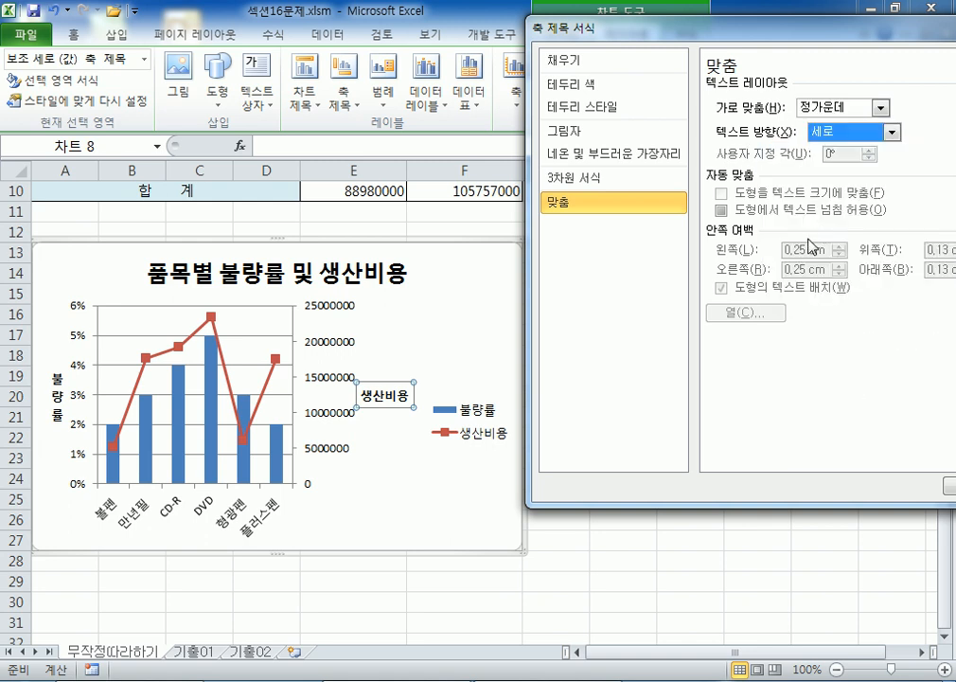
pyautogui.click(833, 133)
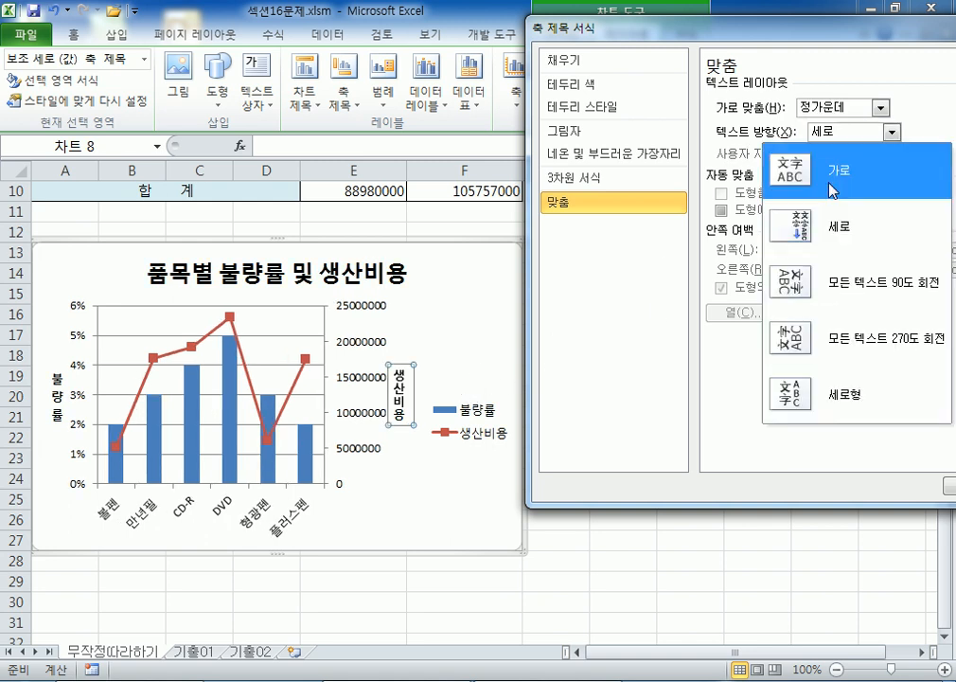
pyautogui.click(820, 416)
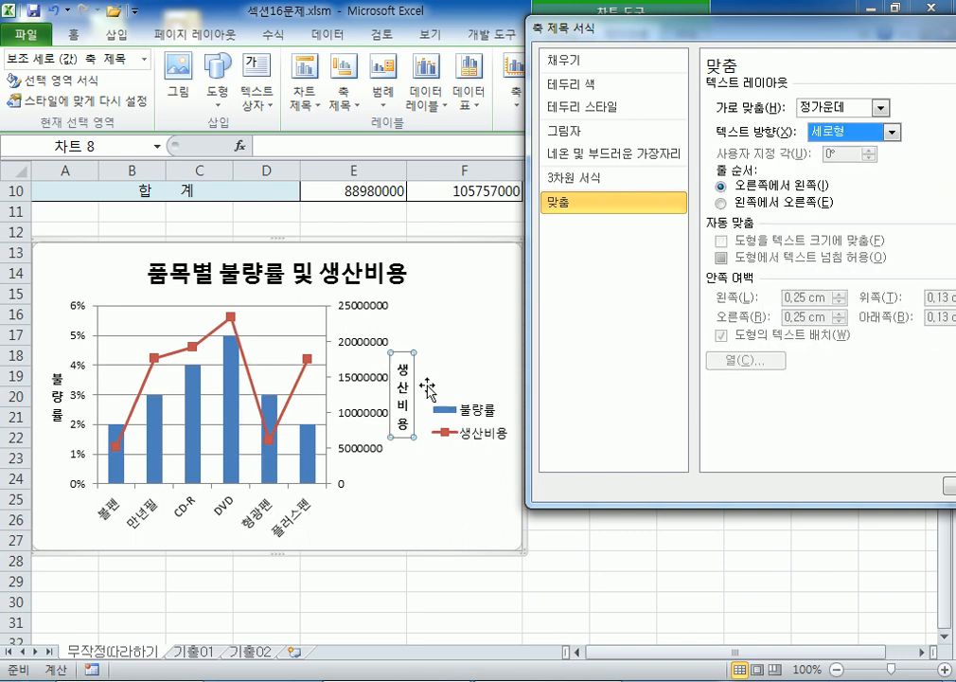
pyautogui.click(800, 132)
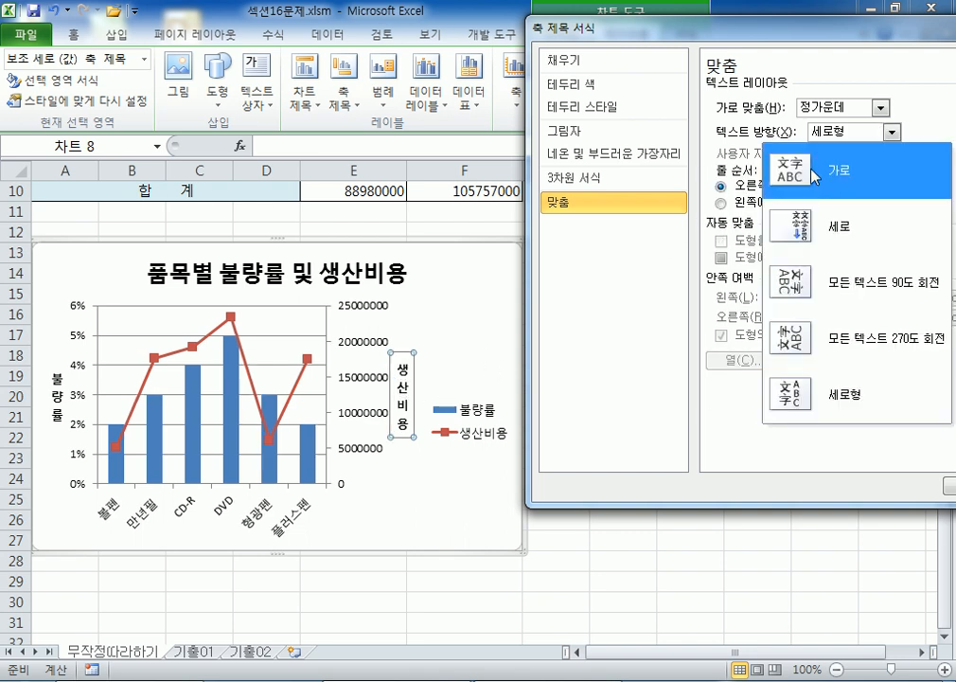
pyautogui.click(805, 227)
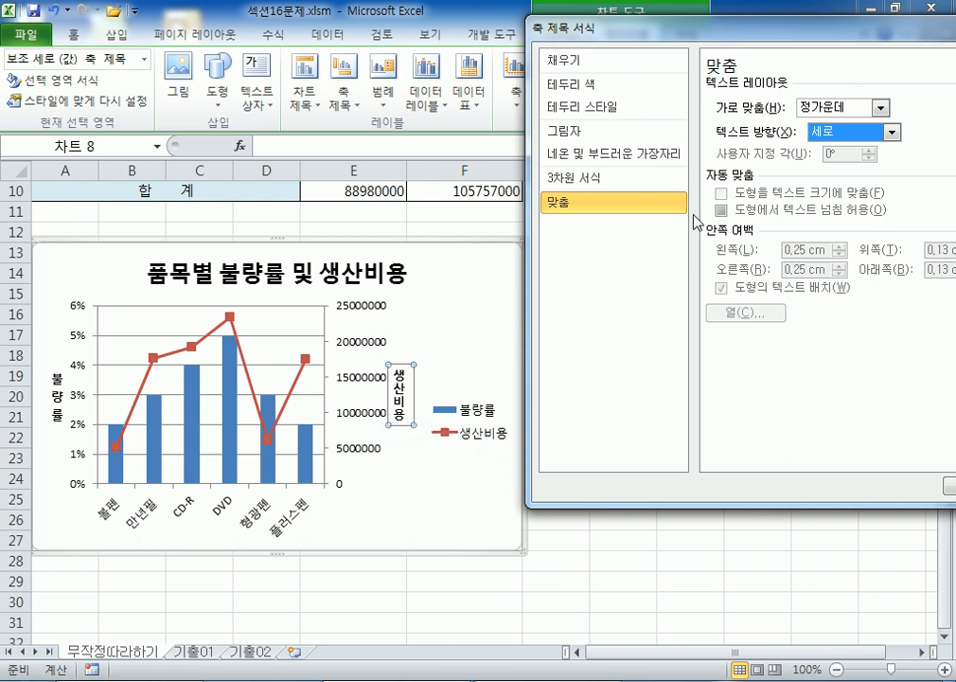
pyautogui.click(891, 132)
pyautogui.click(819, 483)
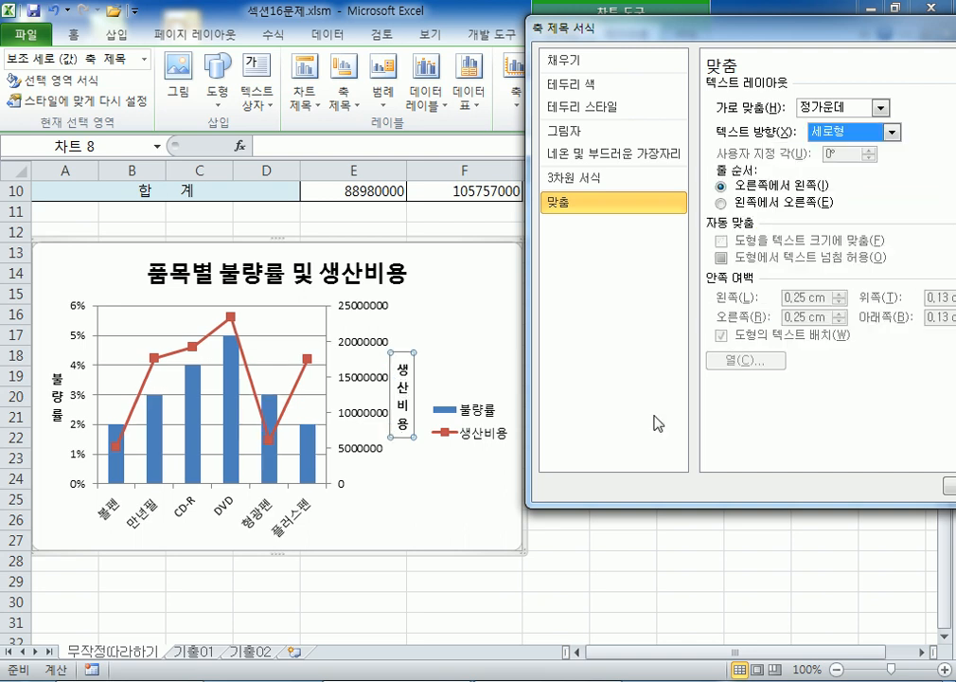
# - Set the secondary vertical axis title's text direction to 가로 and close the axis title formatting dialog
pyautogui.click(852, 131)
pyautogui.click(822, 168)
pyautogui.moveTo(850, 28); pyautogui.dragTo(684, 58)
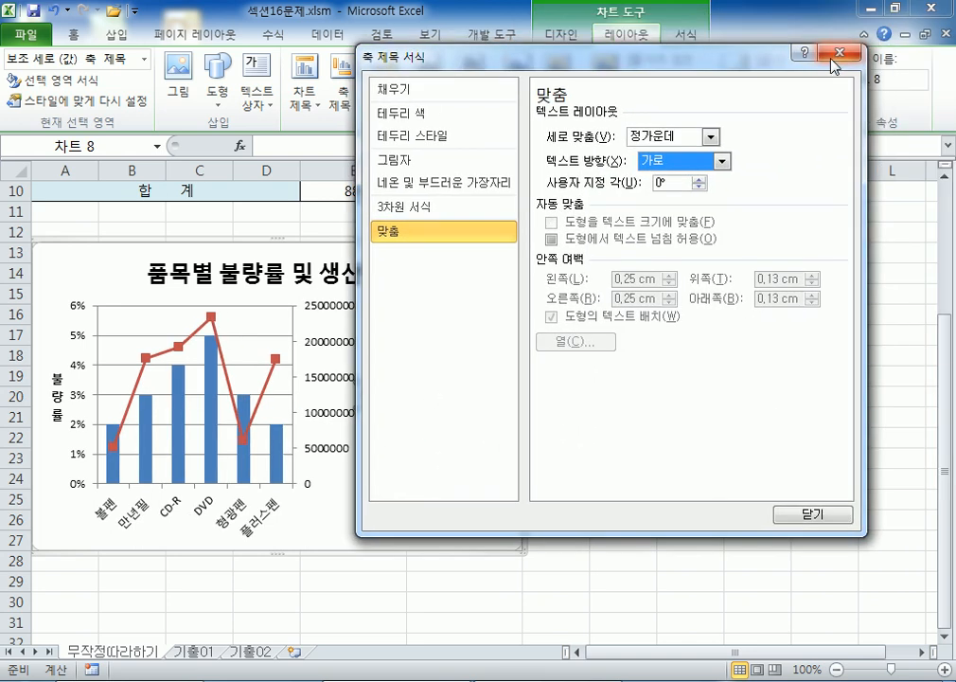
pyautogui.click(837, 55)
# - Apply the stacked 세로 제목 layout to the 생산비용 secondary vertical axis title and place the cursor in its text
pyautogui.click(346, 99)
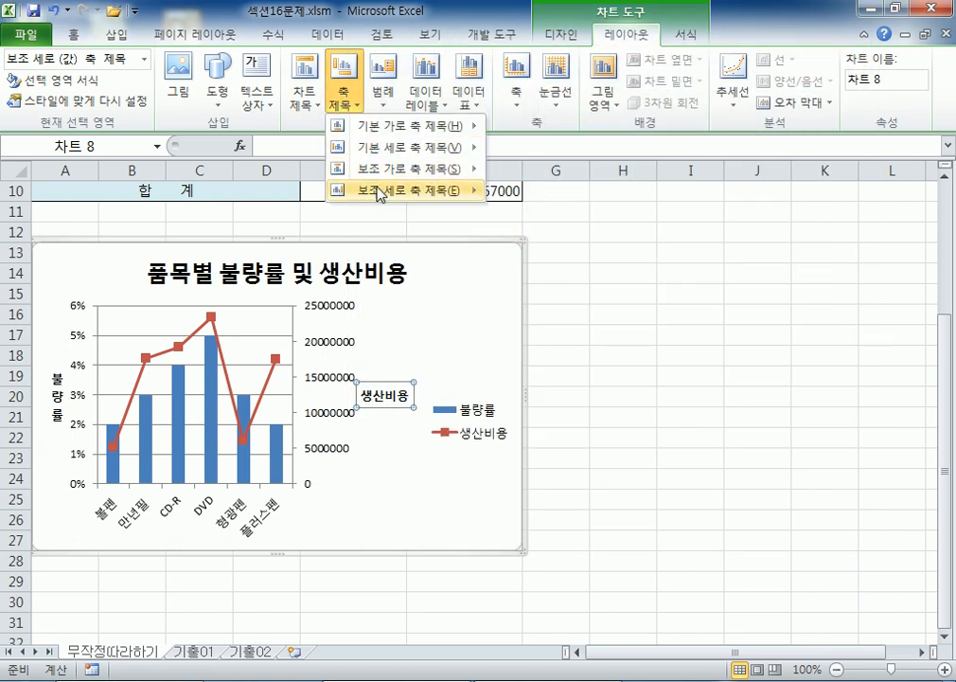
pyautogui.moveTo(379, 190)
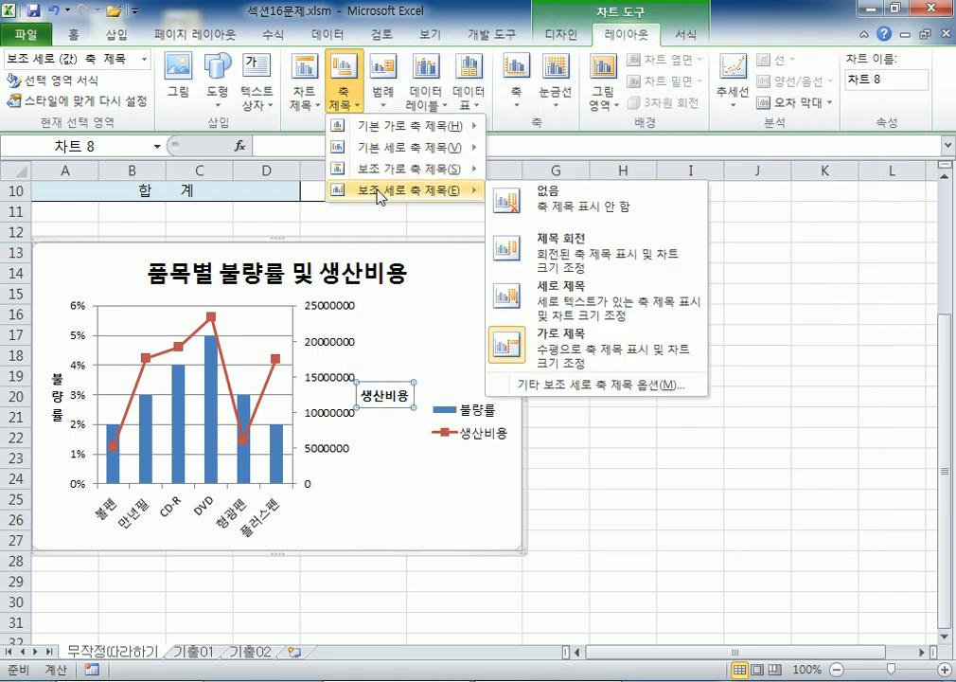
pyautogui.click(554, 293)
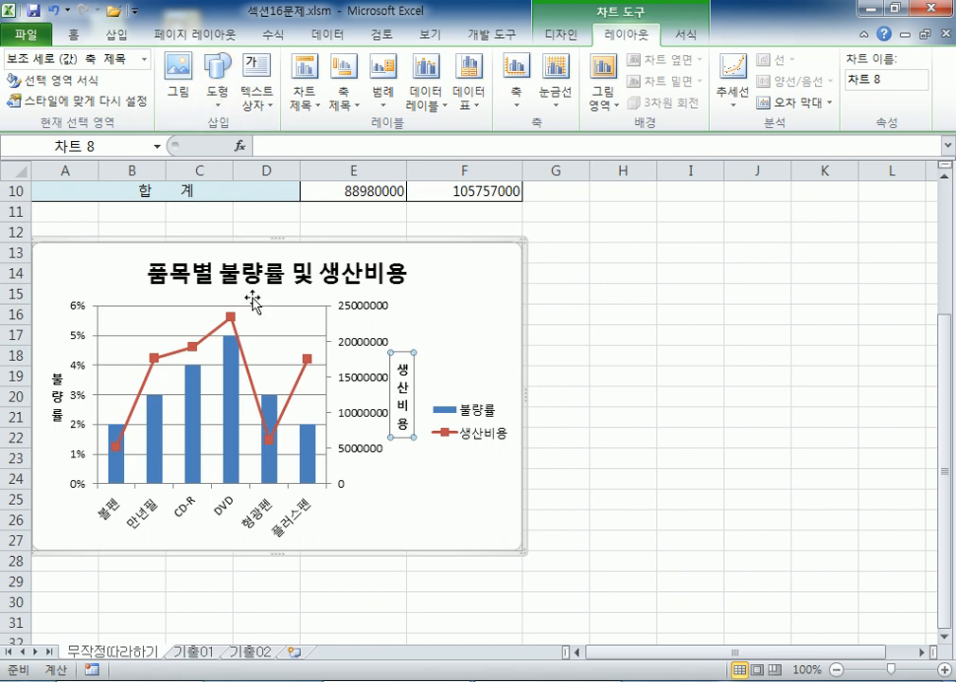
pyautogui.click(402, 364)
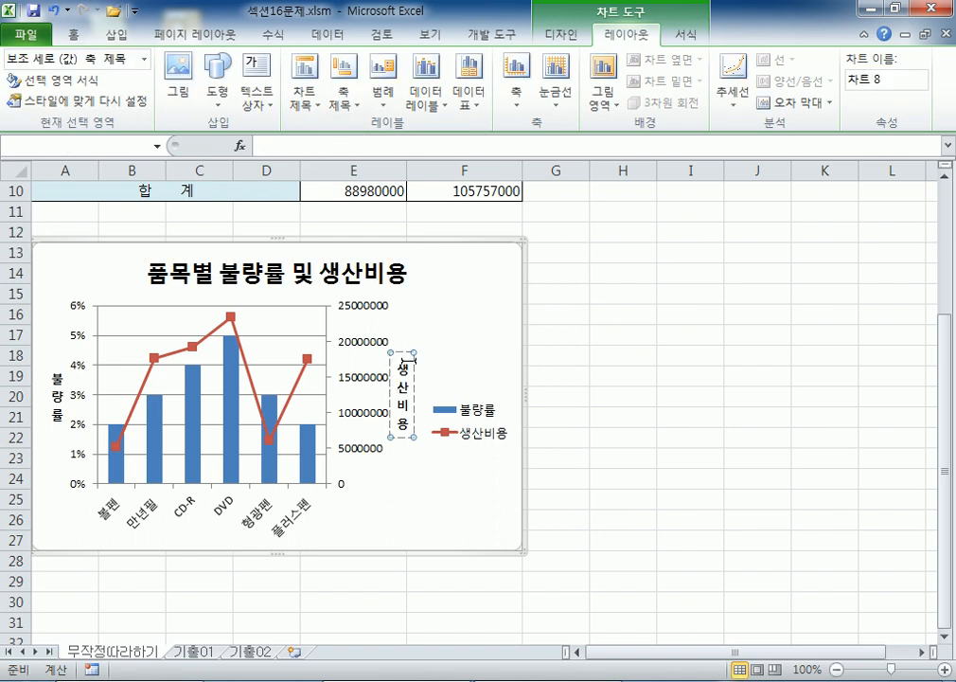
# - Try inserting the text ㅗㅓㅗ퓨ㅓㅗ퓨 before 생산비용 in the secondary vertical axis title
pyautogui.click(488, 376)
pyautogui.click(405, 384)
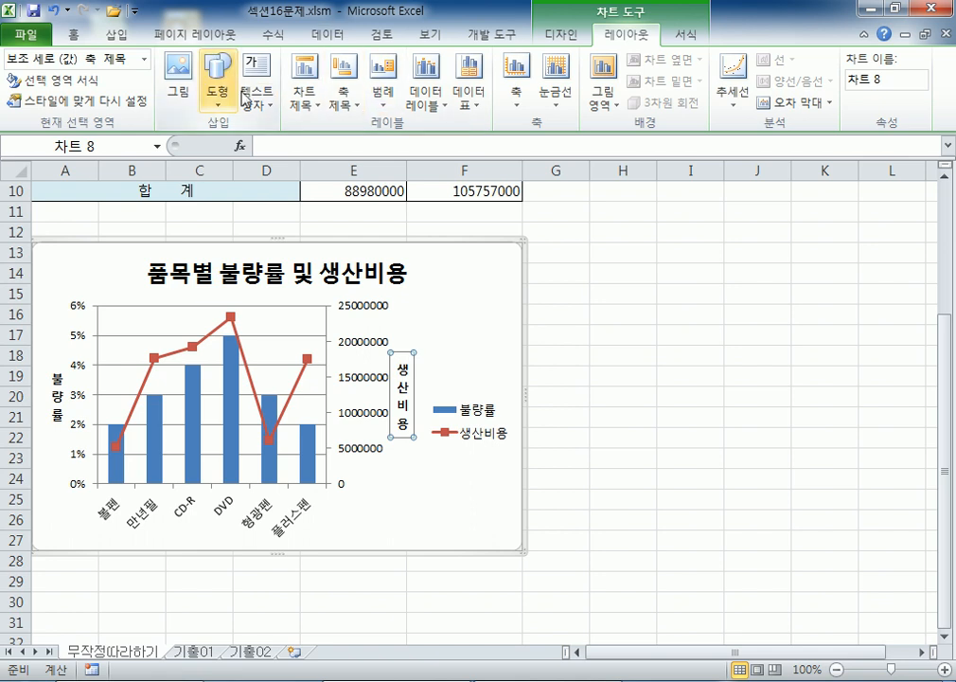
pyautogui.click(280, 144)
pyautogui.click(445, 335)
pyautogui.click(405, 364)
pyautogui.write('ㅗㅓㅗ퓨ㅓㅗ퓨')
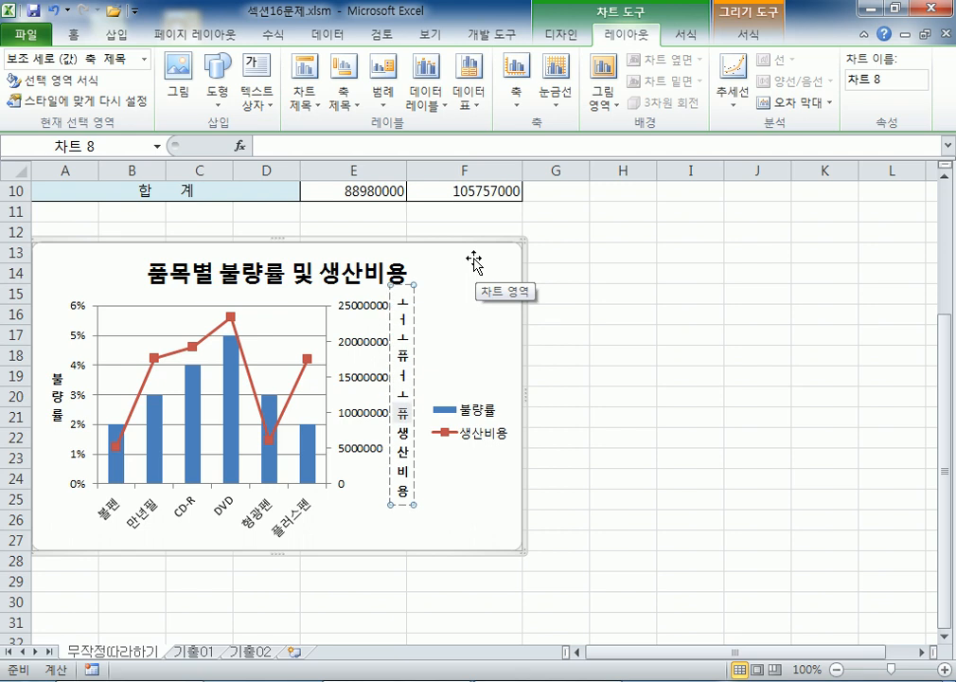
pyautogui.press('Escape')
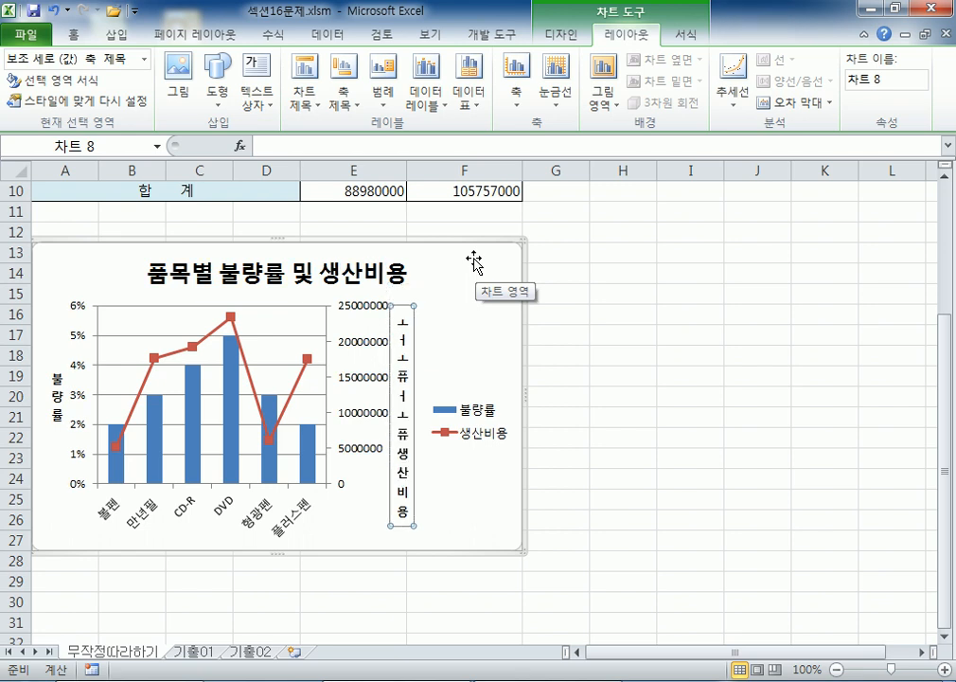
# - Delete the stray characters before 생산비용 in the secondary vertical axis title
pyautogui.click(391, 320)
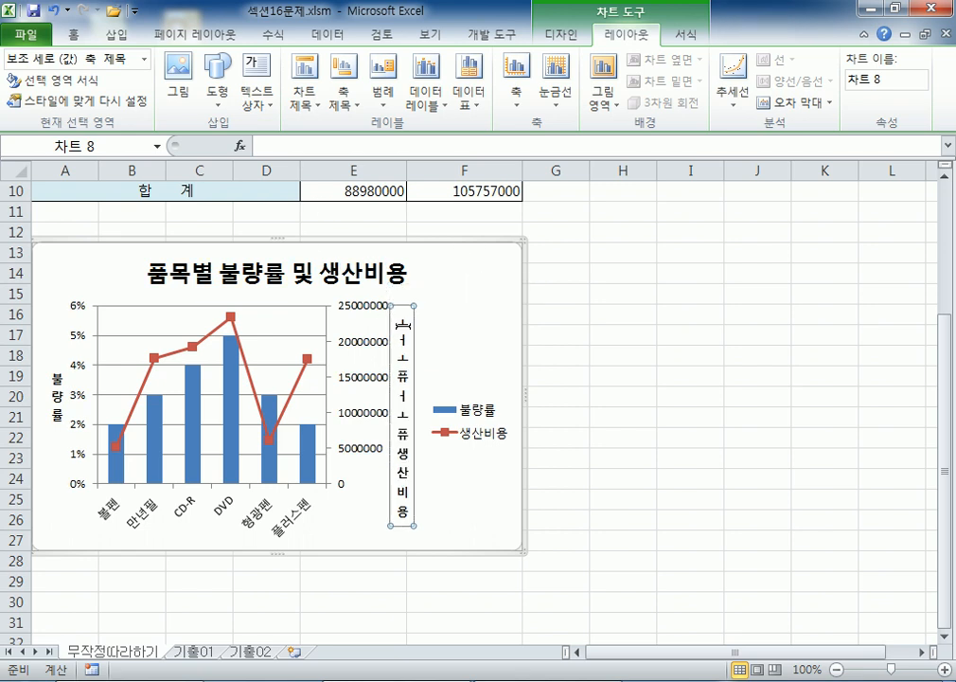
pyautogui.press('Delete')
pyautogui.press('Delete')
pyautogui.press('Delete')
pyautogui.press('Delete')
pyautogui.press('Delete')
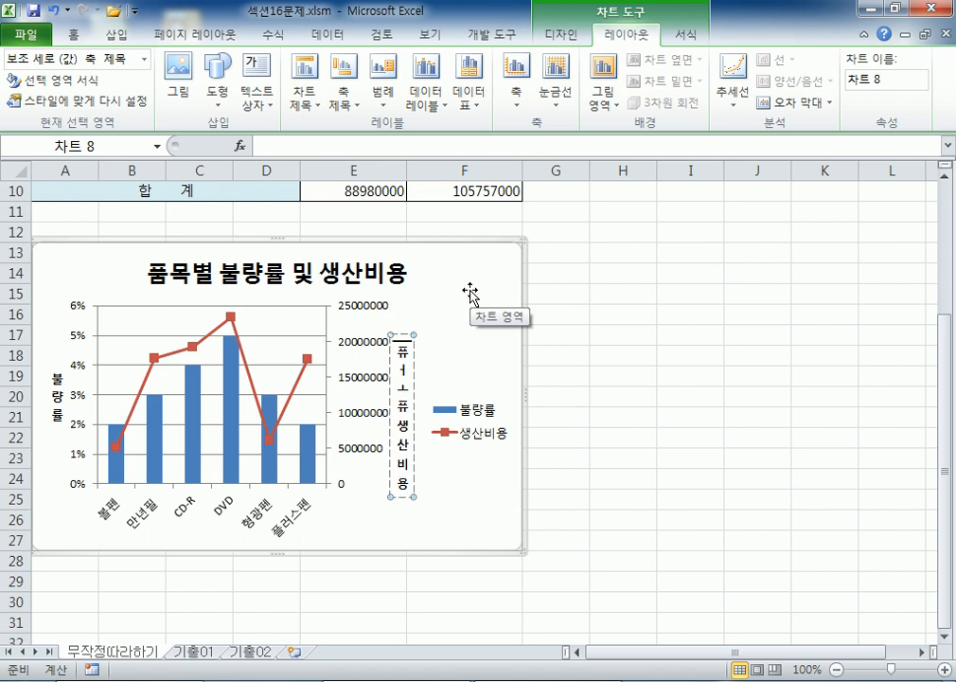
pyautogui.press('Delete')
pyautogui.press('Delete')
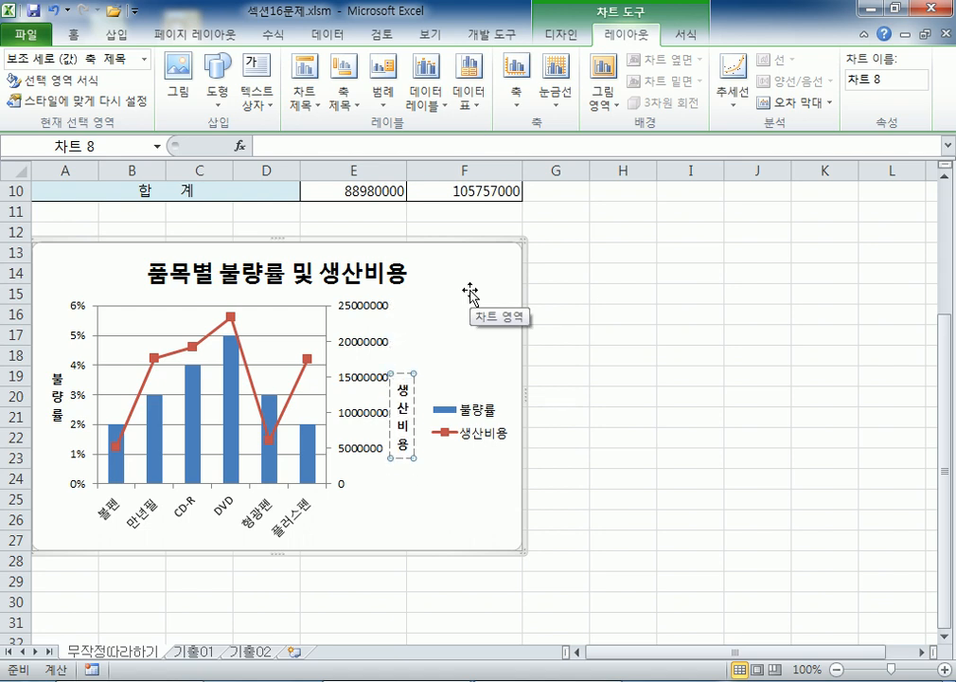
pyautogui.press('Escape')
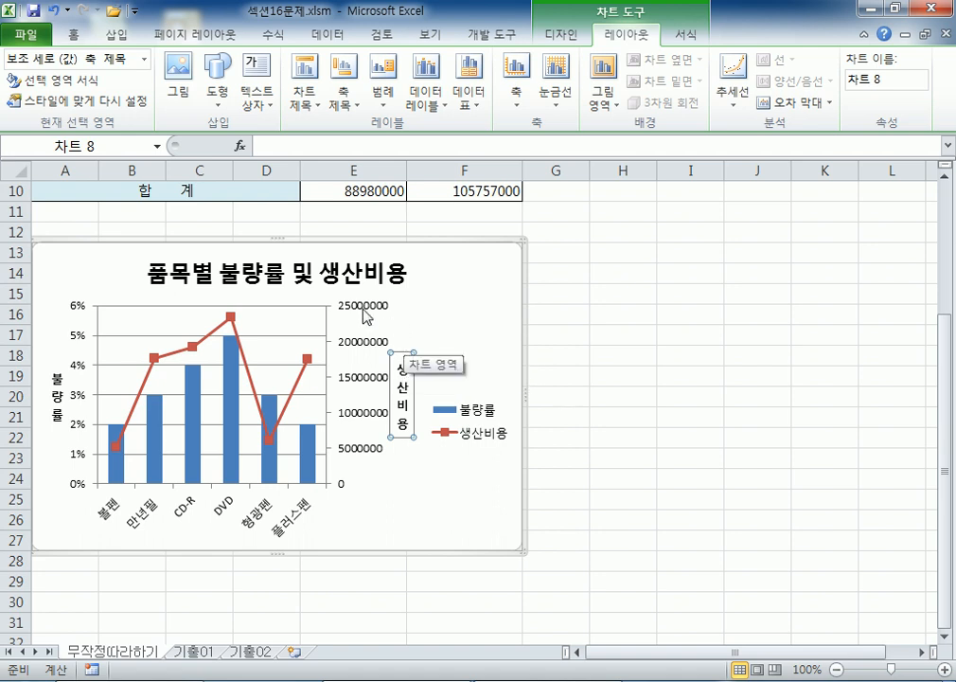
pyautogui.click(322, 277)
pyautogui.click(485, 299)
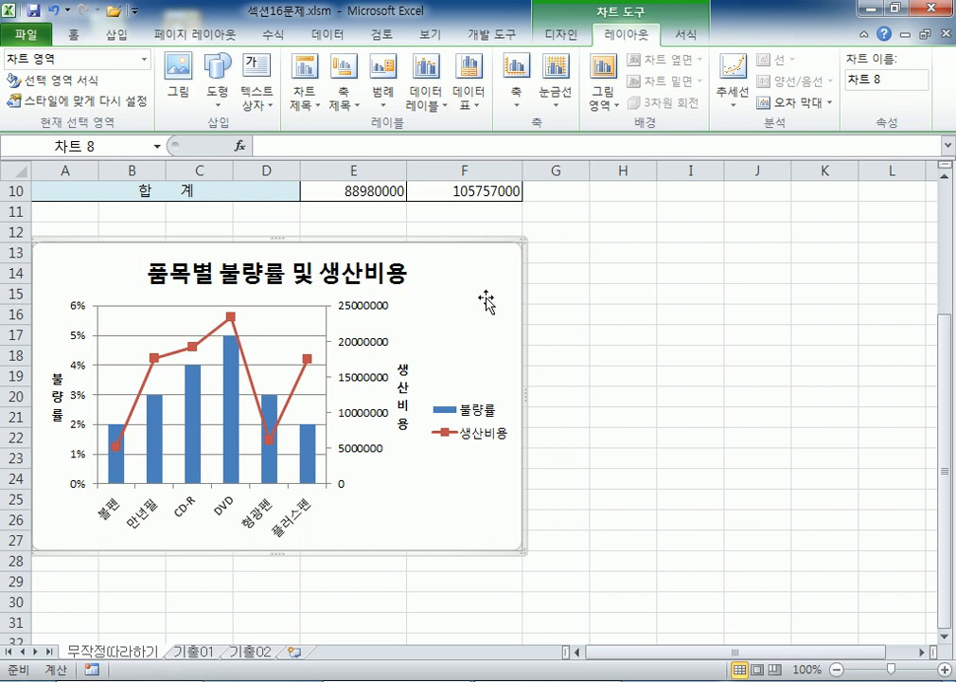
pyautogui.doubleClick(472, 260)
pyautogui.moveTo(680, 87); pyautogui.dragTo(648, 83)
pyautogui.press('Escape')
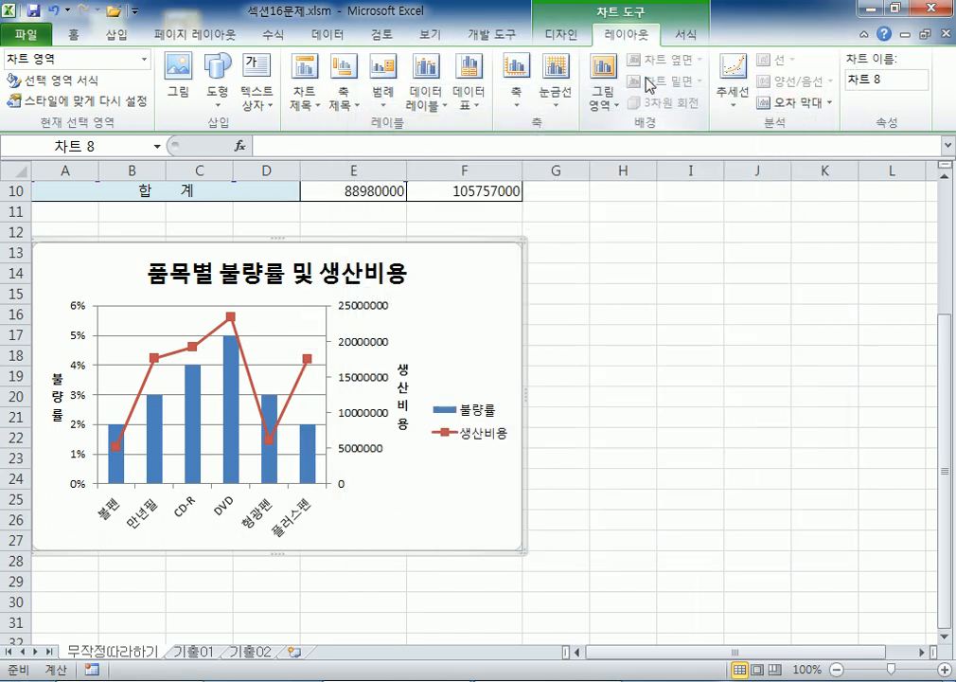
pyautogui.click(363, 273)
pyautogui.click(363, 274)
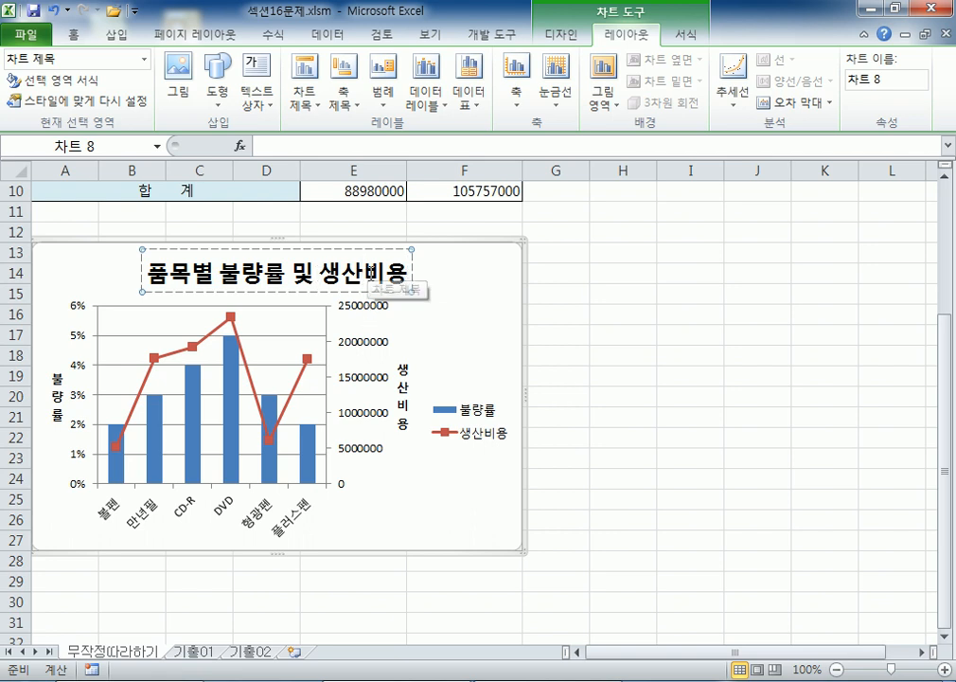
pyautogui.press('Escape')
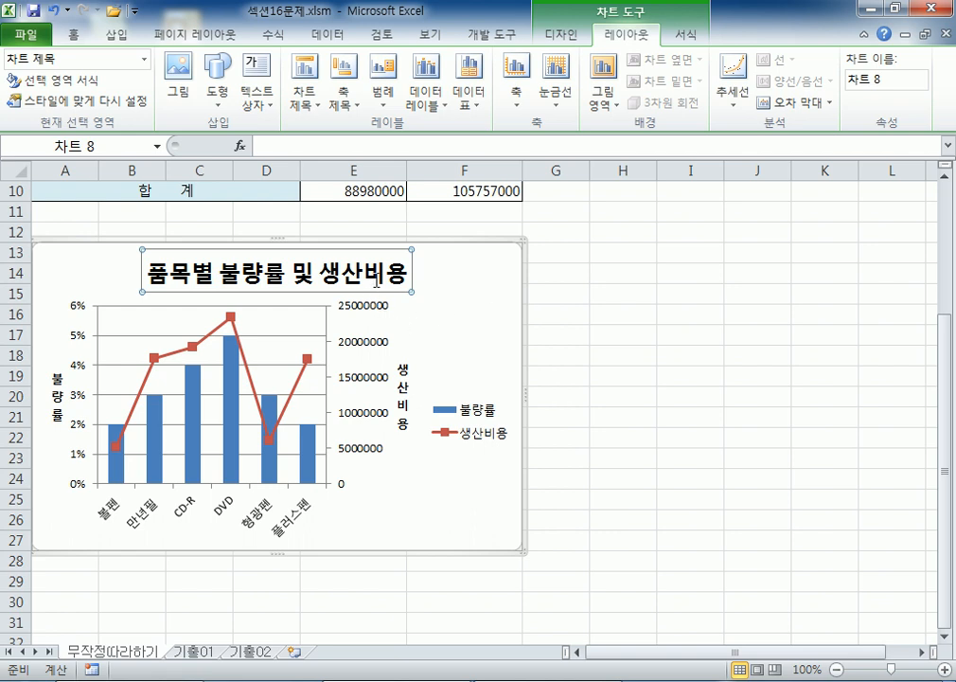
pyautogui.click(485, 340)
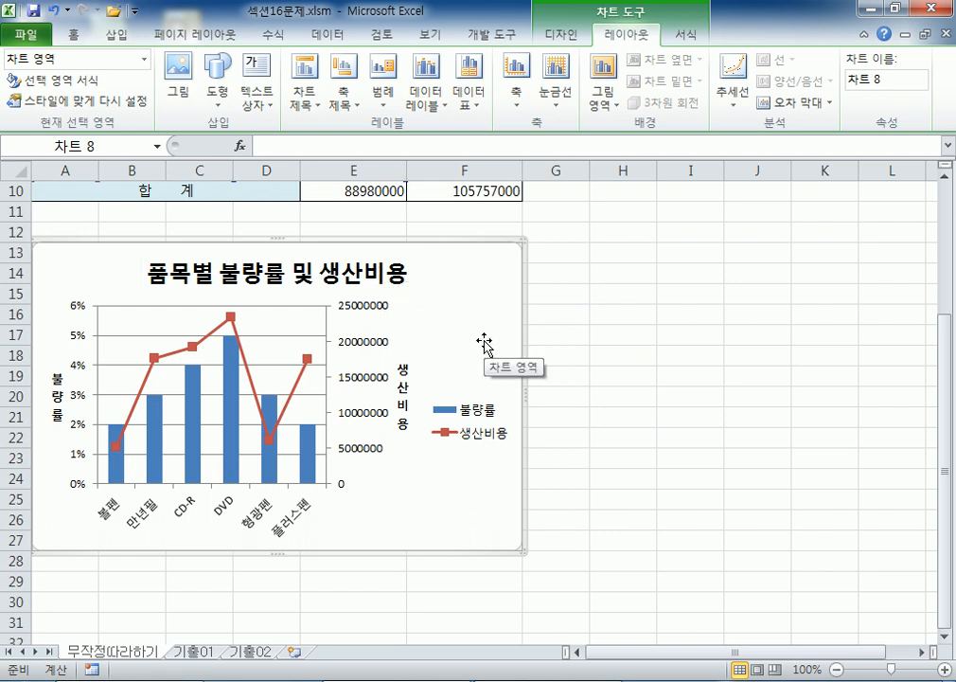
pyautogui.press('Escape')
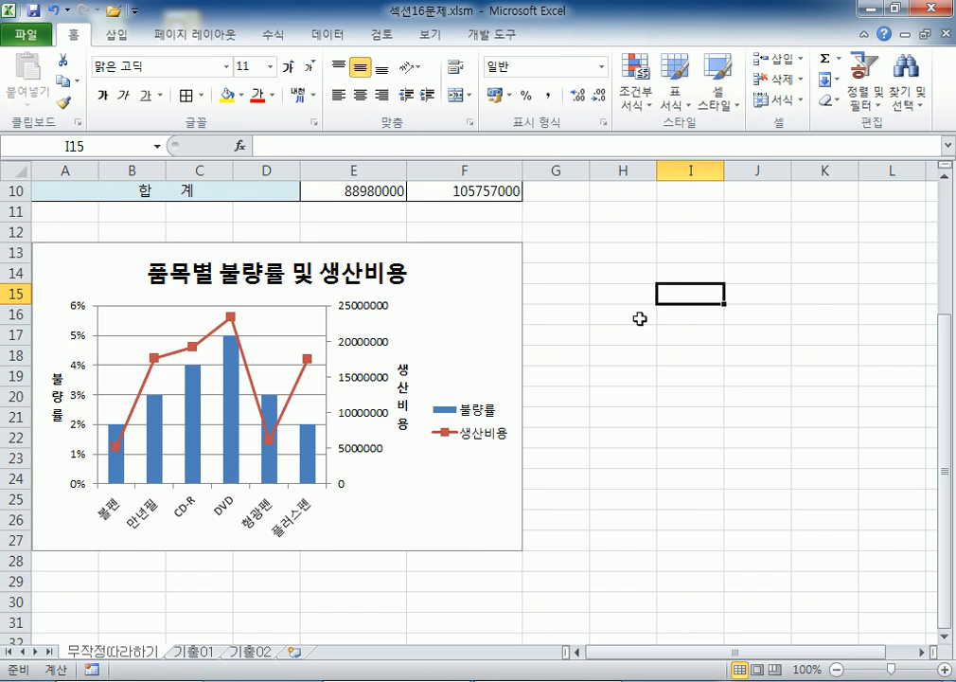
pyautogui.click(405, 273)
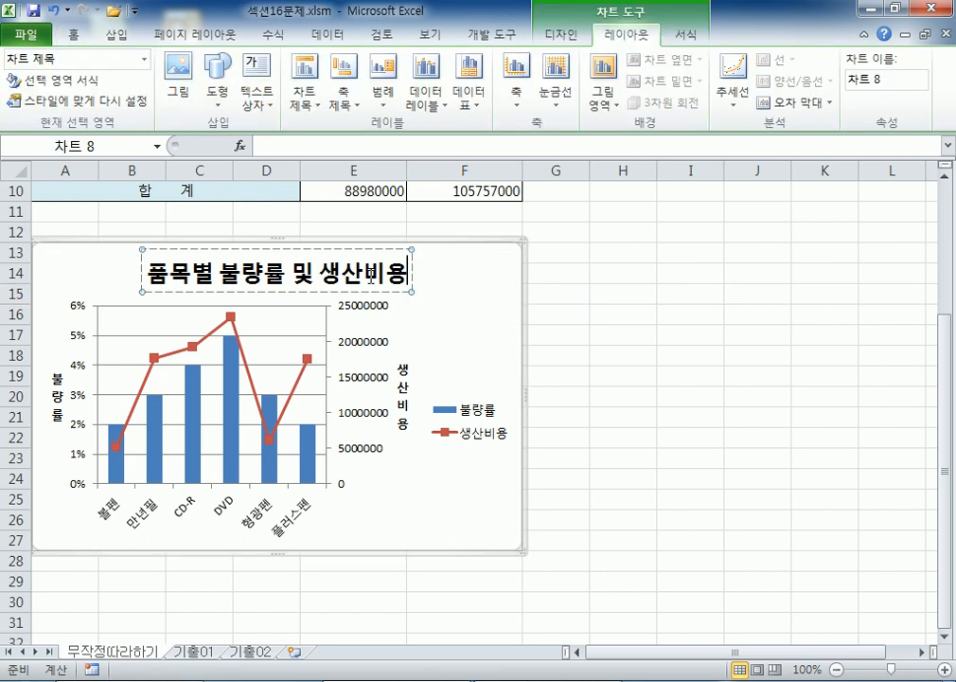
pyautogui.click(456, 266)
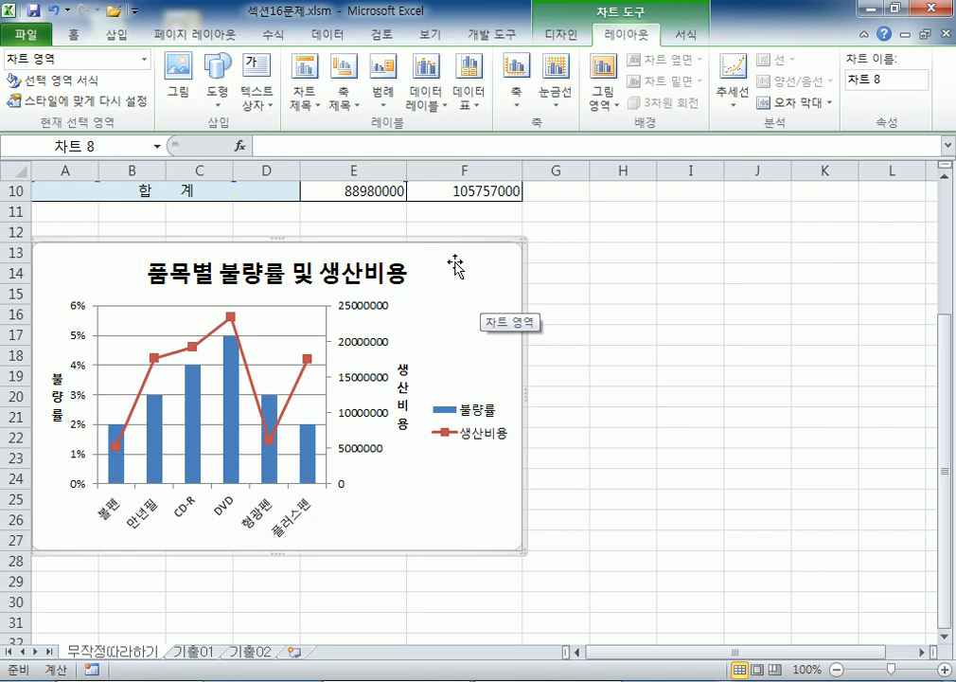
pyautogui.press('Escape')
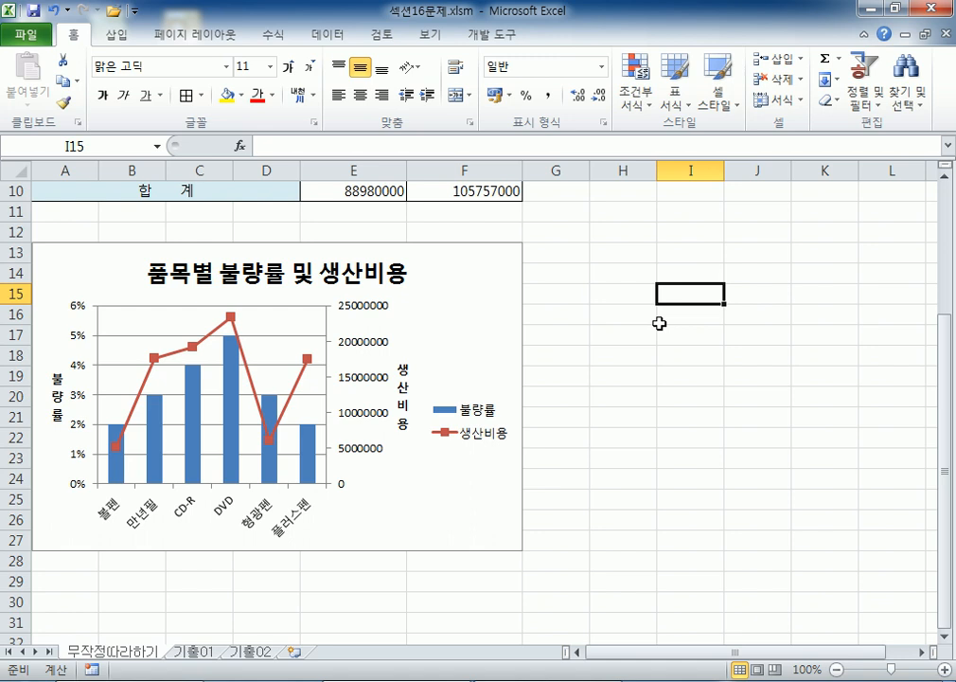
pyautogui.click(480, 322)
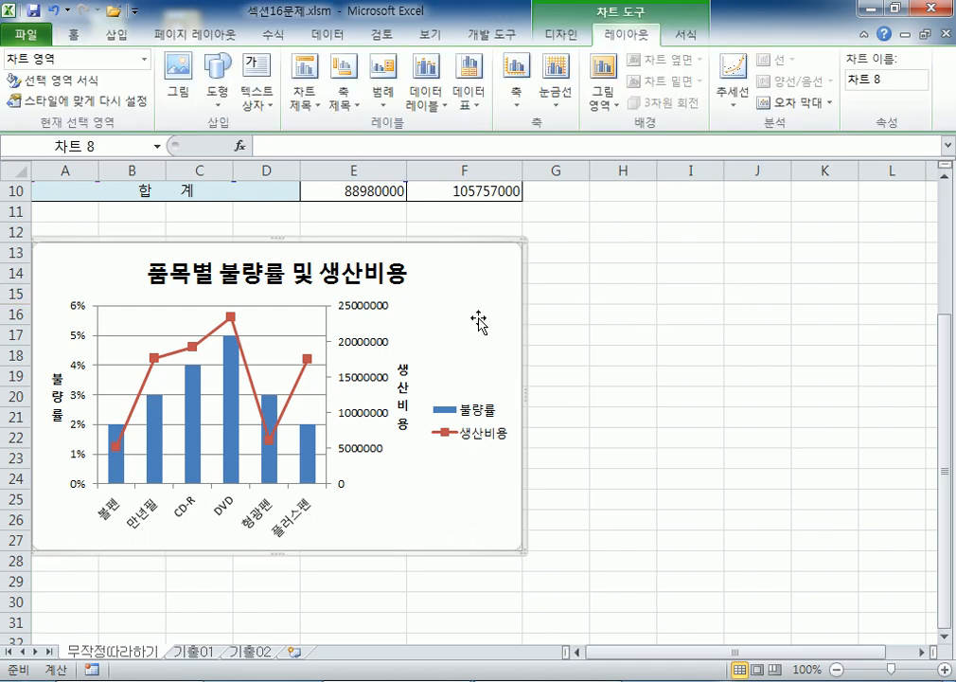
pyautogui.doubleClick(480, 322)
pyautogui.press('Escape')
# - Set the font of the chart title 품목별 불량률 및 생산비용 to 굴림
pyautogui.click(348, 274)
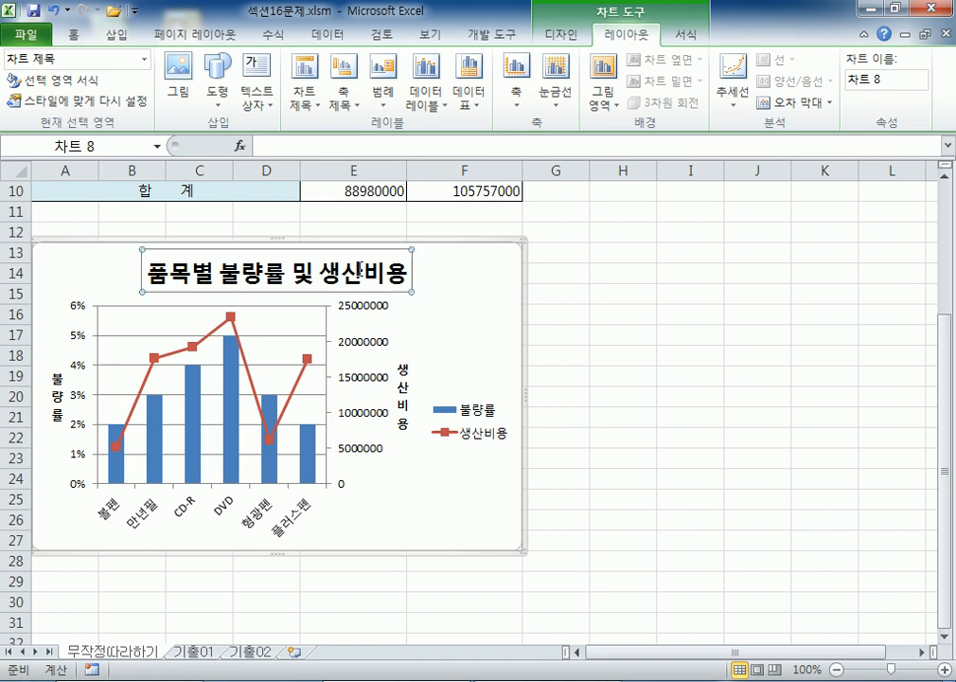
pyautogui.click(73, 34)
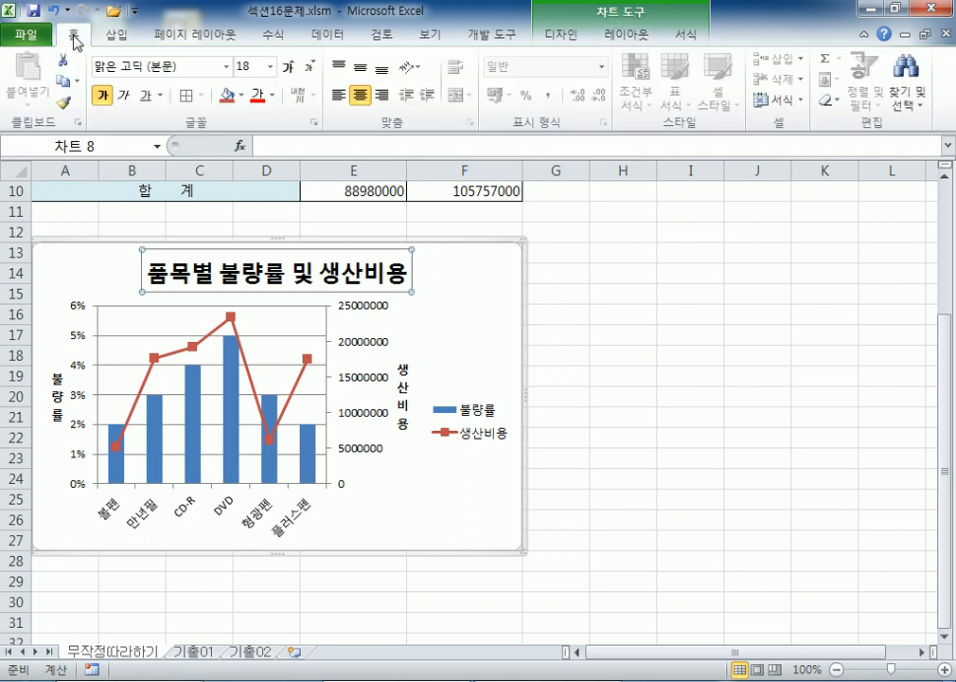
pyautogui.click(228, 66)
pyautogui.scroll(-6, 232, 286)
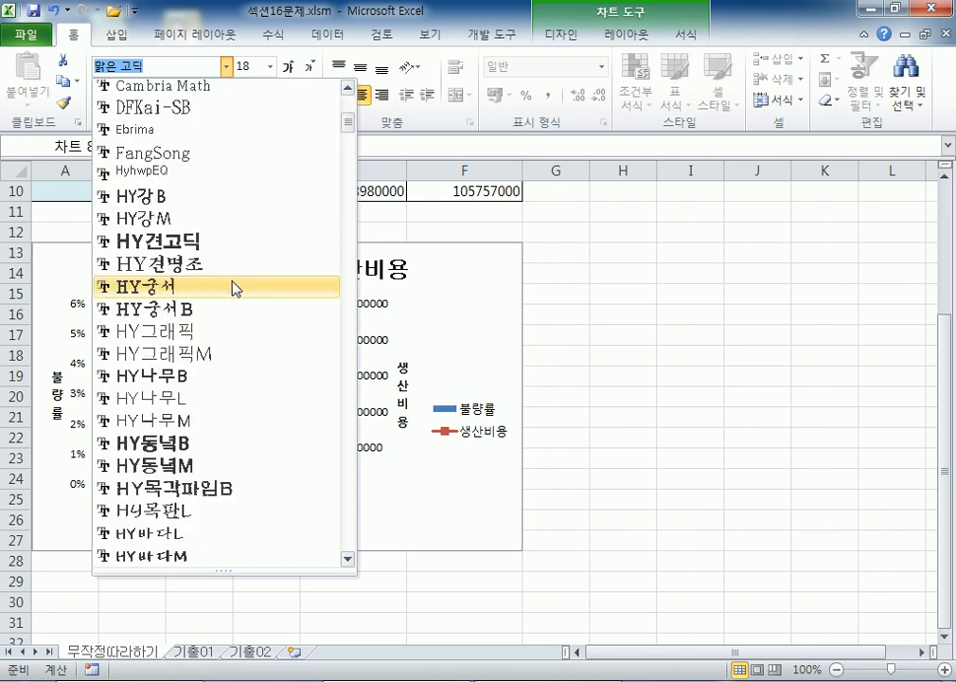
pyautogui.scroll(-20, 232, 288)
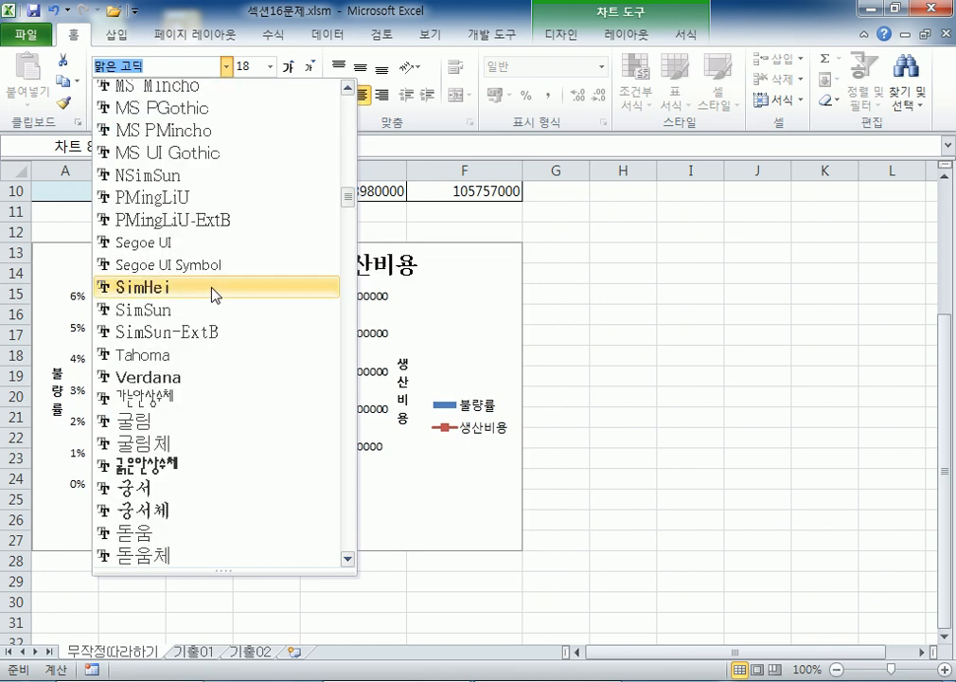
pyautogui.scroll(-5, 218, 284)
pyautogui.scroll(1, 169, 95)
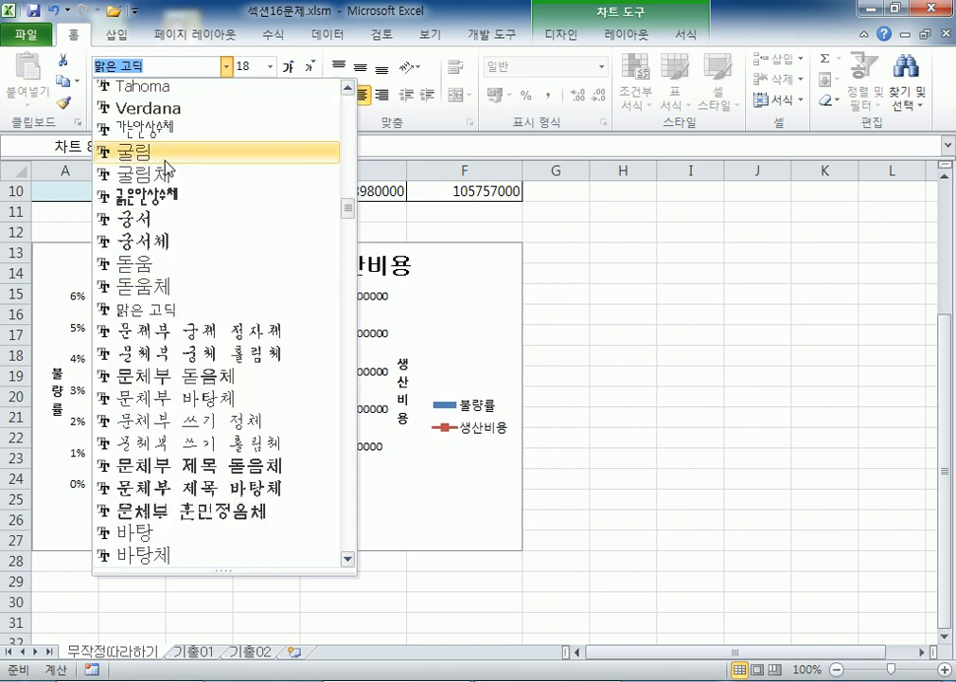
pyautogui.click(138, 155)
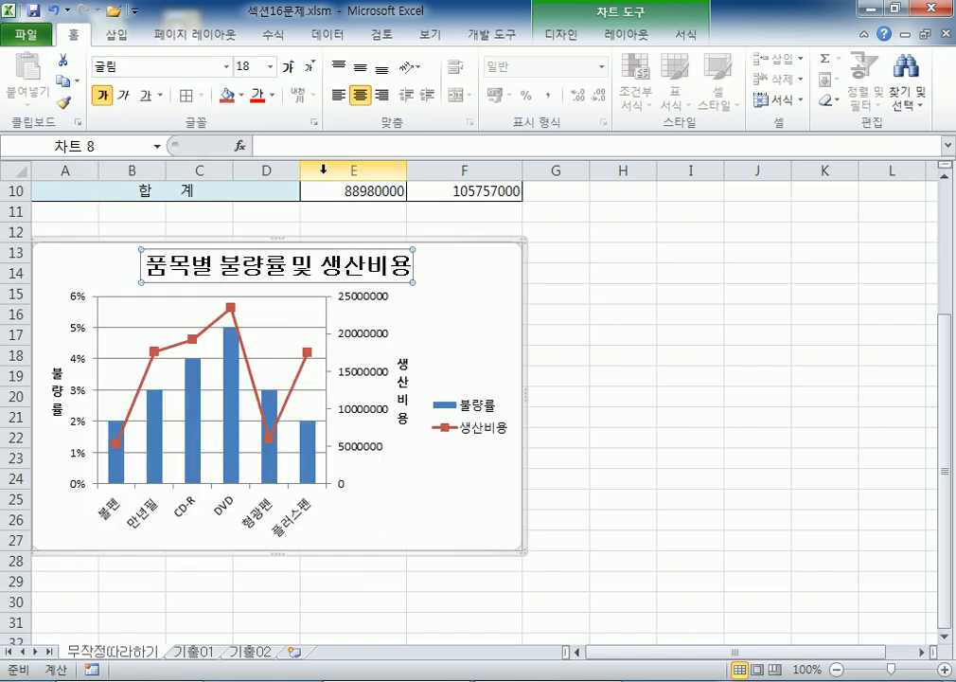
# - Reduce the chart title's font size to 14
pyautogui.click(295, 68)
pyautogui.click(307, 68)
pyautogui.click(307, 68)
pyautogui.click(307, 68)
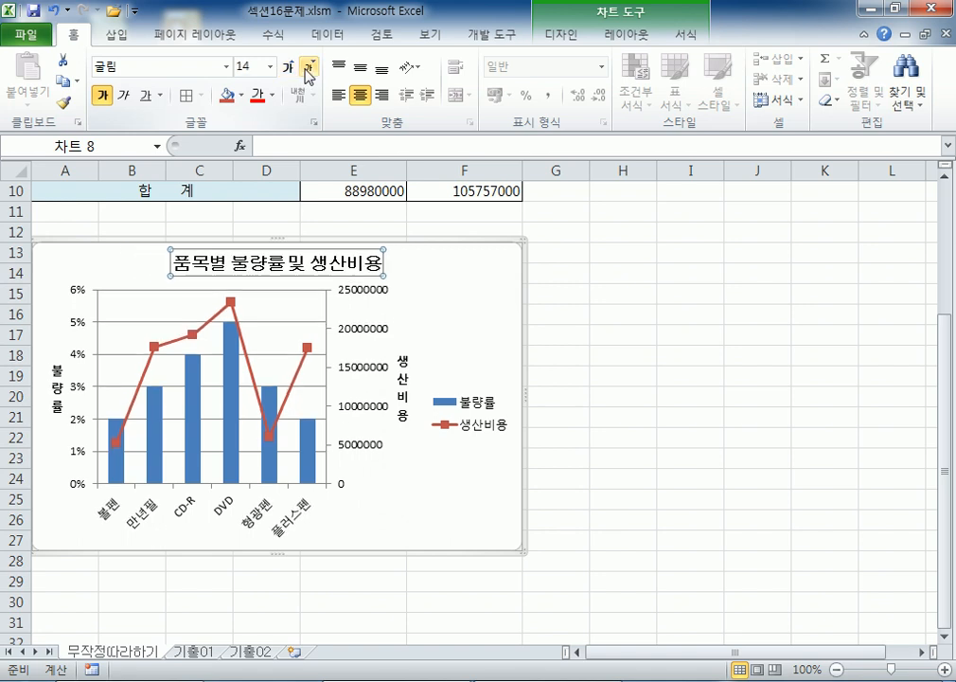
pyautogui.click(103, 95)
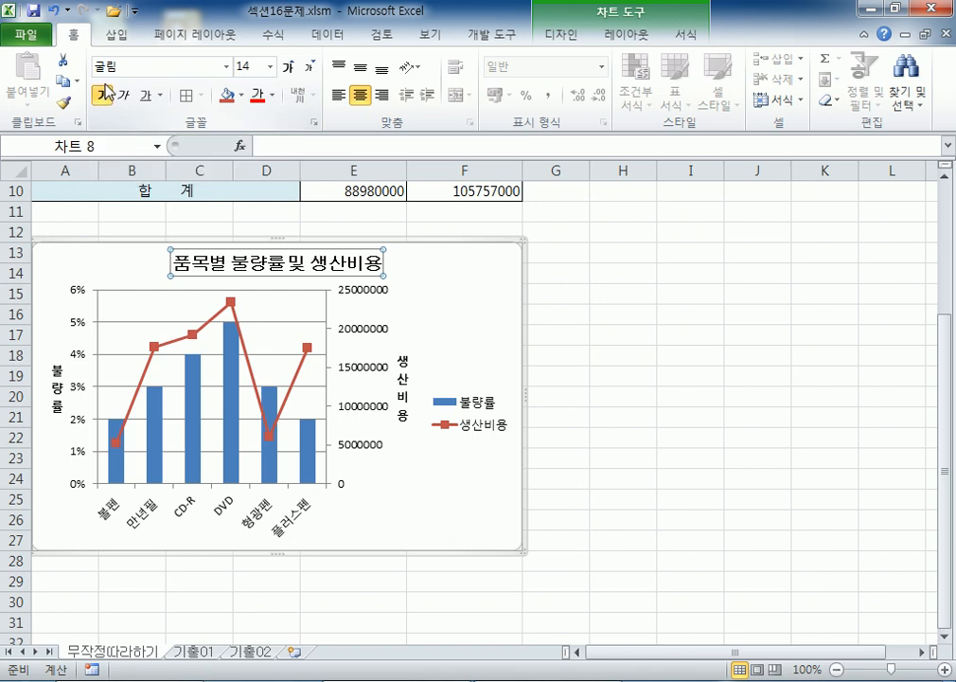
# - Format the secondary vertical axis labels as 숫자 with 0 decimal places and the 1000 단위 구분 기호
pyautogui.doubleClick(375, 333)
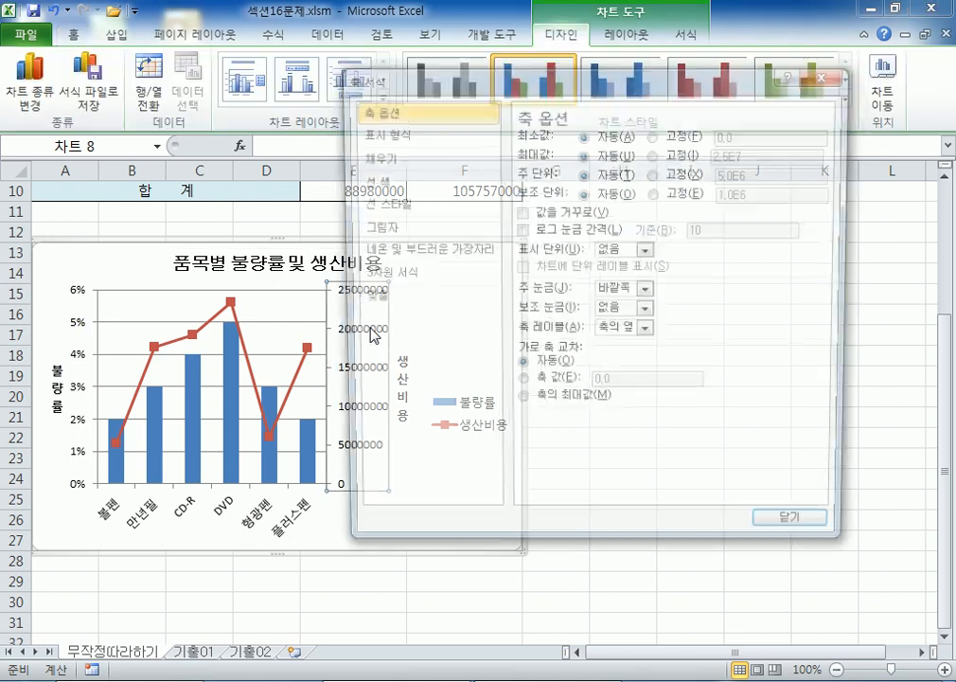
pyautogui.click(417, 137)
pyautogui.click(533, 159)
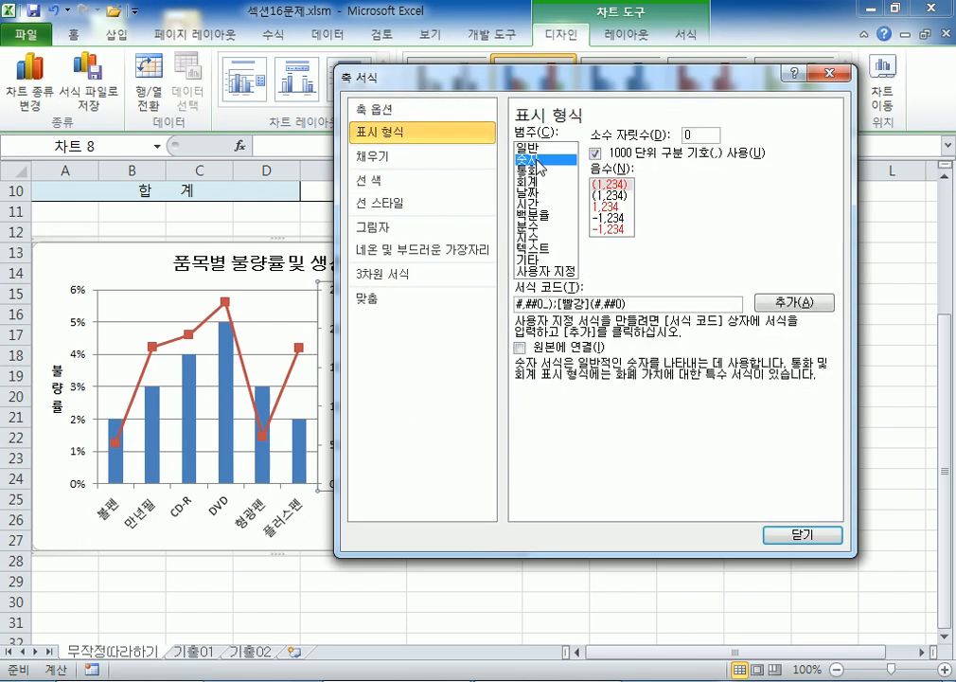
pyautogui.moveTo(438, 79); pyautogui.dragTo(526, 91)
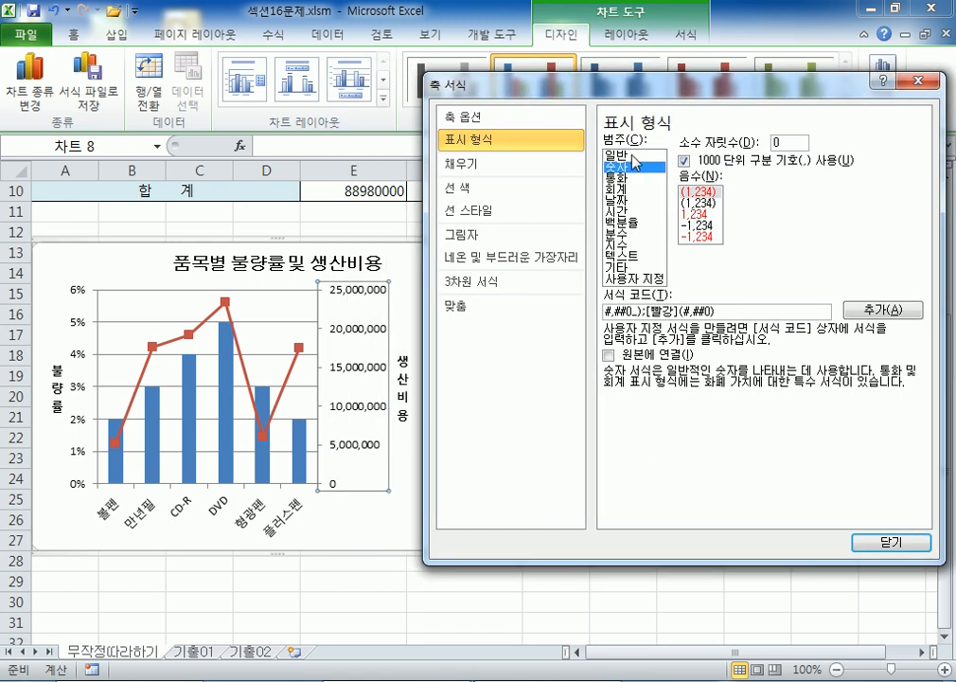
# - Fix the secondary vertical axis maximum (최대값) at 3E7 and switch its major unit (주 단위) to 고정
pyautogui.click(474, 119)
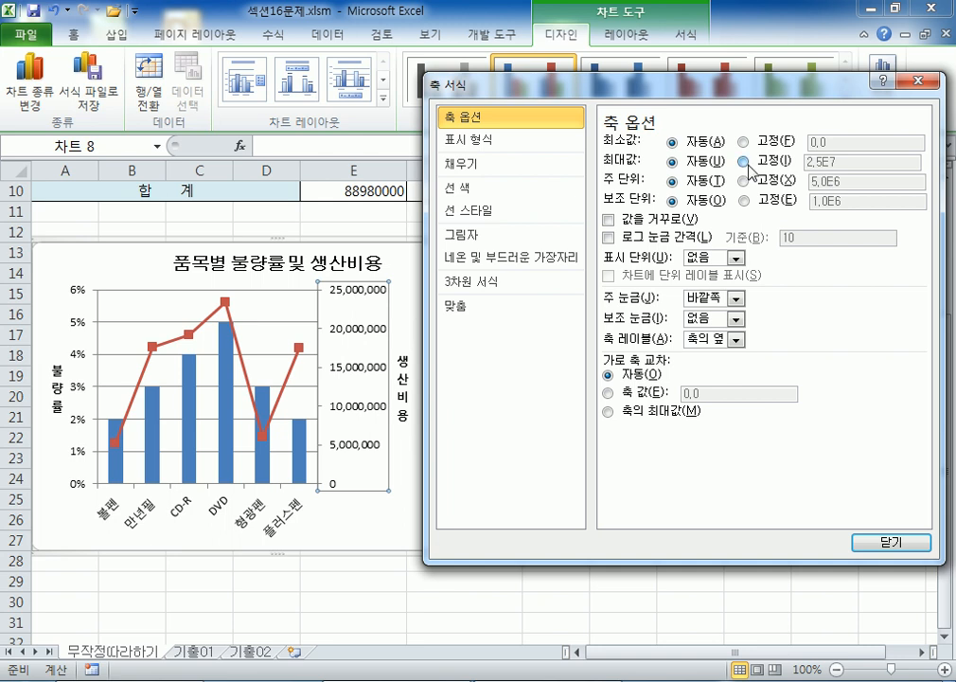
pyautogui.click(816, 163)
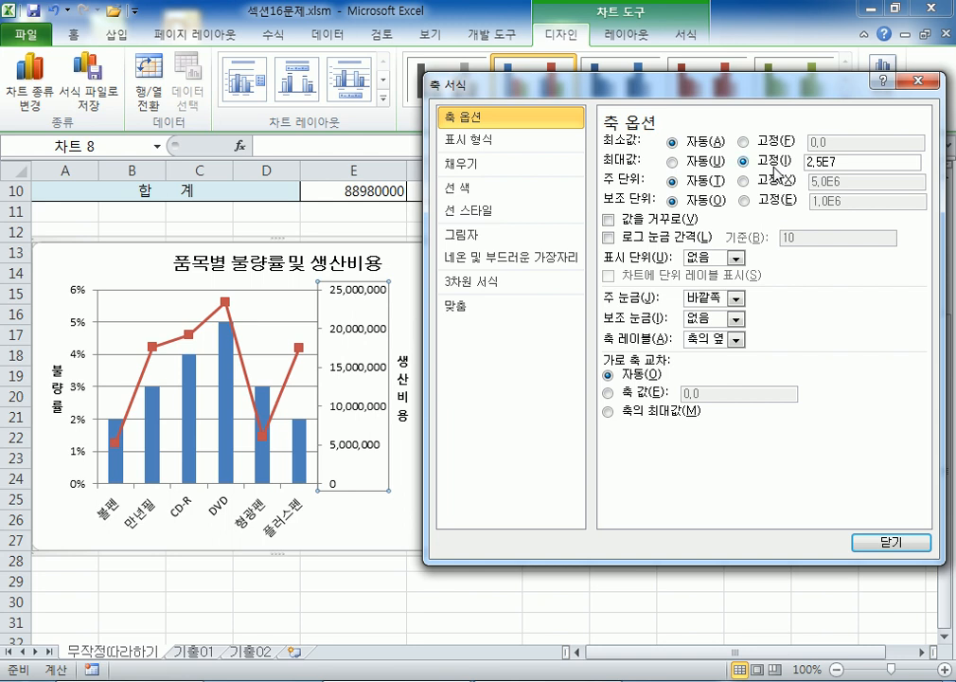
pyautogui.press('BackSpace')
pyautogui.press('BackSpace')
pyautogui.press('BackSpace')
pyautogui.press('BackSpace')
pyautogui.write('8')
pyautogui.click(744, 181)
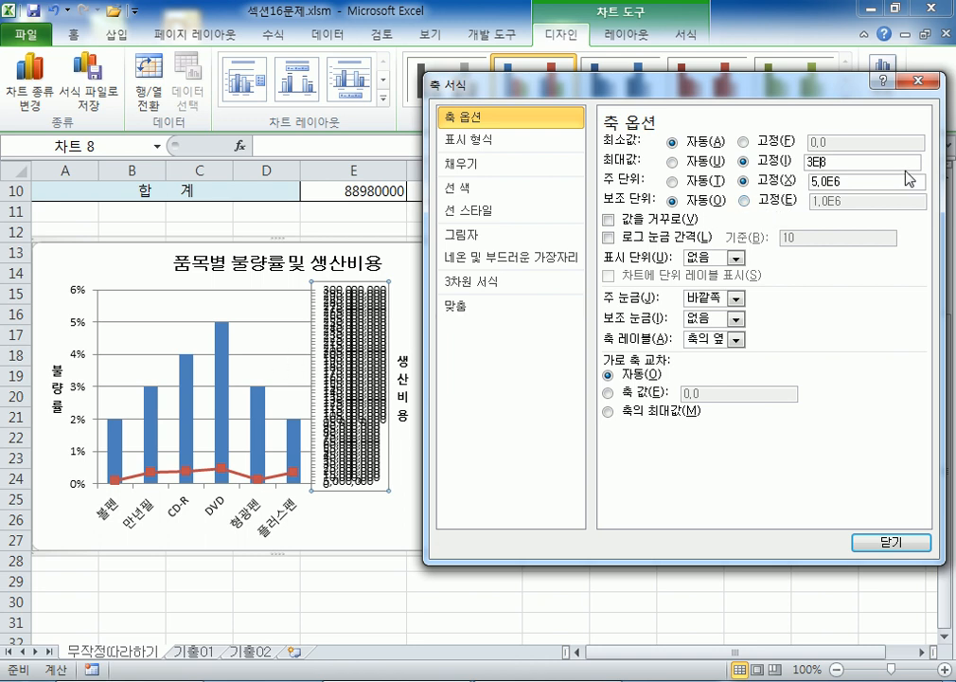
pyautogui.press('BackSpace')
pyautogui.write('74')
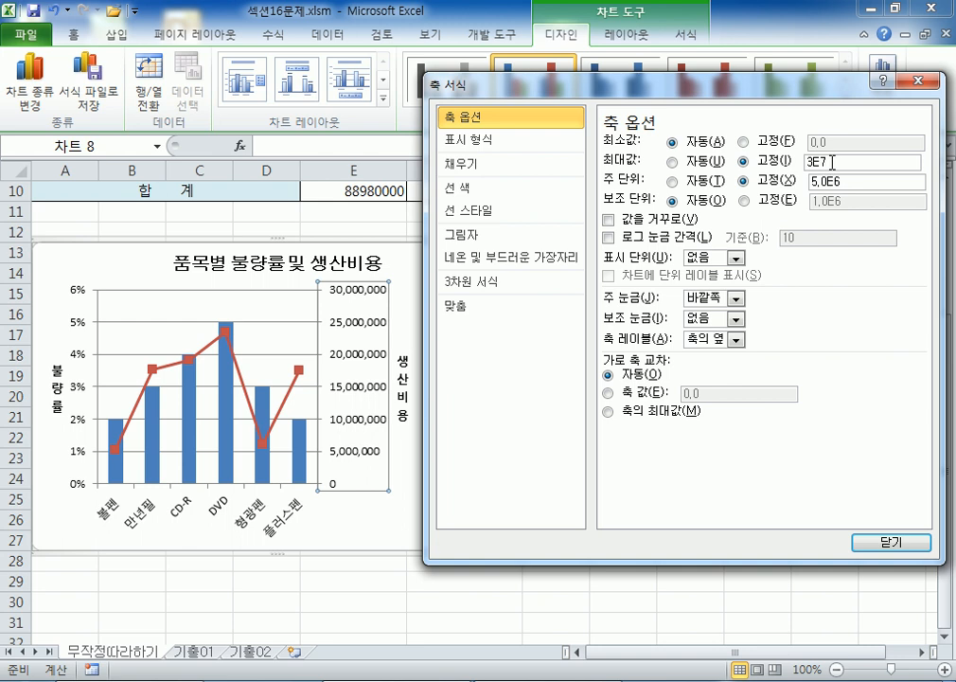
# - Enter the secondary vertical axis maximum as 30000000 and set its fixed major unit (주 단위) to 10000000
pyautogui.click(849, 157)
pyautogui.press('BackSpace')
pyautogui.press('BackSpace')
pyautogui.click(858, 178)
pyautogui.press('BackSpace')
pyautogui.press('BackSpace')
pyautogui.press('BackSpace')
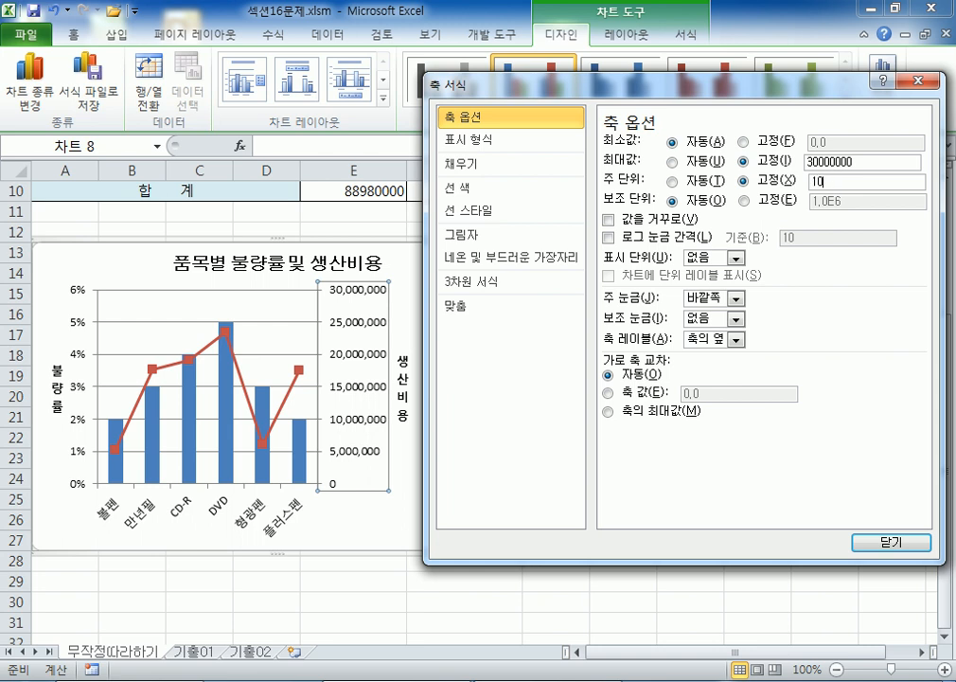
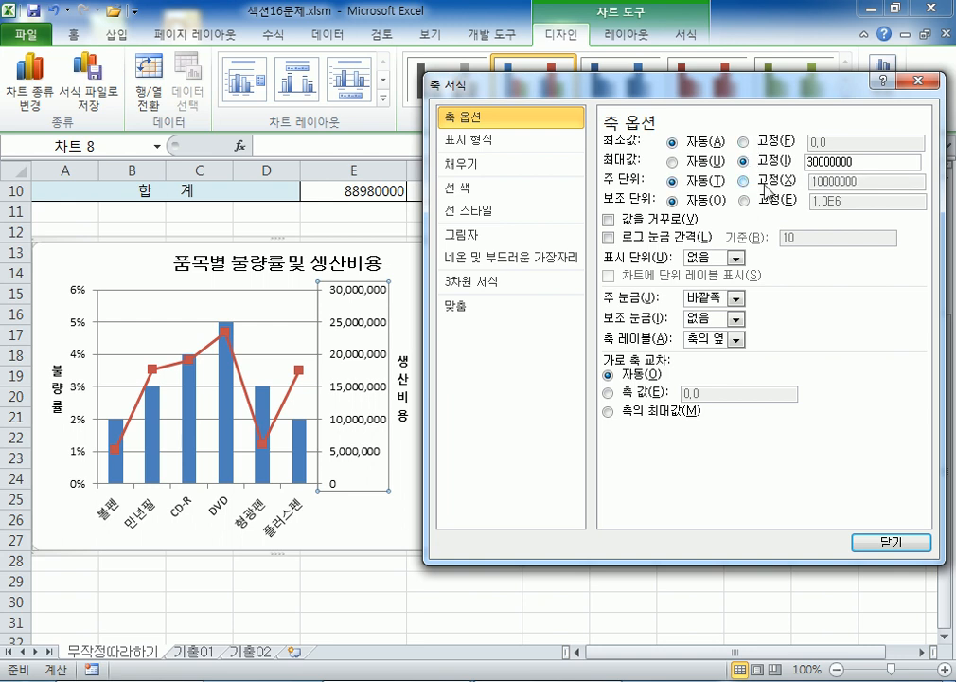
pyautogui.click(769, 185)
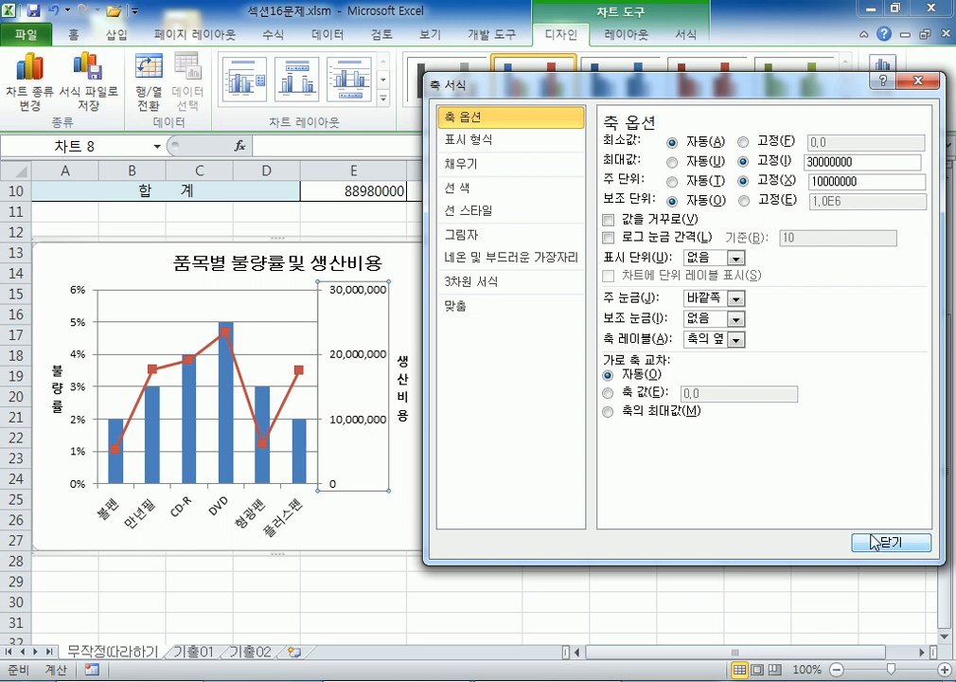
# - Try the legend at the 아래쪽 position and return it to 오른쪽
pyautogui.moveTo(513, 100); pyautogui.dragTo(613, 73)
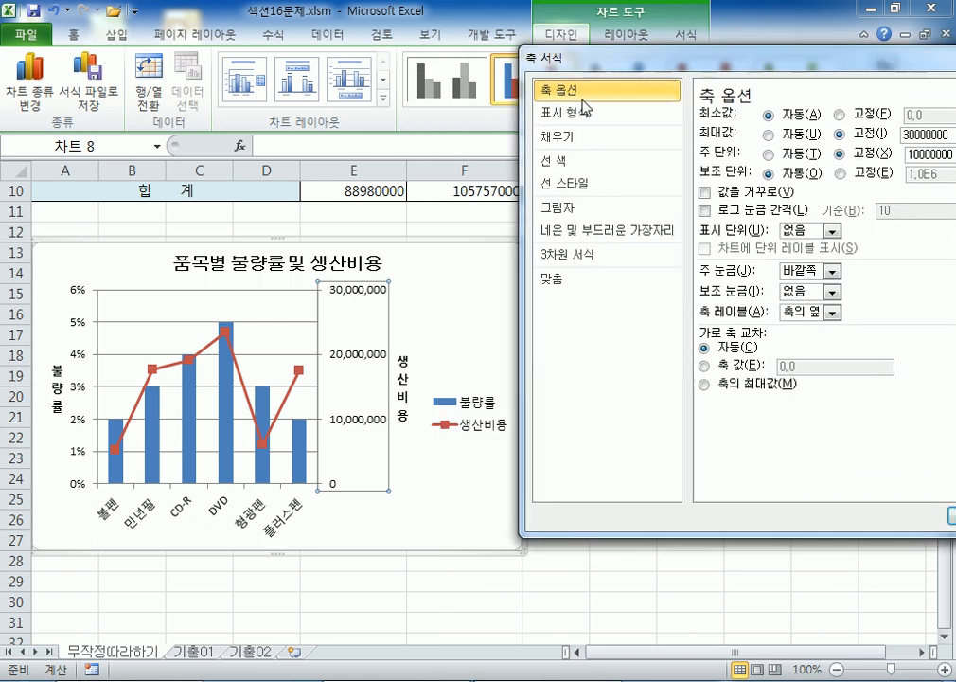
pyautogui.click(463, 403)
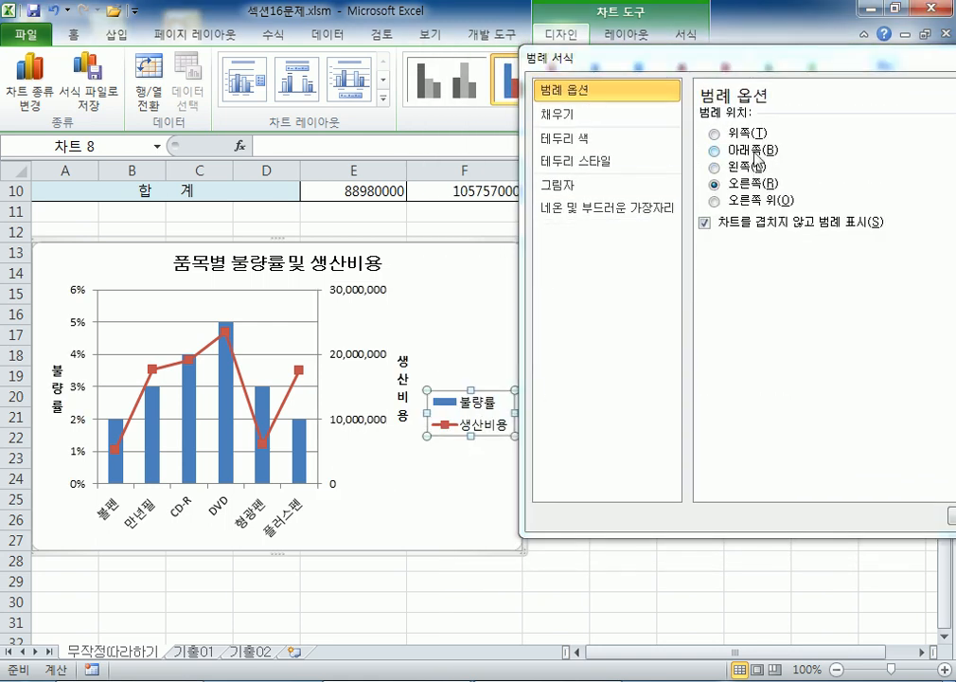
pyautogui.click(714, 149)
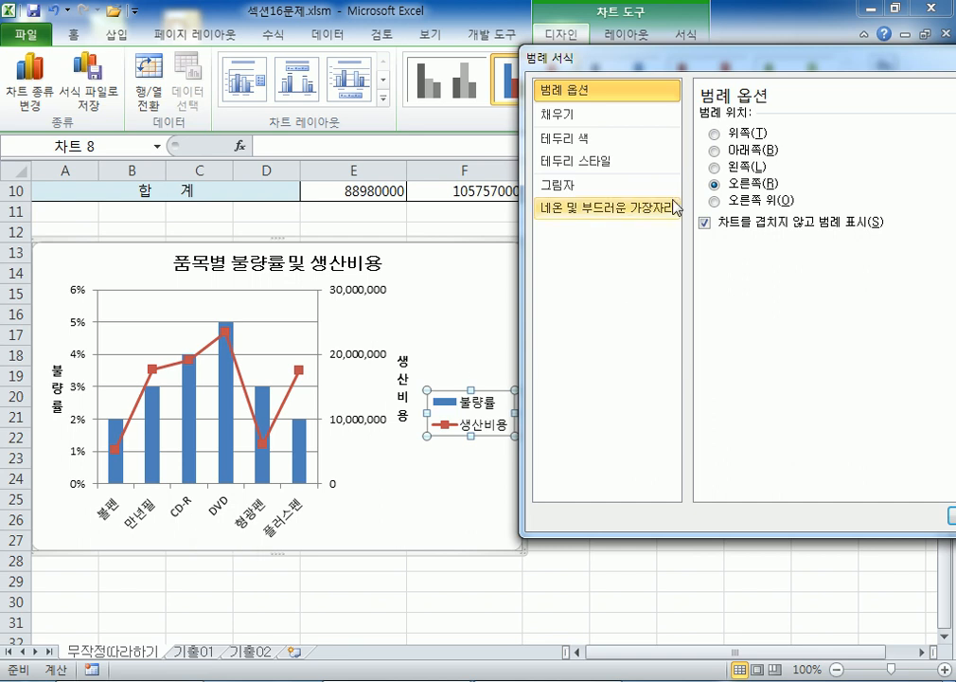
pyautogui.click(736, 151)
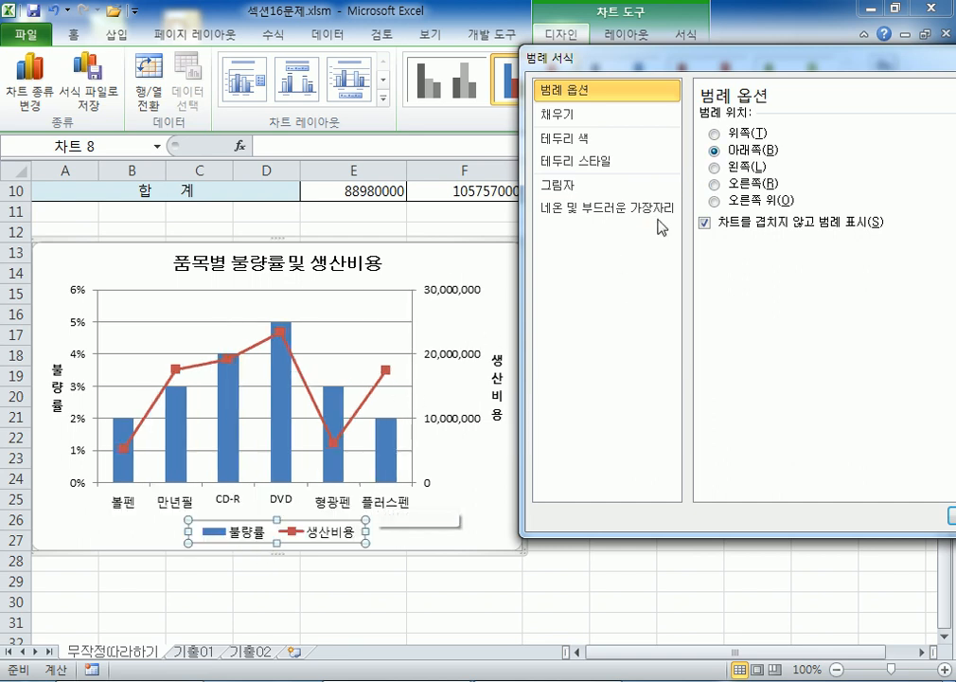
pyautogui.click(720, 184)
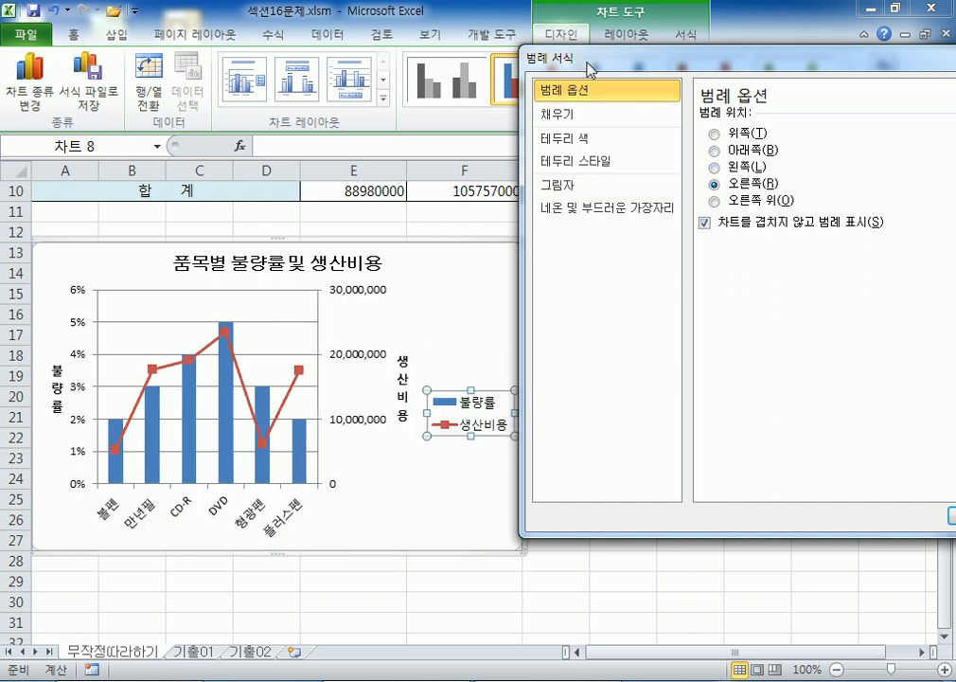
# - Place the chart legend below the plot area and close the legend formatting dialog
pyautogui.moveTo(579, 55); pyautogui.dragTo(622, 99)
pyautogui.click(623, 34)
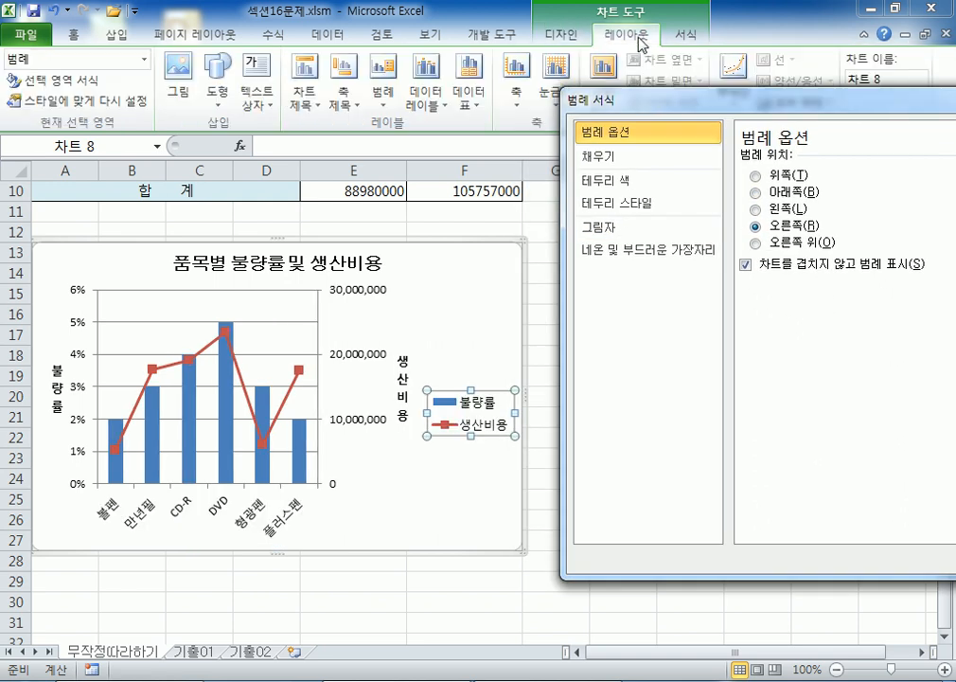
pyautogui.click(384, 98)
pyautogui.click(423, 327)
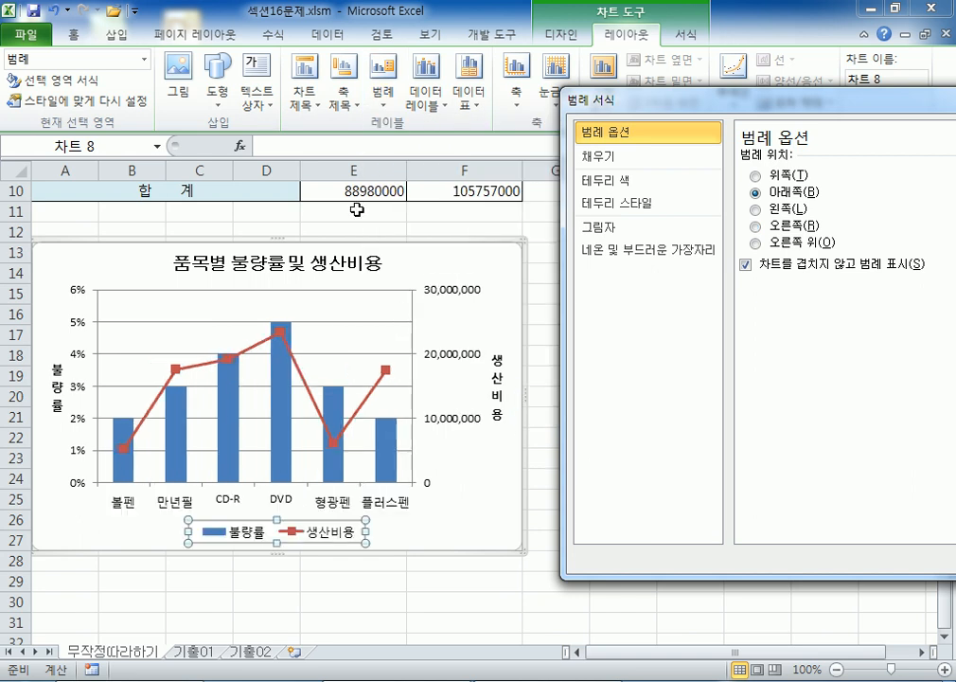
pyautogui.moveTo(807, 104); pyautogui.dragTo(634, 102)
pyautogui.click(880, 98)
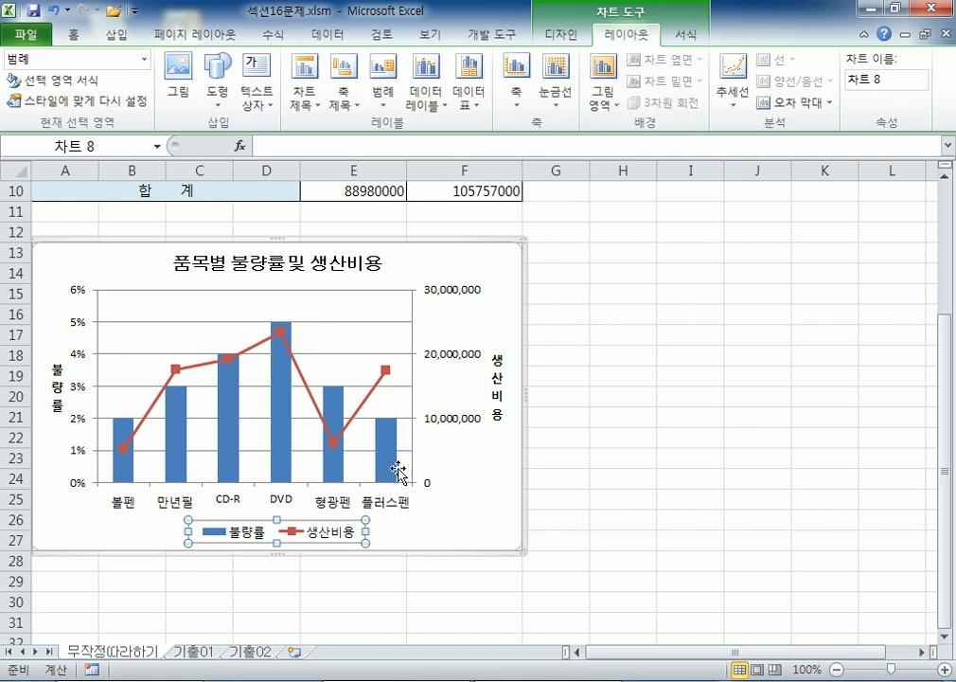
pyautogui.click(685, 35)
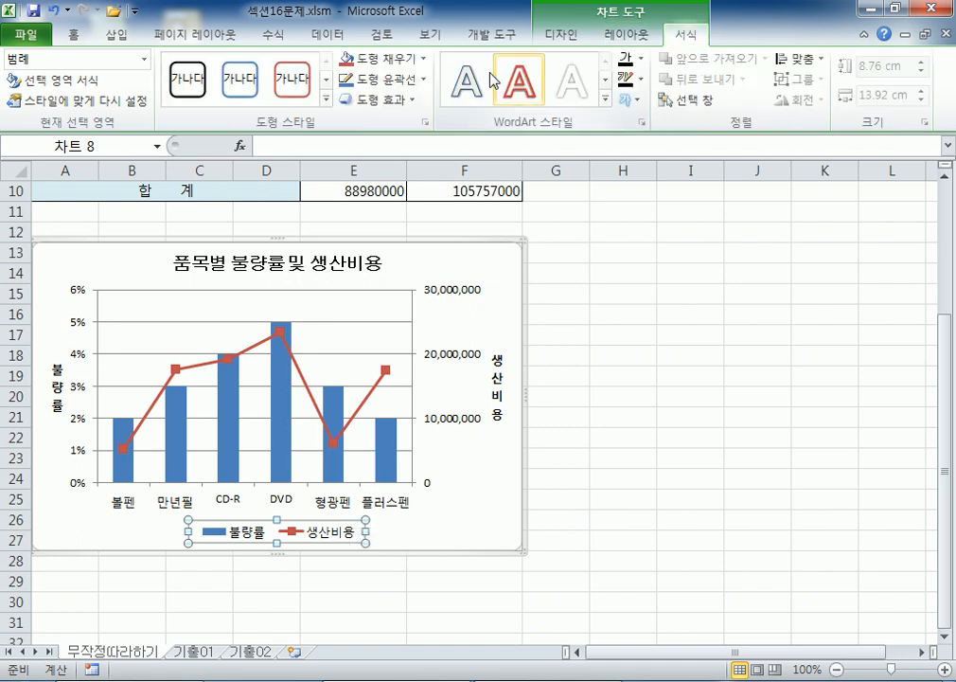
pyautogui.click(388, 79)
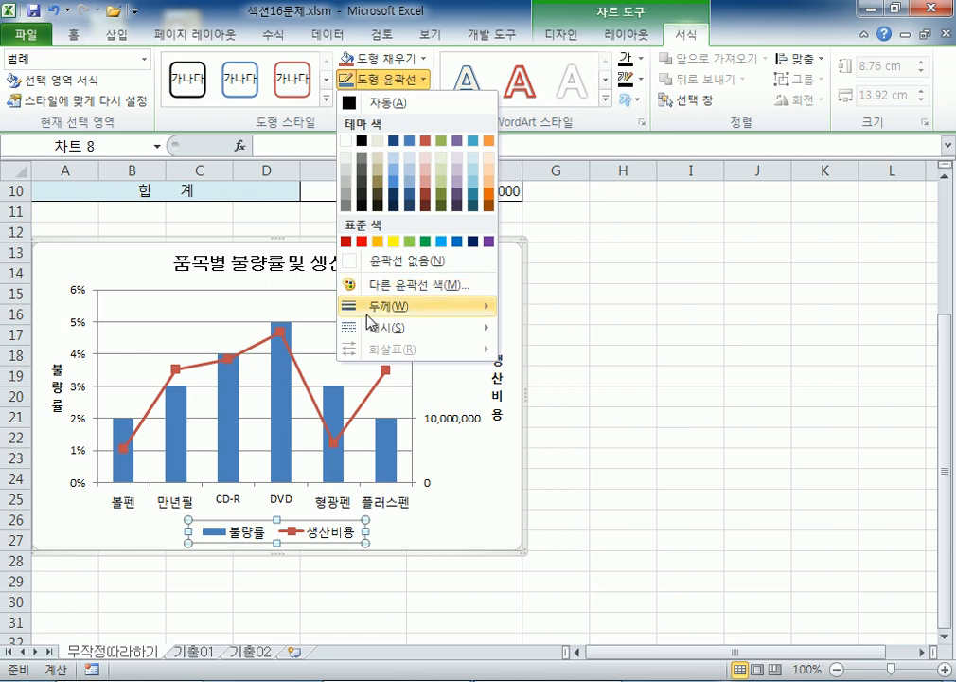
pyautogui.moveTo(368, 329)
pyautogui.moveTo(359, 306)
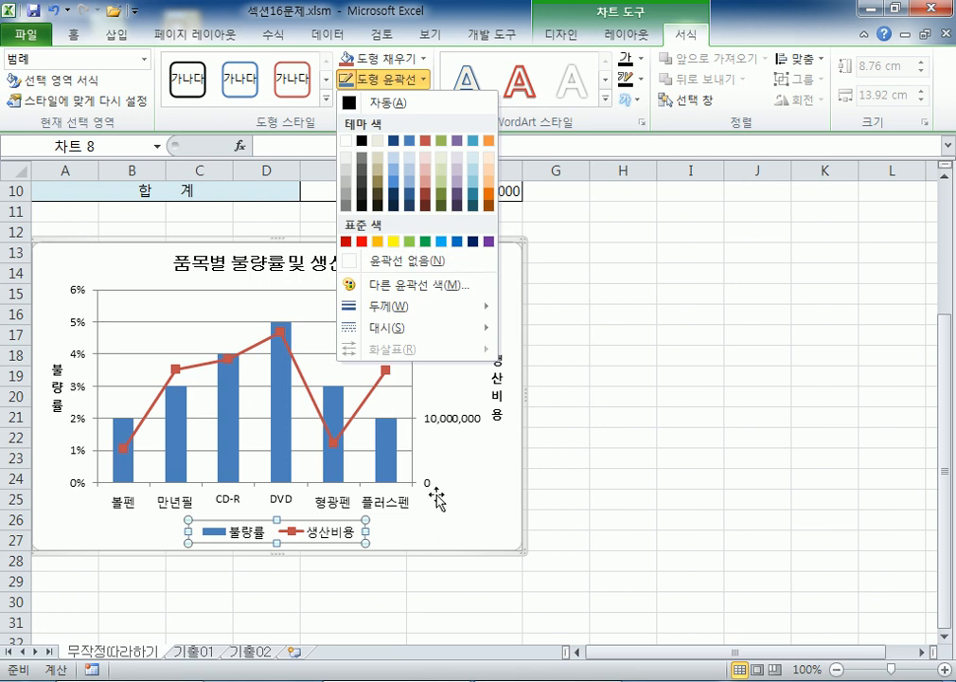
pyautogui.click(261, 417)
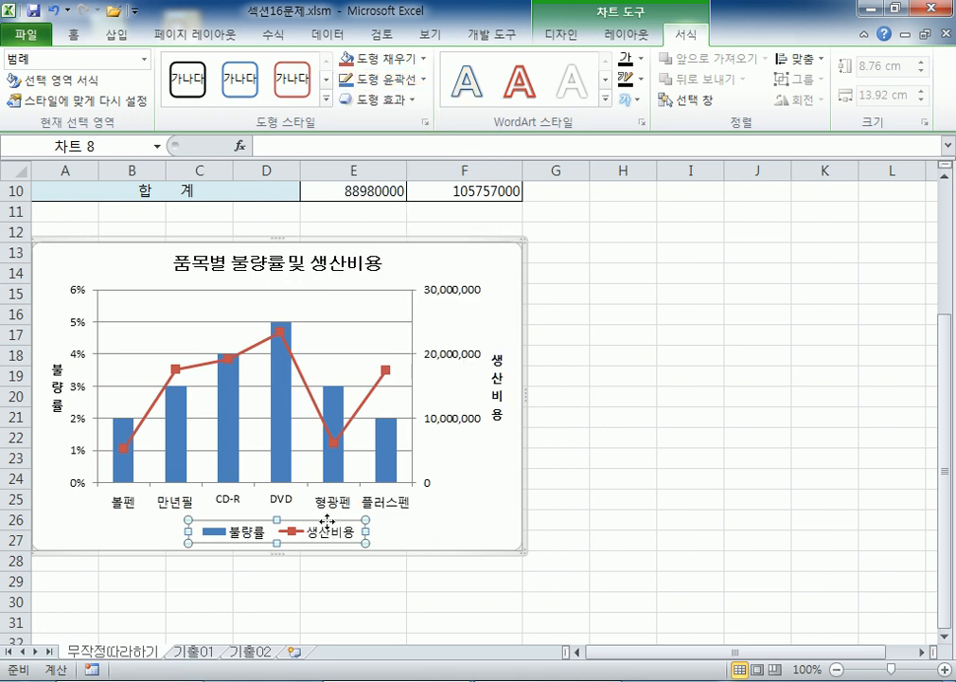
# - Give the chart legend a solid-line (실선) border
pyautogui.doubleClick(326, 521)
pyautogui.moveTo(603, 118); pyautogui.dragTo(689, 77)
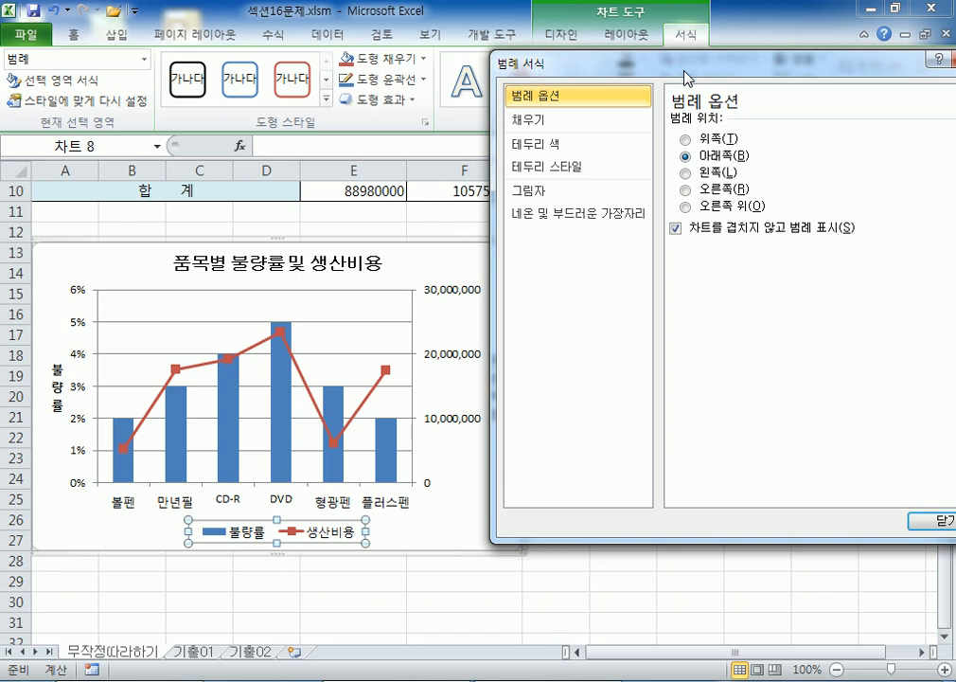
pyautogui.click(555, 170)
pyautogui.click(559, 145)
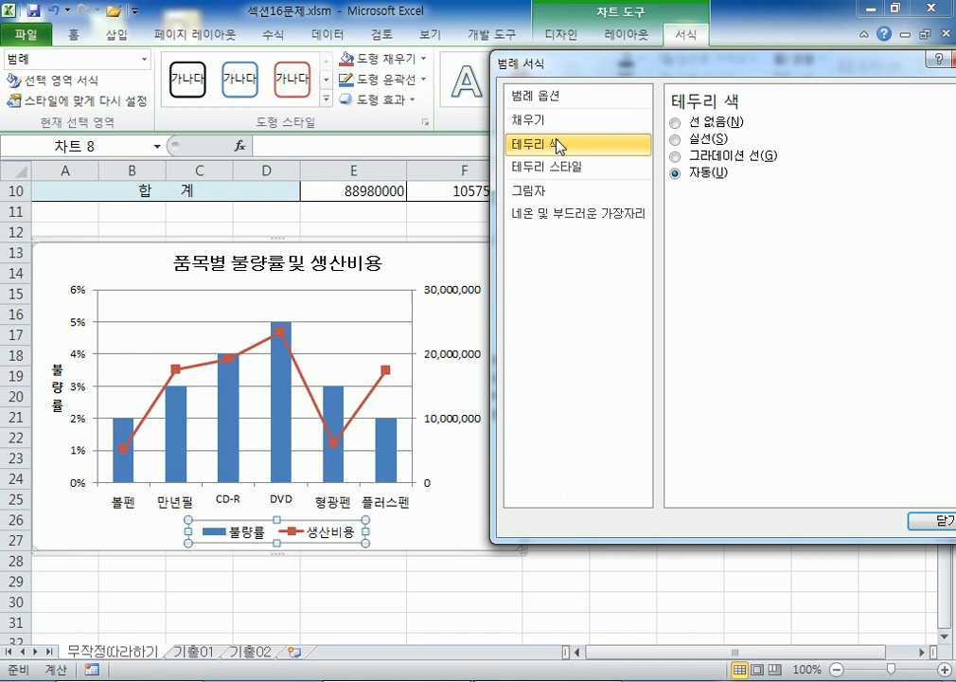
pyautogui.click(676, 138)
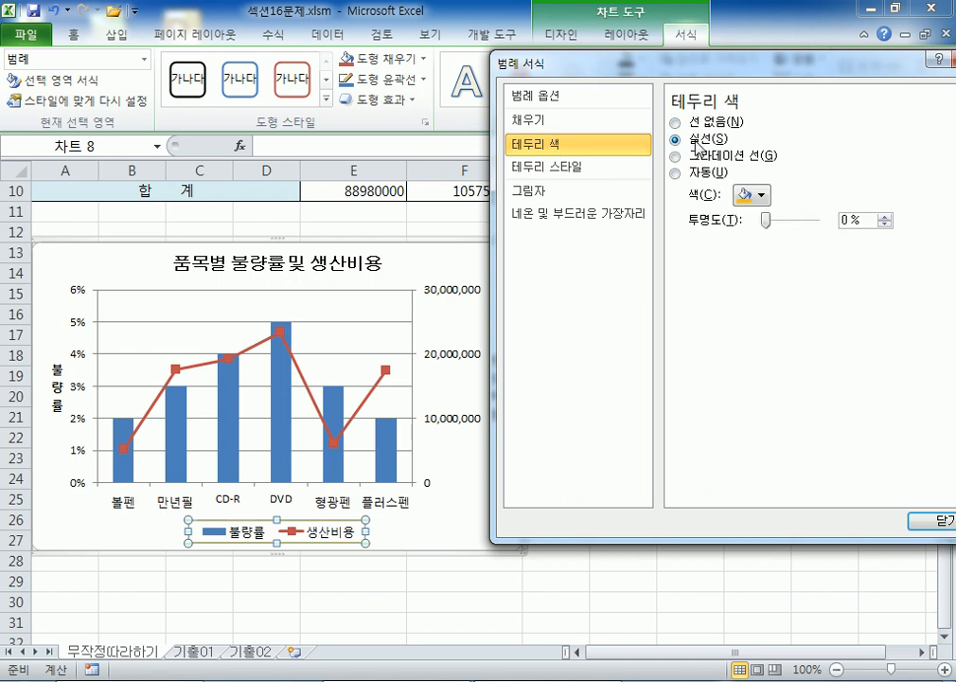
# - Set the legend's border colour to the standard blue and close the formatting dialog
pyautogui.click(763, 195)
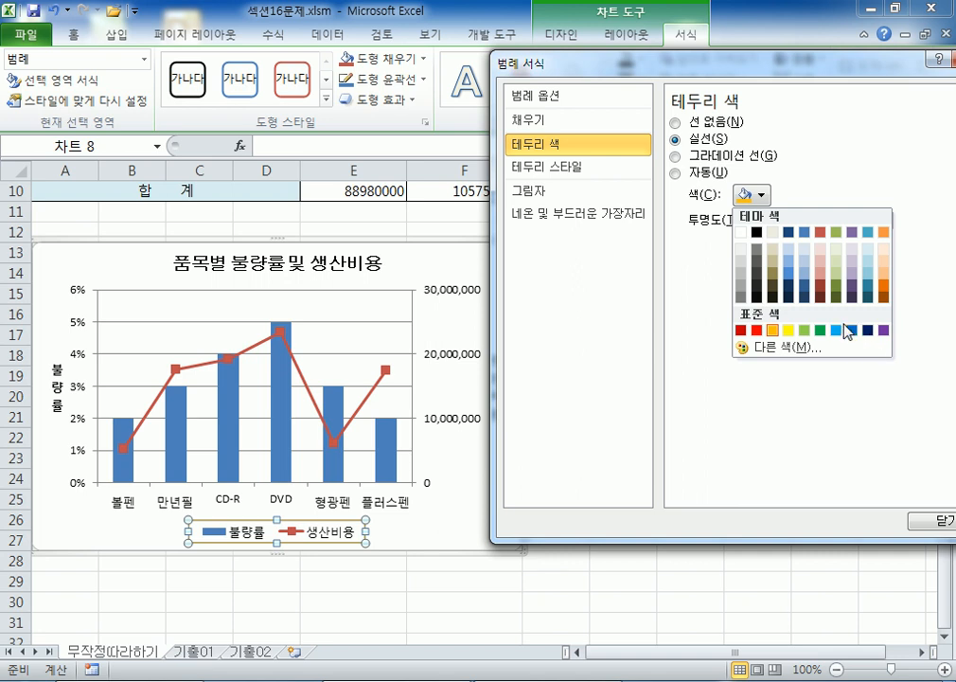
pyautogui.click(443, 499)
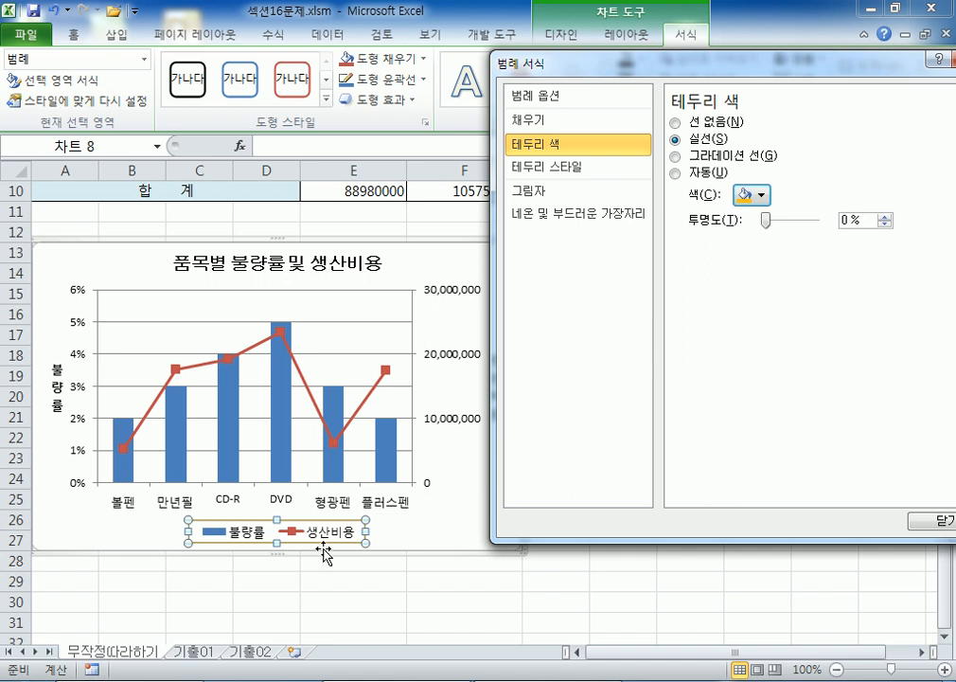
pyautogui.click(754, 195)
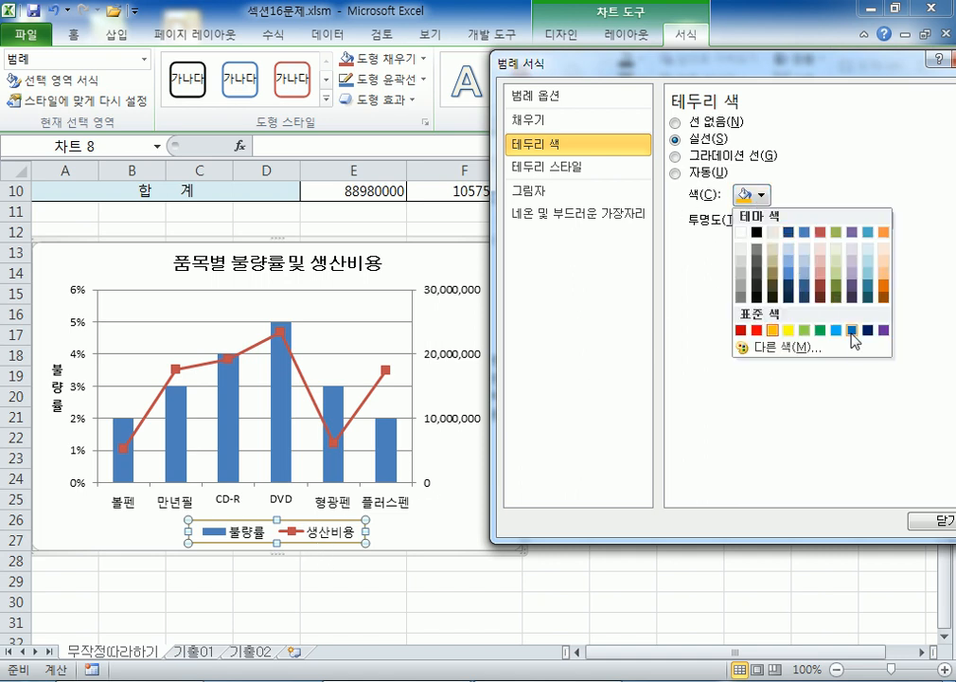
pyautogui.click(856, 331)
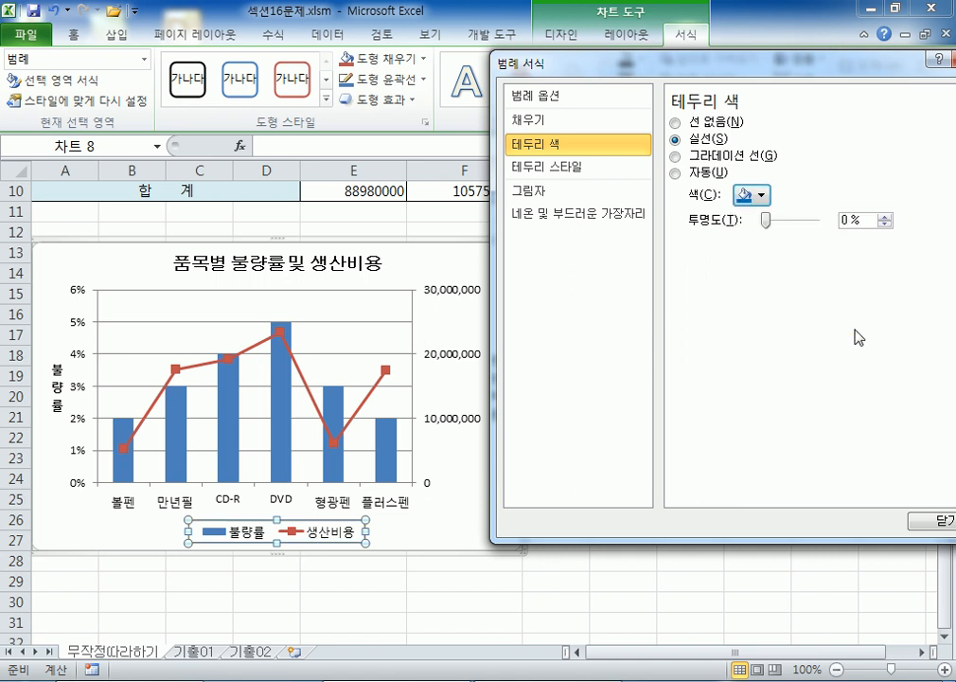
pyautogui.click(444, 518)
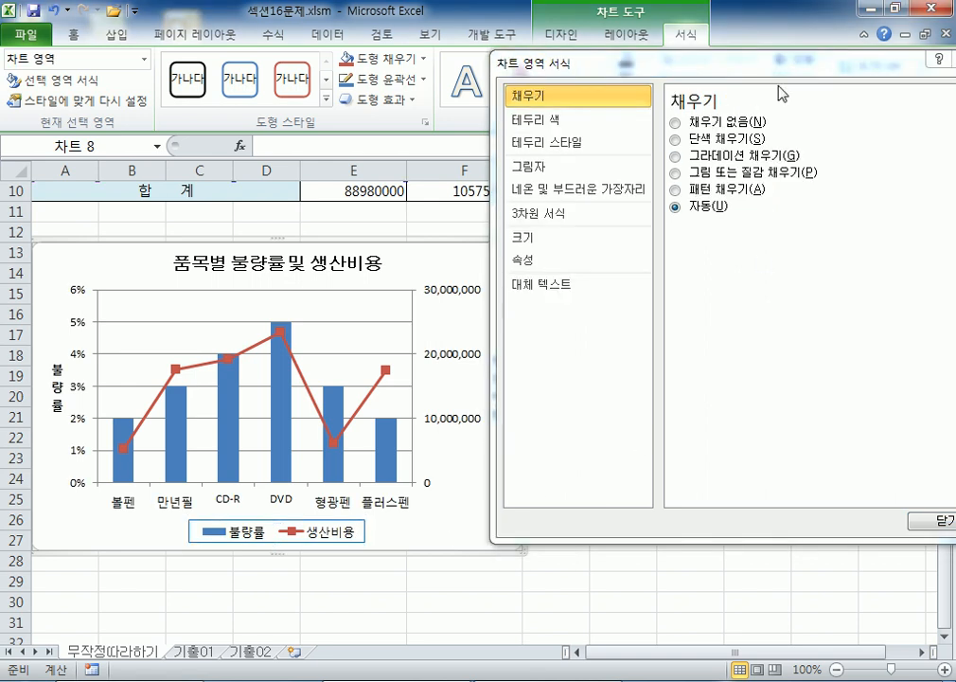
pyautogui.moveTo(786, 64); pyautogui.dragTo(620, 63)
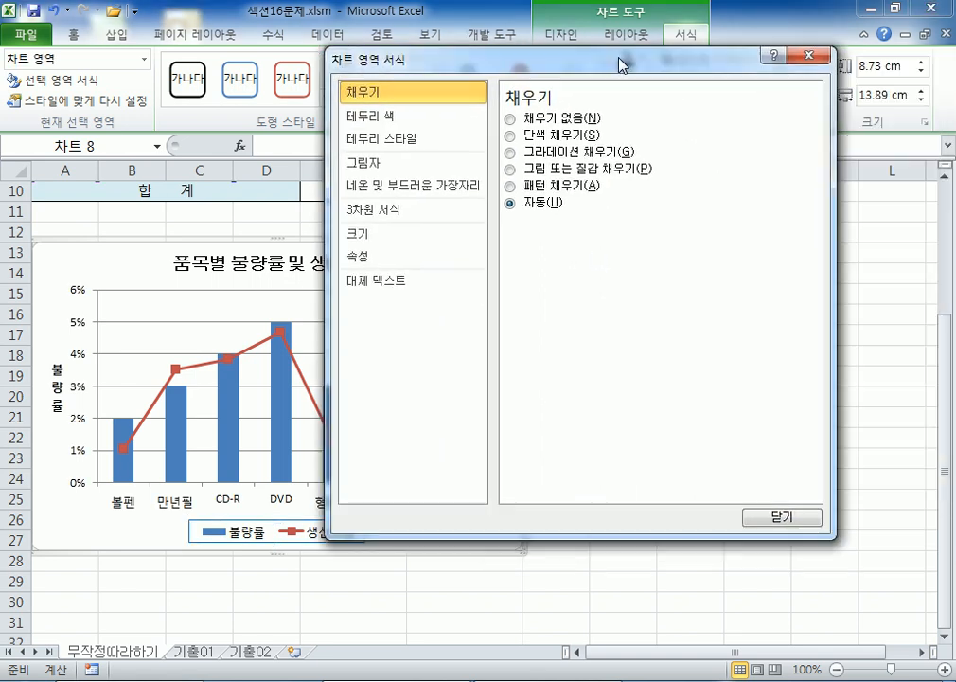
pyautogui.click(809, 55)
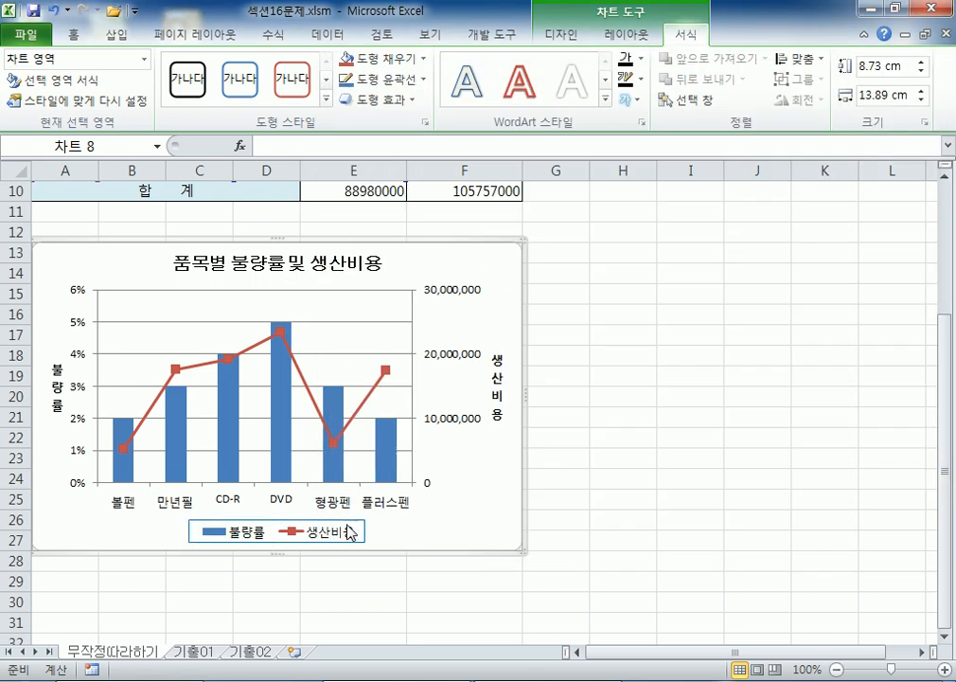
# - Change the chart legend's font to 궁서
pyautogui.click(345, 532)
pyautogui.click(74, 35)
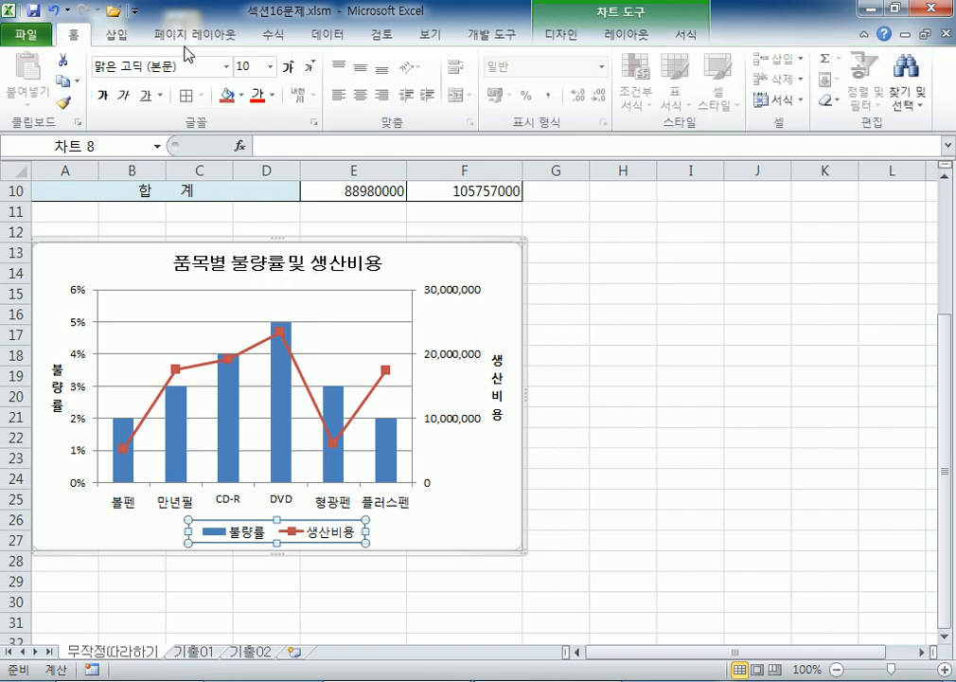
pyautogui.click(227, 67)
pyautogui.scroll(-20, 250, 271)
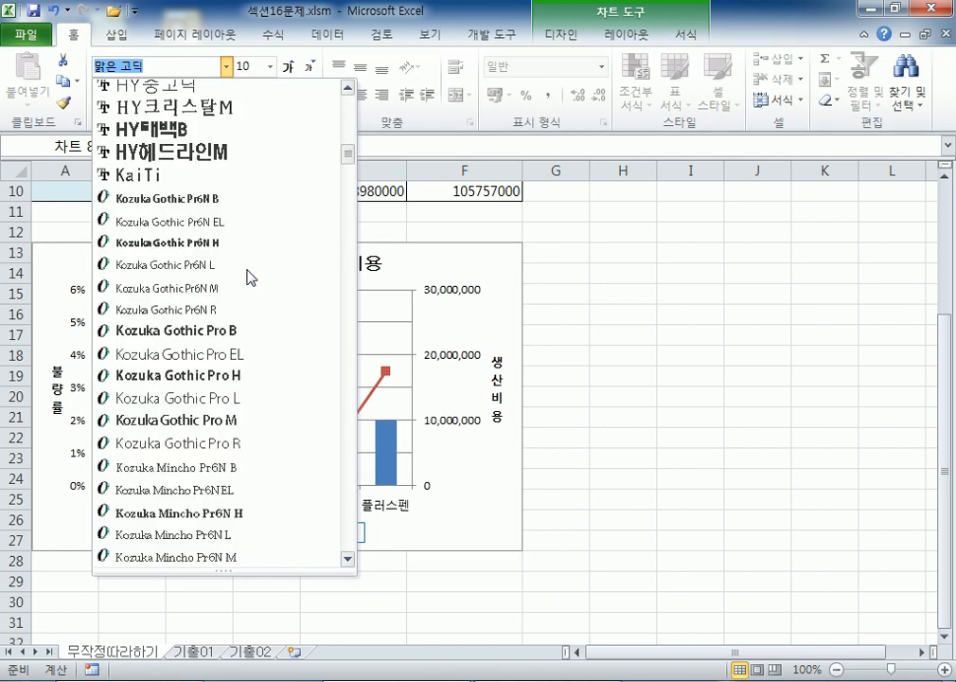
pyautogui.scroll(3, 248, 272)
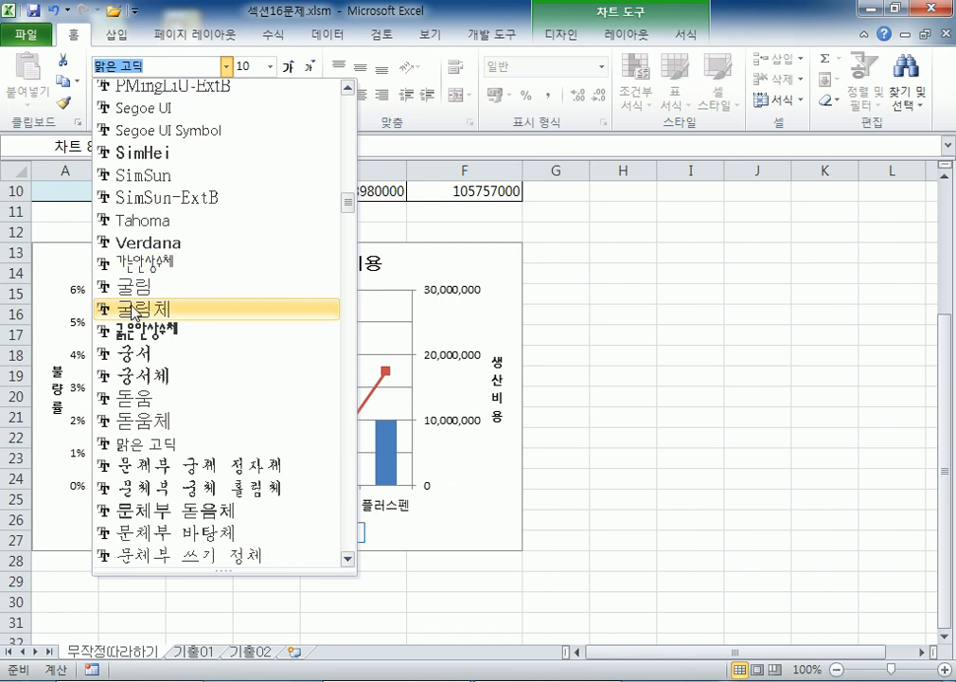
pyautogui.click(130, 350)
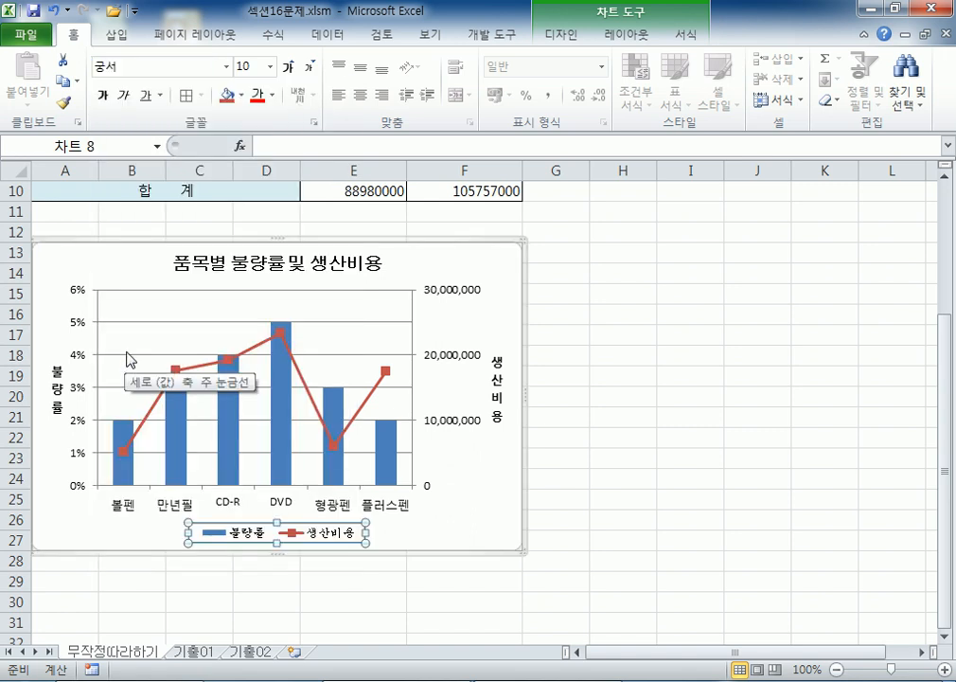
# - Set the legend text to font size 13 and make it bold
pyautogui.click(272, 67)
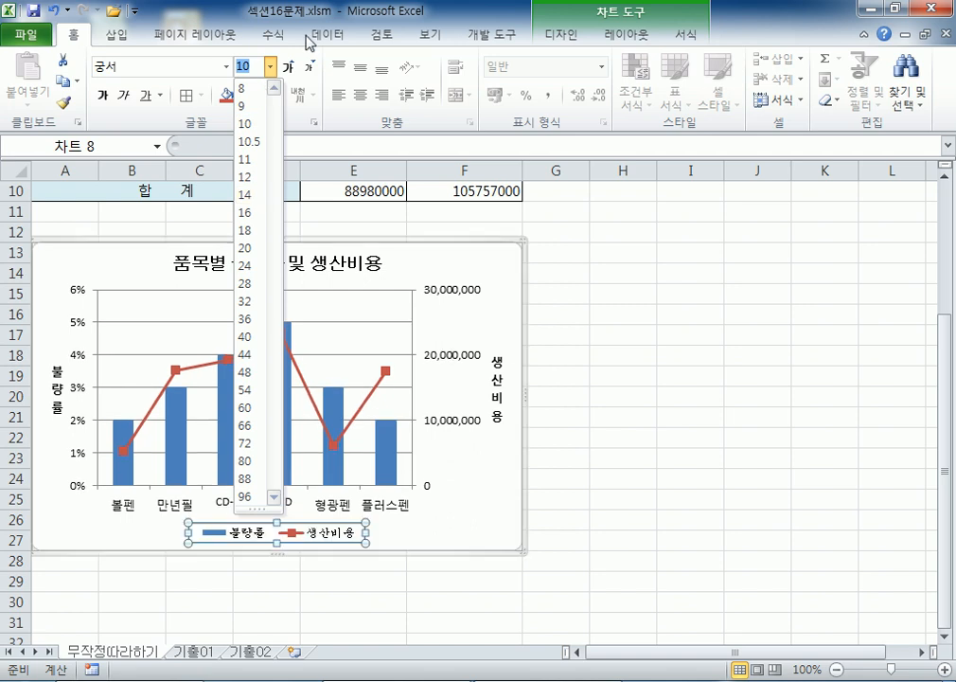
pyautogui.write('13')
pyautogui.press('Return')
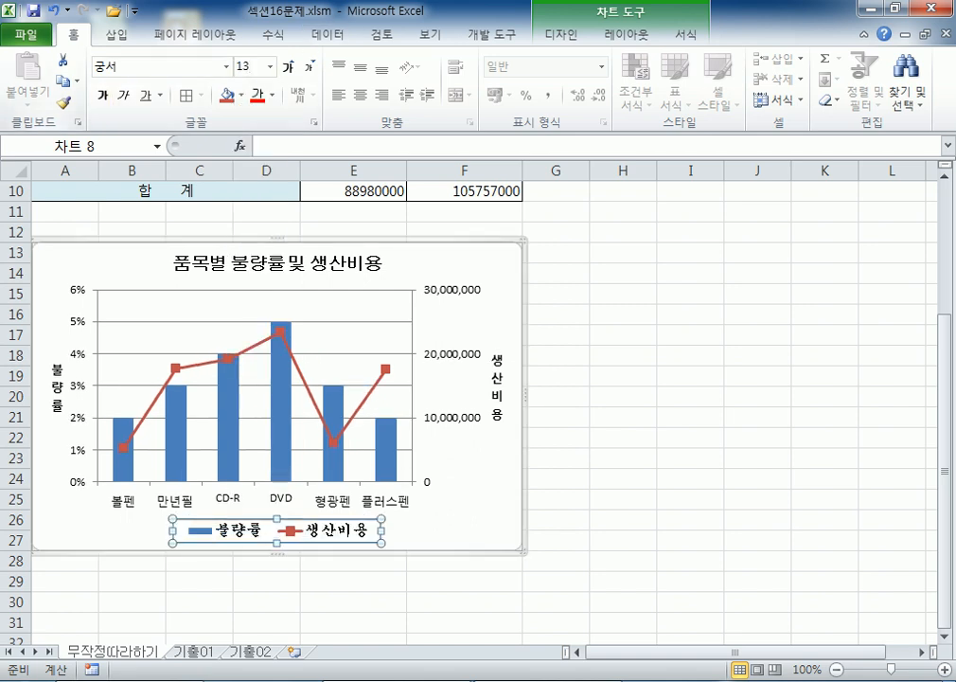
pyautogui.click(101, 95)
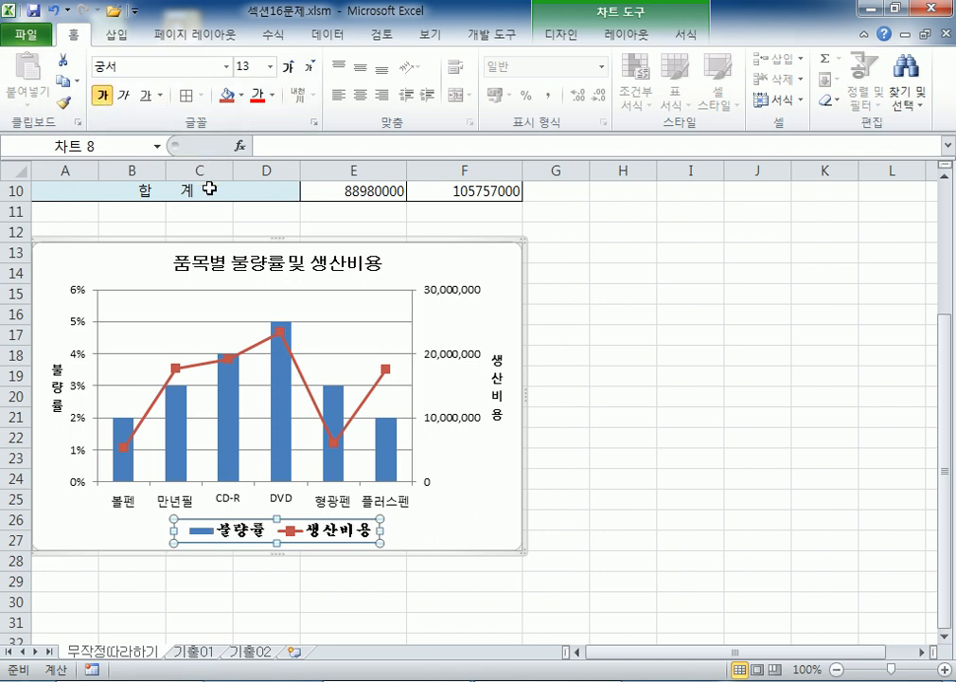
pyautogui.click(690, 36)
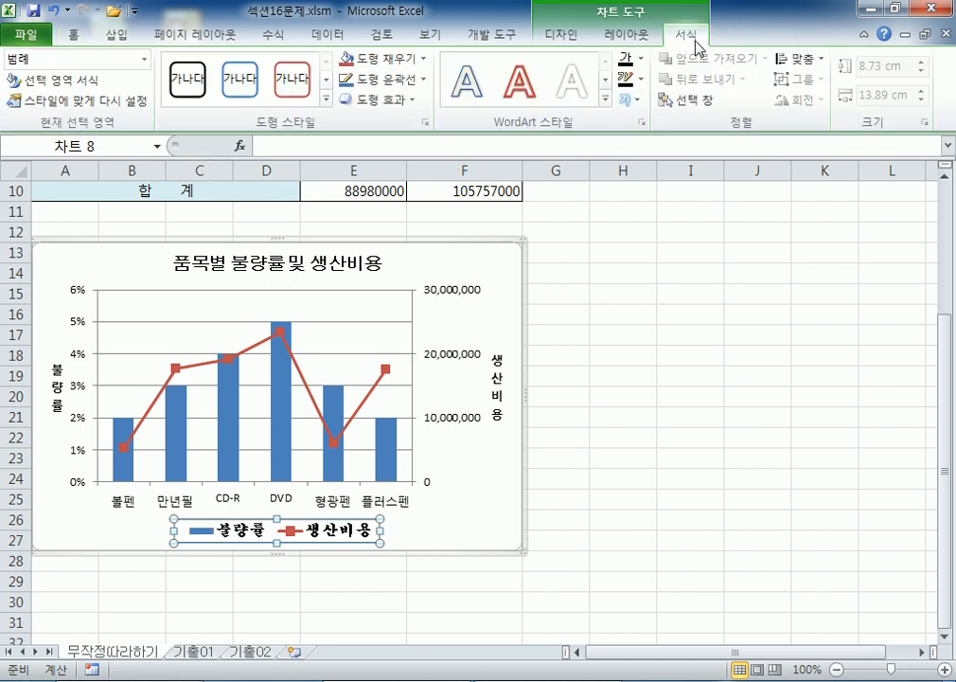
pyautogui.click(326, 98)
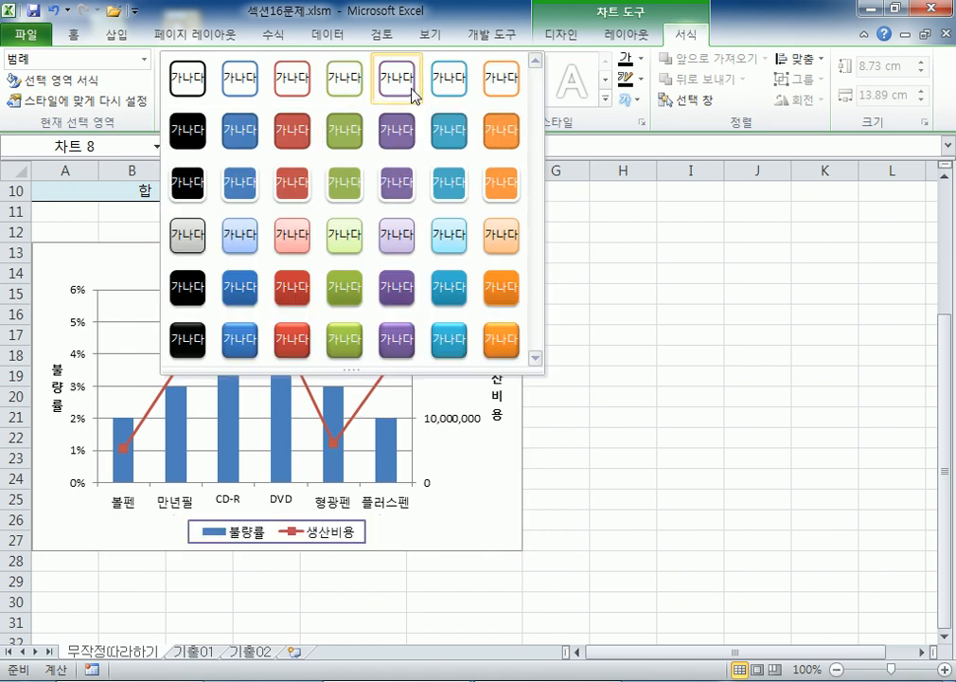
pyautogui.click(487, 494)
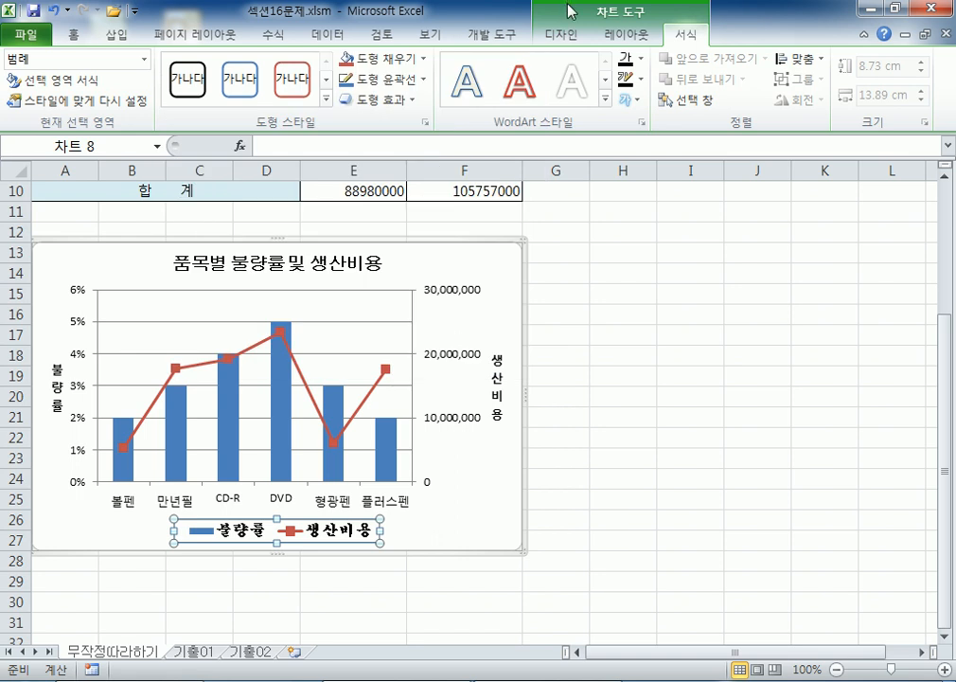
# - Add data labels to the chart's 불량률 column series
pyautogui.click(628, 36)
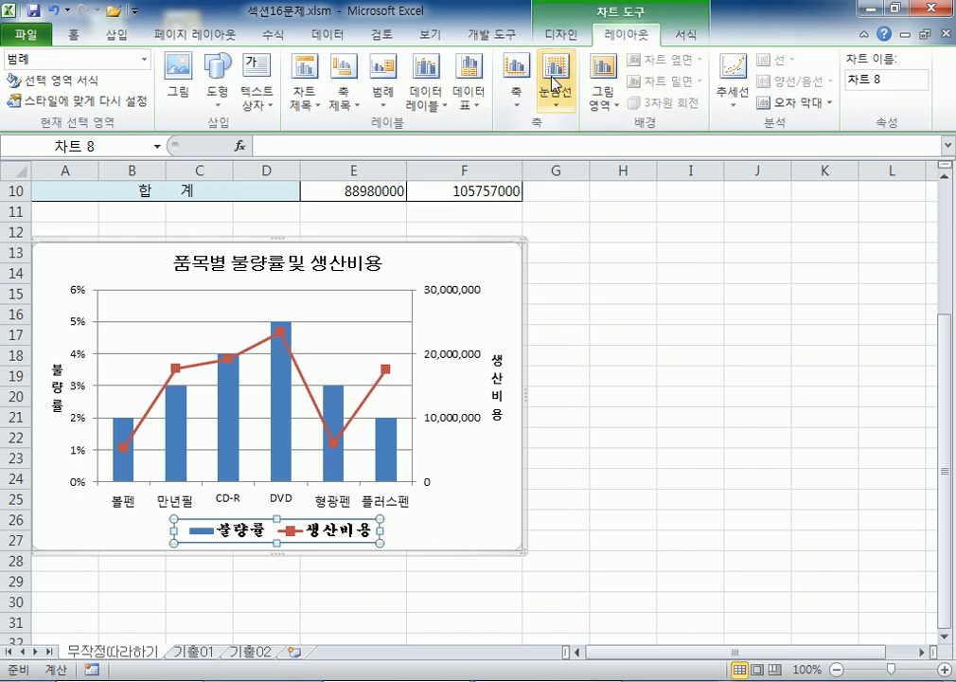
pyautogui.click(237, 441)
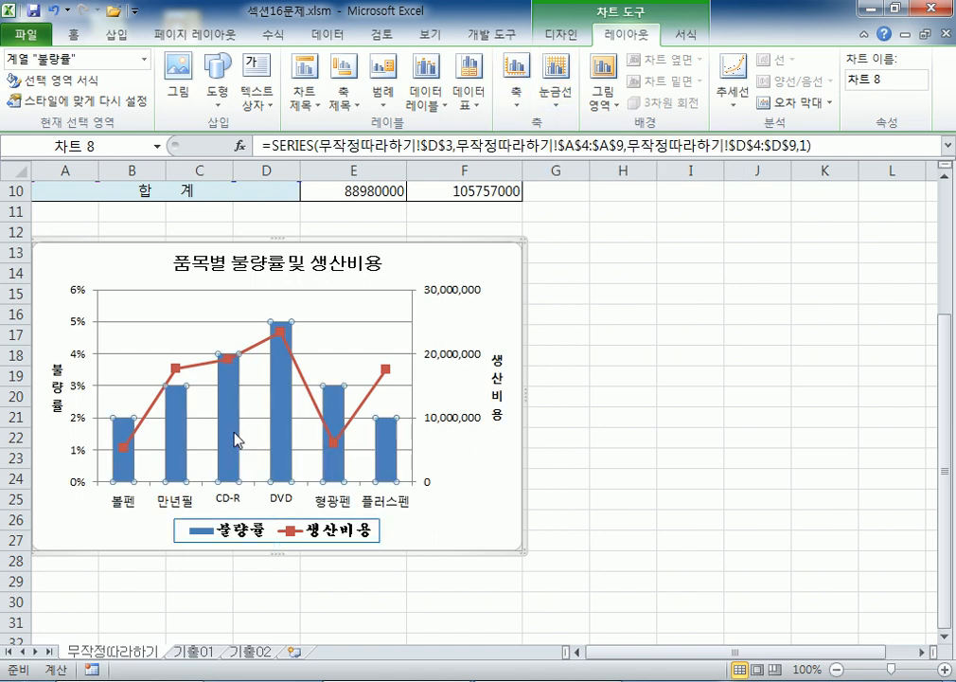
pyautogui.click(568, 35)
pyautogui.click(621, 36)
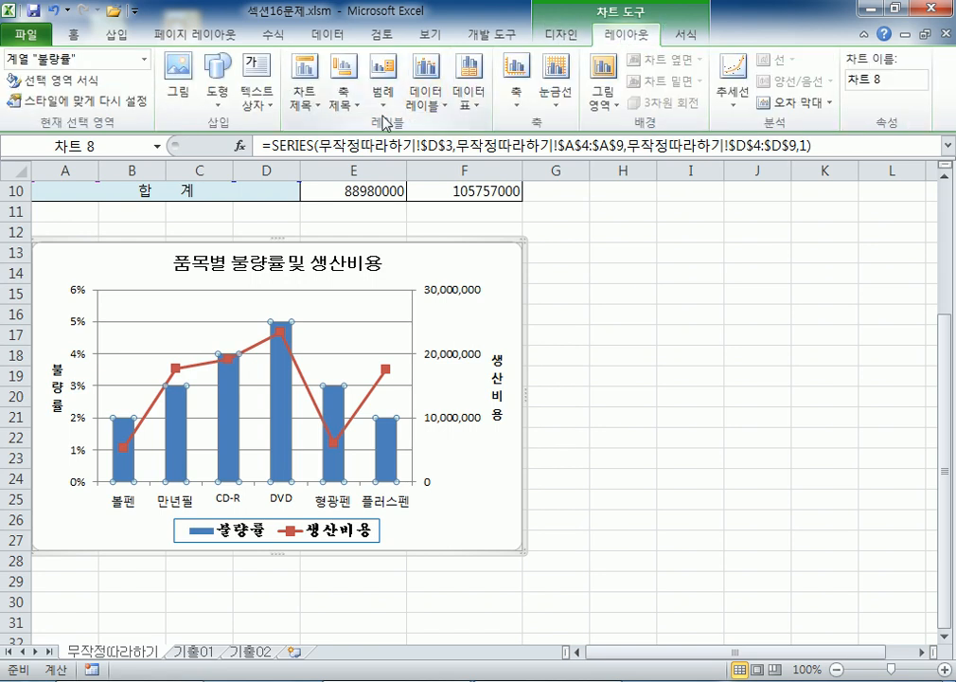
pyautogui.click(426, 95)
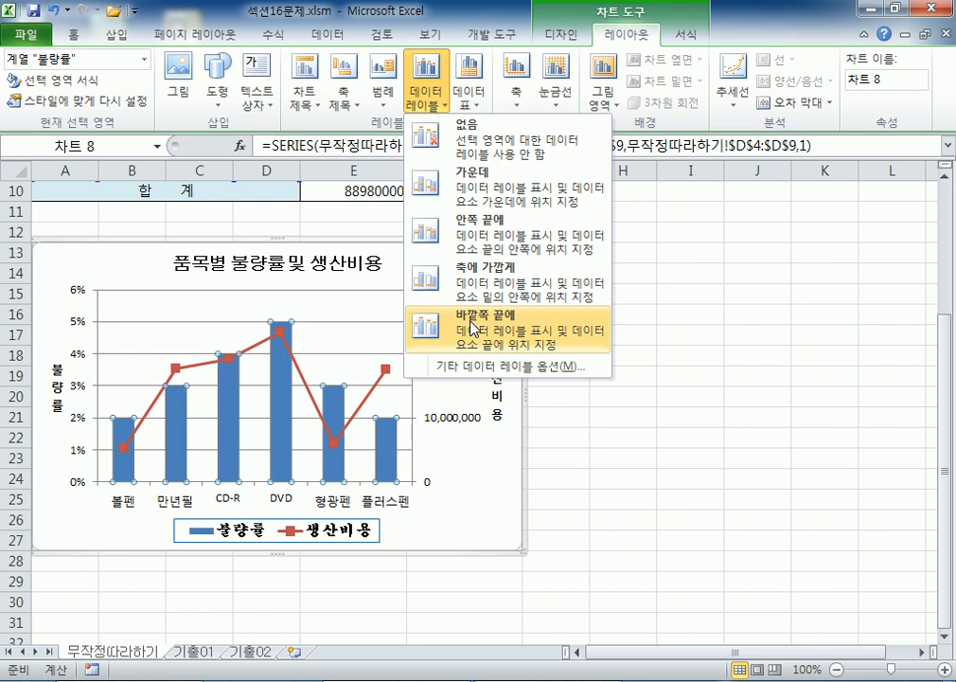
pyautogui.rightClick(278, 406)
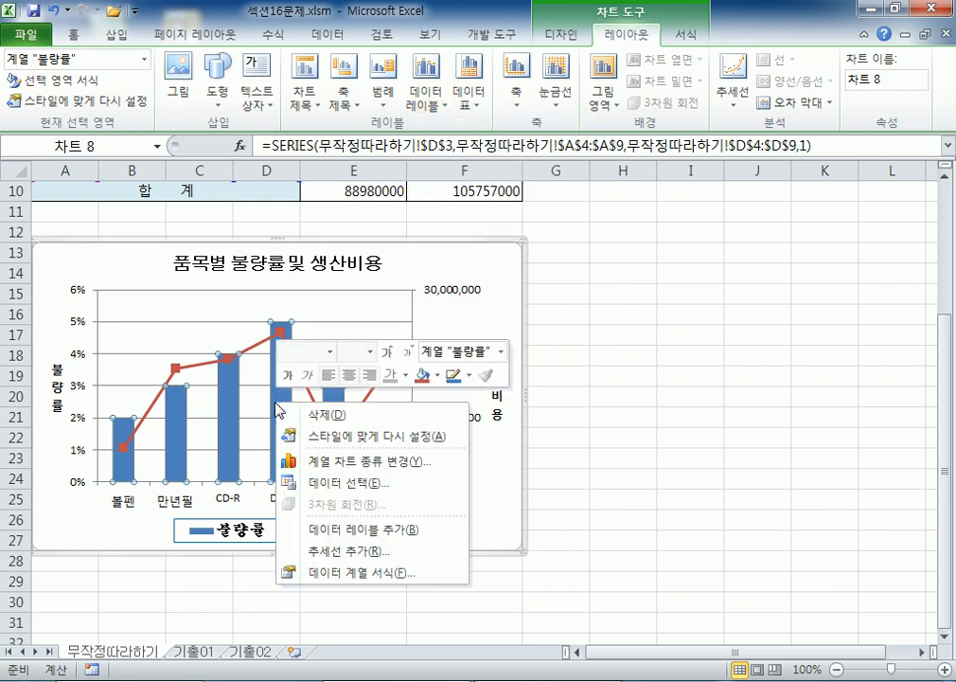
pyautogui.click(377, 529)
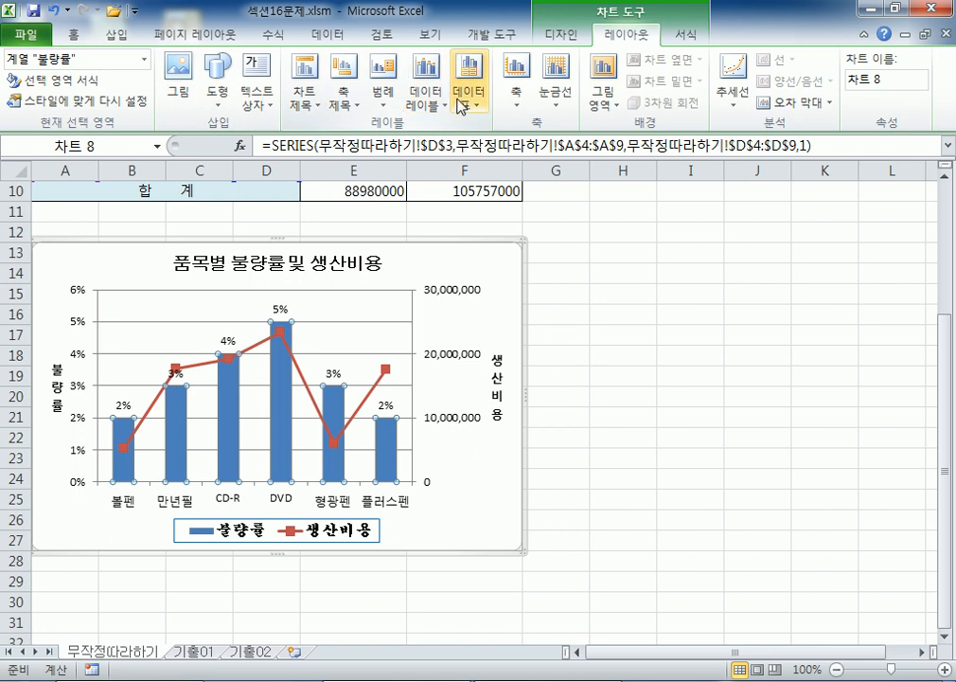
# - Remove the 불량률 columns' data labels and show them again at the outside end (바깥쪽 끝에)
pyautogui.click(425, 95)
pyautogui.click(432, 152)
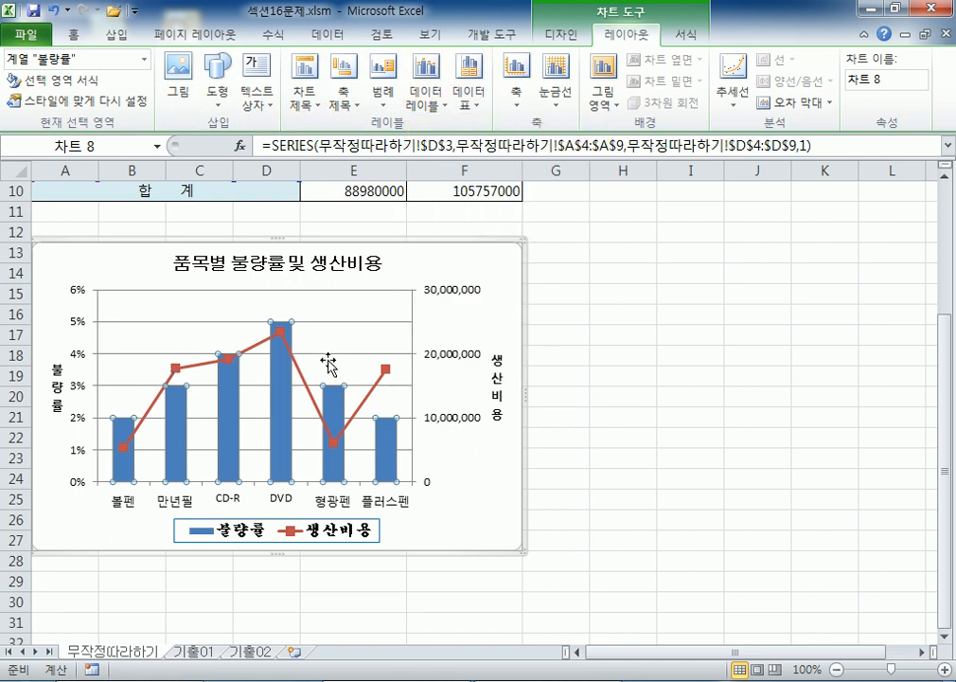
pyautogui.click(425, 94)
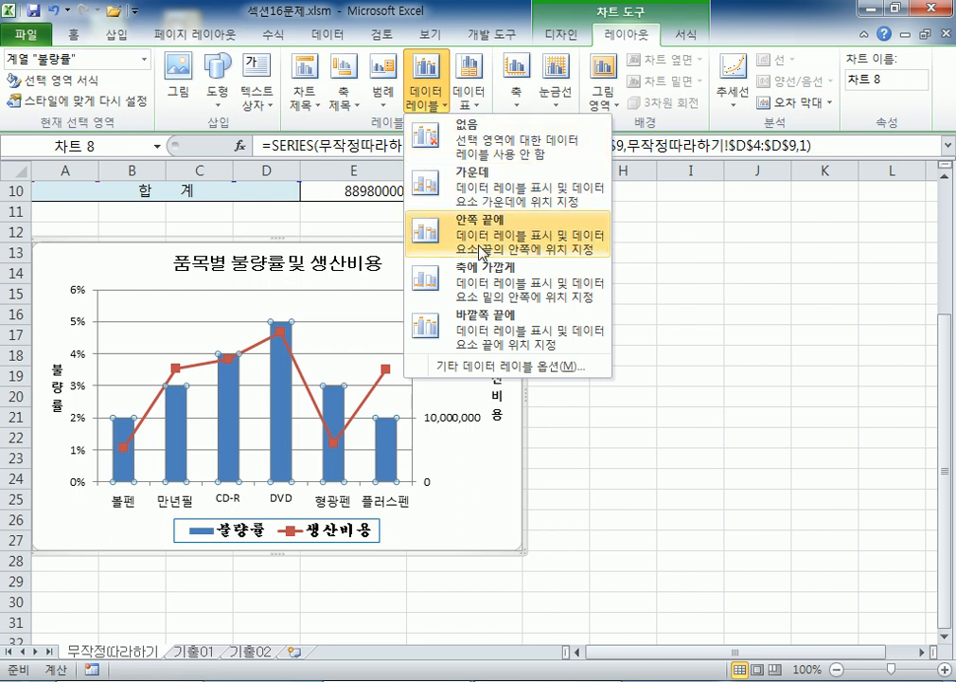
pyautogui.click(487, 327)
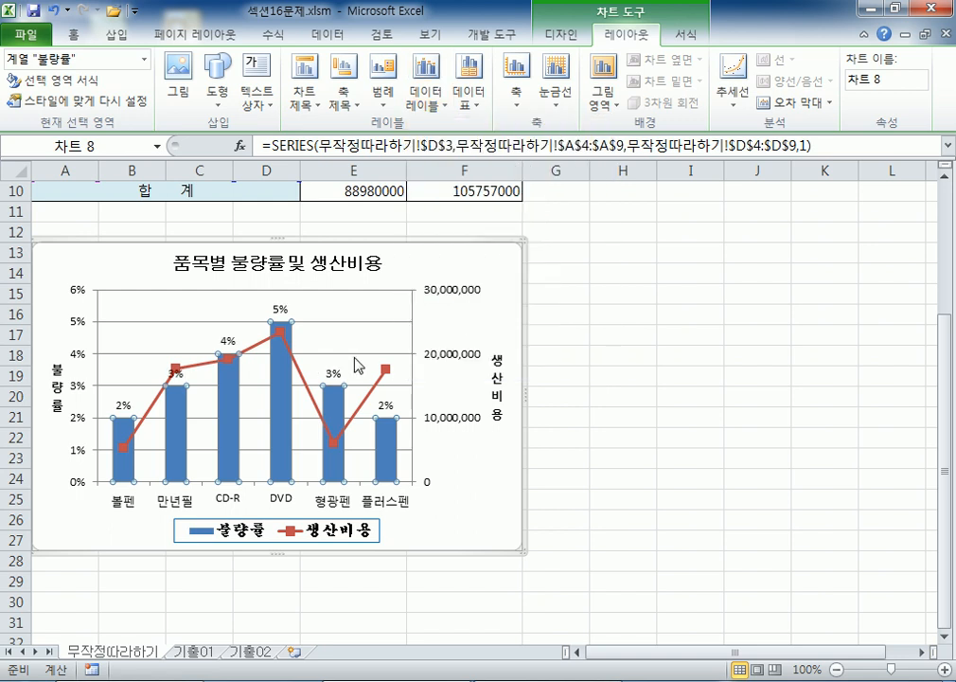
# - Set the line width of the single 생산비용 segment between DVD and 형광펜 to 4 pt
pyautogui.click(311, 392)
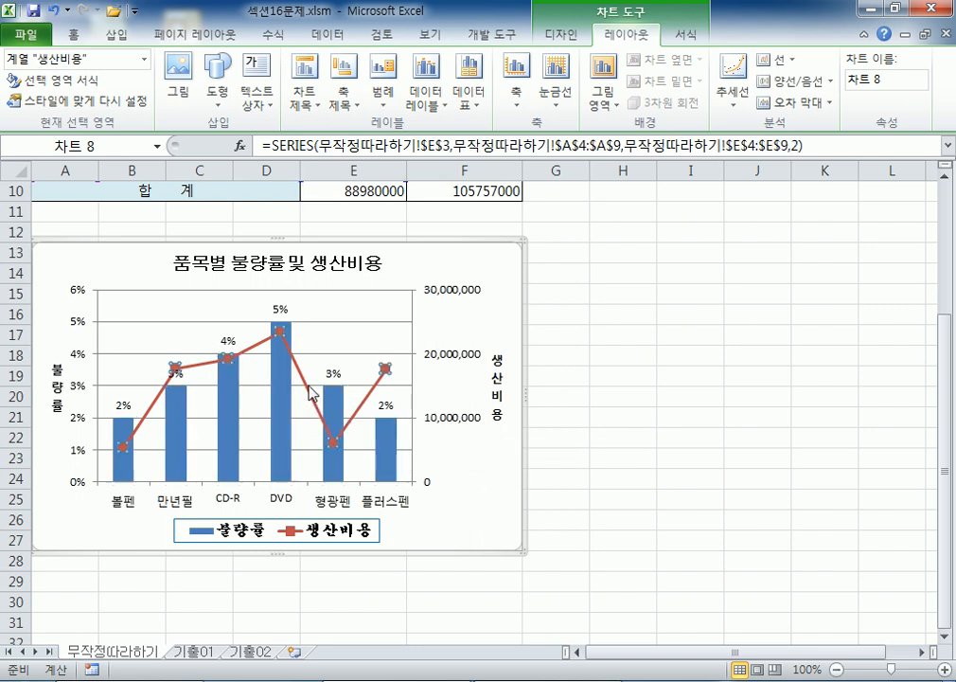
pyautogui.doubleClick(310, 392)
pyautogui.moveTo(421, 74); pyautogui.dragTo(508, 79)
pyautogui.click(455, 167)
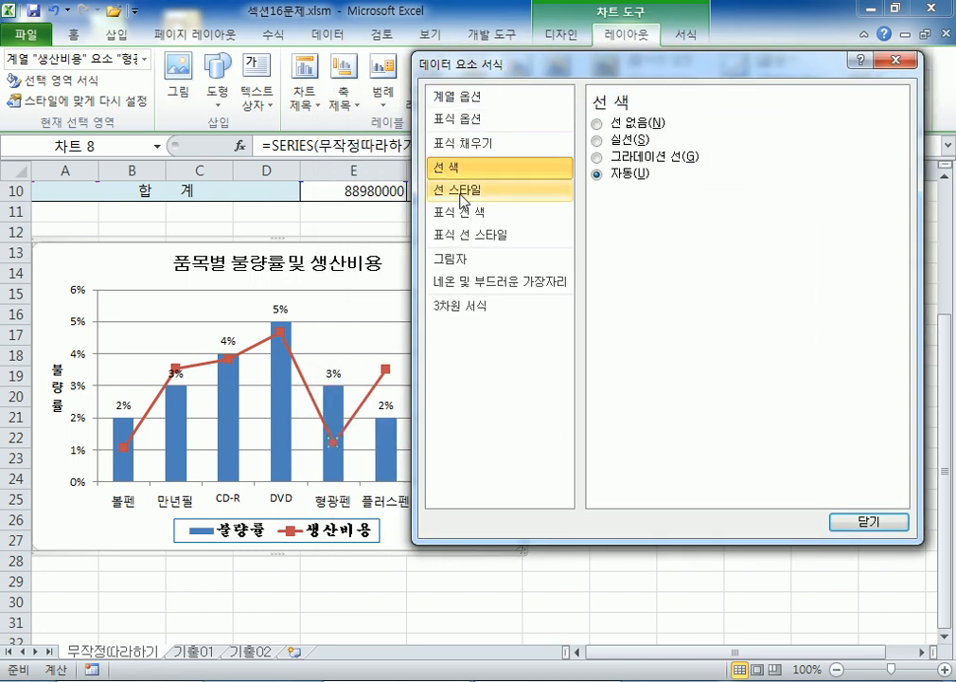
pyautogui.click(460, 195)
pyautogui.click(747, 119)
pyautogui.click(747, 120)
pyautogui.click(747, 119)
pyautogui.click(747, 119)
pyautogui.click(747, 119)
pyautogui.click(747, 119)
pyautogui.click(747, 119)
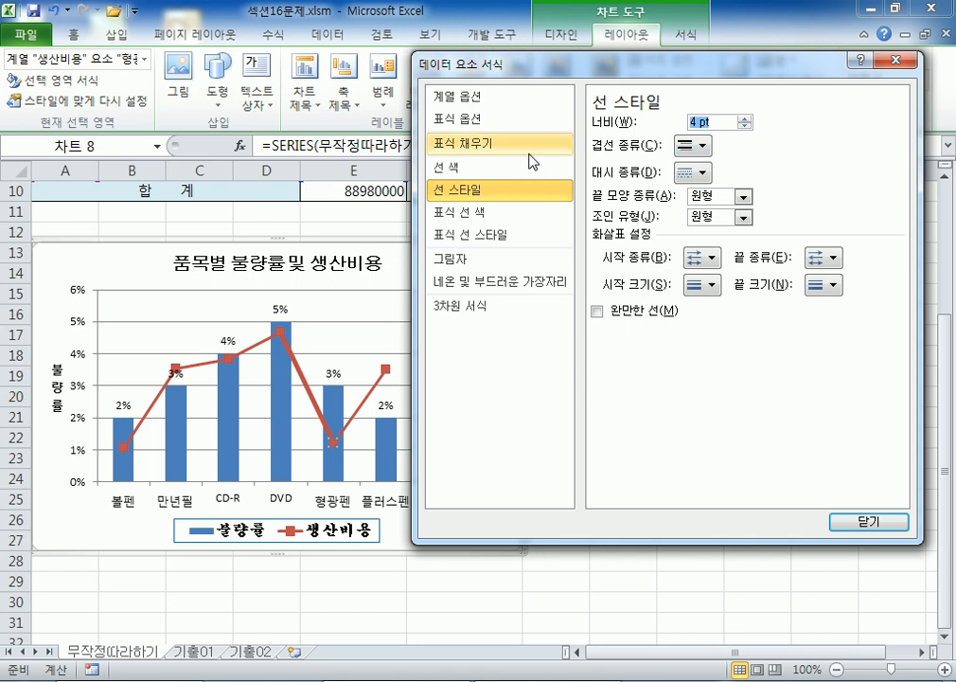
# - Colour the single 생산비용 segment between DVD and 형광펜 as a solid line in standard orange
pyautogui.click(466, 168)
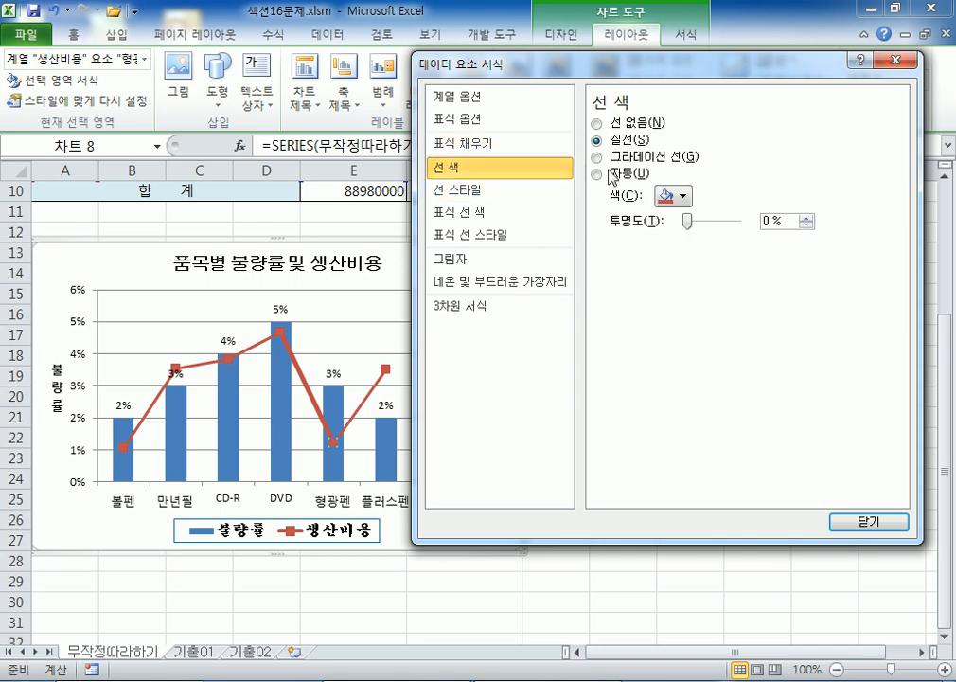
pyautogui.click(682, 196)
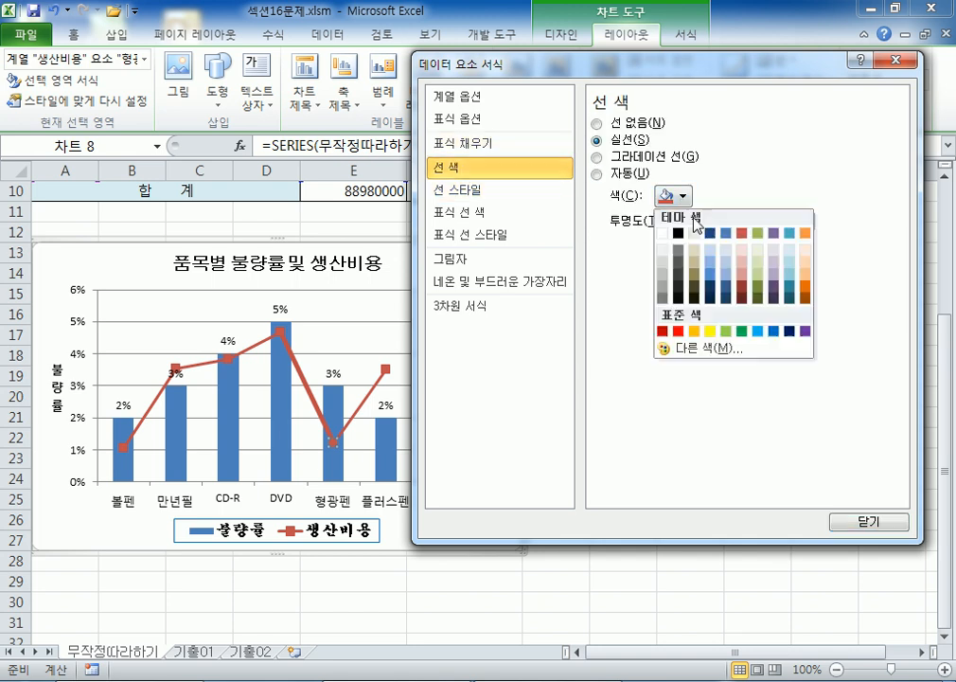
pyautogui.click(695, 330)
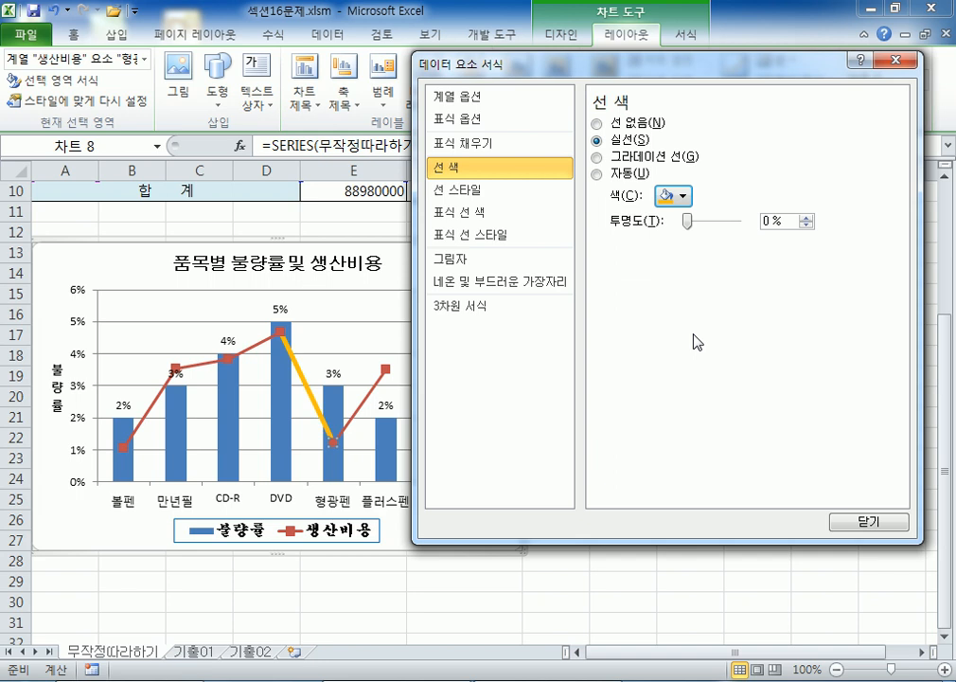
# - Turn on the smoothed line option (완만한 선) for the 생산비용 line
pyautogui.click(477, 192)
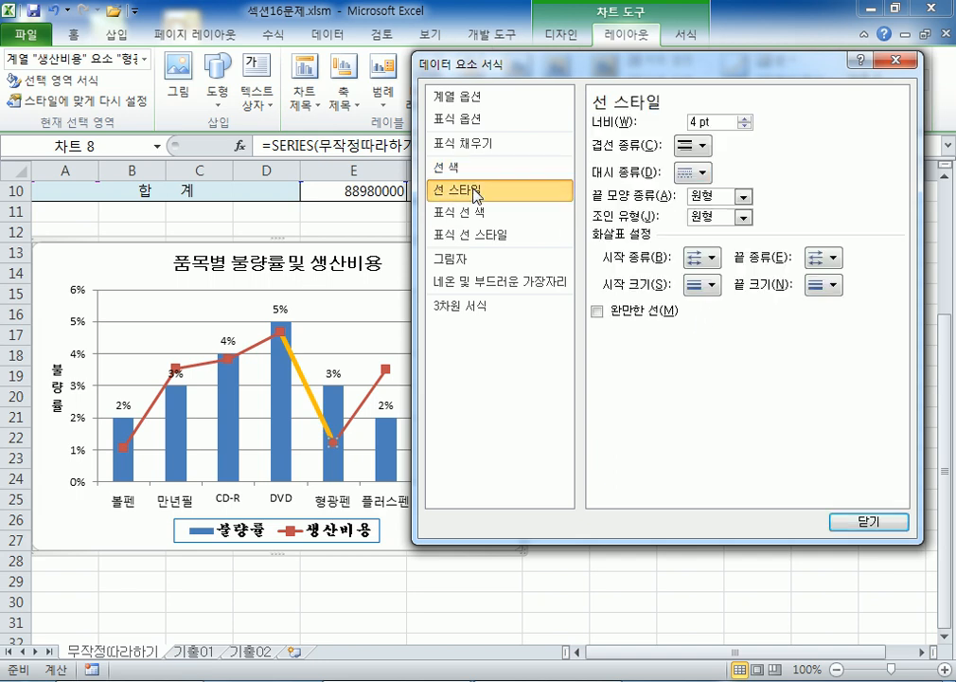
pyautogui.click(596, 310)
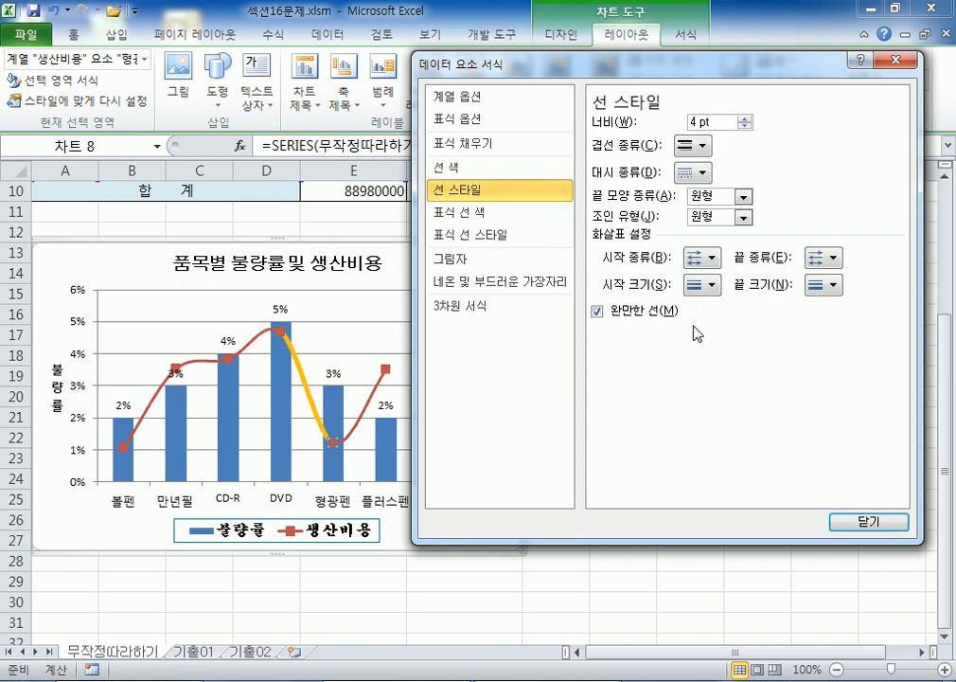
pyautogui.moveTo(558, 74); pyautogui.dragTo(629, 68)
pyautogui.moveTo(376, 407)
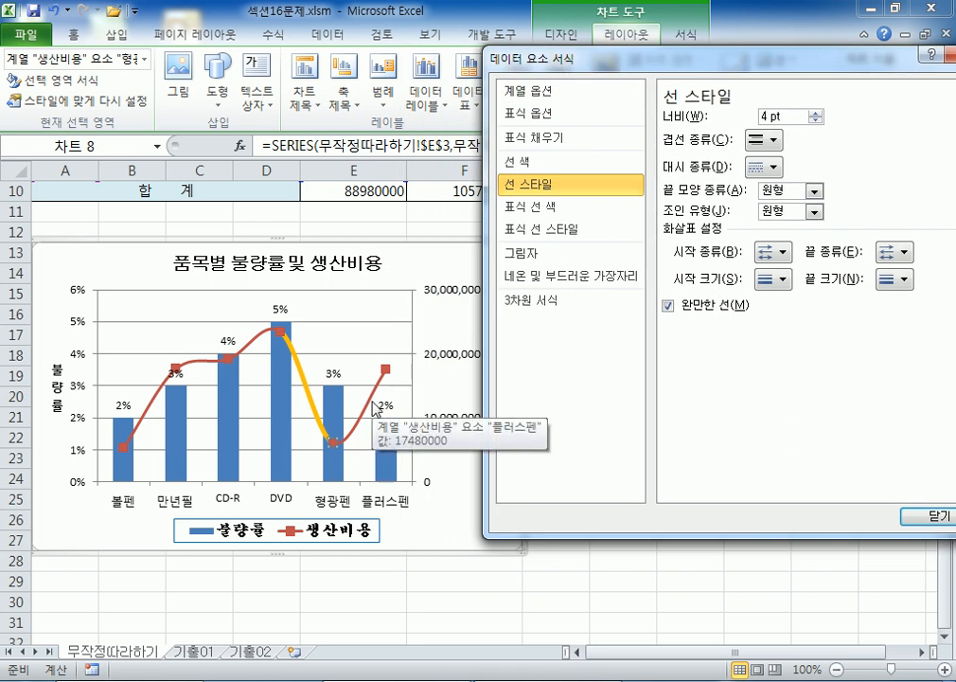
# - Select the entire 생산비용 line series and set its line width to 4 pt
pyautogui.click(374, 315)
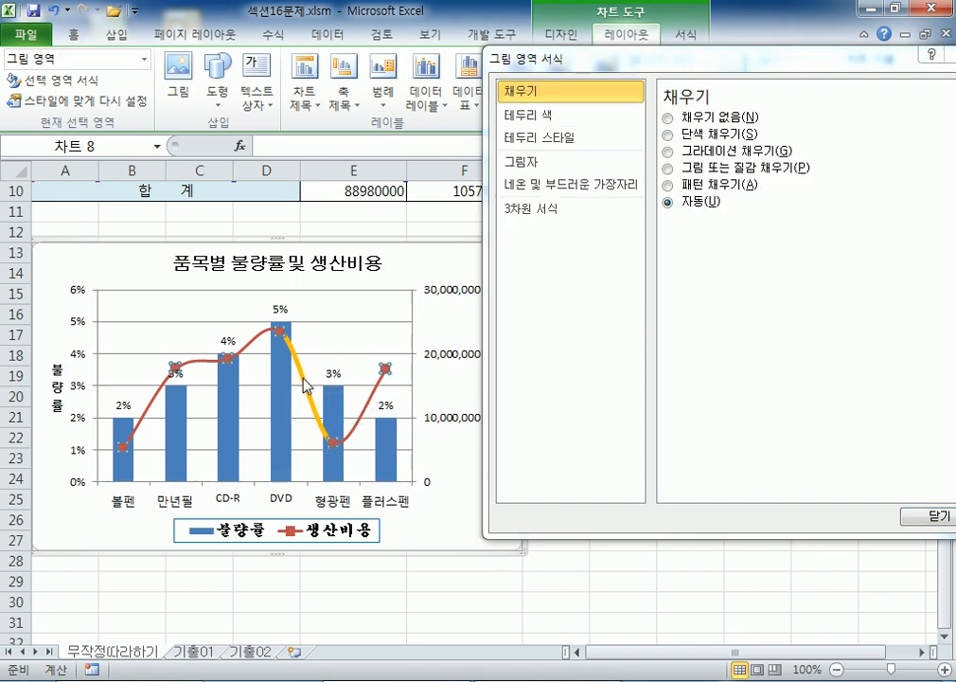
pyautogui.click(318, 416)
pyautogui.click(439, 266)
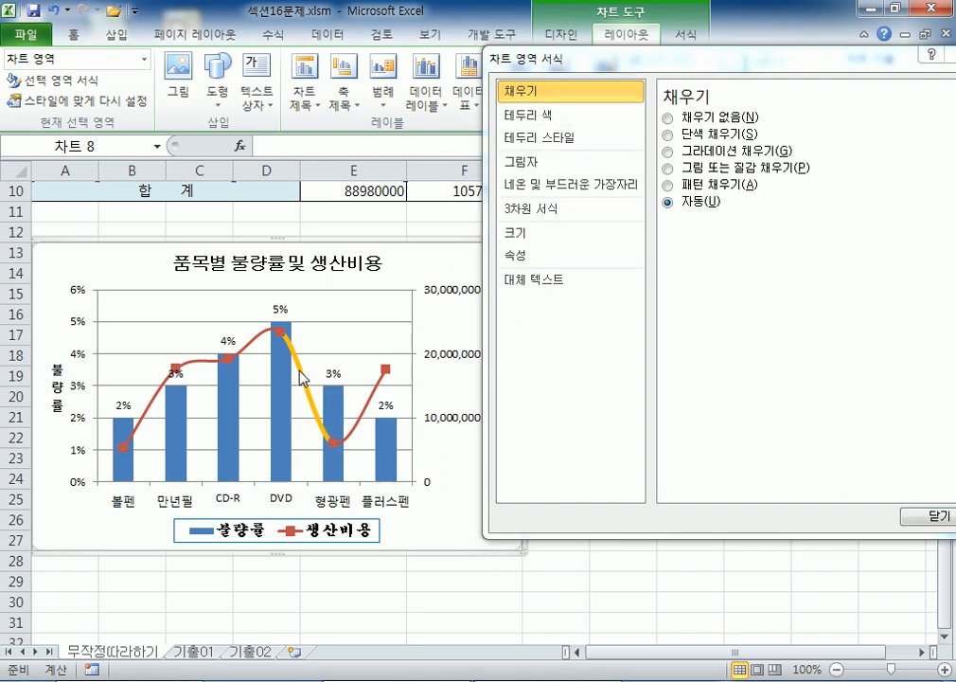
pyautogui.click(303, 379)
pyautogui.click(360, 303)
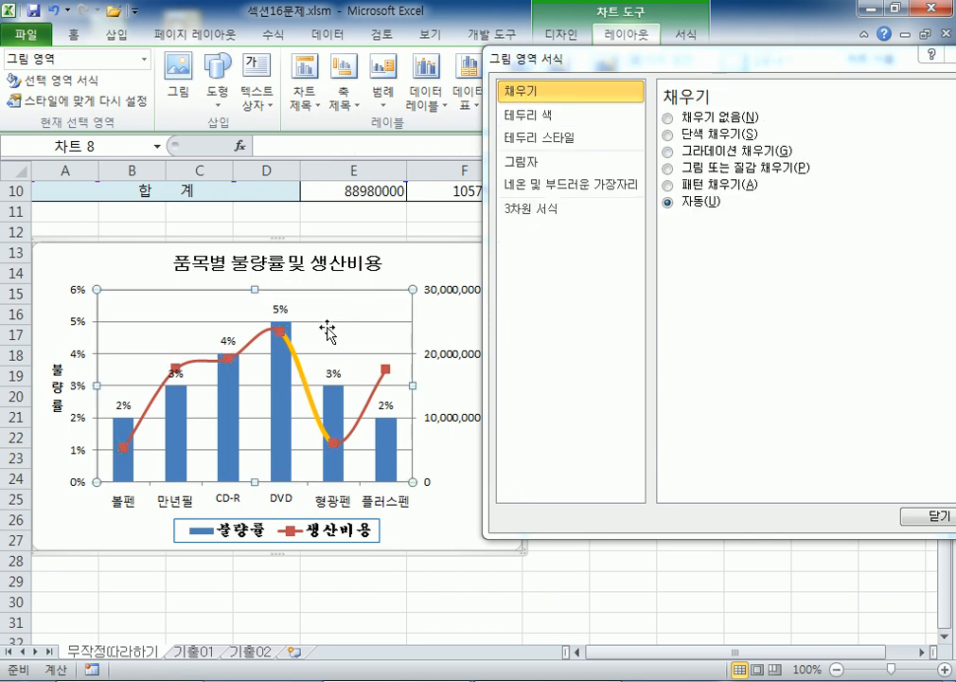
pyautogui.click(300, 374)
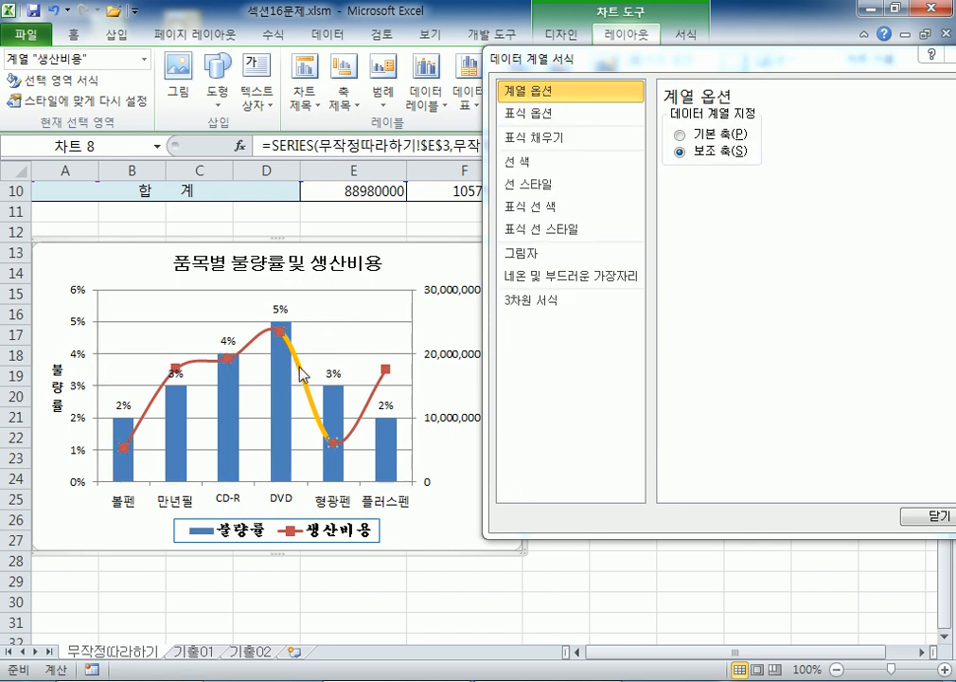
pyautogui.click(302, 371)
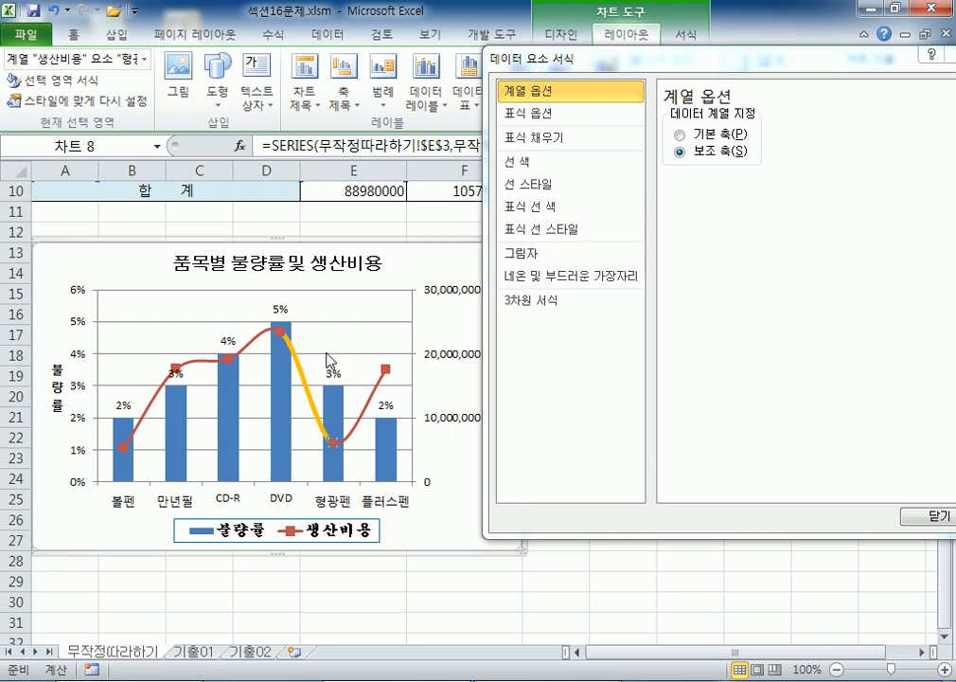
pyautogui.click(254, 348)
pyautogui.click(254, 351)
pyautogui.click(272, 342)
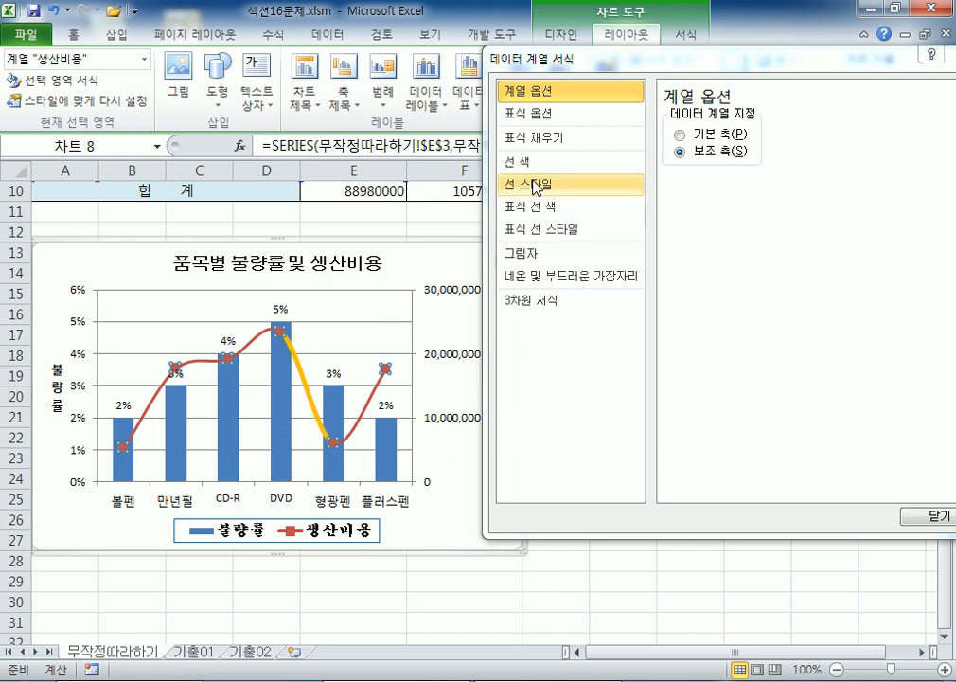
pyautogui.click(576, 186)
pyautogui.click(816, 113)
pyautogui.click(816, 113)
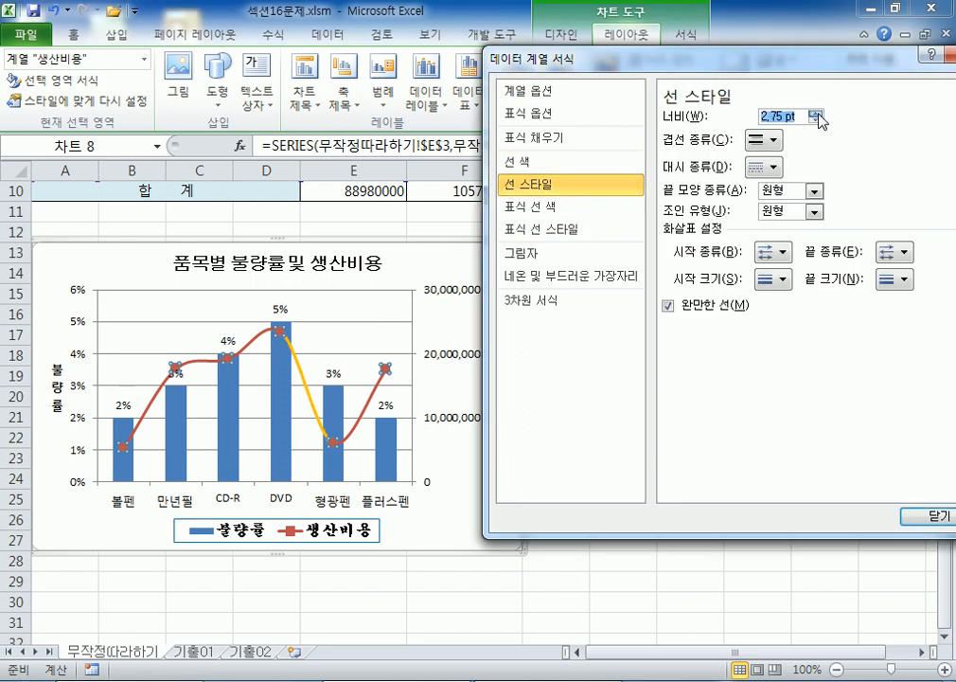
pyautogui.click(816, 113)
pyautogui.click(816, 113)
pyautogui.click(816, 112)
pyautogui.click(816, 113)
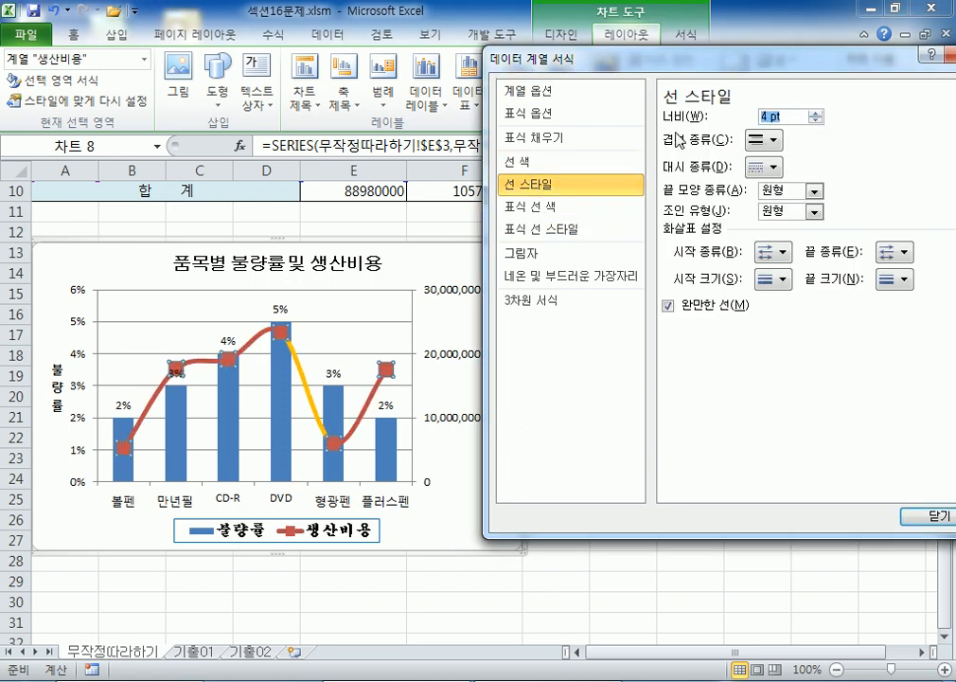
# - Set the whole 생산비용 series' line colour to the standard orange
pyautogui.click(538, 163)
pyautogui.click(757, 192)
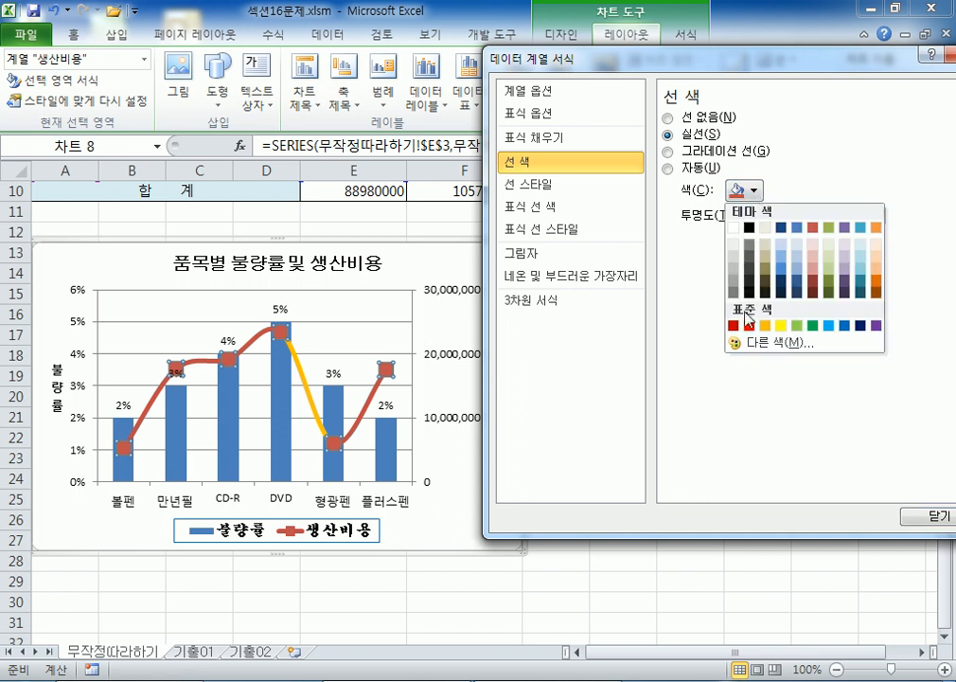
pyautogui.click(767, 328)
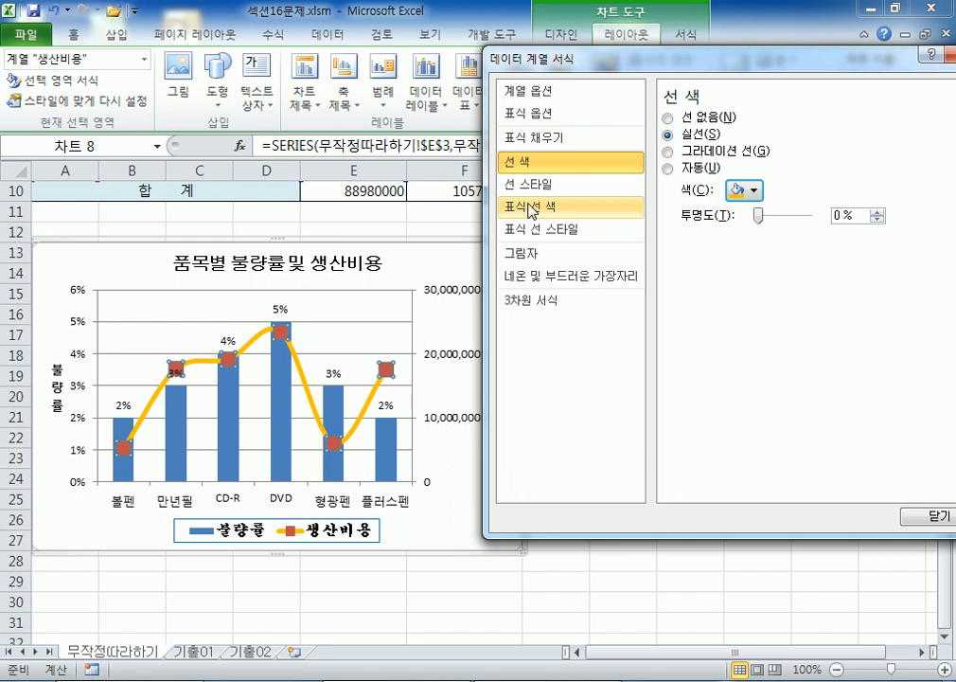
# - Apply the first outer (바깥쪽) preset shadow, offset to the lower right, to the chart area
pyautogui.click(440, 256)
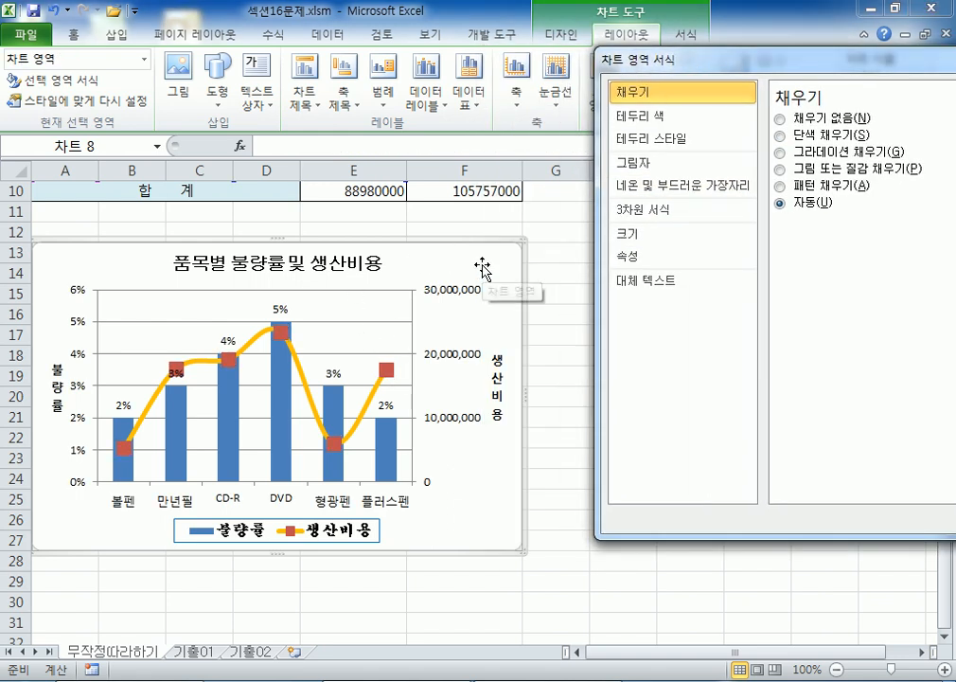
pyautogui.moveTo(635, 58); pyautogui.dragTo(551, 35)
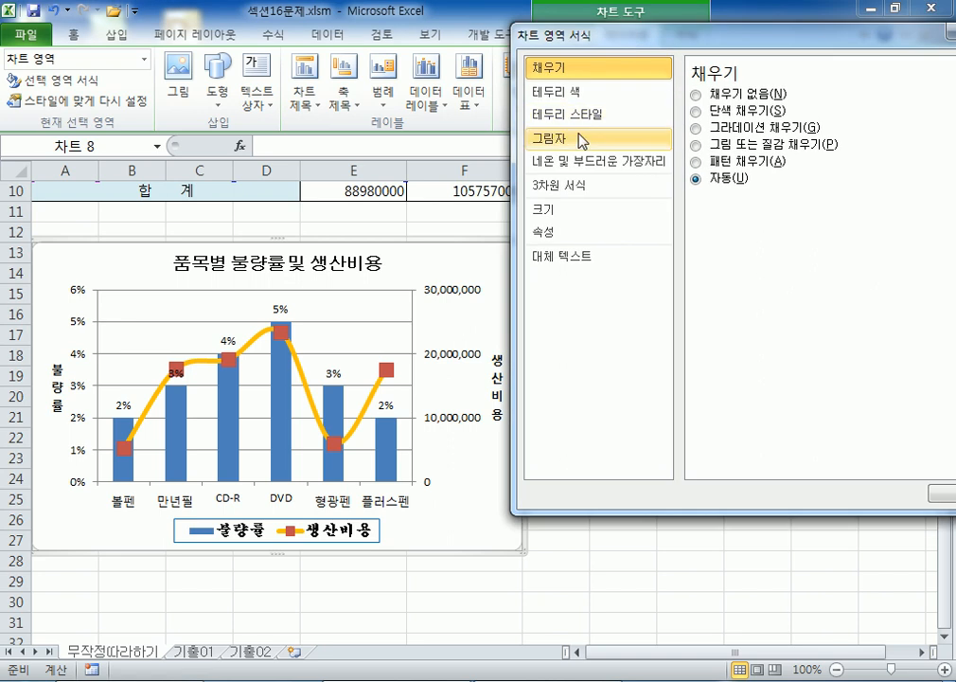
pyautogui.click(581, 137)
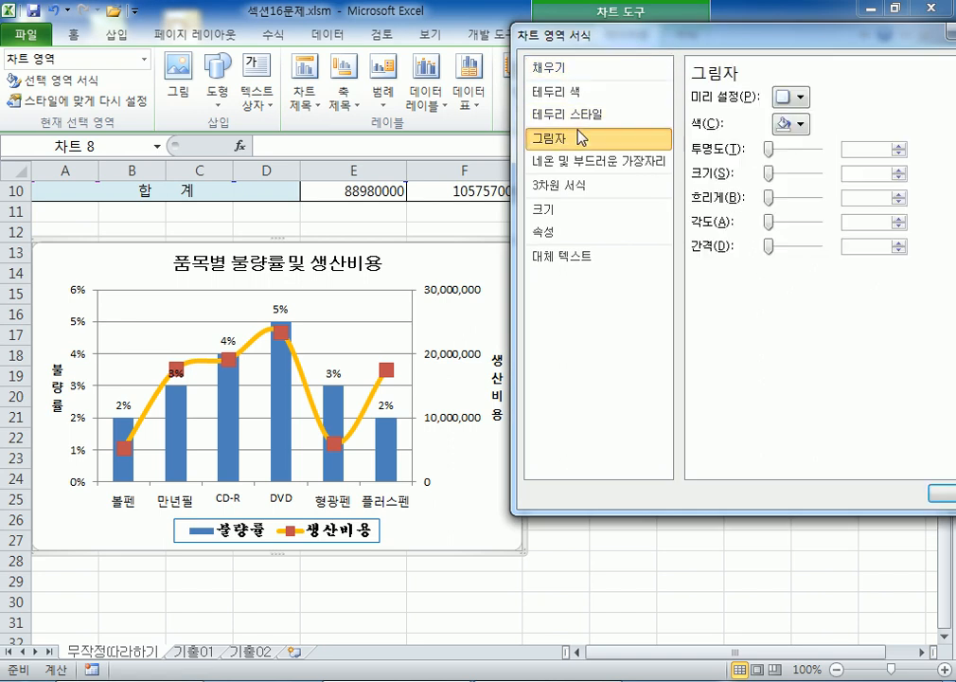
pyautogui.click(801, 98)
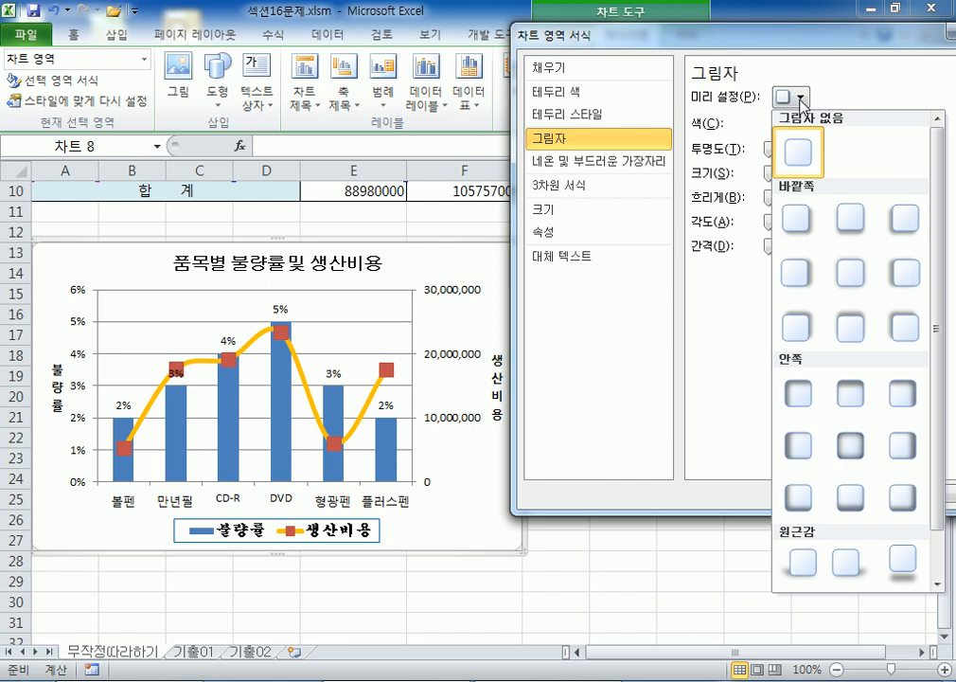
pyautogui.click(801, 221)
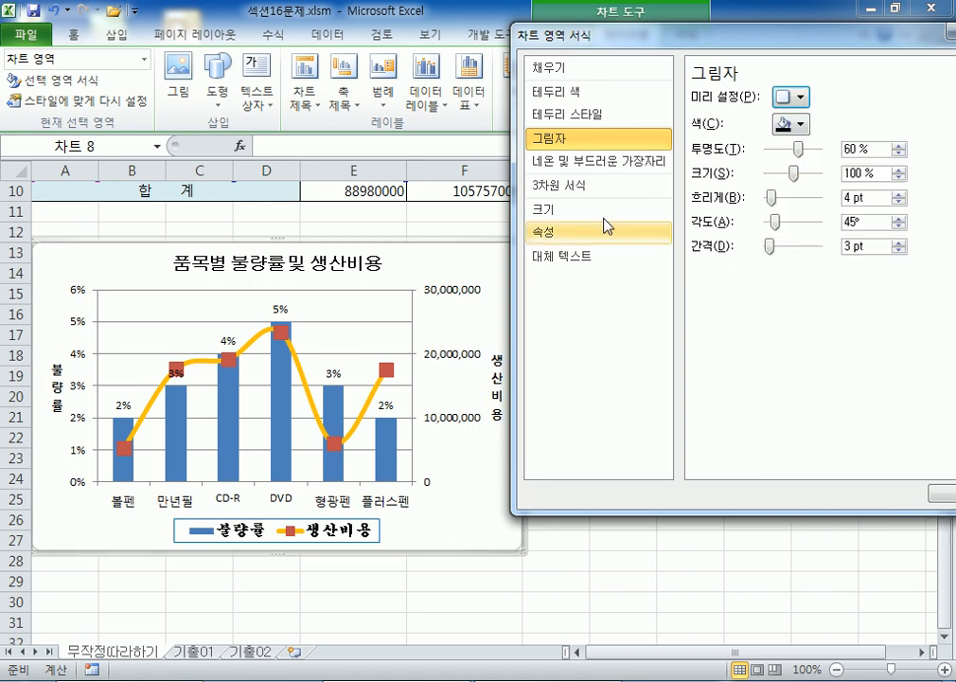
# - Give the chart area border rounded corners (둥근 모서리) and close the formatting dialog
pyautogui.click(557, 114)
pyautogui.click(697, 282)
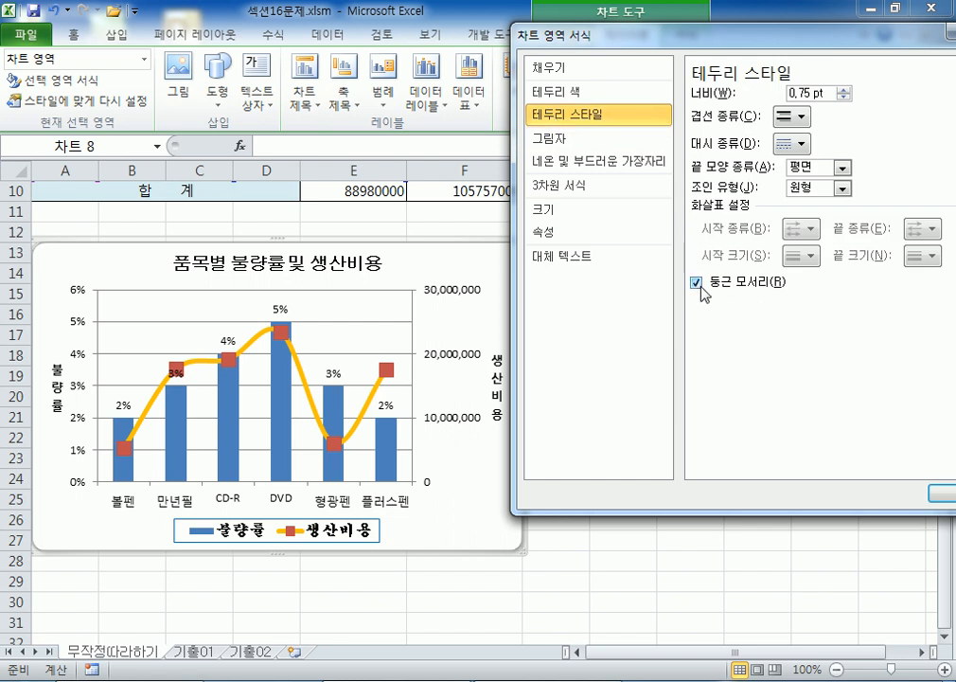
pyautogui.click(941, 492)
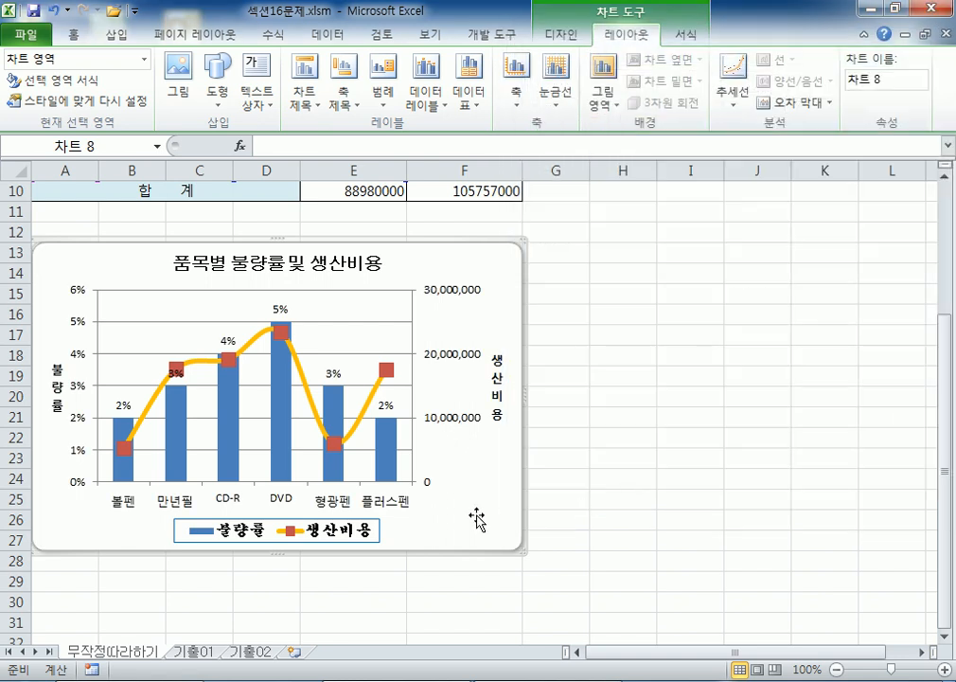
# - Review the chart legend's position options in its formatting dialog and close the dialog
pyautogui.click(662, 481)
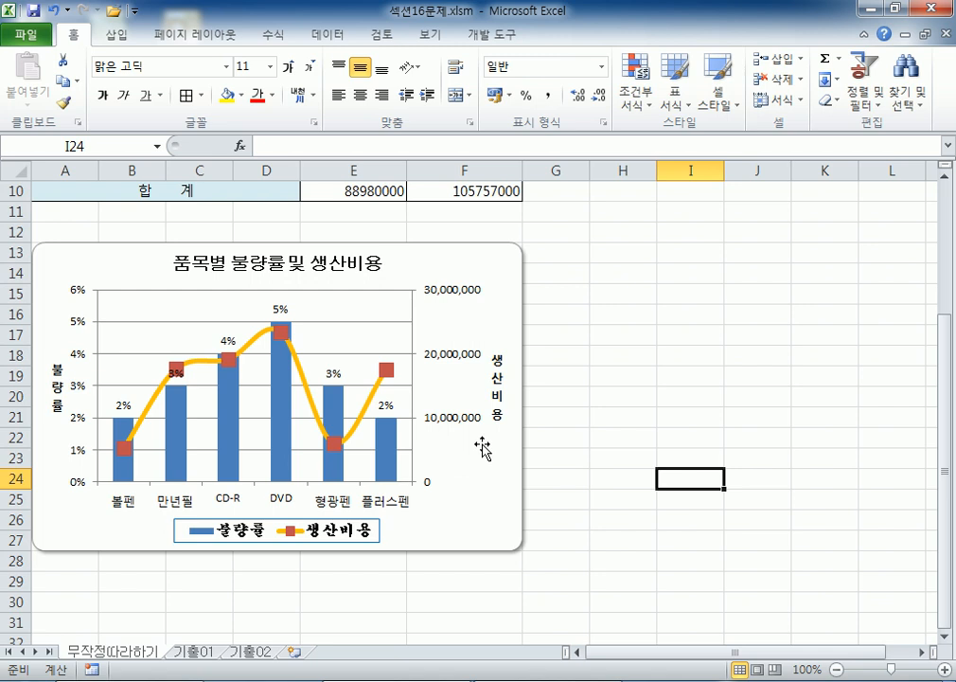
pyautogui.doubleClick(360, 530)
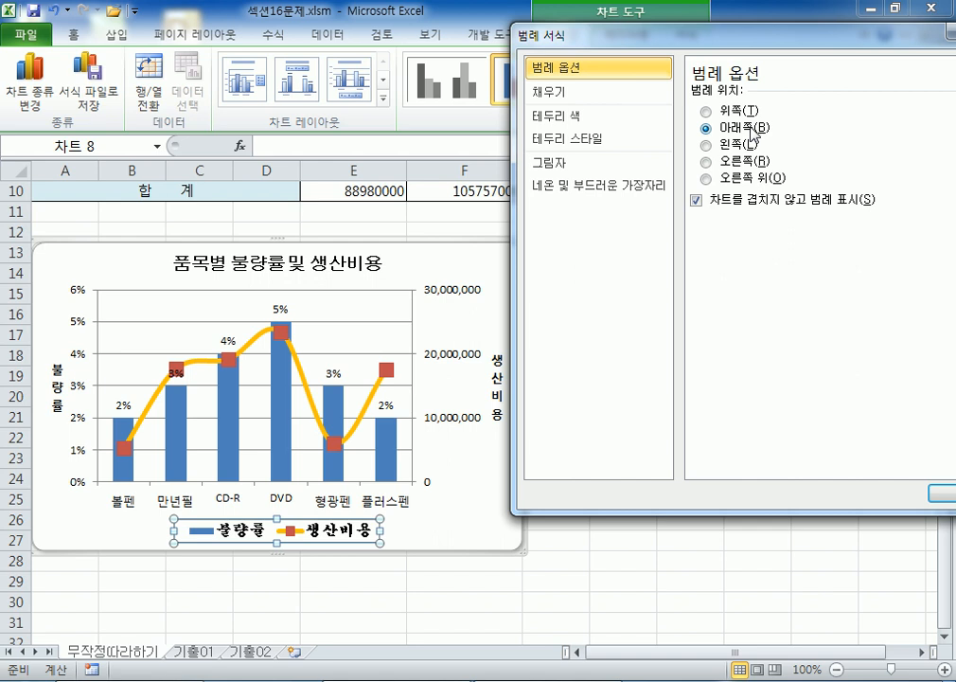
pyautogui.moveTo(678, 35); pyautogui.dragTo(495, 35)
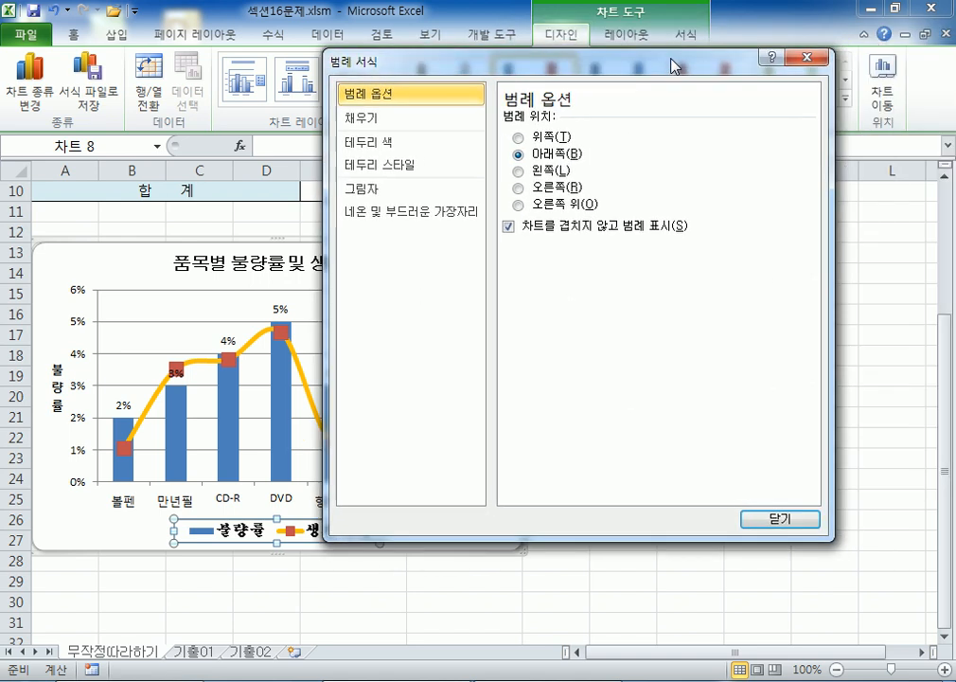
pyautogui.click(811, 63)
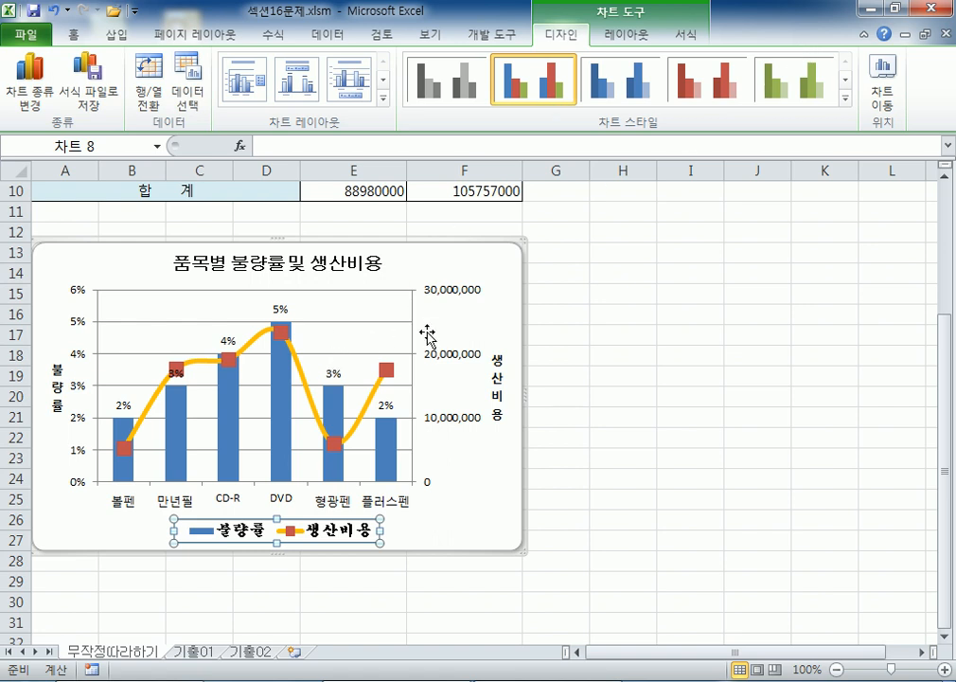
# - Try placing the 불량률 series' data labels close to the axis (축에 가깝게)
pyautogui.click(266, 333)
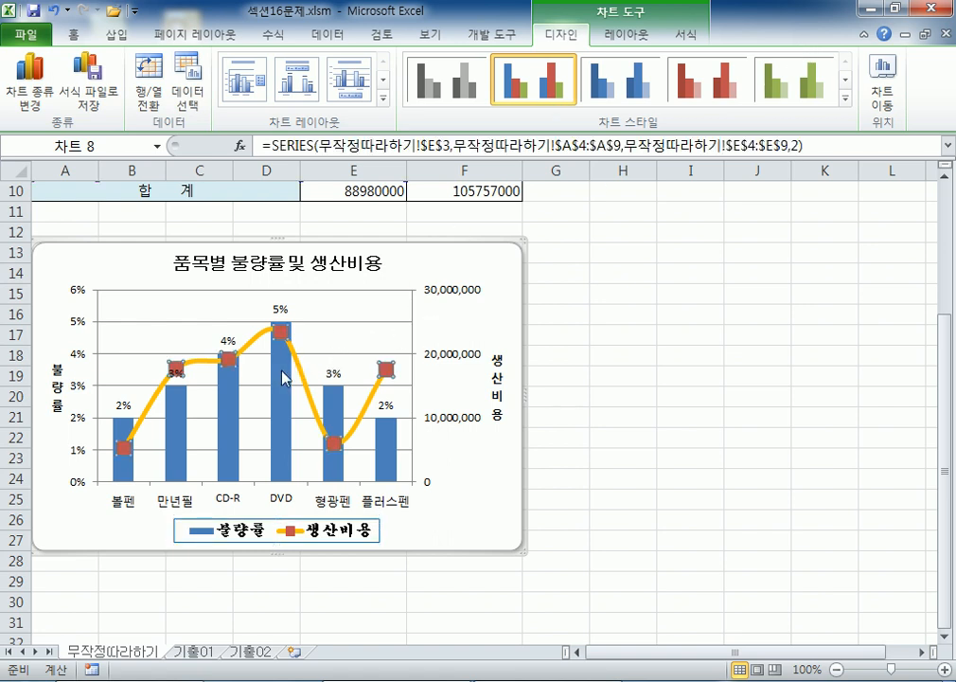
pyautogui.click(283, 376)
pyautogui.click(617, 34)
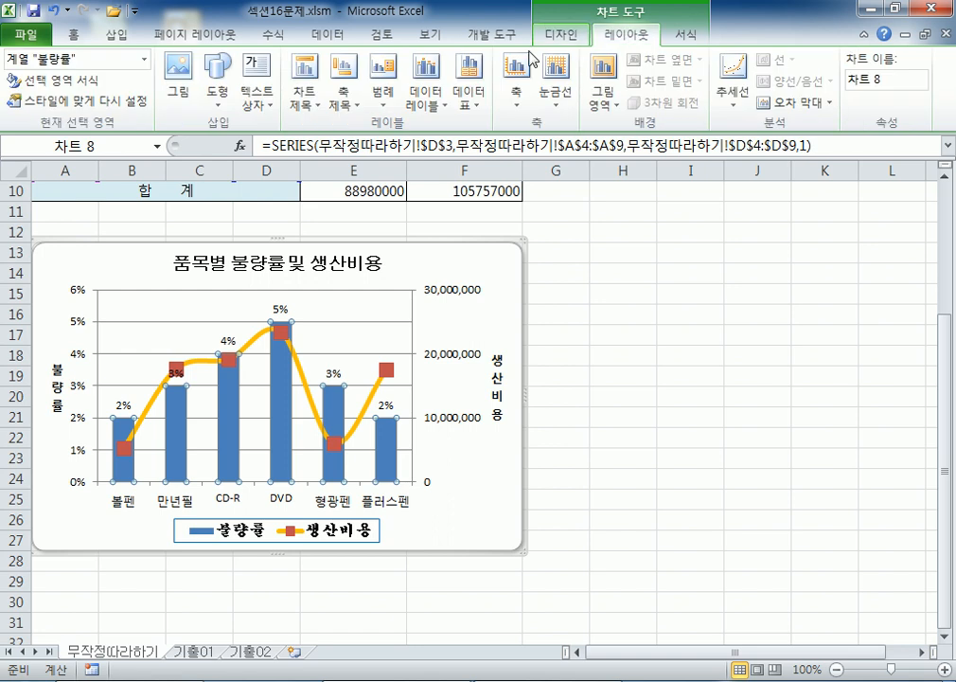
pyautogui.click(421, 95)
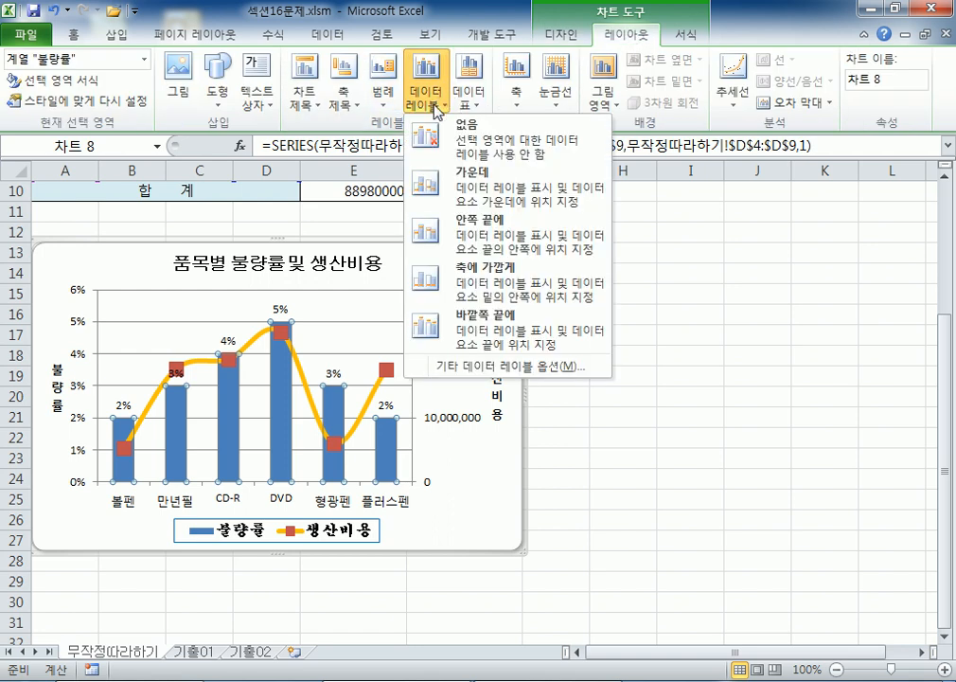
pyautogui.click(478, 281)
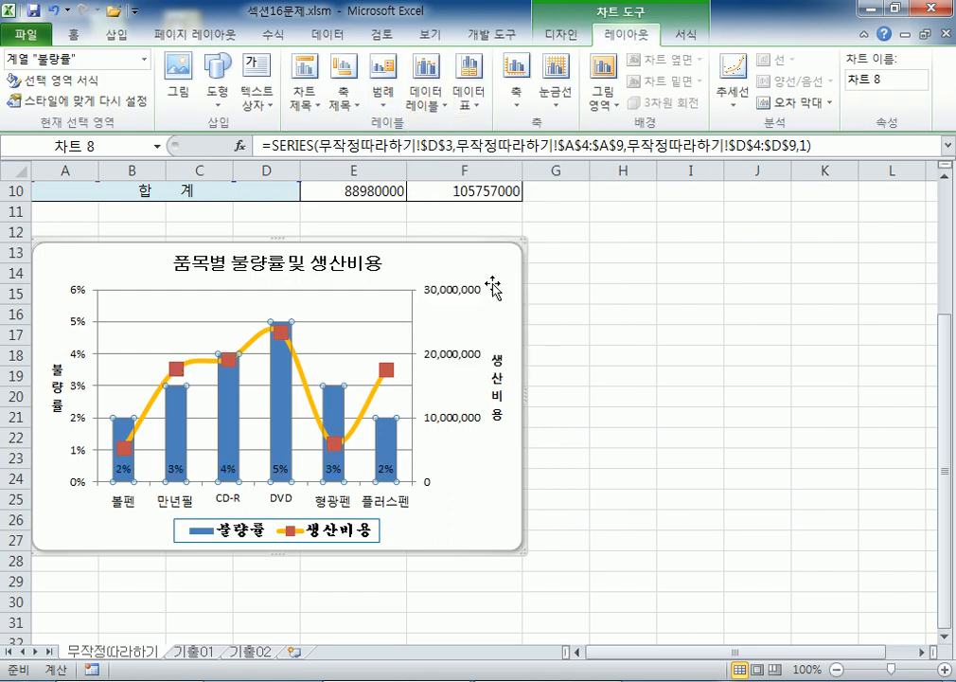
# - Try the 불량률 data labels at the centre (가운데), and place them back at the outside end (바깥쪽 끝에)
pyautogui.click(427, 95)
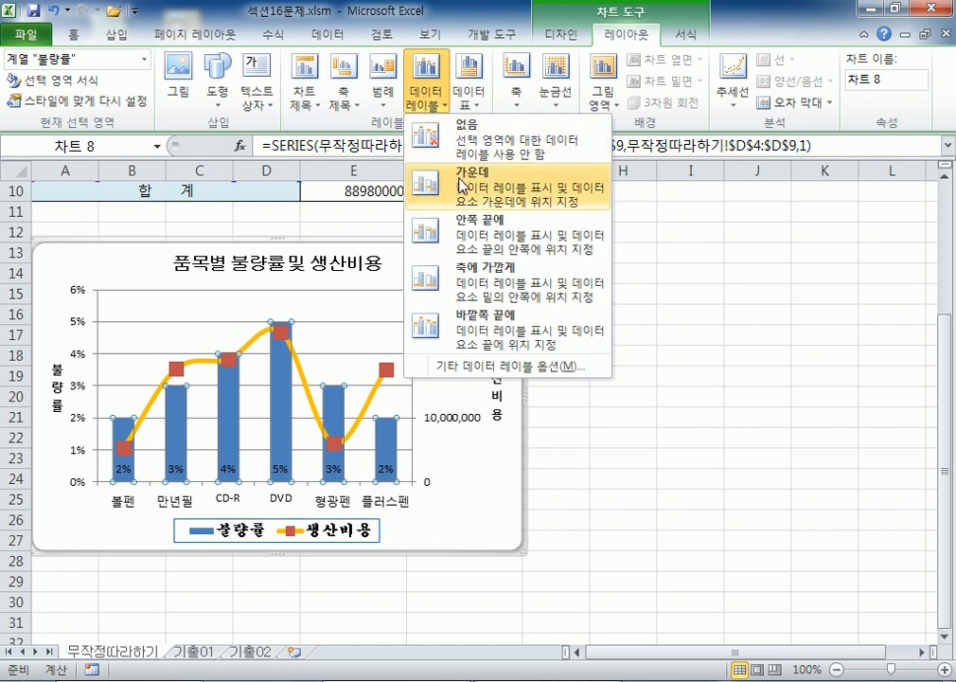
pyautogui.click(492, 299)
pyautogui.click(427, 95)
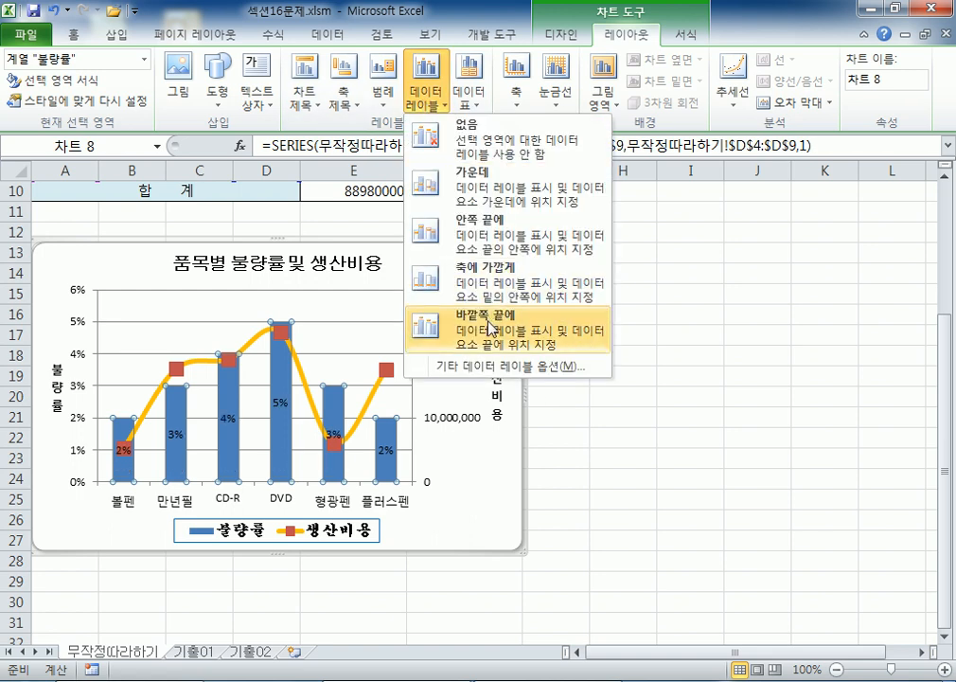
pyautogui.click(480, 319)
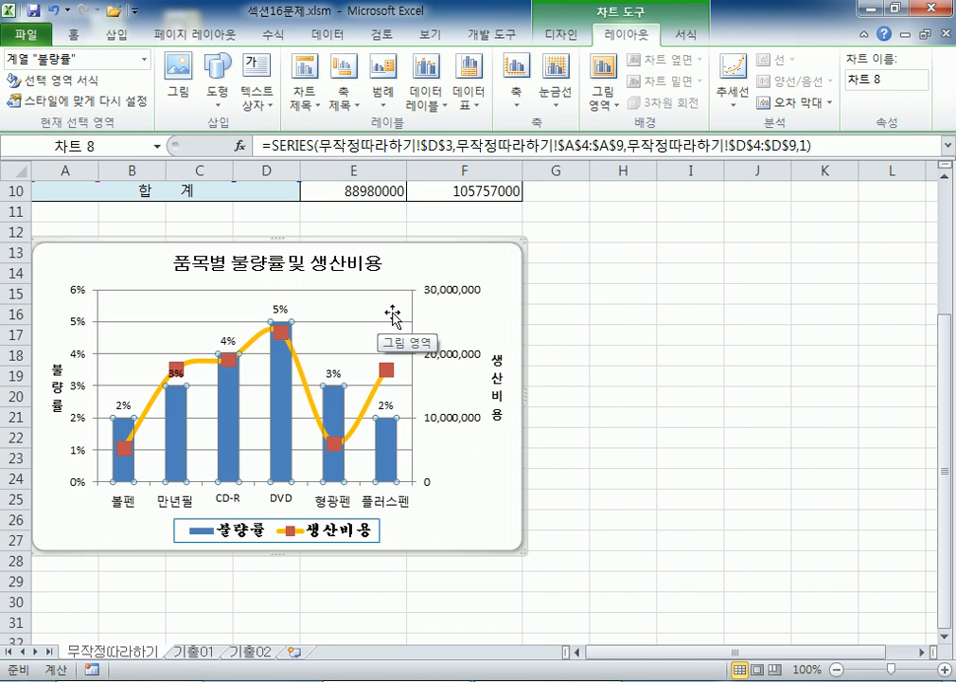
# - Inspect the formatting options for the whole 생산비용 line series and close the dialog
pyautogui.click(301, 374)
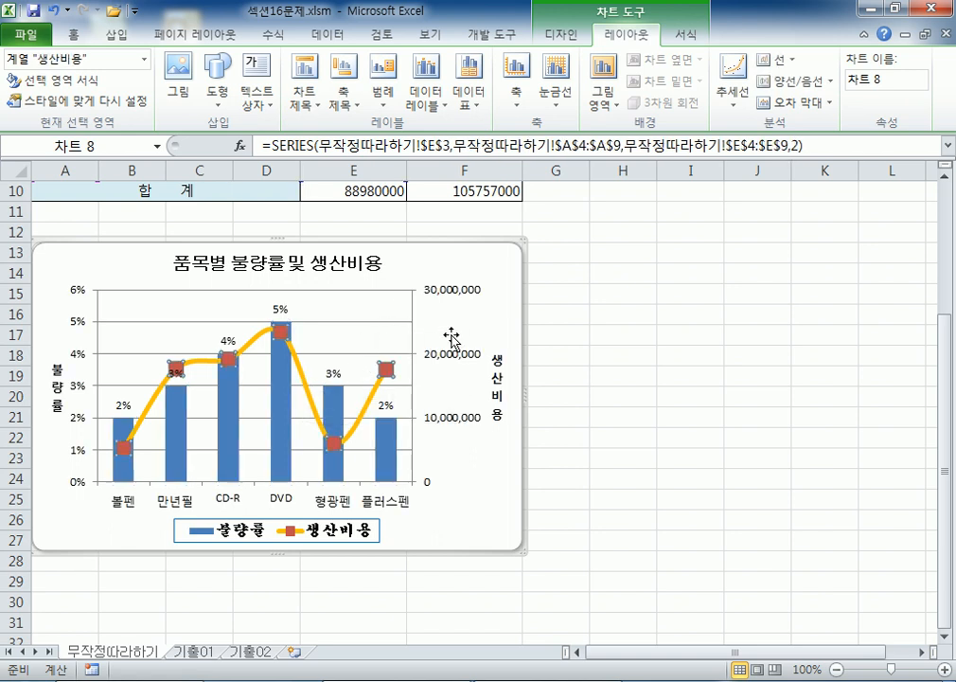
pyautogui.click(61, 83)
pyautogui.click(796, 520)
pyautogui.click(331, 322)
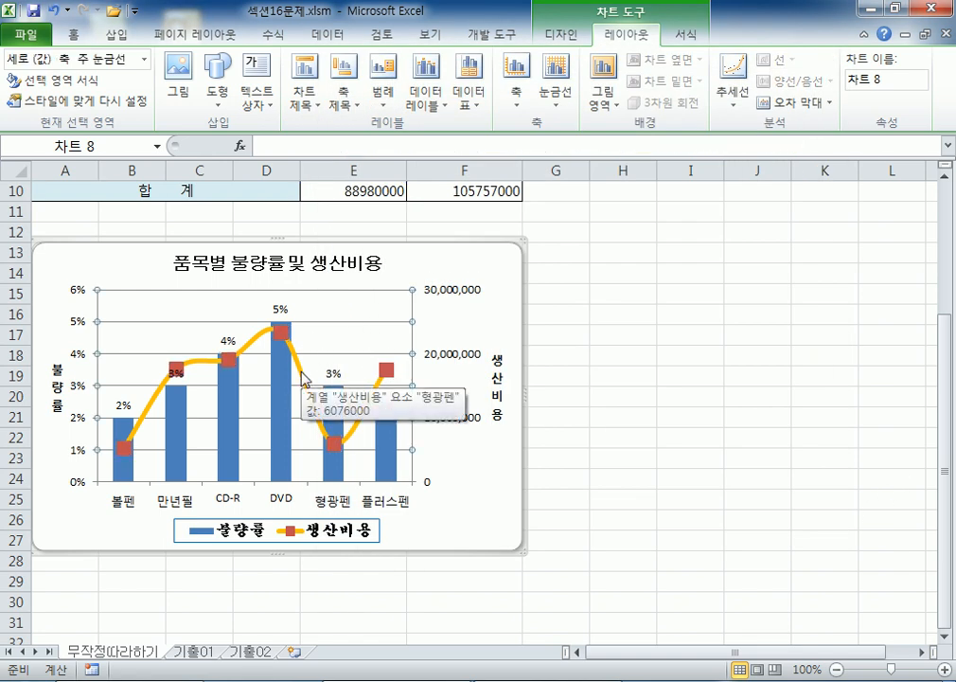
pyautogui.doubleClick(303, 379)
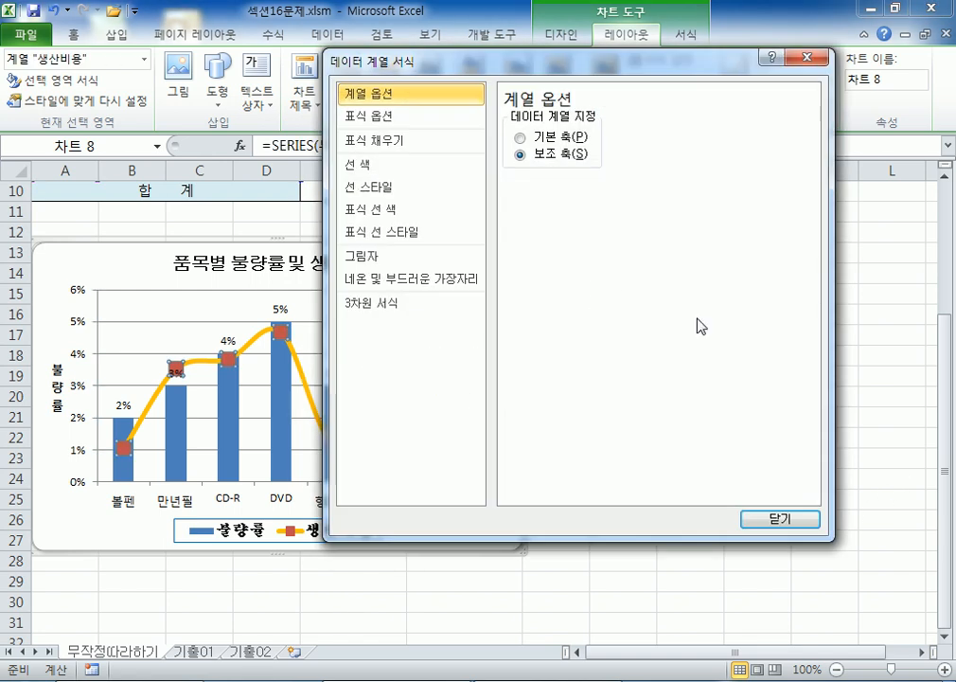
pyautogui.click(776, 520)
# - Select only the 형광펜 point of the 생산비용 line and set its line colour to the standard red
pyautogui.click(310, 362)
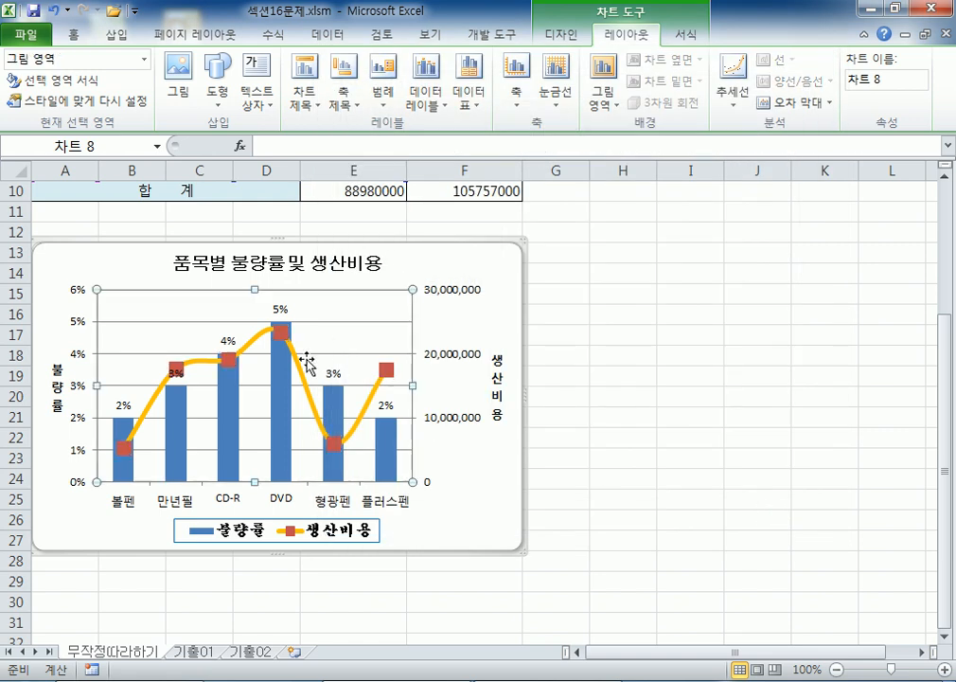
pyautogui.click(304, 387)
pyautogui.click(304, 384)
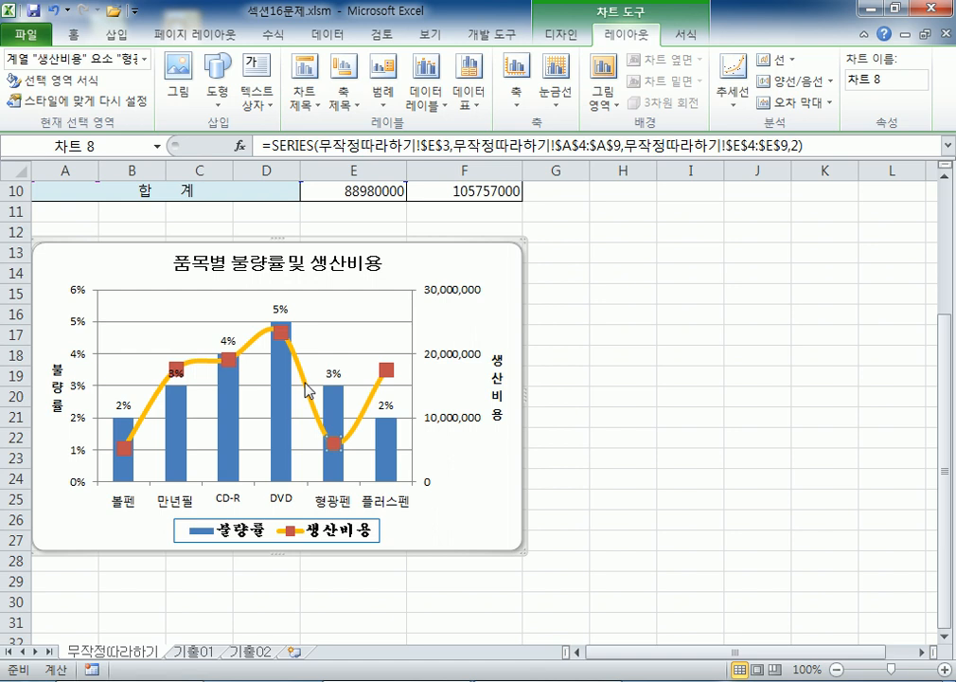
pyautogui.doubleClick(305, 384)
pyautogui.moveTo(468, 60); pyautogui.dragTo(615, 58)
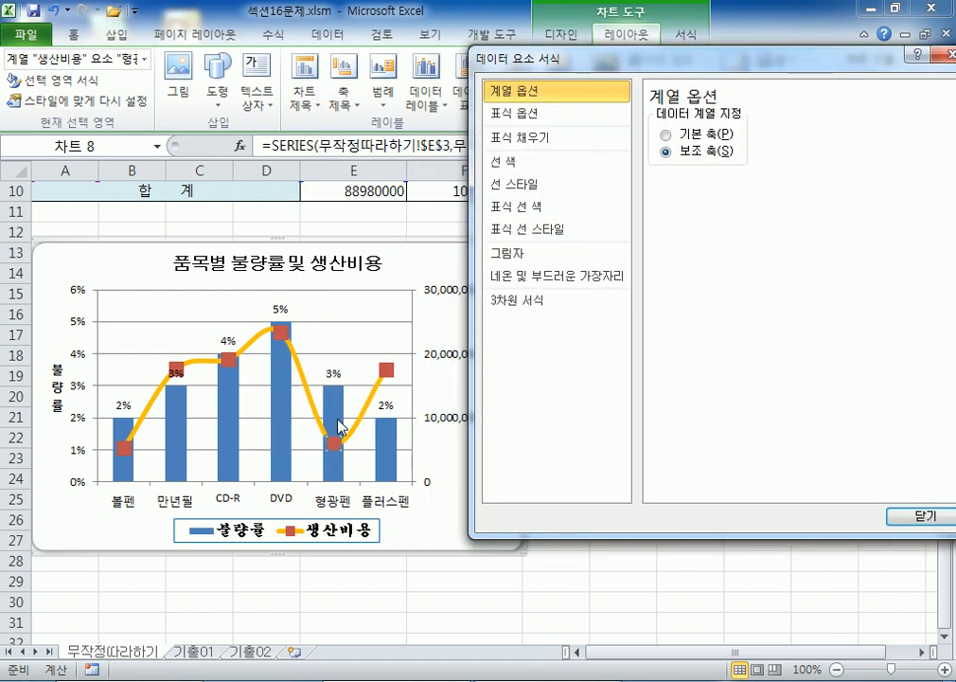
pyautogui.click(546, 162)
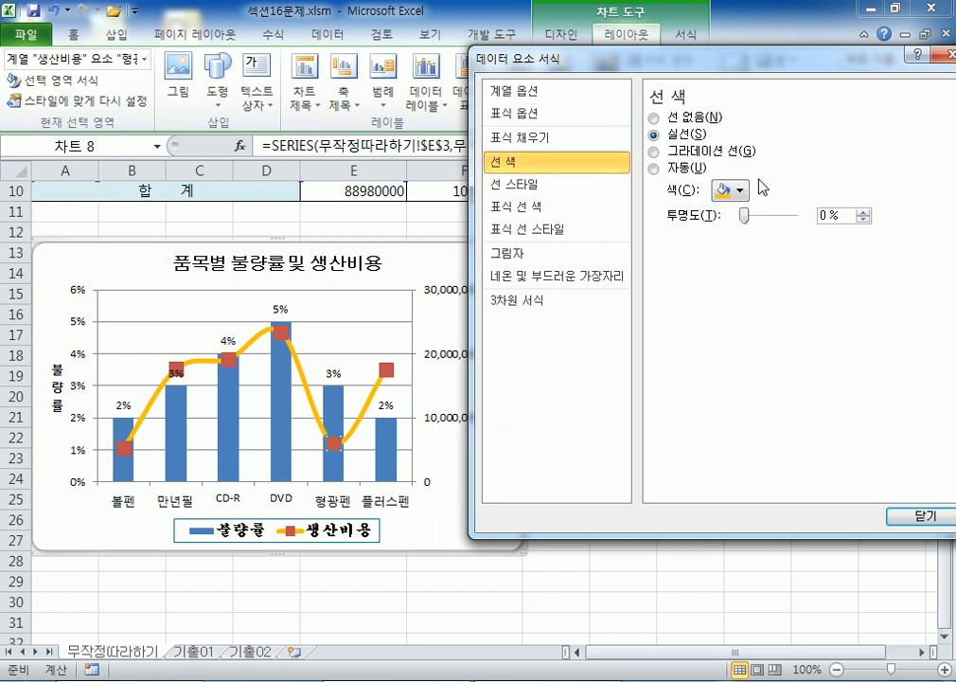
pyautogui.click(730, 191)
pyautogui.click(719, 318)
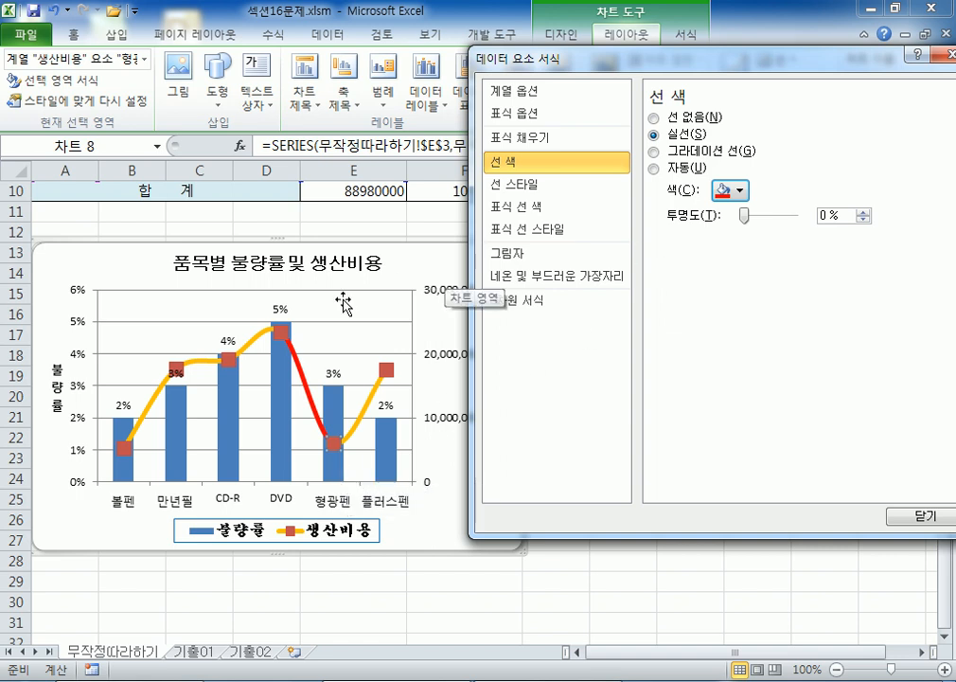
# - Select the entire 생산비용 series, reapply the standard orange line colour, and close the formatting dialog
pyautogui.click(281, 332)
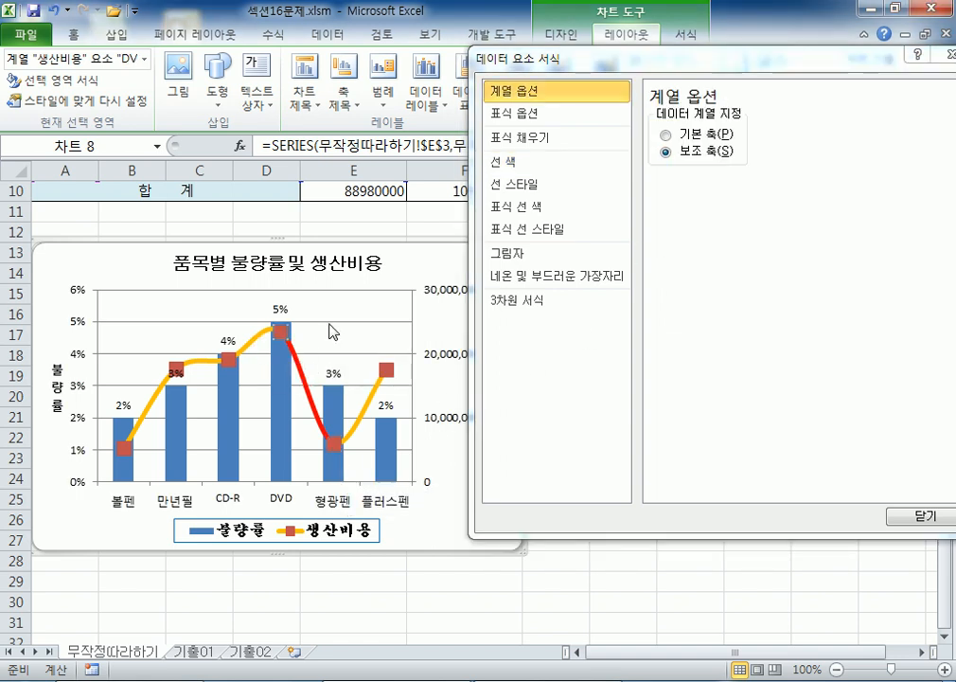
pyautogui.click(332, 289)
pyautogui.click(332, 305)
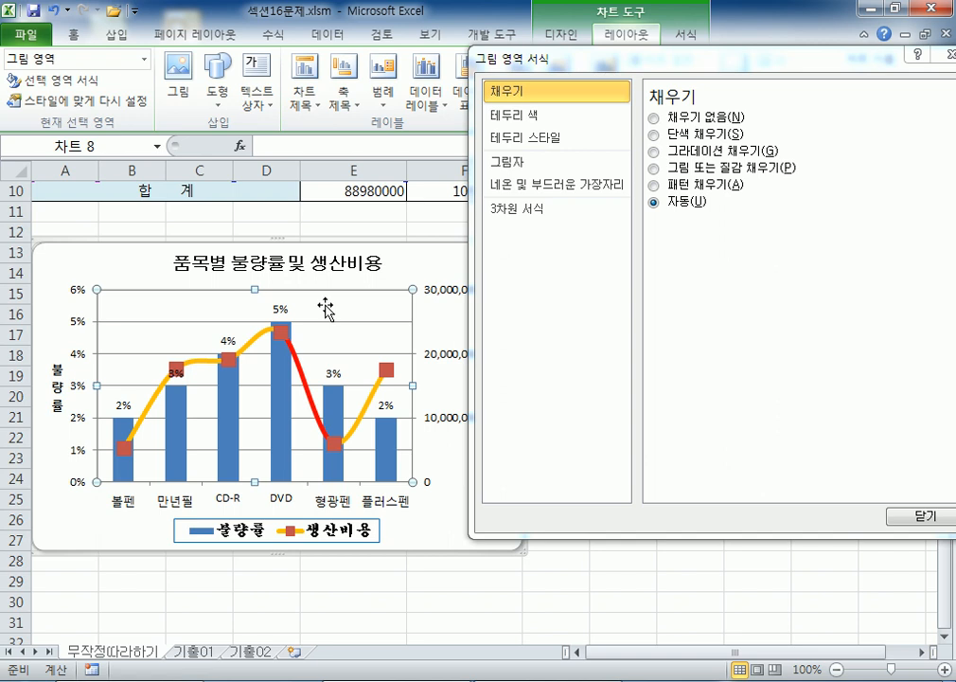
pyautogui.click(248, 342)
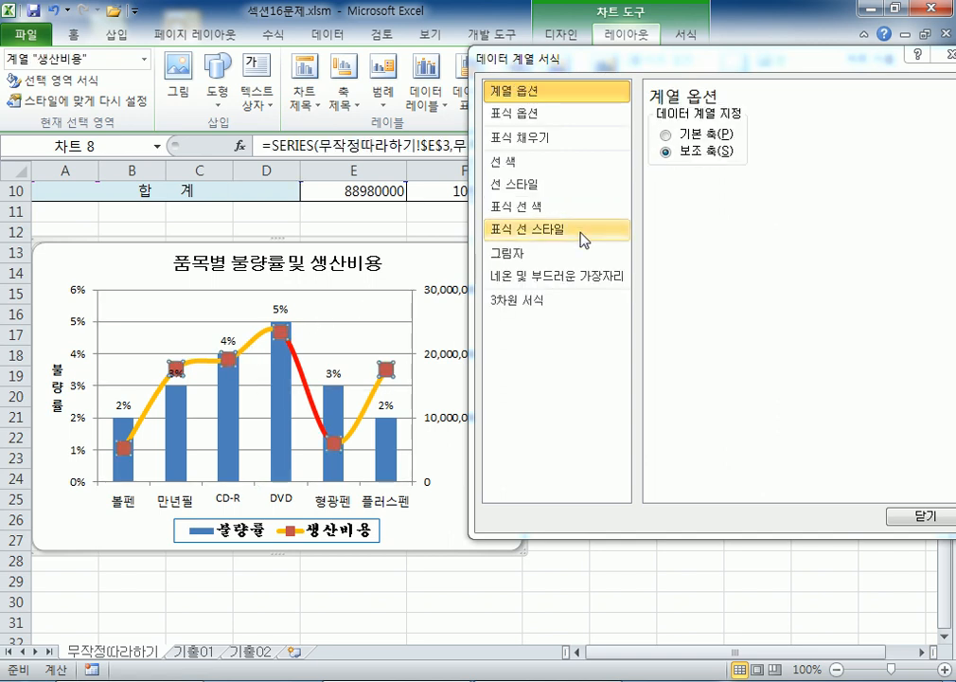
pyautogui.click(526, 163)
pyautogui.click(738, 192)
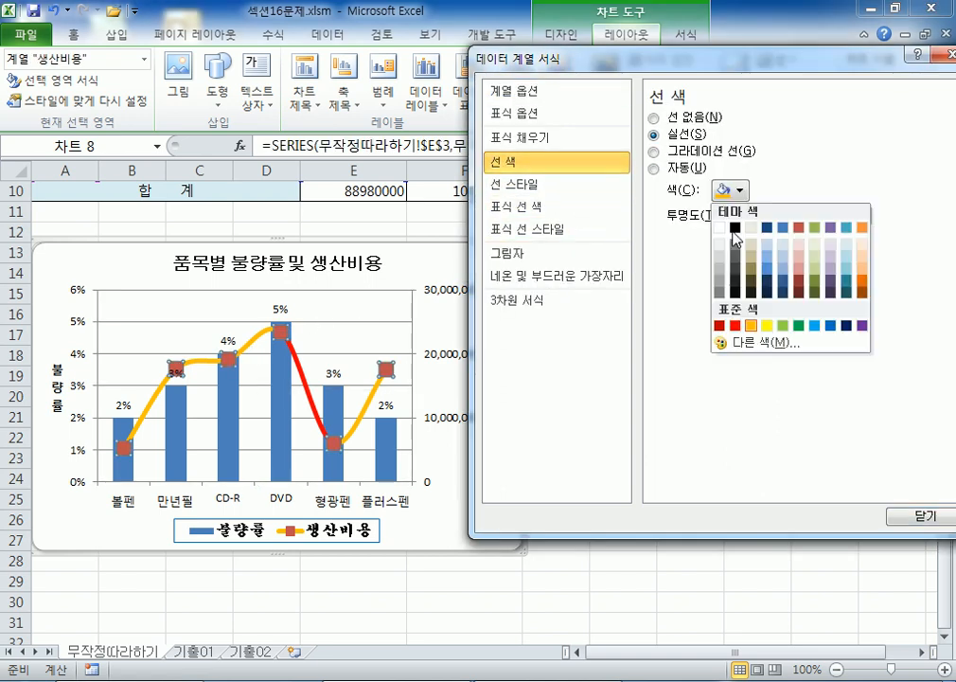
pyautogui.click(751, 325)
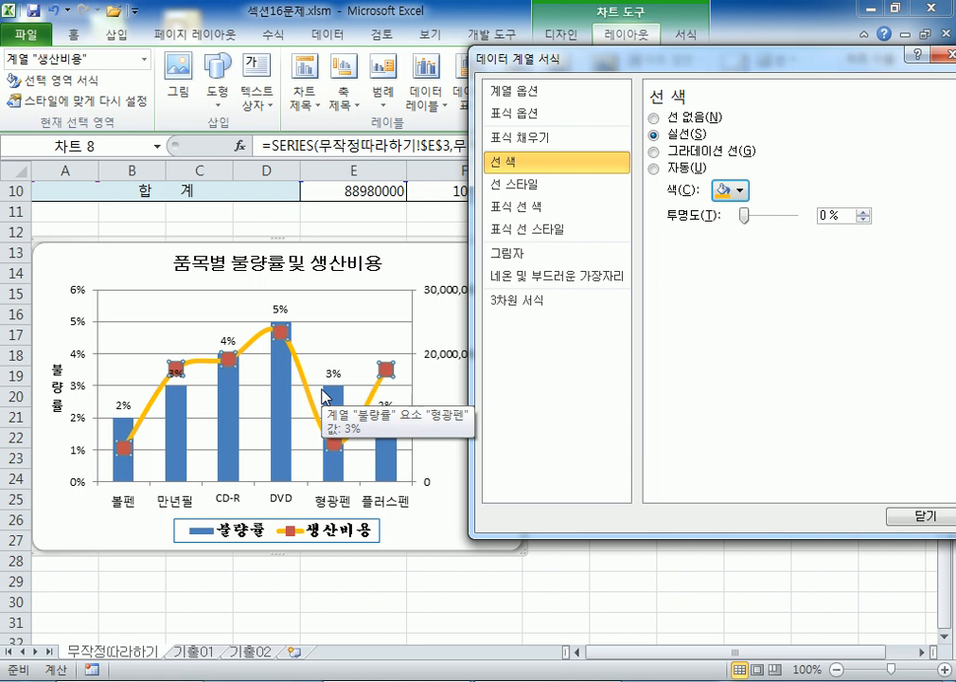
pyautogui.click(902, 516)
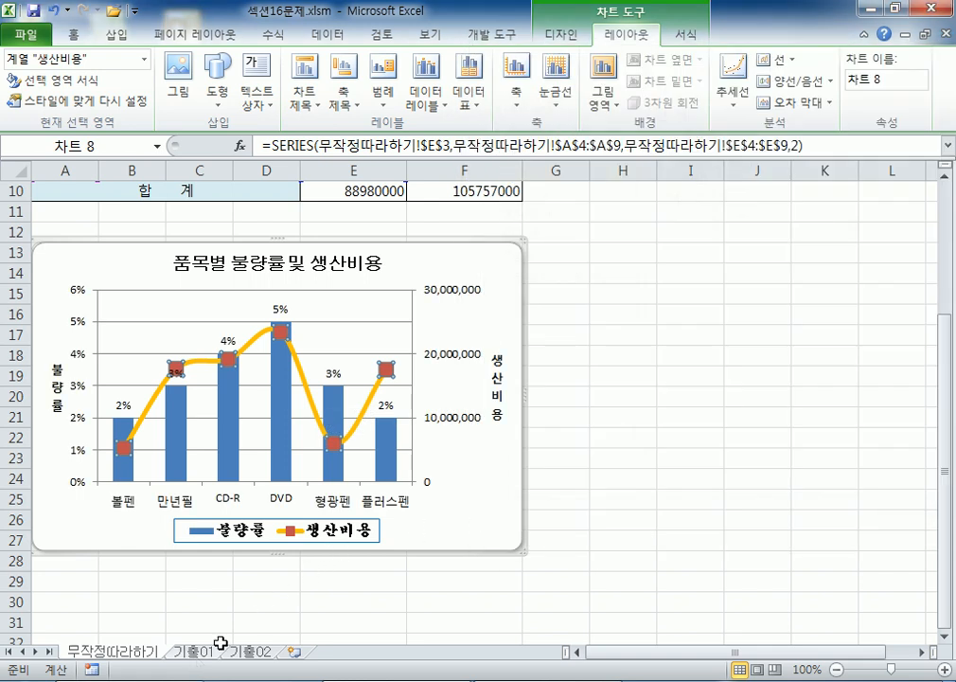
# - Deselect the finished chart and switch to the 기출01 worksheet
pyautogui.click(677, 439)
pyautogui.scroll(3, 480, 430)
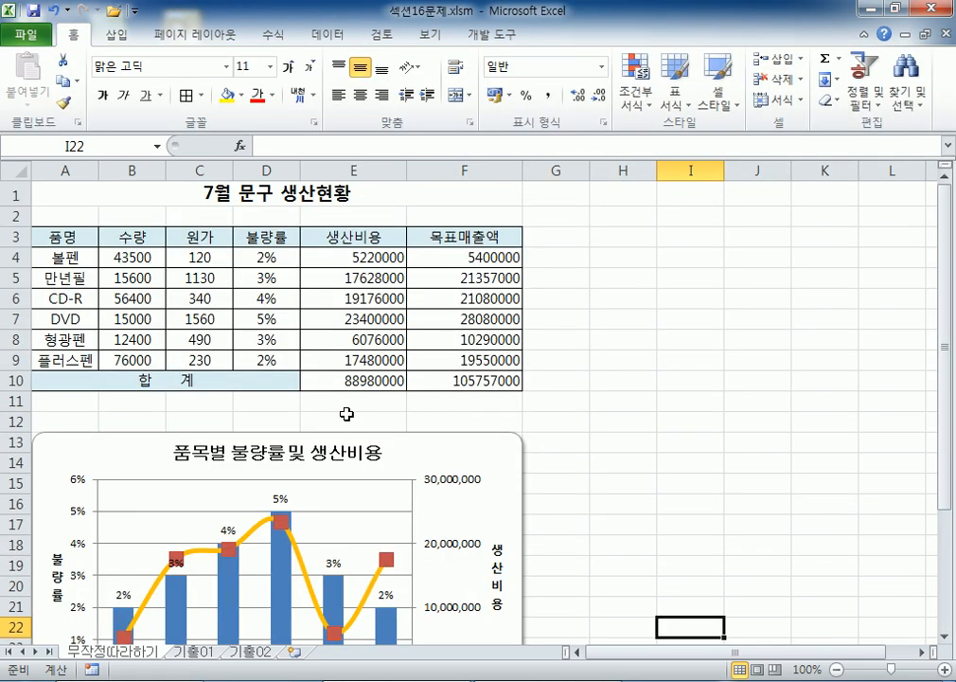
pyautogui.scroll(-4, 347, 414)
pyautogui.click(208, 653)
# - Examine the 기출01 score table and its 중간/기말 column chart, with the chart selected and its design options shown
pyautogui.scroll(2, 464, 379)
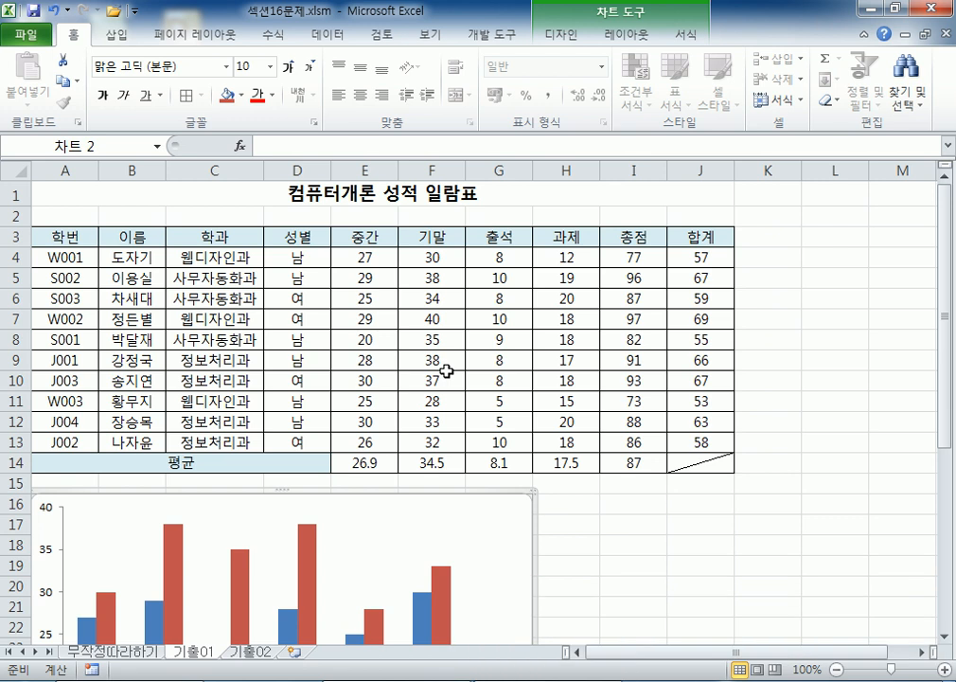
pyautogui.scroll(-3, 274, 327)
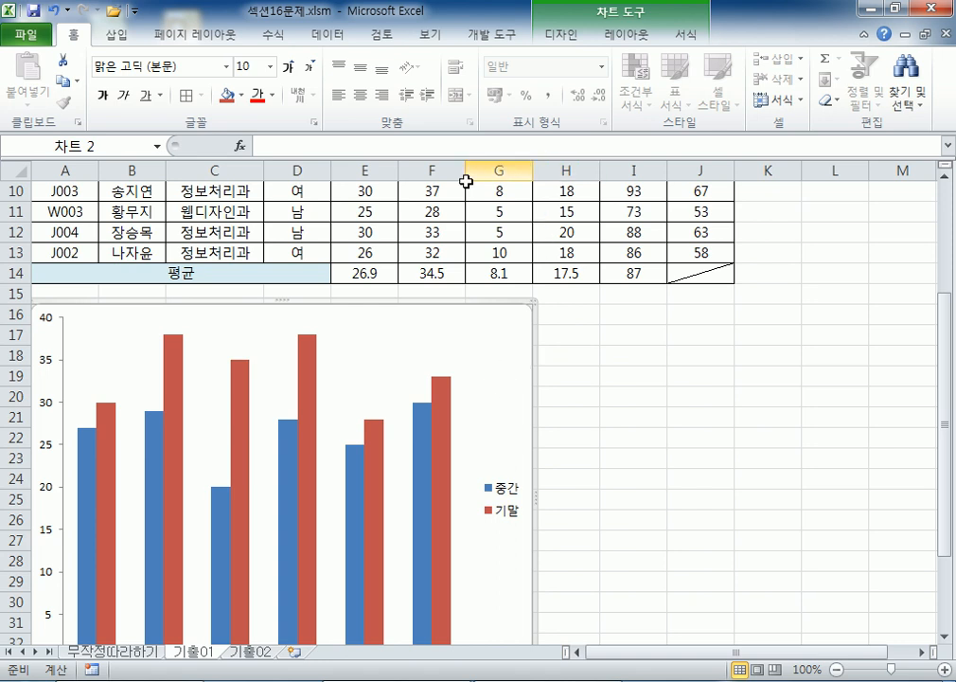
pyautogui.scroll(3, 511, 371)
pyautogui.click(637, 572)
pyautogui.click(493, 544)
pyautogui.click(564, 40)
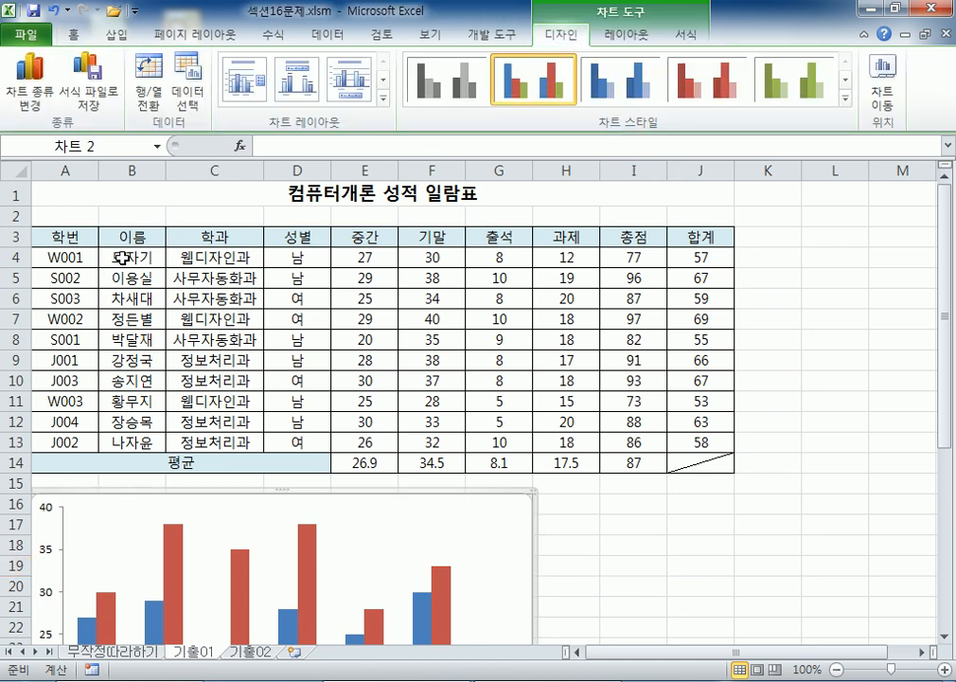
pyautogui.scroll(-4, 109, 260)
pyautogui.scroll(4, 128, 603)
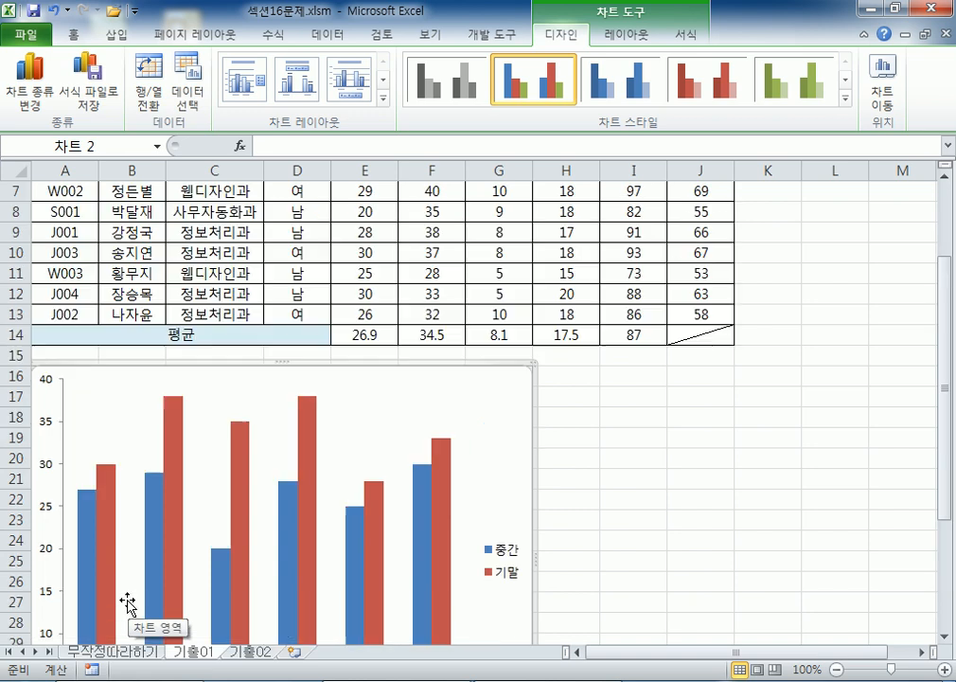
pyautogui.scroll(-3, 128, 601)
pyautogui.scroll(3, 128, 596)
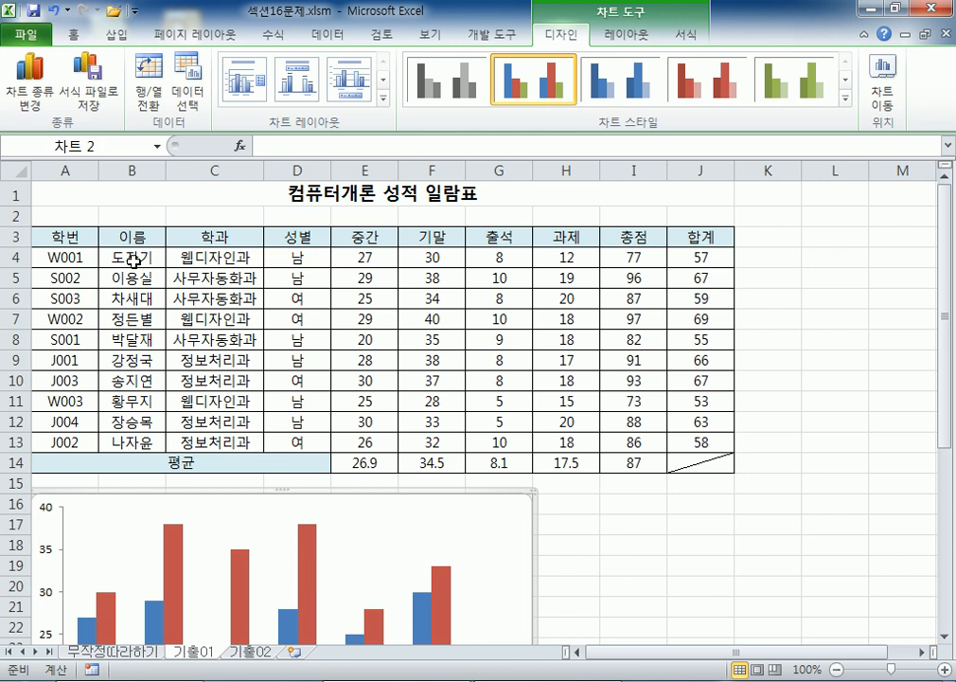
# - Compare the names in the 이름 column with the chart's category labels to see which students are charted
pyautogui.moveTo(134, 258); pyautogui.dragTo(133, 276)
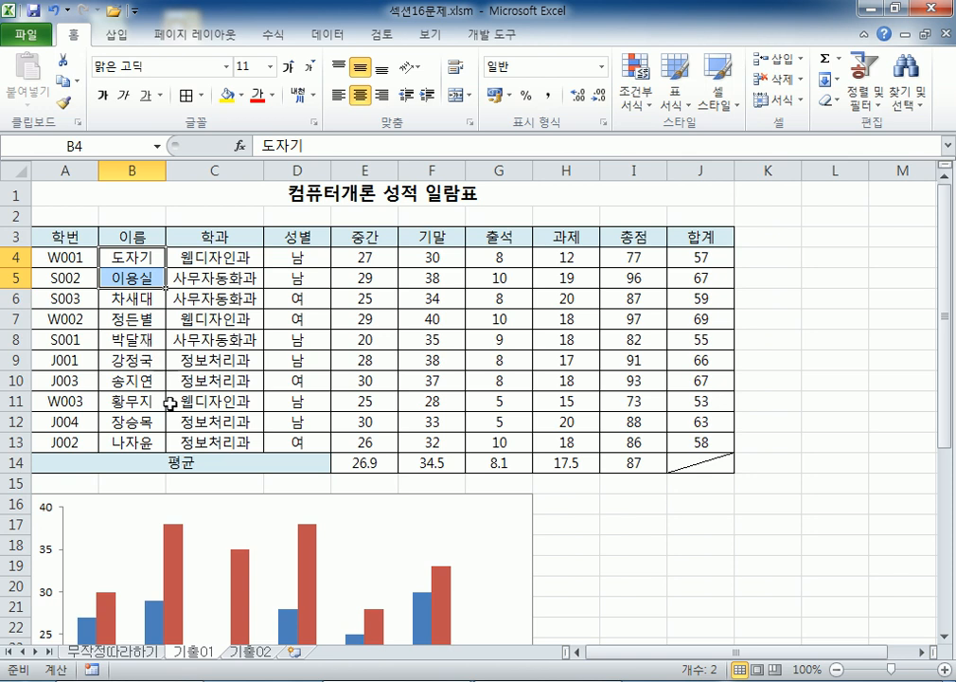
pyautogui.scroll(-6, 180, 440)
pyautogui.scroll(4, 178, 447)
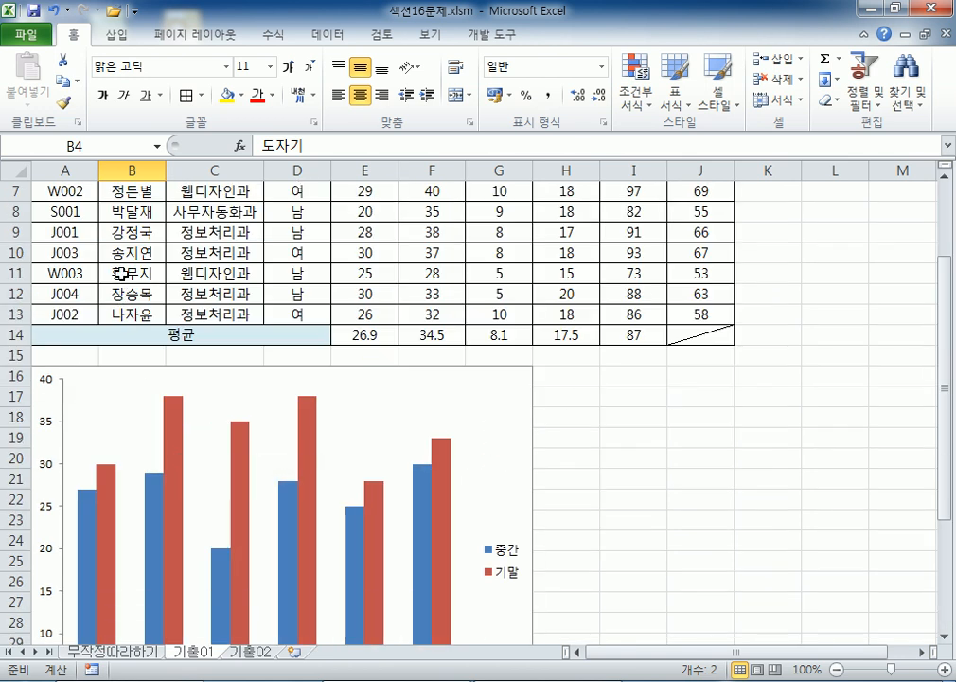
pyautogui.scroll(-2, 455, 430)
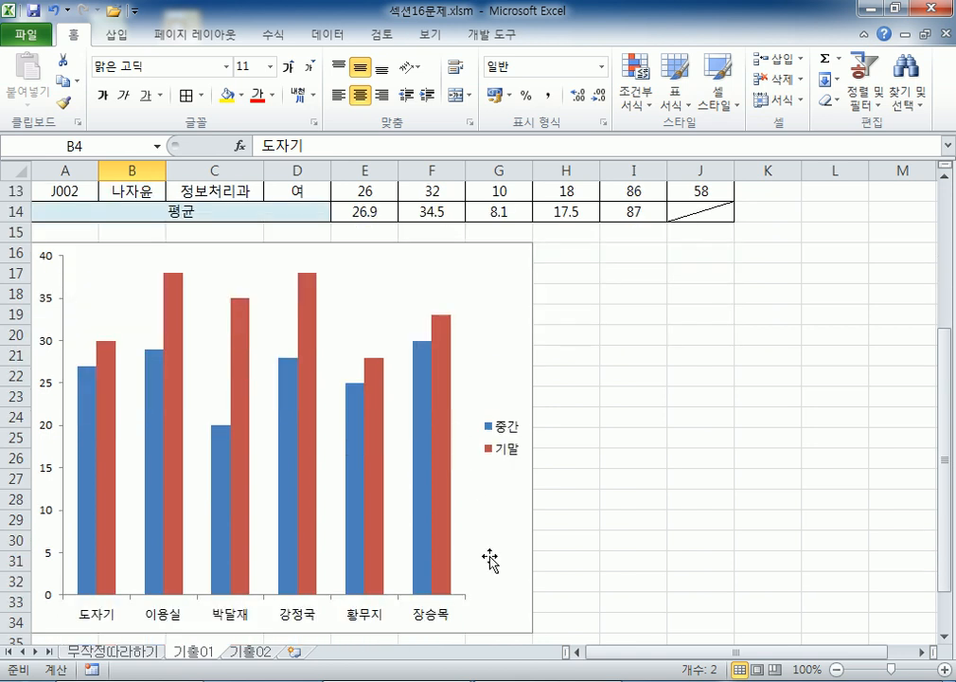
pyautogui.scroll(3, 497, 548)
pyautogui.scroll(-2, 504, 551)
pyautogui.scroll(-1, 502, 549)
pyautogui.scroll(4, 499, 546)
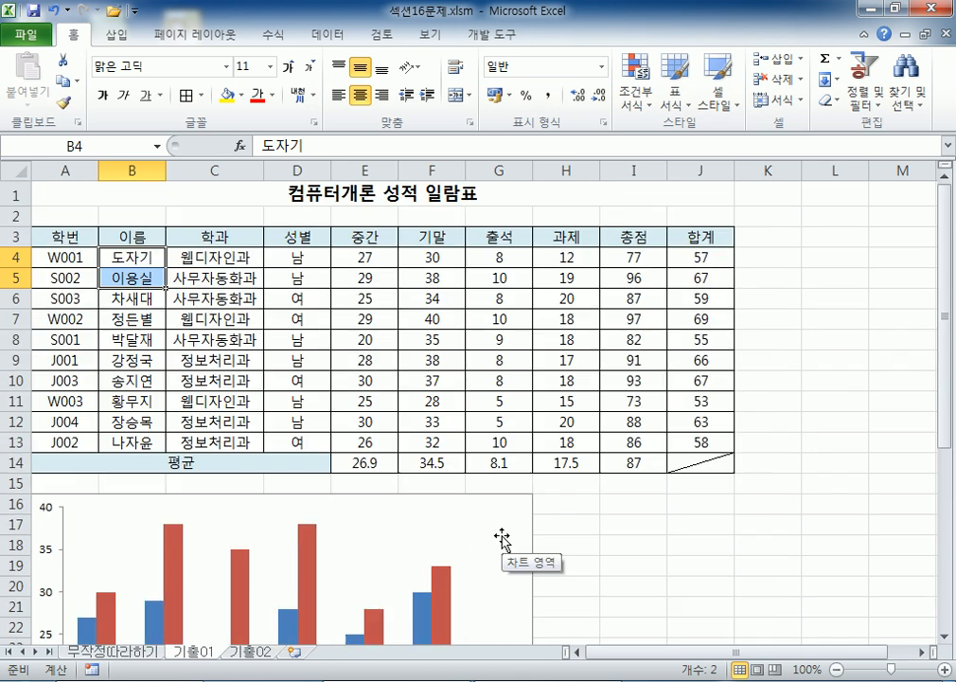
# - Copy the 출석 header and the charted students' 출석 scores from G3:G5, G8:G9 and G11:G12
pyautogui.click(498, 239)
pyautogui.moveTo(497, 240); pyautogui.dragTo(491, 277)
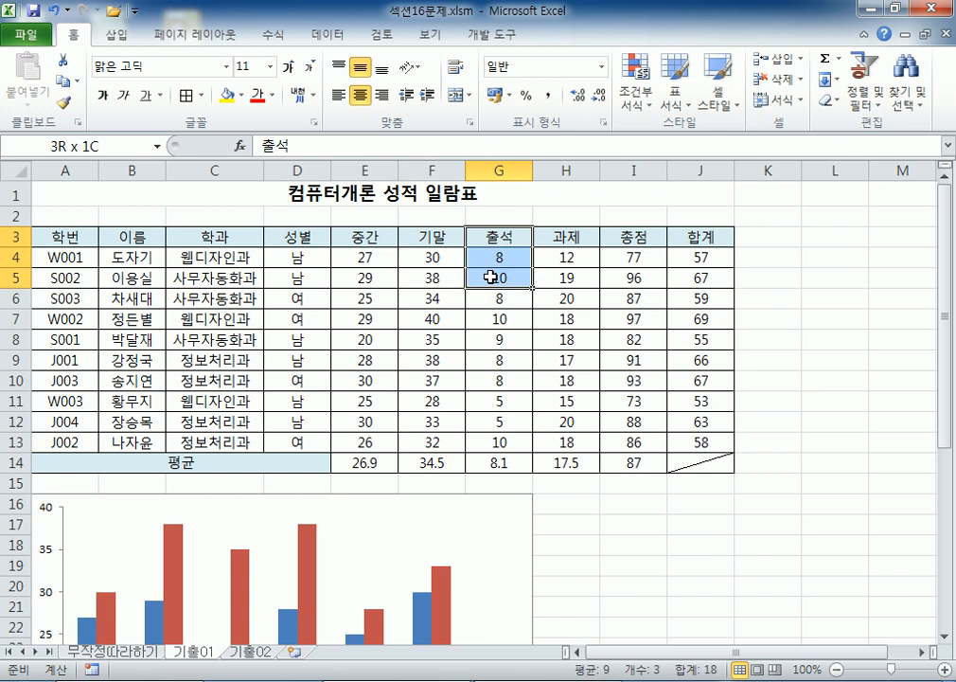
pyautogui.moveTo(491, 277); pyautogui.dragTo(494, 278)
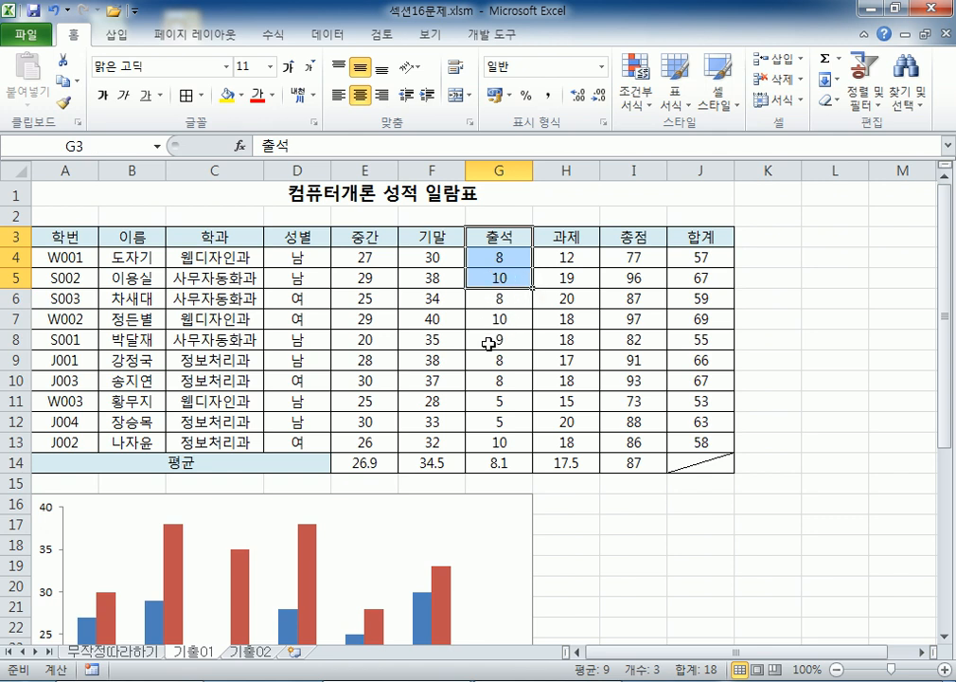
pyautogui.moveTo(488, 344); pyautogui.dragTo(486, 419)
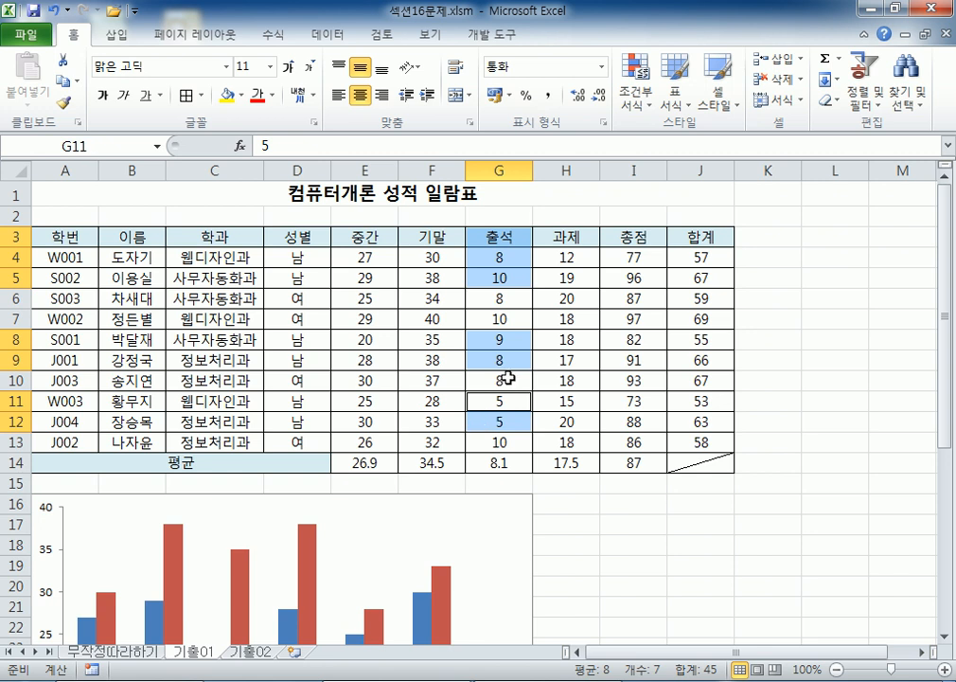
pyautogui.hotkey('ctrl', 'c')
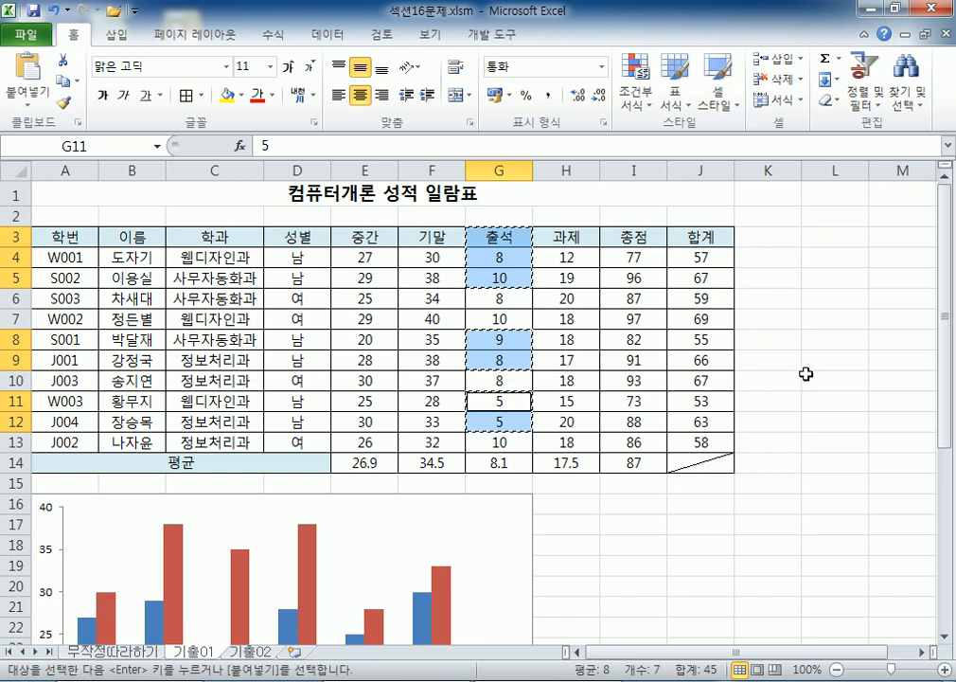
# - Paste the copied 출석 data into the 중간/기말 column chart and undo the paste
pyautogui.scroll(-4, 803, 375)
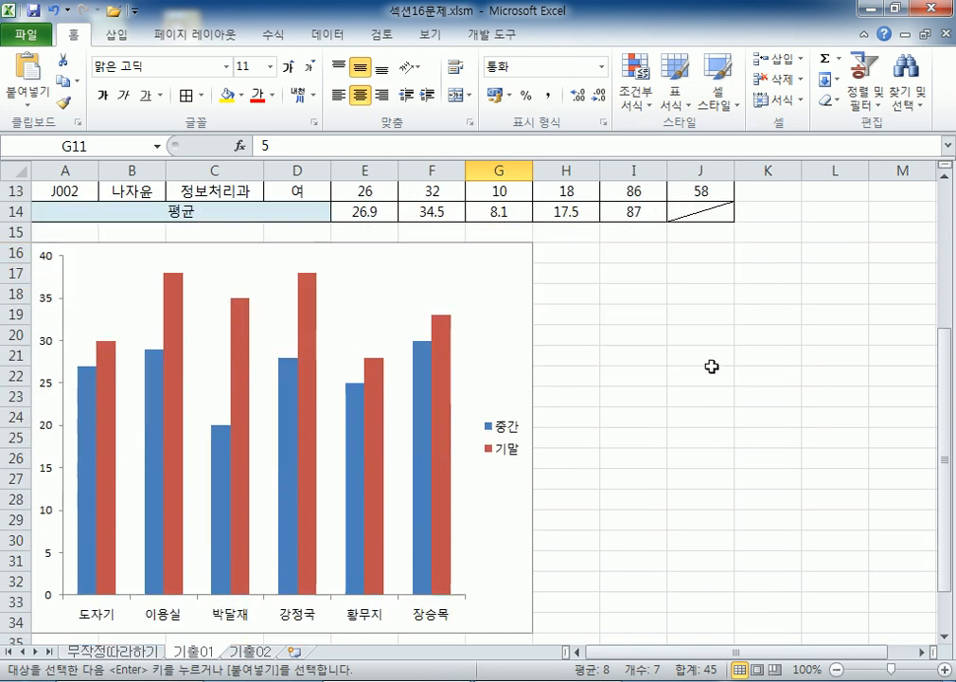
pyautogui.click(490, 281)
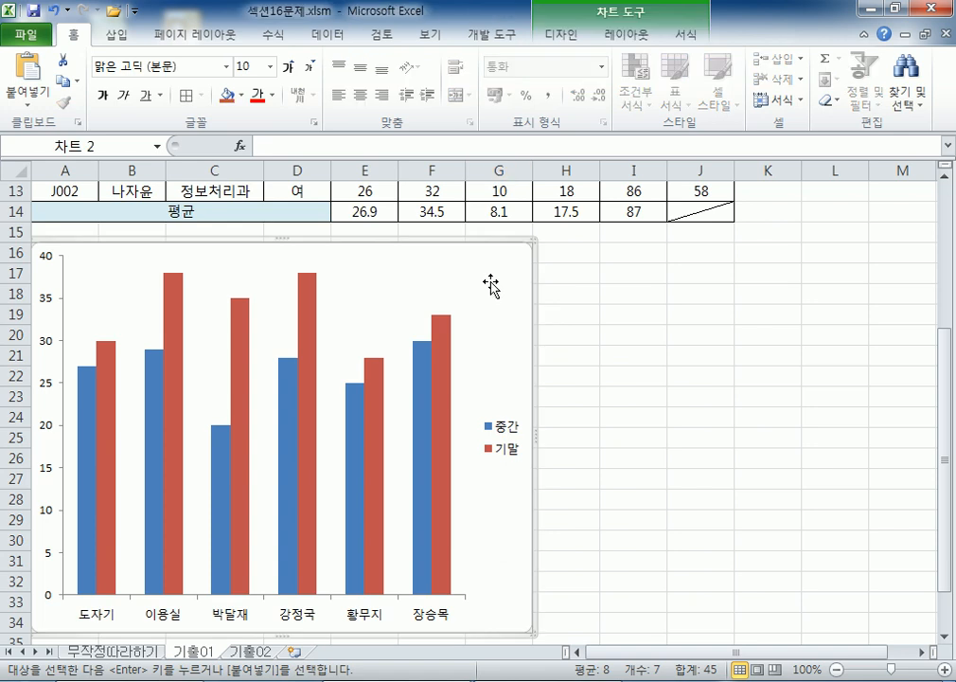
pyautogui.hotkey('ctrl', 'v')
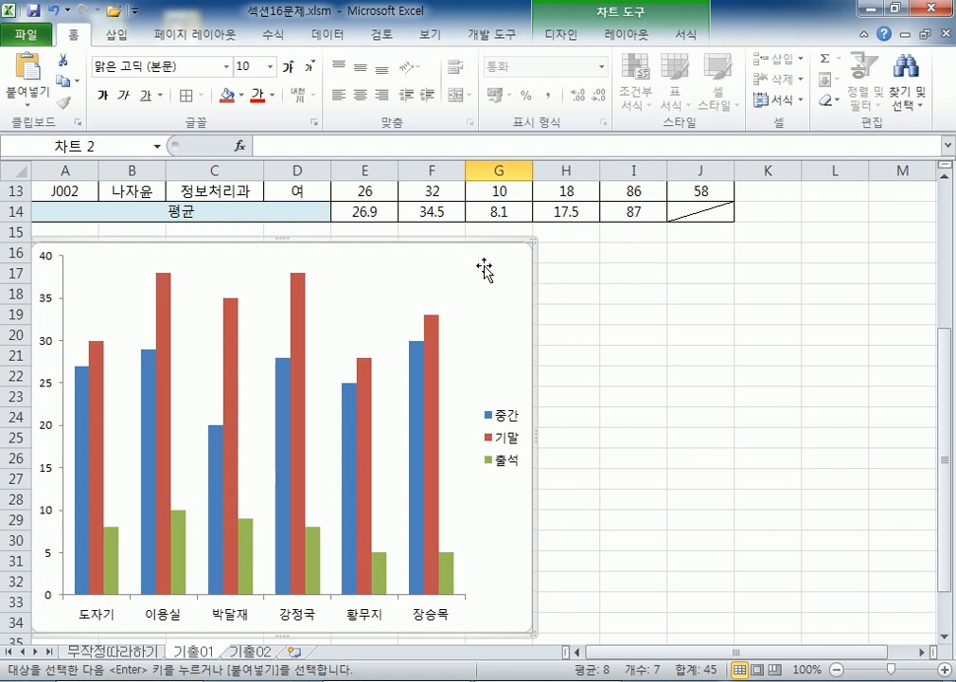
pyautogui.hotkey('ctrl', 'z')
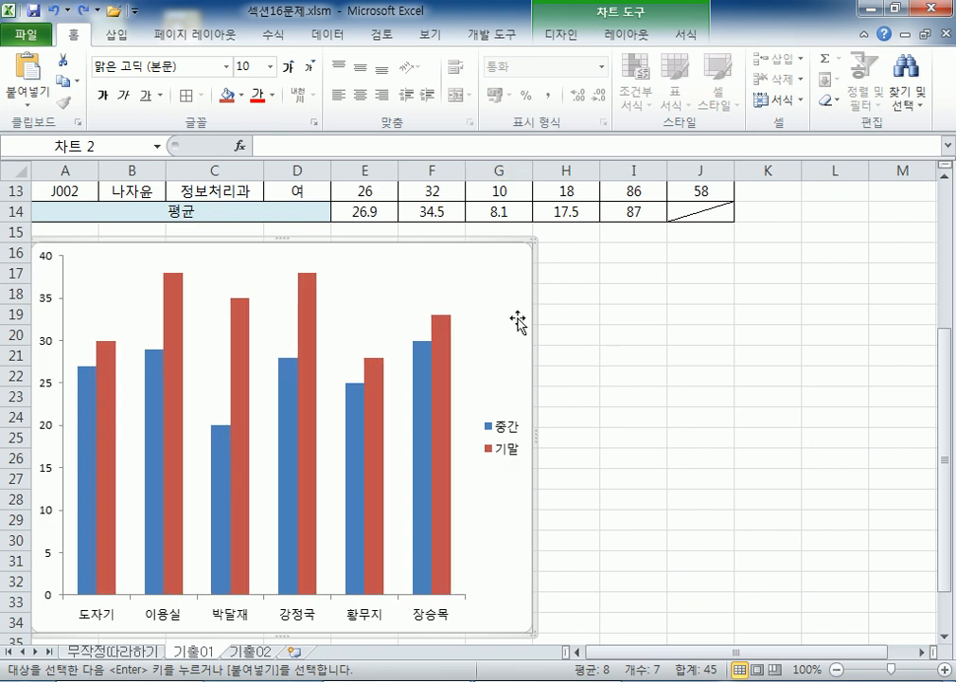
# - Open the chart's data source selection and add the 출석 cells G3:G5, G8:G9 and G11:G12 to its data range
pyautogui.click(568, 35)
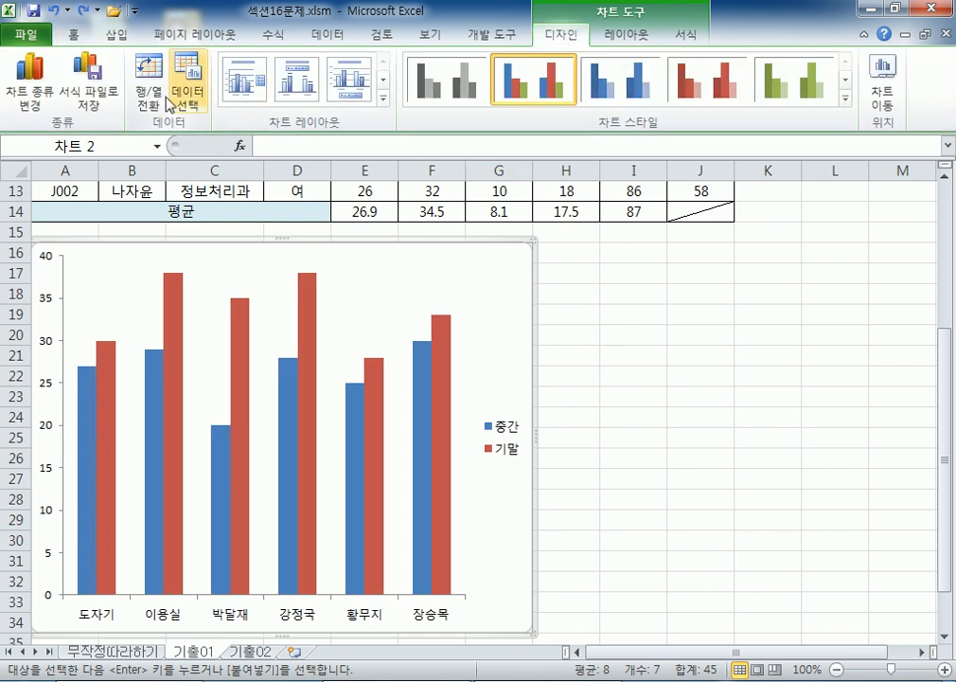
pyautogui.click(634, 395)
pyautogui.click(497, 336)
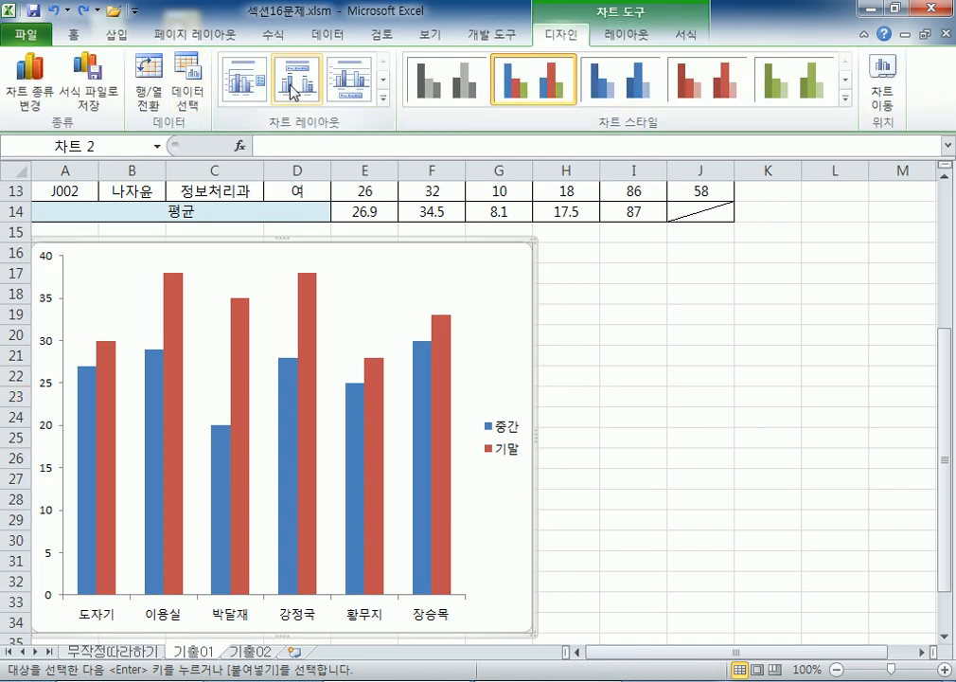
pyautogui.click(186, 100)
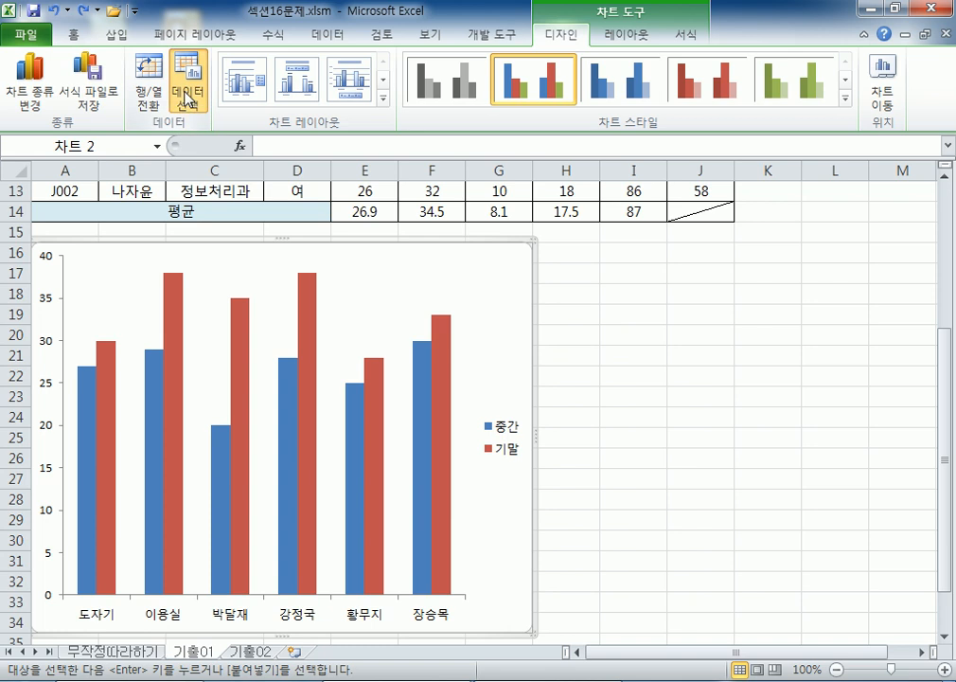
pyautogui.scroll(3, 219, 255)
pyautogui.moveTo(341, 95); pyautogui.dragTo(737, 79)
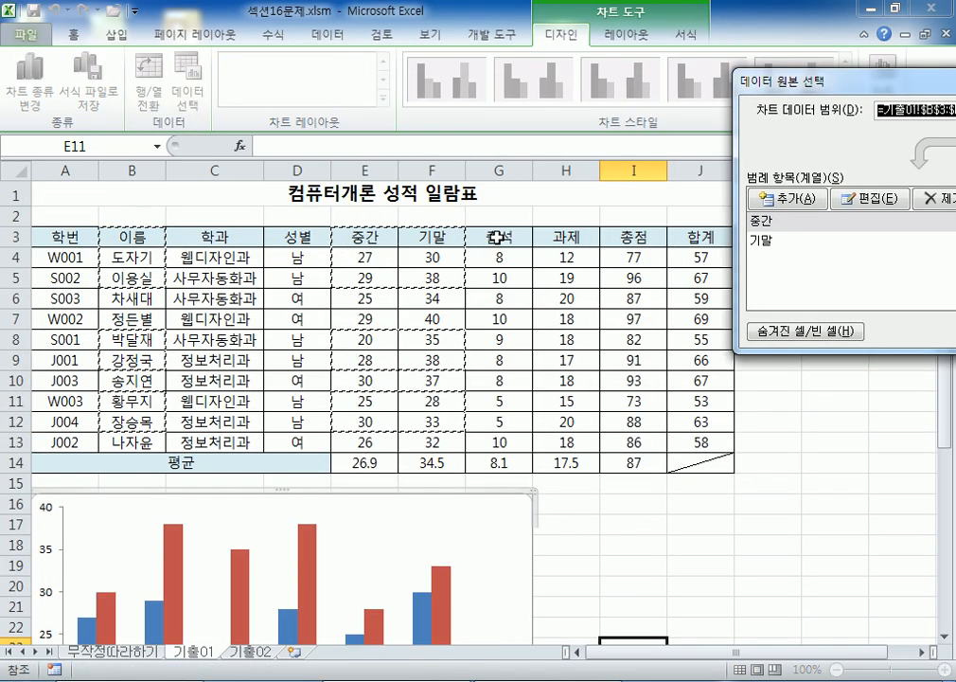
pyautogui.moveTo(497, 237); pyautogui.dragTo(497, 277)
pyautogui.moveTo(497, 340); pyautogui.dragTo(497, 360)
pyautogui.moveTo(491, 401); pyautogui.dragTo(490, 422)
# - Check the chart and the extended data range, and cancel the data source changes
pyautogui.scroll(-5, 556, 407)
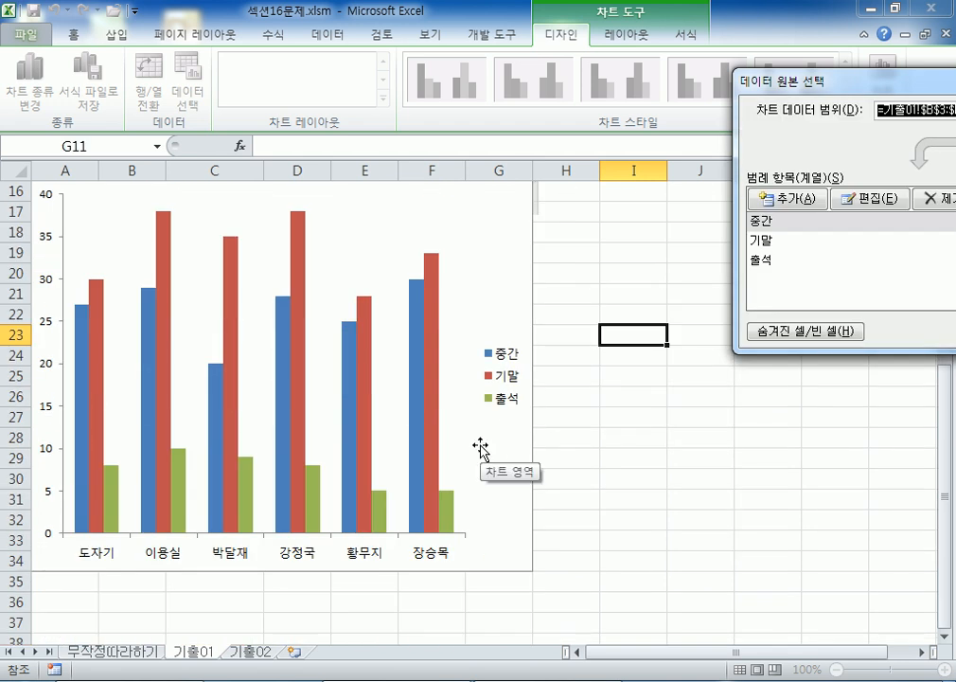
pyautogui.scroll(5, 482, 446)
pyautogui.moveTo(781, 80); pyautogui.dragTo(346, 40)
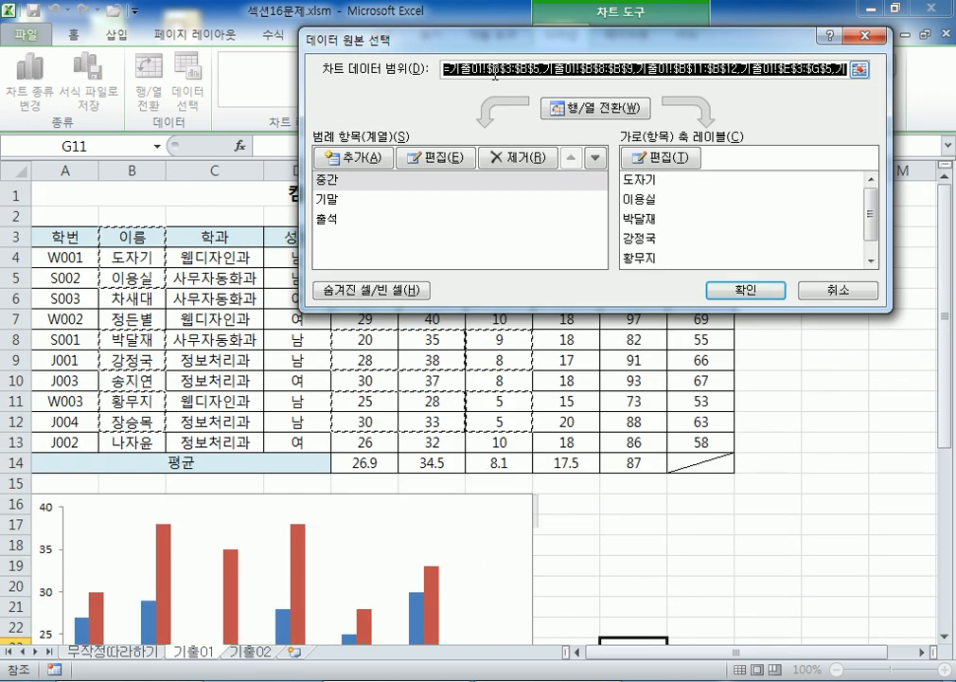
pyautogui.click(834, 293)
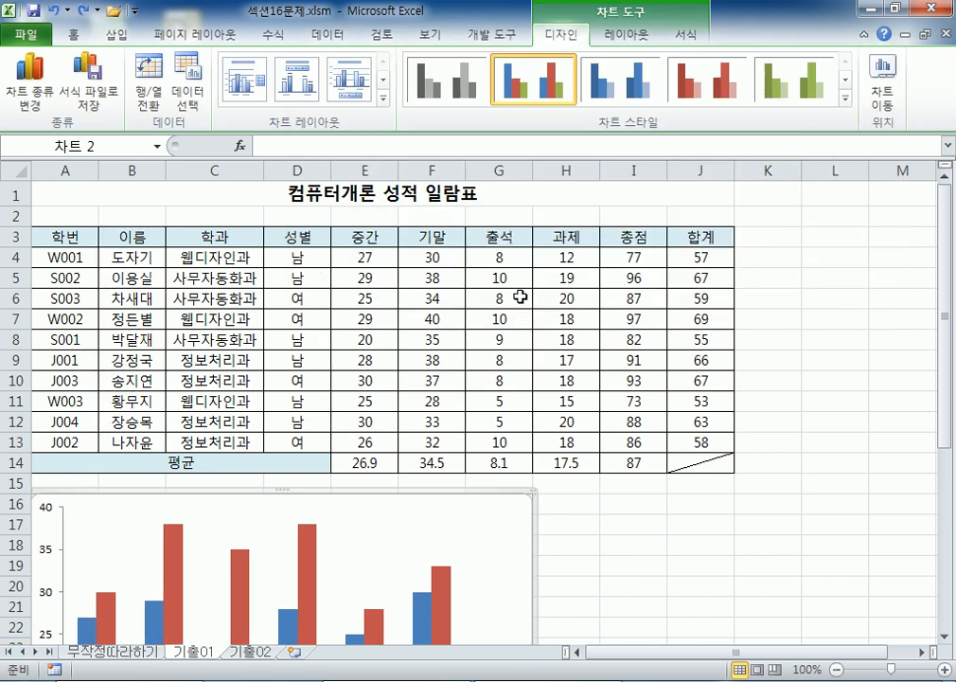
# - Add the 출석 series to the chart by copying G3:G5, G8:G9 and G11:G12 and pasting them into it
pyautogui.click(492, 242)
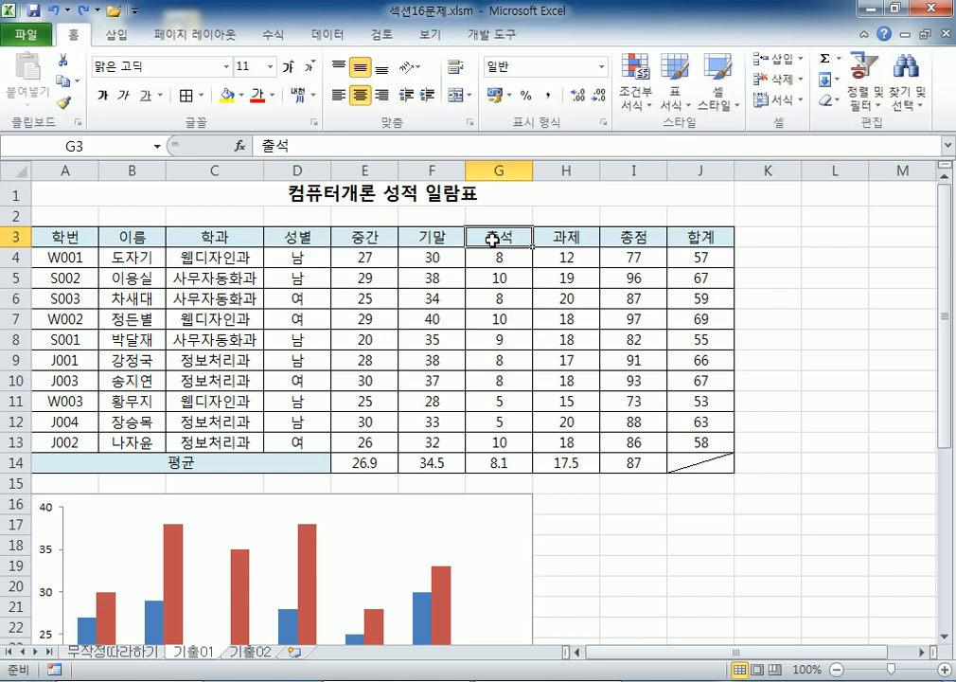
pyautogui.moveTo(492, 243); pyautogui.dragTo(488, 277)
pyautogui.keyDown('ctrl'); pyautogui.moveTo(478, 338); pyautogui.dragTo(497, 418); pyautogui.keyUp('ctrl')
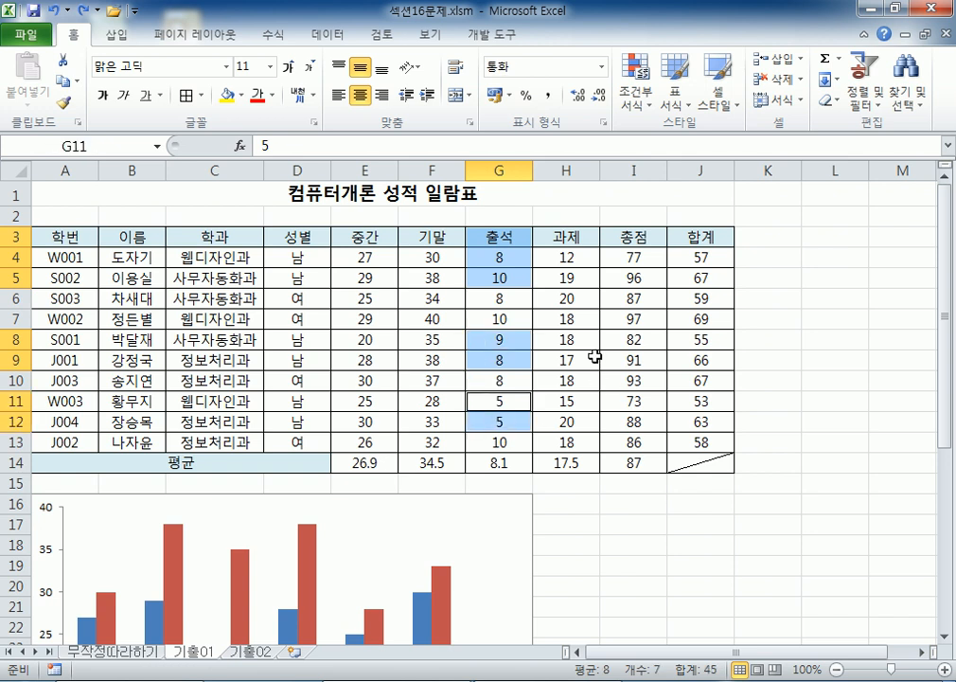
pyautogui.hotkey('ctrl', 'c')
pyautogui.scroll(-4, 591, 378)
pyautogui.click(497, 319)
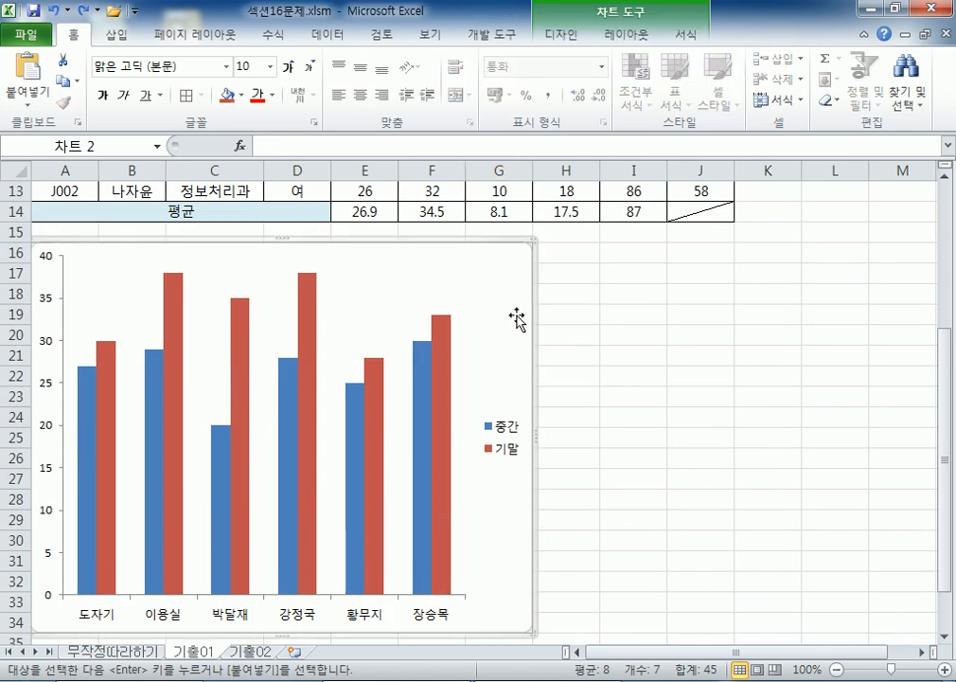
pyautogui.hotkey('ctrl', 'v')
pyautogui.scroll(4, 537, 313)
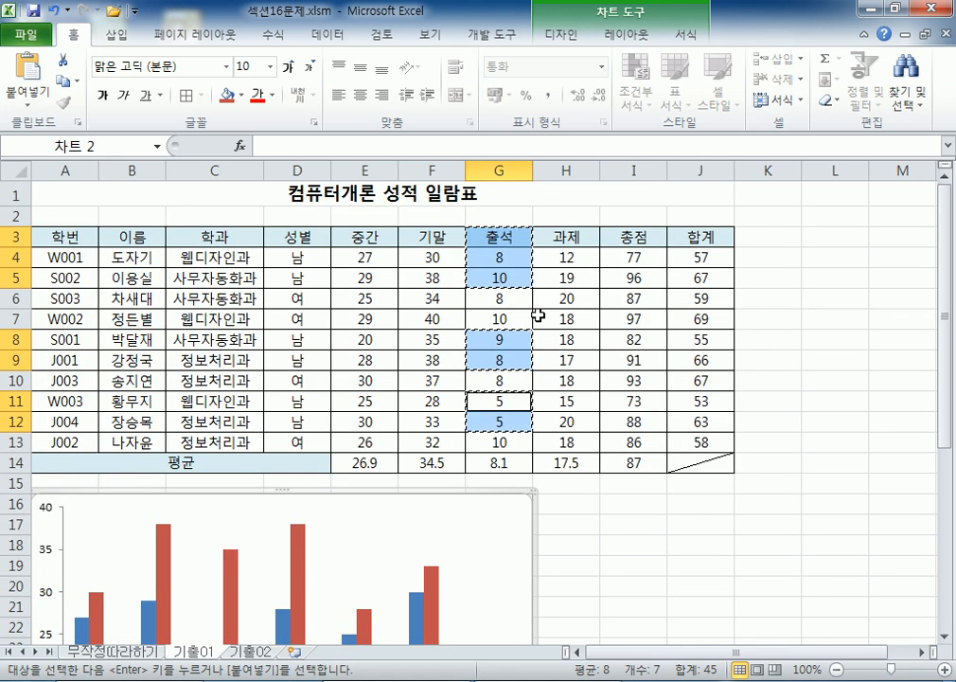
pyautogui.moveTo(432, 244); pyautogui.dragTo(495, 462)
pyautogui.moveTo(376, 235); pyautogui.dragTo(376, 320)
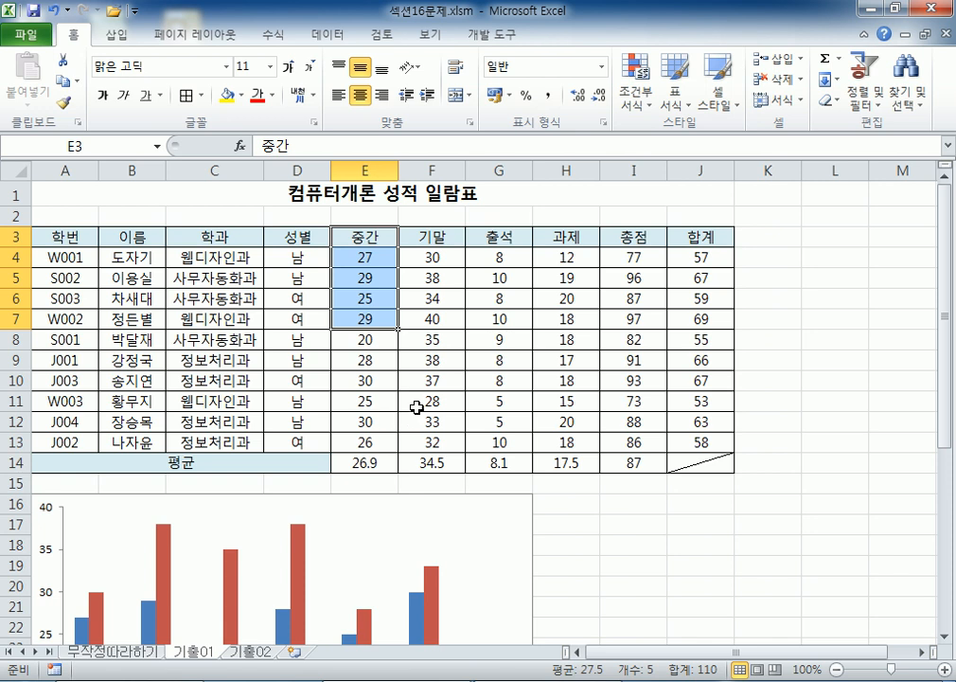
pyautogui.scroll(-3, 416, 405)
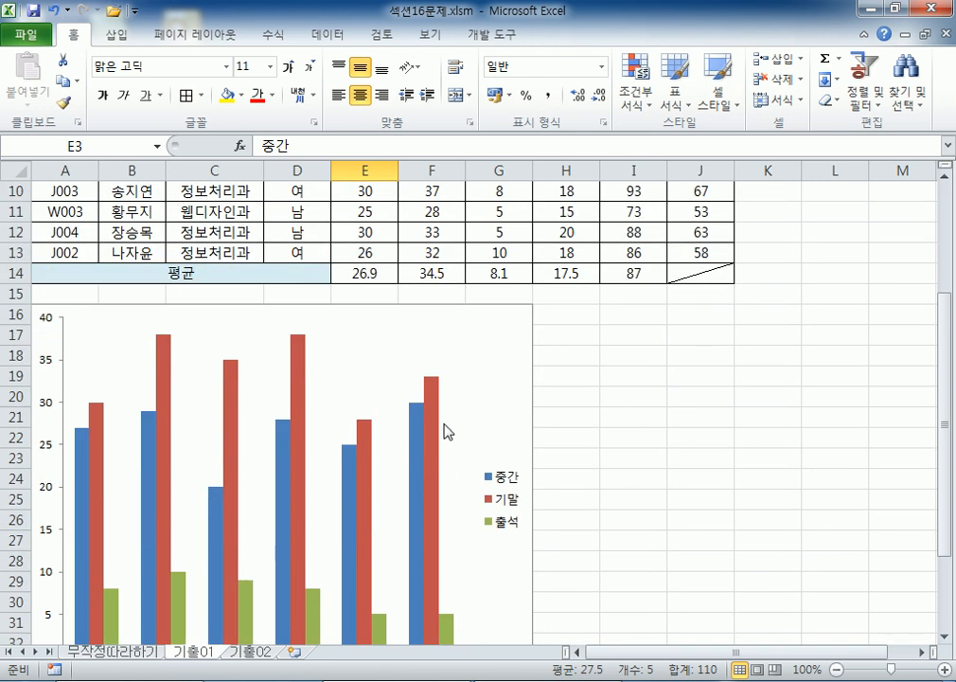
# - Add a title to the score chart using the 차트 위 placement
pyautogui.click(493, 469)
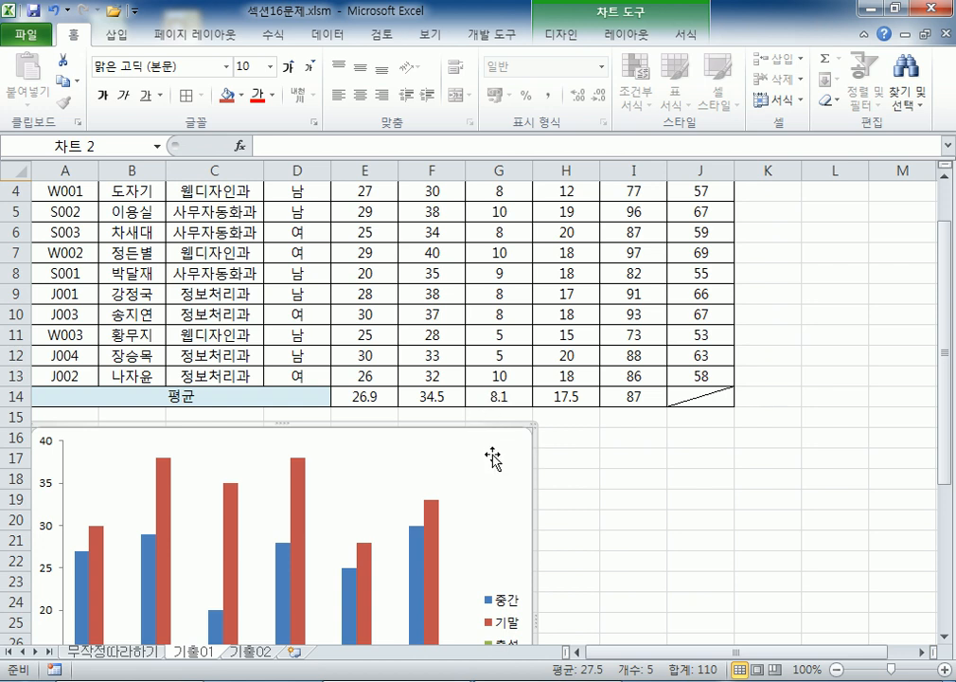
pyautogui.click(625, 35)
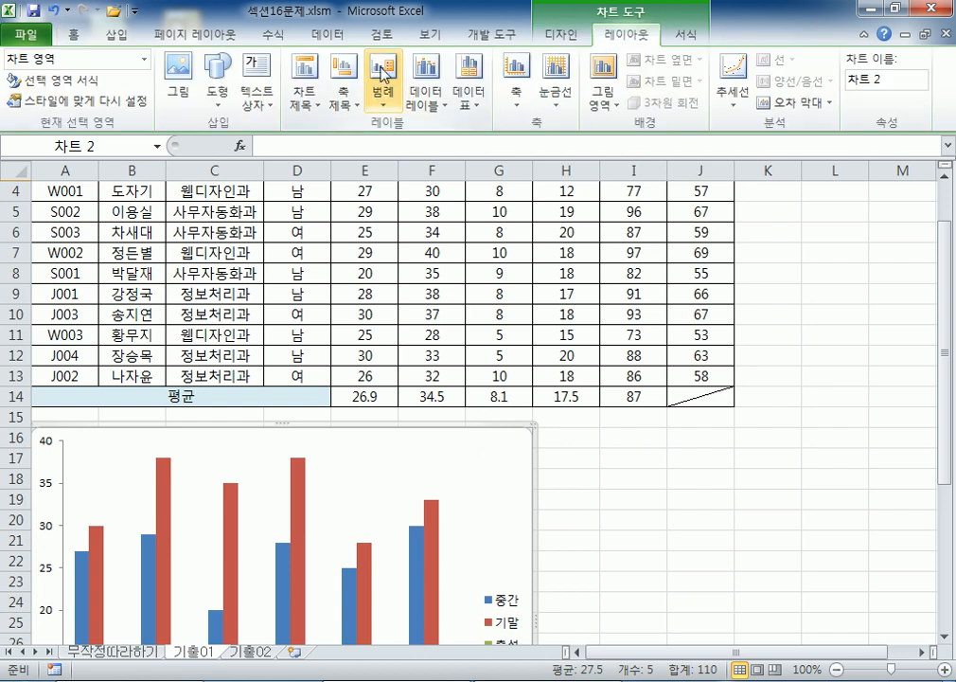
pyautogui.click(311, 96)
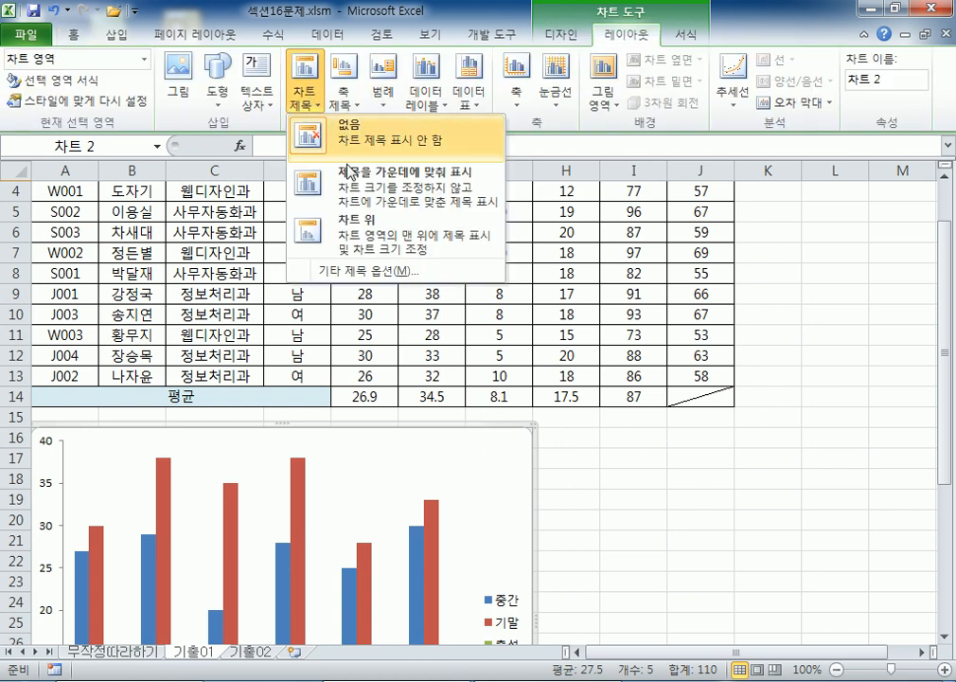
pyautogui.click(375, 256)
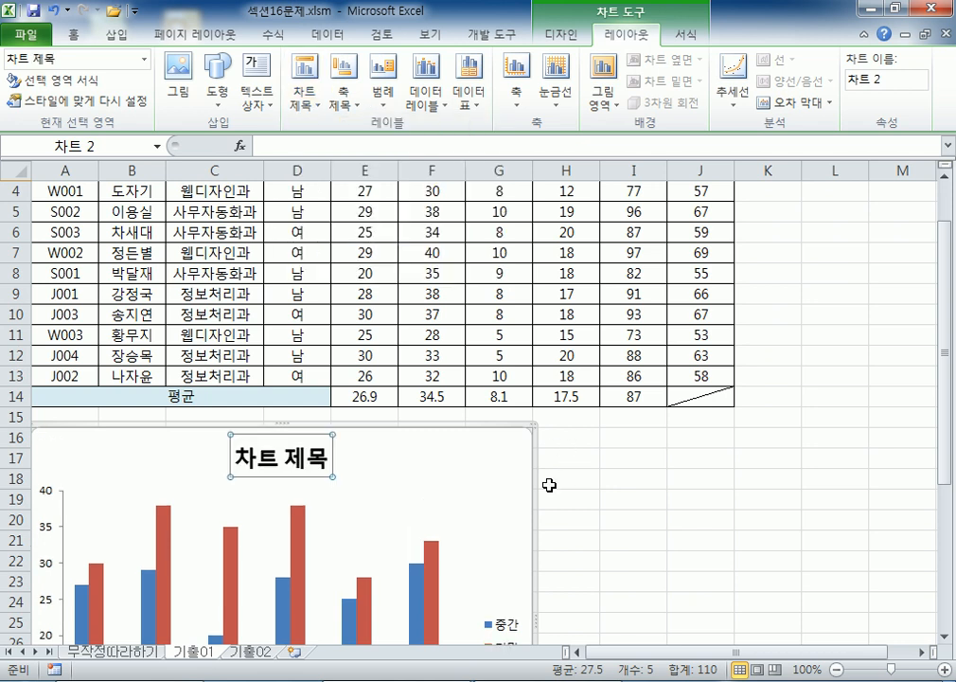
# - Enter 남학생 and a space in front of the placeholder text in the chart title
pyautogui.scroll(-2, 311, 487)
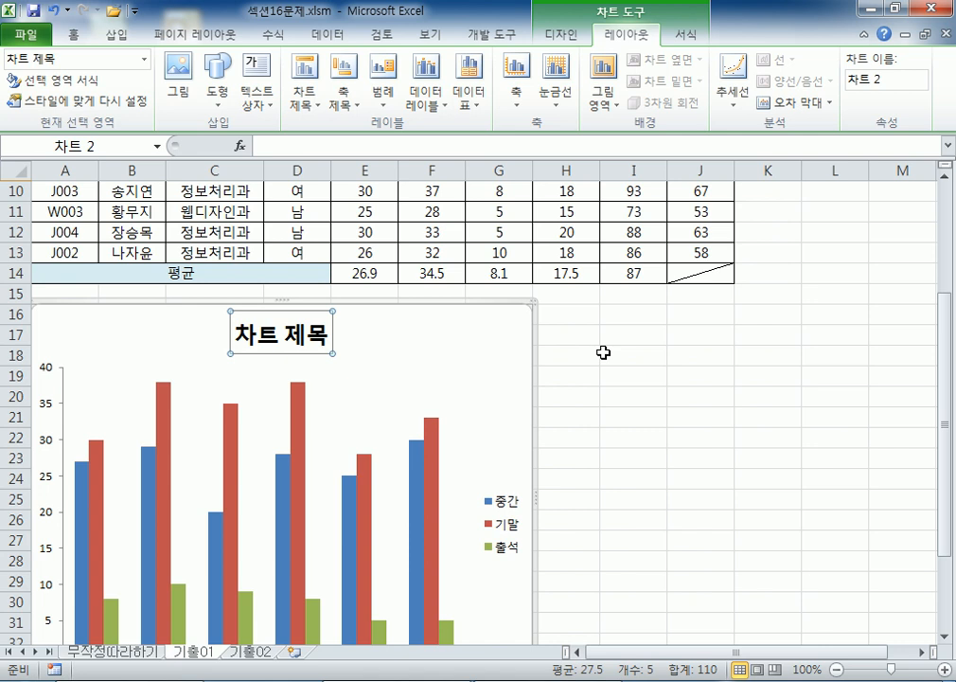
pyautogui.write('넘헉')
pyautogui.press('BackSpace')
pyautogui.press('BackSpace')
pyautogui.press('BackSpace')
pyautogui.press('BackSpace')
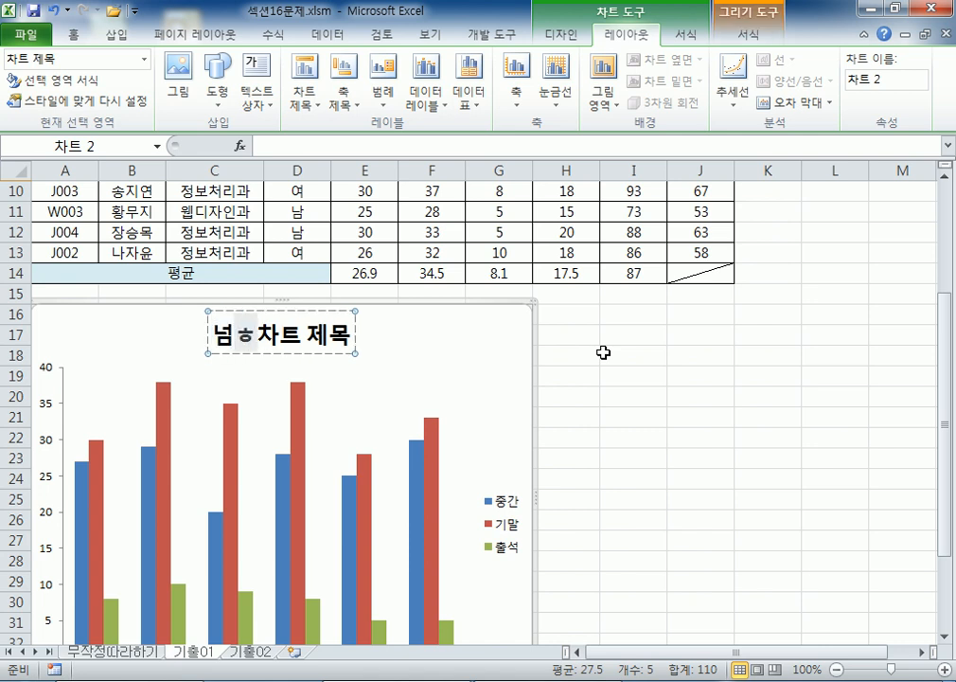
pyautogui.write('남하')
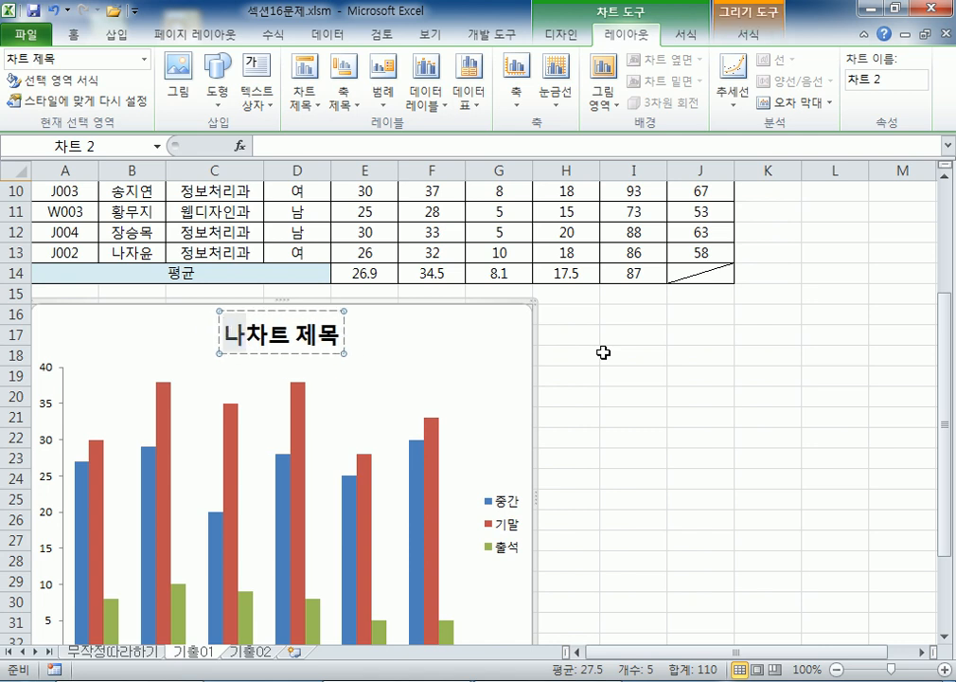
pyautogui.write('ㄱ생 출석')
pyautogui.press('BackSpace')
pyautogui.press('BackSpace')
pyautogui.press('BackSpace')
pyautogui.press('BackSpace')
pyautogui.press('BackSpace')
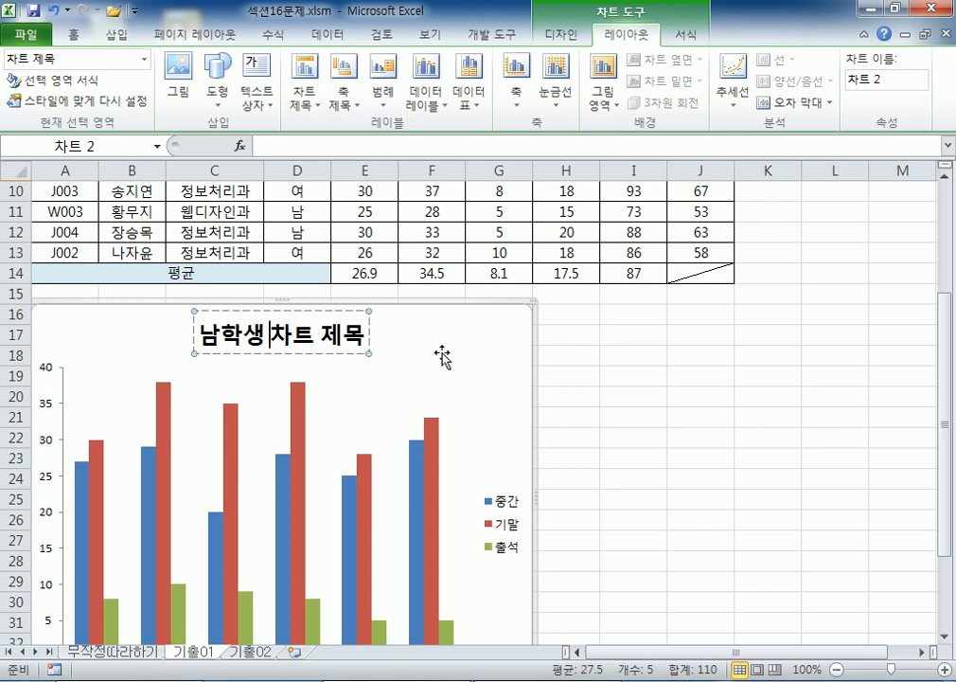
pyautogui.click(368, 346)
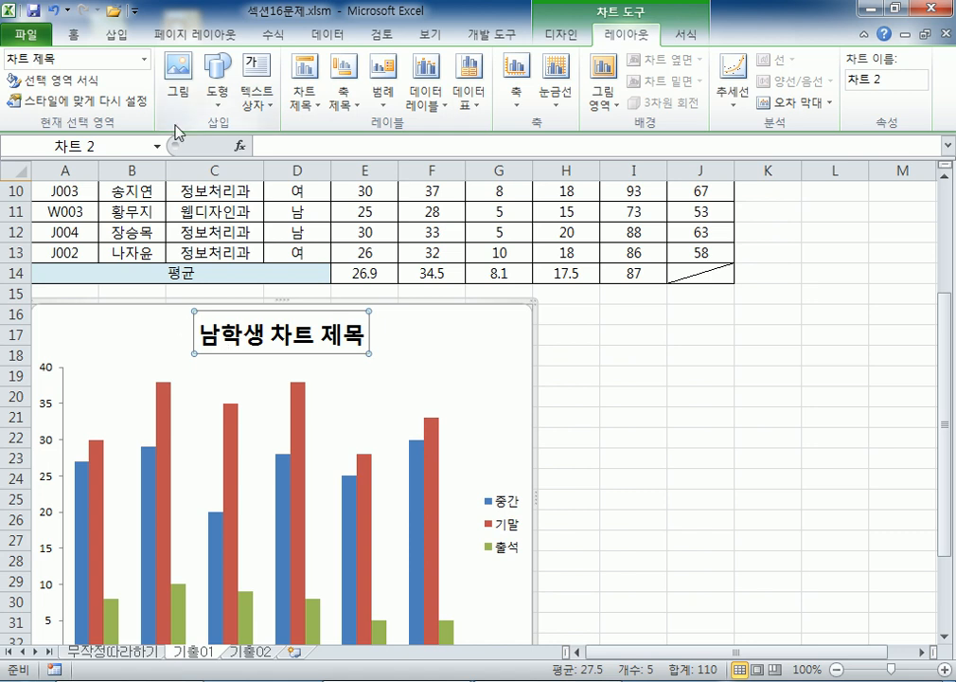
# - Complete the chart title as 남학생 컴퓨터개론 성적, removing the remaining placeholder text
pyautogui.click(72, 36)
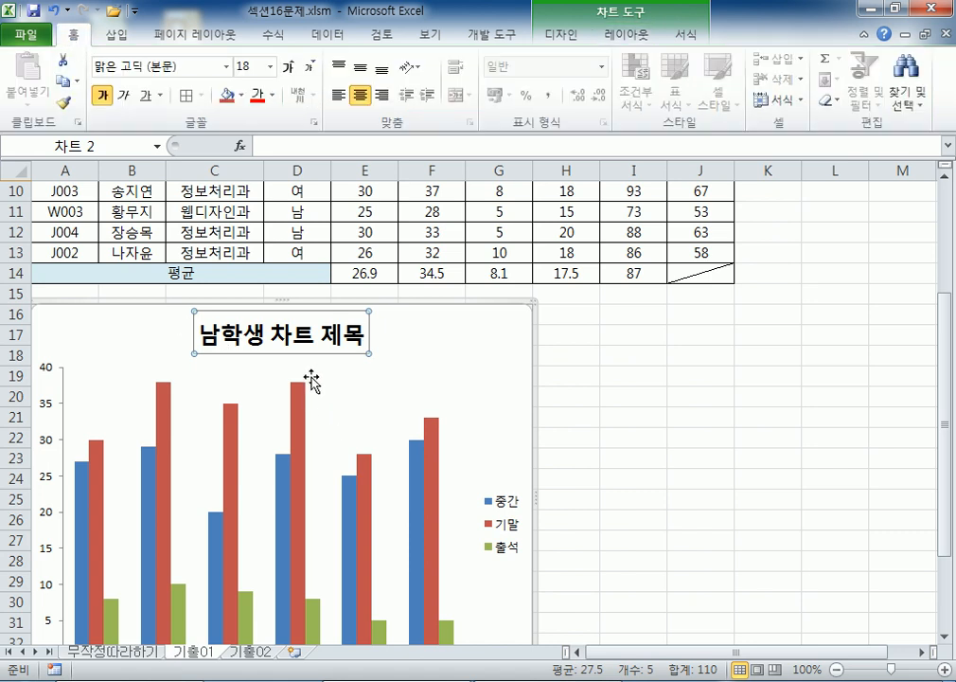
pyautogui.click(273, 333)
pyautogui.scroll(3, 394, 335)
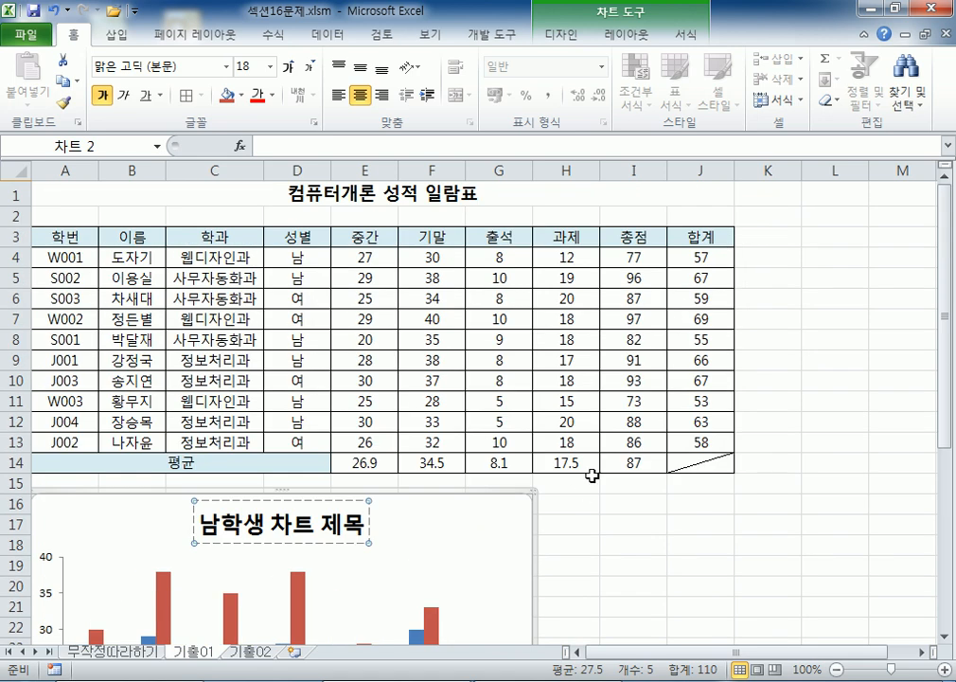
pyautogui.write('컴퓨터')
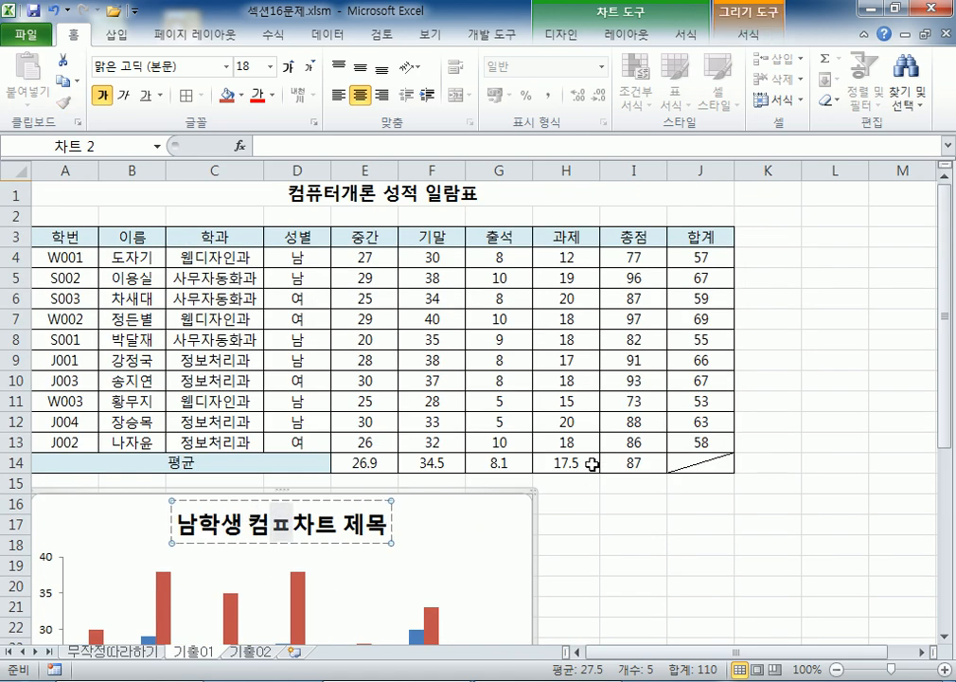
pyautogui.write('개론 성')
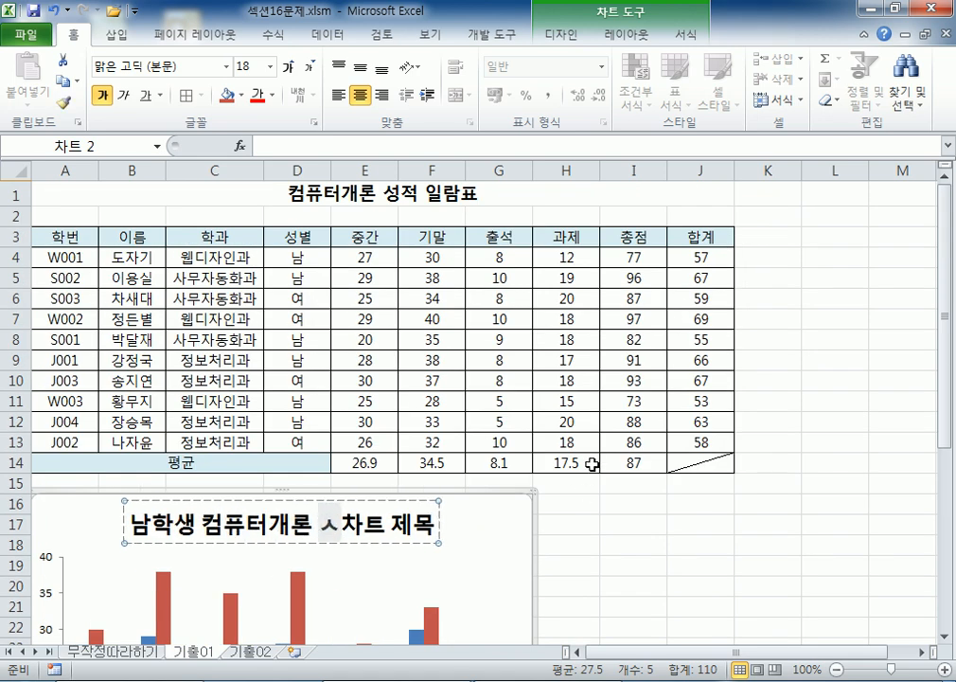
pyautogui.write('적')
pyautogui.press('Delete')
pyautogui.press('Delete')
pyautogui.press('Delete')
pyautogui.press('Delete')
pyautogui.press('Delete')
pyautogui.press('Escape')
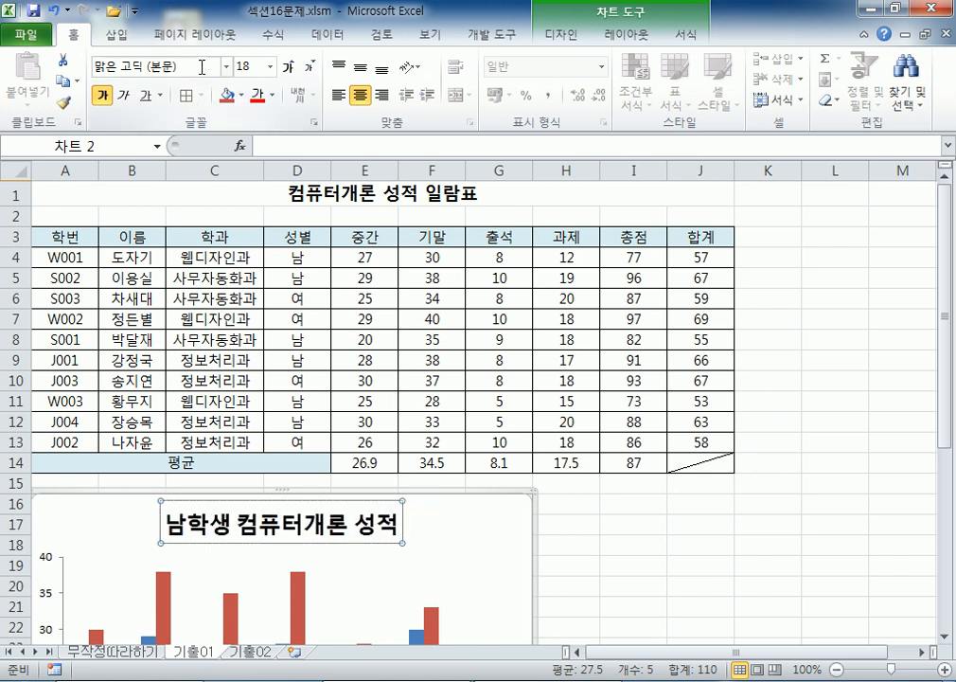
# - Set the chart title's font to 굴림체 and turn off its bold formatting
pyautogui.click(227, 68)
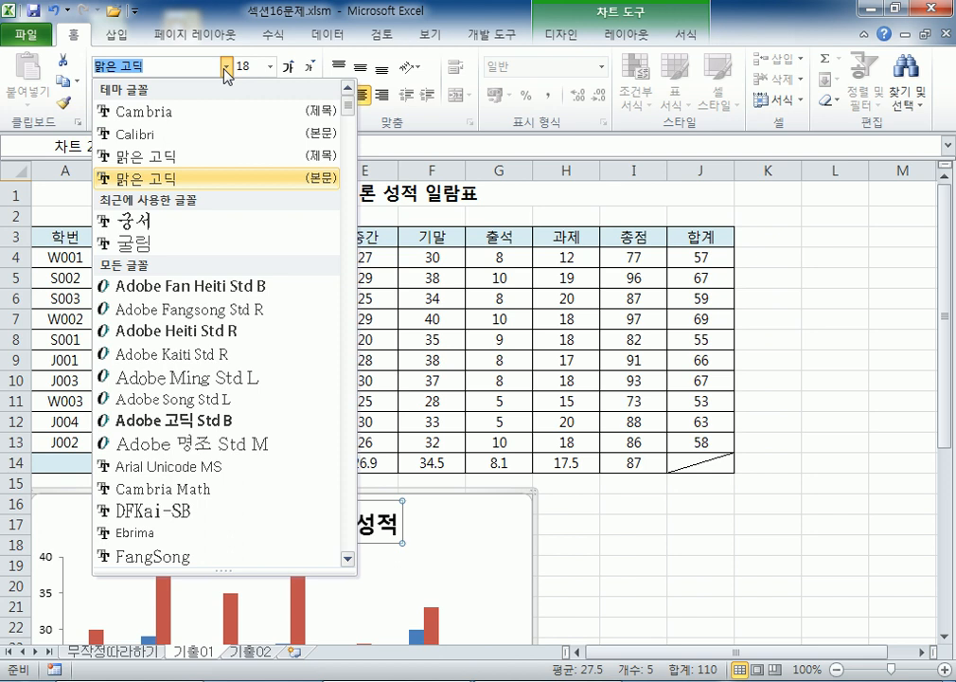
pyautogui.scroll(-20, 231, 312)
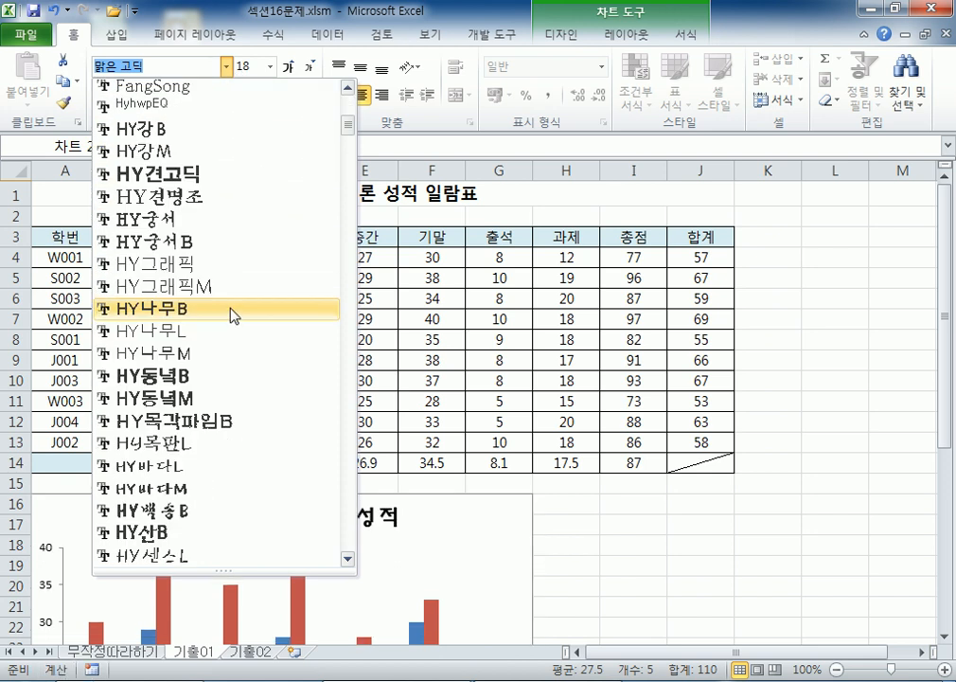
pyautogui.scroll(-7, 227, 305)
pyautogui.scroll(4, 194, 286)
pyautogui.scroll(-10, 185, 288)
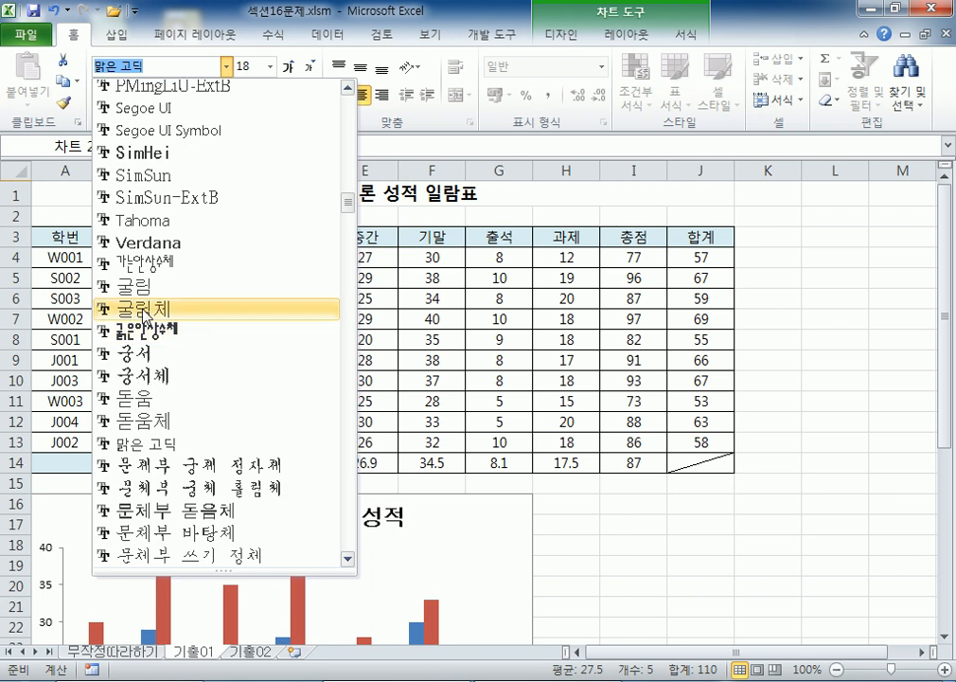
pyautogui.click(142, 307)
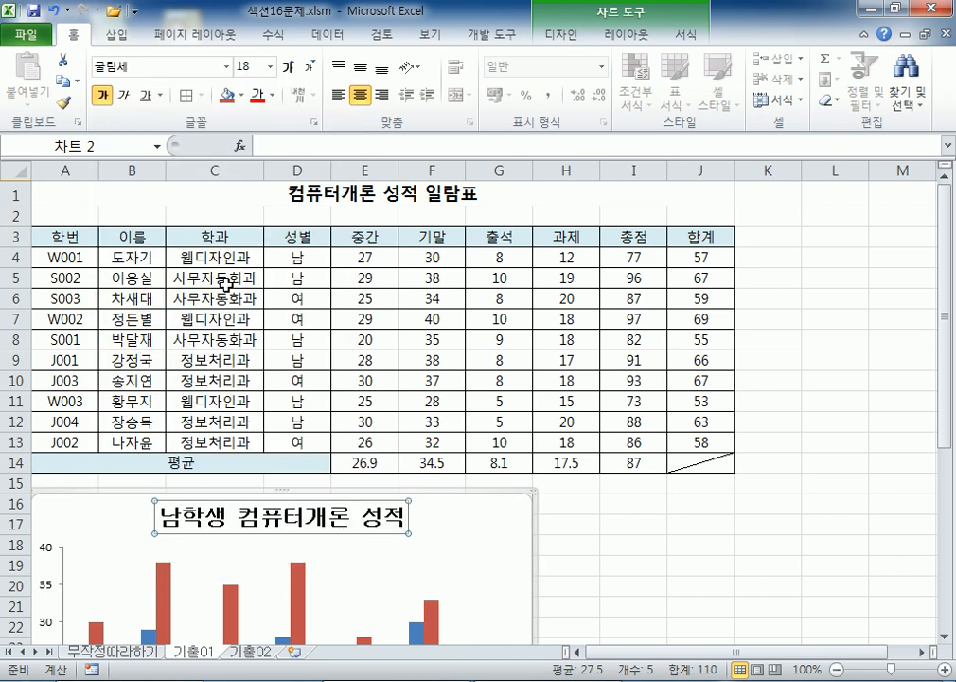
pyautogui.click(102, 95)
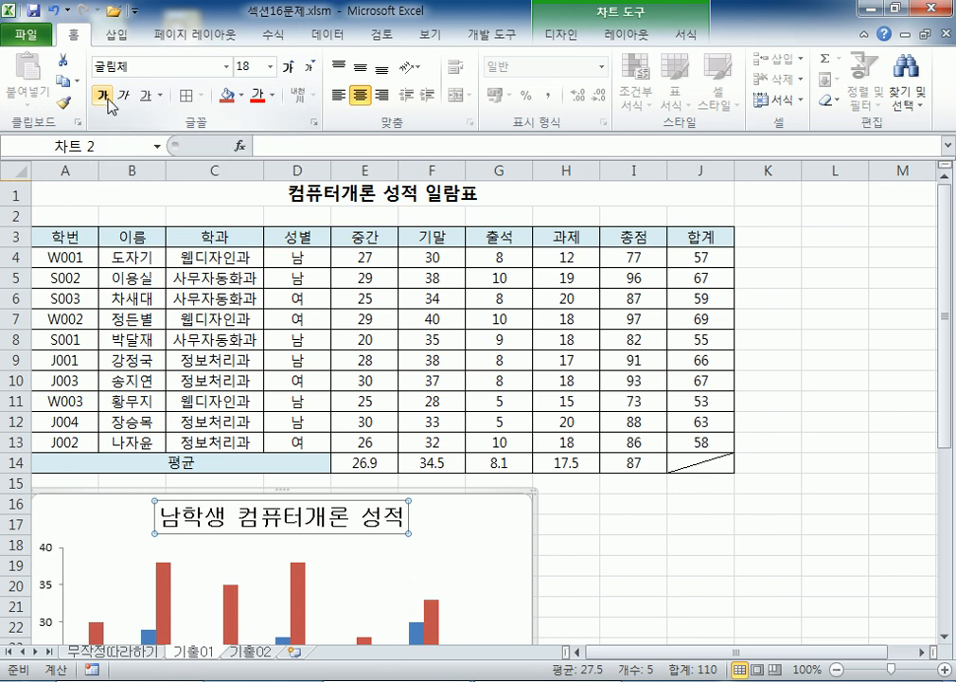
pyautogui.click(124, 96)
pyautogui.click(124, 96)
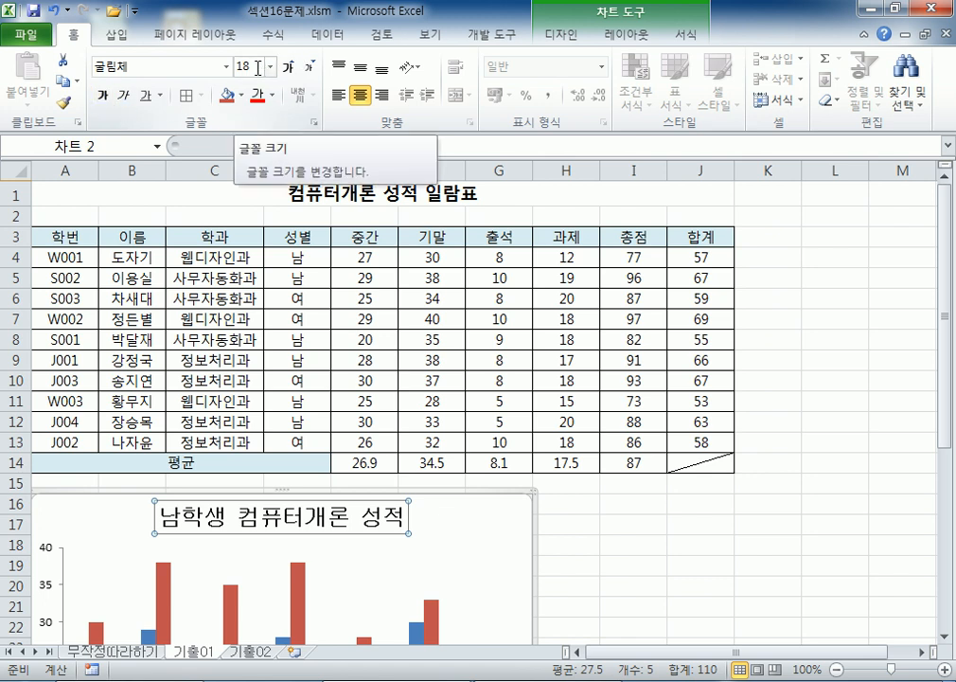
# - Set the chart title's font size to 13 and fill its background with the standard blue (파랑)
pyautogui.write('13')
pyautogui.press('Return')
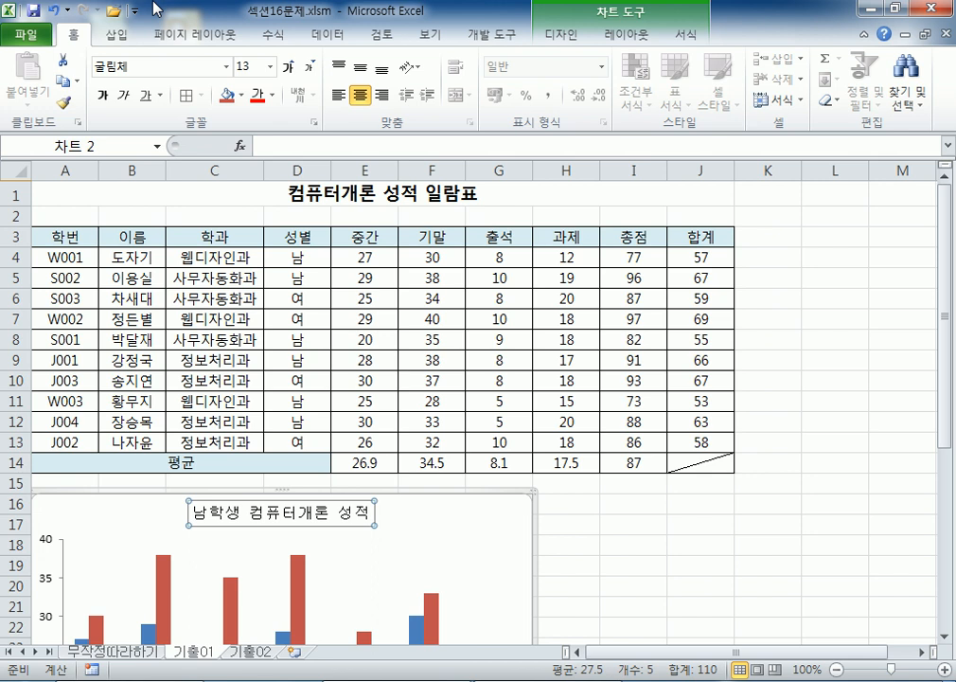
pyautogui.click(242, 97)
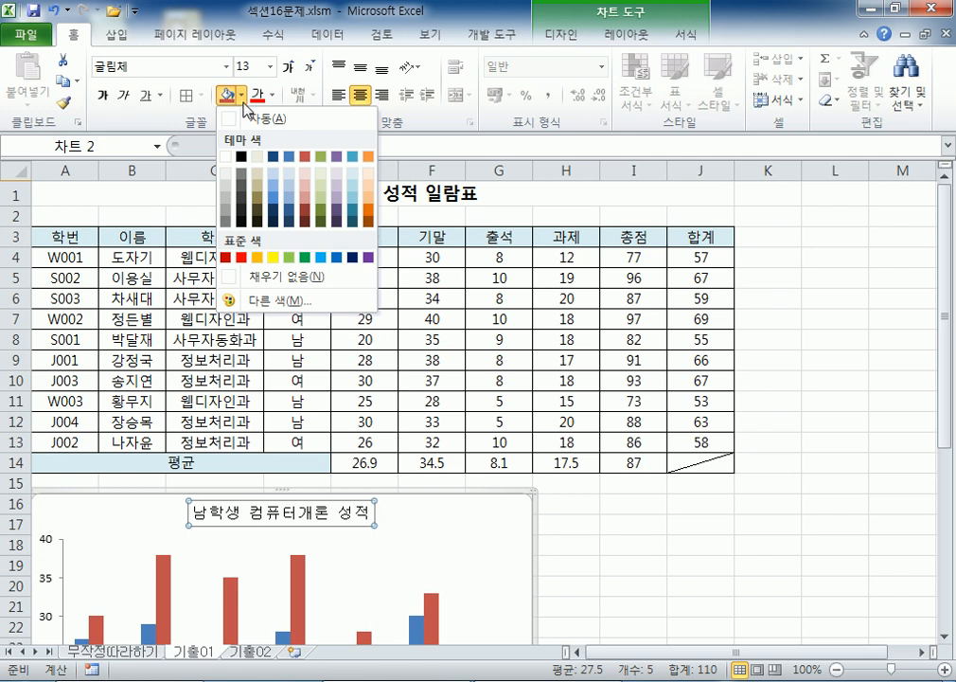
pyautogui.click(337, 256)
# - Open the formatting options of the chart's vertical value axis and try a fixed maximum of 50
pyautogui.scroll(-3, 477, 540)
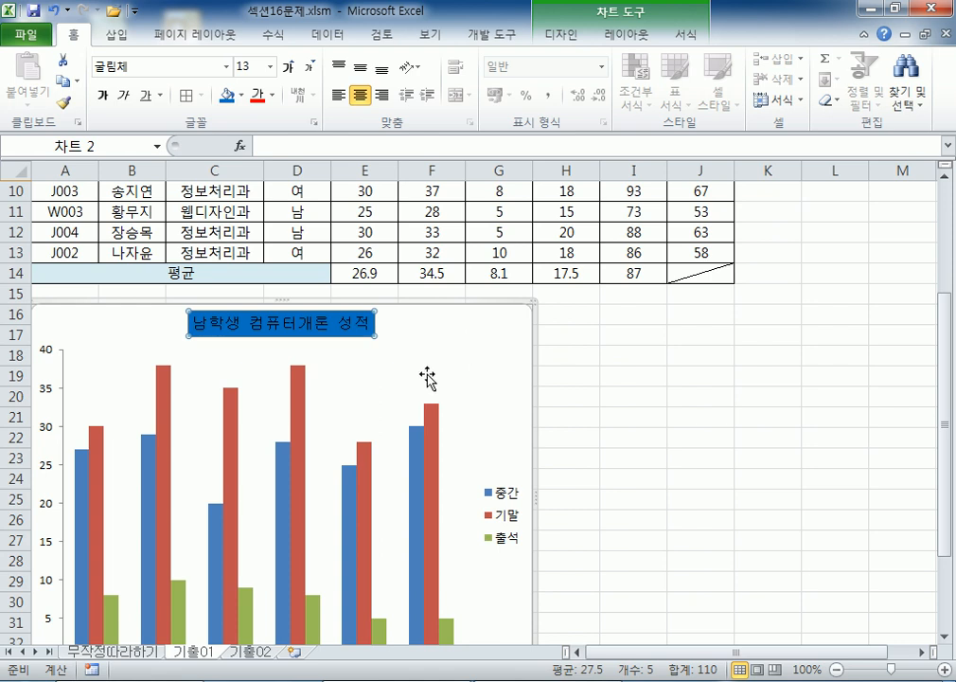
pyautogui.click(47, 405)
pyautogui.scroll(-2, 113, 402)
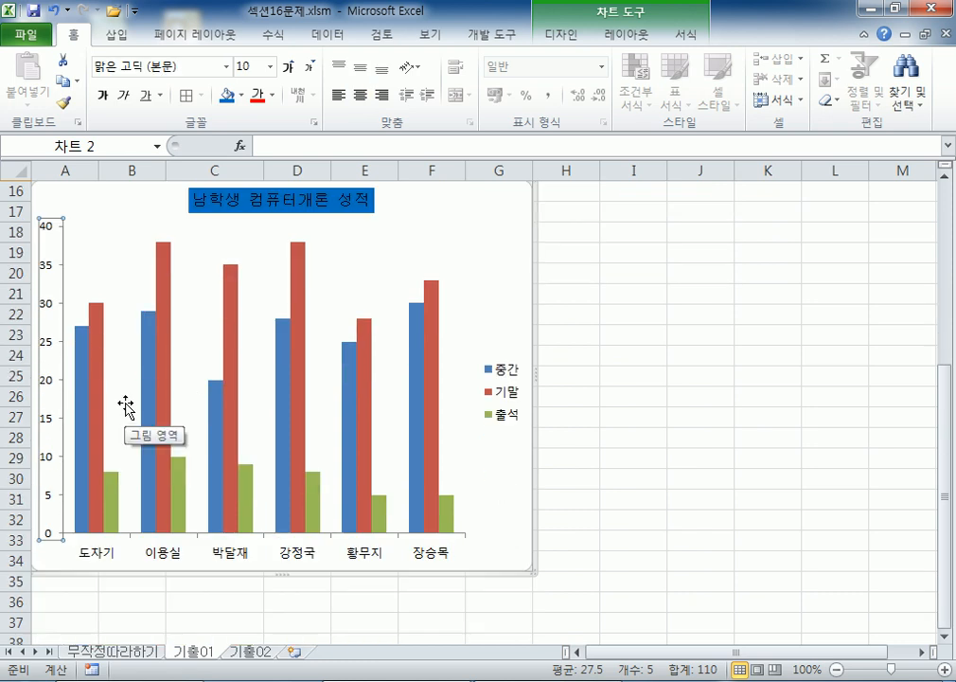
pyautogui.doubleClick(52, 312)
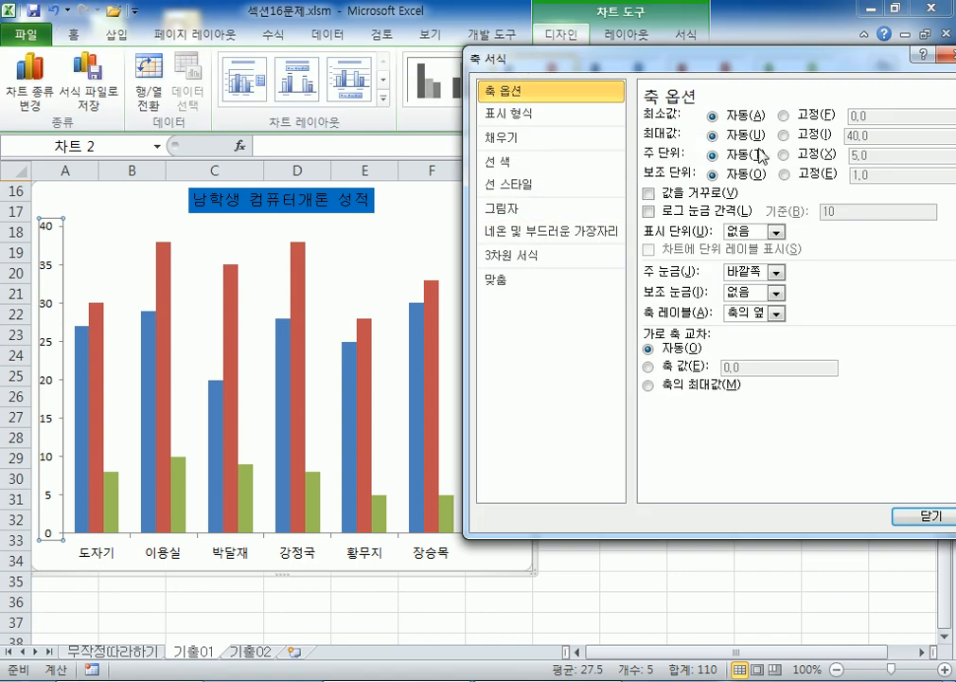
pyautogui.moveTo(767, 63); pyautogui.dragTo(687, 66)
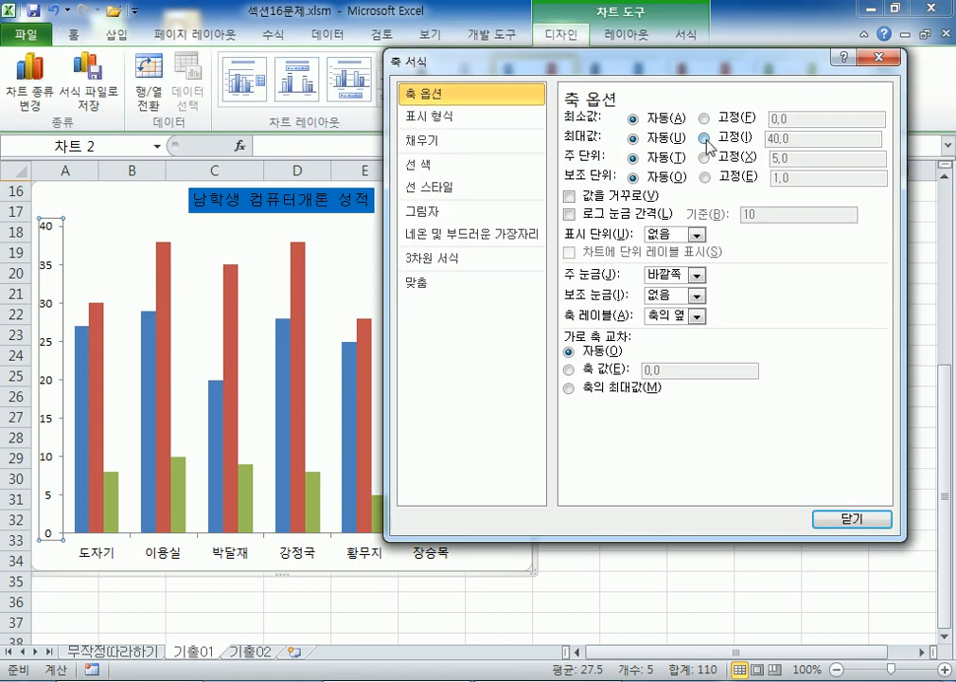
pyautogui.click(705, 137)
pyautogui.click(774, 138)
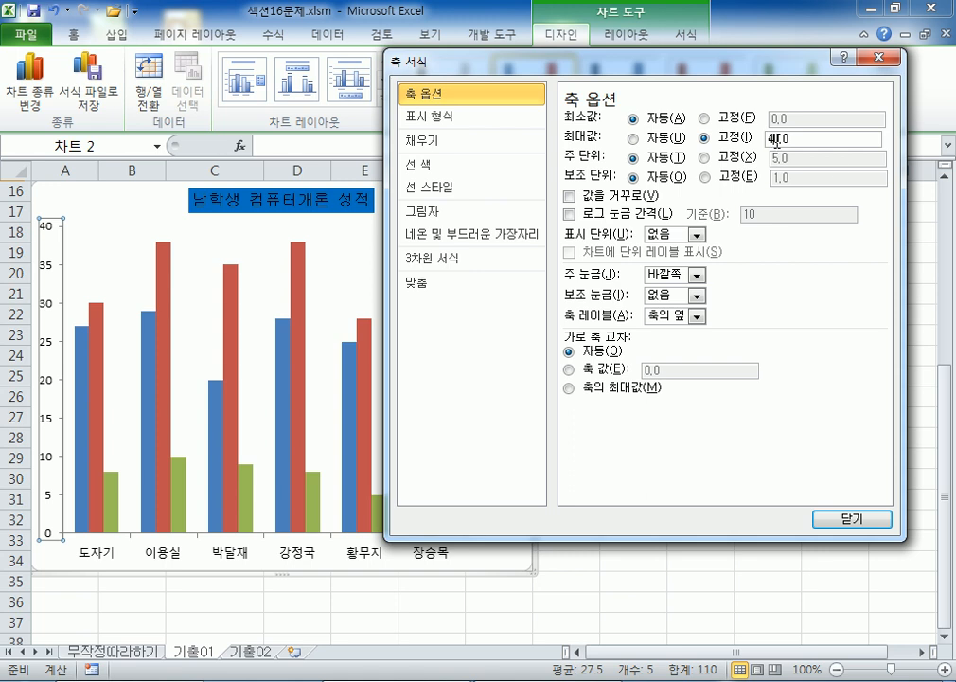
pyautogui.press('BackSpace')
pyautogui.write('5')
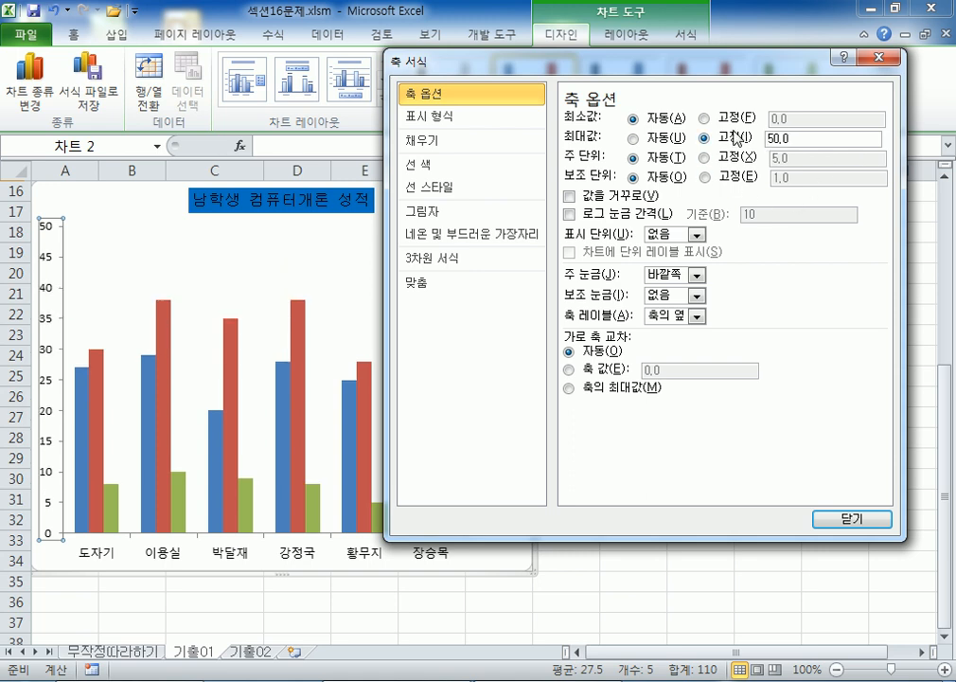
pyautogui.moveTo(499, 81); pyautogui.dragTo(570, 98)
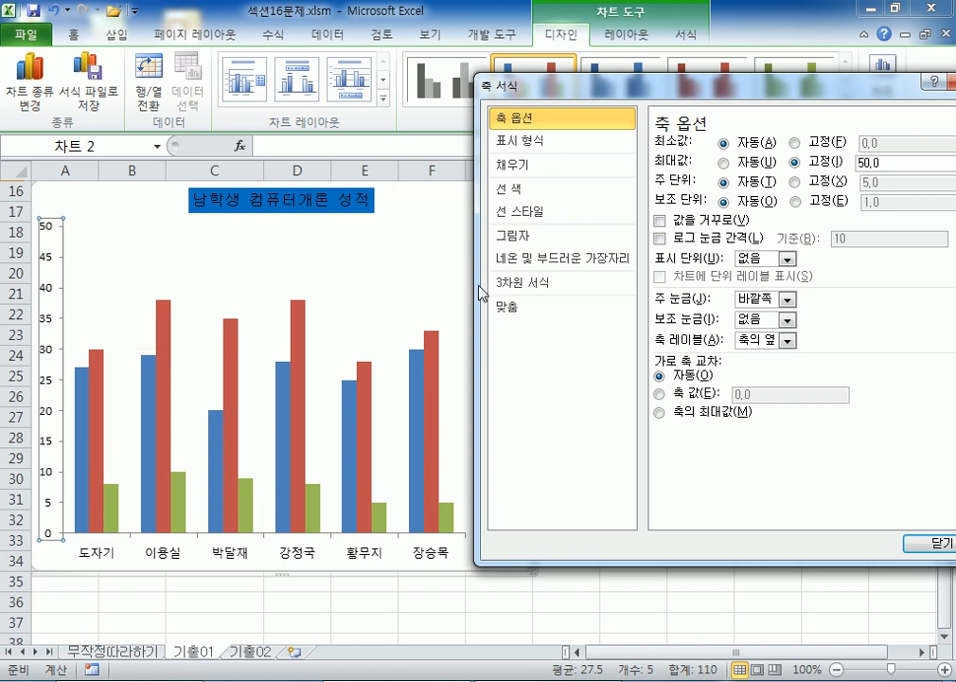
pyautogui.moveTo(769, 92); pyautogui.dragTo(674, 107)
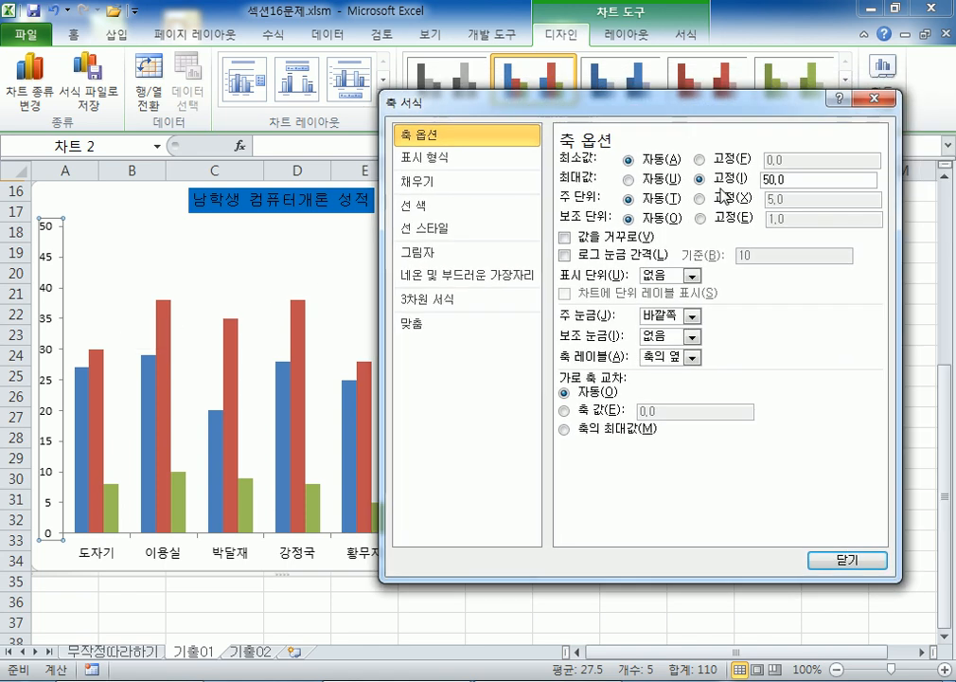
# - Return the vertical value axis's maximum to automatic
pyautogui.click(628, 179)
pyautogui.moveTo(505, 111); pyautogui.dragTo(746, 190)
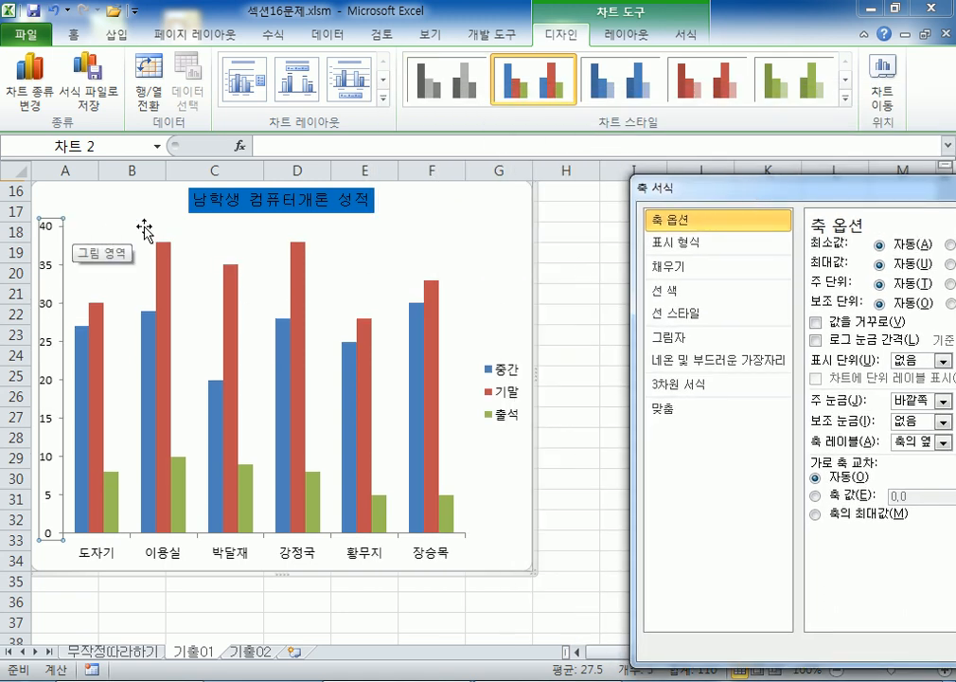
pyautogui.click(487, 238)
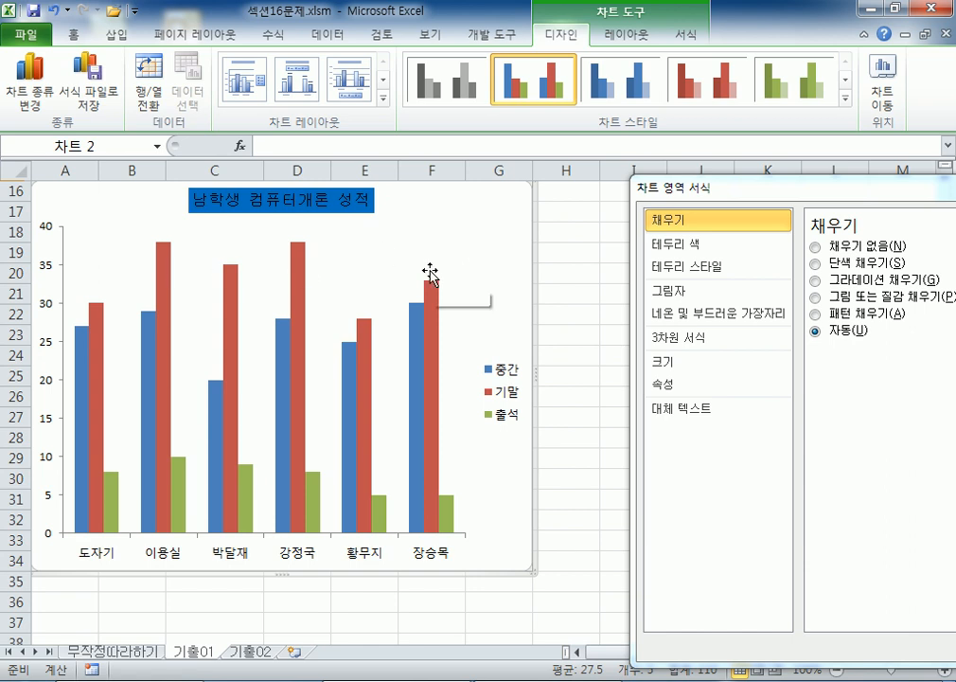
# - Fix the maximum of the chart's vertical value axis at 50 and close the axis formatting options
pyautogui.click(46, 227)
pyautogui.moveTo(849, 194); pyautogui.dragTo(663, 148)
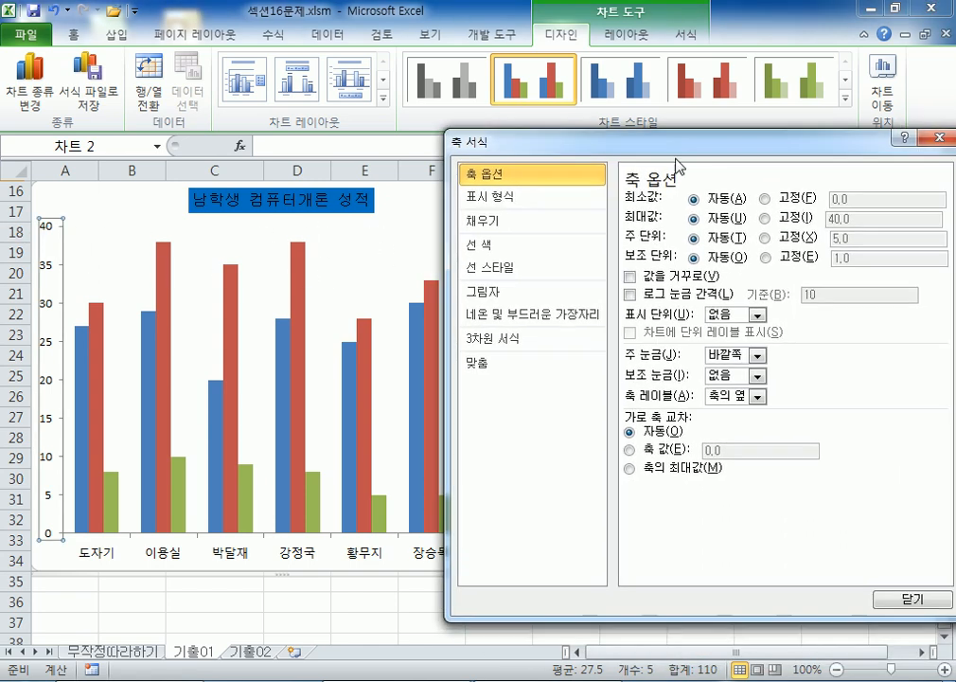
pyautogui.click(764, 219)
pyautogui.click(834, 221)
pyautogui.press('BackSpace')
pyautogui.write('5')
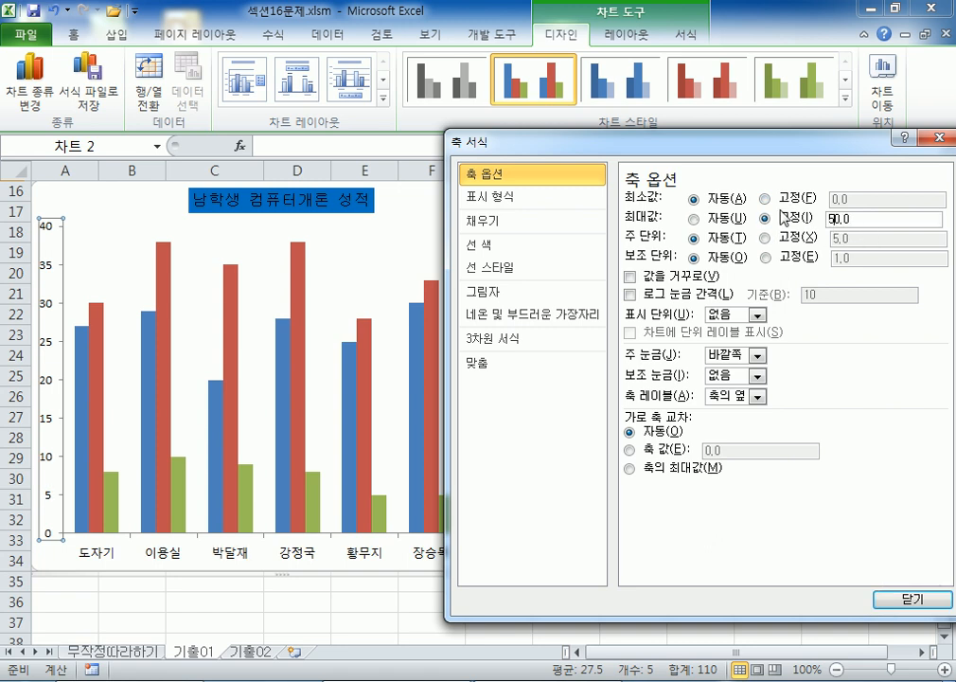
pyautogui.click(620, 174)
pyautogui.moveTo(566, 154); pyautogui.dragTo(722, 214)
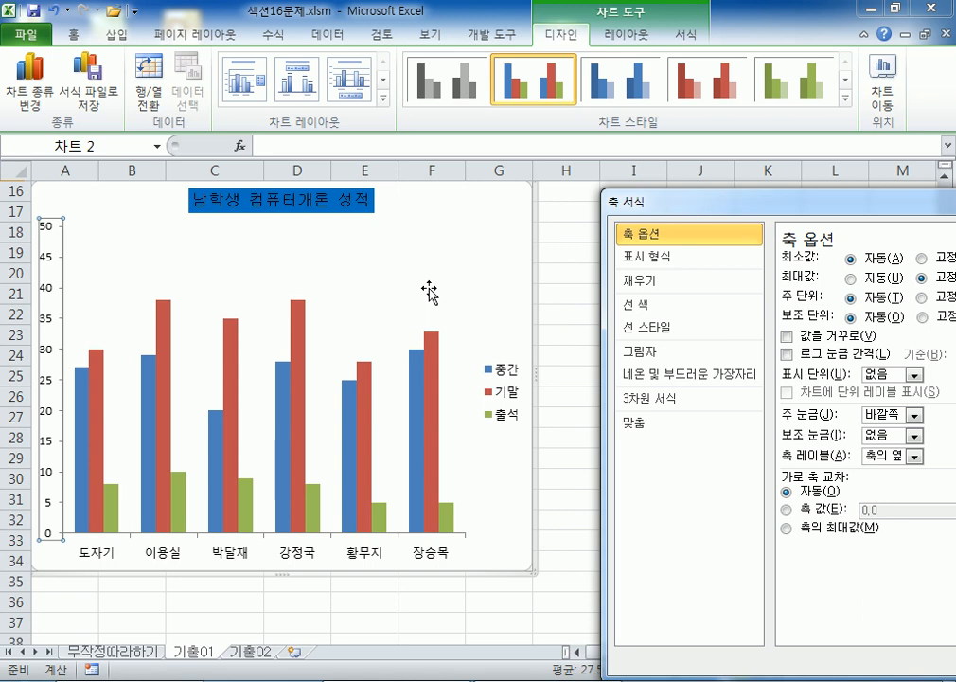
pyautogui.moveTo(828, 212); pyautogui.dragTo(779, 212)
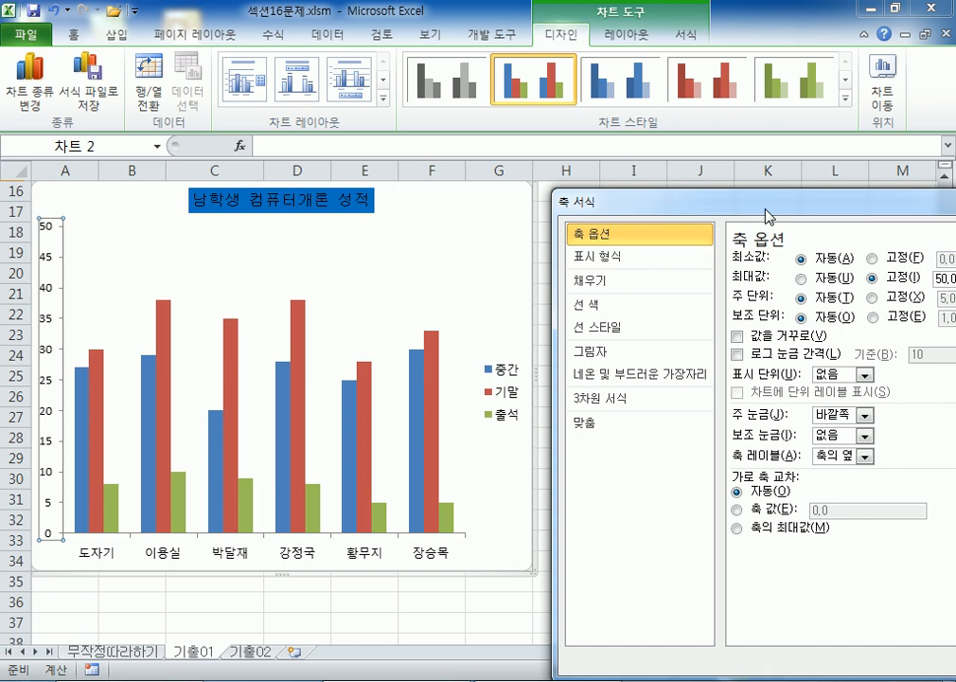
pyautogui.moveTo(737, 211); pyautogui.dragTo(658, 128)
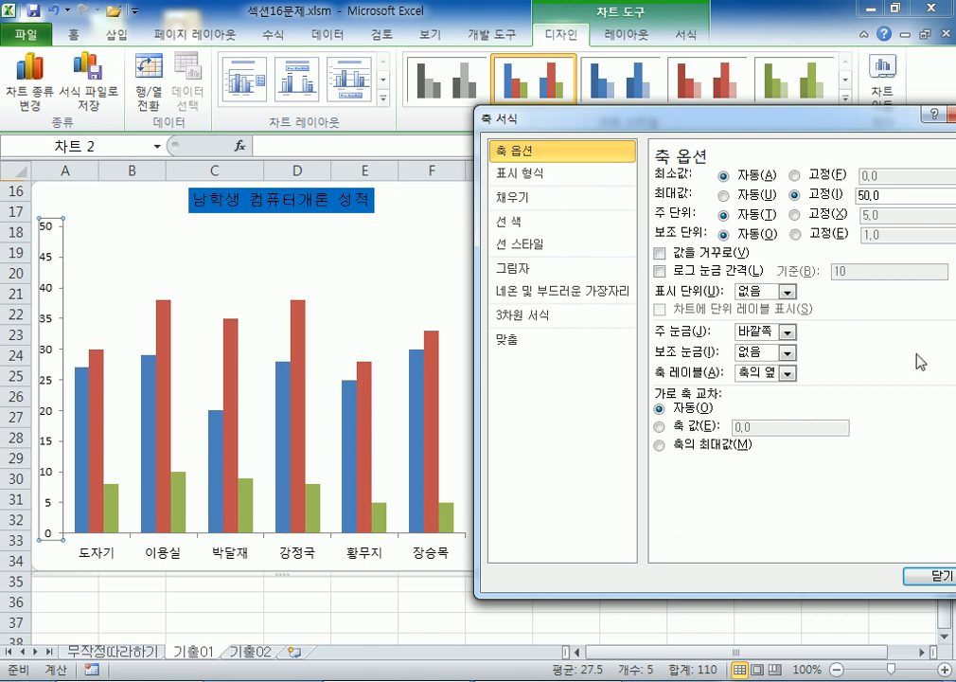
pyautogui.click(924, 575)
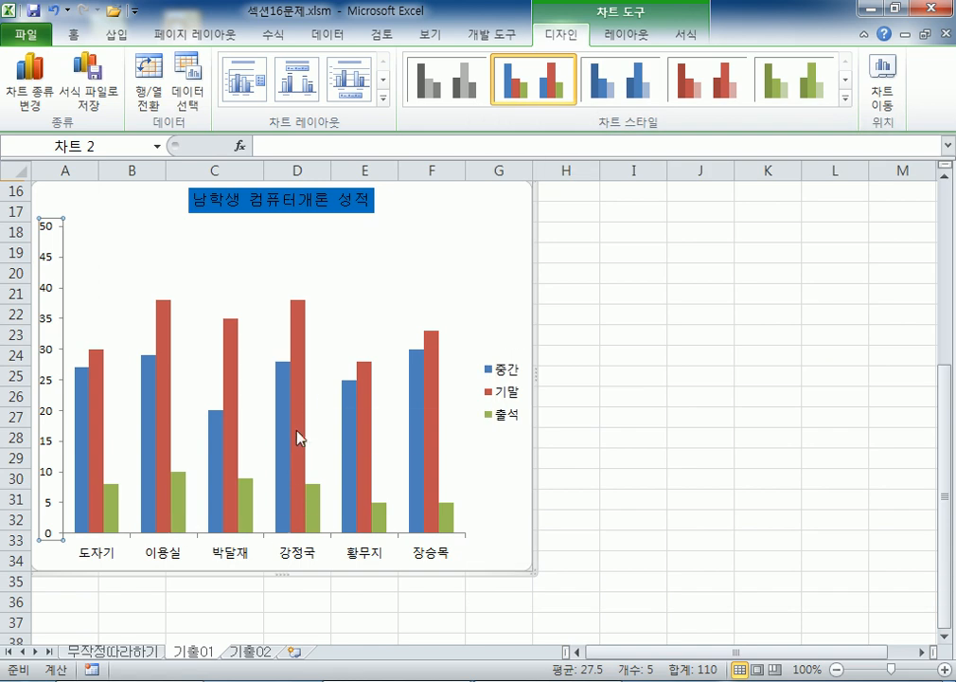
# - Try adding data labels at 안쪽 끝에 to the whole 기말 series, and undo them
pyautogui.click(301, 339)
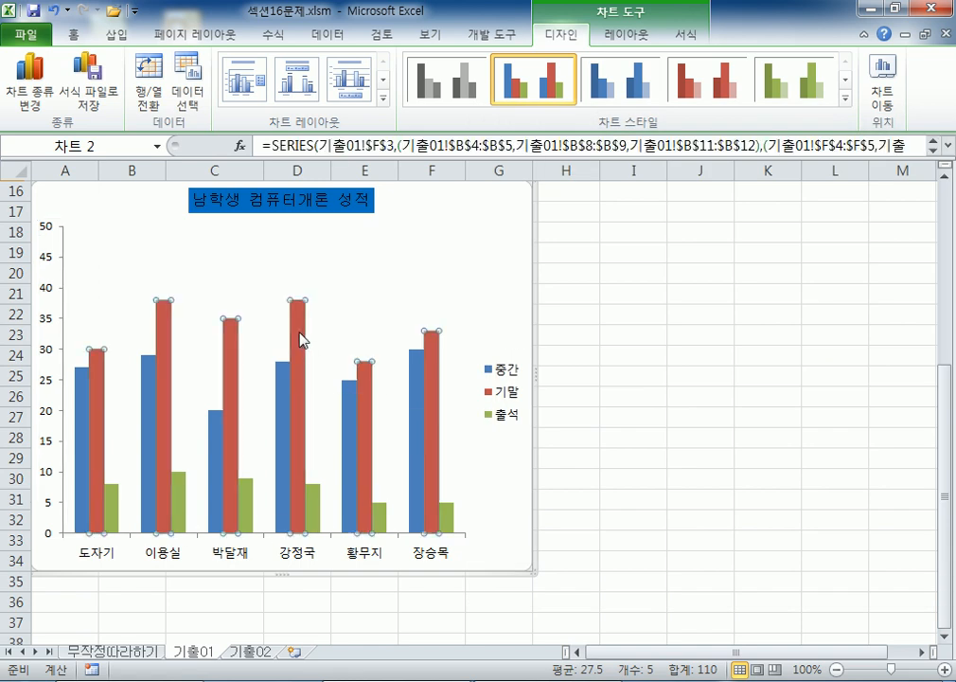
pyautogui.click(422, 290)
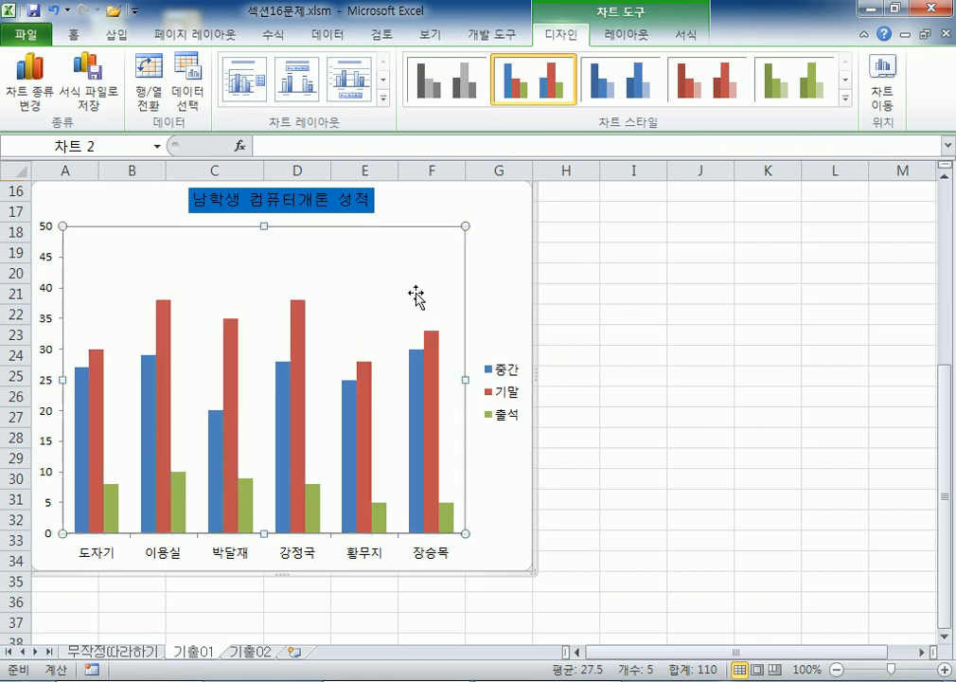
pyautogui.click(302, 349)
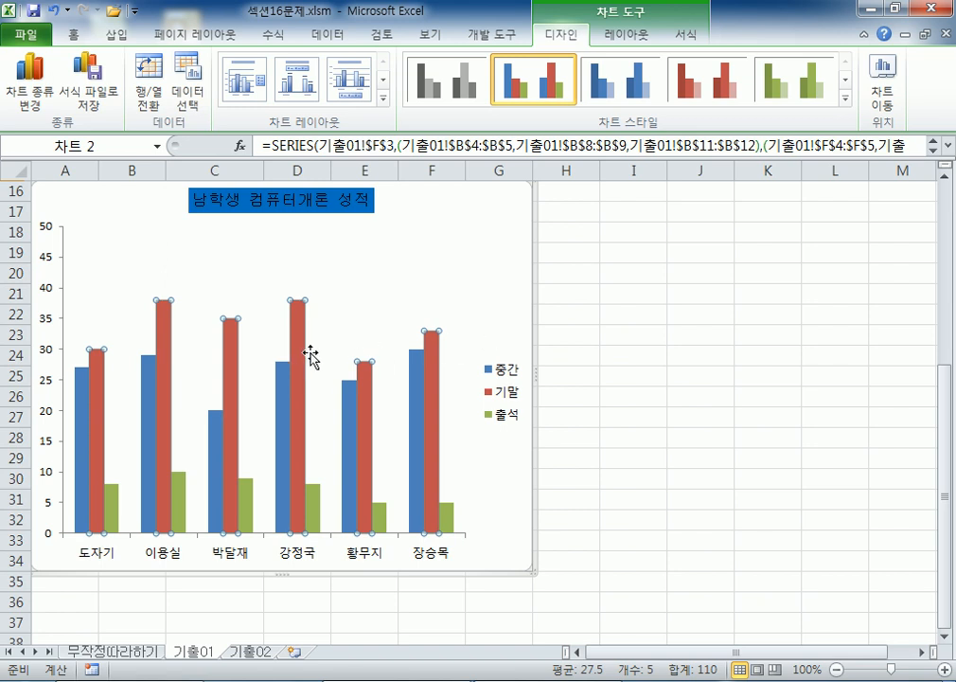
pyautogui.click(627, 38)
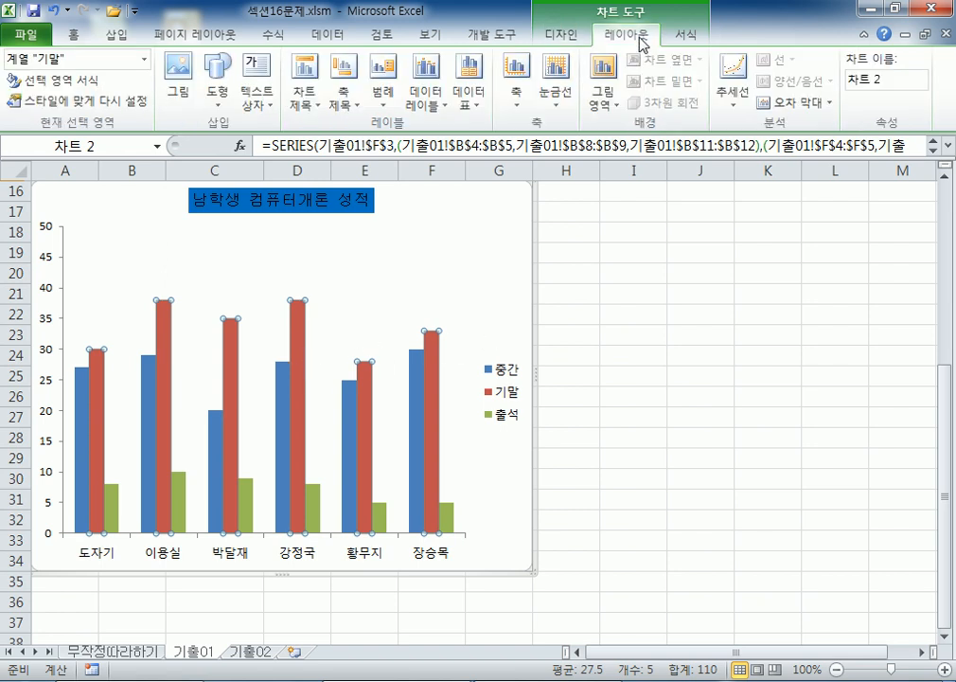
pyautogui.click(423, 112)
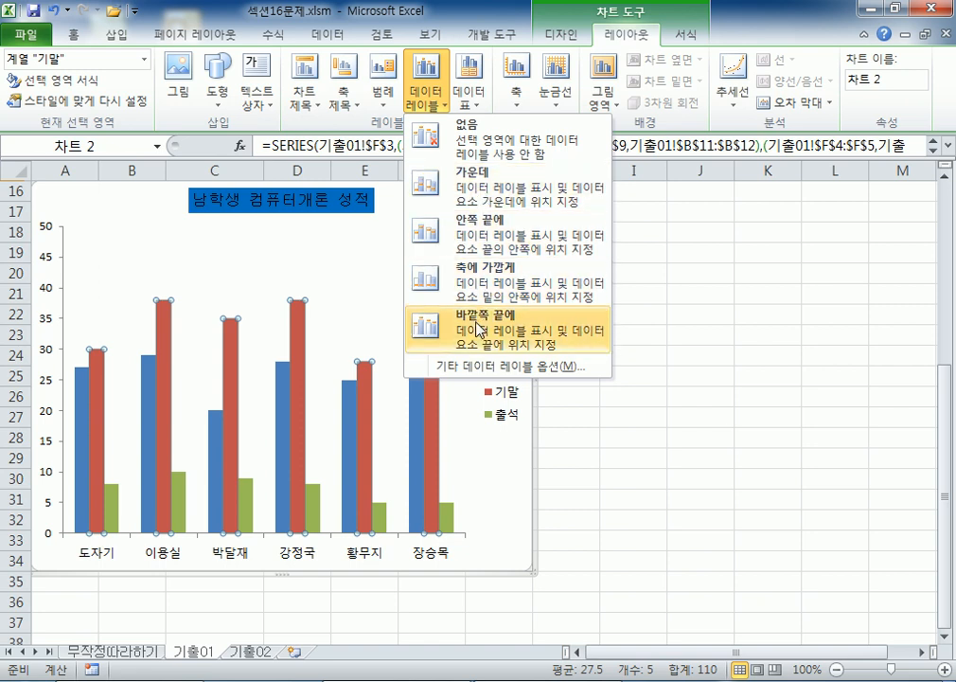
pyautogui.click(483, 240)
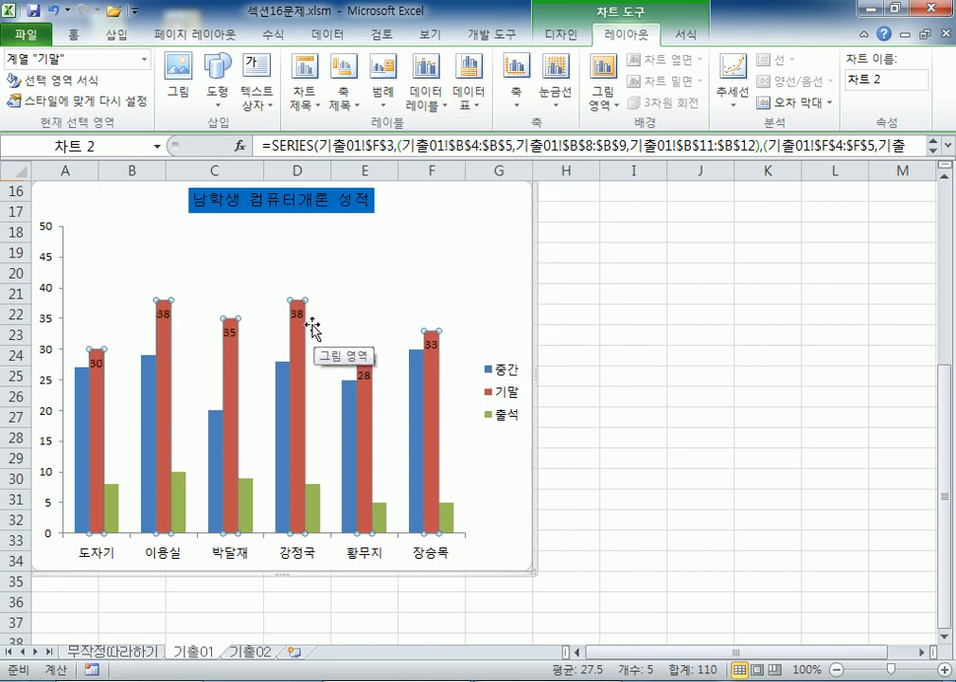
pyautogui.hotkey('ctrl', 'z')
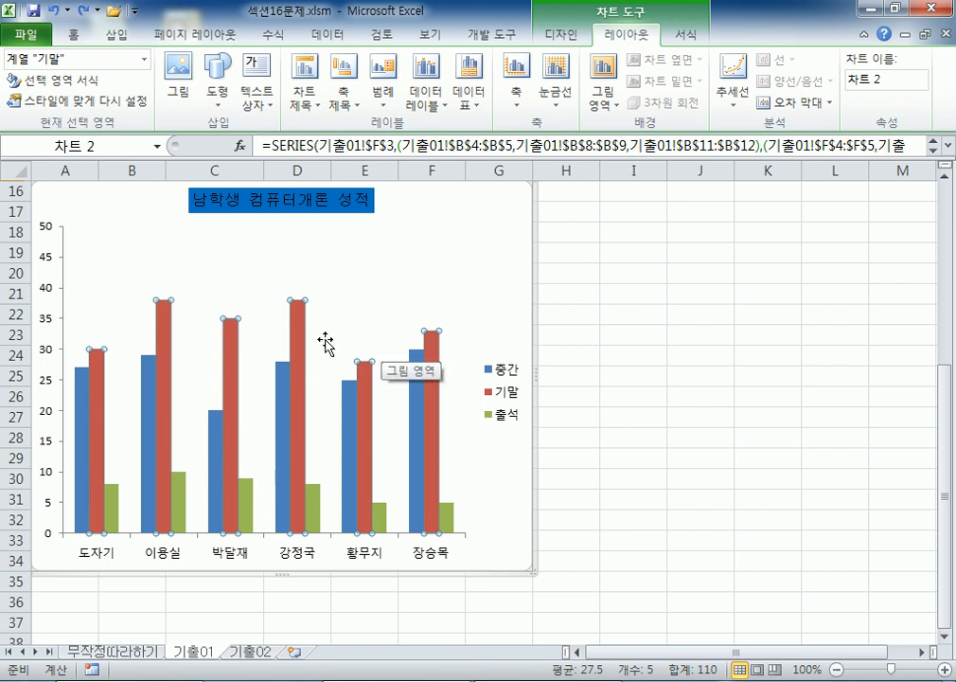
# - Add a data label at 안쪽 끝에 to only the fourth student's column in the 기말 series
pyautogui.click(296, 322)
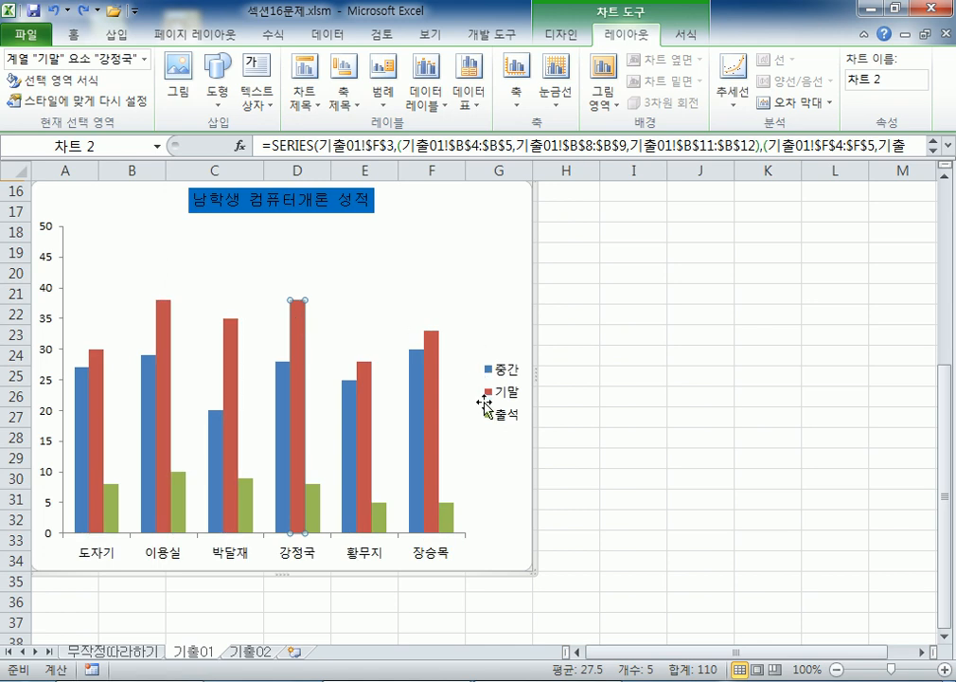
pyautogui.click(445, 289)
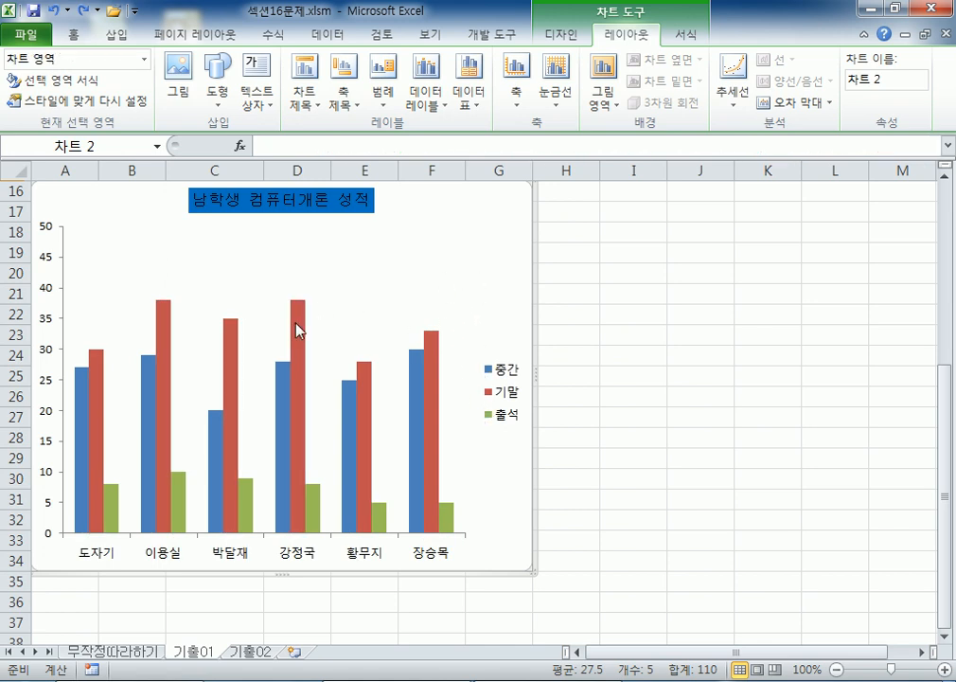
pyautogui.click(300, 329)
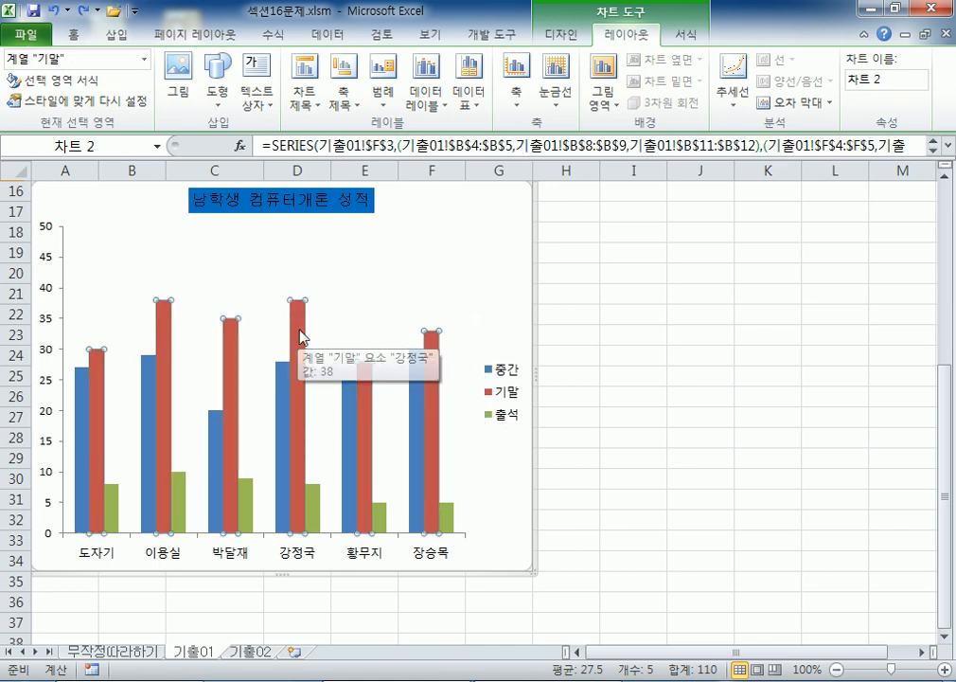
pyautogui.click(298, 369)
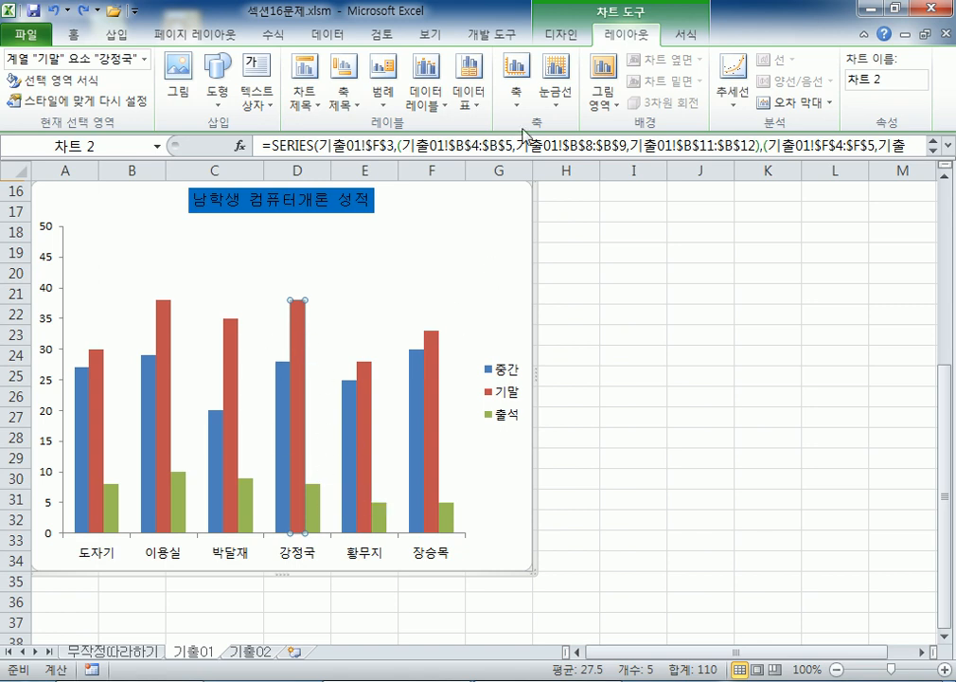
pyautogui.click(435, 104)
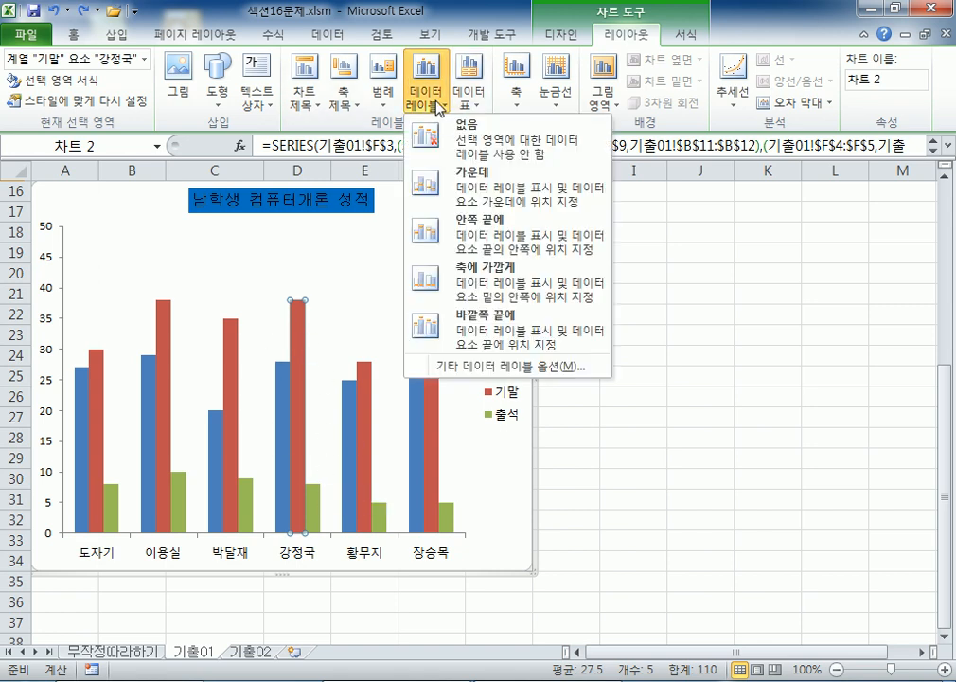
pyautogui.click(482, 231)
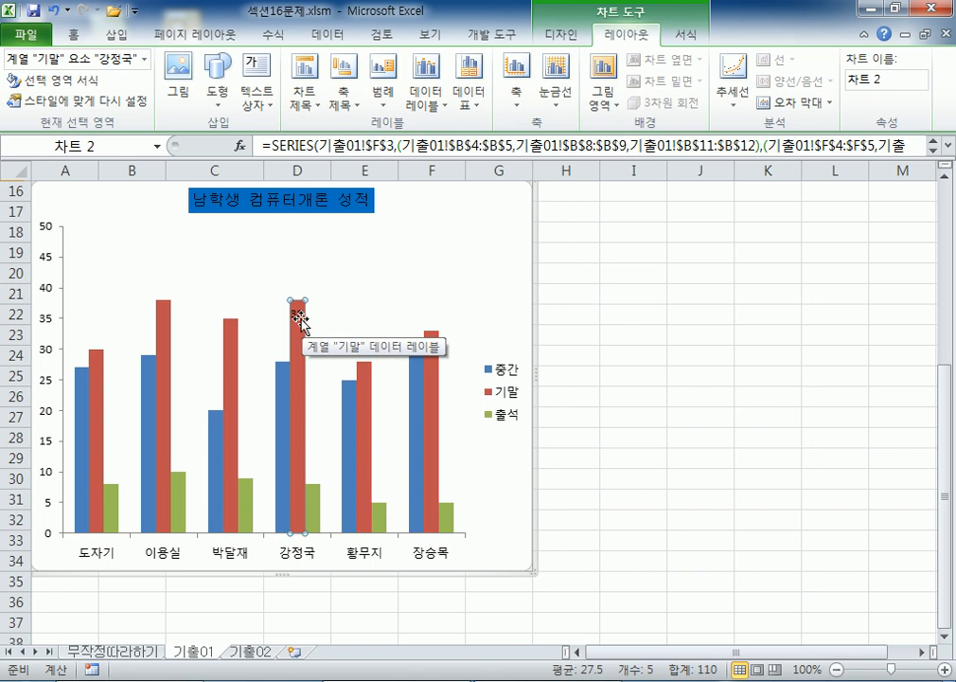
# - View the formatting options of the whole 기말 data label set, close them, and reselect the label set
pyautogui.doubleClick(299, 316)
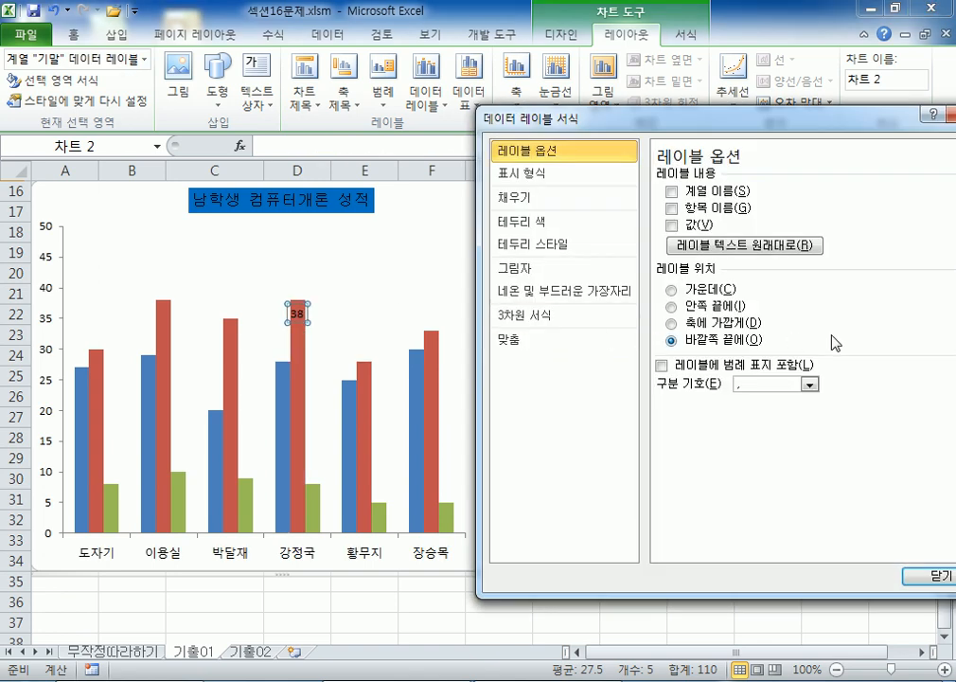
pyautogui.click(918, 577)
pyautogui.click(367, 311)
pyautogui.click(297, 314)
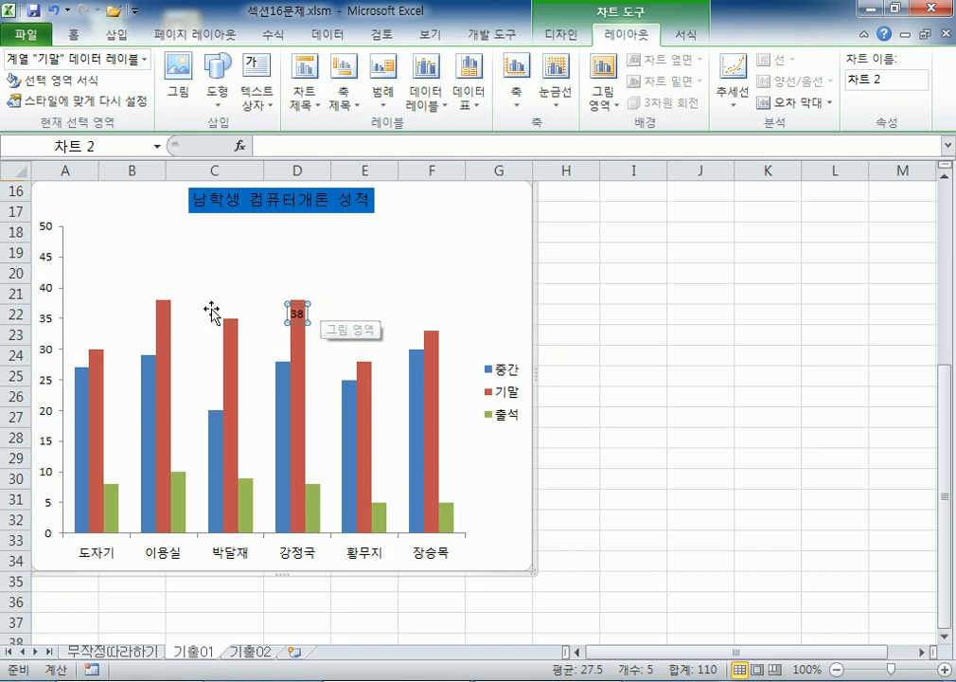
pyautogui.moveTo(94, 393)
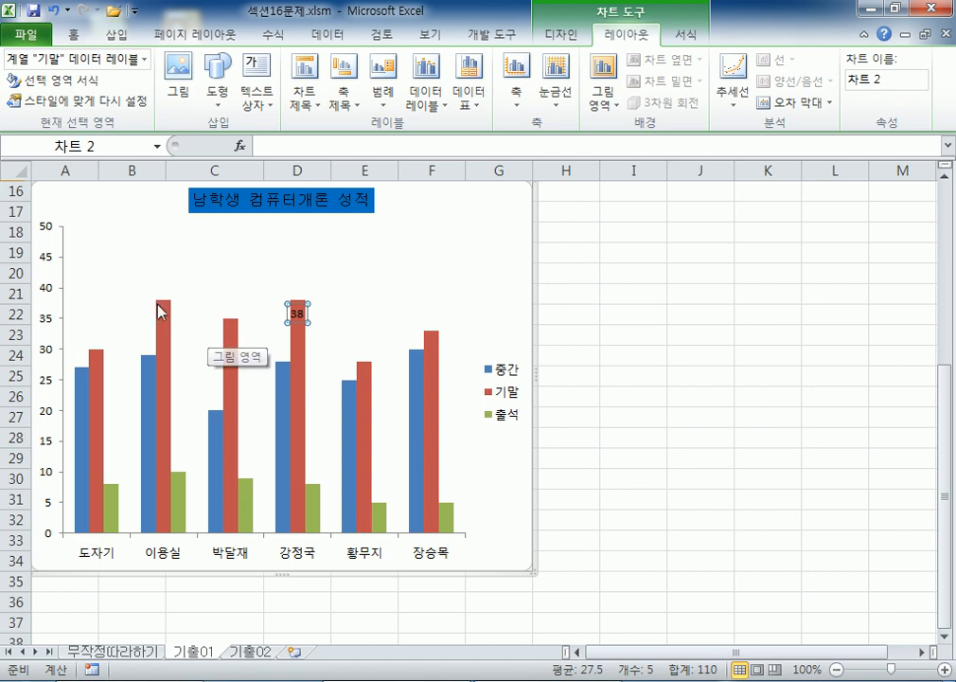
pyautogui.moveTo(161, 318)
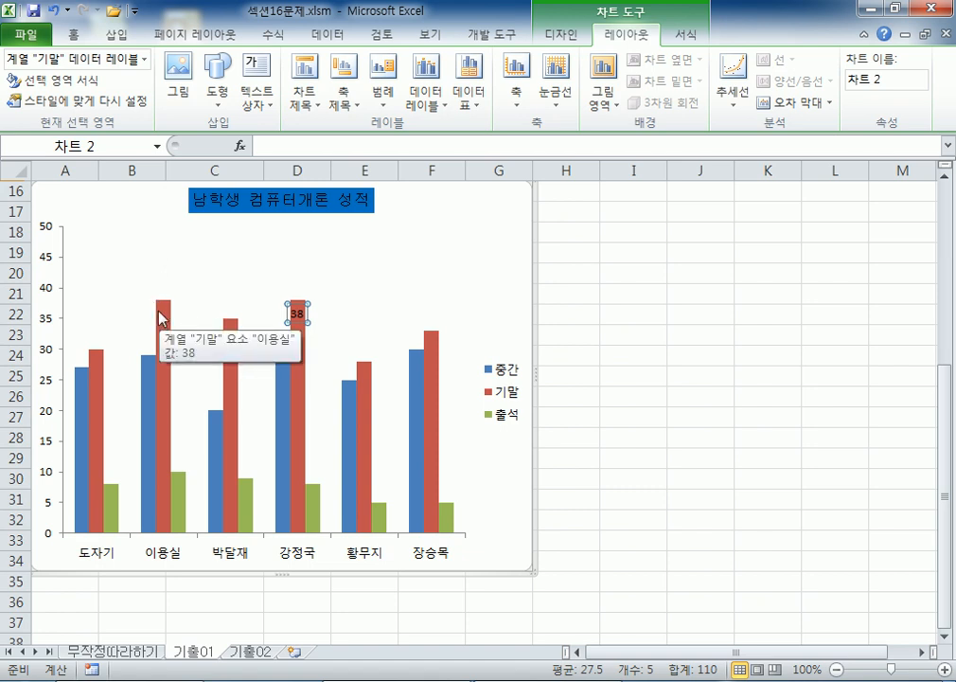
# - Select only the fourth student's 기말 data label and open its formatting options
pyautogui.click(320, 310)
pyautogui.click(298, 312)
pyautogui.click(303, 315)
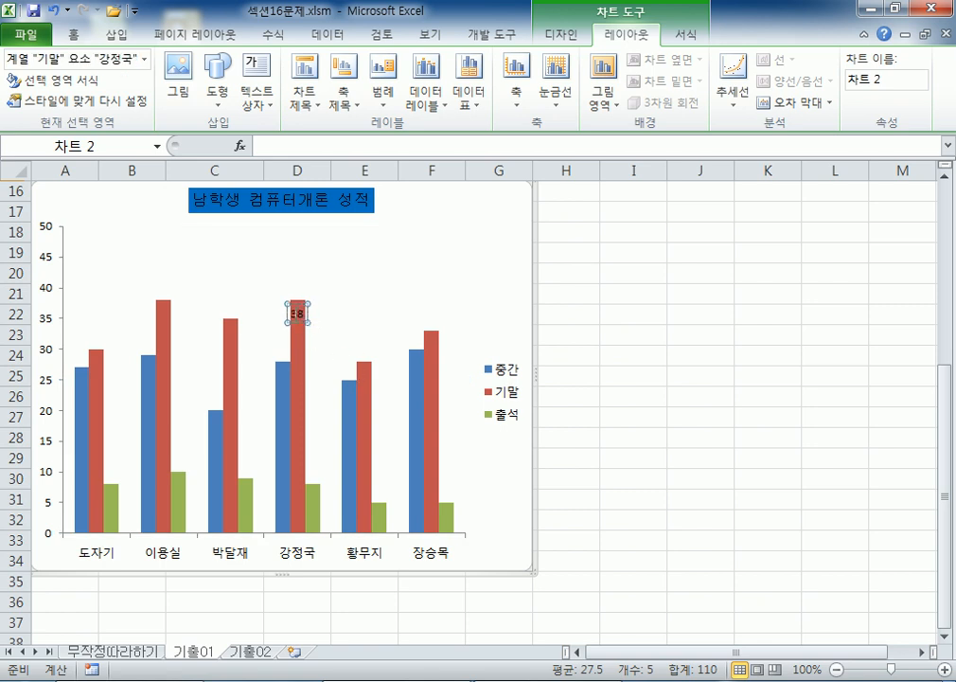
pyautogui.click(310, 310)
pyautogui.click(298, 312)
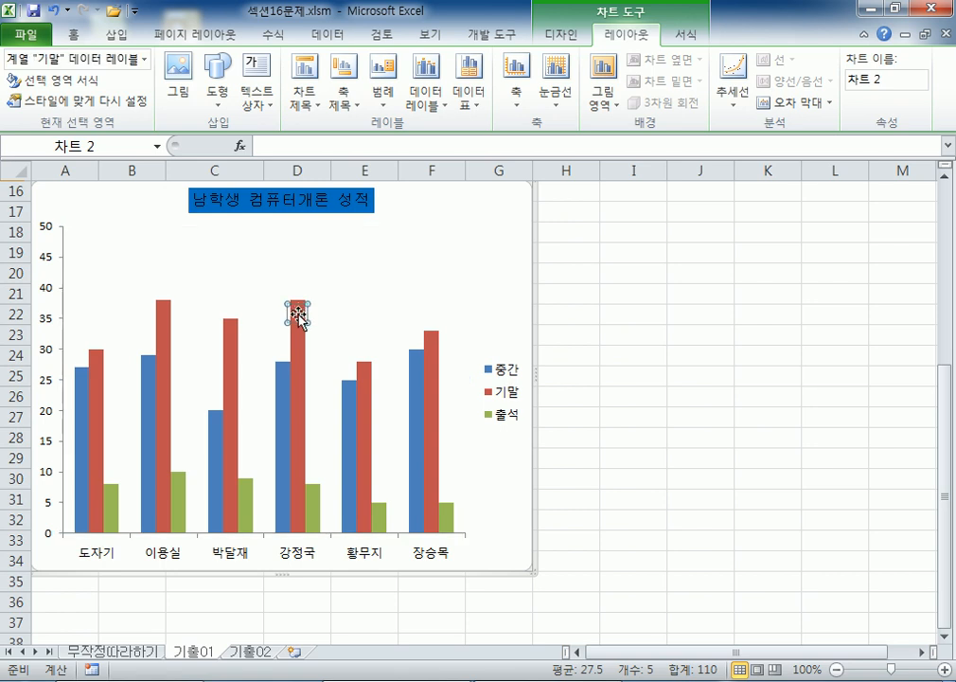
pyautogui.click(296, 314)
pyautogui.doubleClick(297, 314)
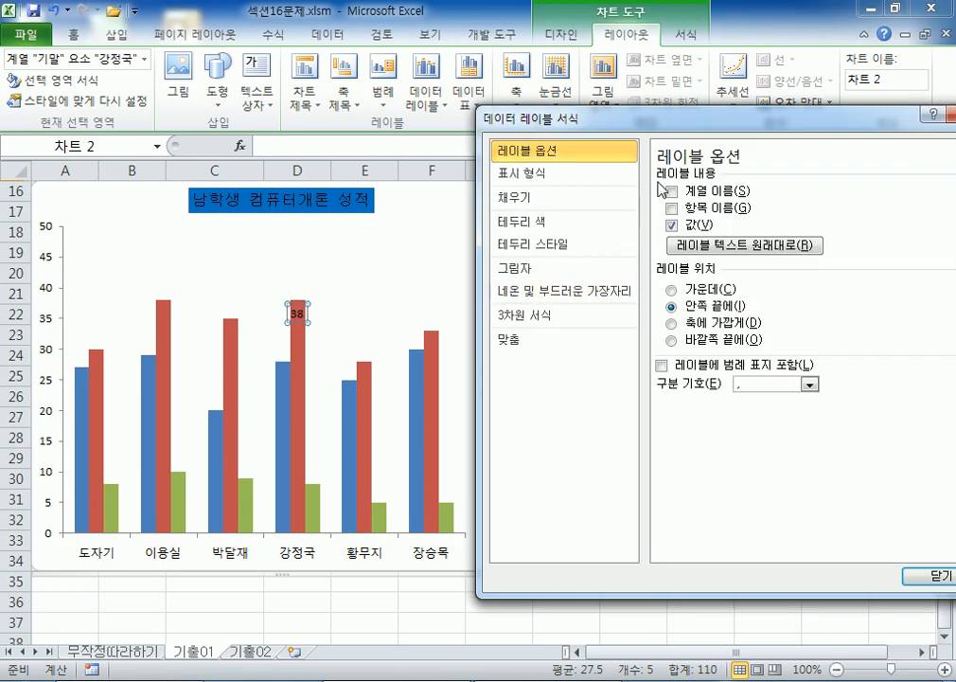
# - Compare the label options of the whole 기말 label set with those of the fourth student's single label
pyautogui.click(312, 333)
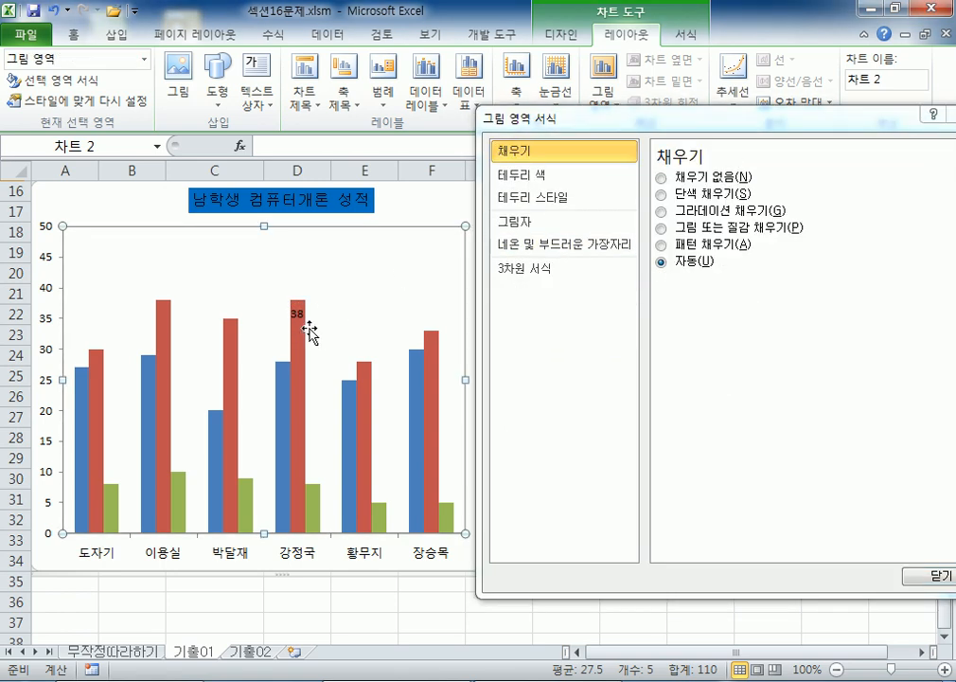
pyautogui.click(299, 313)
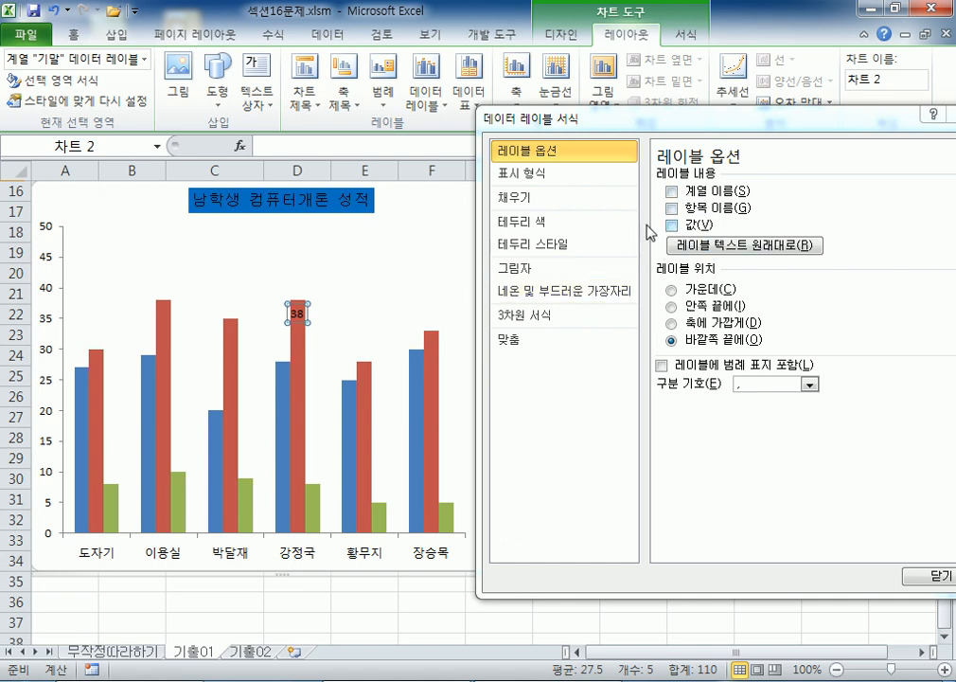
pyautogui.click(297, 313)
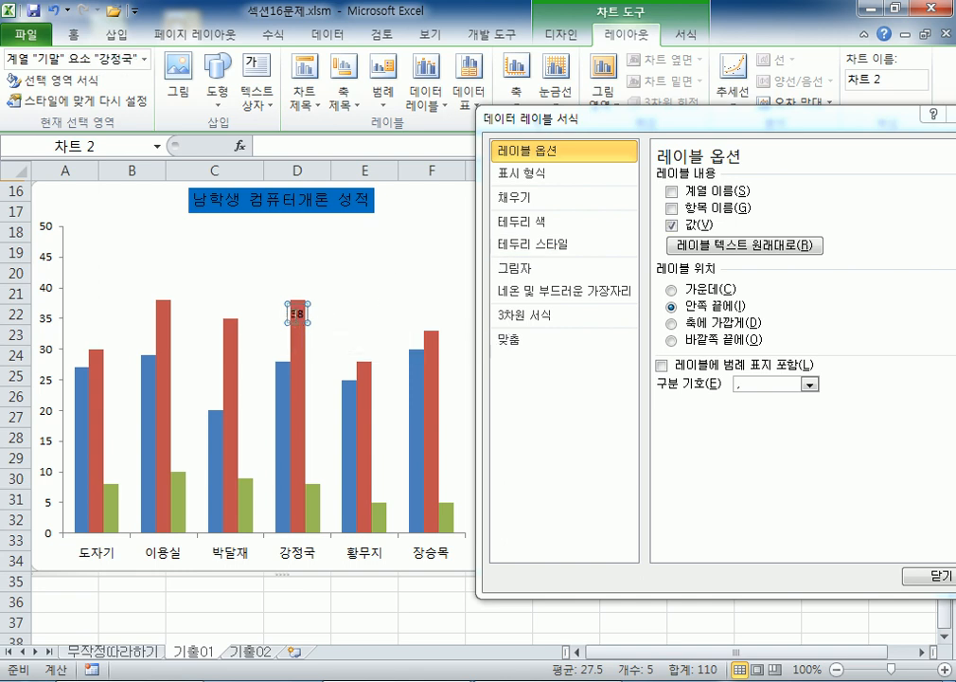
# - Try showing 항목 이름 on the whole 기말 data label set, and turn it off again
pyautogui.click(384, 274)
pyautogui.click(299, 314)
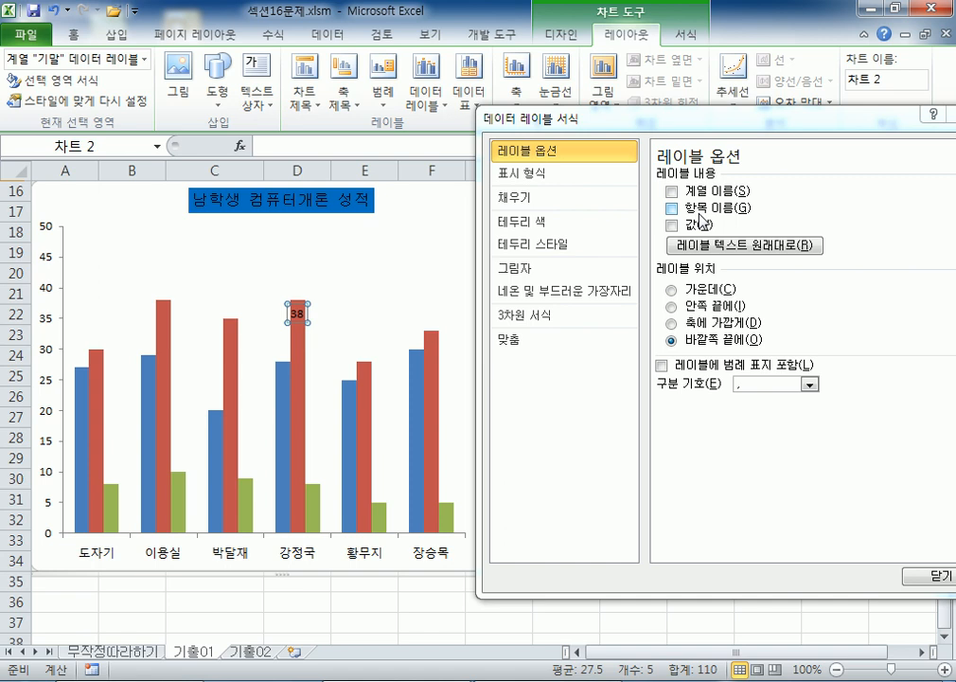
pyautogui.click(698, 209)
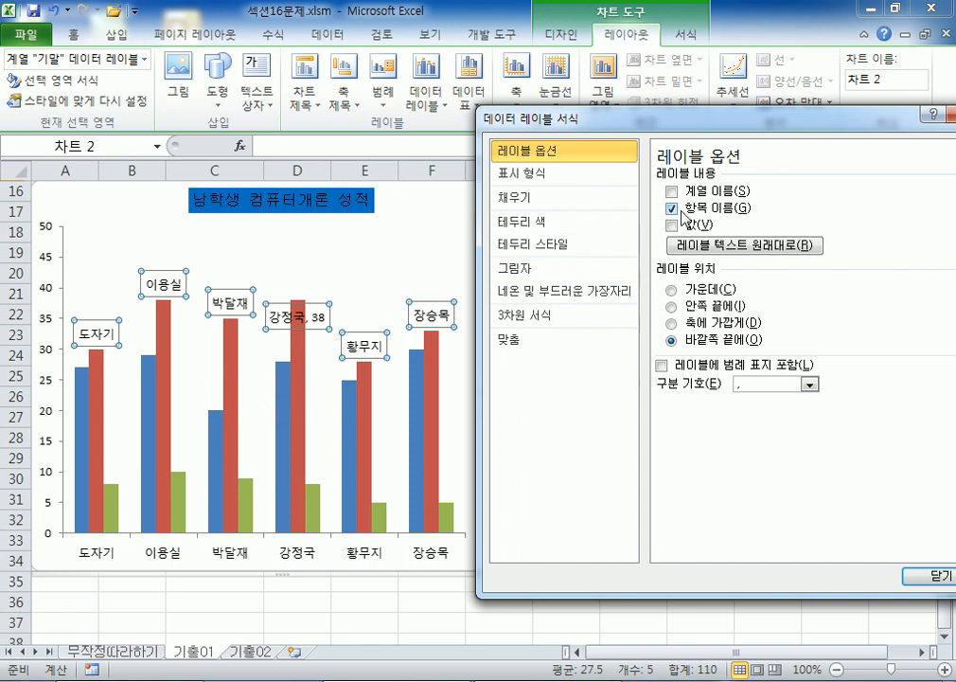
pyautogui.click(673, 208)
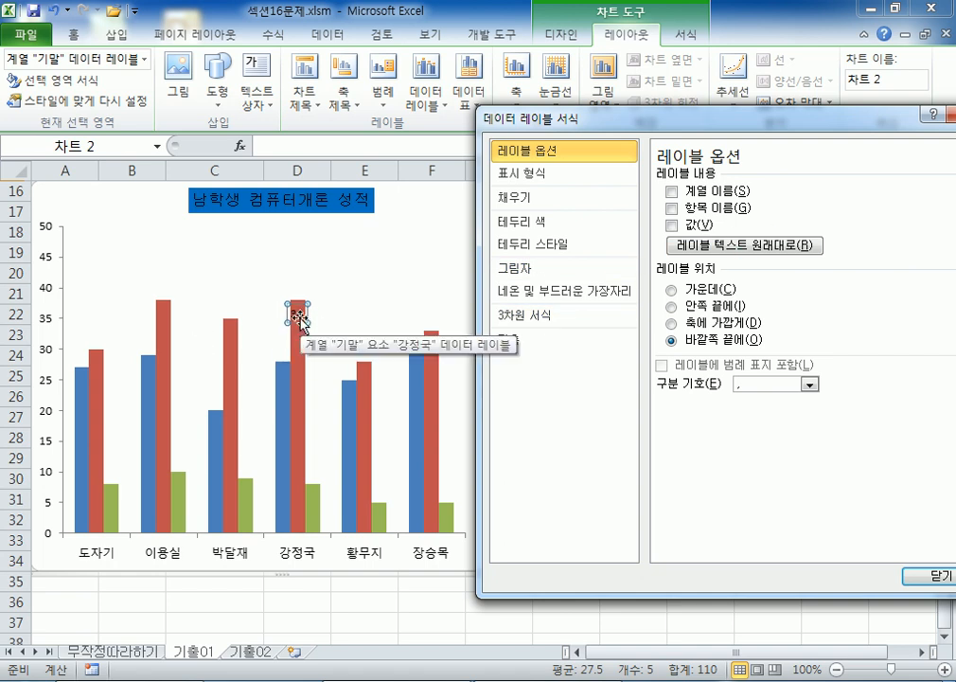
# - Make the fourth student's 기말 data label show 항목 이름 instead of 값
pyautogui.click(298, 315)
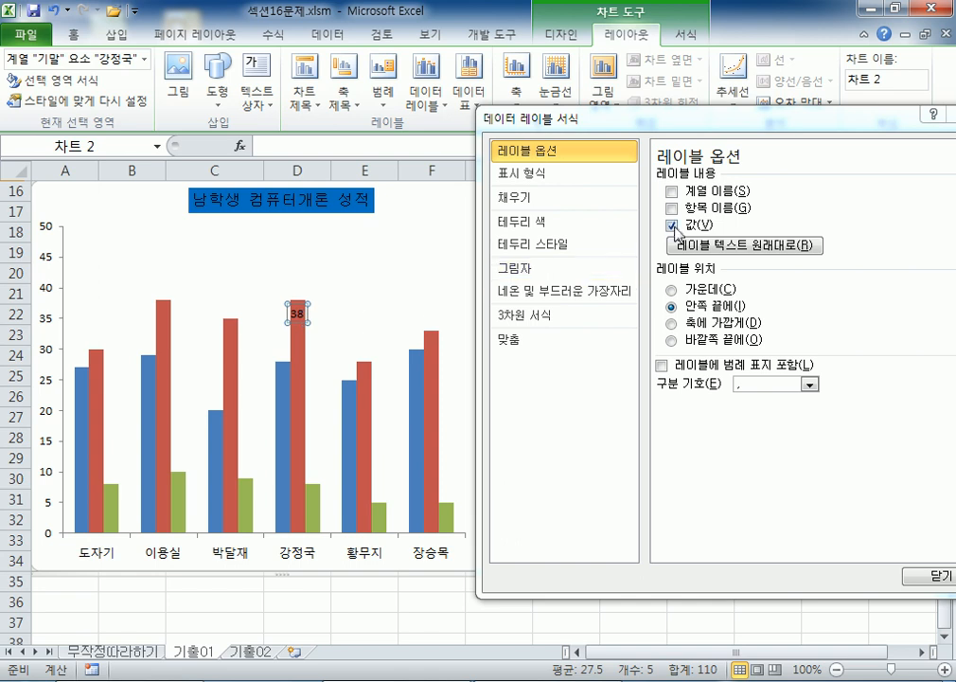
pyautogui.click(672, 208)
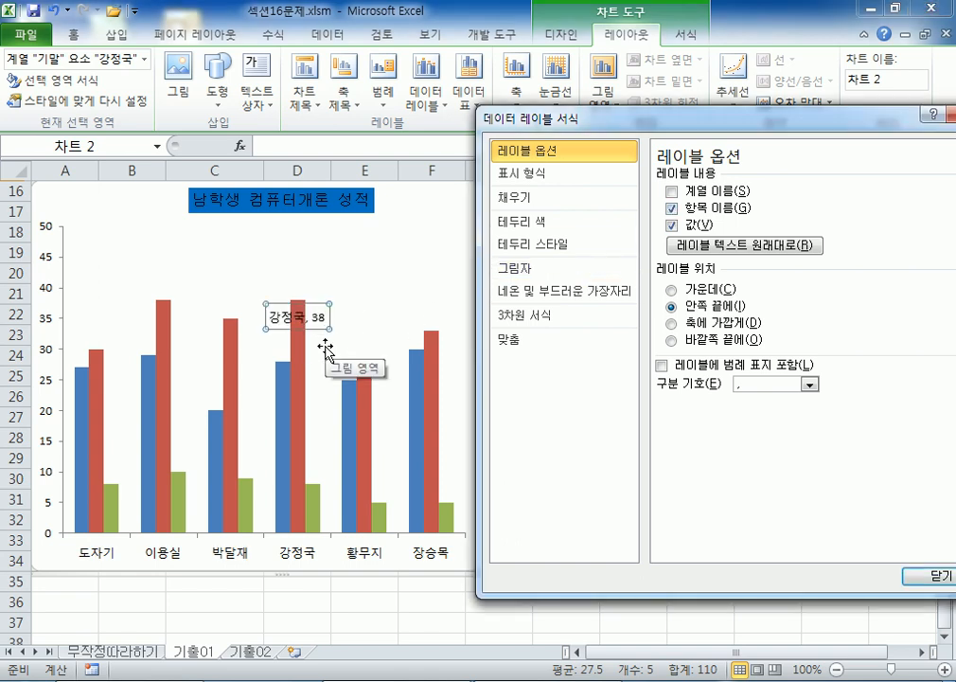
pyautogui.click(672, 227)
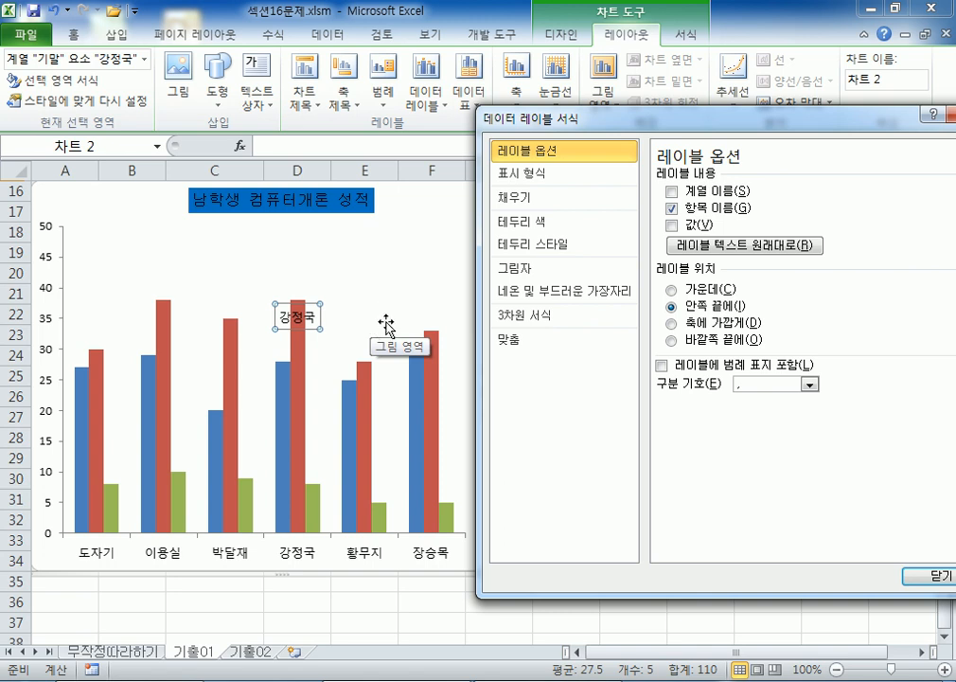
# - Bring up the series options of the 기말 columns and reposition the dialog so it is fully visible
pyautogui.click(368, 412)
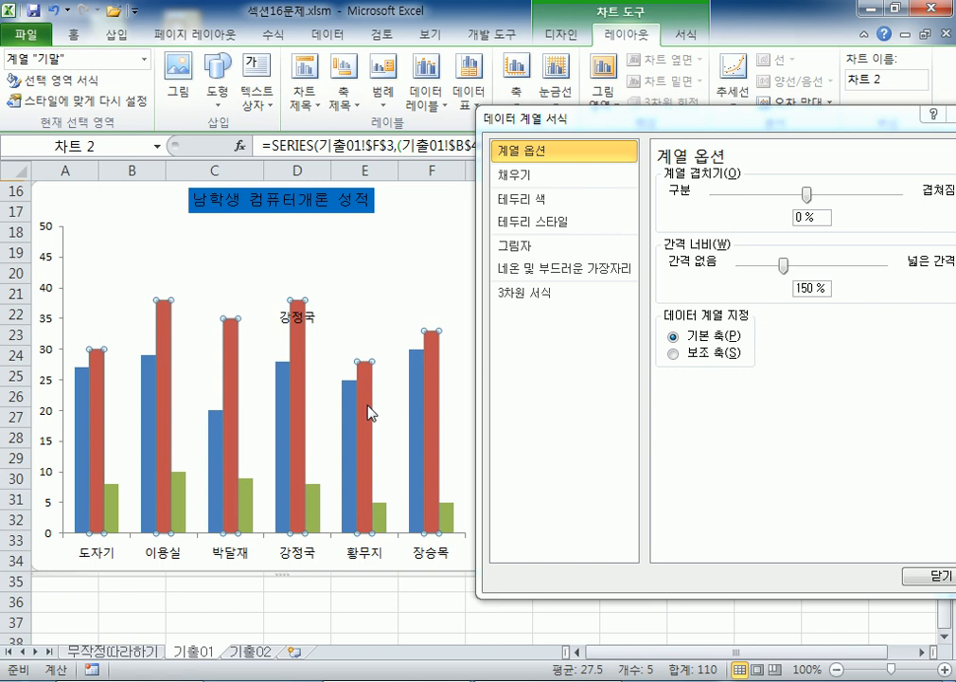
pyautogui.moveTo(633, 125); pyautogui.dragTo(563, 110)
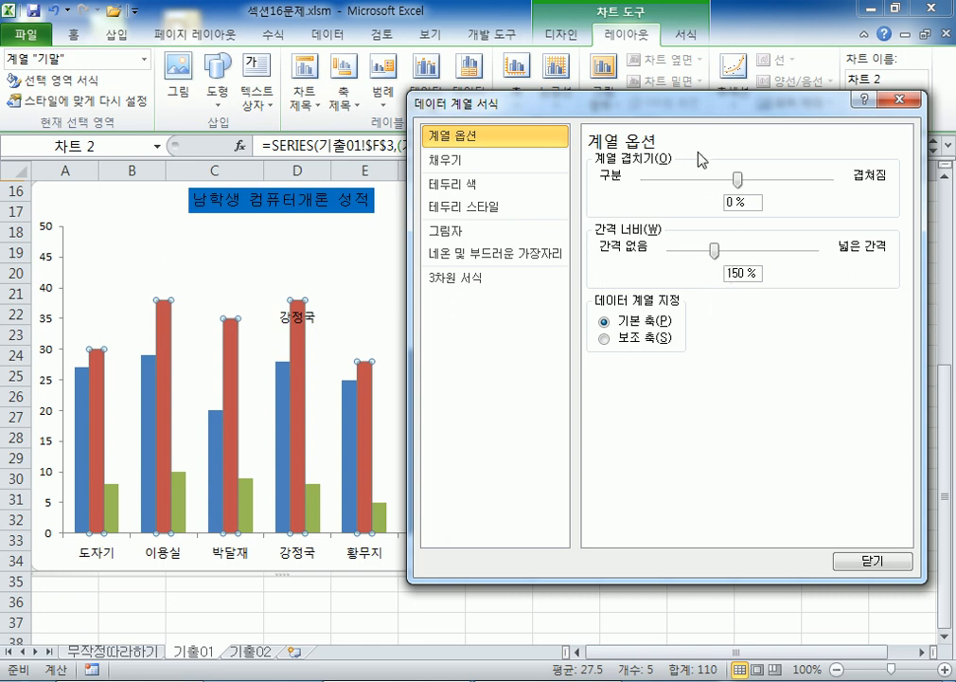
# - Try a gap width of 0 % for the 기말 series and set it back to 150 %
pyautogui.moveTo(696, 104)
pyautogui.mouseDown()
pyautogui.moveTo(756, 100)
pyautogui.moveTo(683, 104)
pyautogui.mouseUp()
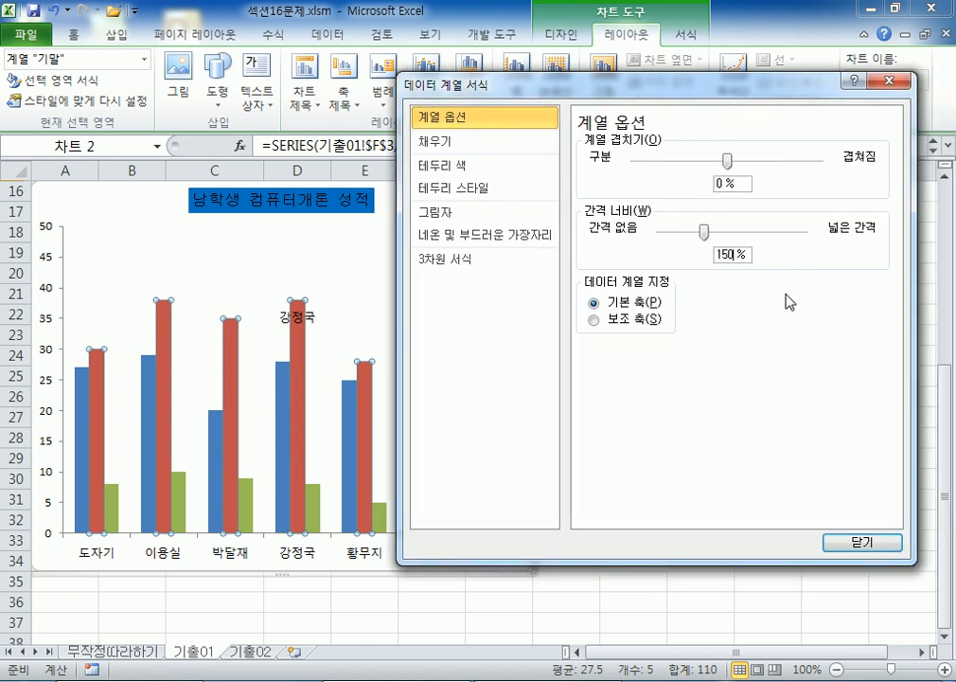
pyautogui.moveTo(704, 233); pyautogui.dragTo(657, 233)
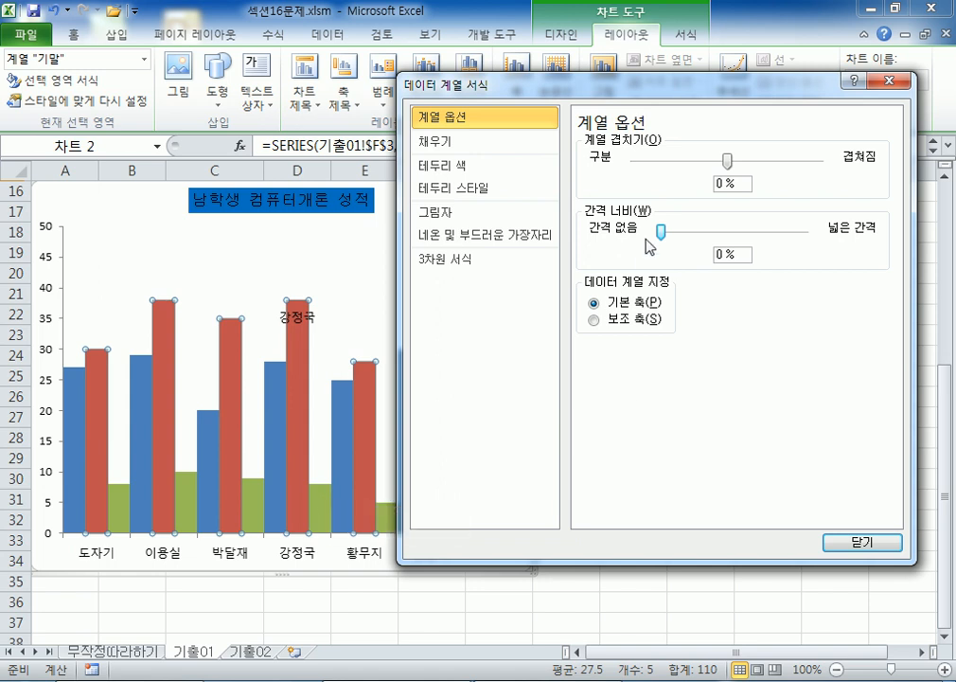
pyautogui.moveTo(662, 231); pyautogui.dragTo(705, 234)
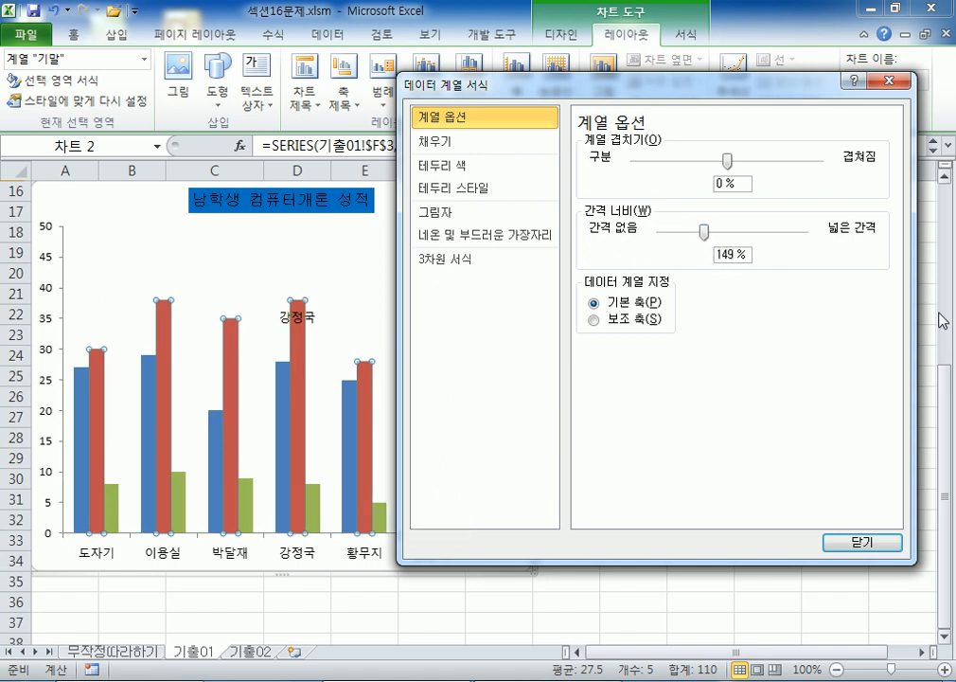
pyautogui.press('Tab')
pyautogui.write('150')
pyautogui.press('Tab')
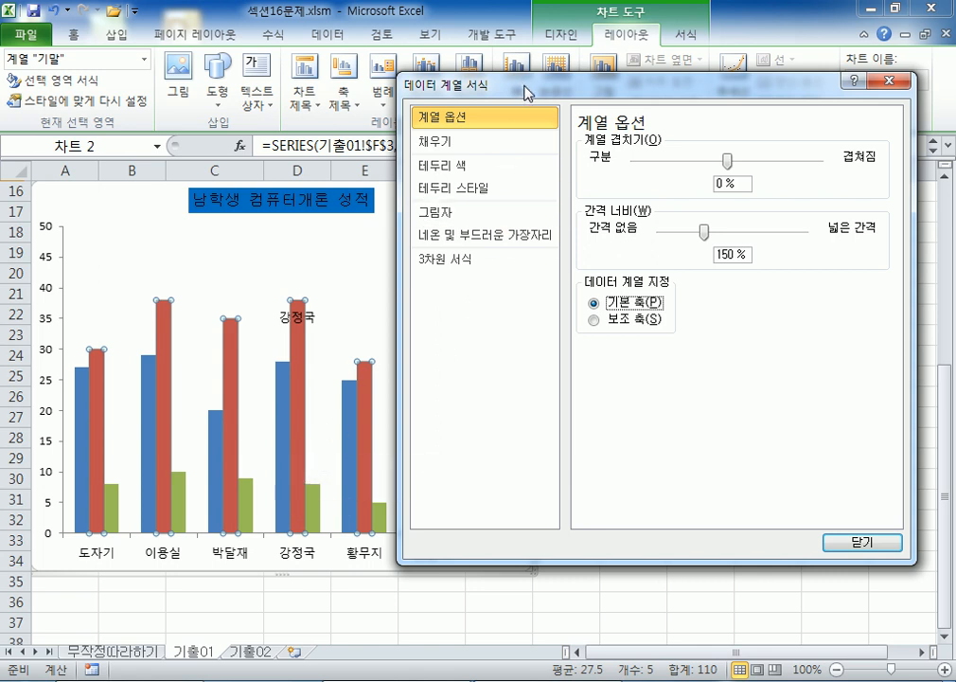
# - Set the gap width of the 기말 series to 100 %
pyautogui.moveTo(526, 85); pyautogui.dragTo(576, 87)
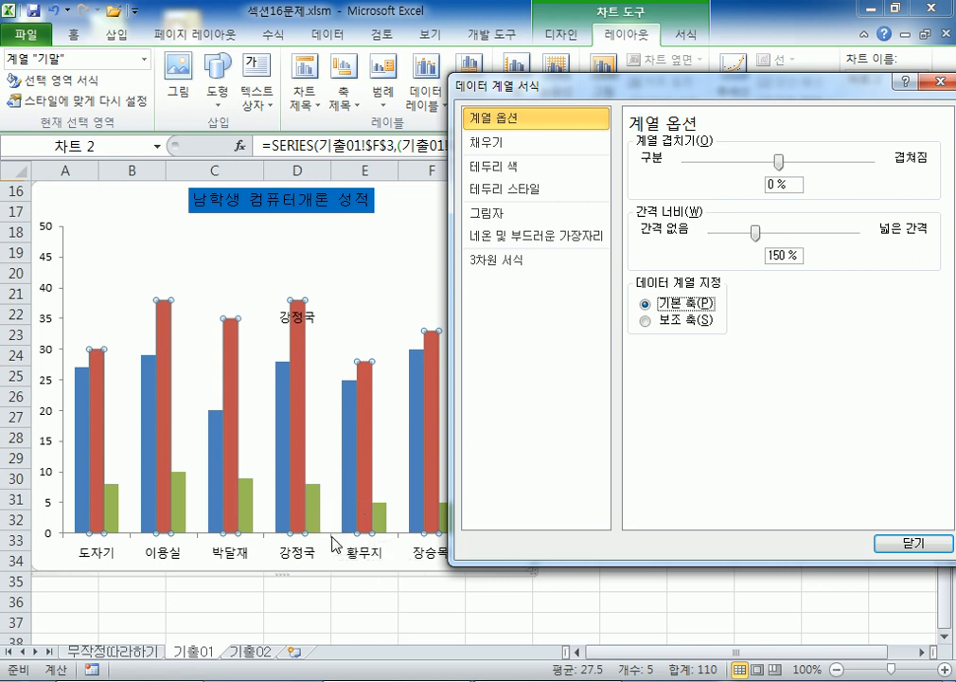
pyautogui.click(785, 255)
pyautogui.press('BackSpace')
pyautogui.press('BackSpace')
pyautogui.write('00')
pyautogui.click(706, 302)
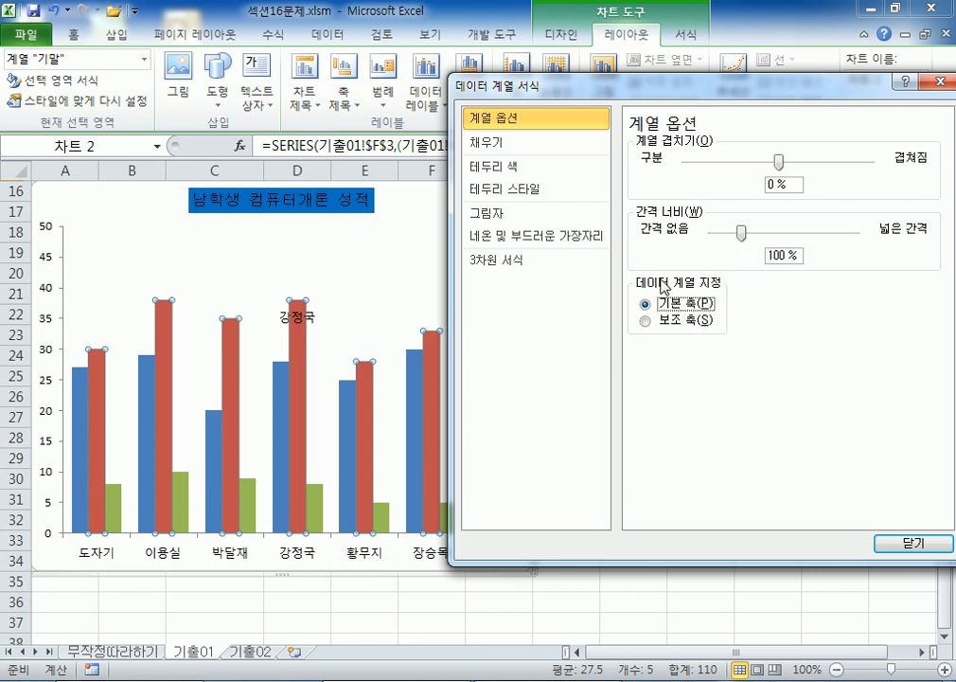
# - Try widening the gap width to about 392 % and return it to 100 %
pyautogui.moveTo(366, 449)
pyautogui.click(753, 236)
pyautogui.moveTo(753, 236); pyautogui.dragTo(831, 233)
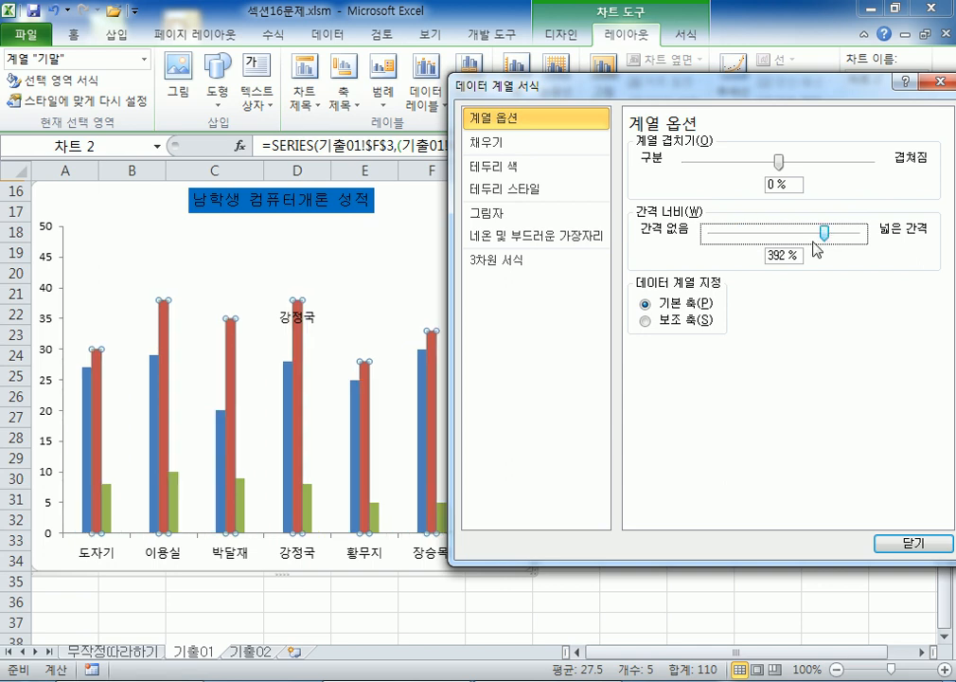
pyautogui.click(786, 258)
pyautogui.press('BackSpace')
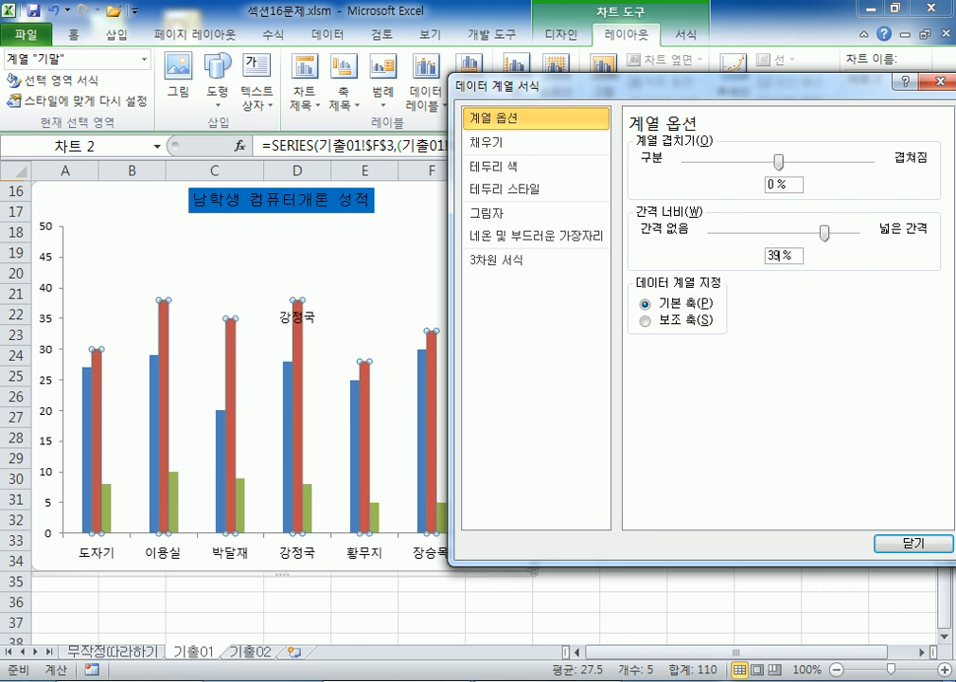
pyautogui.write('100')
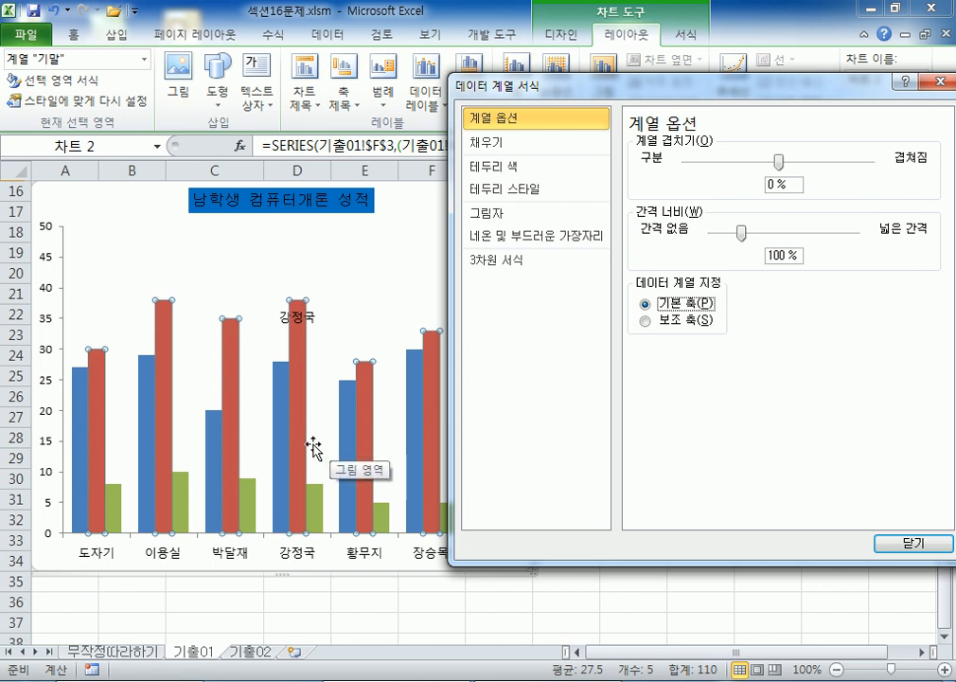
# - Set the series overlap of the chart columns to 50 % and reselect the 기말 series
pyautogui.click(779, 163)
pyautogui.moveTo(780, 165); pyautogui.dragTo(824, 167)
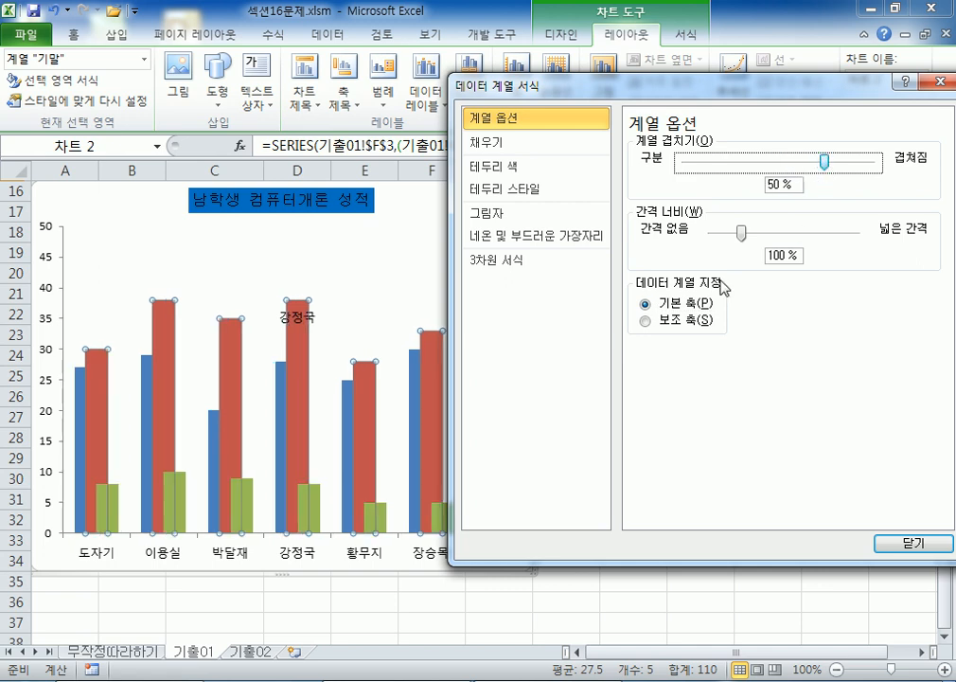
pyautogui.moveTo(598, 98); pyautogui.dragTo(710, 93)
pyautogui.click(489, 205)
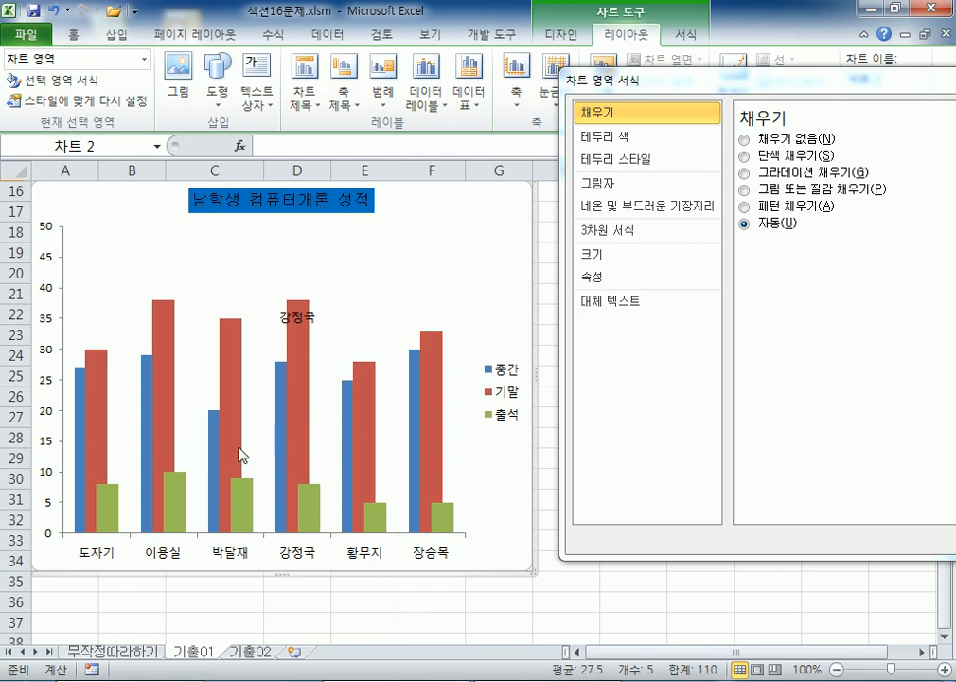
pyautogui.click(437, 374)
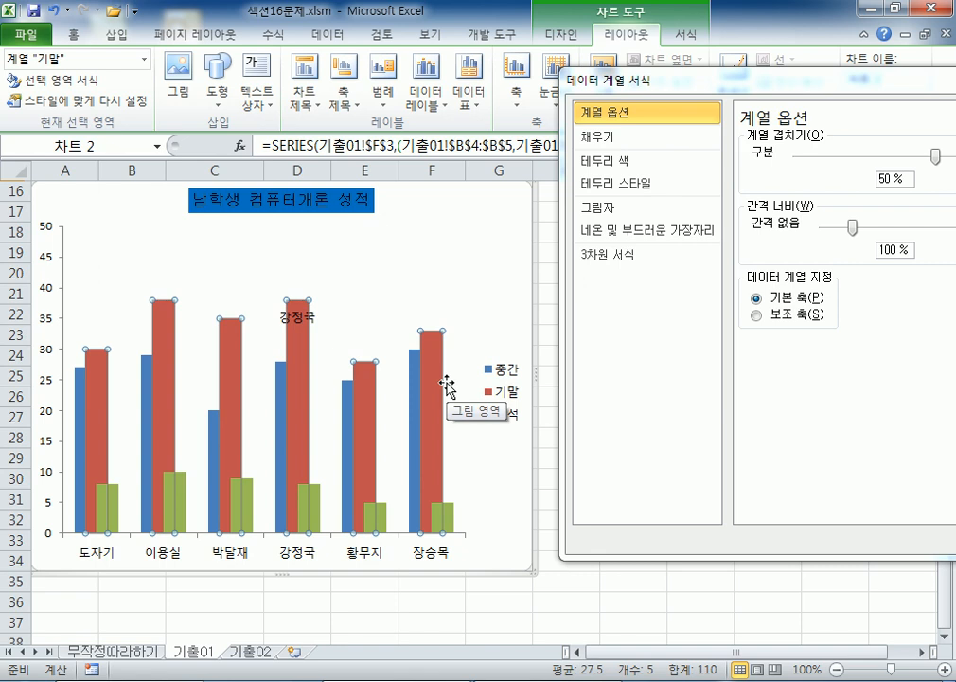
# - Try reducing the series overlap to about 1 % and bring it back to 50 %
pyautogui.moveTo(641, 78); pyautogui.dragTo(609, 76)
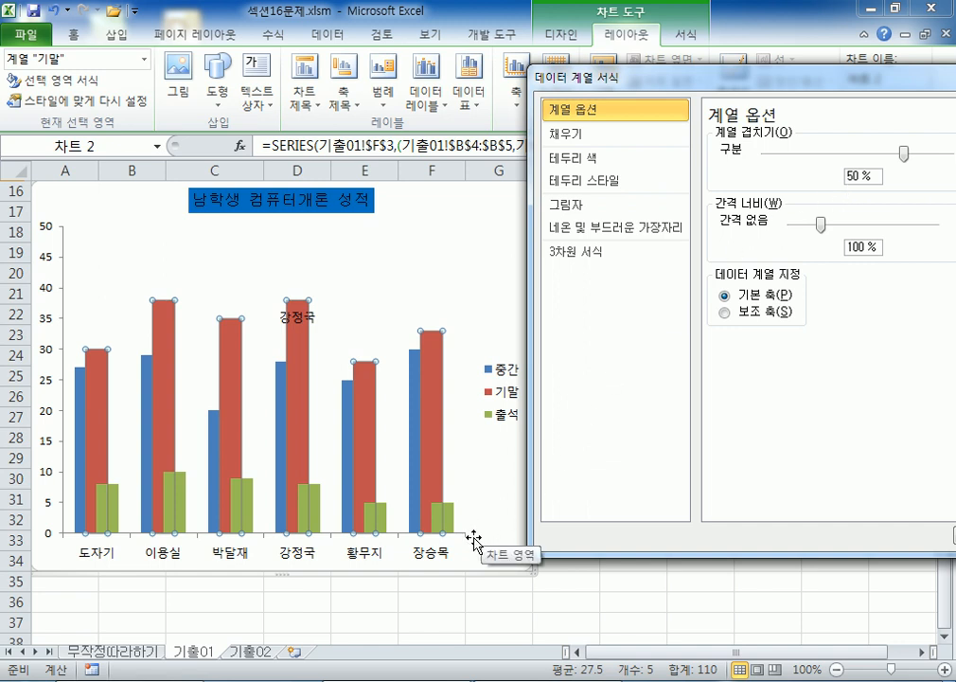
pyautogui.moveTo(902, 149); pyautogui.dragTo(860, 158)
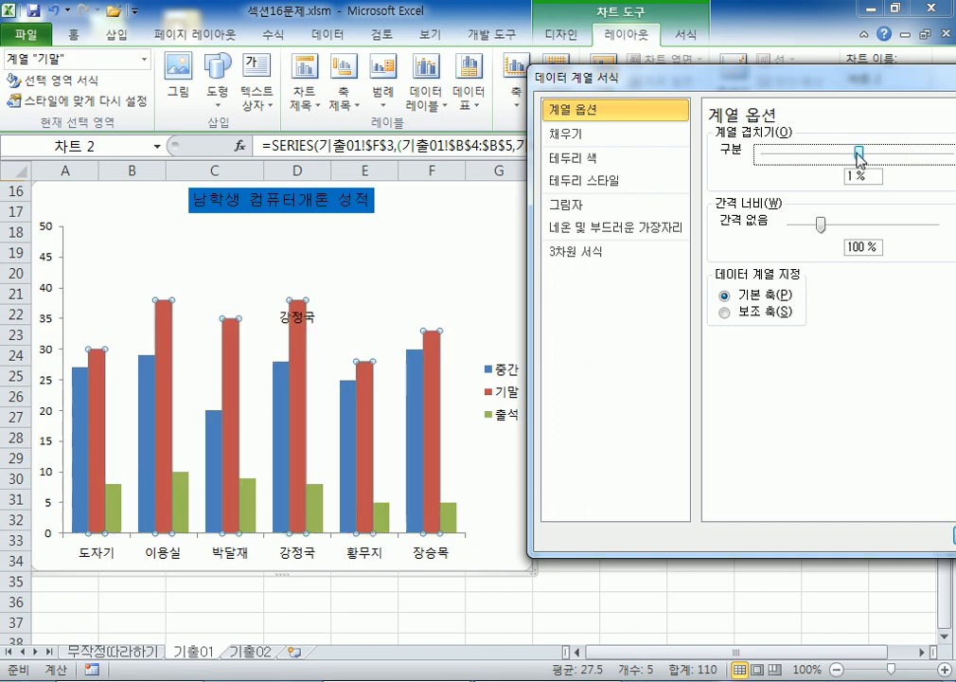
pyautogui.moveTo(842, 80); pyautogui.dragTo(780, 75)
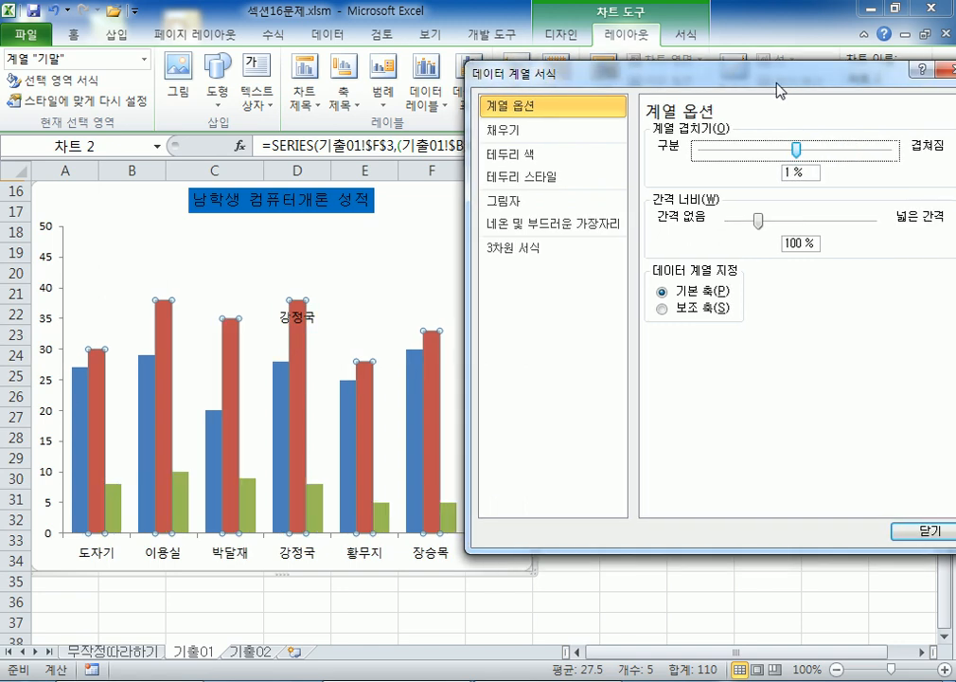
pyautogui.moveTo(797, 151); pyautogui.dragTo(842, 157)
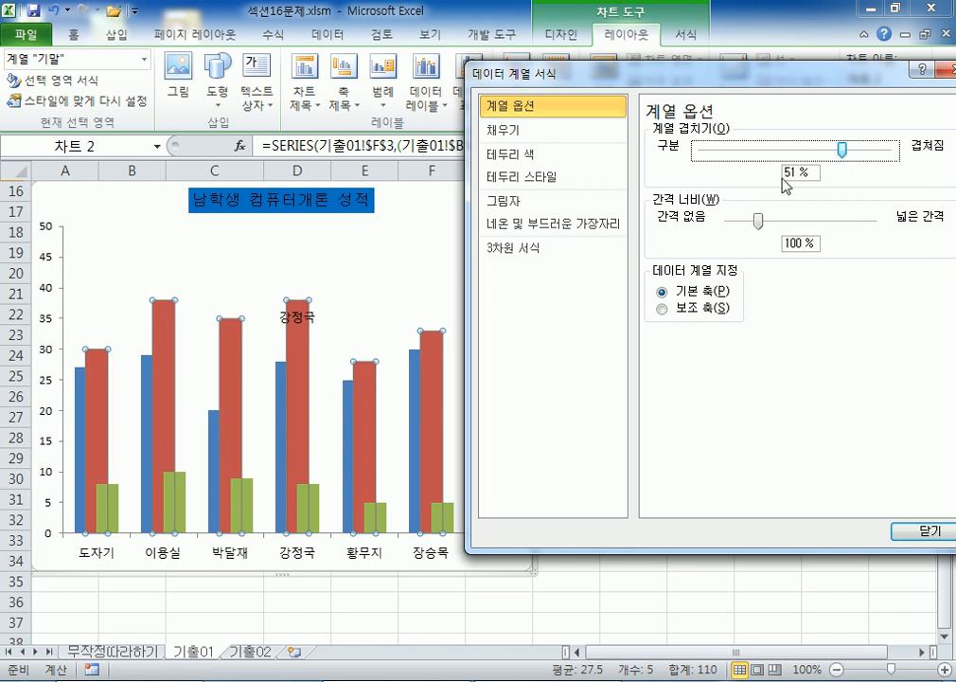
pyautogui.press('Left')
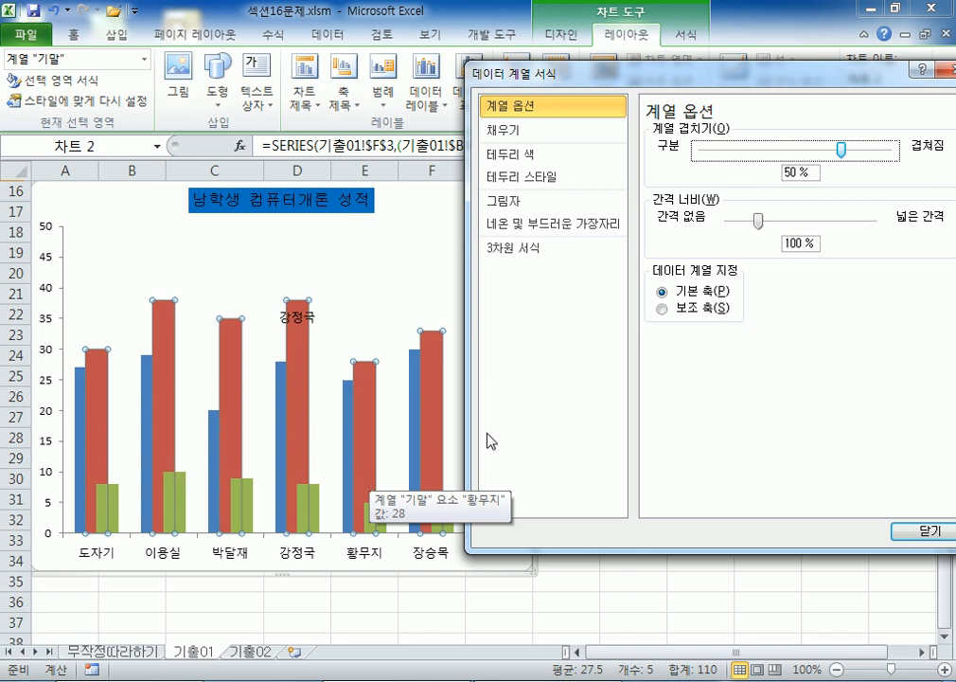
# - Try a series overlap of -100 % to separate the columns, restore it to 50 %, and select the chart area
pyautogui.moveTo(841, 149); pyautogui.dragTo(741, 155)
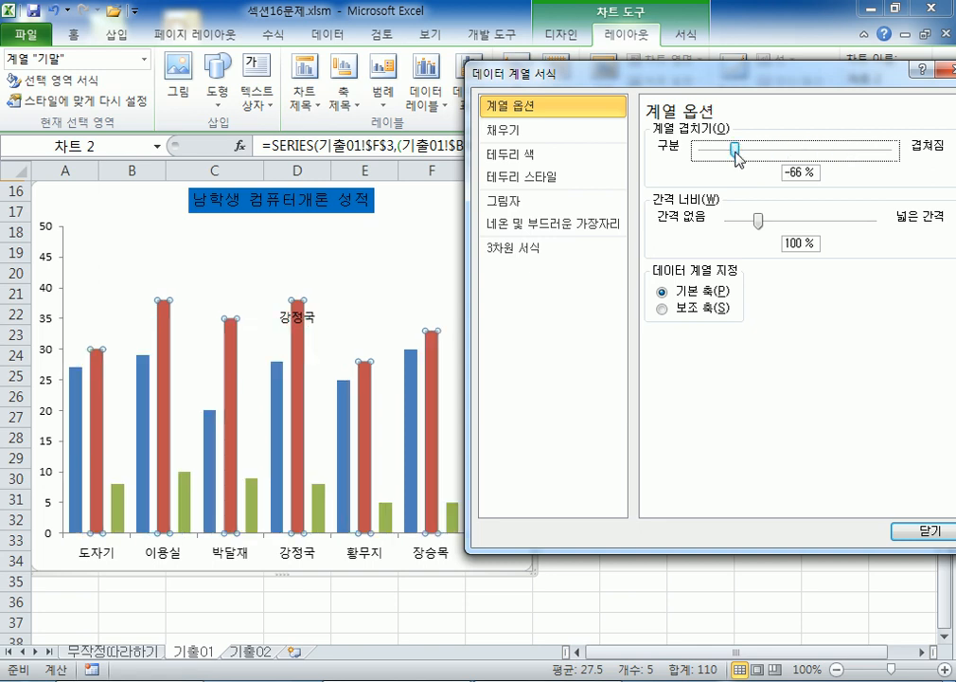
pyautogui.moveTo(736, 159); pyautogui.dragTo(701, 156)
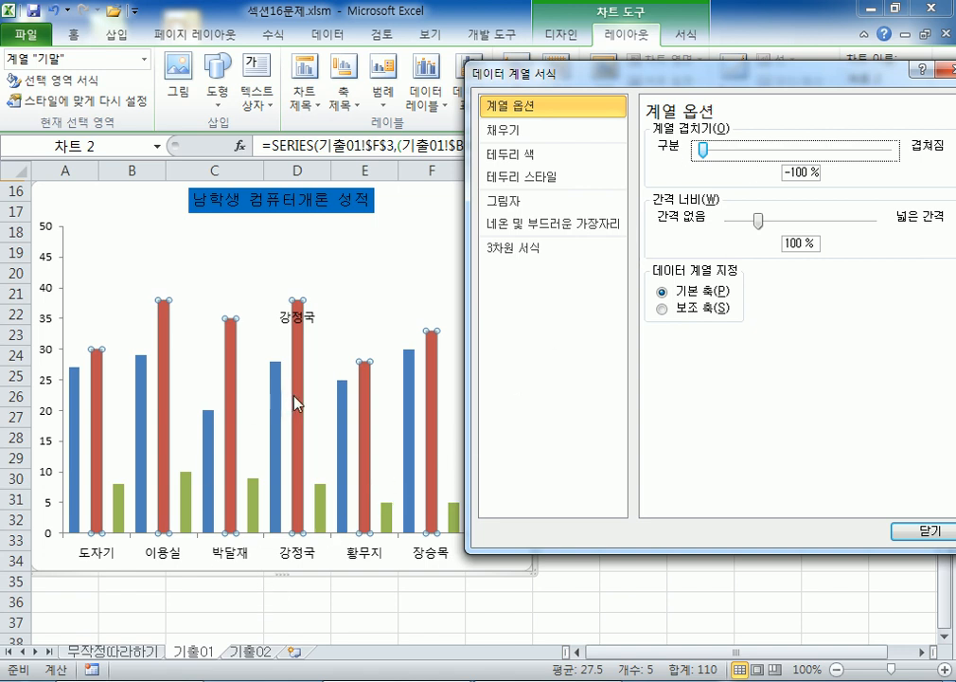
pyautogui.moveTo(702, 149); pyautogui.dragTo(841, 150)
pyautogui.press('Right')
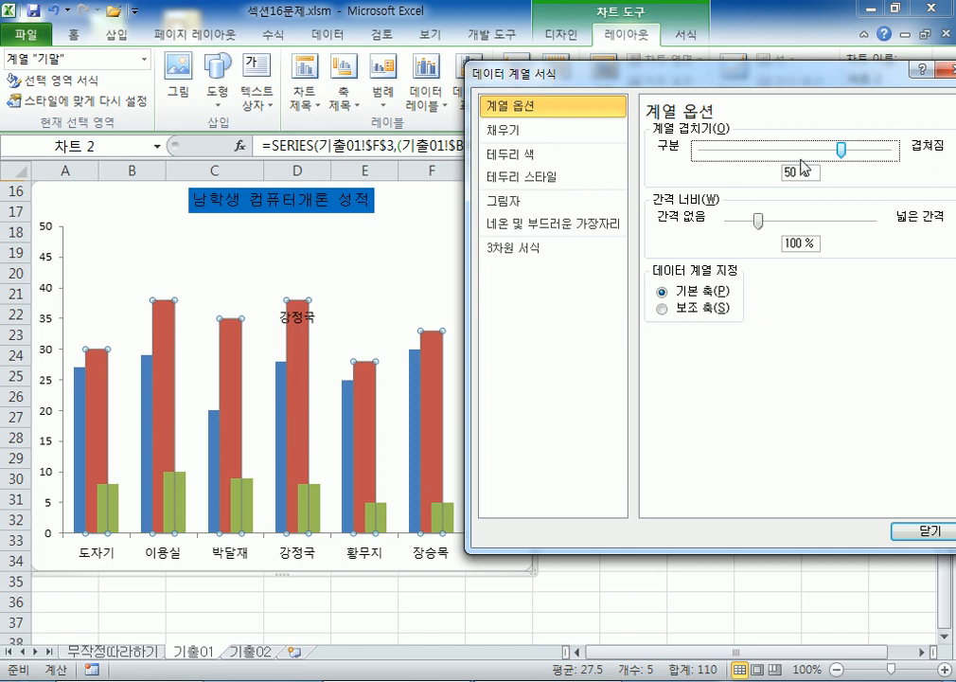
pyautogui.moveTo(543, 72); pyautogui.dragTo(773, 92)
pyautogui.click(489, 221)
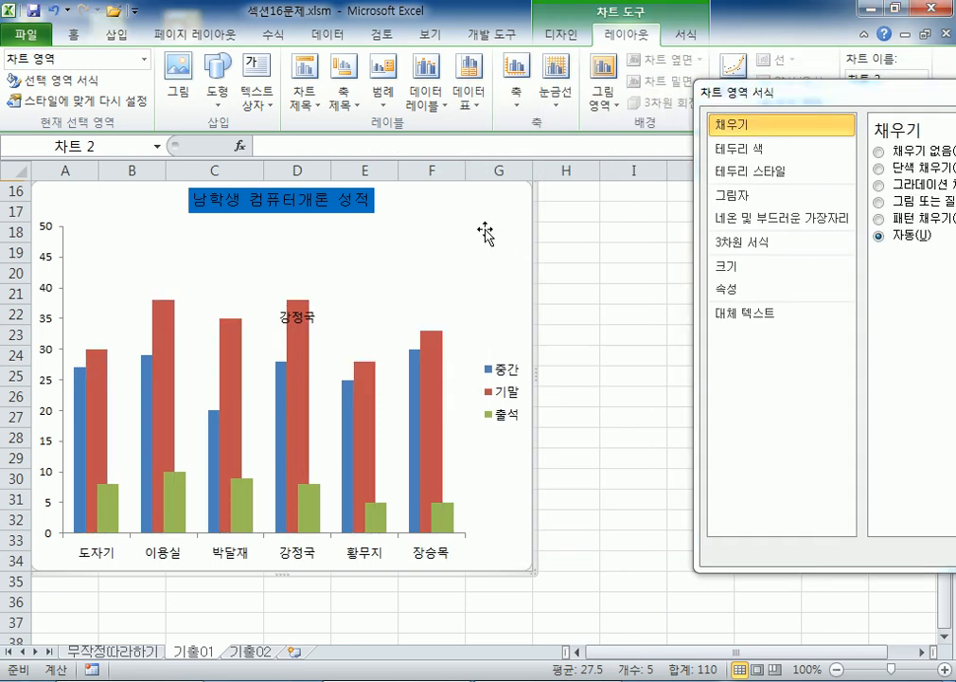
# - Highlight the score cells from the 중간 heading in the grade table to examine the source data, and return to the chart
pyautogui.click(483, 102)
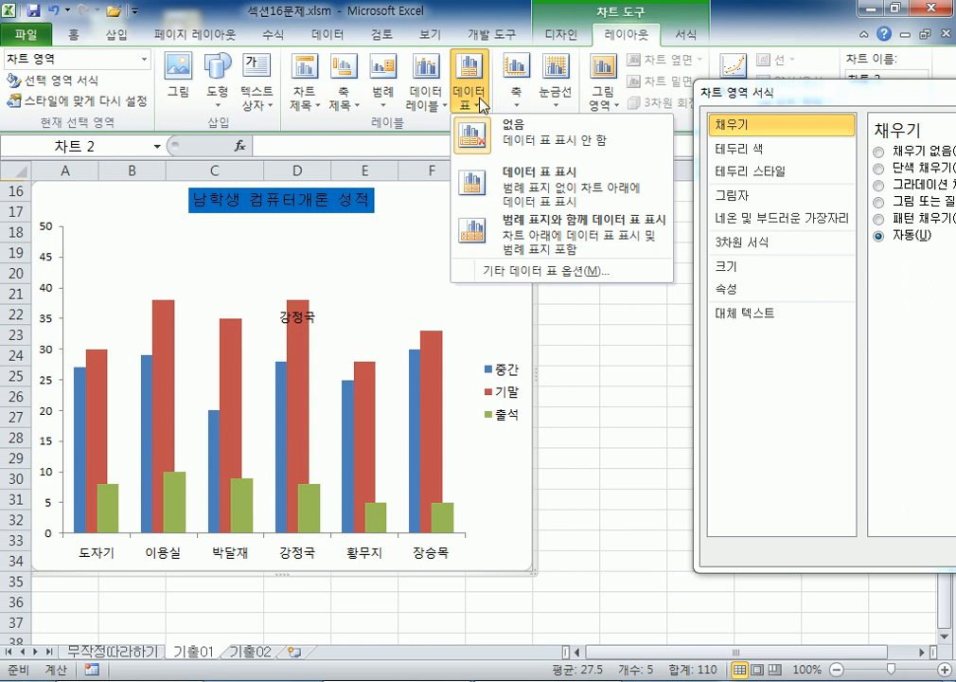
pyautogui.click(502, 327)
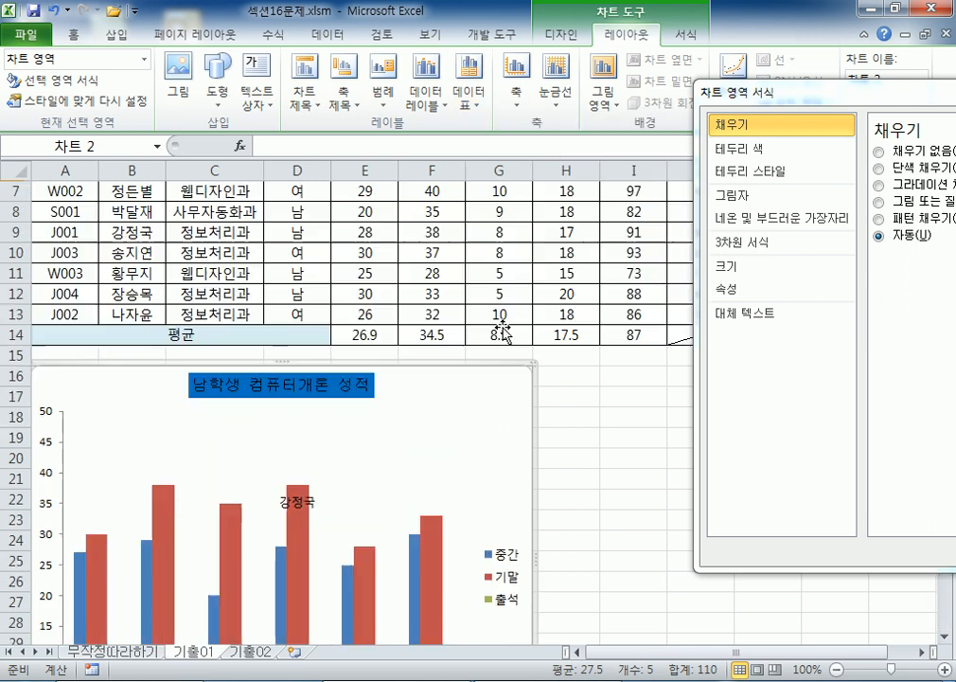
pyautogui.scroll(5, 305, 294)
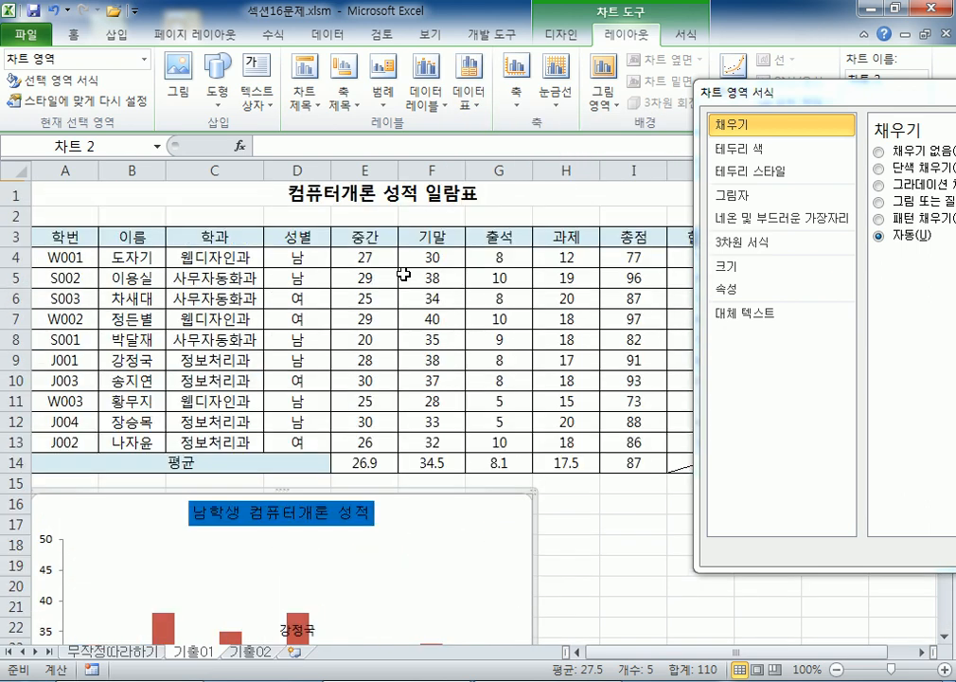
pyautogui.moveTo(342, 243); pyautogui.dragTo(606, 398)
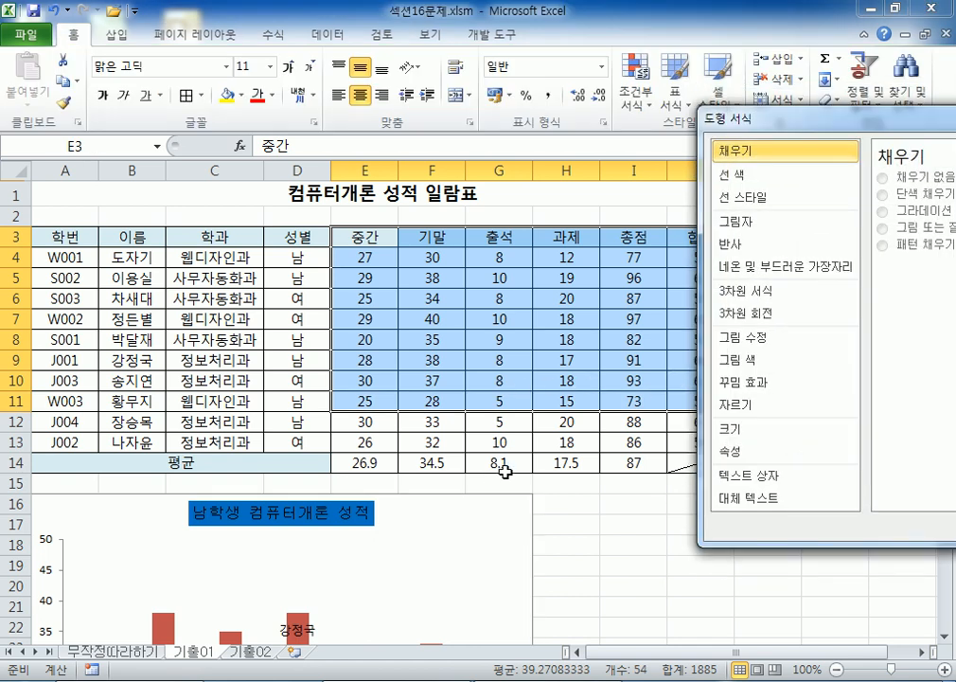
pyautogui.click(476, 527)
pyautogui.scroll(-5, 480, 522)
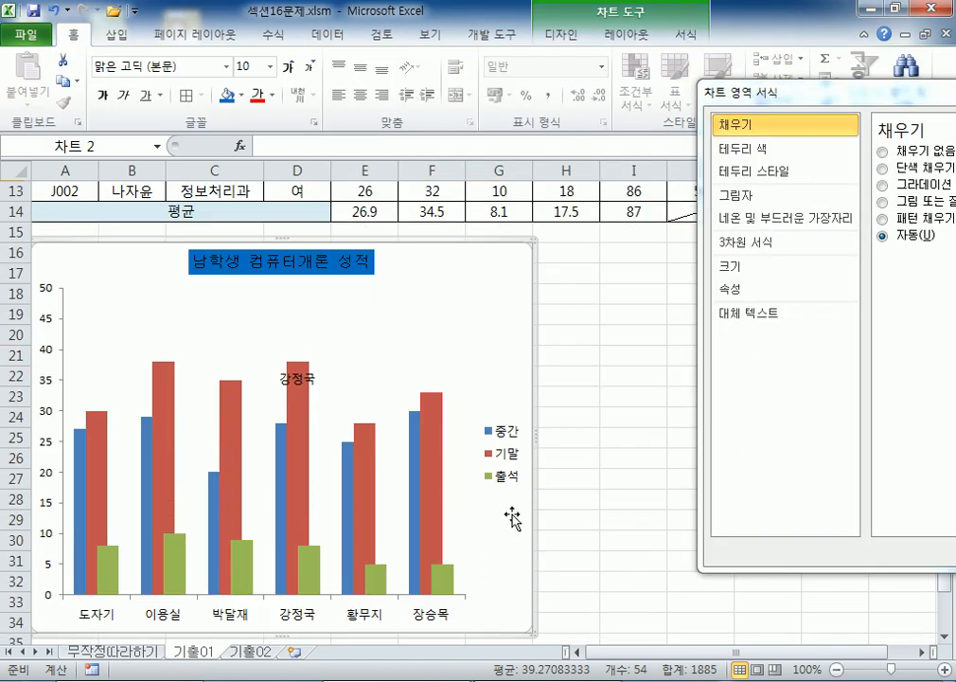
# - Add a data table with legend keys below the chart
pyautogui.click(440, 243)
pyautogui.click(626, 37)
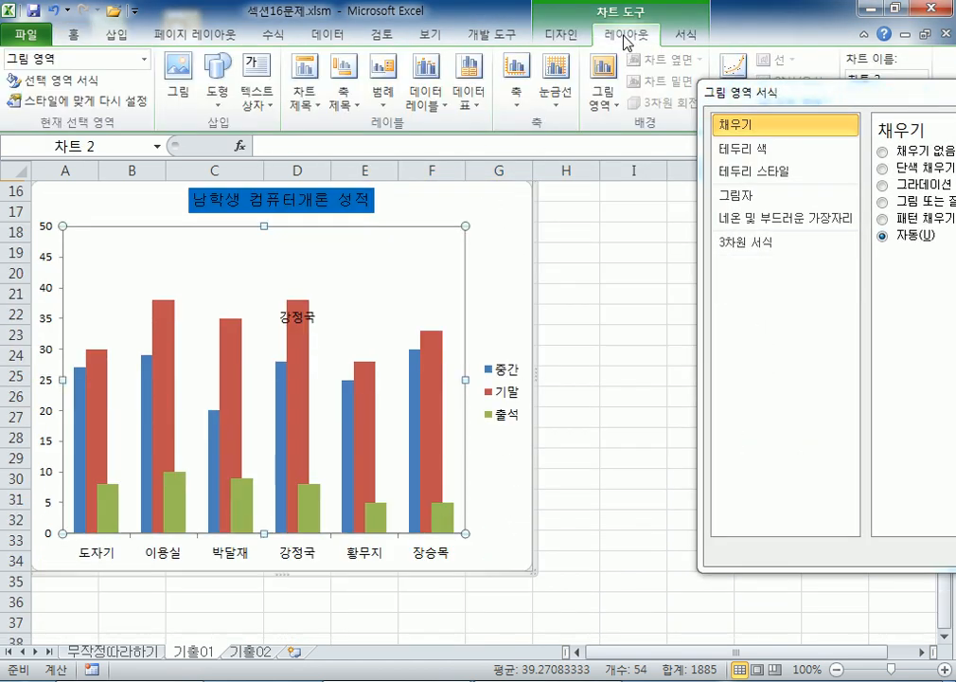
pyautogui.click(470, 95)
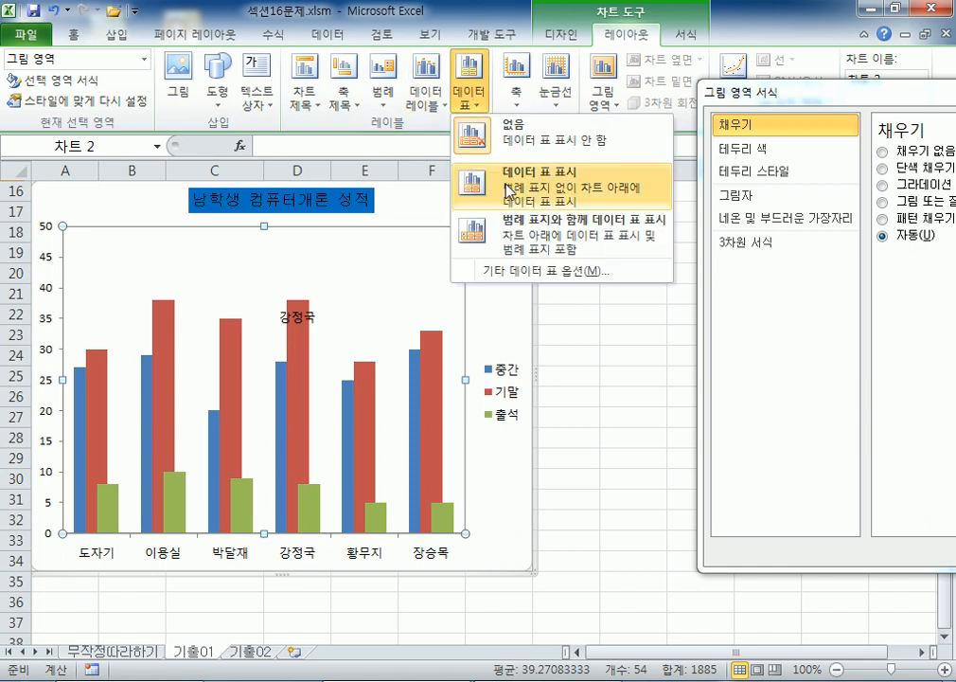
pyautogui.click(509, 248)
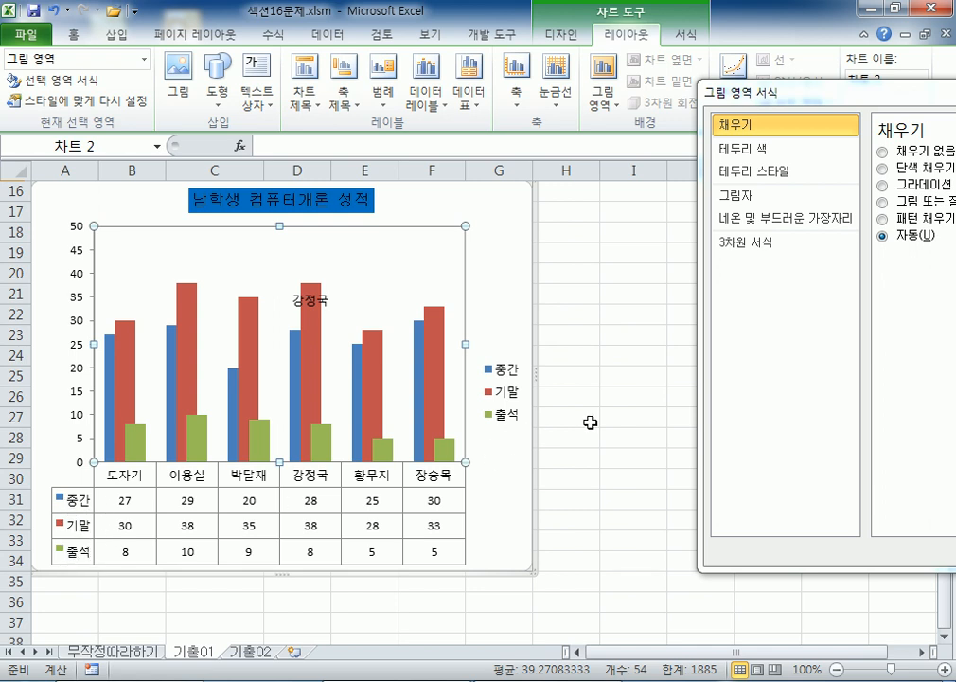
# - Try deleting the chart's separate legend and undo the deletion
pyautogui.scroll(-1, 393, 203)
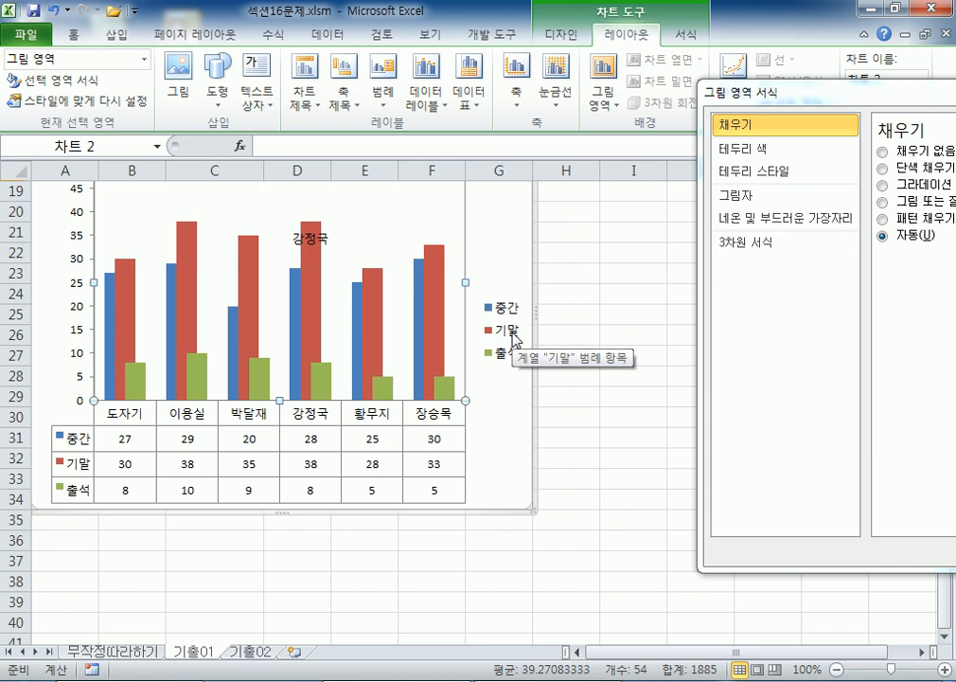
pyautogui.click(515, 343)
pyautogui.press('Delete')
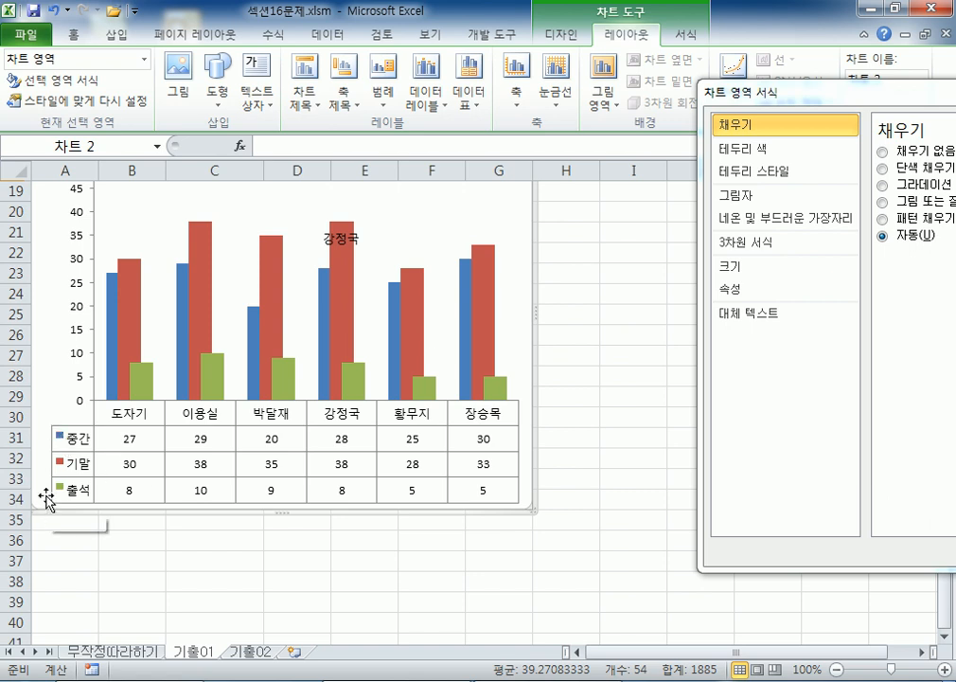
pyautogui.hotkey('ctrl', 'z')
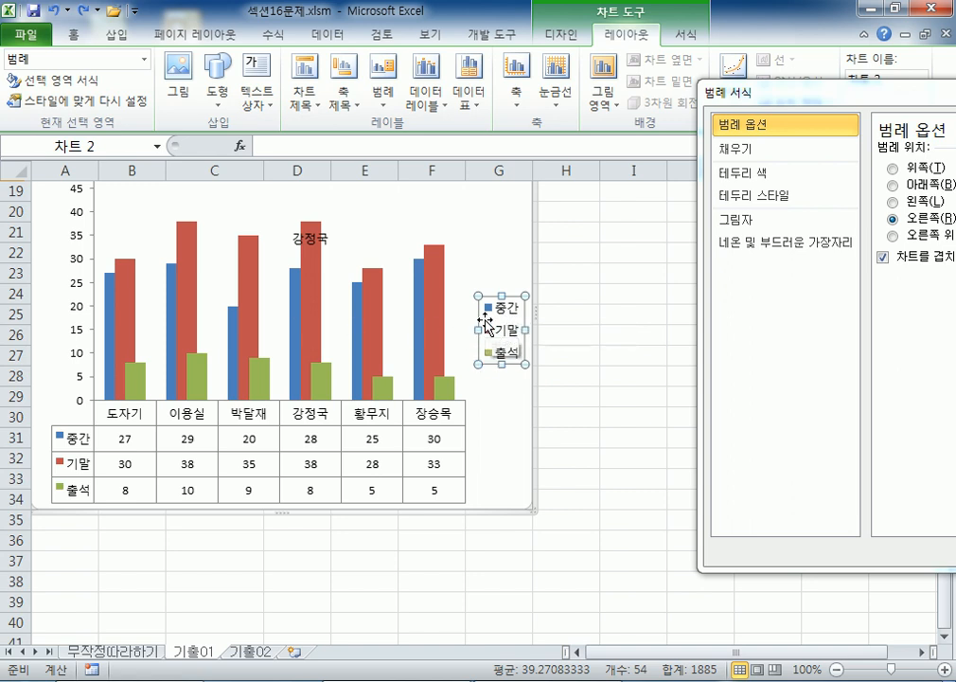
# - Show the chart's data table without legend keys
pyautogui.click(85, 472)
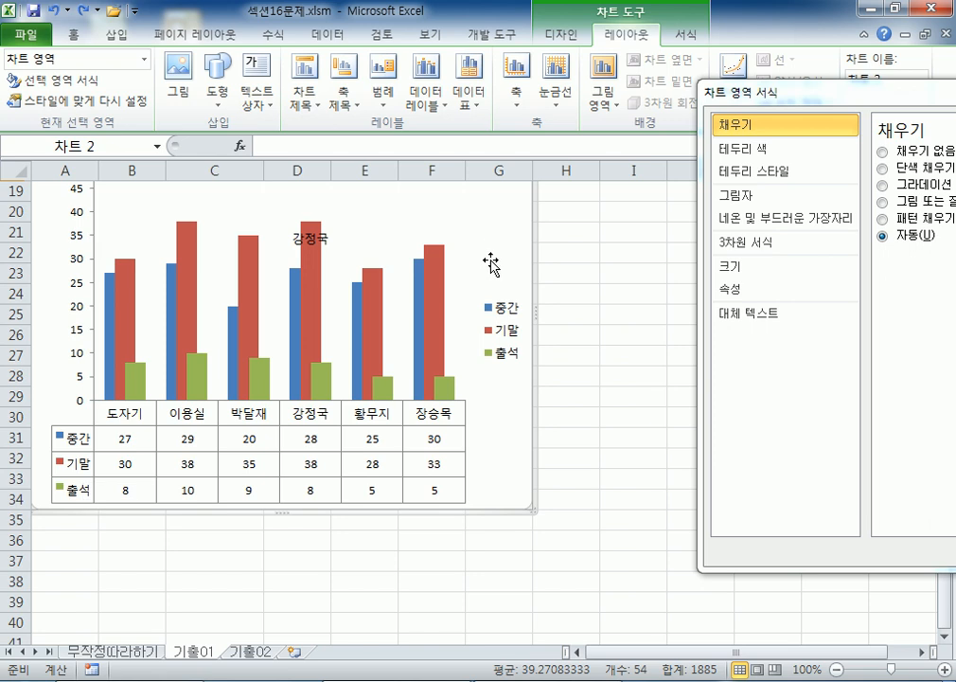
pyautogui.click(466, 105)
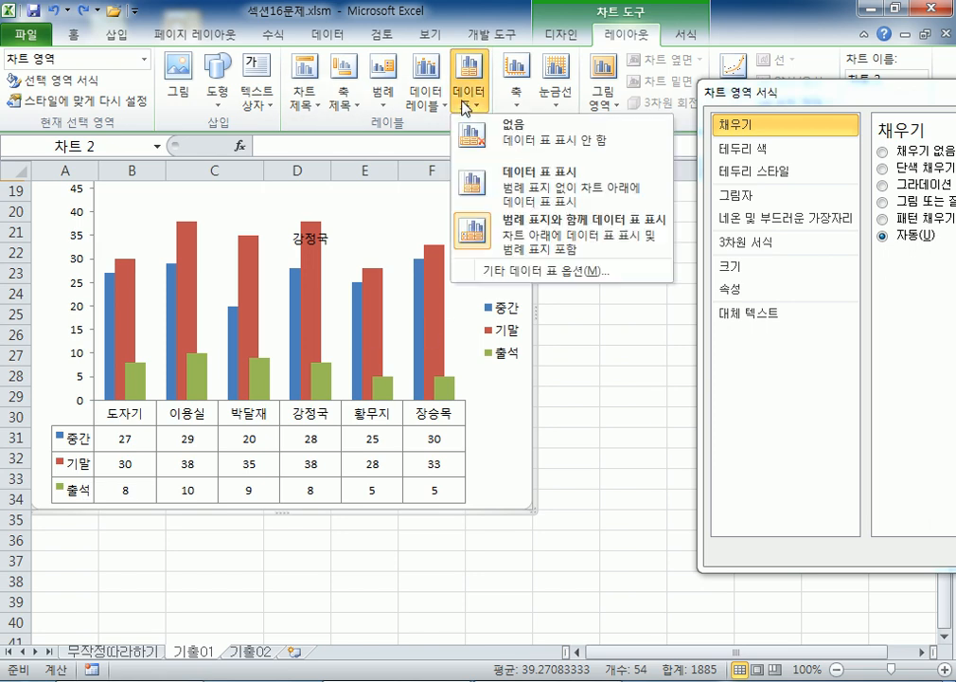
pyautogui.click(511, 189)
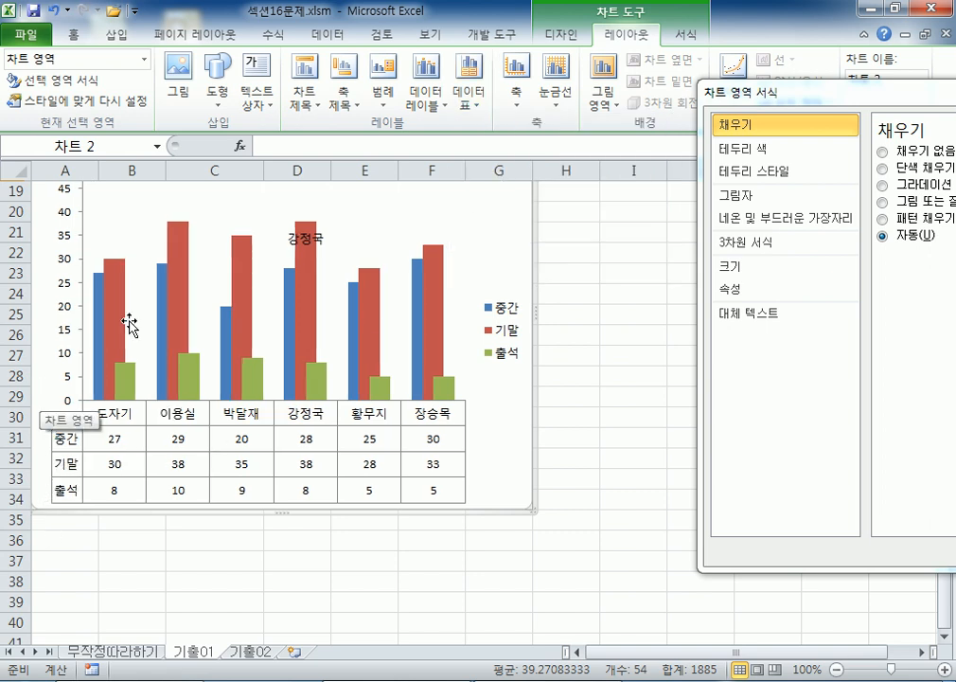
# - Show the chart's data table with legend keys, and select the separate legend
pyautogui.click(483, 99)
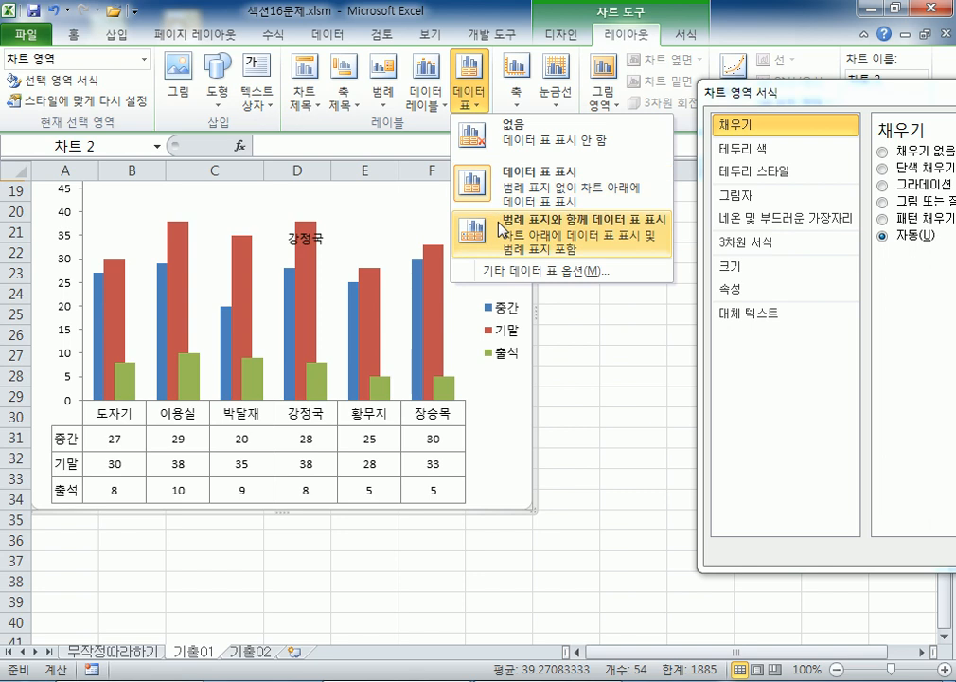
pyautogui.click(398, 182)
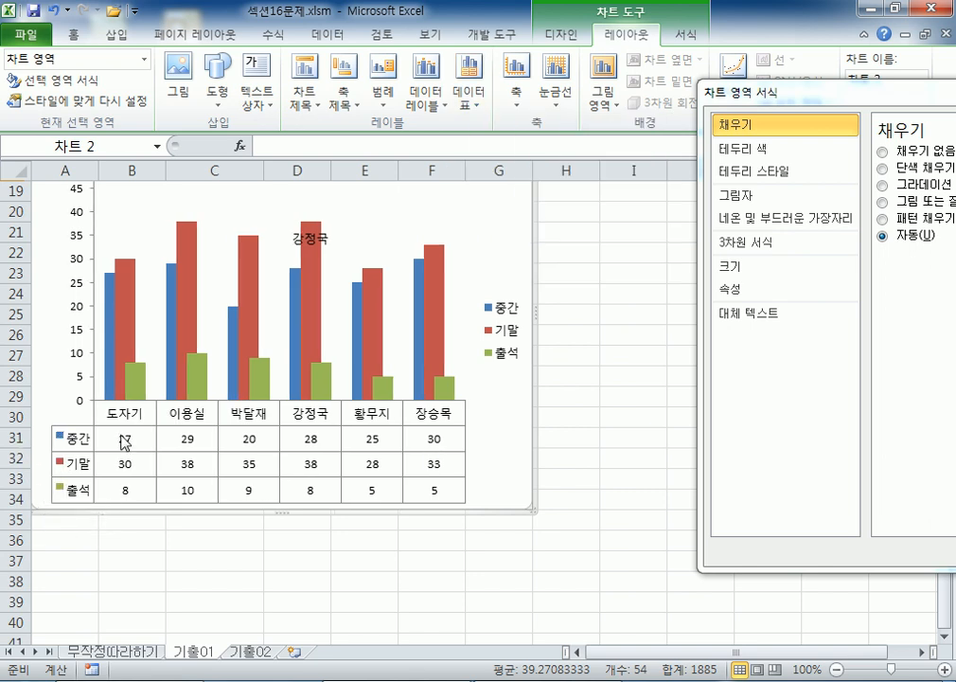
pyautogui.click(517, 338)
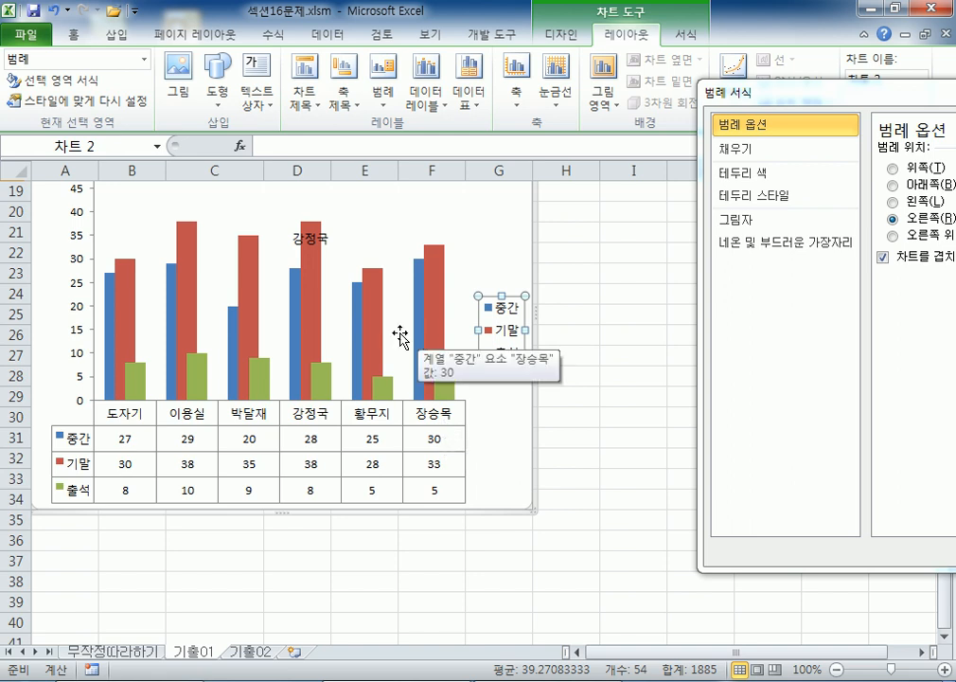
# - Fill the chart's plot area with solid White, Background 1, Darker 25% (흰색, 배경 1, 25% 더 어둡게)
pyautogui.scroll(2, 489, 359)
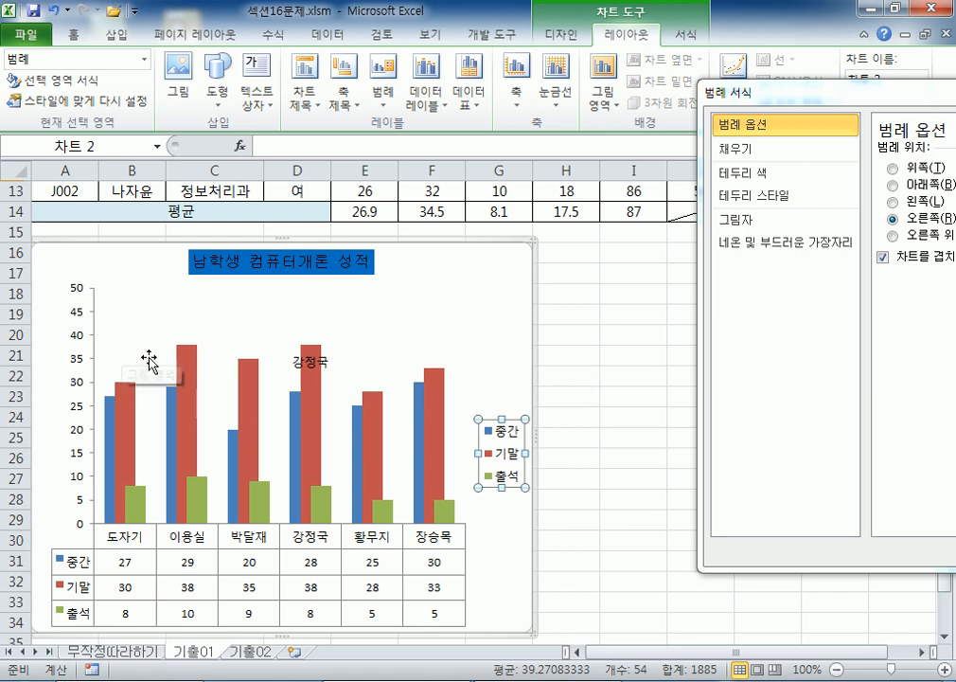
pyautogui.click(140, 289)
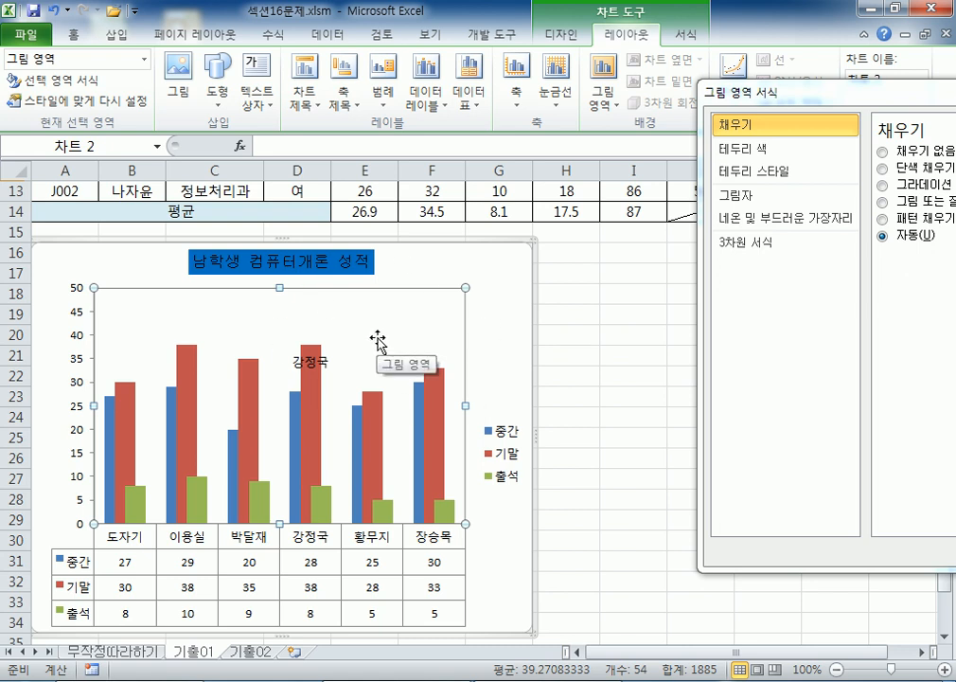
pyautogui.click(499, 275)
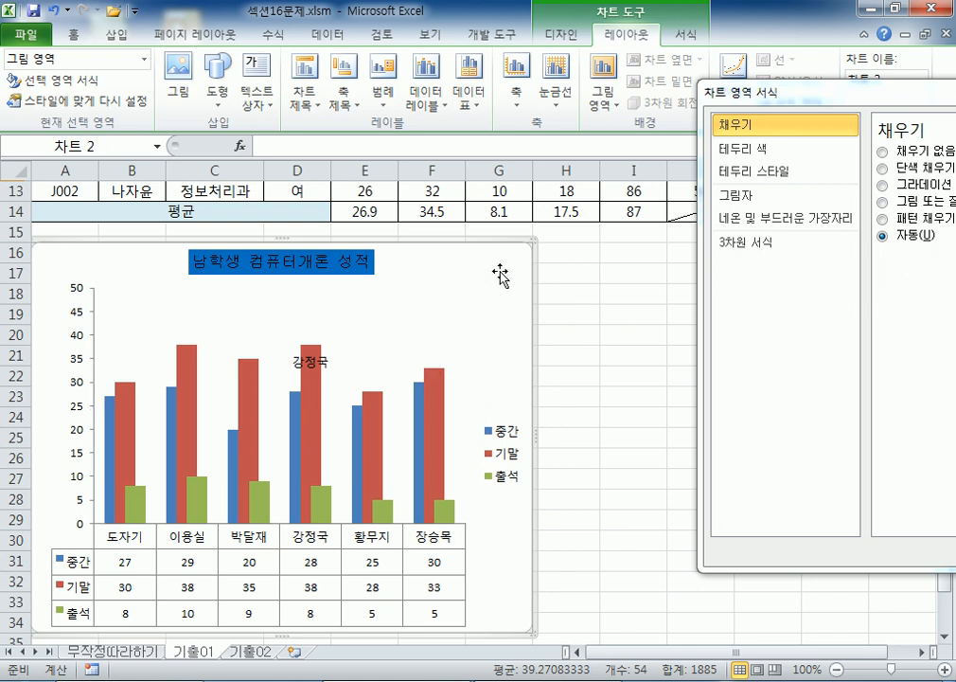
pyautogui.click(385, 322)
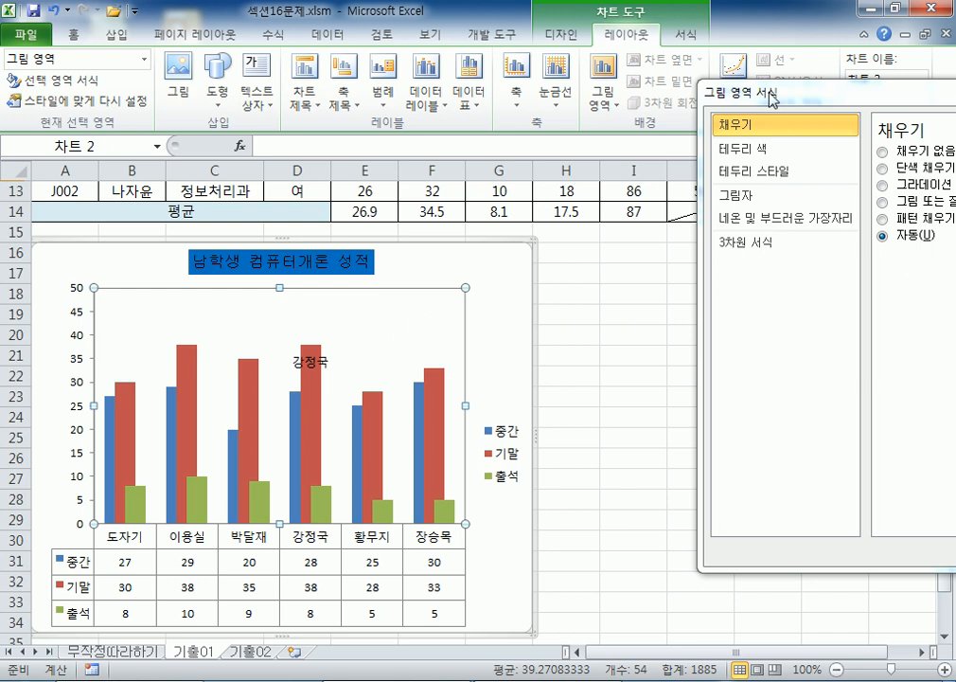
pyautogui.moveTo(771, 92); pyautogui.dragTo(609, 89)
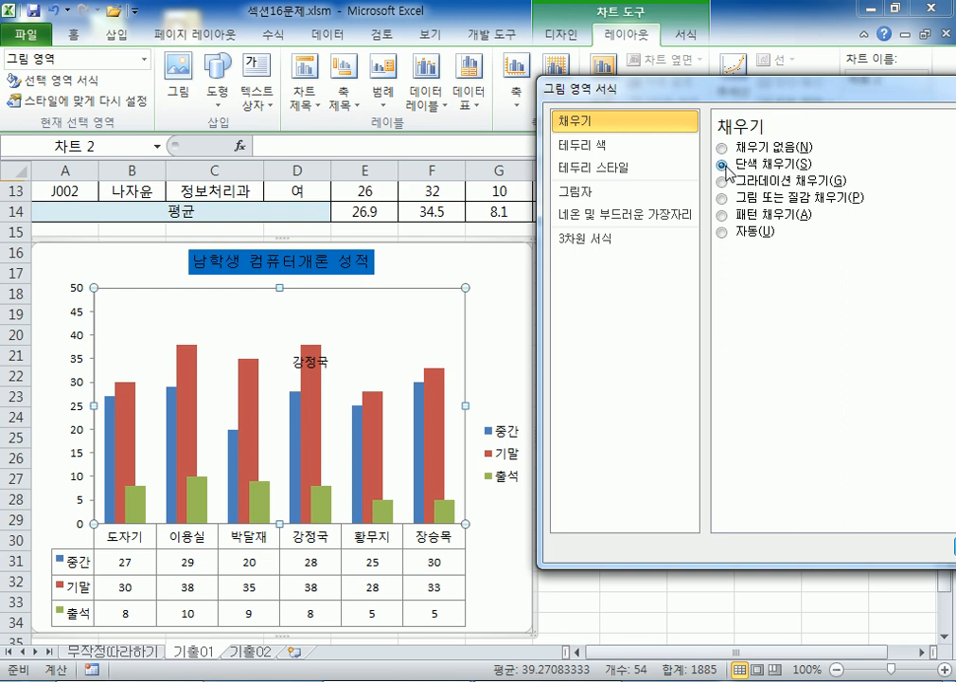
pyautogui.click(723, 164)
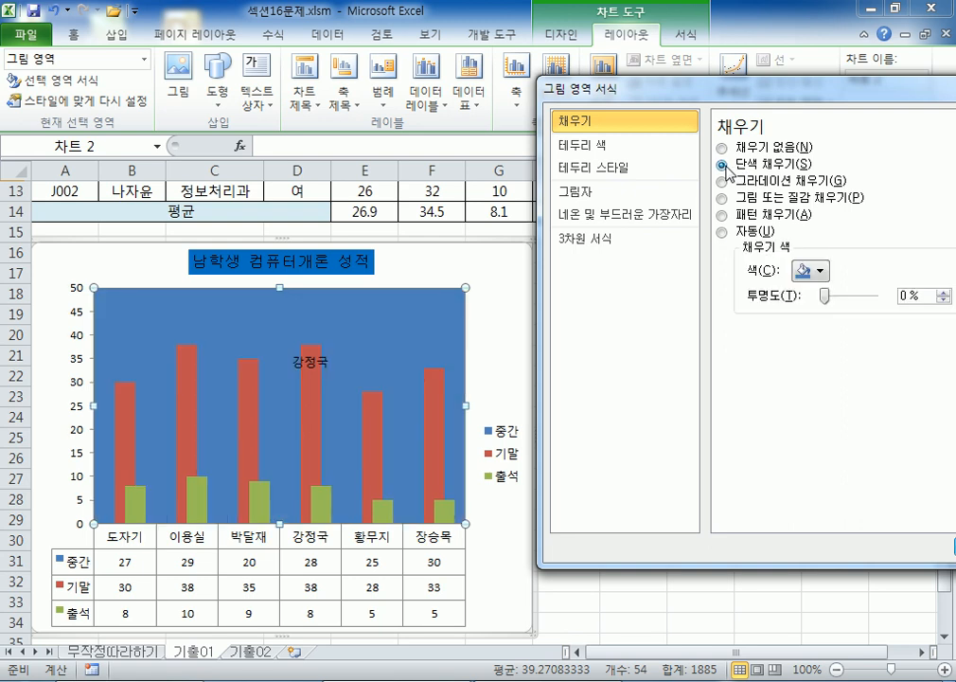
pyautogui.click(820, 271)
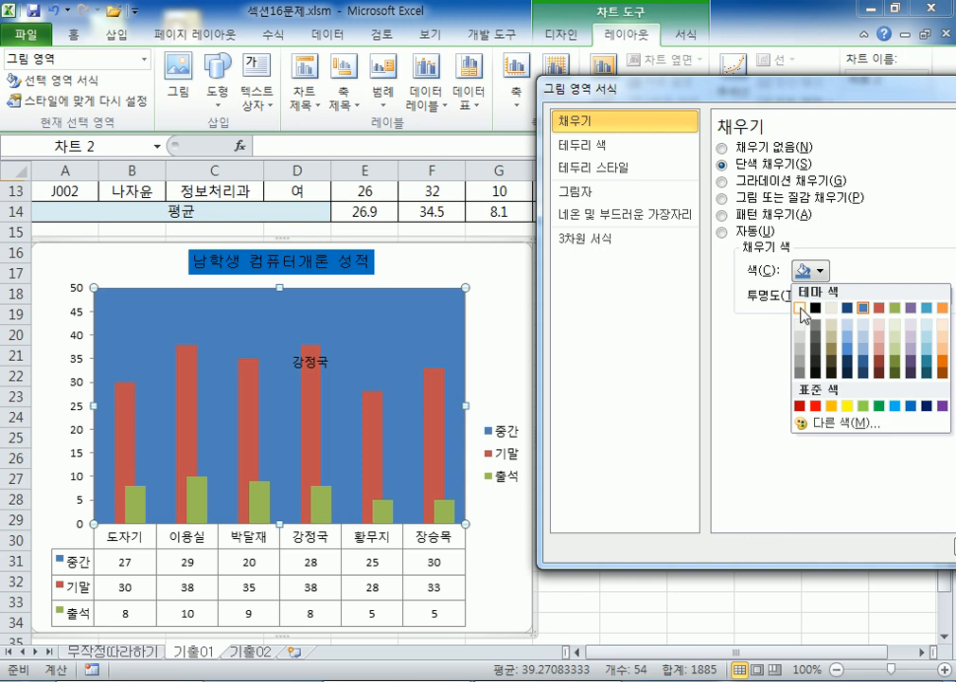
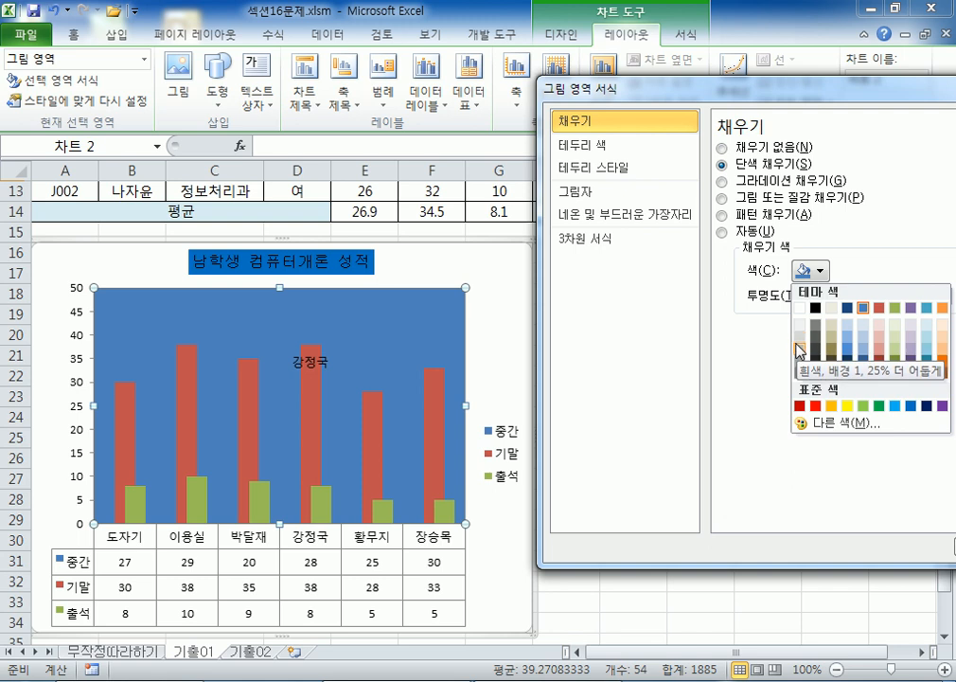
pyautogui.click(800, 348)
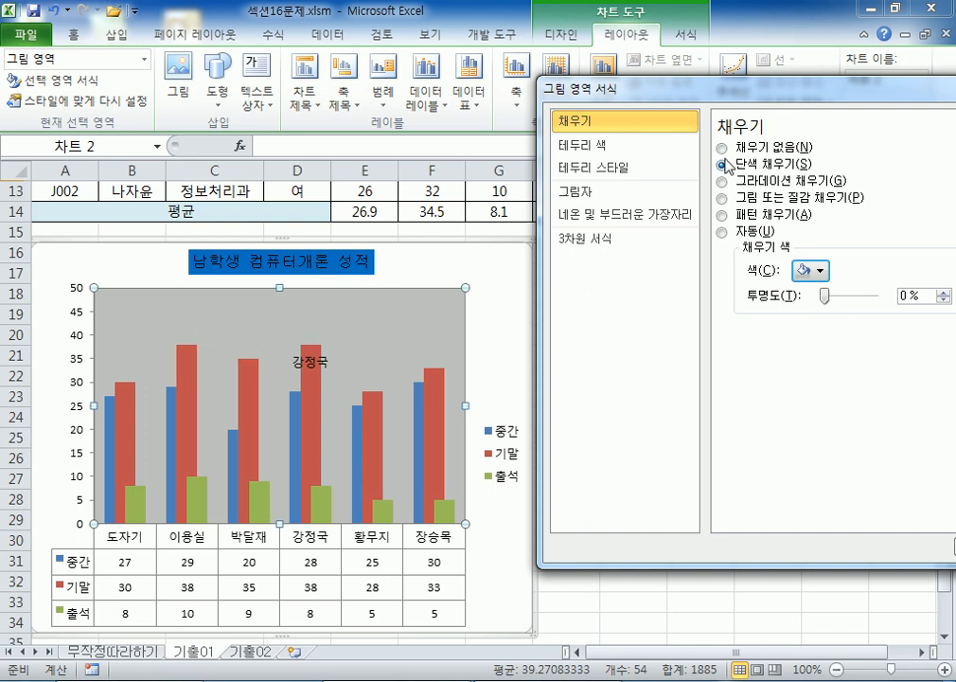
# - Move the formatting dialog clear of the chart commands and show the primary major horizontal gridlines (주 눈금선)
pyautogui.moveTo(740, 98); pyautogui.dragTo(806, 131)
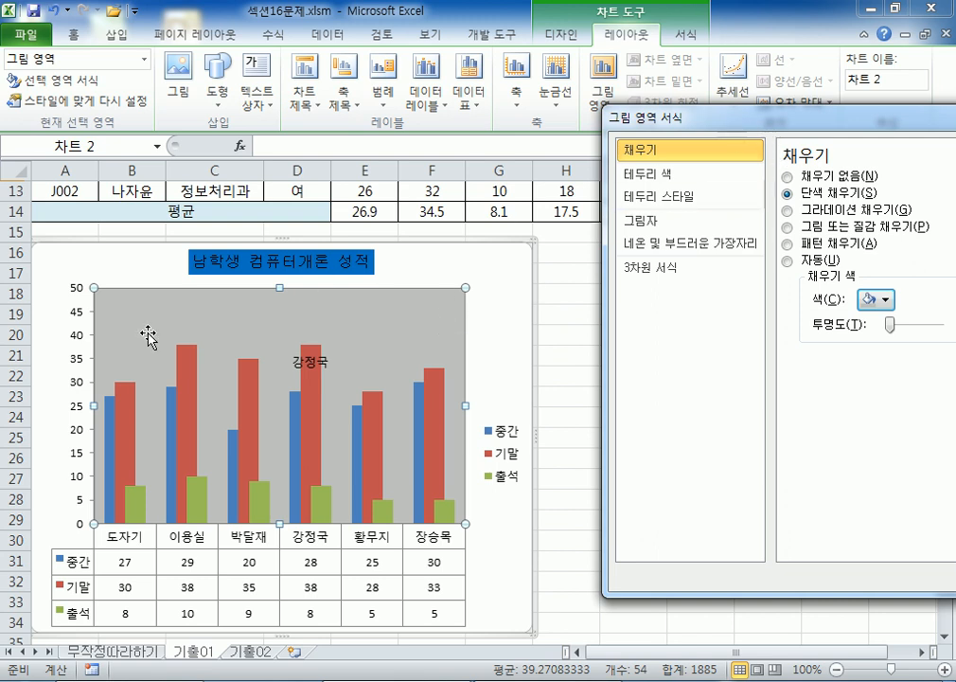
pyautogui.moveTo(697, 129); pyautogui.dragTo(703, 293)
pyautogui.click(555, 81)
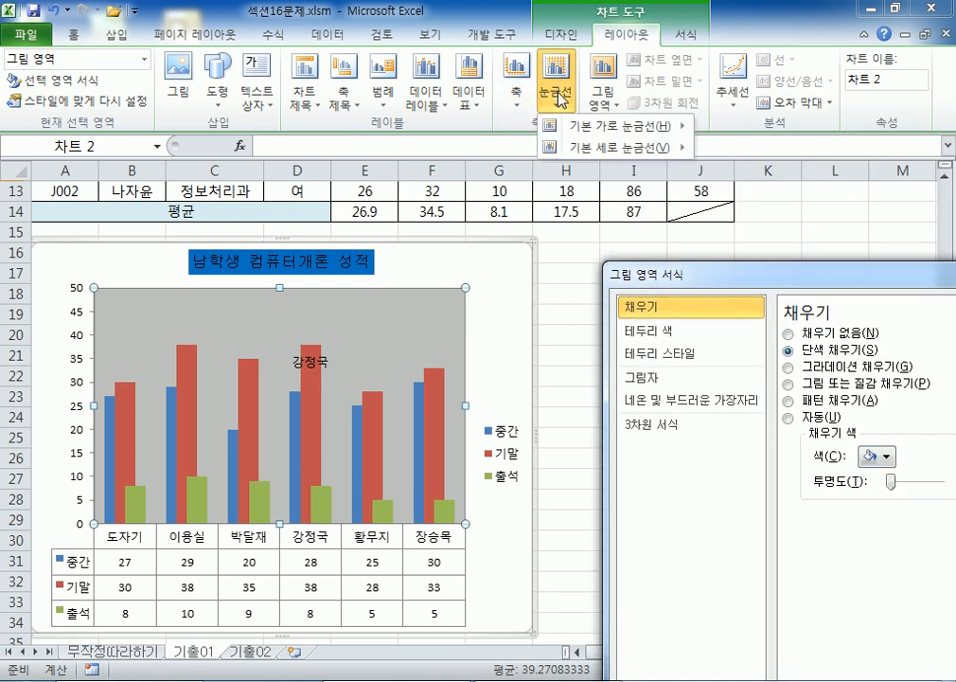
pyautogui.moveTo(632, 123)
pyautogui.click(738, 180)
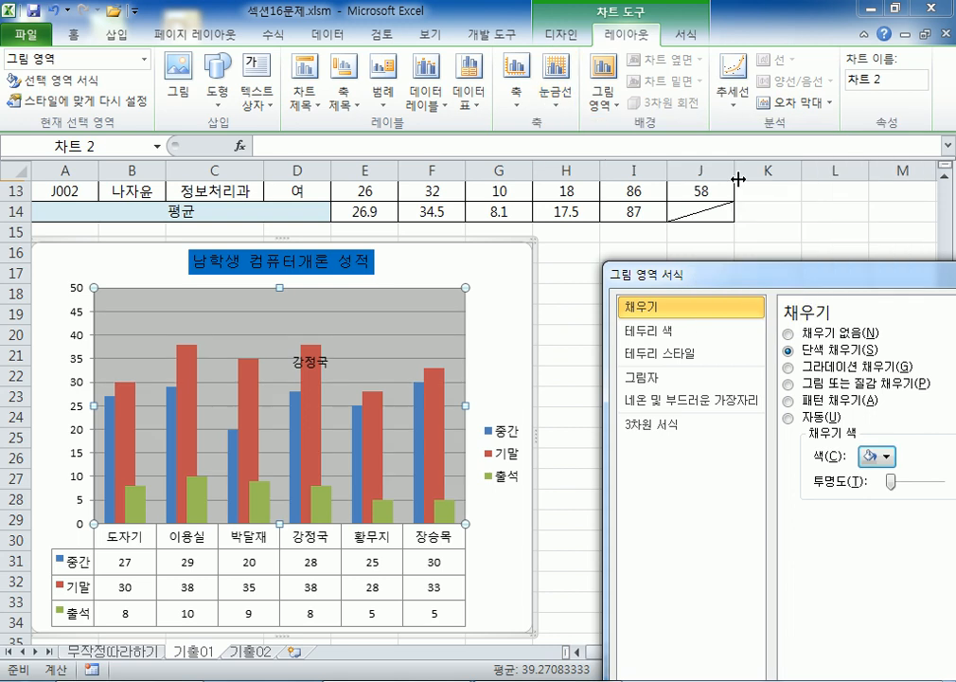
# - Remove the chart's primary horizontal gridlines and show the major ones again
pyautogui.click(556, 85)
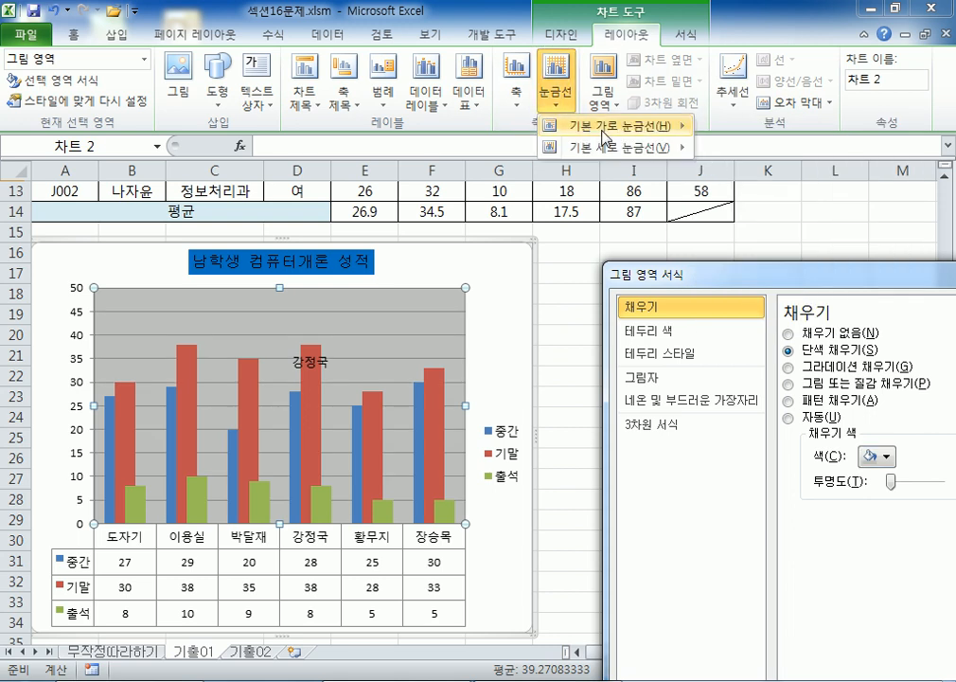
pyautogui.moveTo(637, 137)
pyautogui.click(739, 142)
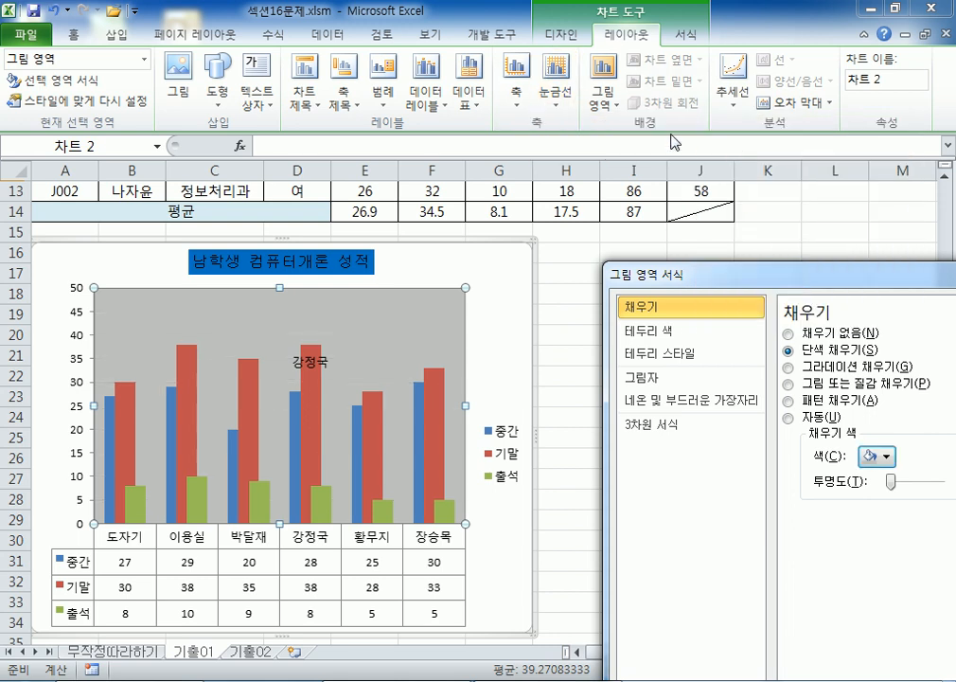
pyautogui.click(557, 90)
pyautogui.moveTo(588, 131)
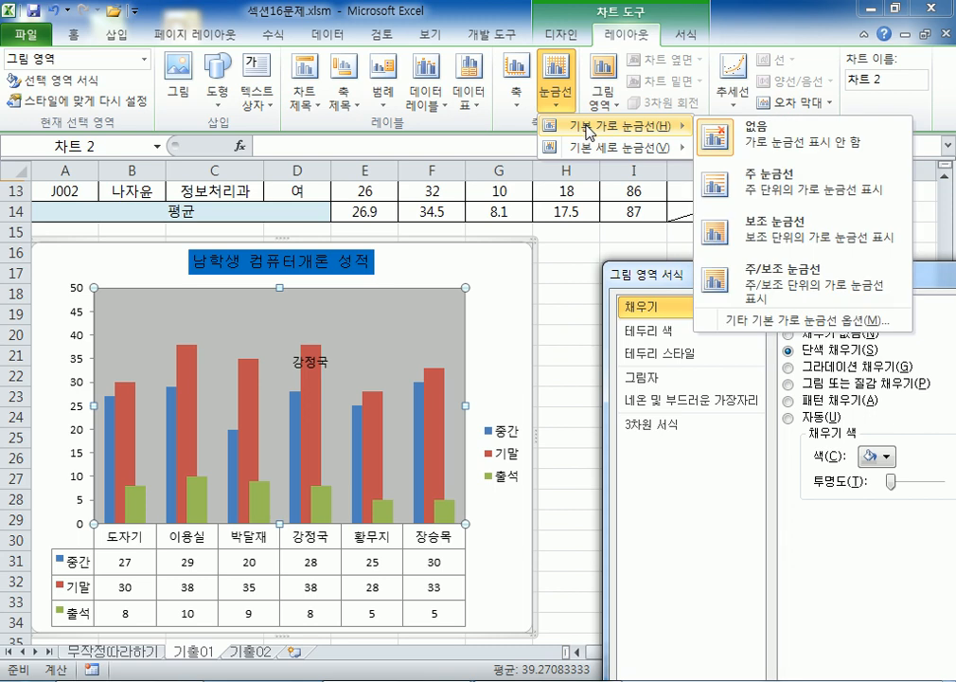
pyautogui.click(734, 184)
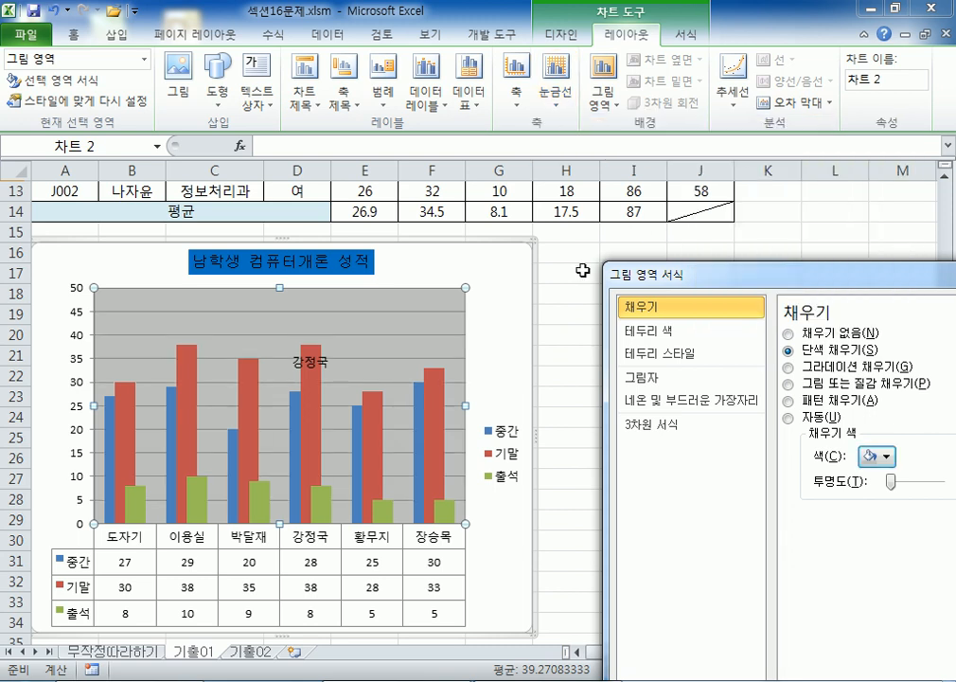
# - Set the line color of the major horizontal gridlines to no line (선 없음)
pyautogui.click(426, 312)
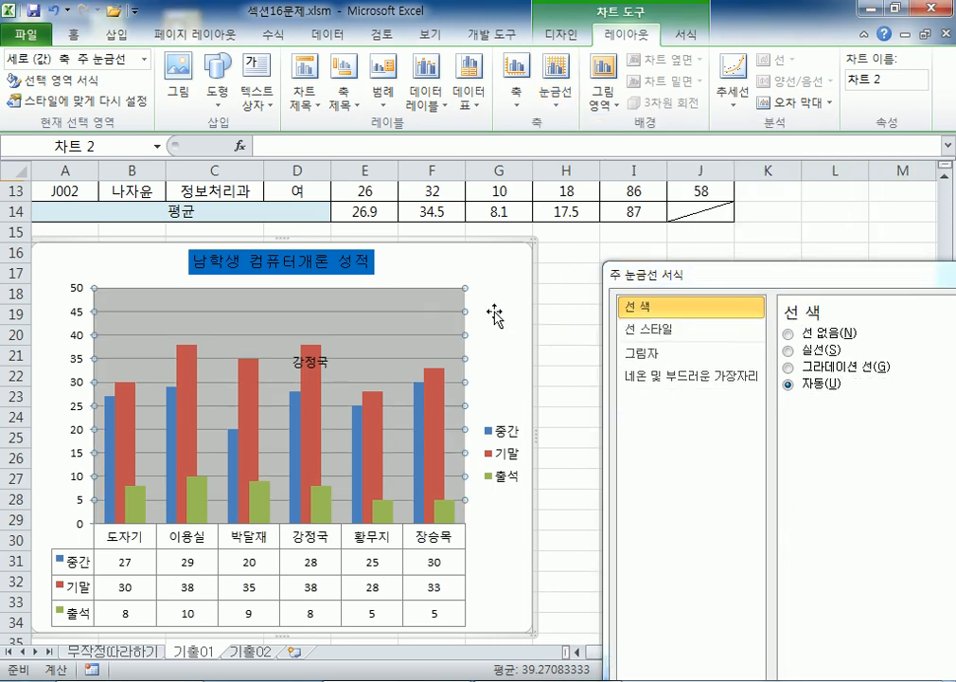
pyautogui.moveTo(748, 280); pyautogui.dragTo(688, 179)
pyautogui.click(727, 231)
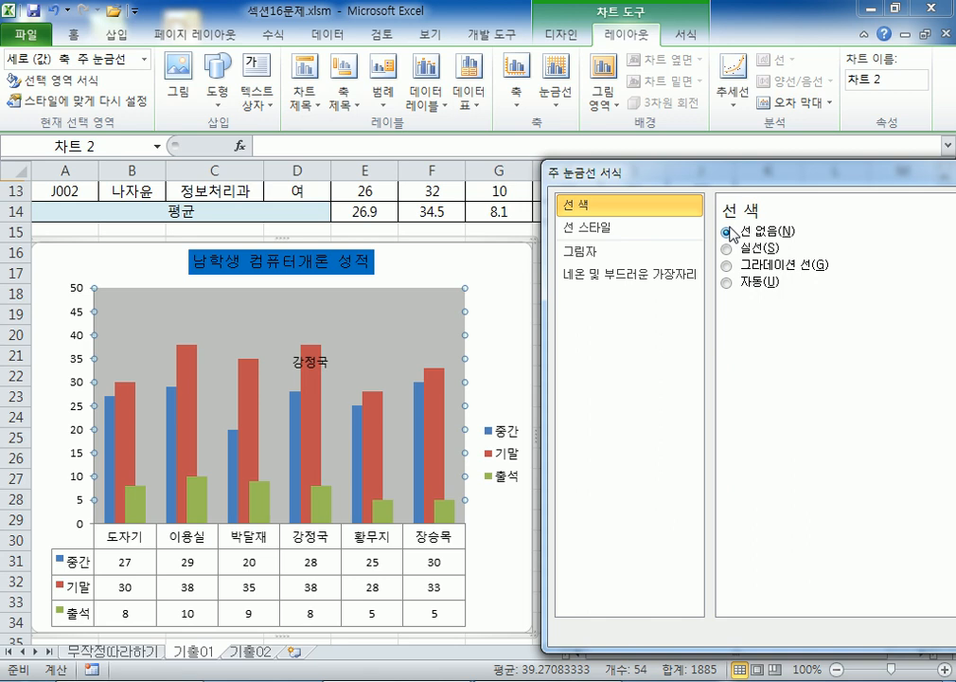
# - Try turning the primary horizontal gridlines off and back on as major gridlines to restore their lines
pyautogui.click(557, 85)
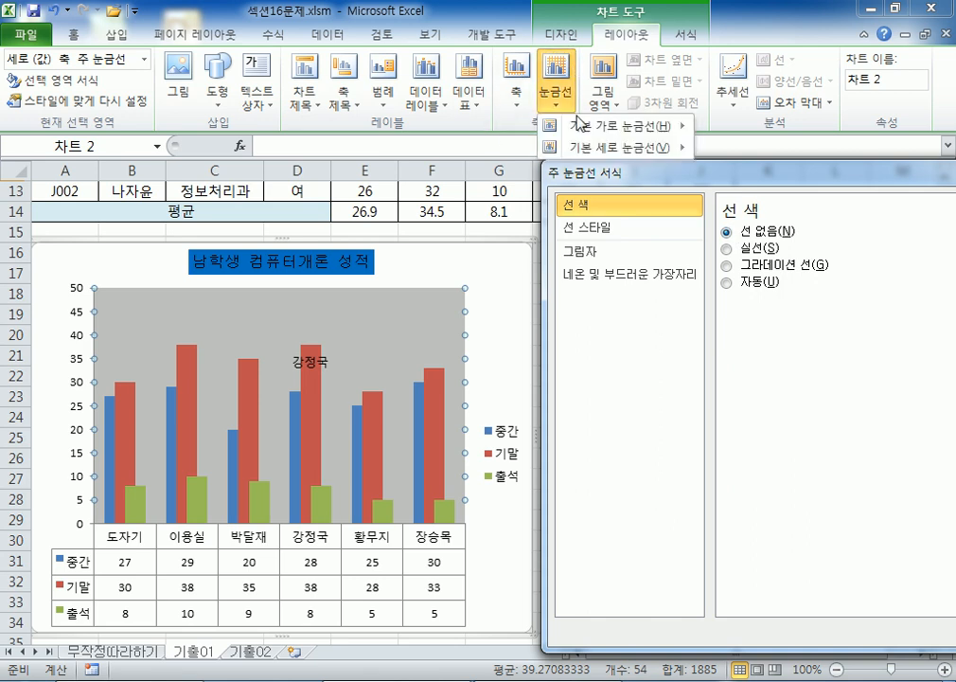
pyautogui.moveTo(585, 129)
pyautogui.click(743, 133)
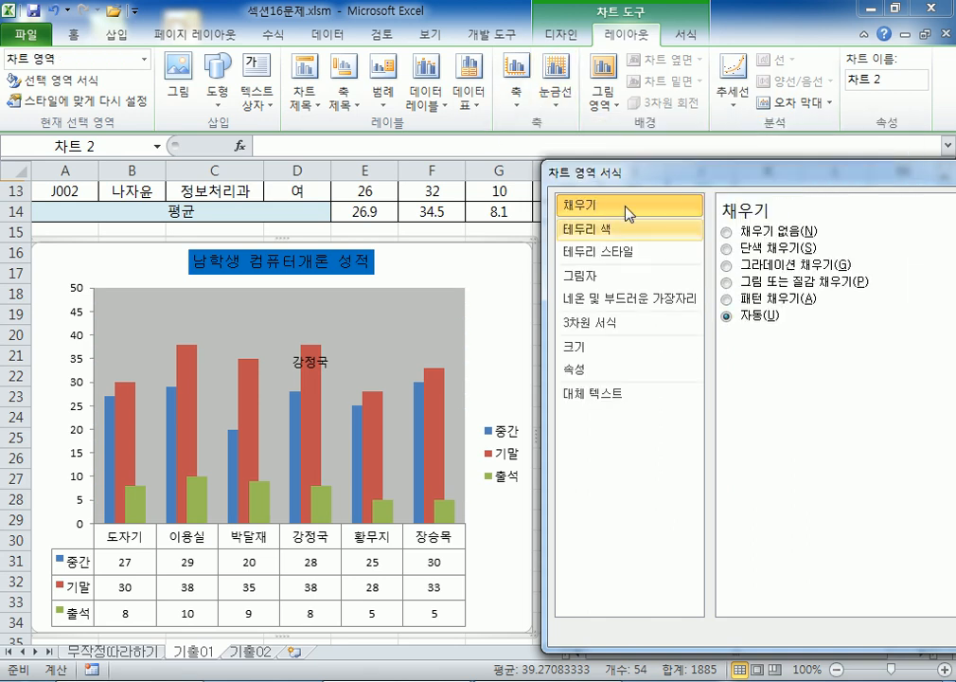
pyautogui.click(557, 90)
pyautogui.moveTo(615, 126)
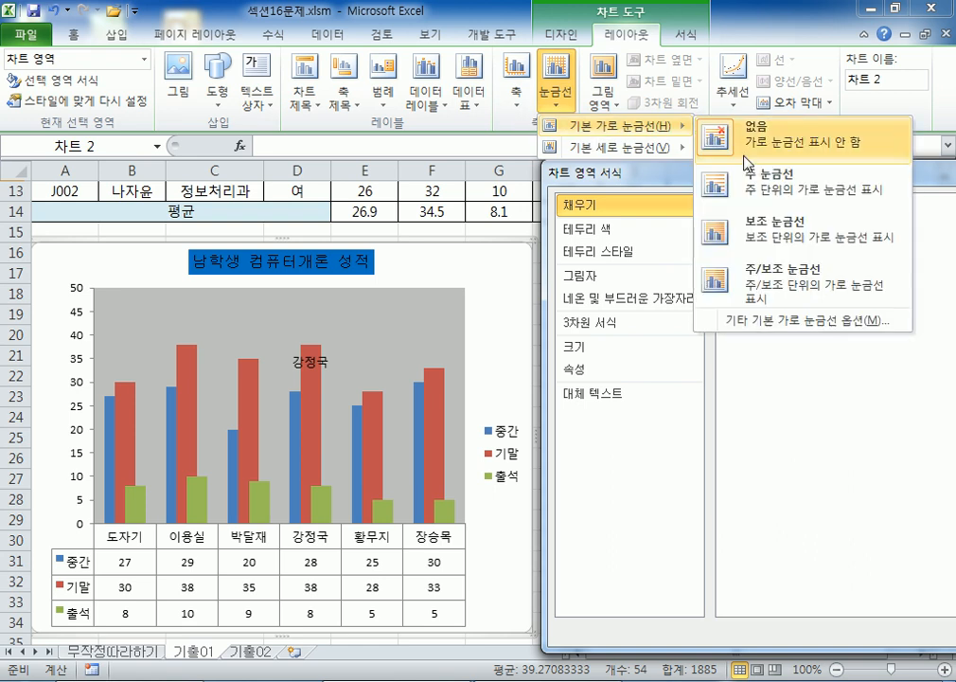
pyautogui.click(765, 199)
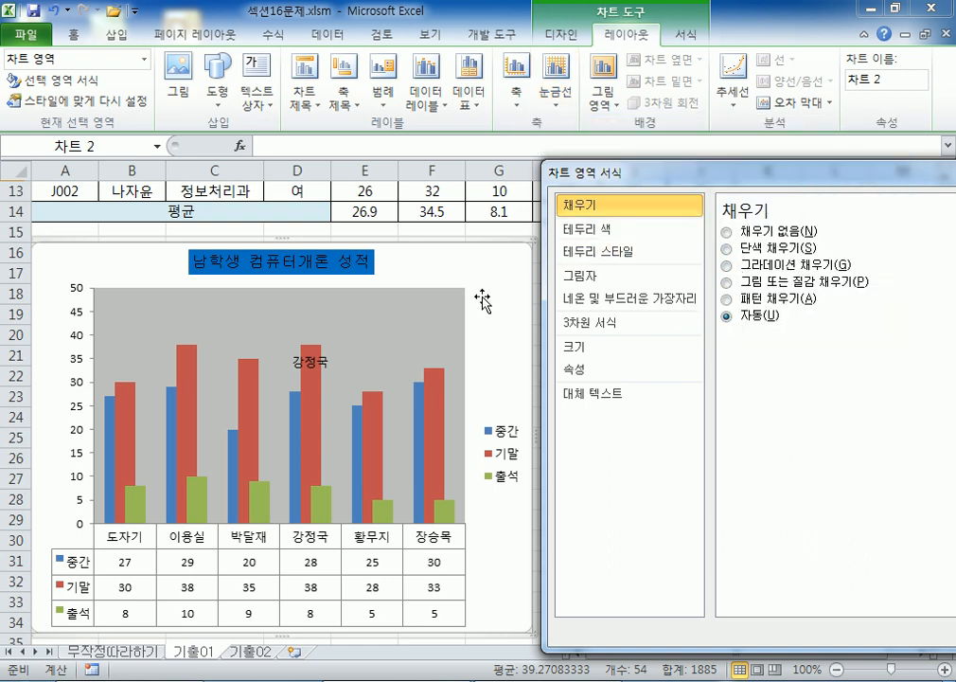
# - Format the major horizontal gridlines as solid black lines
pyautogui.click(423, 320)
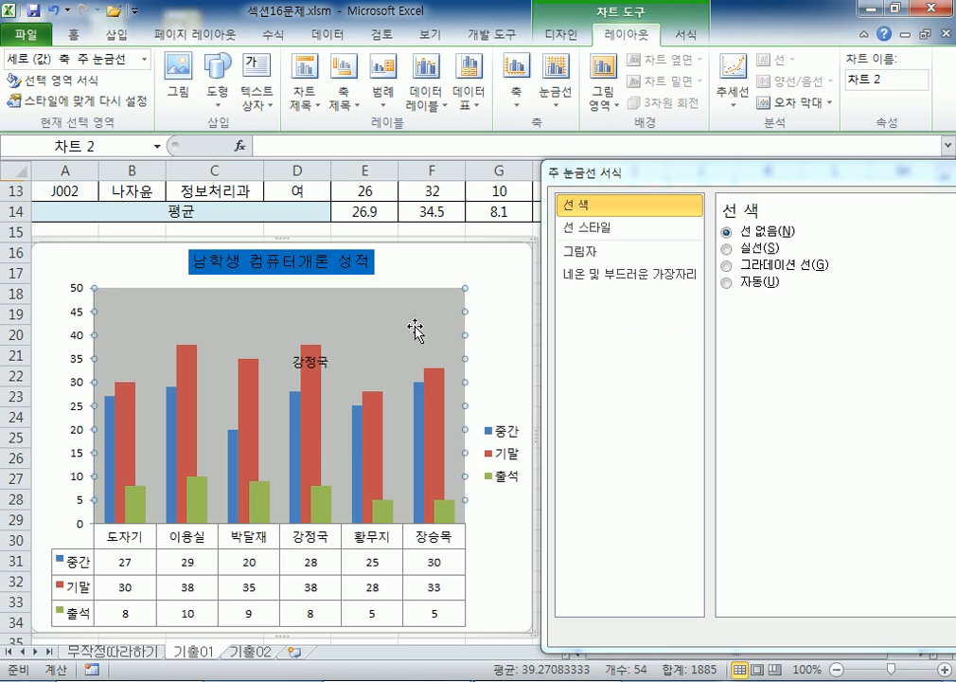
pyautogui.click(760, 249)
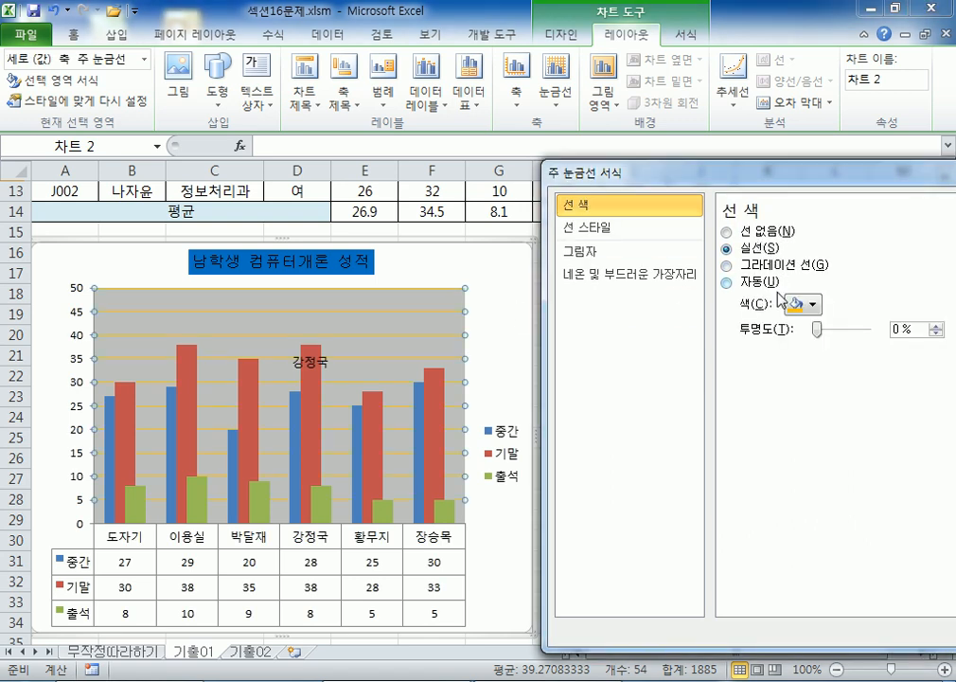
pyautogui.click(813, 306)
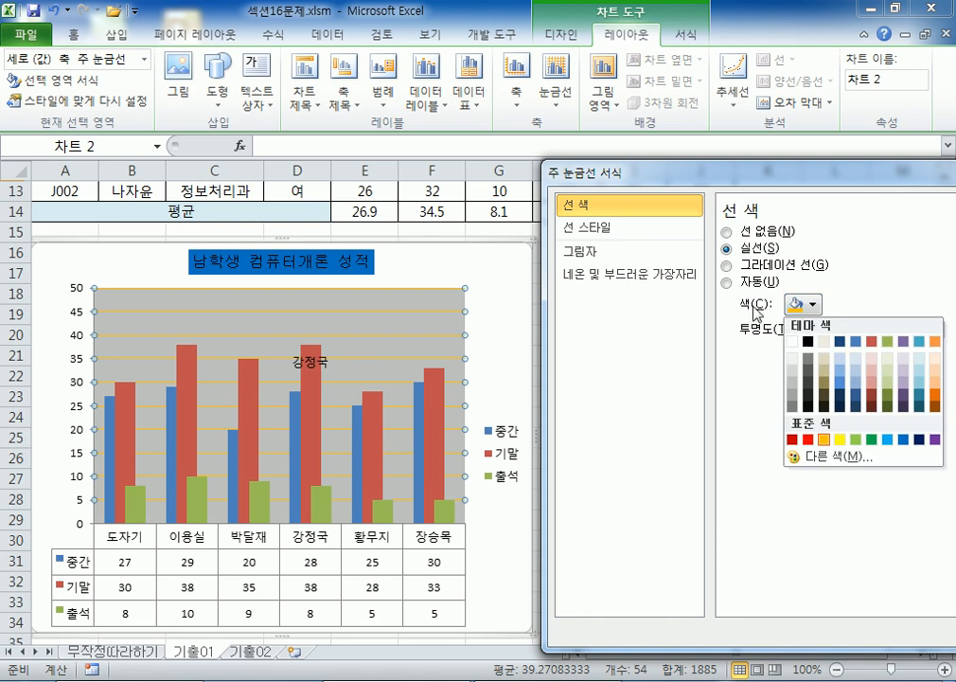
pyautogui.click(807, 341)
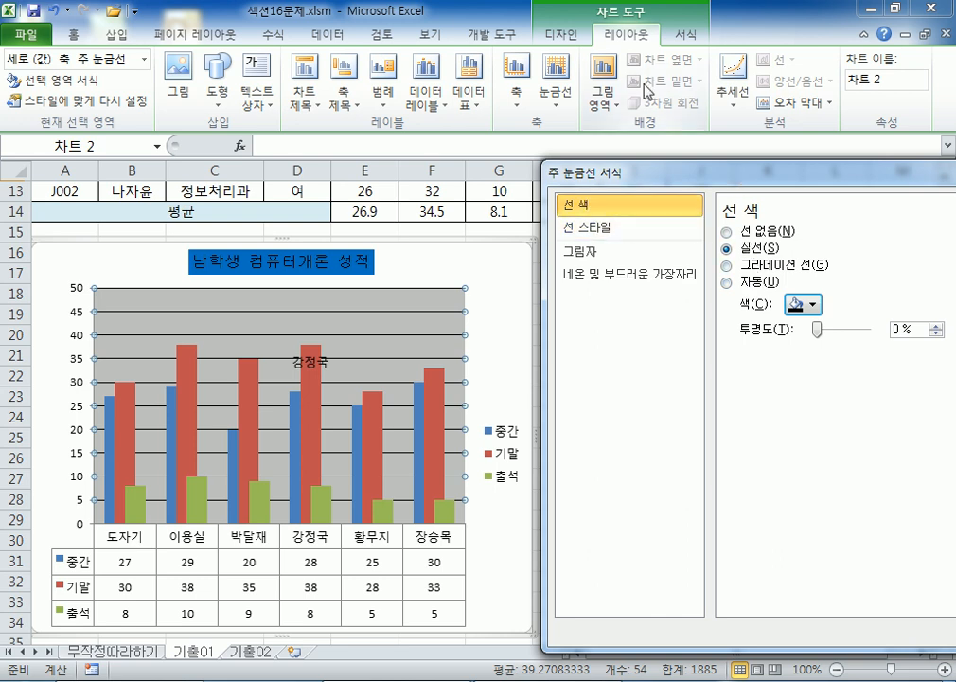
# - Hide the black horizontal gridlines and display the major horizontal gridlines again
pyautogui.click(573, 104)
pyautogui.moveTo(589, 124)
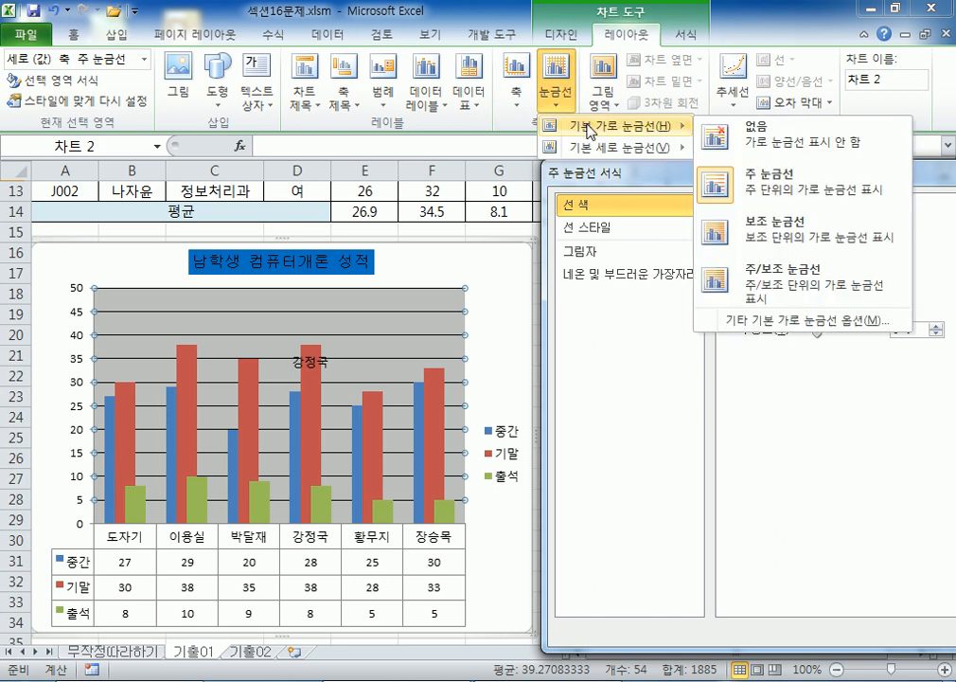
pyautogui.click(719, 126)
pyautogui.click(555, 94)
pyautogui.moveTo(625, 140)
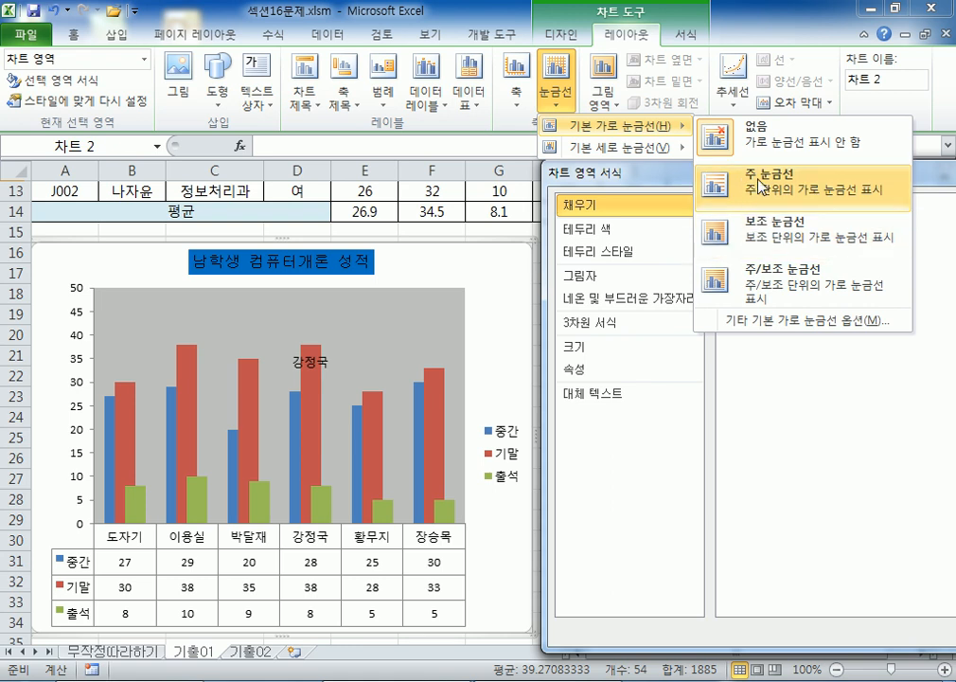
pyautogui.click(757, 185)
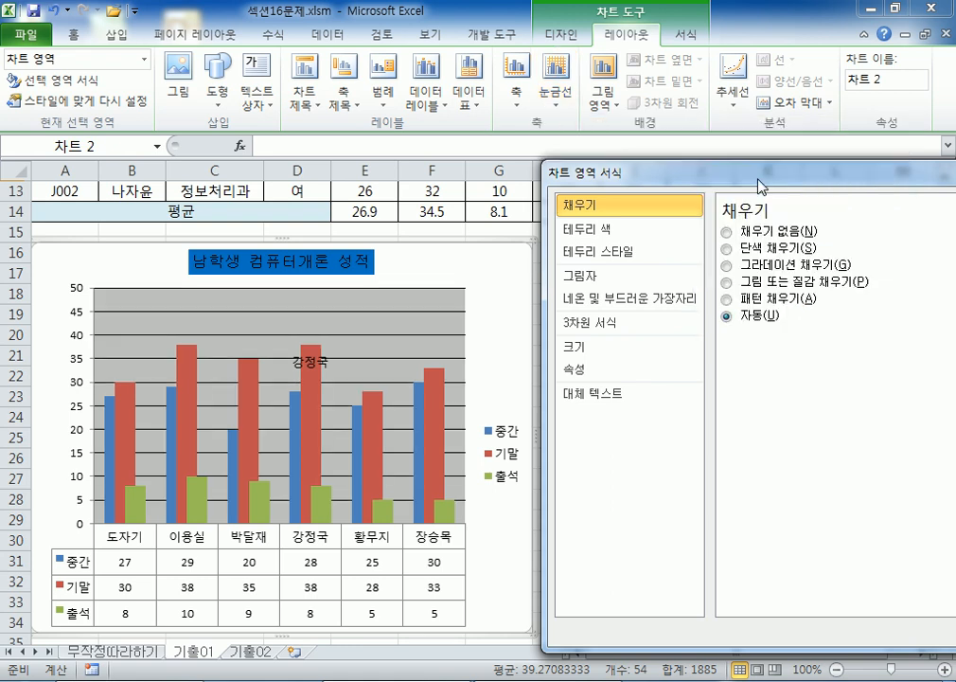
pyautogui.moveTo(762, 186); pyautogui.dragTo(601, 215)
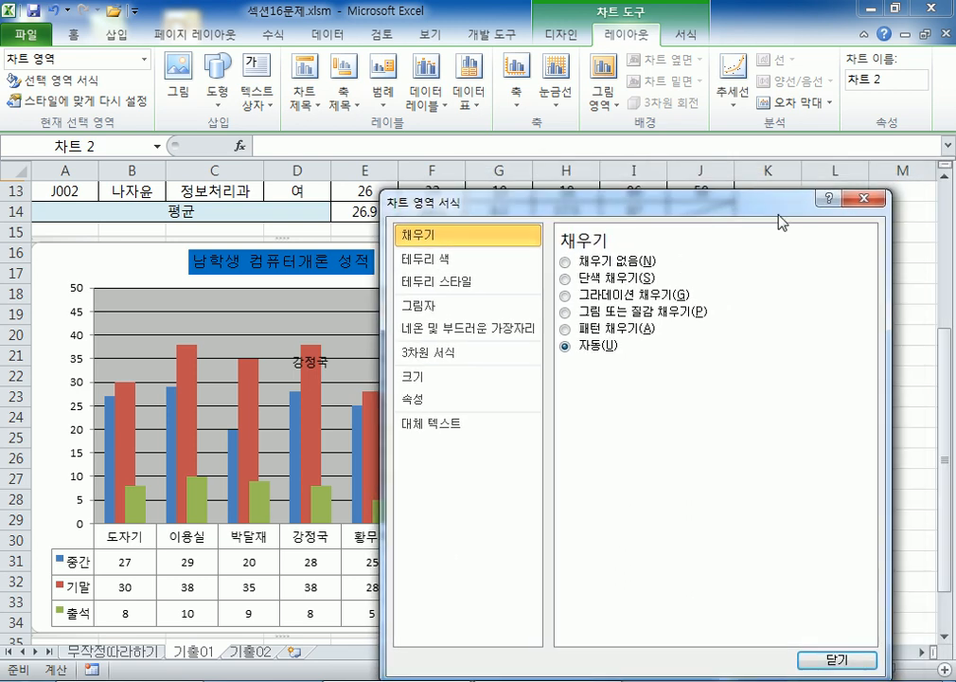
pyautogui.click(861, 199)
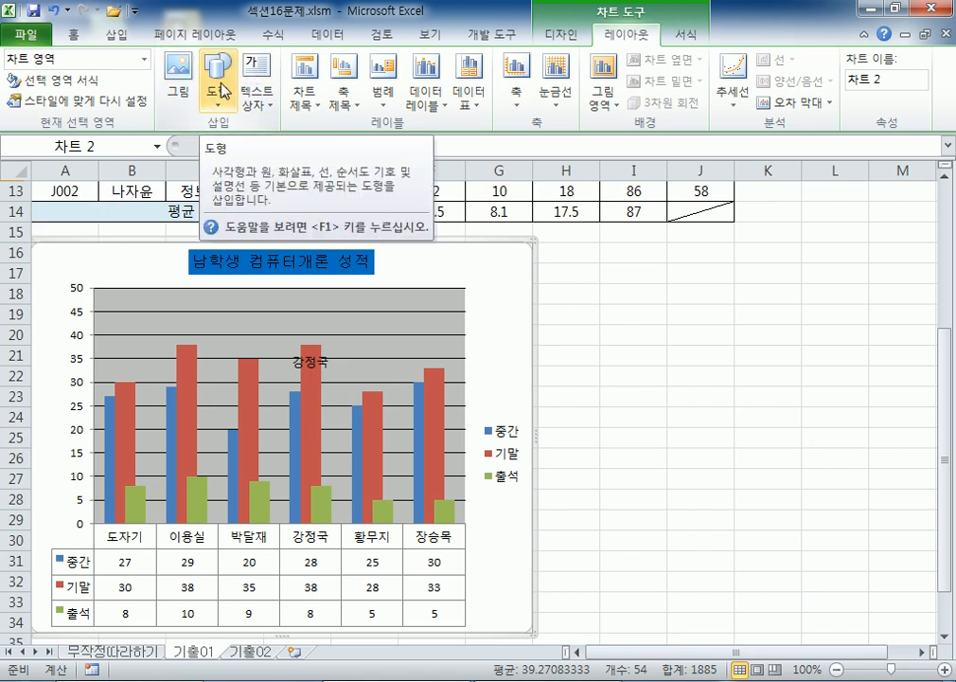
pyautogui.click(119, 35)
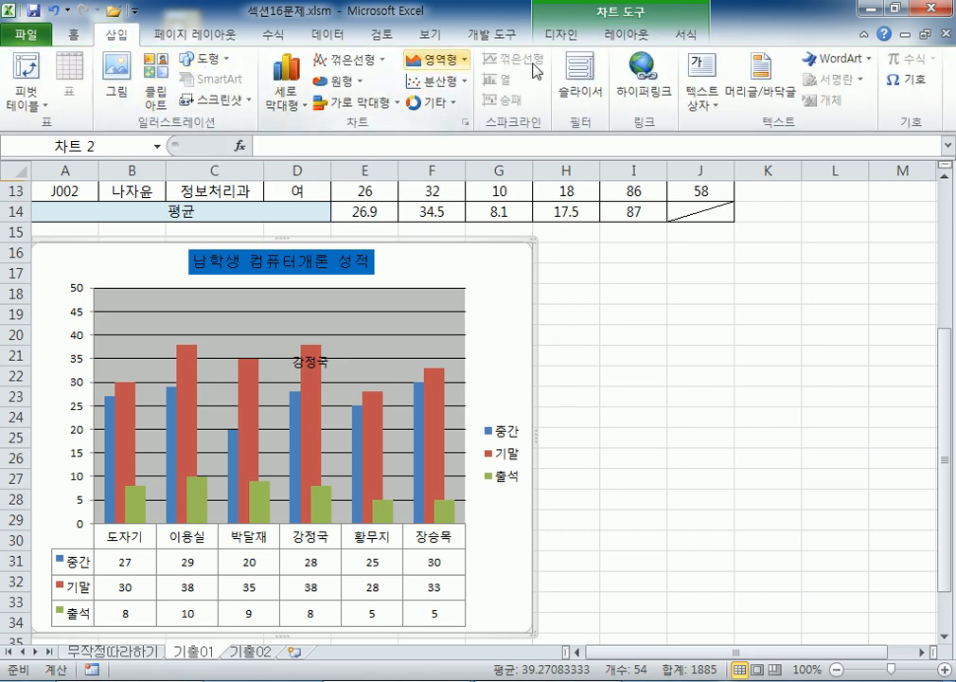
pyautogui.click(567, 35)
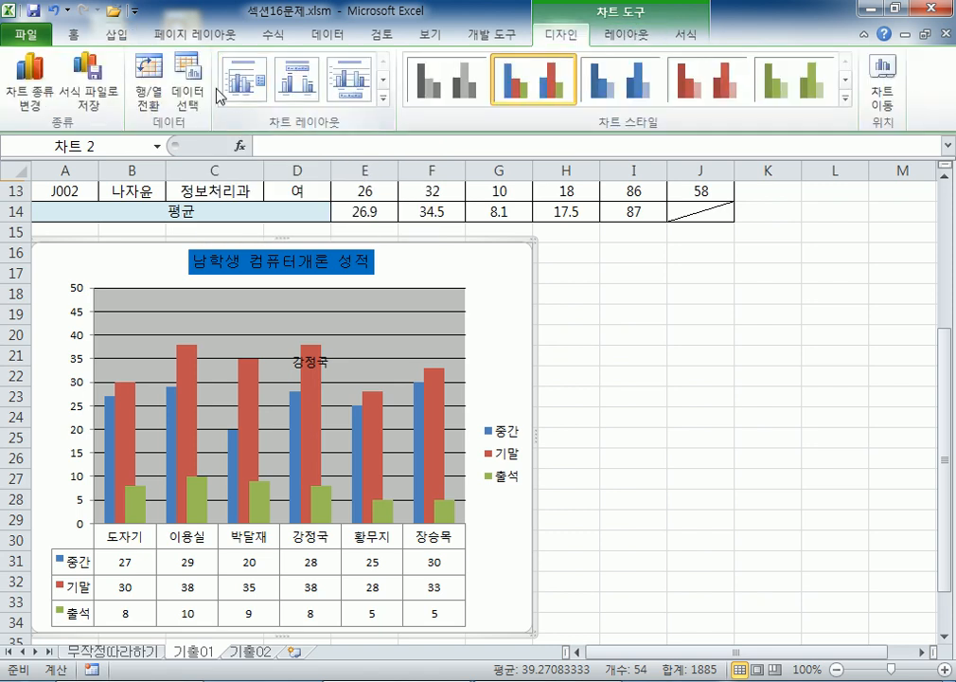
pyautogui.click(646, 34)
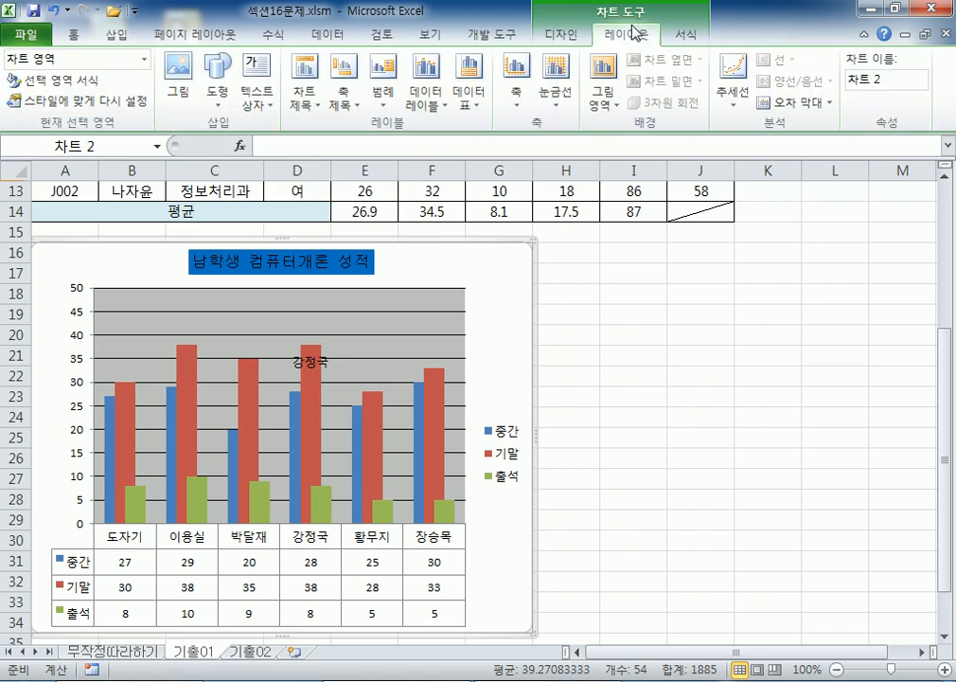
# - Draw a rectangle about 2.81 cm wide and 1.06 cm high in the chart's upper-left corner and enter the text "단위 : 점" in it
pyautogui.click(221, 88)
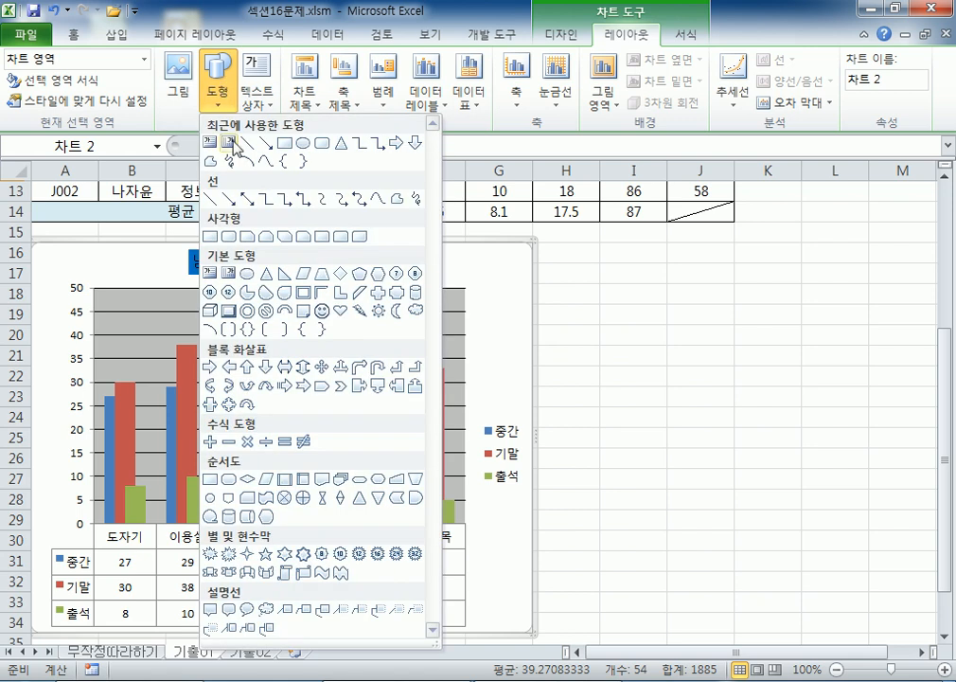
pyautogui.click(209, 238)
pyautogui.moveTo(44, 256); pyautogui.dragTo(144, 293)
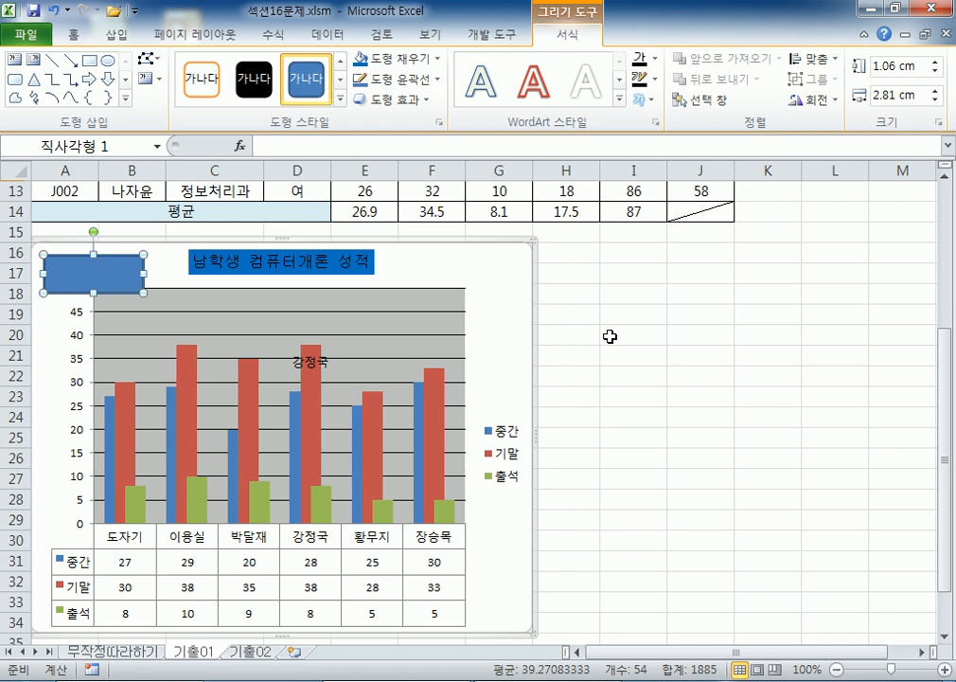
pyautogui.write('단우')
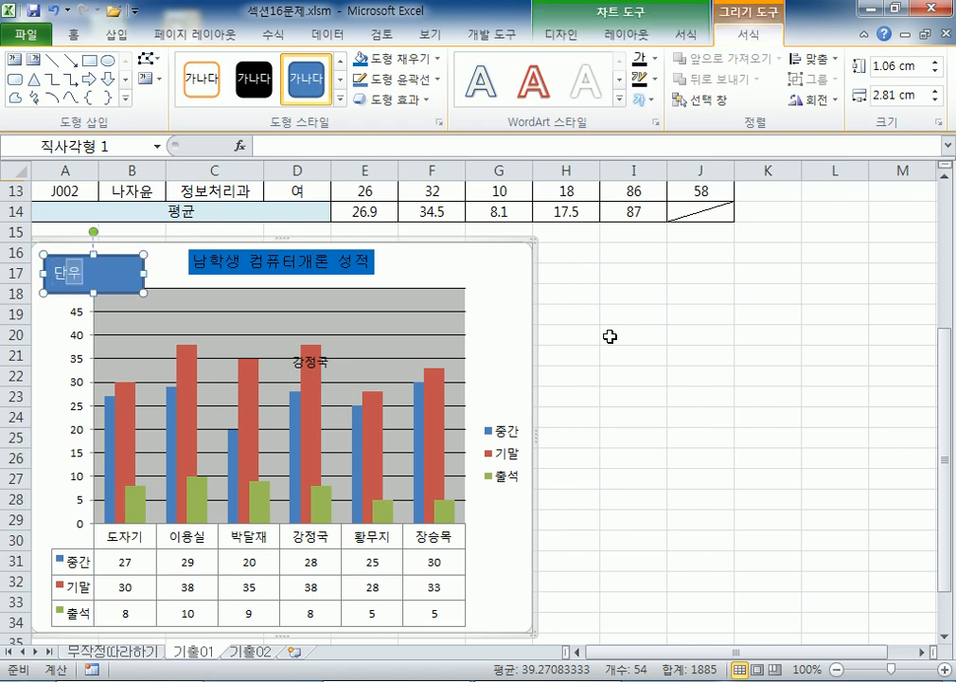
pyautogui.write(':')
pyautogui.write('위:')
pyautogui.write('점')
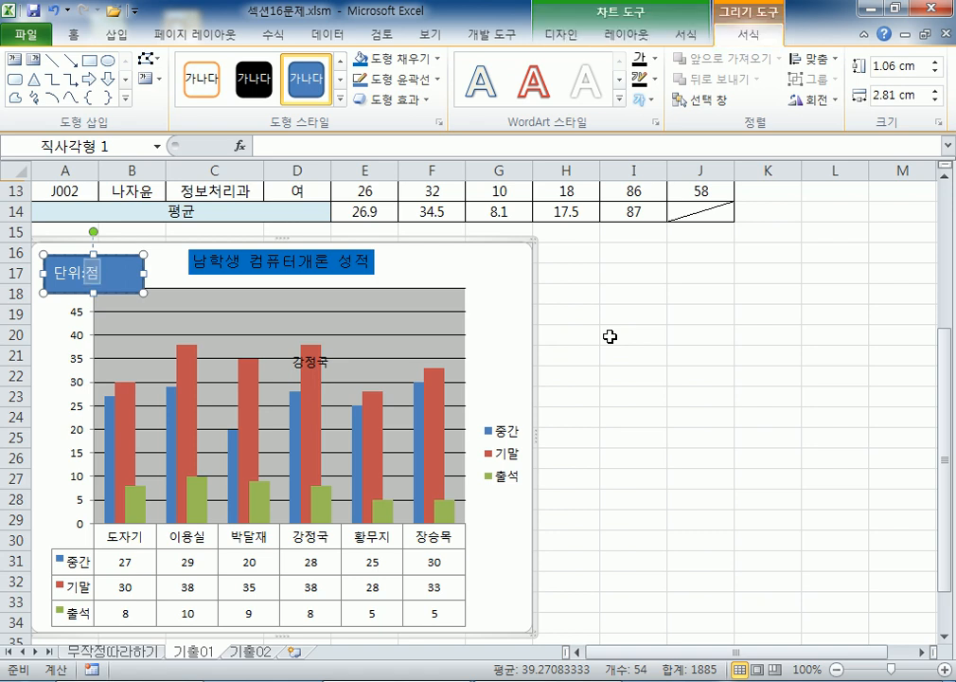
pyautogui.press('Left')
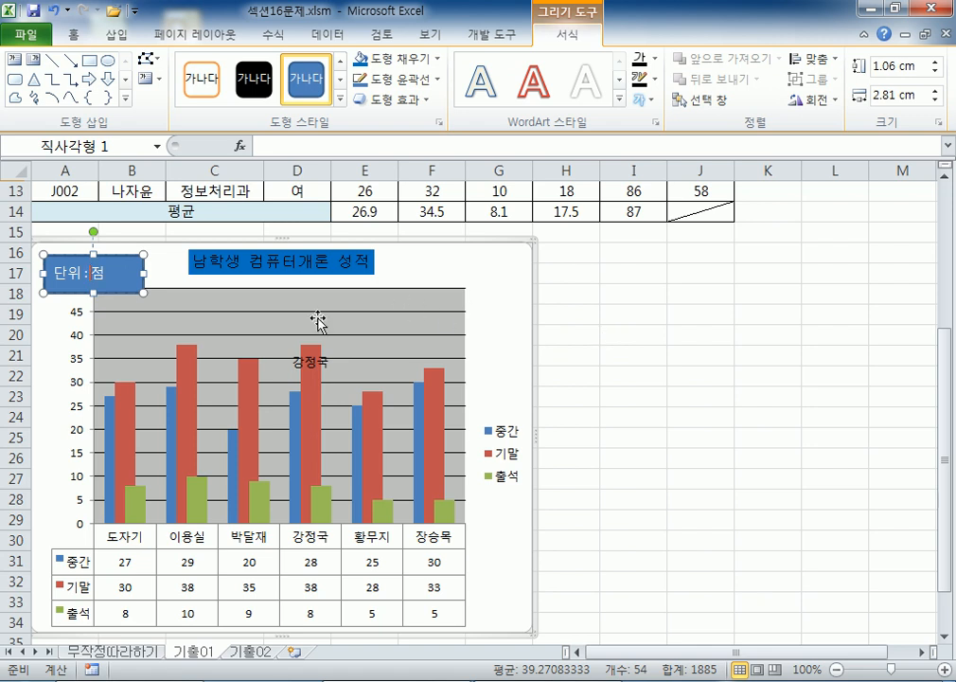
# - Shrink the rectangle to about 2.62 cm by 0.74 cm and set its text to 굴림 at 10.5 pt
pyautogui.moveTo(144, 289); pyautogui.dragTo(111, 259)
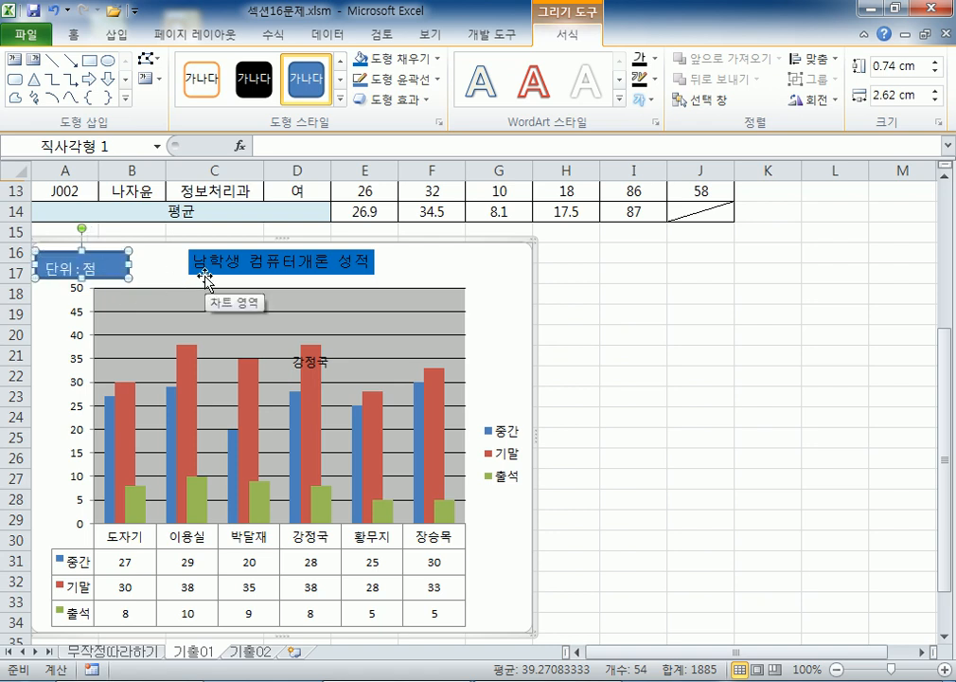
pyautogui.click(74, 36)
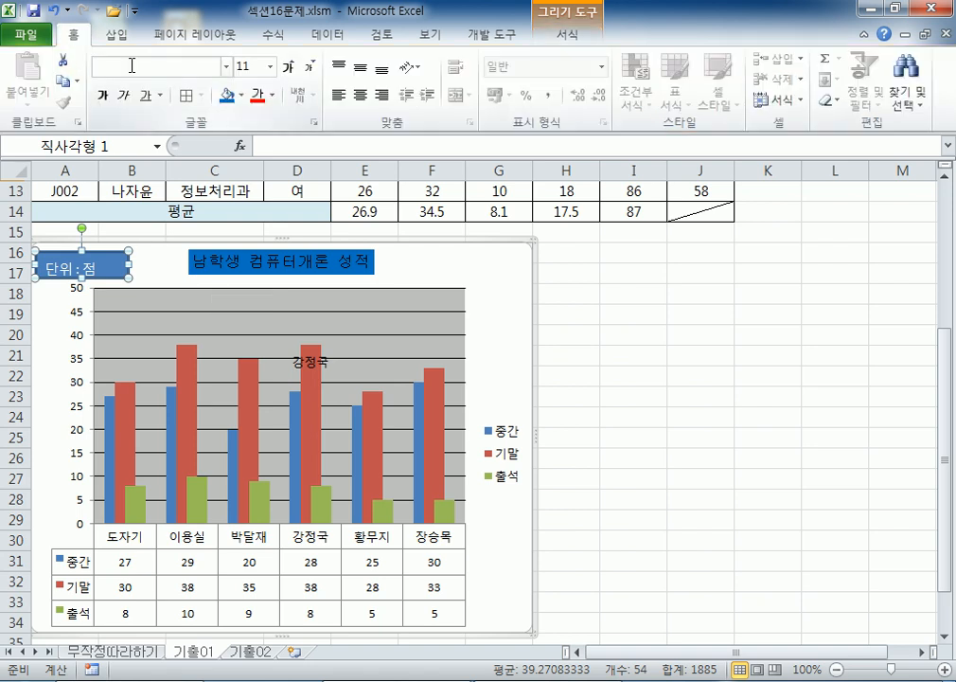
pyautogui.click(227, 66)
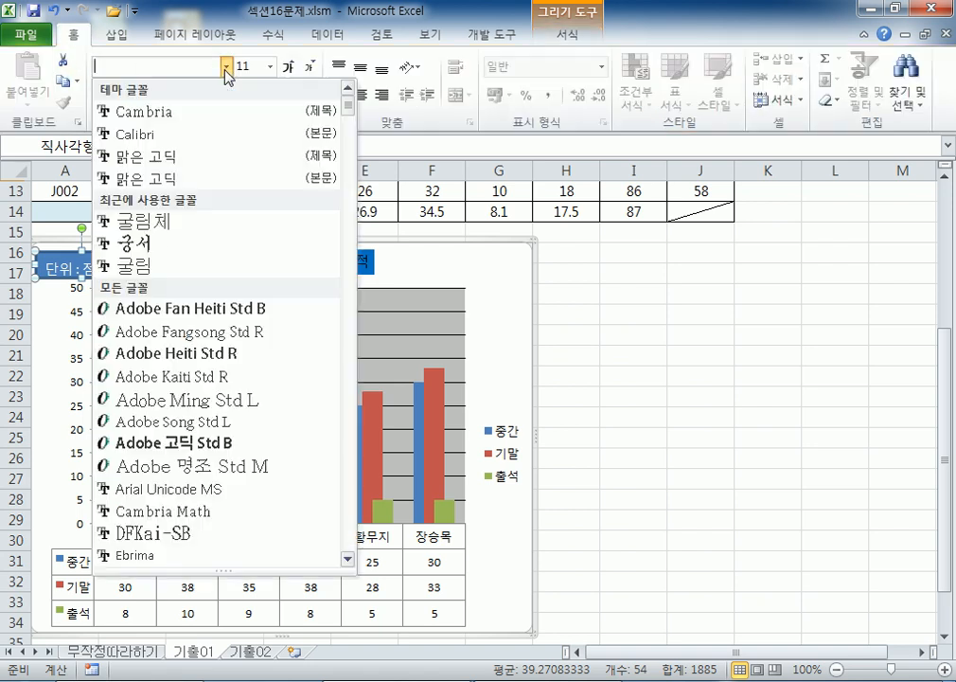
pyautogui.click(189, 268)
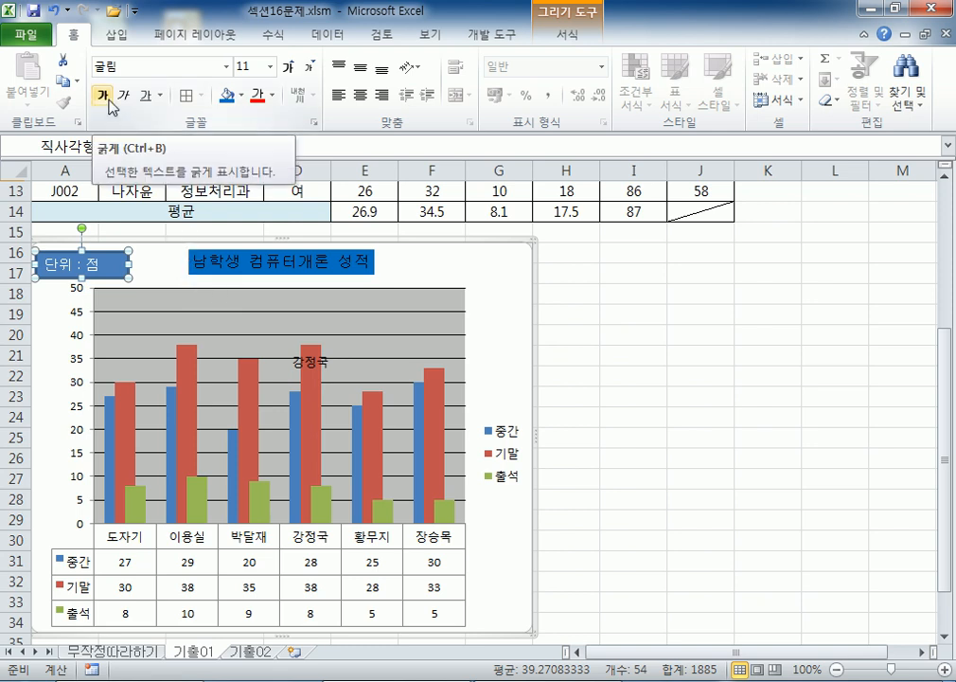
pyautogui.click(310, 68)
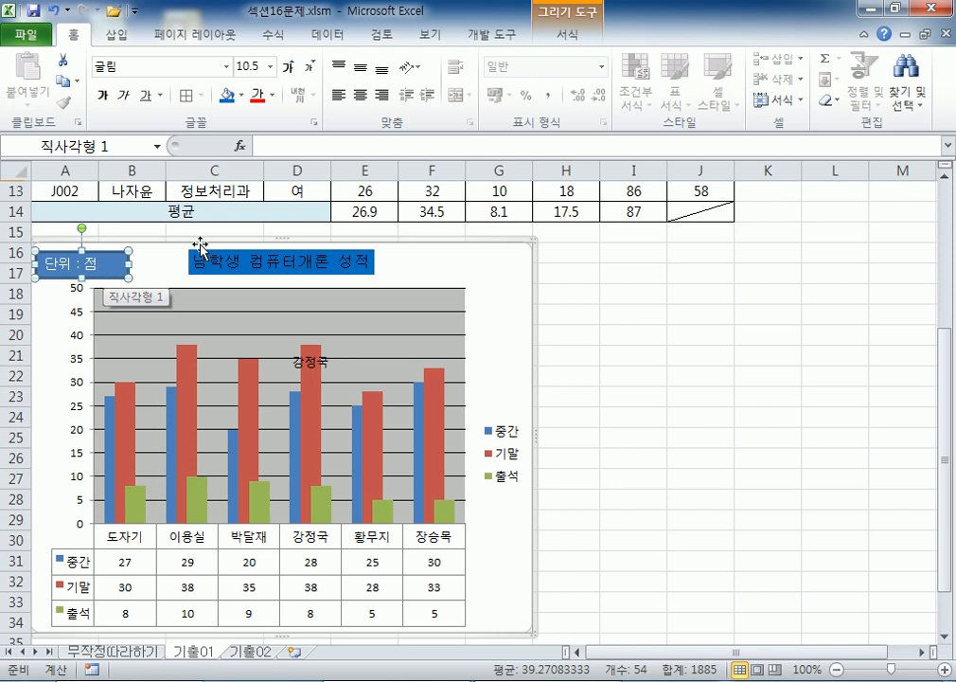
# - Remove the fill of the unit label rectangle (채우기 없음) and set its text to the automatic black color
pyautogui.click(243, 96)
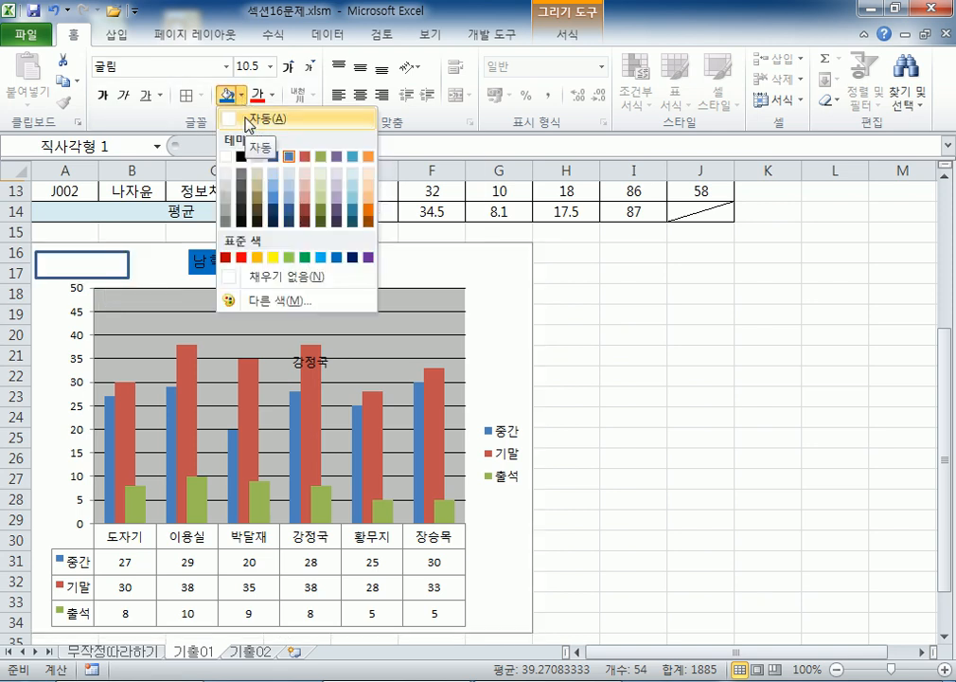
pyautogui.click(253, 277)
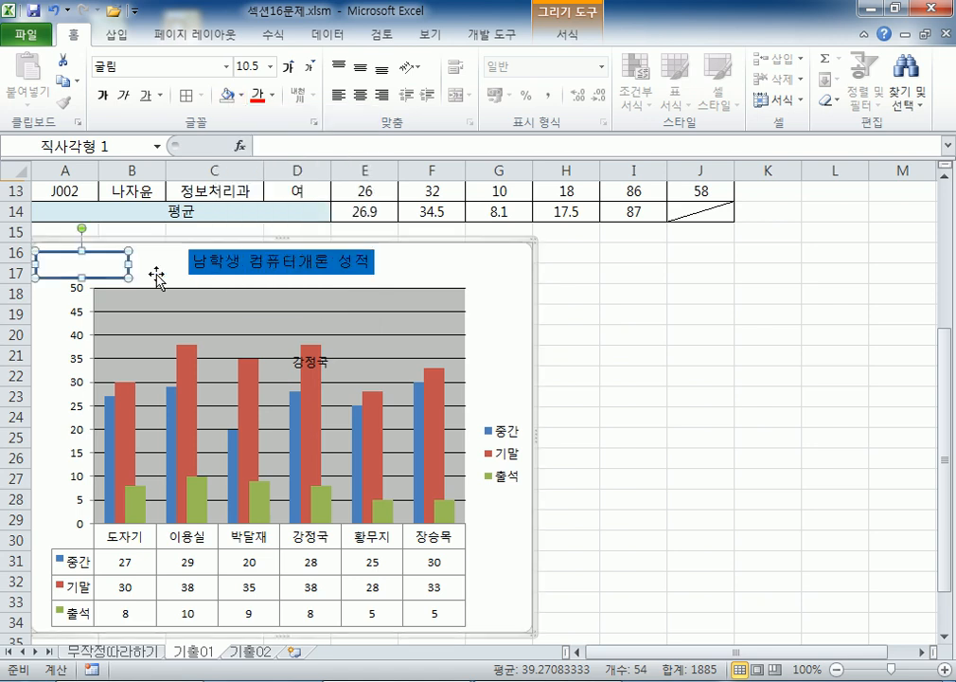
pyautogui.click(271, 95)
pyautogui.click(276, 118)
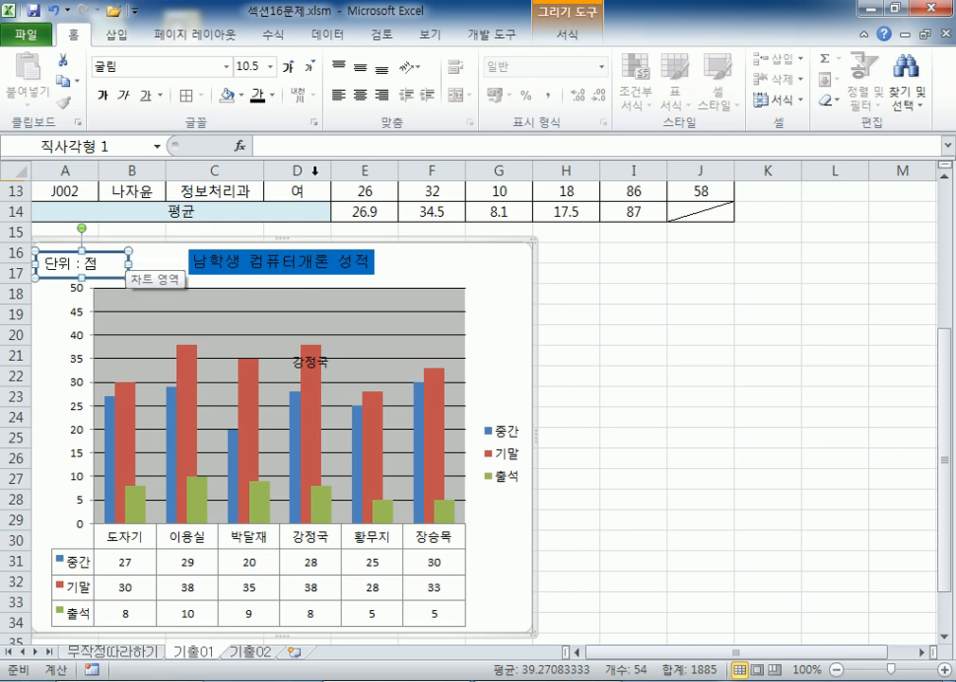
# - Center the unit label text horizontally and vertically, and narrow the rectangle to about 2.2 cm
pyautogui.click(361, 95)
pyautogui.click(360, 67)
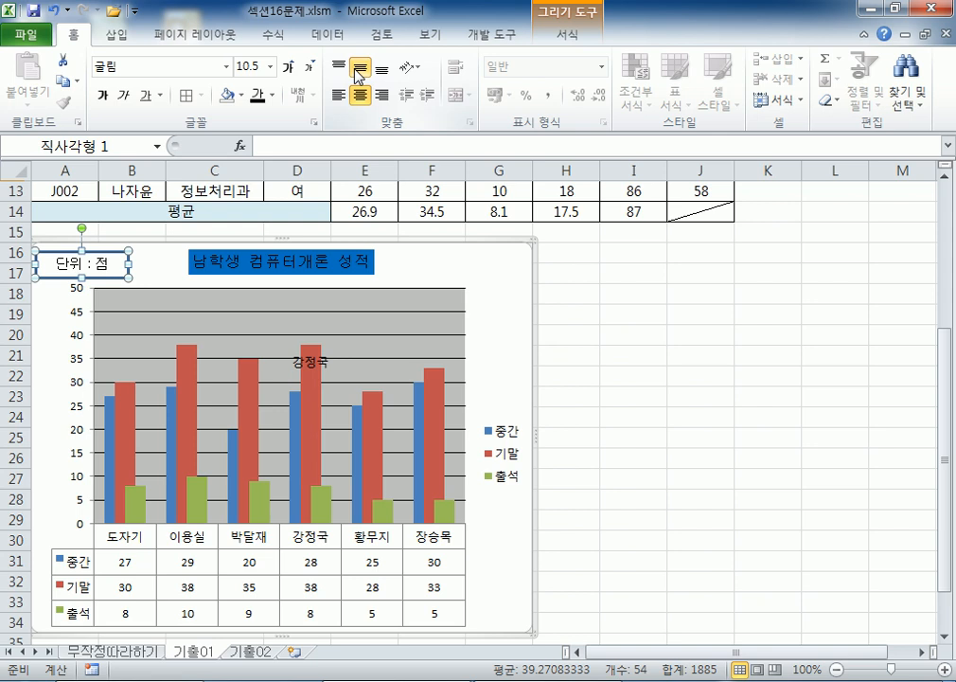
pyautogui.moveTo(128, 265); pyautogui.dragTo(115, 265)
pyautogui.click(152, 262)
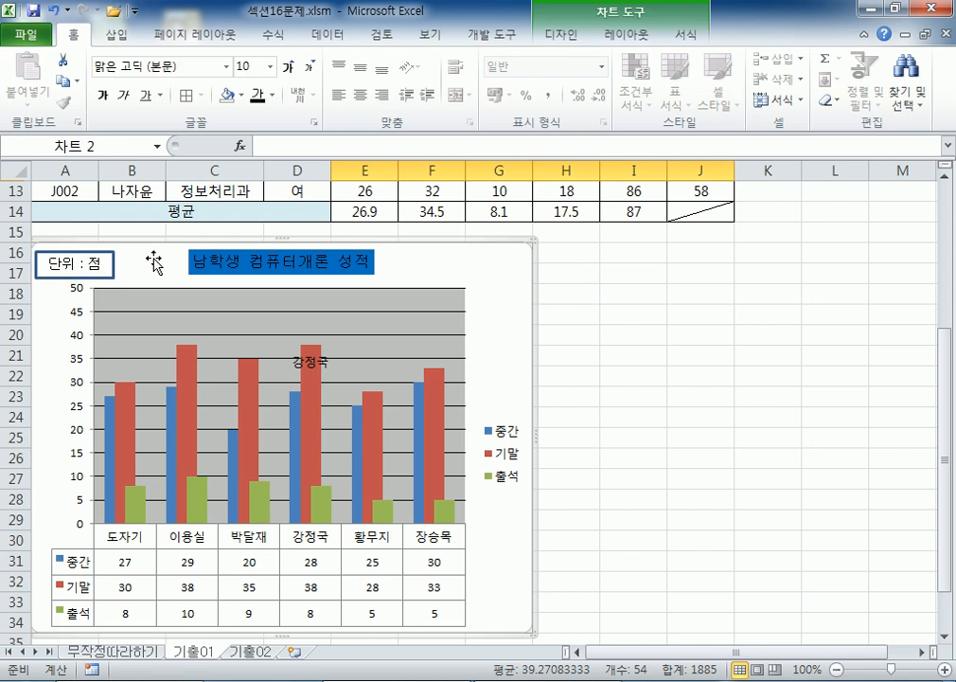
pyautogui.click(115, 275)
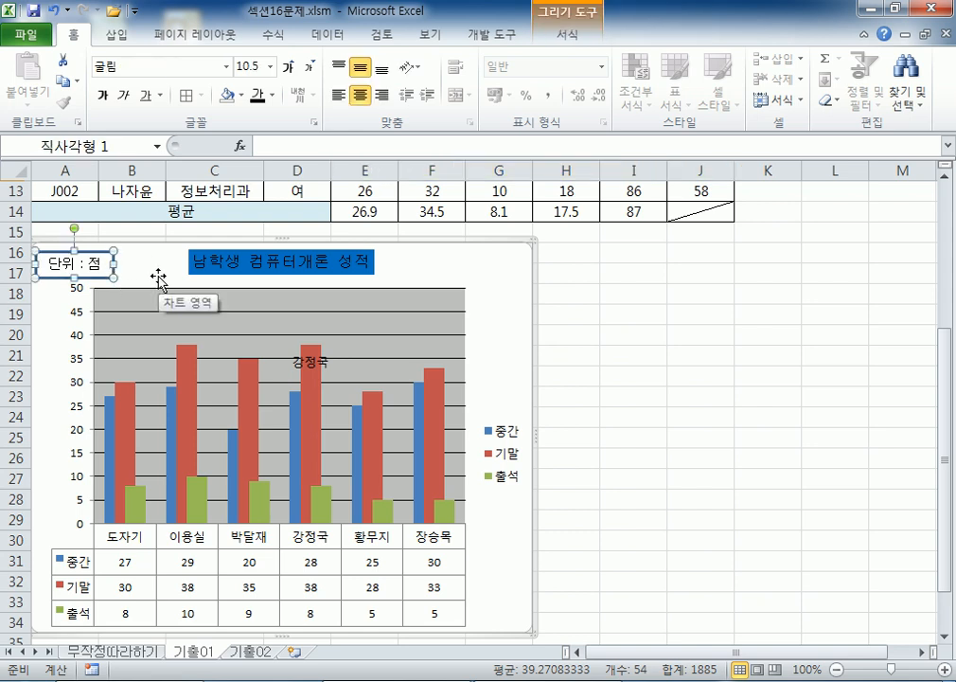
pyautogui.click(102, 284)
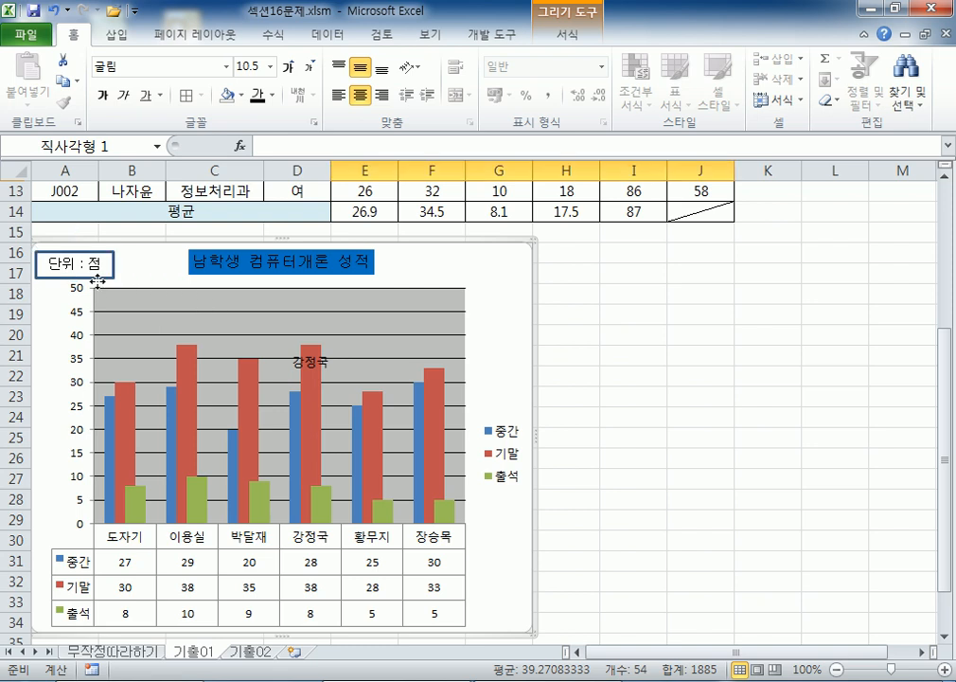
pyautogui.hotkey('ctrl', 'z')
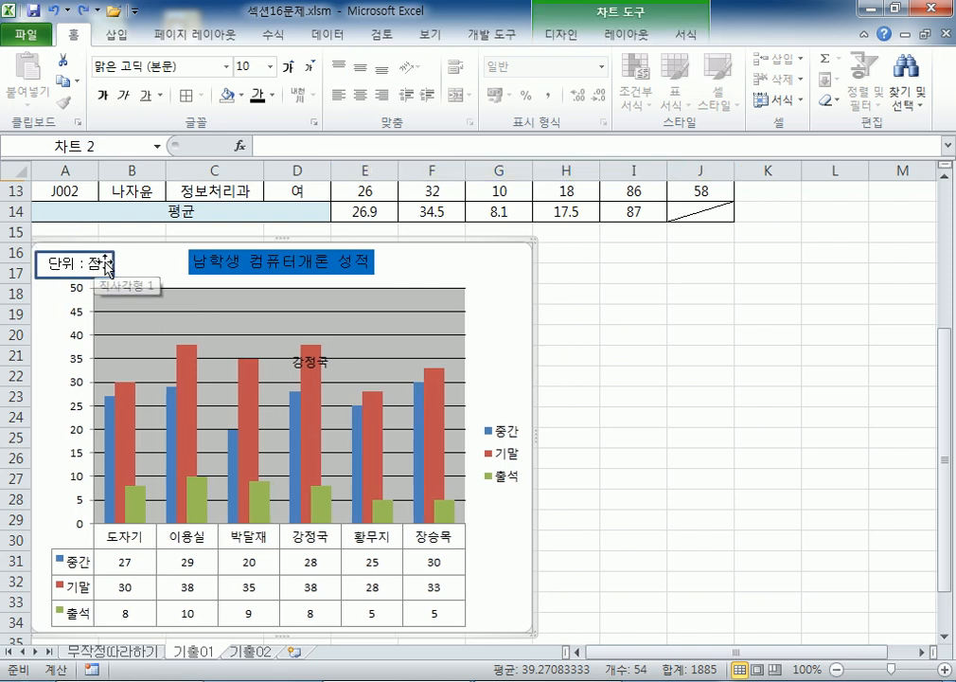
# - Shift the unit label rectangle slightly to the right within the chart's upper-left corner
pyautogui.click(114, 259)
pyautogui.click(225, 253)
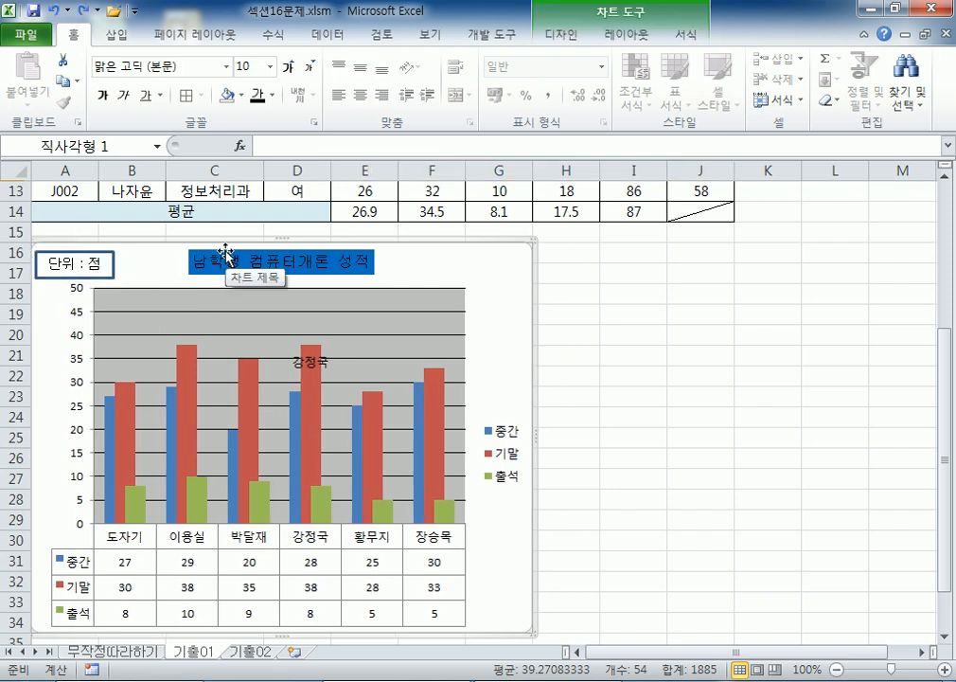
pyautogui.click(110, 261)
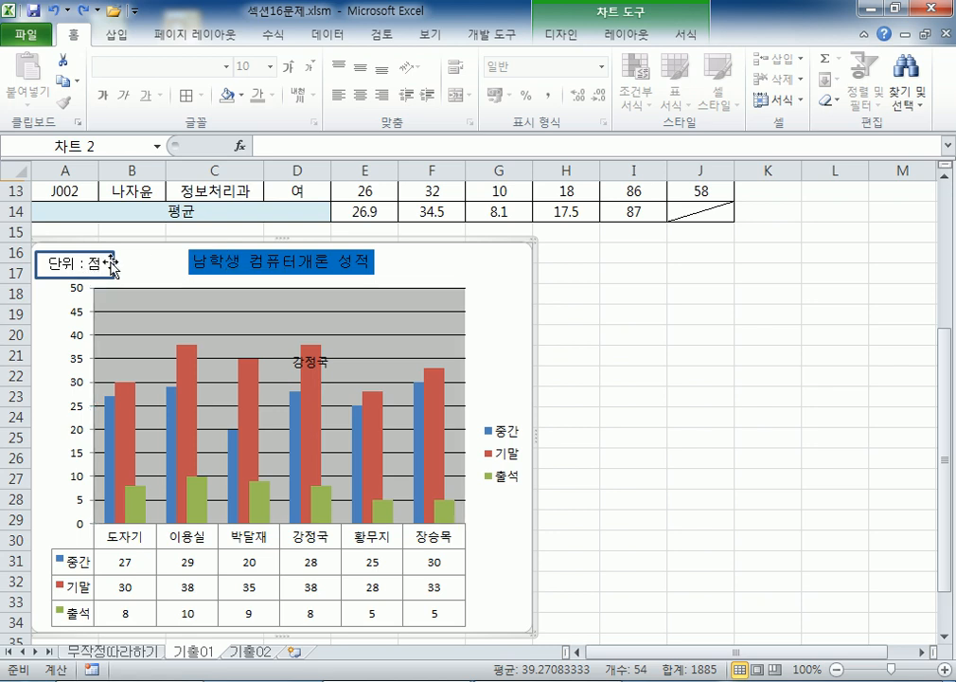
pyautogui.click(112, 259)
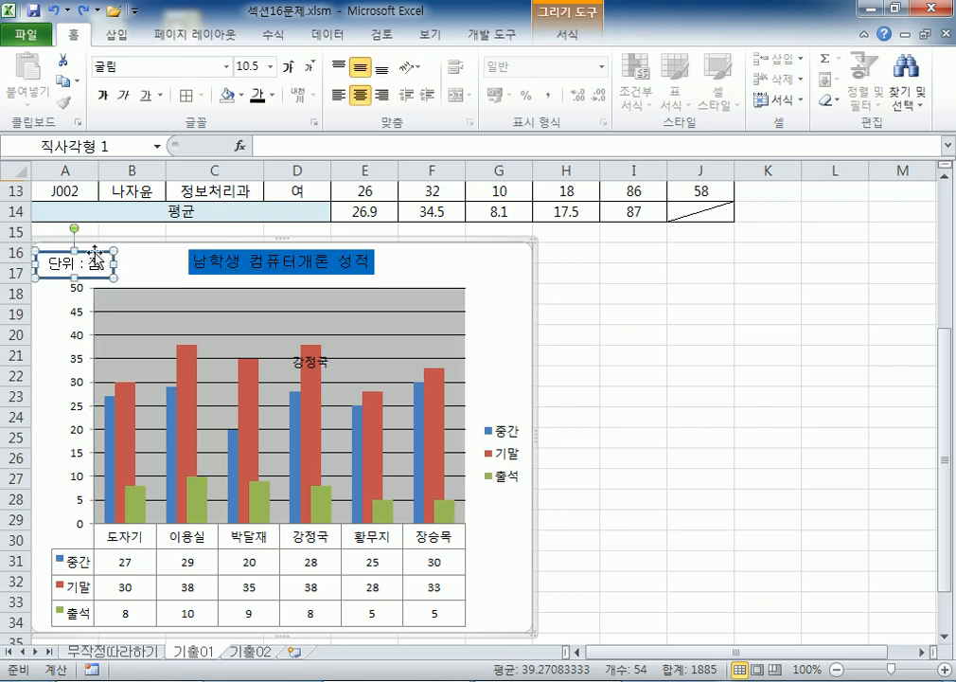
pyautogui.moveTo(94, 253); pyautogui.dragTo(100, 252)
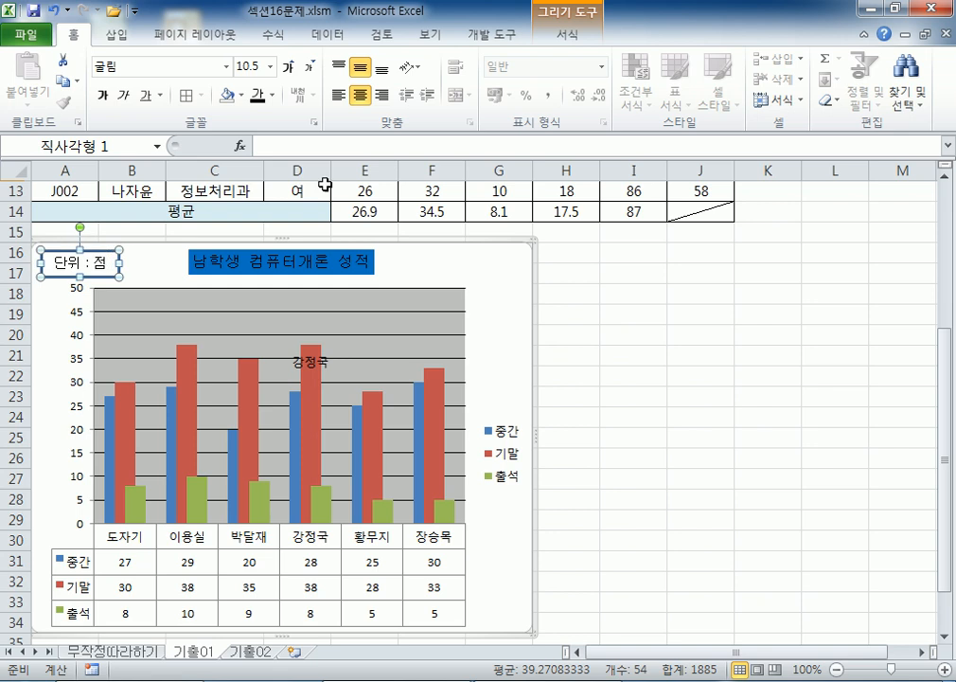
# - Open the shape format settings (도형 서식) for the unit label rectangle and close them again
pyautogui.click(561, 35)
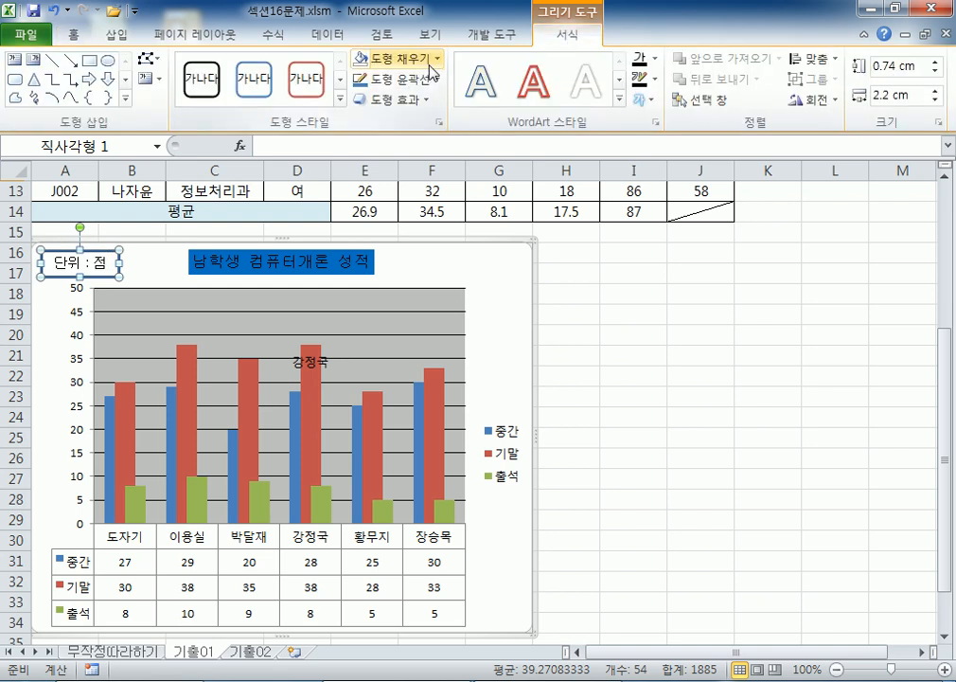
pyautogui.click(102, 258)
pyautogui.doubleClick(102, 253)
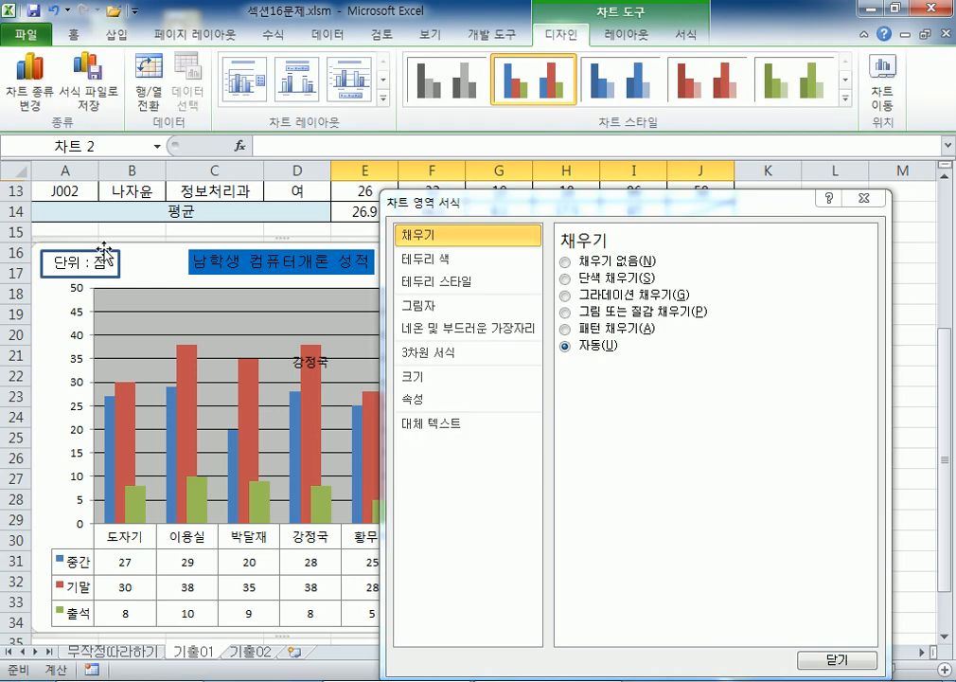
pyautogui.press('Escape')
pyautogui.doubleClick(104, 253)
pyautogui.press('Escape')
pyautogui.click(104, 252)
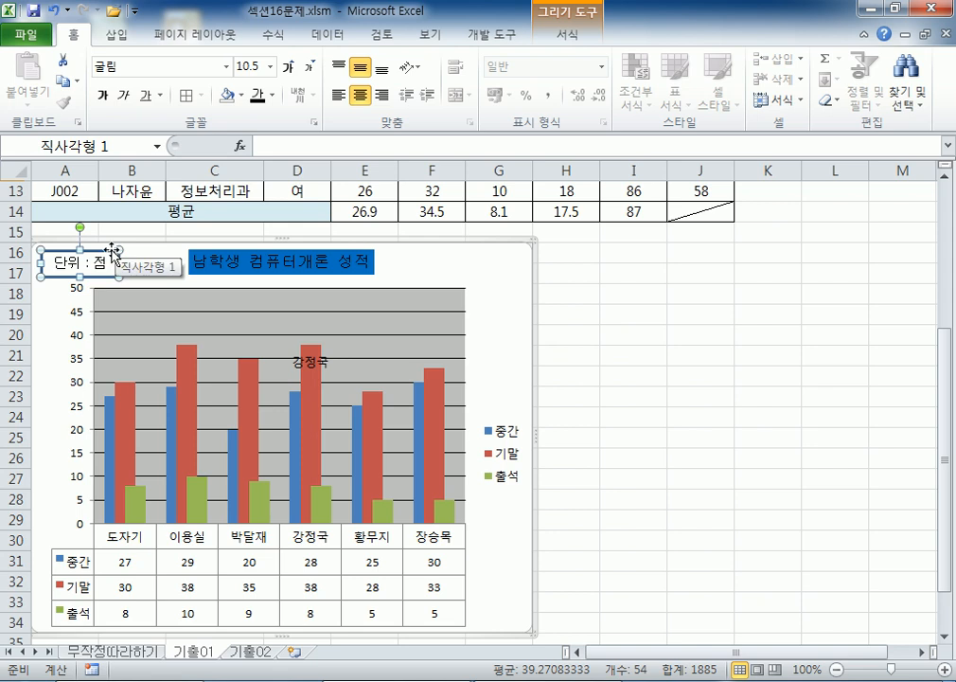
pyautogui.hotkey('ctrl', '1')
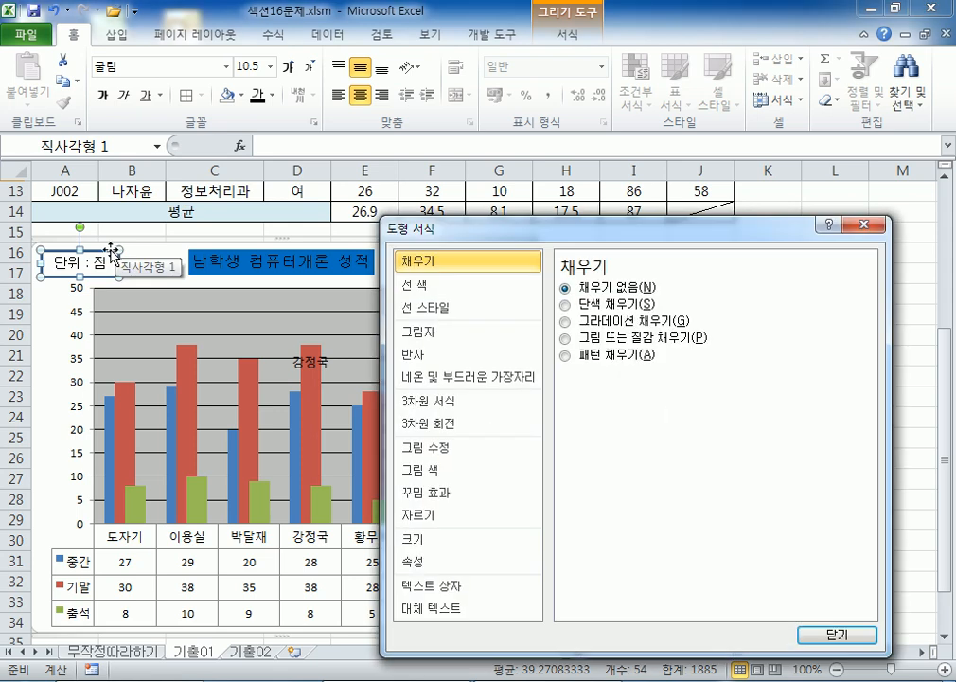
pyautogui.press('Escape')
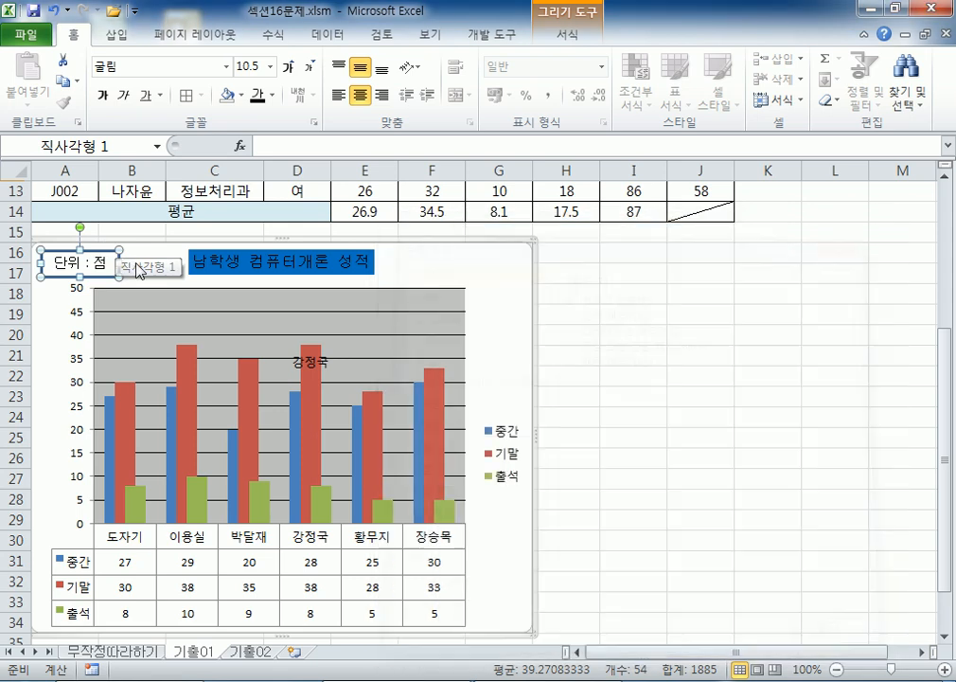
# - View the chart area format settings (차트 영역 서식) and reselect the unit label rectangle
pyautogui.doubleClick(167, 263)
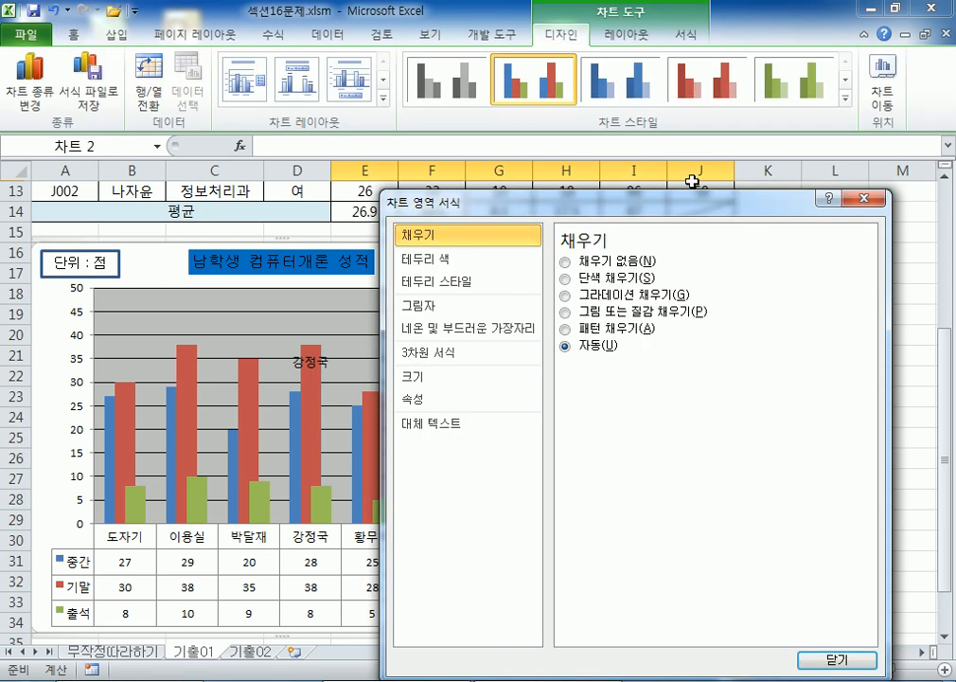
pyautogui.press('Escape')
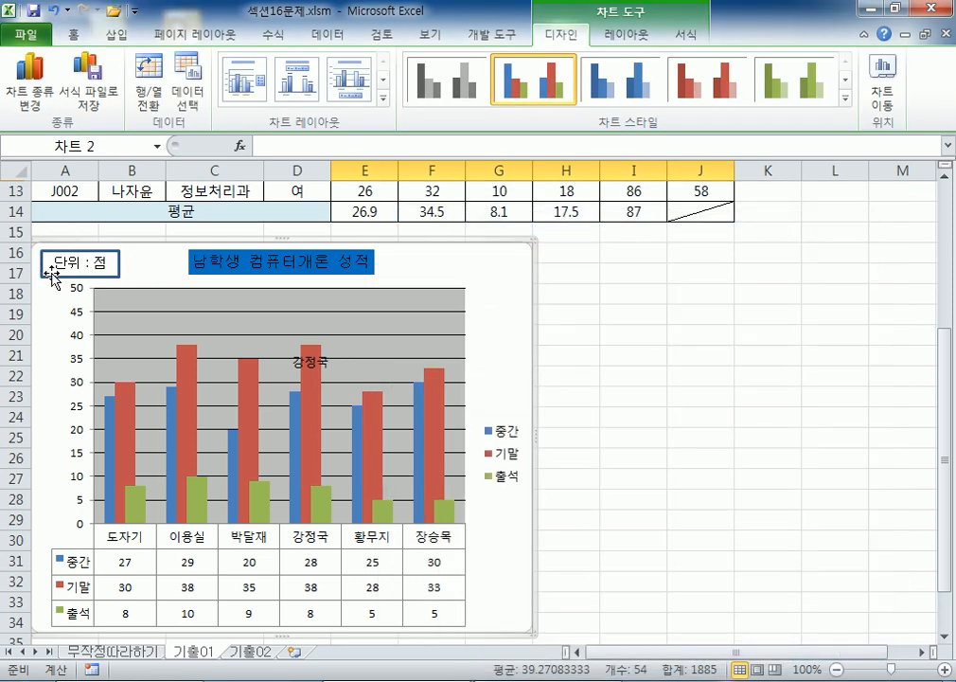
pyautogui.click(41, 263)
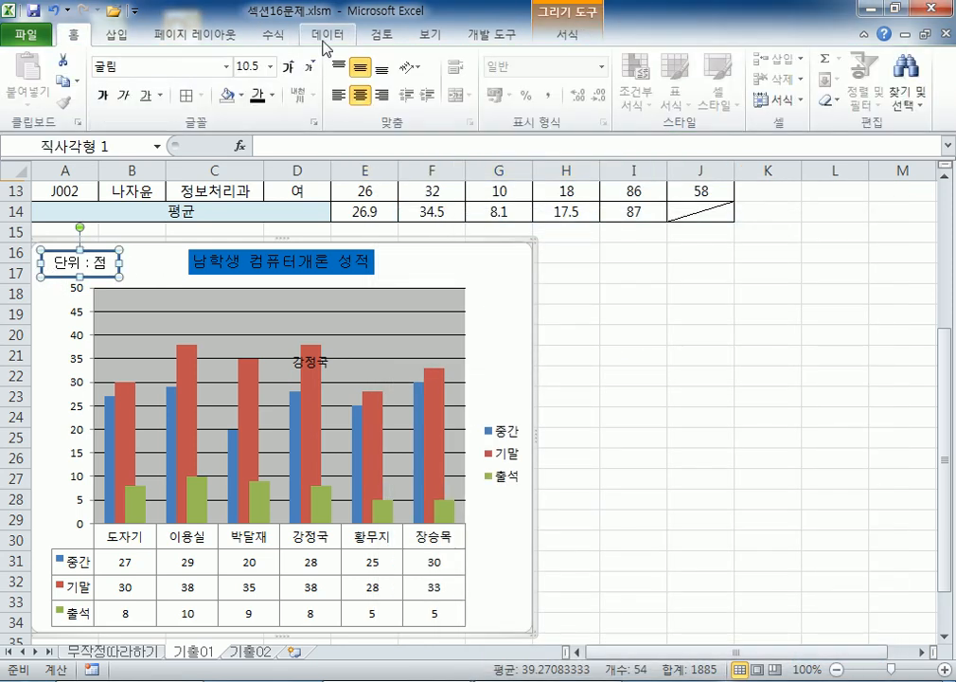
# - Set the outline width of the "단위 : 점" label rectangle to 1 pt
pyautogui.click(216, 238)
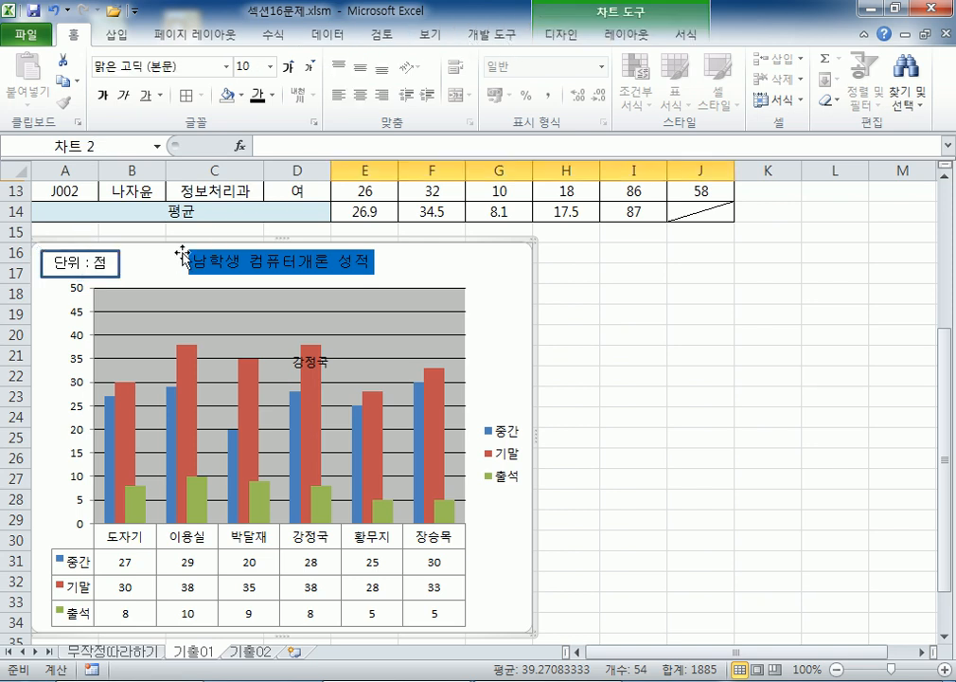
pyautogui.click(622, 35)
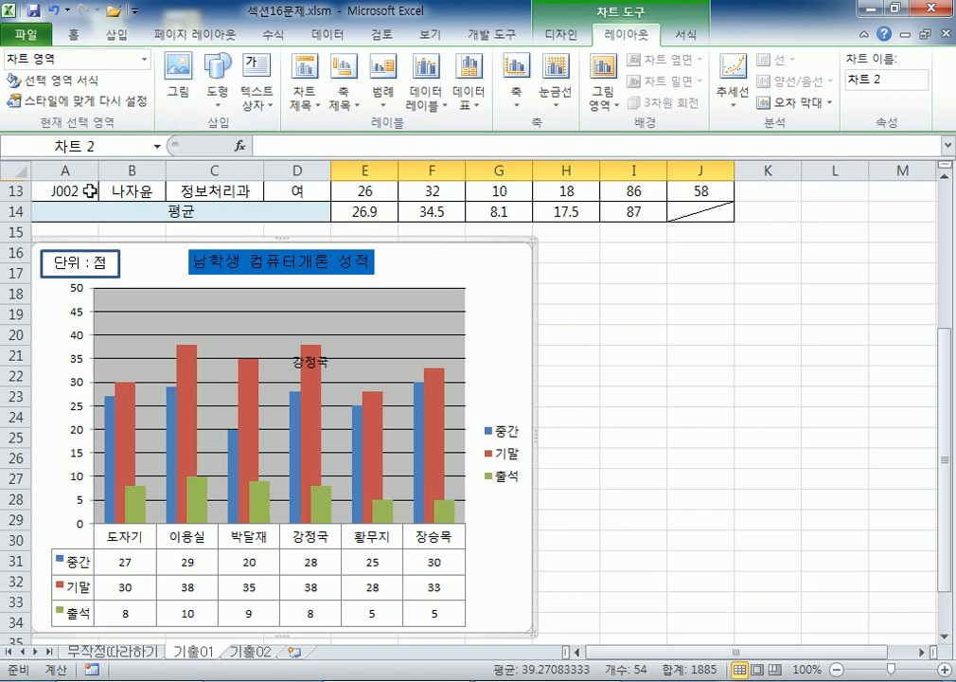
pyautogui.click(76, 252)
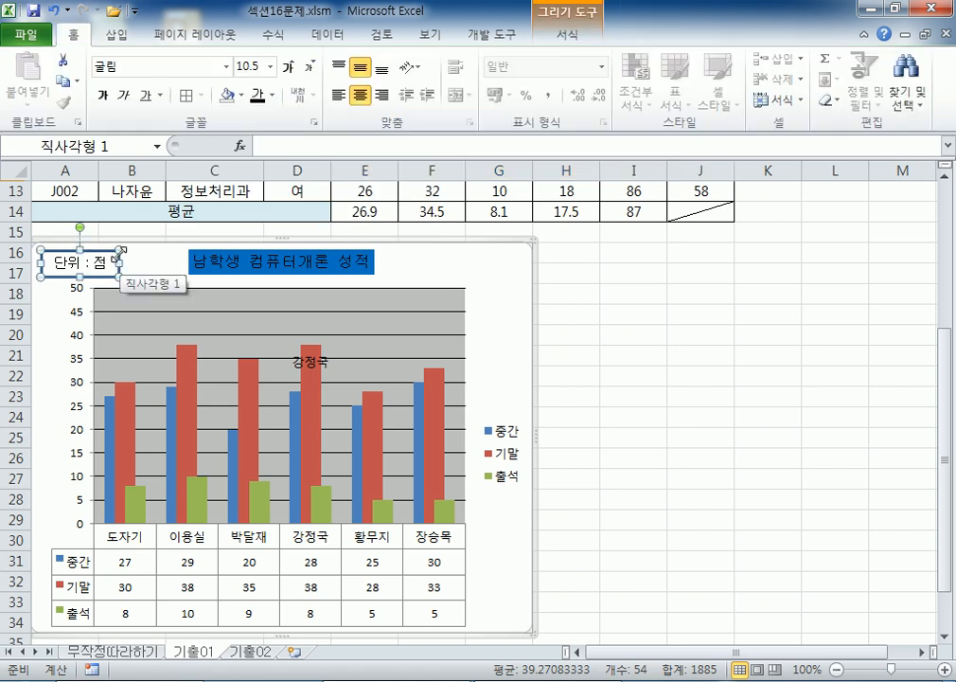
pyautogui.hotkey('ctrl', '1')
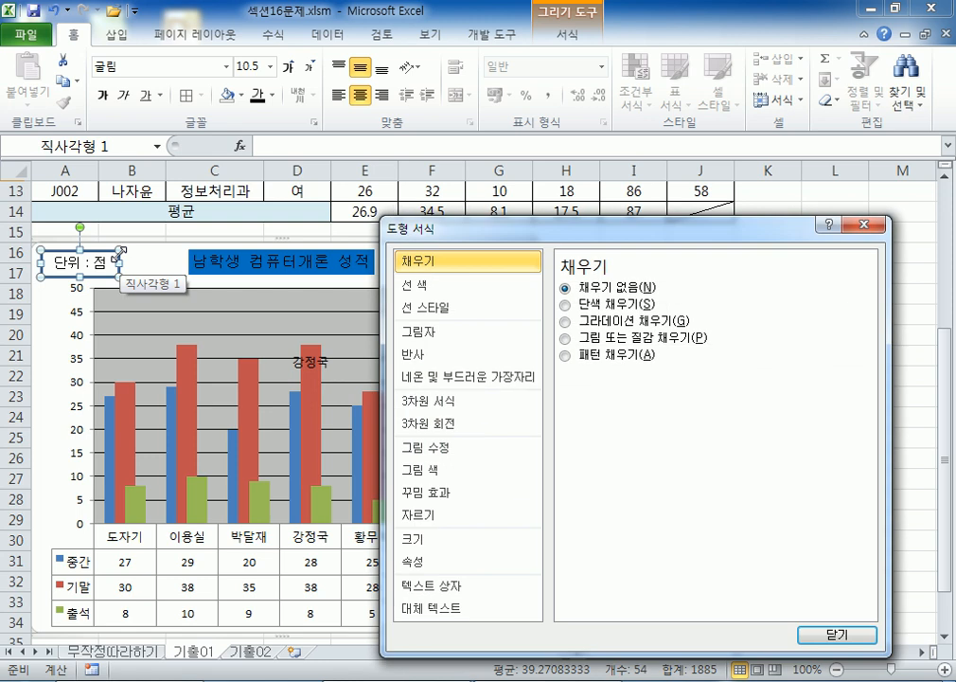
pyautogui.click(422, 284)
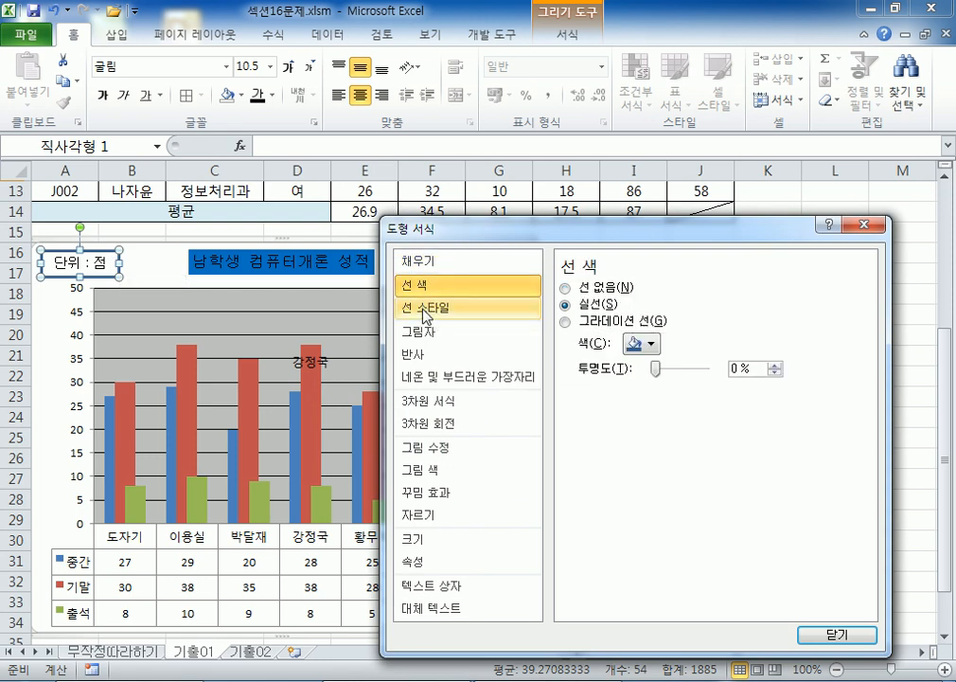
pyautogui.click(423, 307)
pyautogui.click(713, 290)
pyautogui.click(714, 289)
pyautogui.click(714, 290)
pyautogui.click(713, 289)
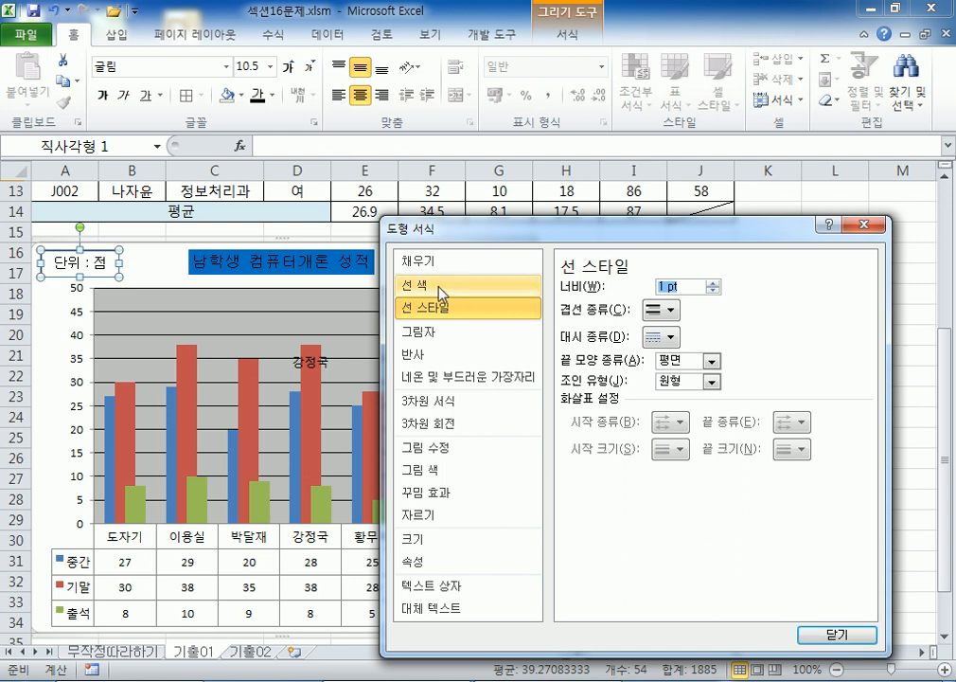
# - Set the outline colour of the unit label rectangle to black, then close its format settings and deselect it
pyautogui.click(424, 284)
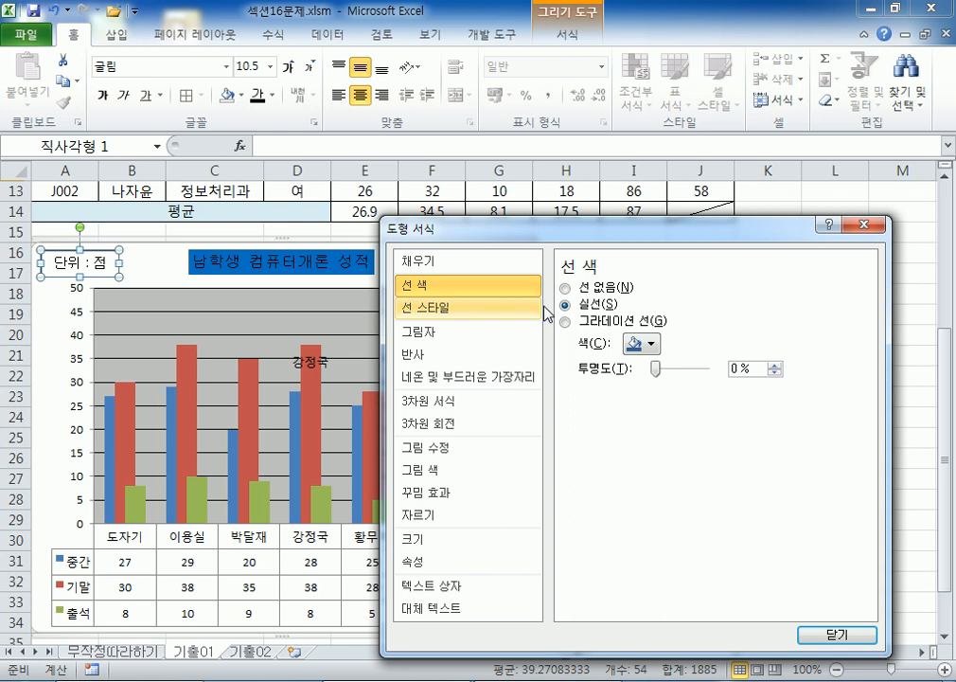
pyautogui.click(651, 346)
pyautogui.click(647, 380)
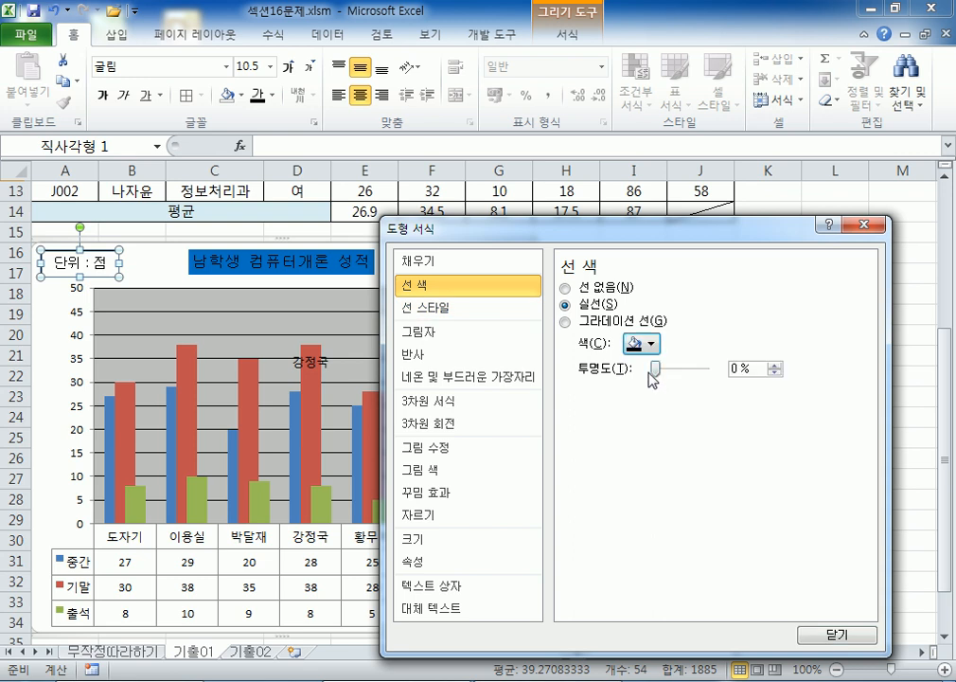
pyautogui.click(833, 633)
pyautogui.click(98, 289)
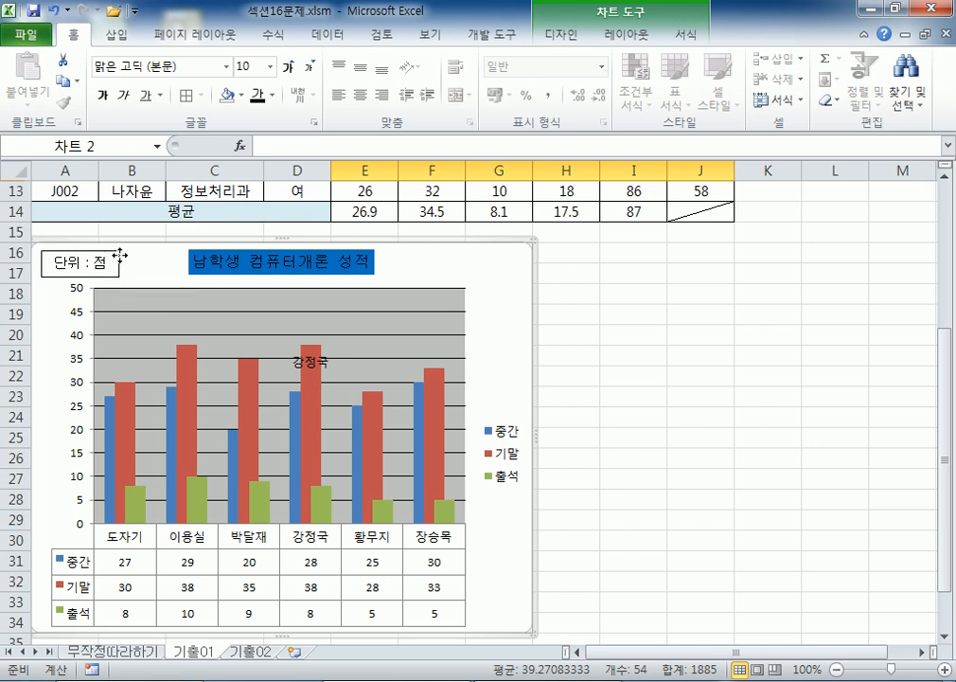
# - Try a solid fill (단색 채우기) on the unit label rectangle and restore it to no fill (채우기 없음)
pyautogui.doubleClick(110, 258)
pyautogui.press('Escape')
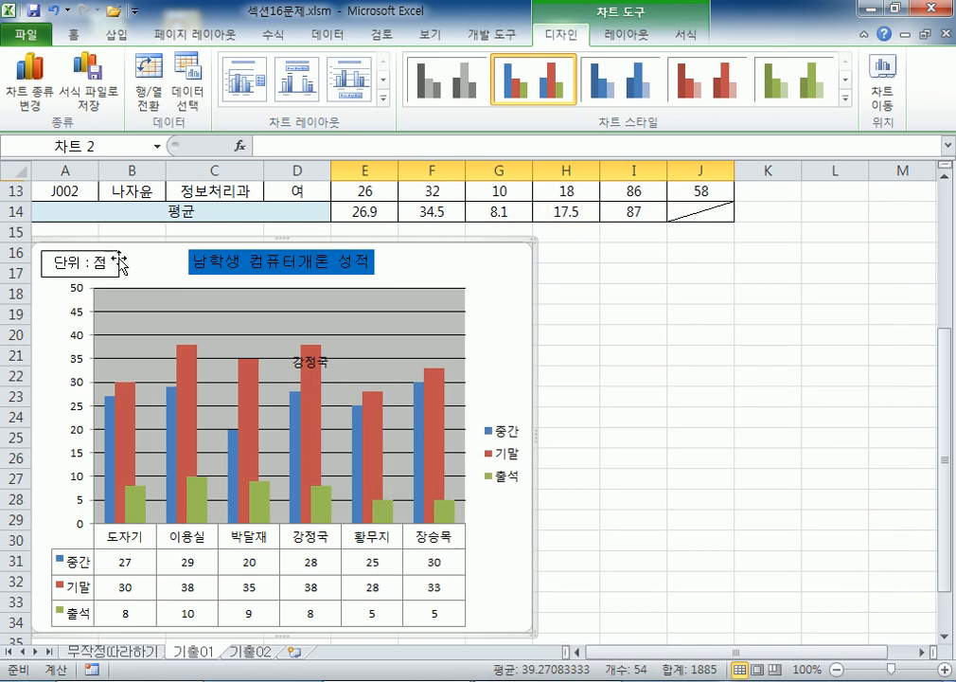
pyautogui.doubleClick(113, 257)
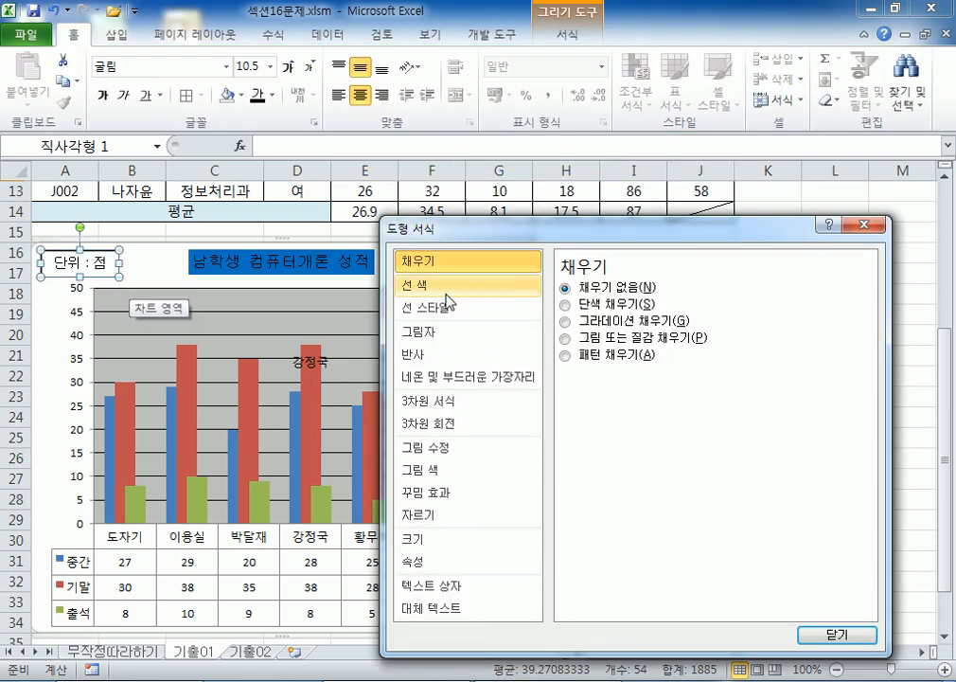
pyautogui.click(571, 304)
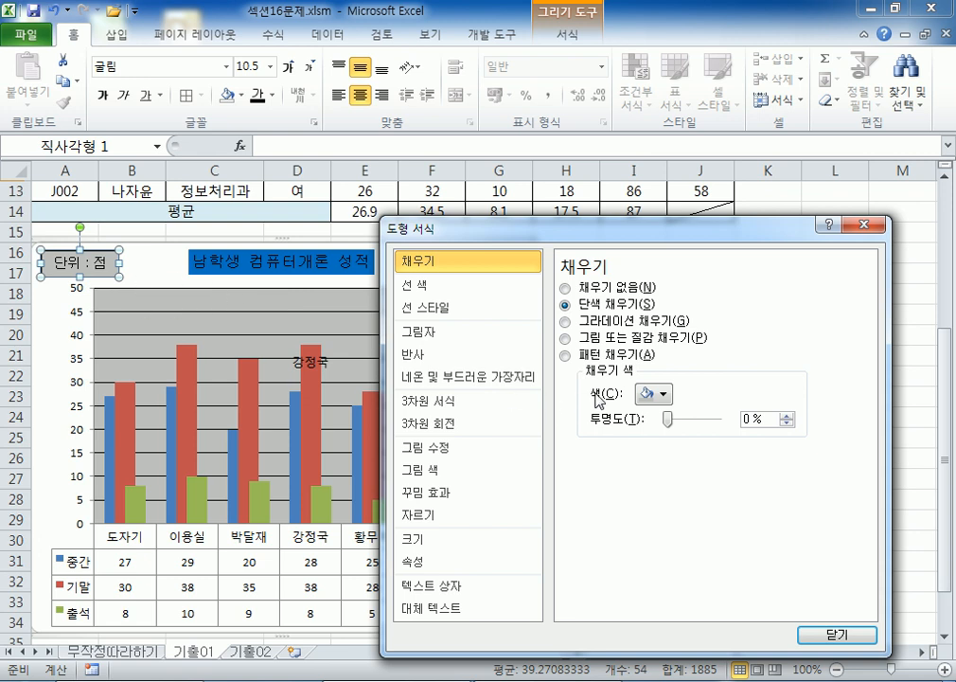
pyautogui.click(566, 287)
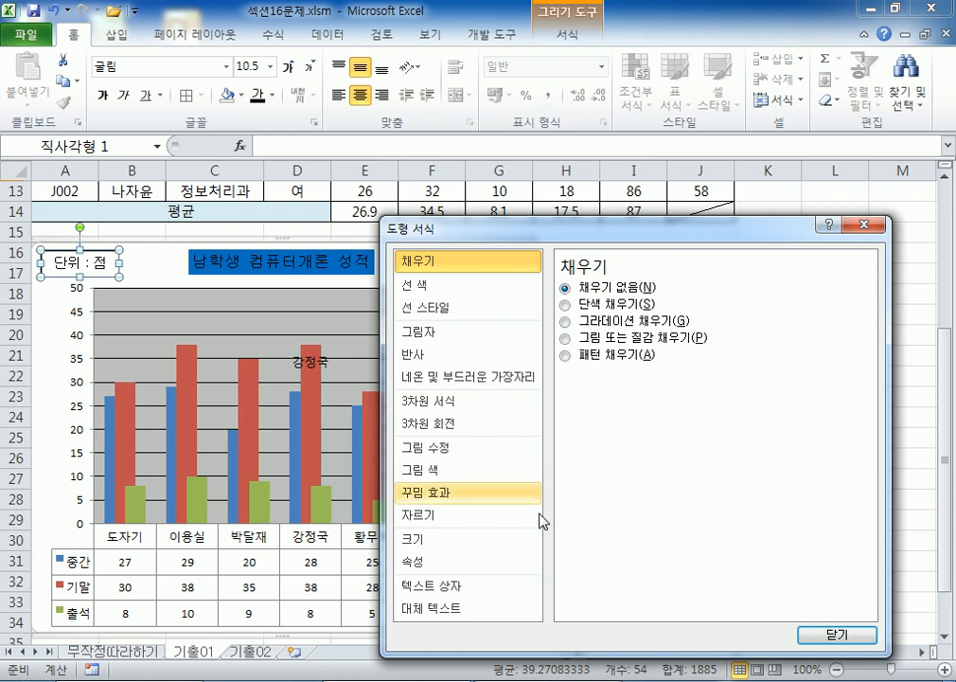
pyautogui.click(826, 635)
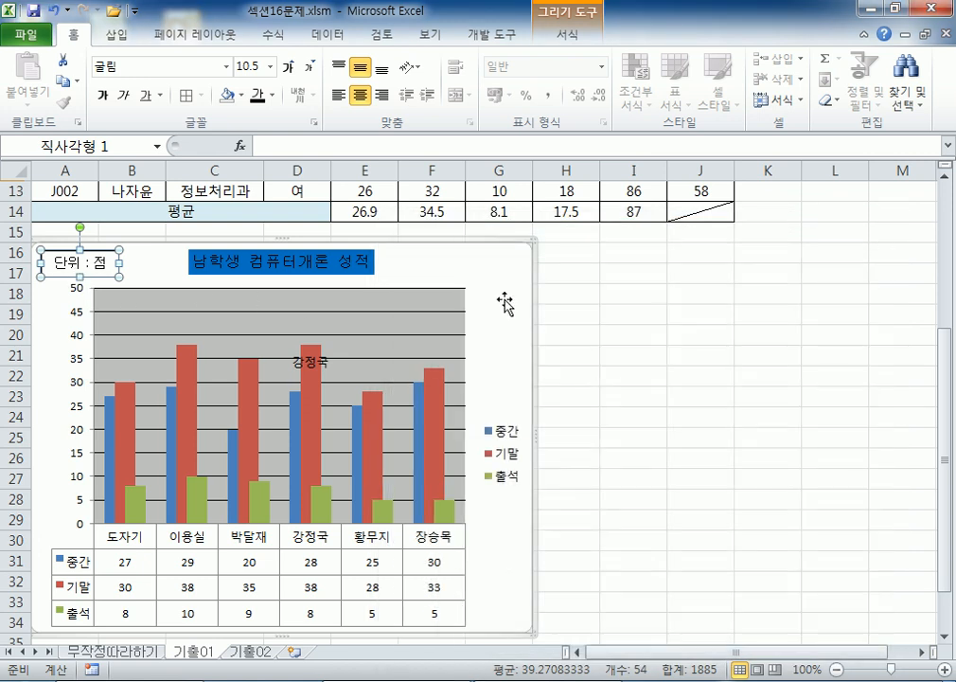
# - Try a second rectangle about 2.9 cm high and 2.8 cm wide inside the chart with the text "ㅋㅇㄹㄴㅁㅇㄹ", and delete it
pyautogui.click(455, 255)
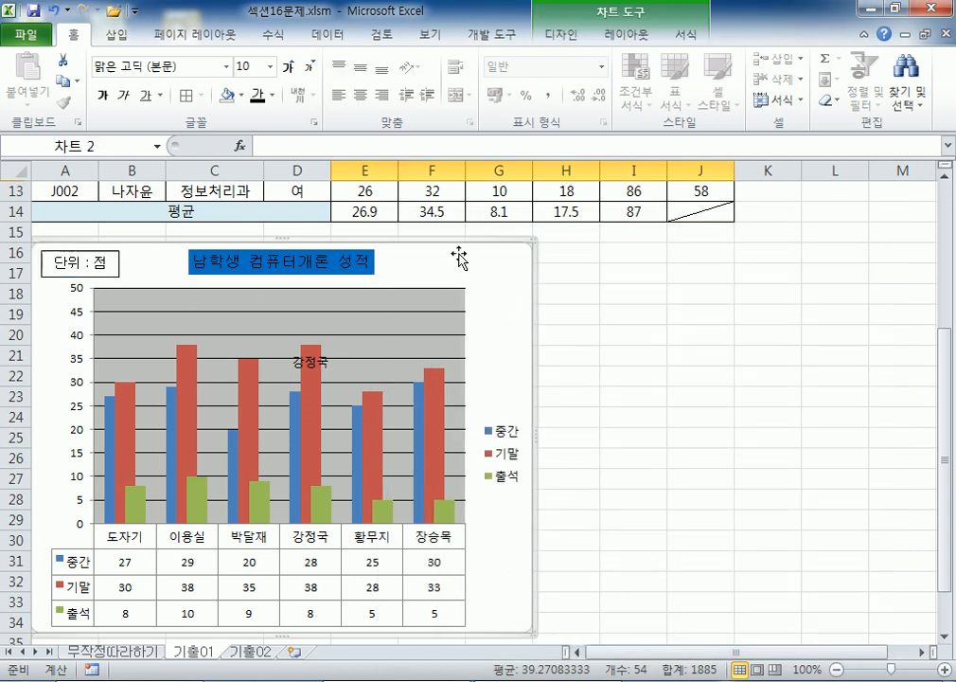
pyautogui.click(618, 35)
pyautogui.click(218, 81)
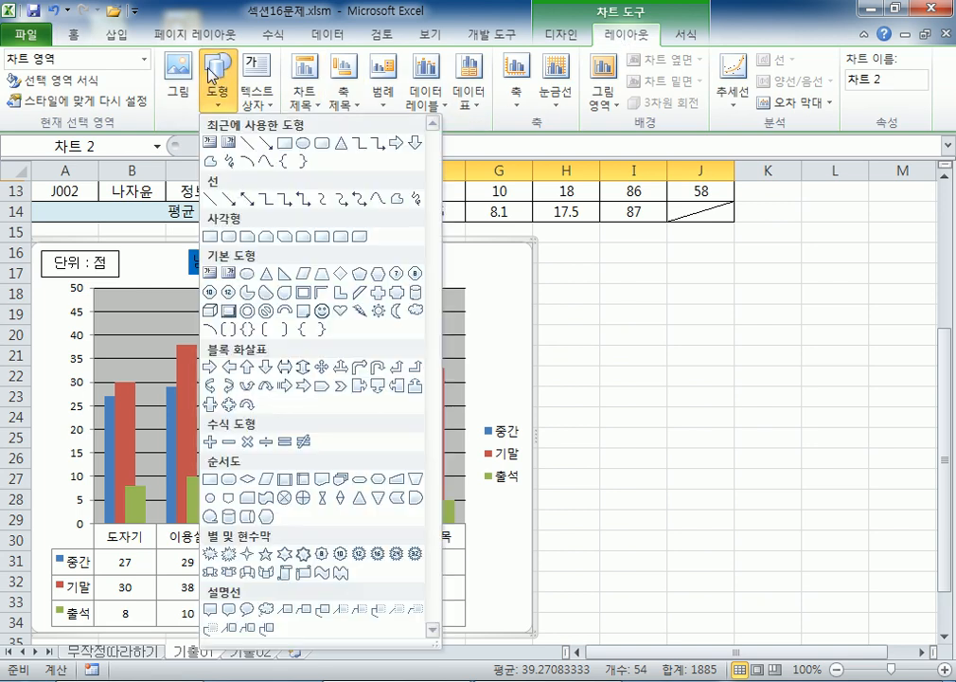
pyautogui.click(210, 235)
pyautogui.moveTo(397, 264)
pyautogui.mouseDown()
pyautogui.moveTo(448, 329)
pyautogui.moveTo(495, 366)
pyautogui.mouseUp()
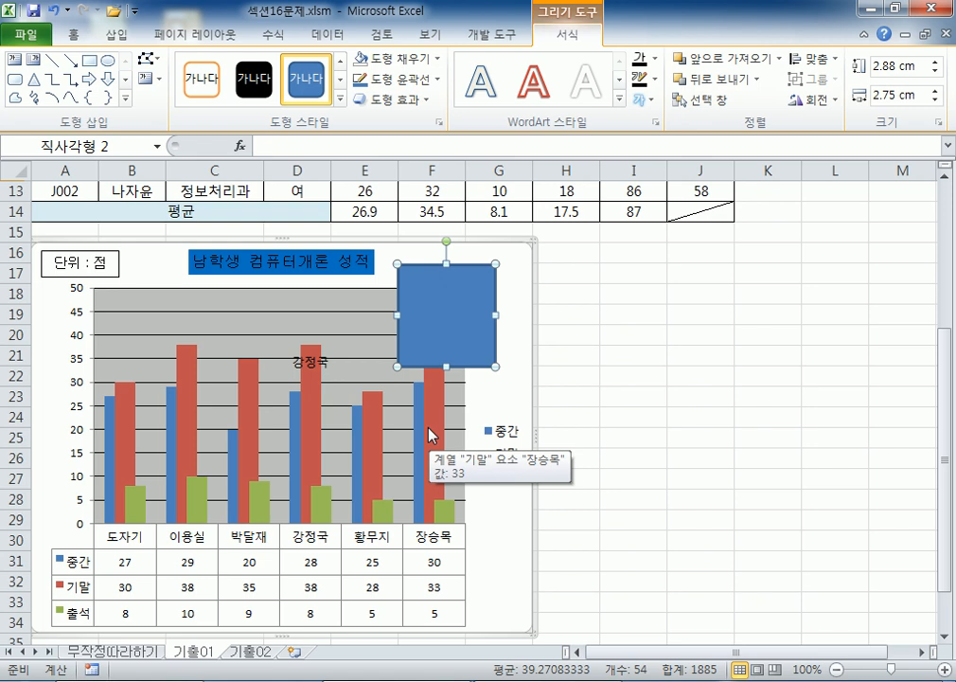
pyautogui.click(427, 305)
pyautogui.write('ㅋㅇㄹㄴㅁㅇㄹ')
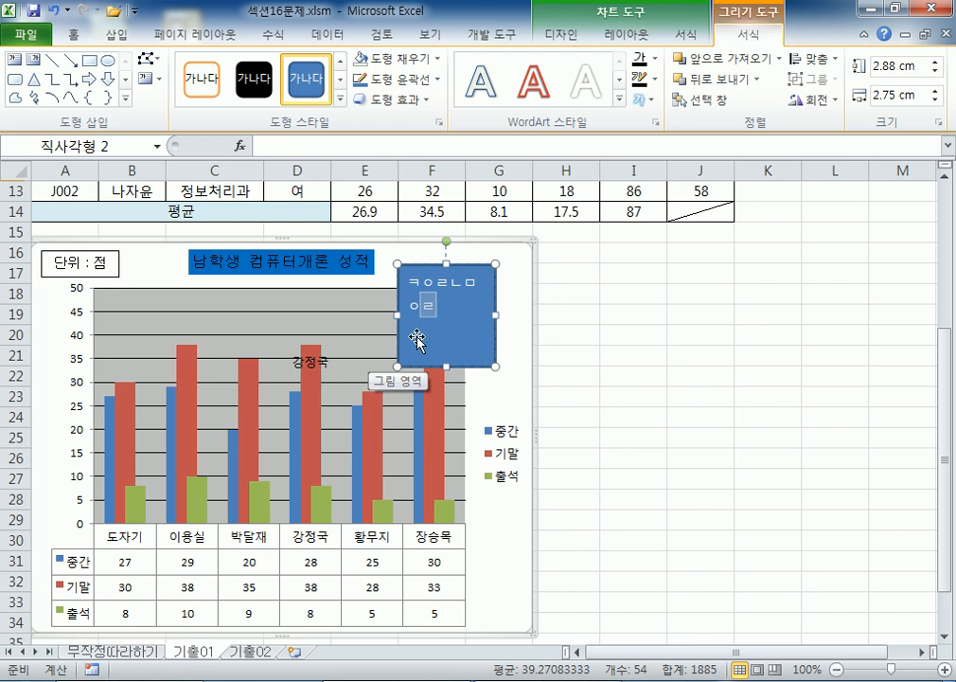
pyautogui.click(457, 325)
pyautogui.press('Delete')
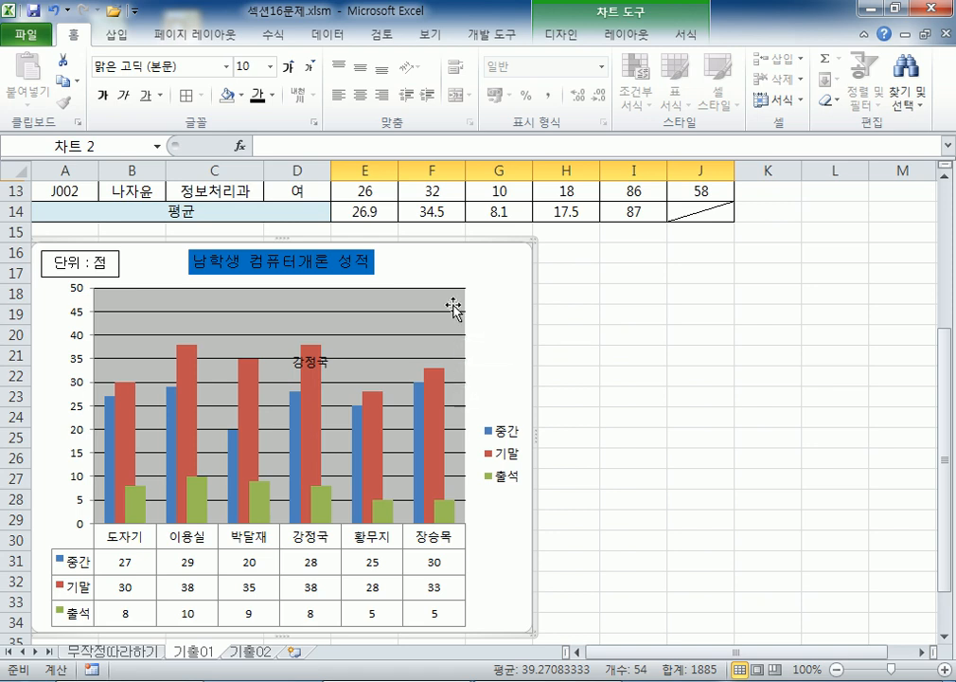
# - Switch to the 기출02 sheet and examine the 대구상사 sales table and the column chart beneath it
pyautogui.scroll(-1, 478, 284)
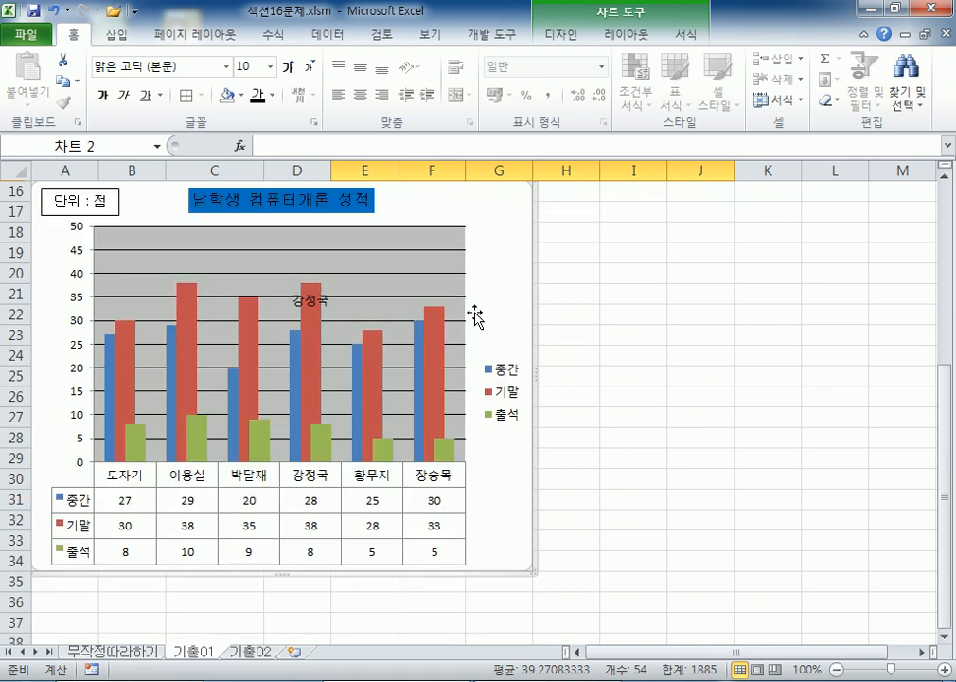
pyautogui.scroll(2, 473, 317)
pyautogui.scroll(1, 473, 320)
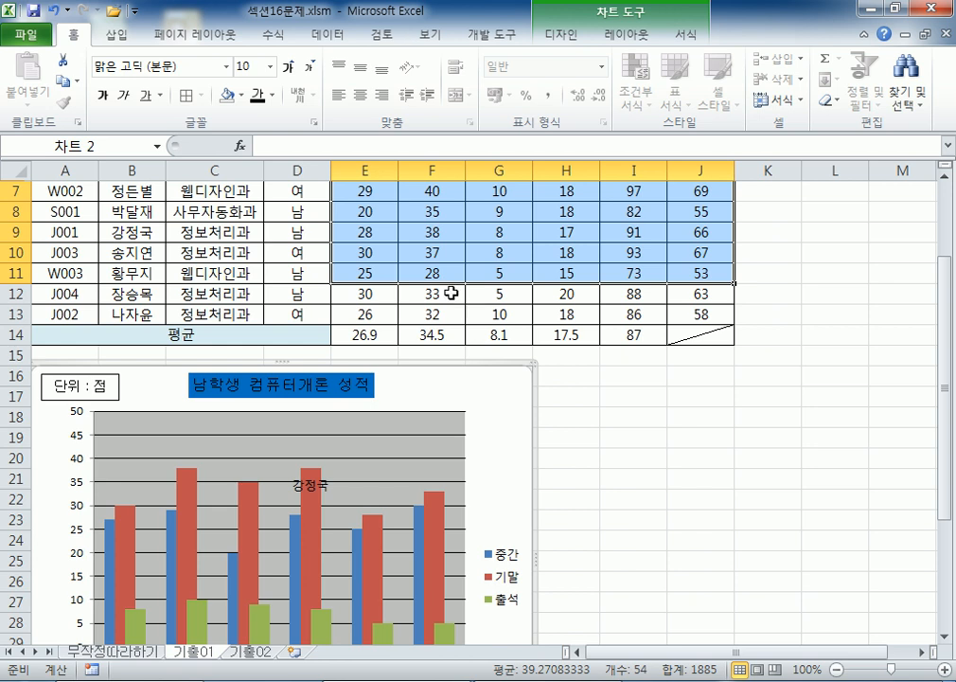
pyautogui.click(248, 652)
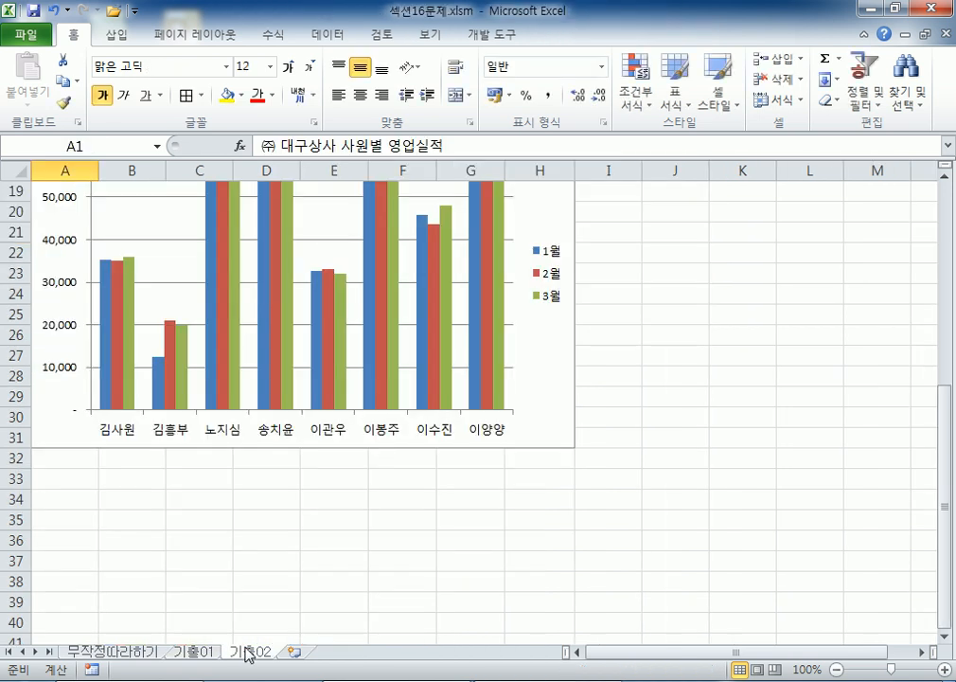
pyautogui.scroll(4, 202, 470)
pyautogui.scroll(-2, 202, 469)
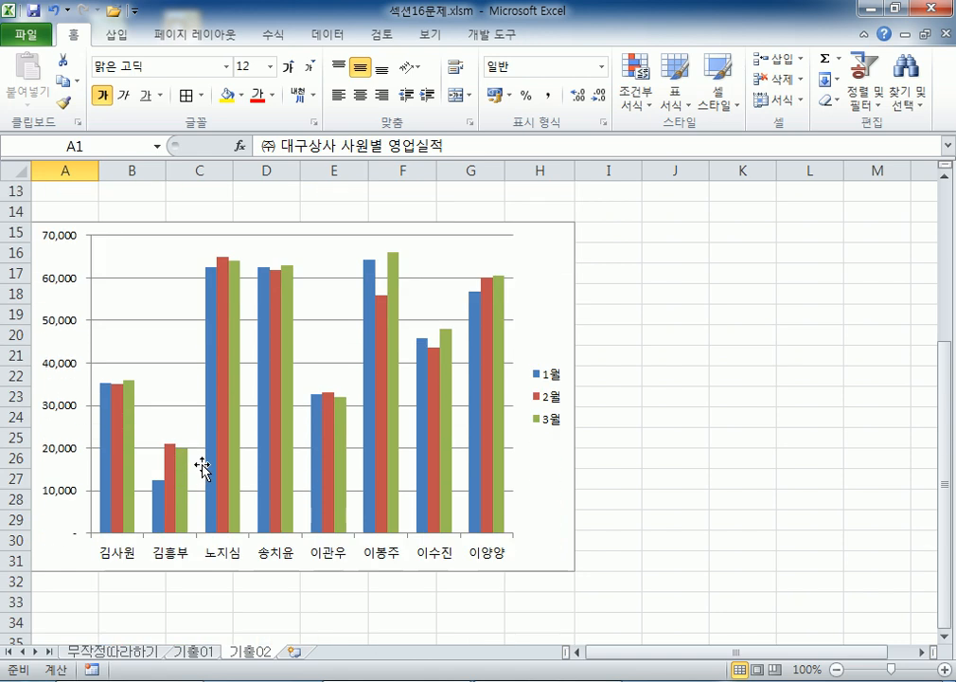
pyautogui.moveTo(207, 468)
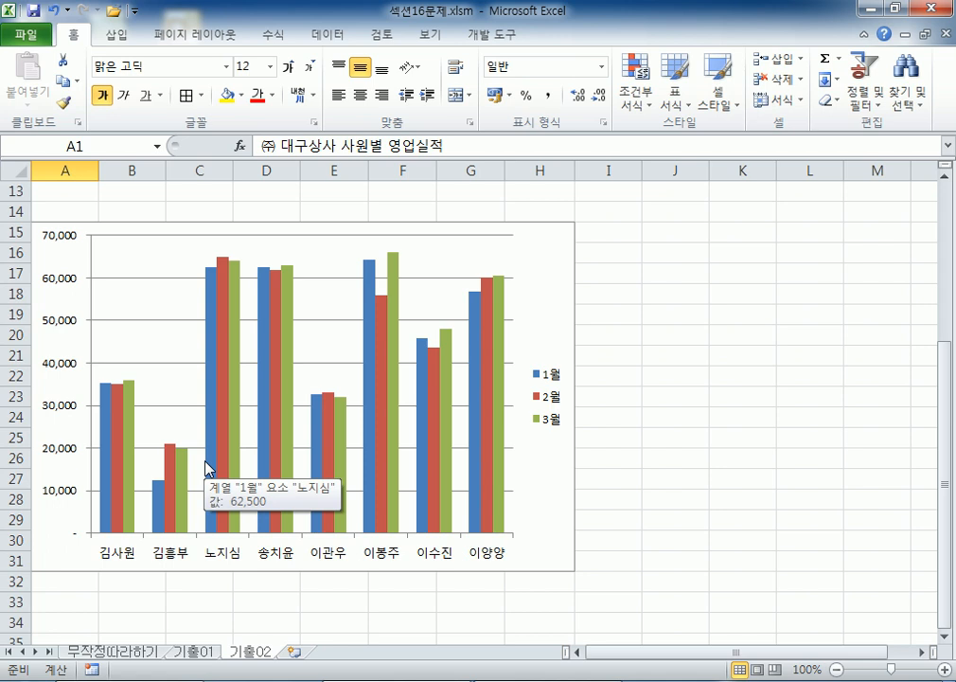
pyautogui.scroll(4, 206, 468)
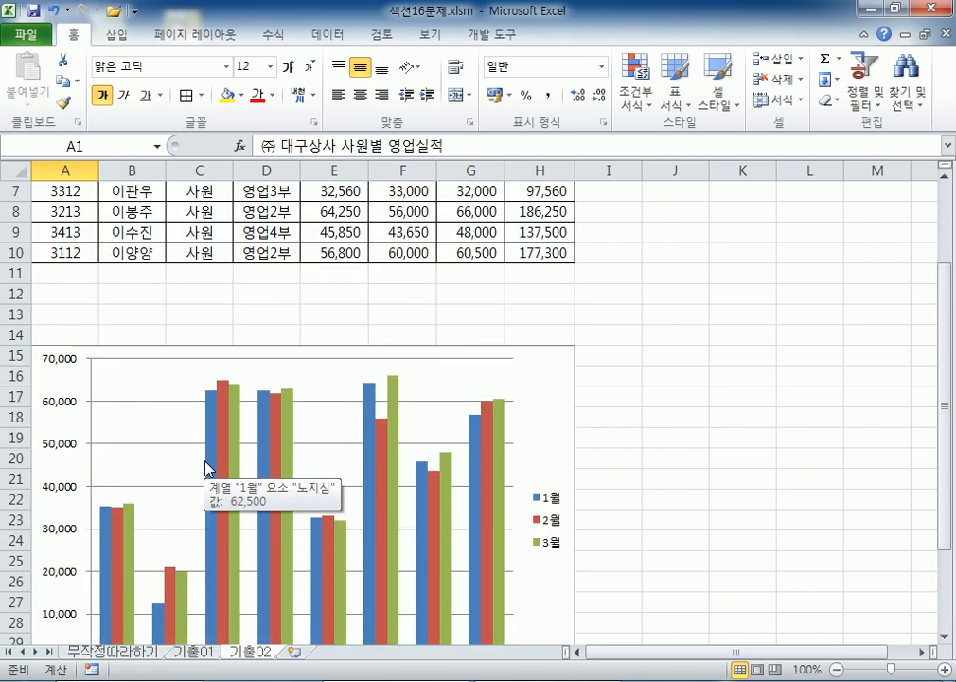
pyautogui.scroll(-4, 205, 460)
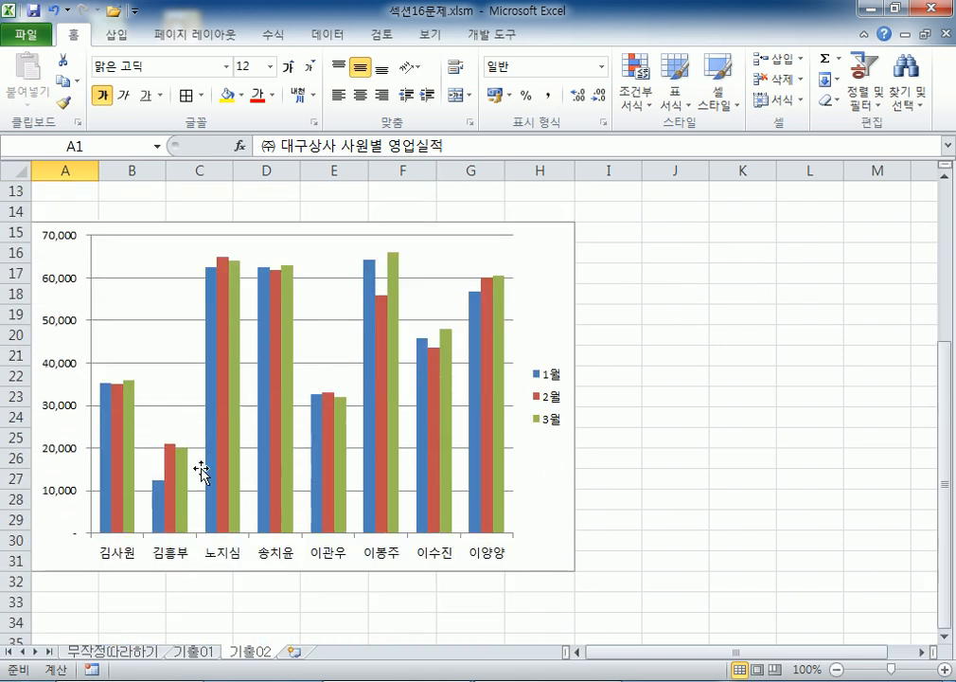
pyautogui.scroll(4, 200, 467)
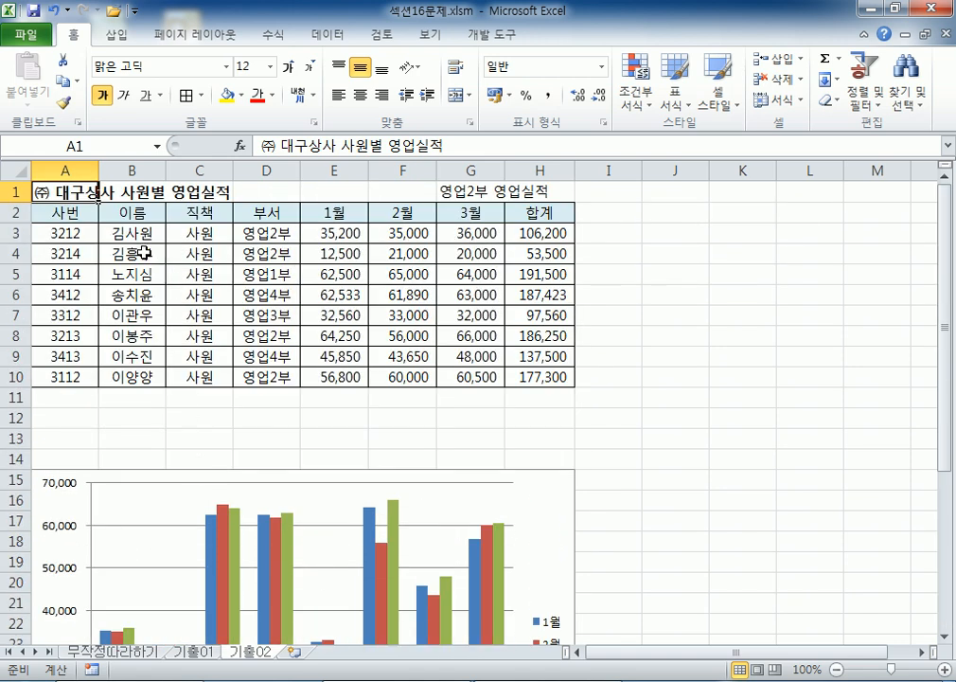
# - Examine which employees belong to 영업2부 and which table ranges the 기출02 column chart uses as its source
pyautogui.moveTo(131, 232); pyautogui.dragTo(256, 252)
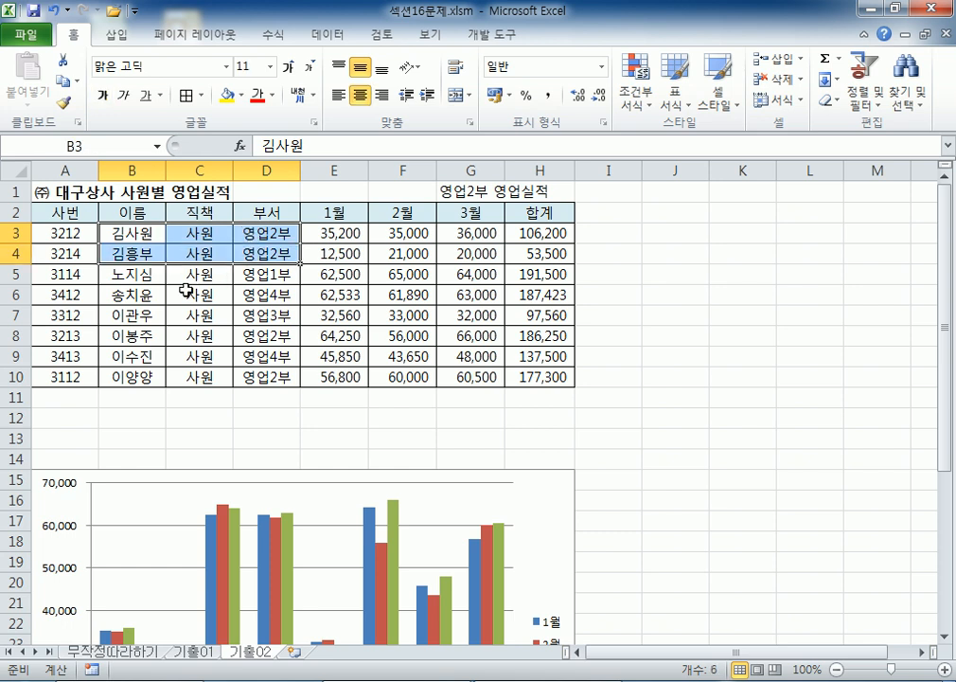
pyautogui.click(134, 333)
pyautogui.click(134, 378)
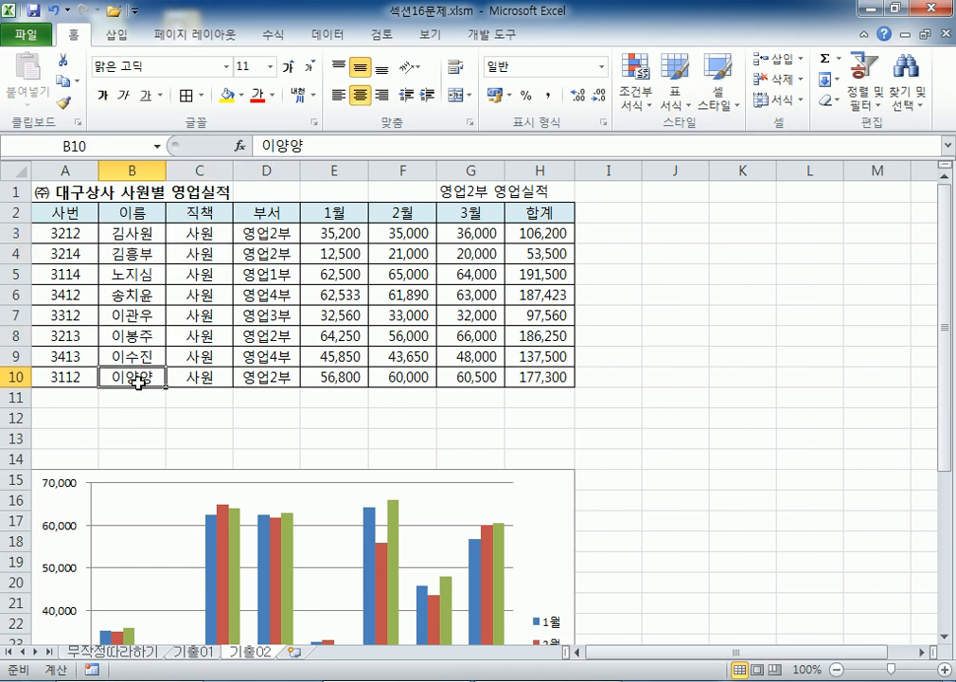
pyautogui.scroll(-4, 234, 406)
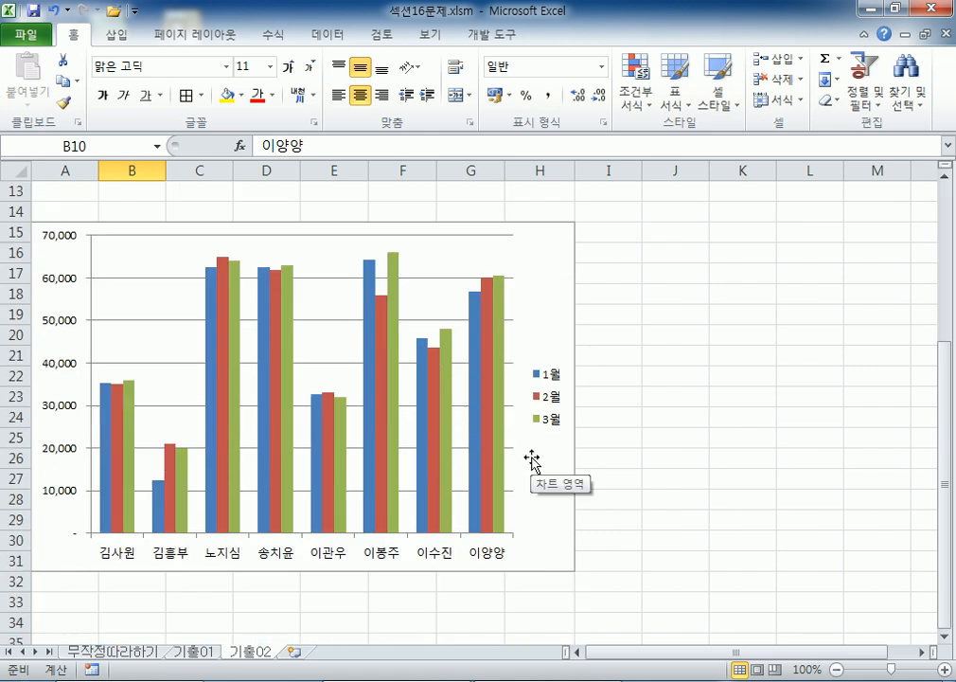
pyautogui.click(526, 284)
pyautogui.scroll(4, 314, 288)
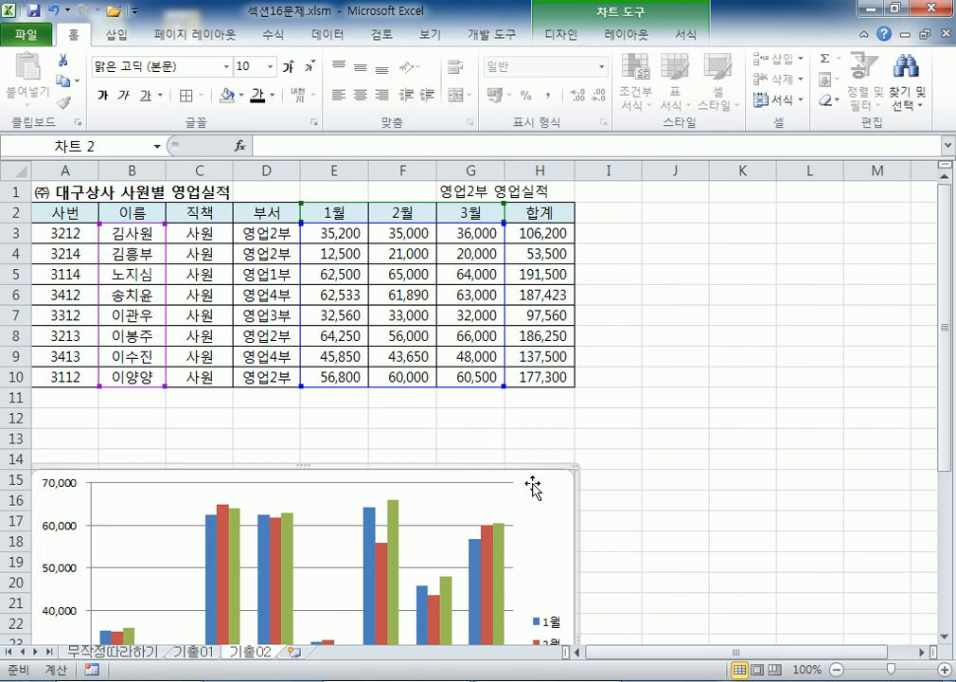
# - Select the 이름 and 1월 to 3월 header cells together with the matching cells of the 영업2부 employees in rows 3, 4, 8 and 10
pyautogui.click(133, 207)
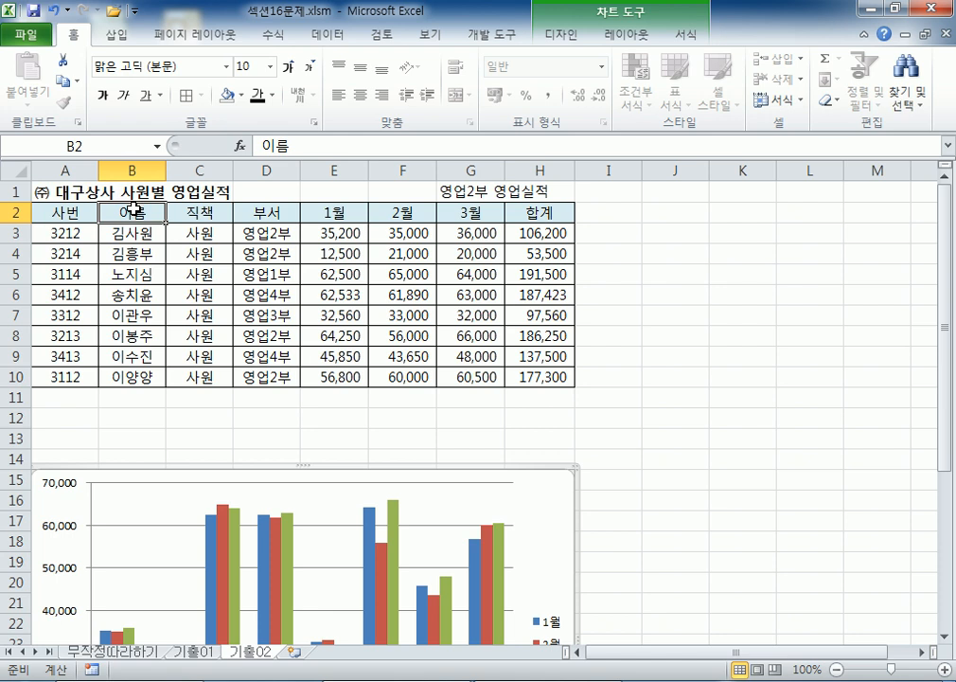
pyautogui.moveTo(133, 223); pyautogui.dragTo(133, 254)
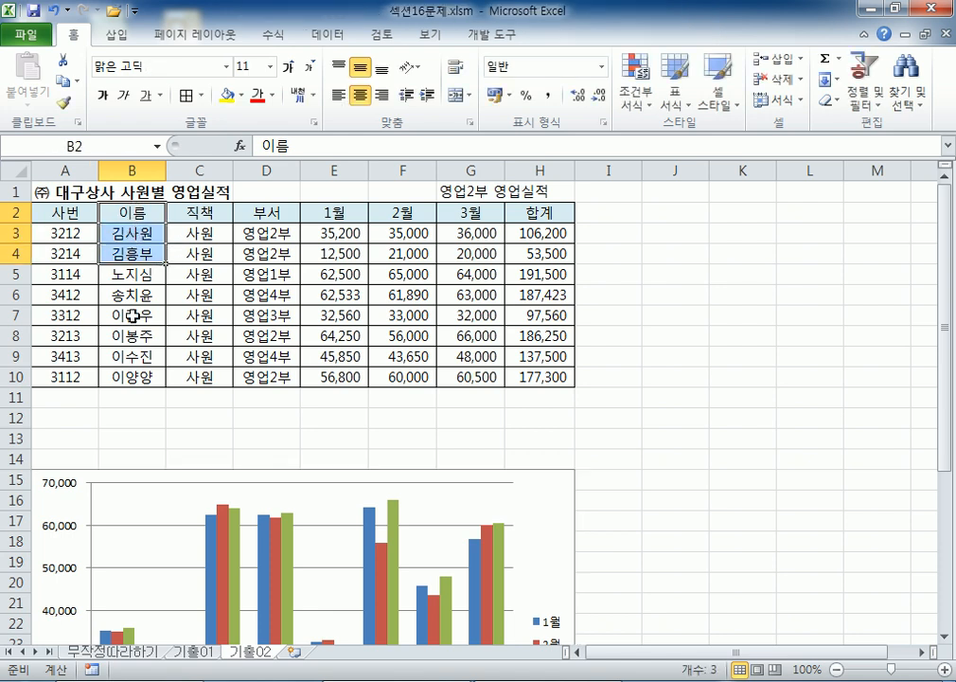
pyautogui.keyDown('ctrl'); pyautogui.click(132, 337); pyautogui.keyUp('ctrl')
pyautogui.keyDown('ctrl'); pyautogui.click(133, 375); pyautogui.keyUp('ctrl')
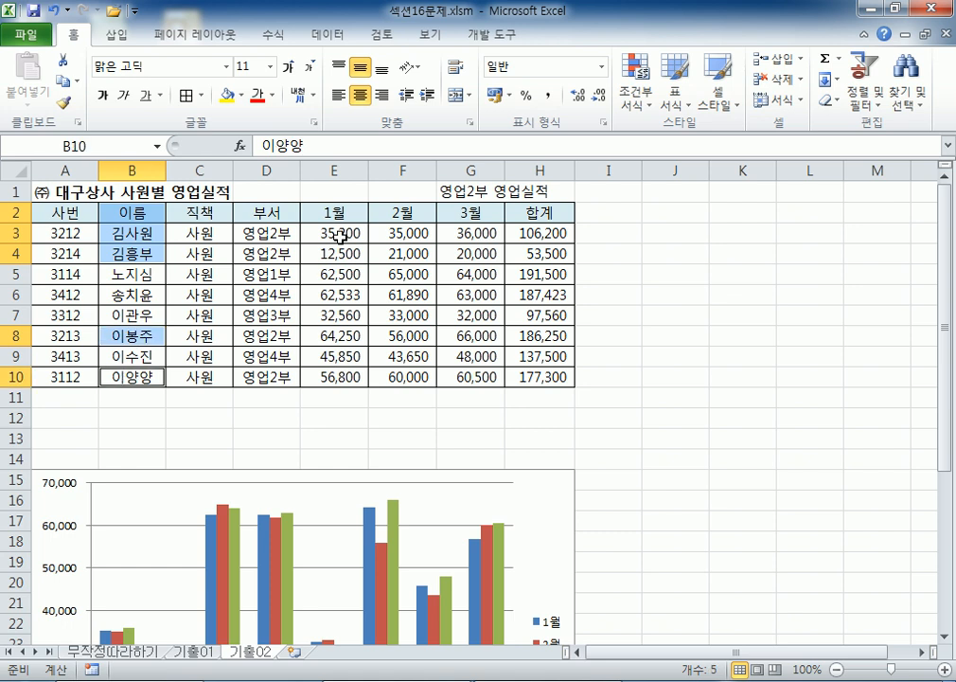
pyautogui.keyDown('ctrl'); pyautogui.moveTo(332, 212); pyautogui.dragTo(470, 252); pyautogui.keyUp('ctrl')
pyautogui.keyDown('ctrl'); pyautogui.moveTo(339, 335); pyautogui.dragTo(463, 336); pyautogui.keyUp('ctrl')
pyautogui.keyDown('ctrl'); pyautogui.moveTo(346, 376); pyautogui.dragTo(474, 377); pyautogui.keyUp('ctrl')
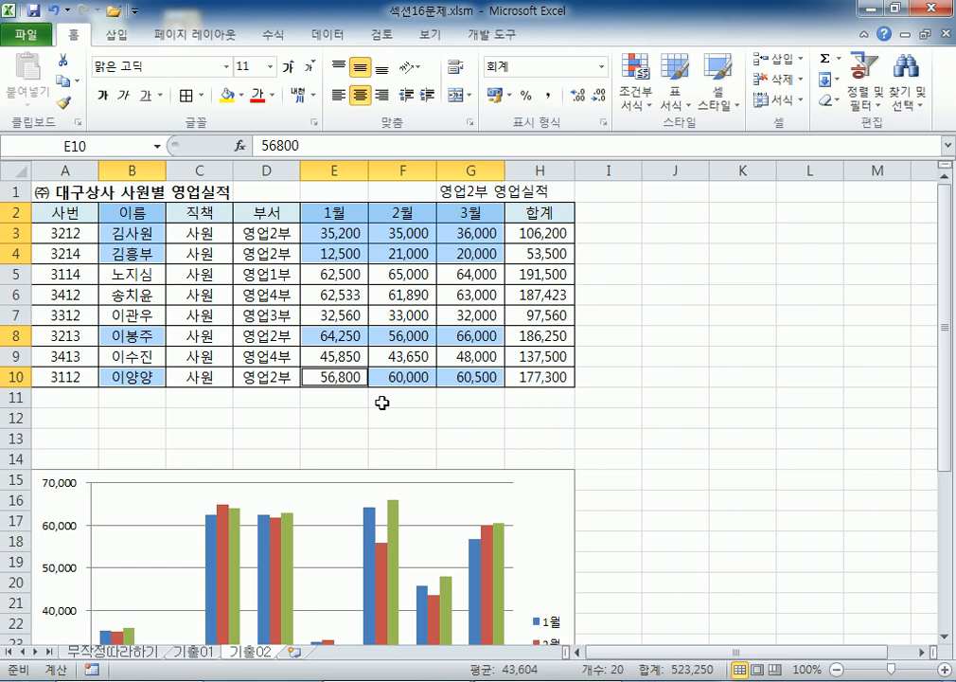
# - Open the 기출02 column chart's data source selection and swap rows and columns so the employees become the series
pyautogui.click(671, 457)
pyautogui.click(542, 518)
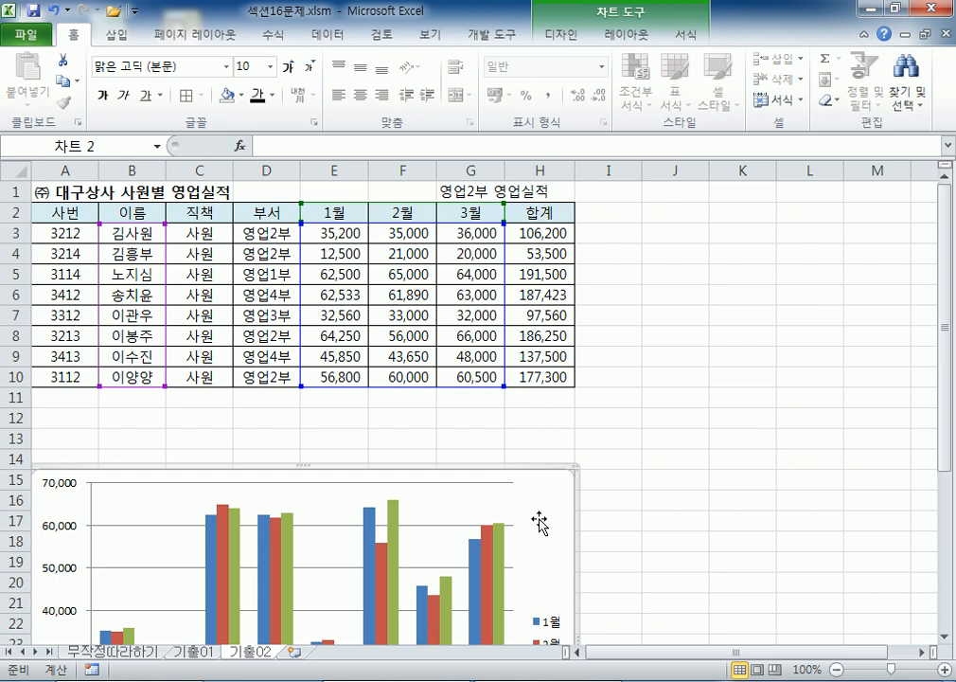
pyautogui.click(561, 34)
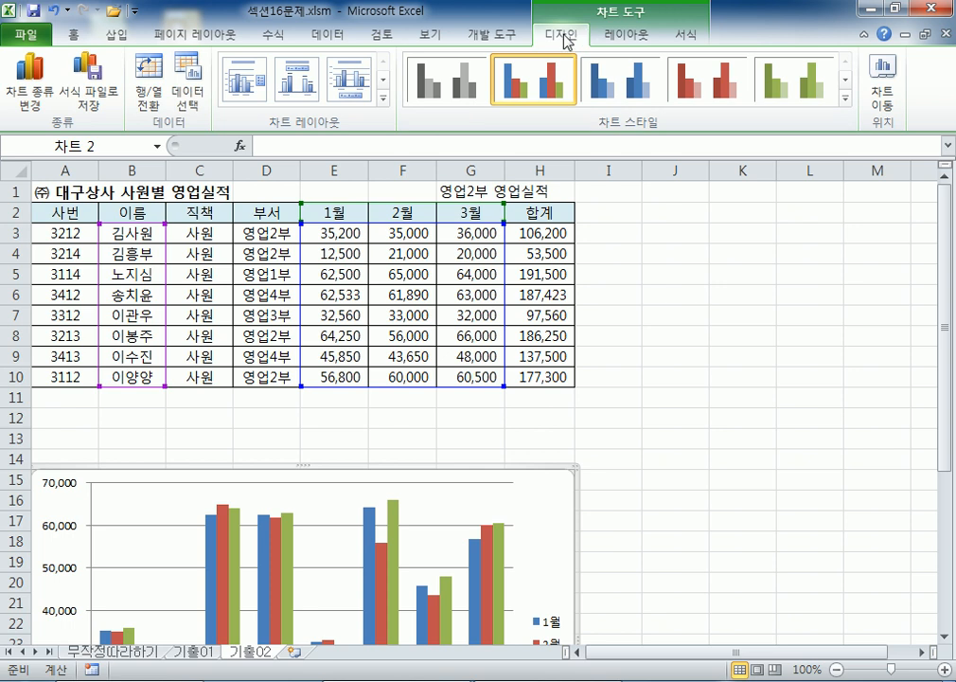
pyautogui.click(199, 95)
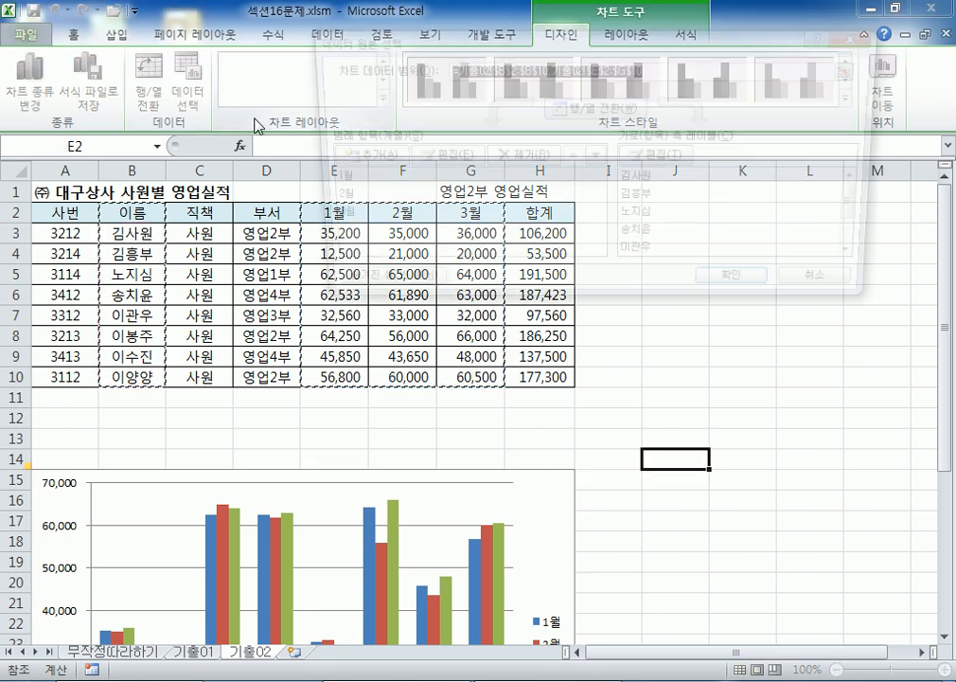
pyautogui.moveTo(499, 55); pyautogui.dragTo(609, 70)
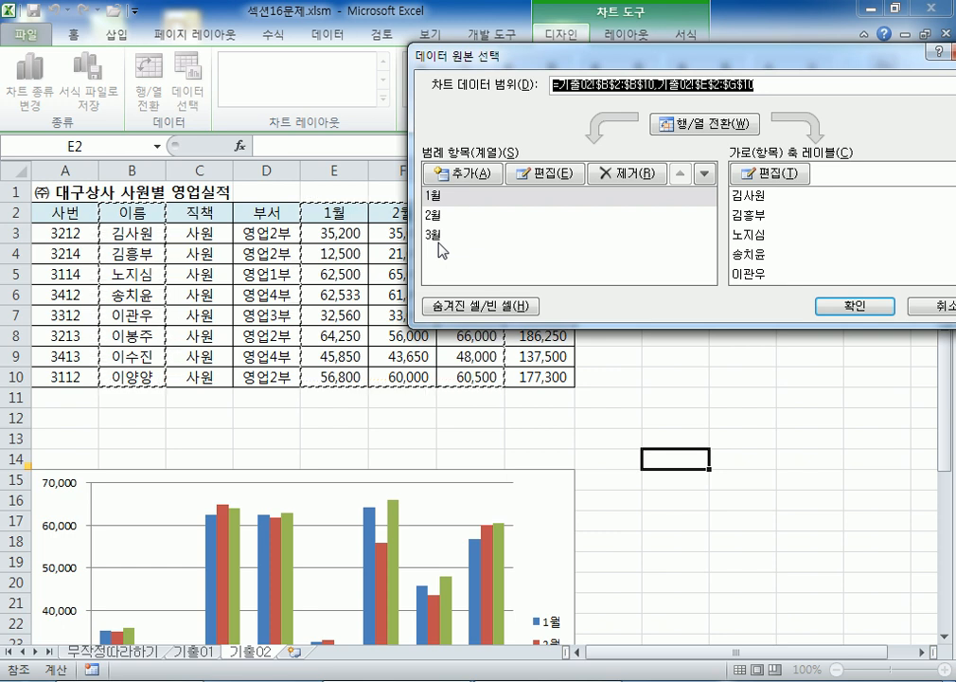
pyautogui.moveTo(604, 58); pyautogui.dragTo(468, 45)
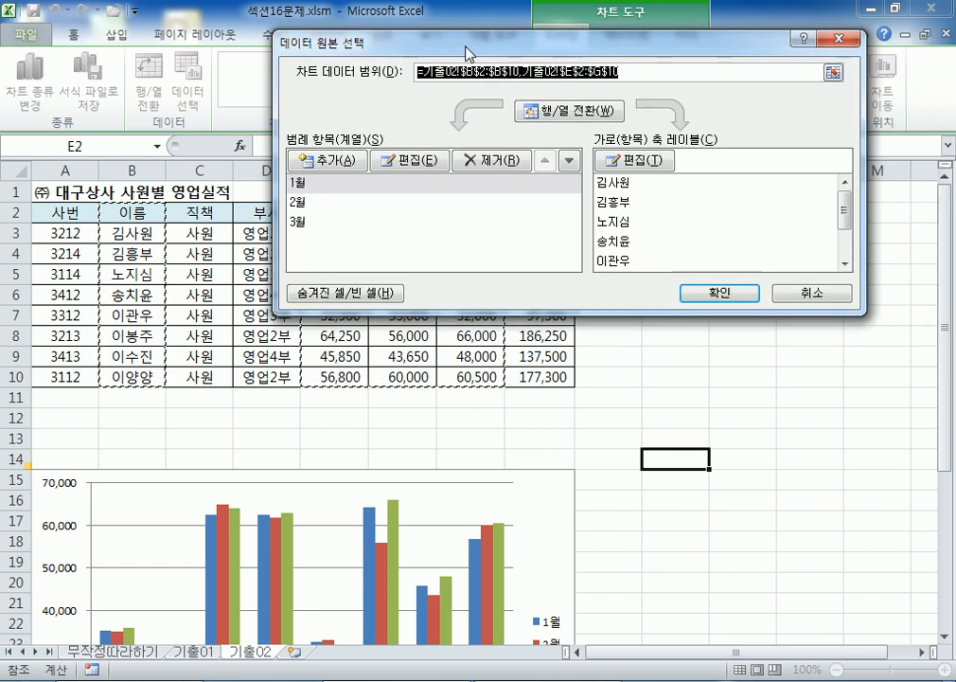
pyautogui.click(564, 111)
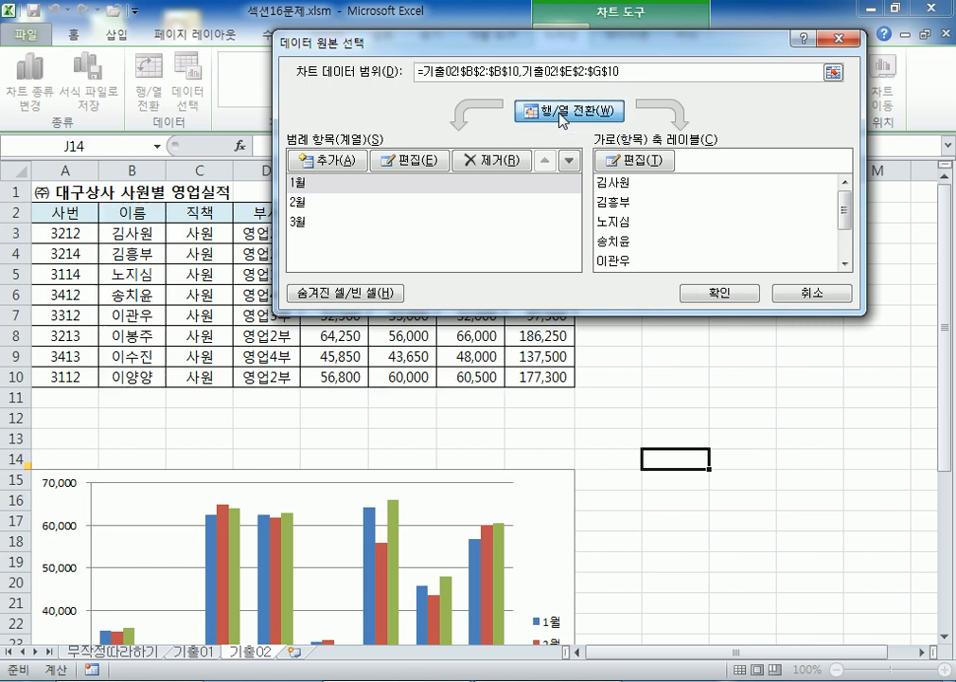
# - Remove the series of the employees outside 영업2부, those in table rows 5, 6, 7 and 9, from the chart's data source
pyautogui.moveTo(458, 53); pyautogui.dragTo(610, 49)
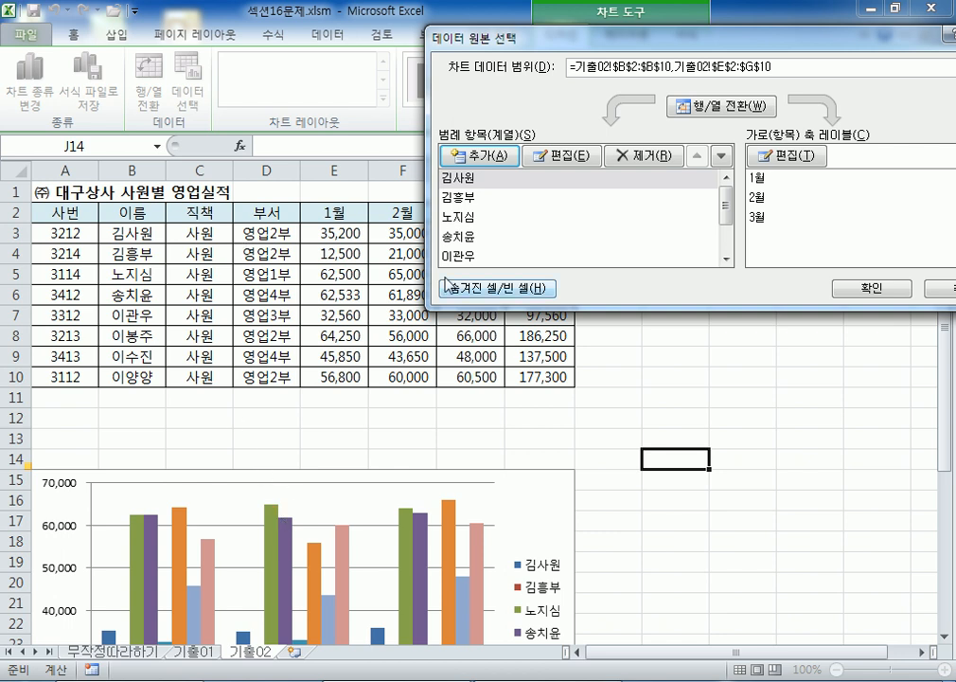
pyautogui.click(461, 199)
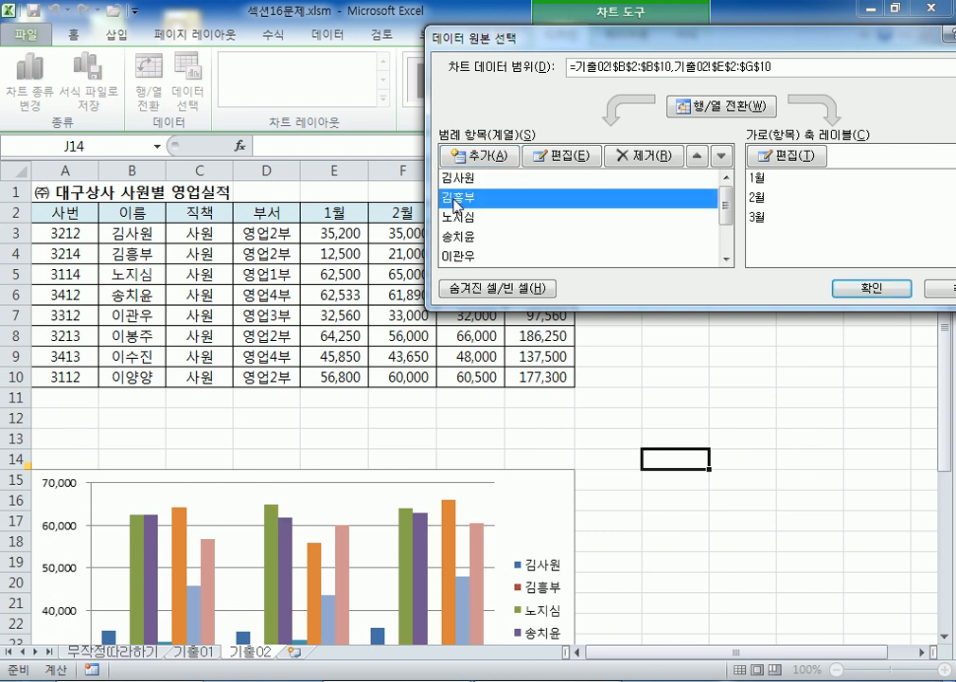
pyautogui.click(461, 220)
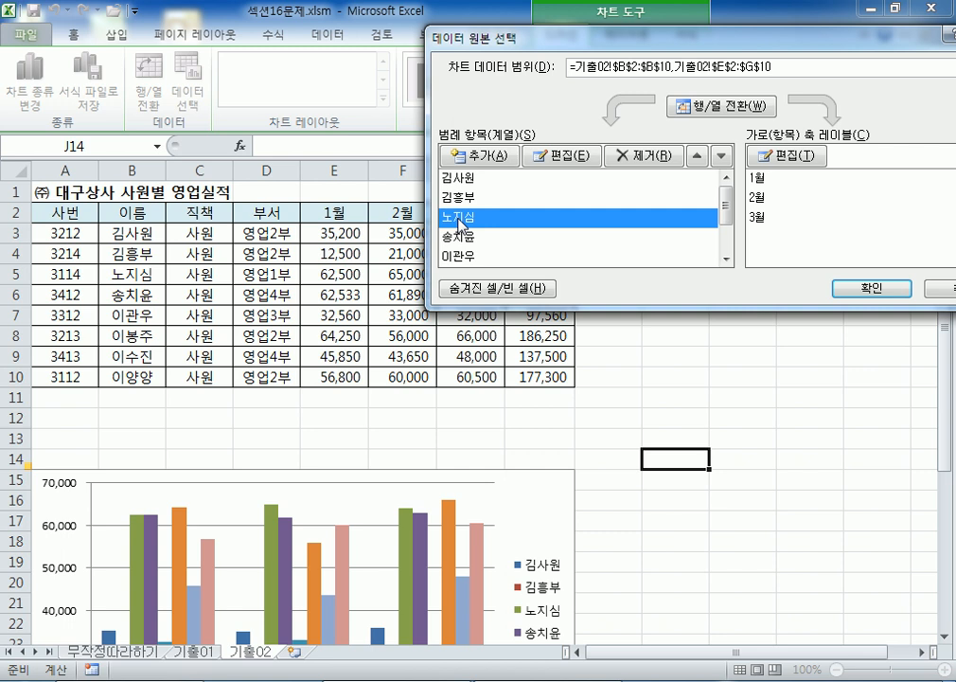
pyautogui.click(644, 155)
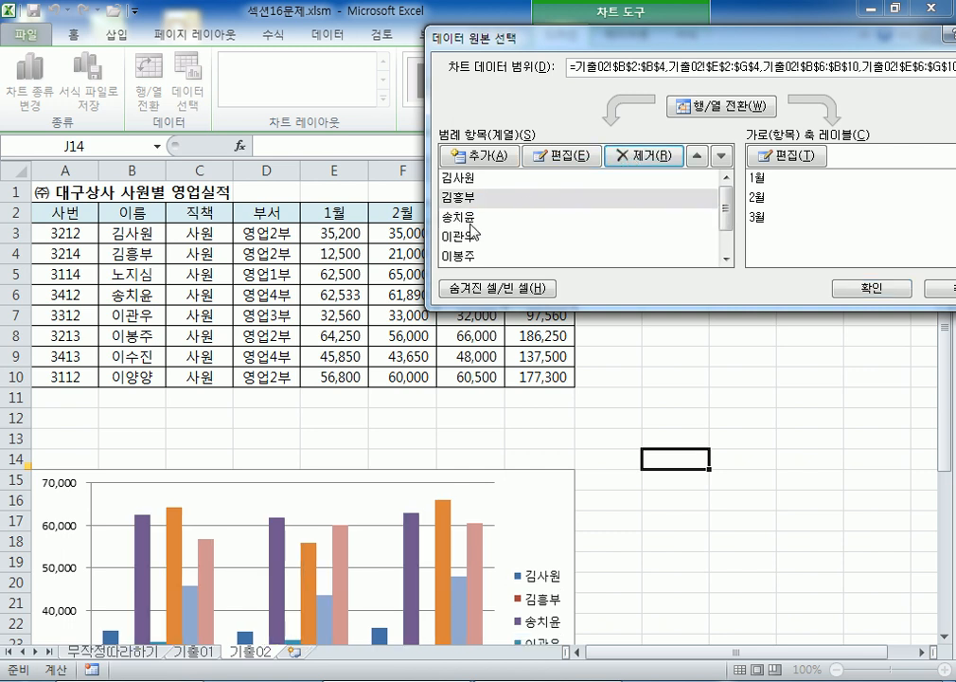
pyautogui.click(460, 218)
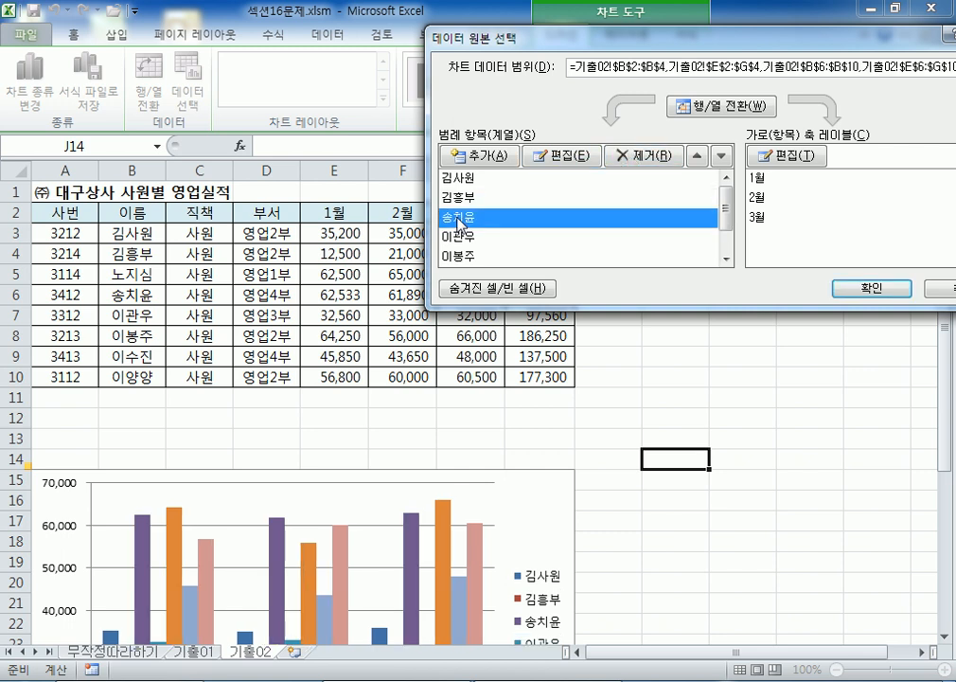
pyautogui.click(625, 155)
pyautogui.click(461, 217)
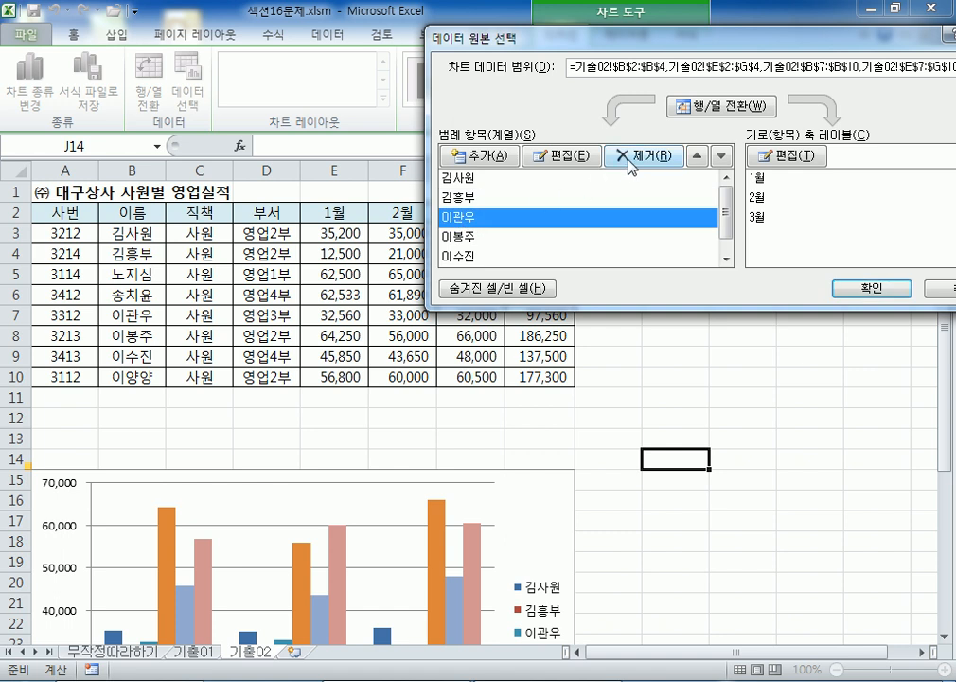
pyautogui.click(625, 155)
pyautogui.click(471, 238)
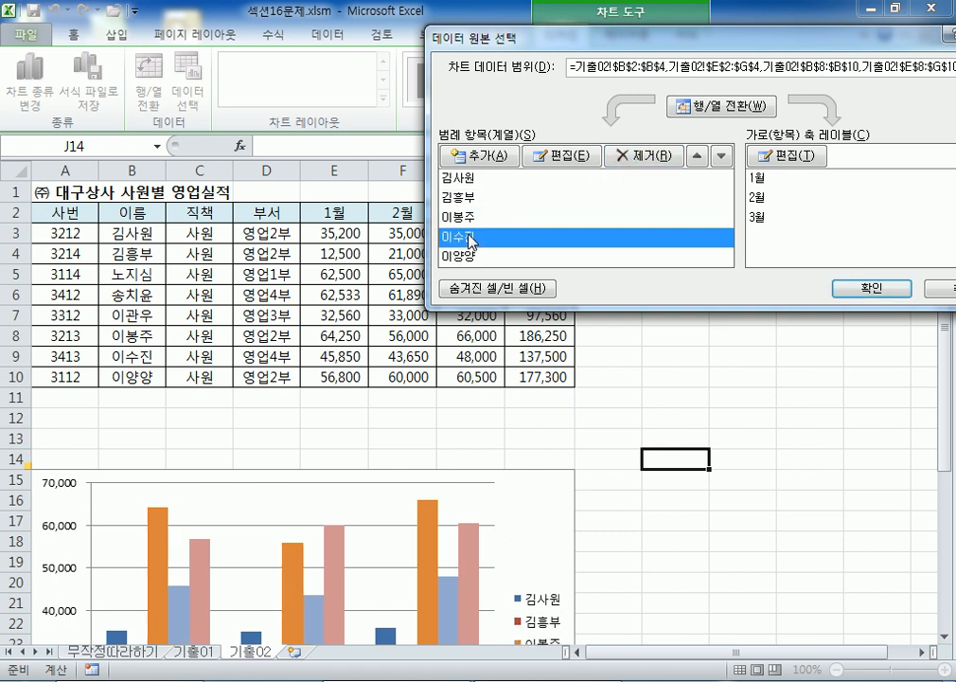
pyautogui.click(625, 156)
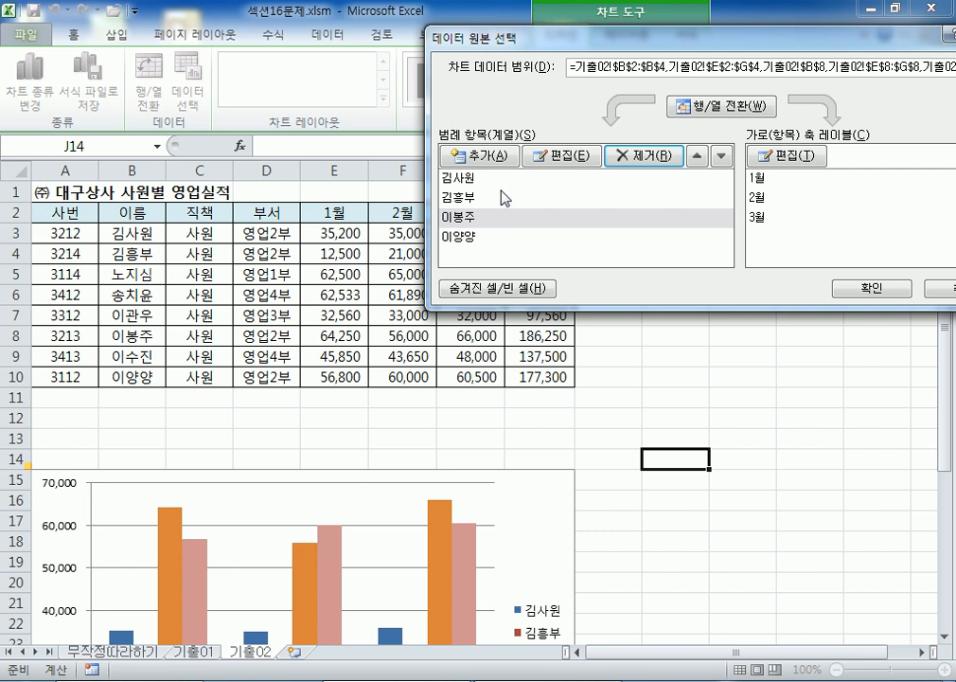
# - Swap rows and columns back so the months are the series, and apply the data source to the chart
pyautogui.click(701, 106)
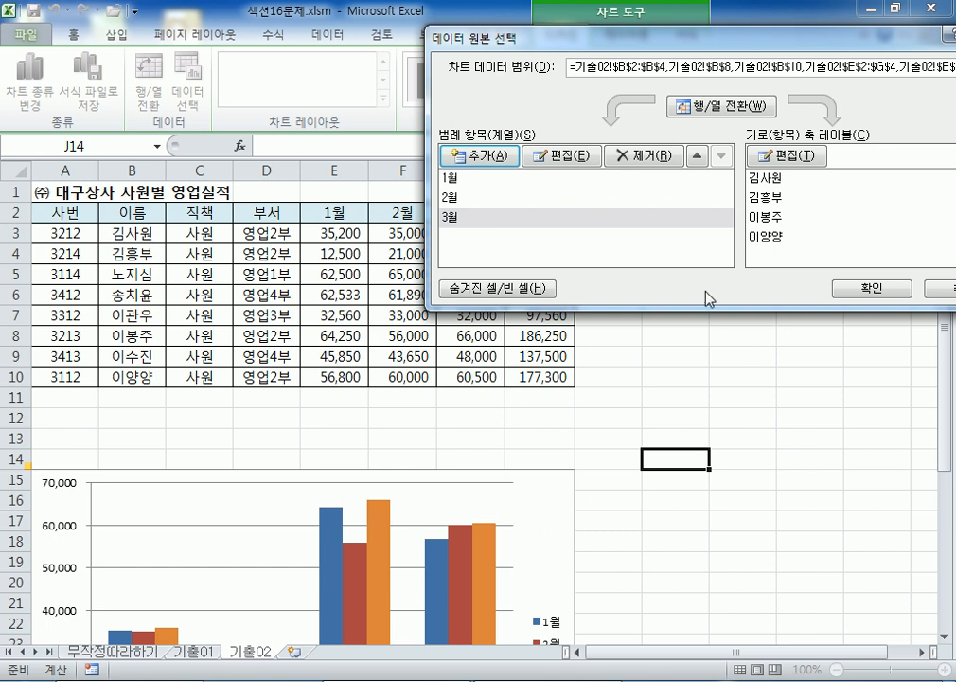
pyautogui.click(871, 288)
pyautogui.scroll(-5, 565, 419)
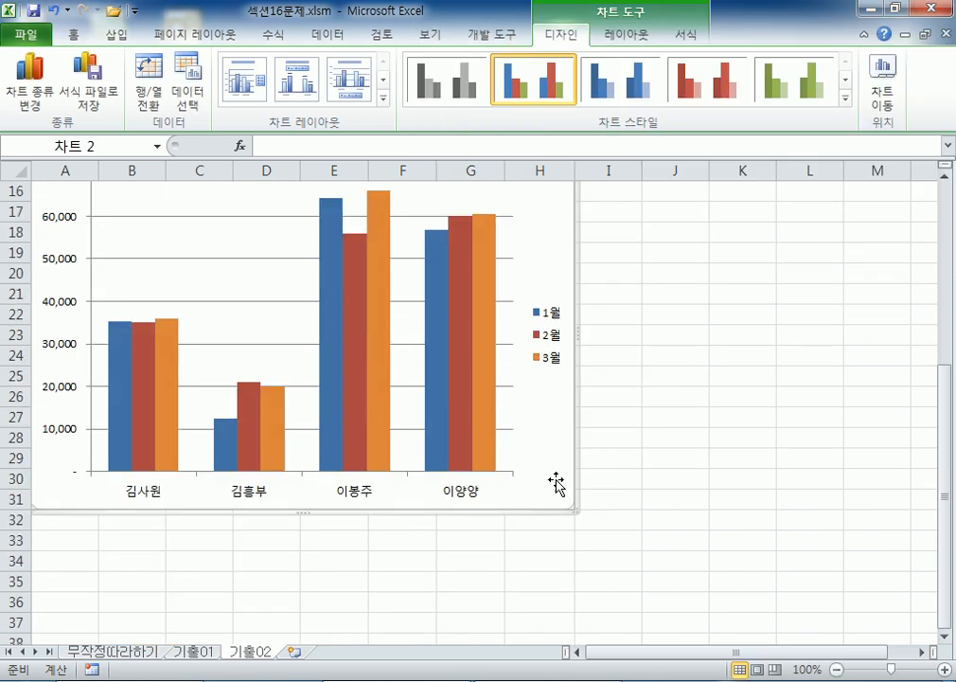
pyautogui.scroll(3, 433, 476)
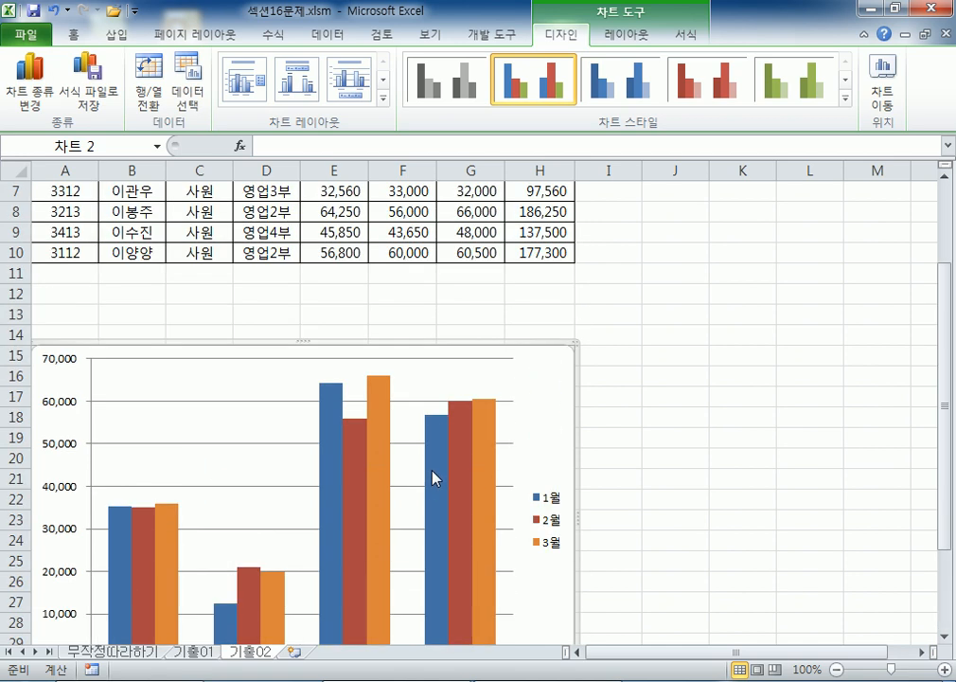
pyautogui.moveTo(432, 474)
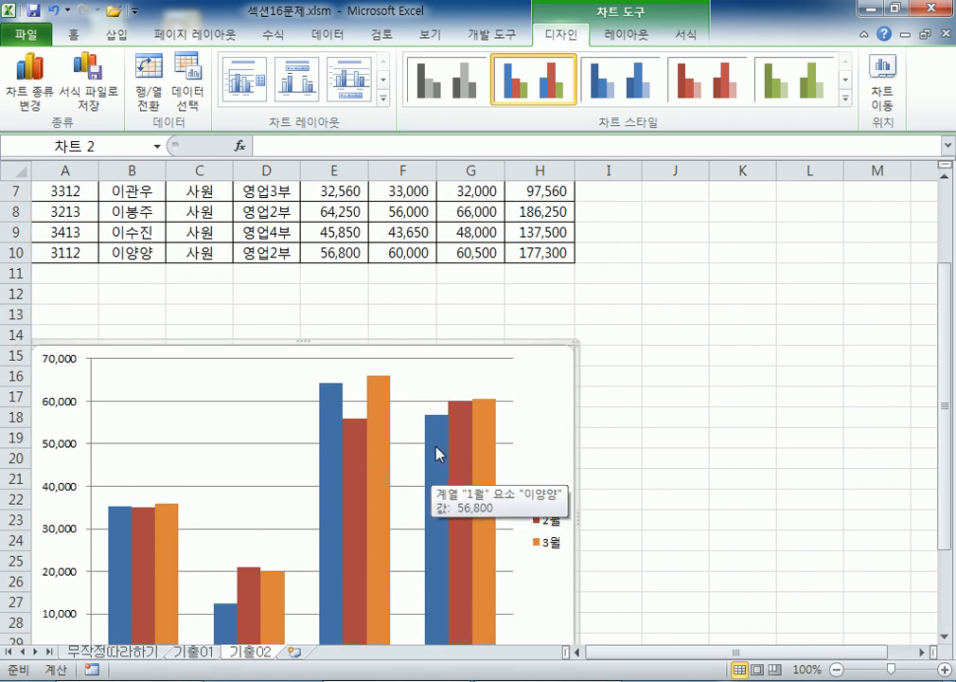
pyautogui.scroll(-3, 436, 452)
pyautogui.moveTo(363, 388)
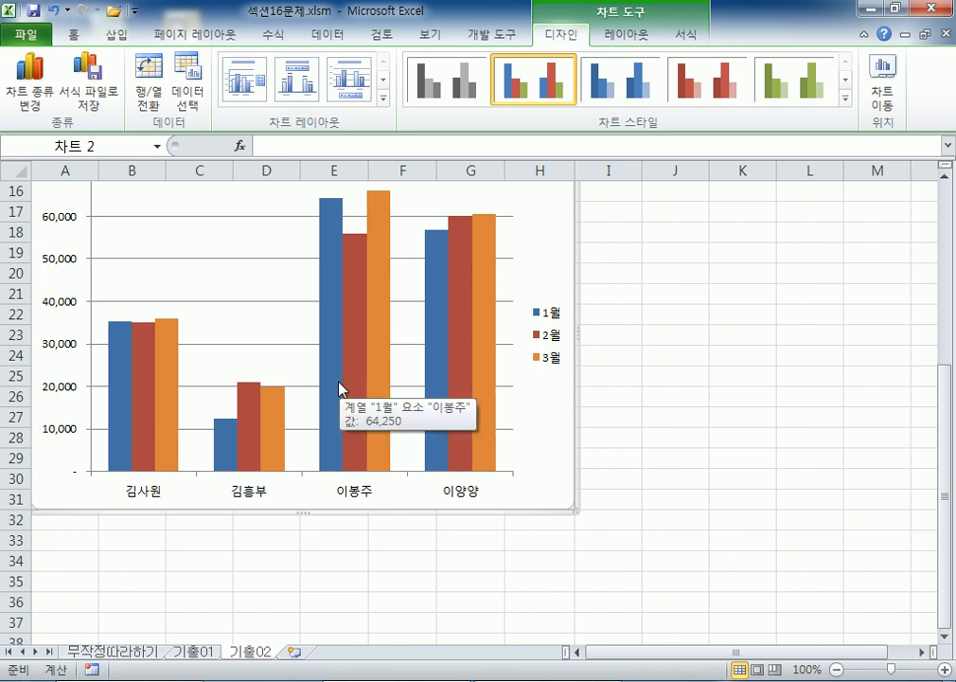
# - Undo the chart's data source change and reopen its data source selection clear of the sales table
pyautogui.hotkey('ctrl', 'z')
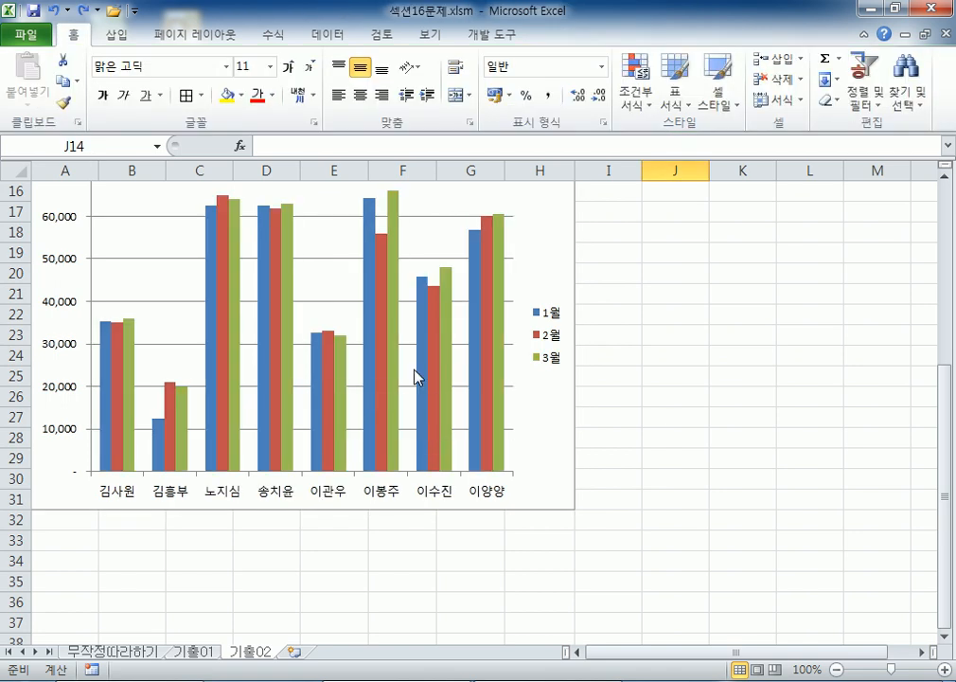
pyautogui.scroll(1, 519, 301)
pyautogui.click(544, 265)
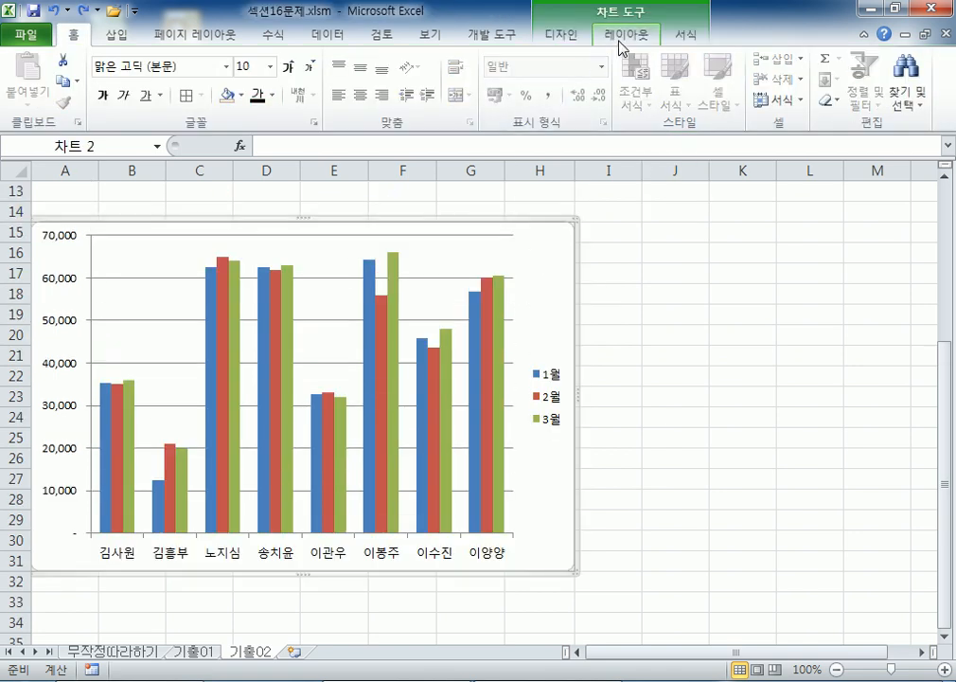
pyautogui.click(566, 40)
pyautogui.click(188, 104)
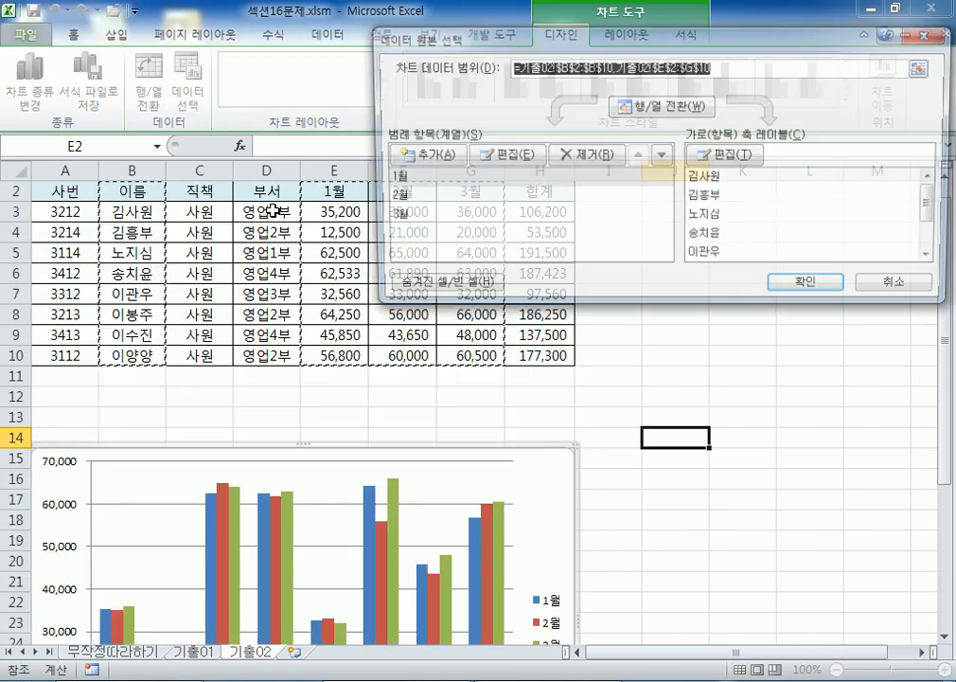
pyautogui.moveTo(774, 30); pyautogui.dragTo(724, 27)
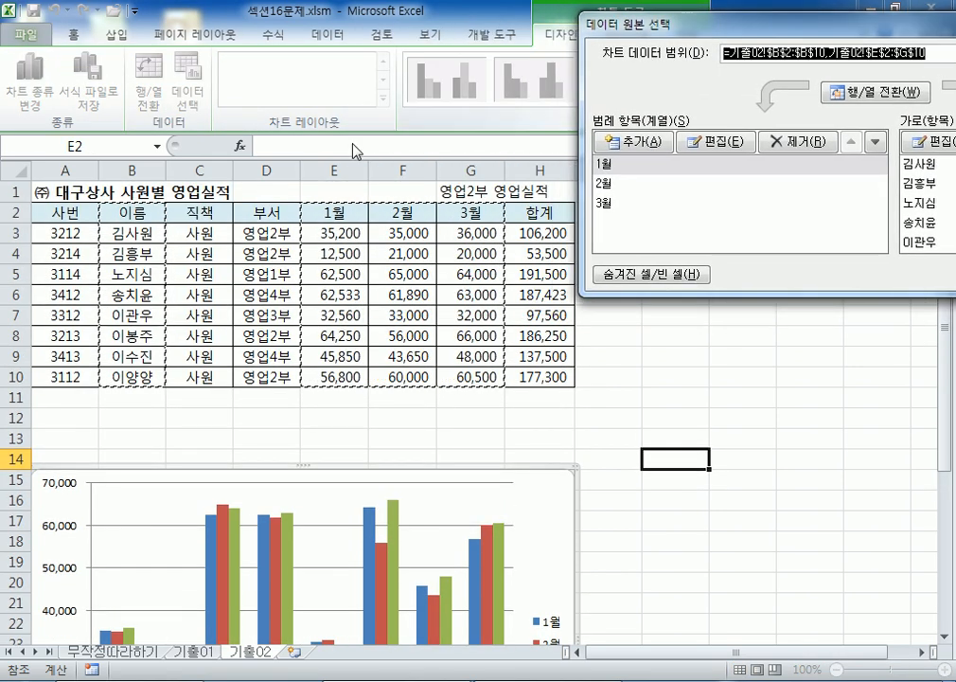
# - Try to set the chart data range to B2:B4, B8, B10, E2:G4, E8:G8 and E10:G10
pyautogui.moveTo(133, 213); pyautogui.dragTo(130, 250)
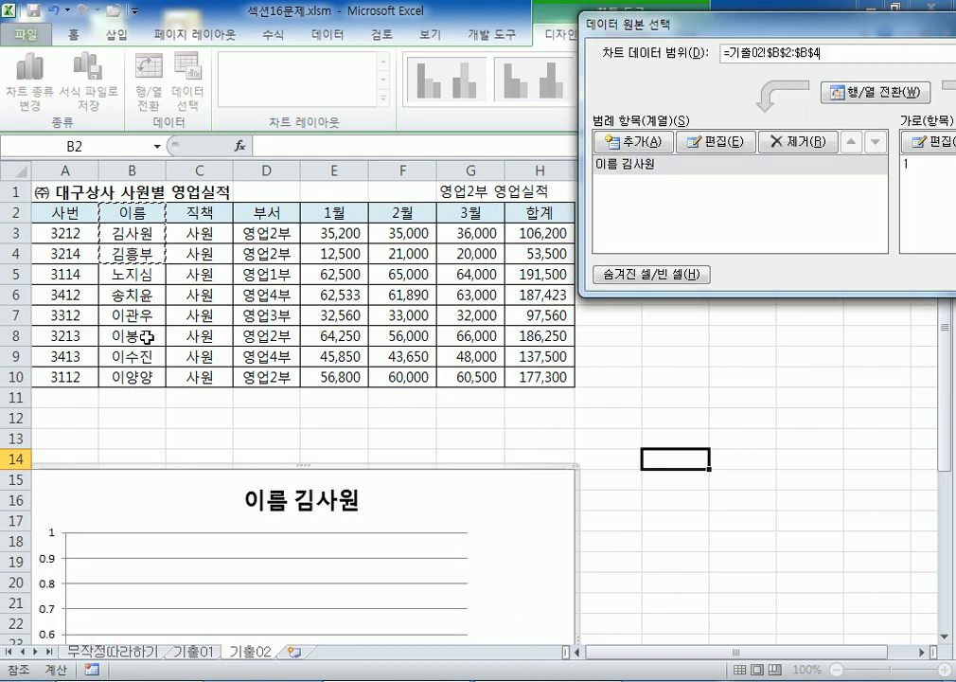
pyautogui.keyDown('ctrl'); pyautogui.click(133, 335); pyautogui.keyUp('ctrl')
pyautogui.keyDown('ctrl'); pyautogui.click(133, 378); pyautogui.keyUp('ctrl')
pyautogui.moveTo(327, 212); pyautogui.dragTo(476, 252)
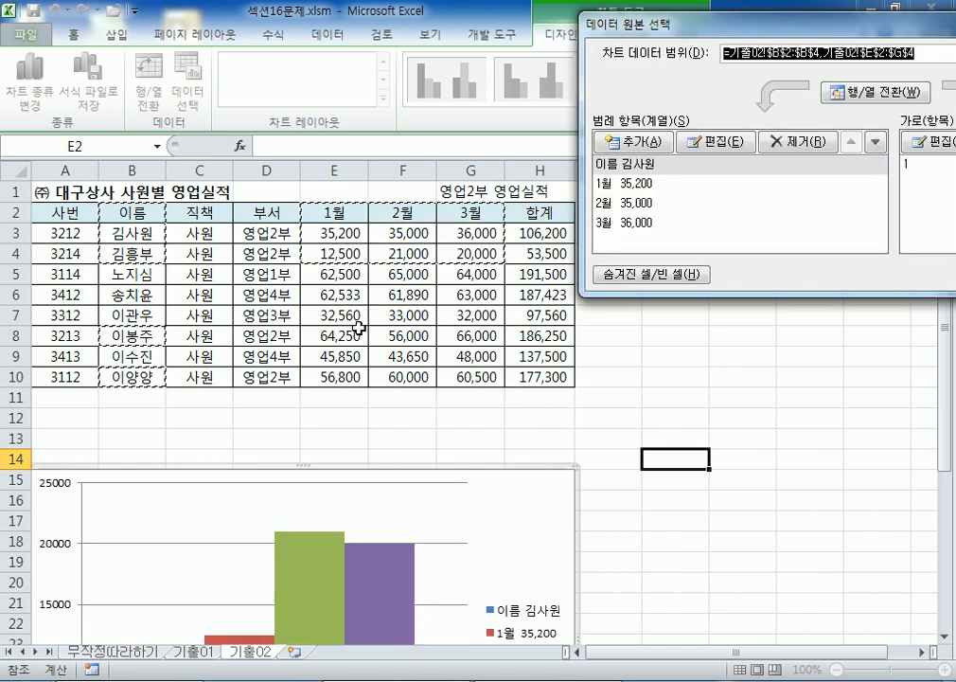
pyautogui.moveTo(337, 338); pyautogui.dragTo(451, 336)
pyautogui.moveTo(331, 378); pyautogui.dragTo(454, 379)
pyautogui.scroll(-4, 398, 437)
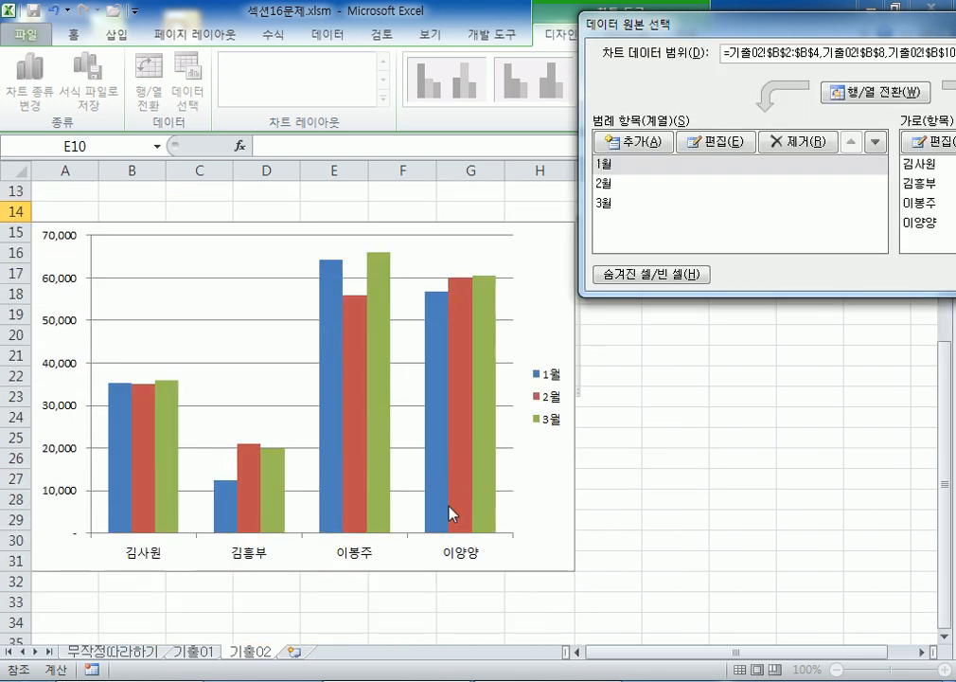
pyautogui.moveTo(376, 479)
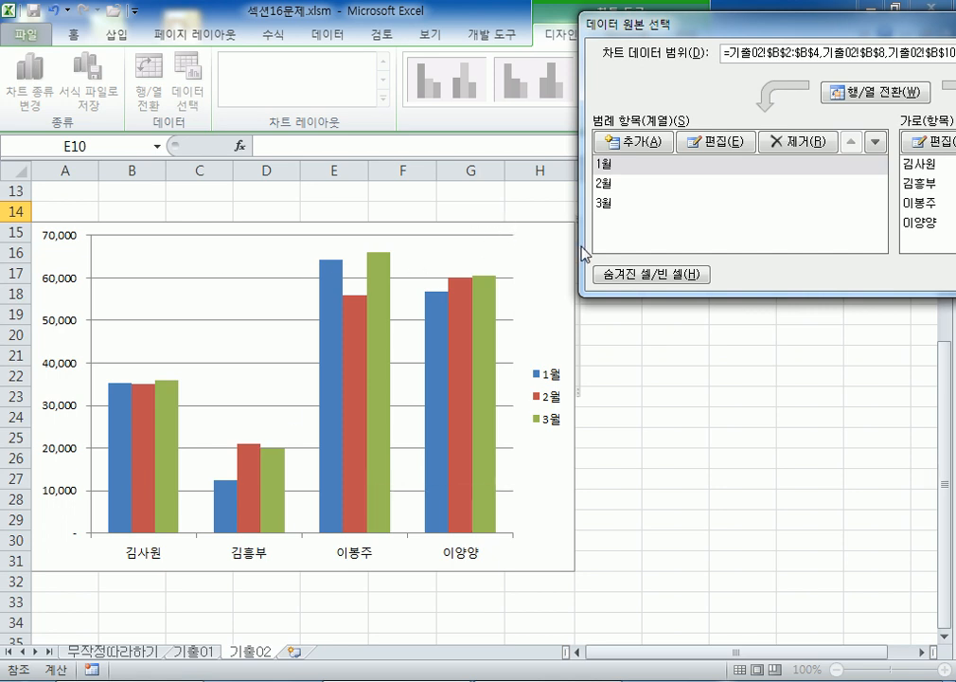
pyautogui.press('Return')
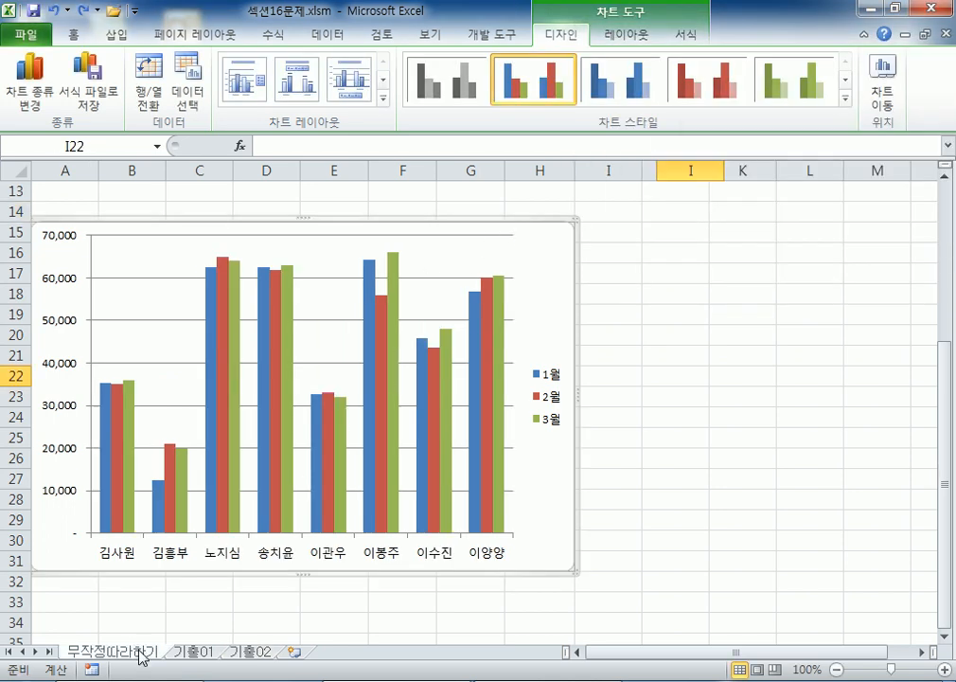
# - On the 무작정따라하기 sheet, select the 품명 cells A3:A9 together with the 불량률 and 생산비용 cells D3:E9
pyautogui.click(142, 655)
pyautogui.scroll(4, 256, 305)
pyautogui.moveTo(59, 239); pyautogui.dragTo(64, 361)
pyautogui.moveTo(274, 239); pyautogui.dragTo(334, 355)
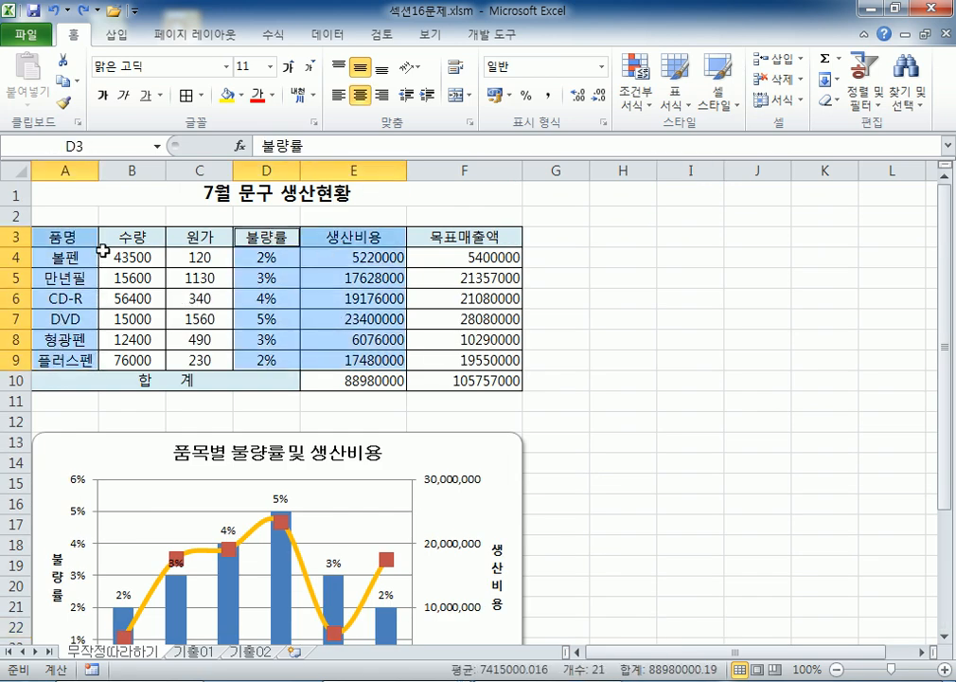
# - Try selecting only the headers and the 볼펜, 만년필, DVD and 플러스펜 rows in the 품명, 불량률 and 생산비용 columns
pyautogui.moveTo(68, 235); pyautogui.dragTo(71, 276)
pyautogui.keyDown('ctrl'); pyautogui.click(60, 320); pyautogui.keyUp('ctrl')
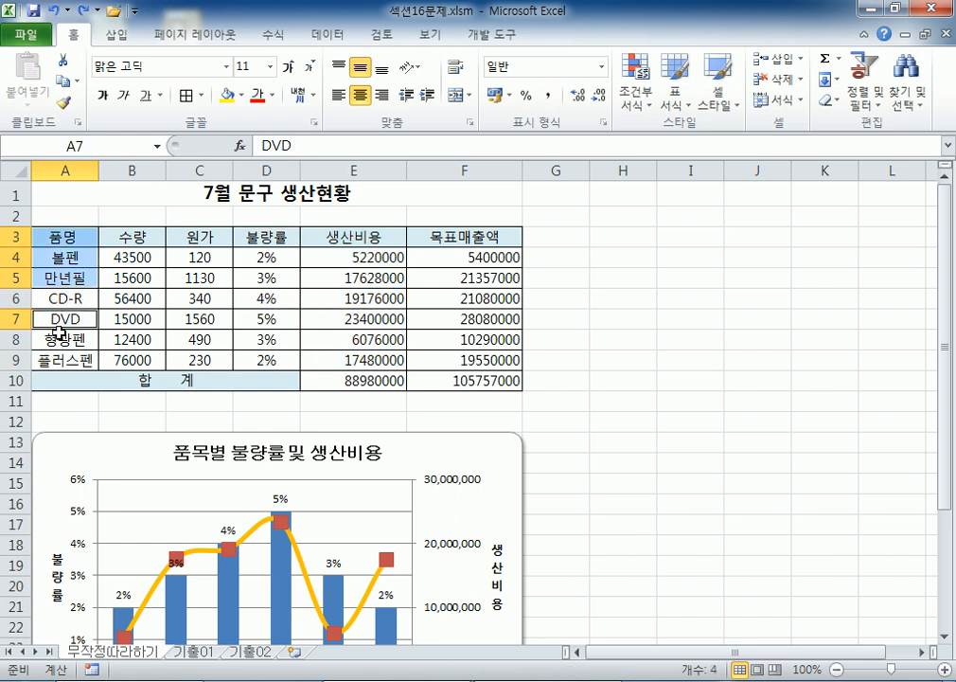
pyautogui.keyDown('ctrl'); pyautogui.click(59, 358); pyautogui.keyUp('ctrl')
pyautogui.moveTo(275, 239); pyautogui.dragTo(388, 277)
pyautogui.moveTo(265, 318); pyautogui.dragTo(327, 320)
pyautogui.moveTo(274, 360); pyautogui.dragTo(341, 360)
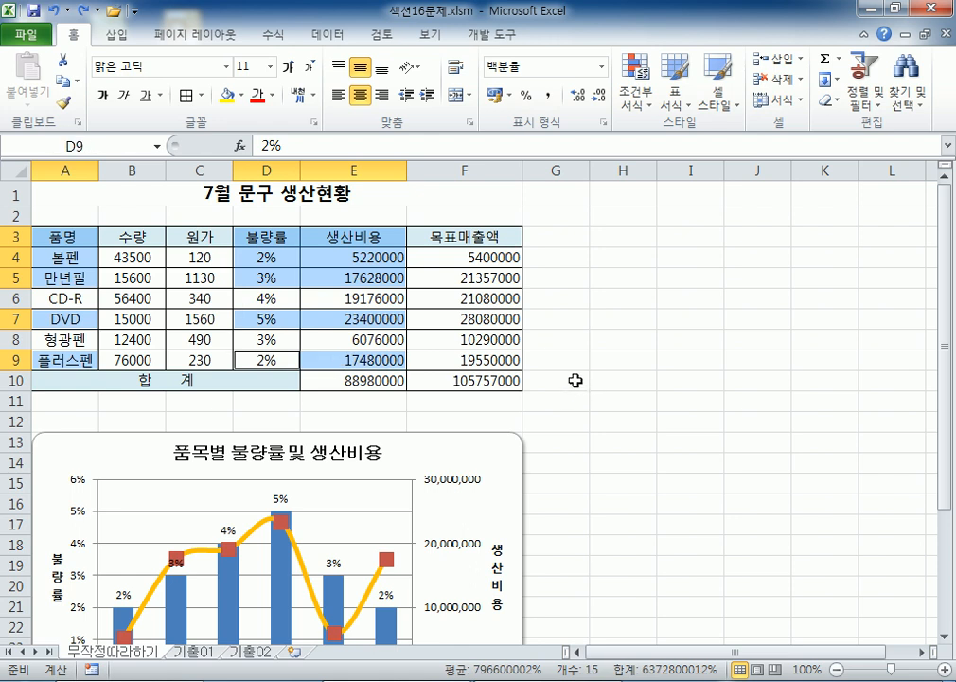
pyautogui.click(642, 336)
# - On the 기출02 sheet, open the sales chart's data source selection and position it clear of the sales table
pyautogui.click(258, 652)
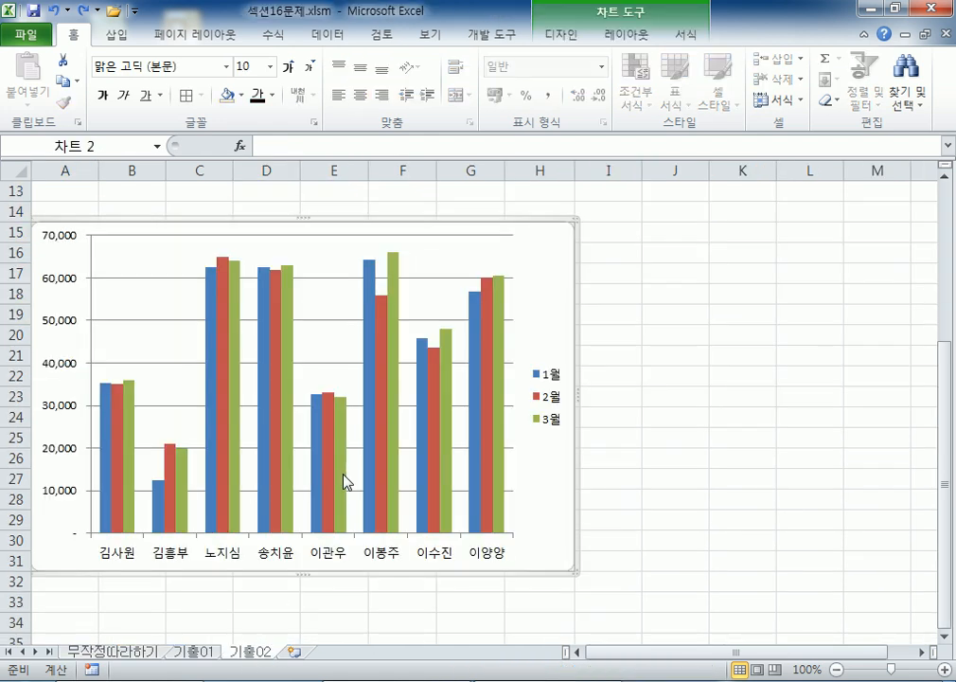
pyautogui.doubleClick(554, 268)
pyautogui.press('Escape')
pyautogui.click(206, 103)
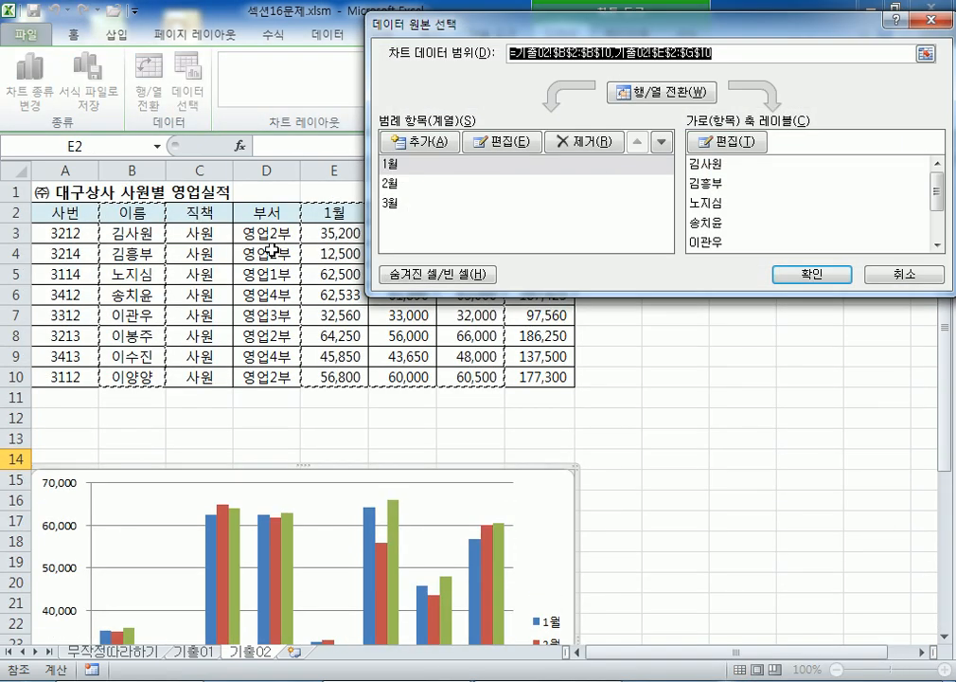
pyautogui.moveTo(485, 26); pyautogui.dragTo(630, 27)
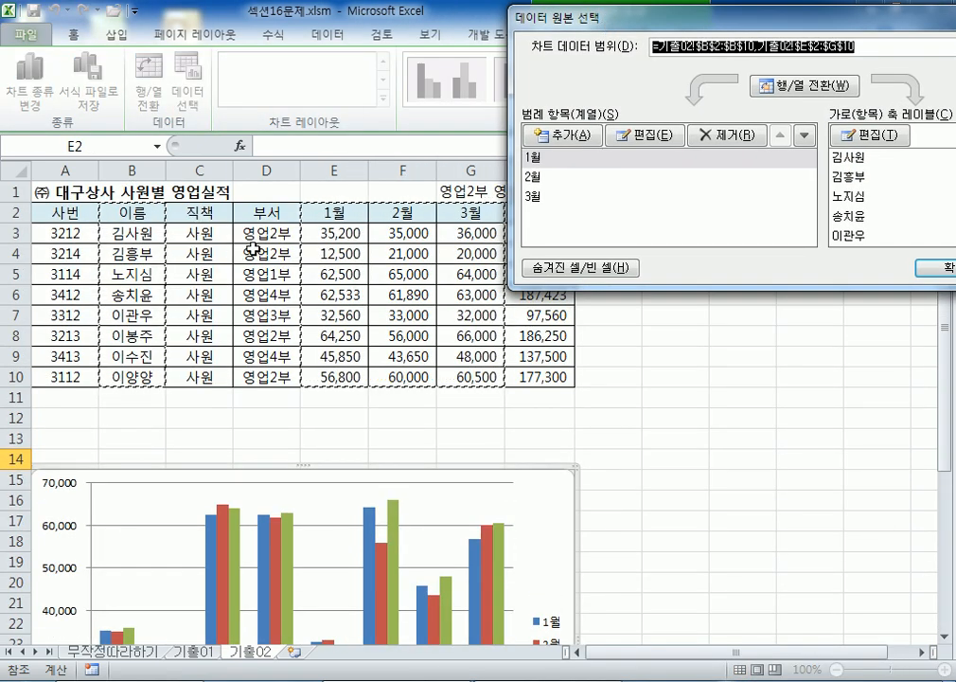
# - Try defining the chart data range from B2:B4, B8 and B10 plus the month cells E2:G4, E8:G8 and E10:G10
pyautogui.click(134, 212)
pyautogui.moveTo(133, 212); pyautogui.dragTo(134, 250)
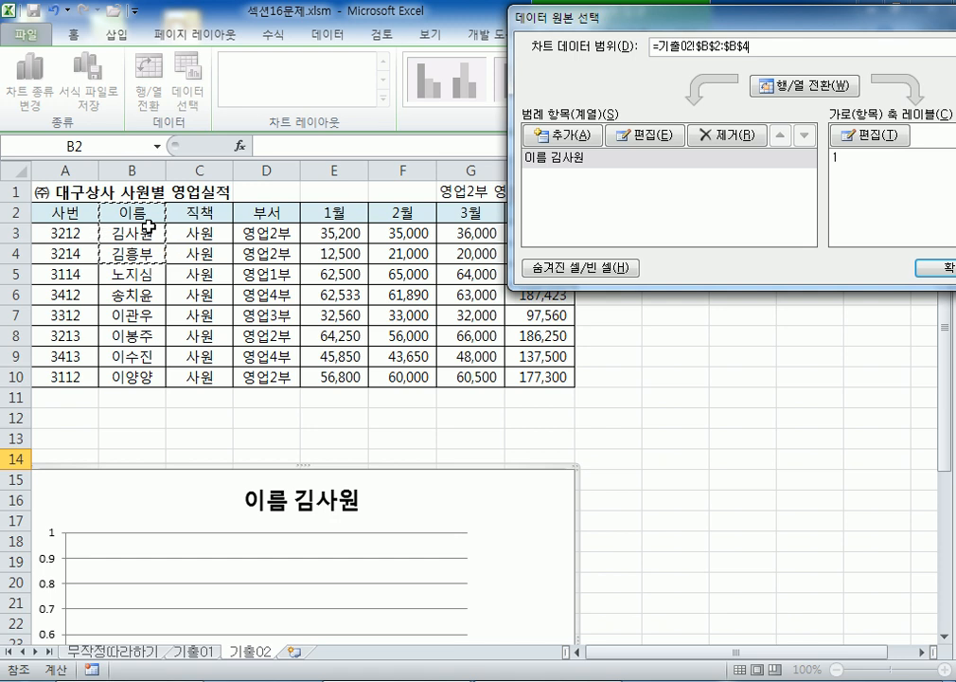
pyautogui.keyDown('ctrl'); pyautogui.click(135, 335); pyautogui.keyUp('ctrl')
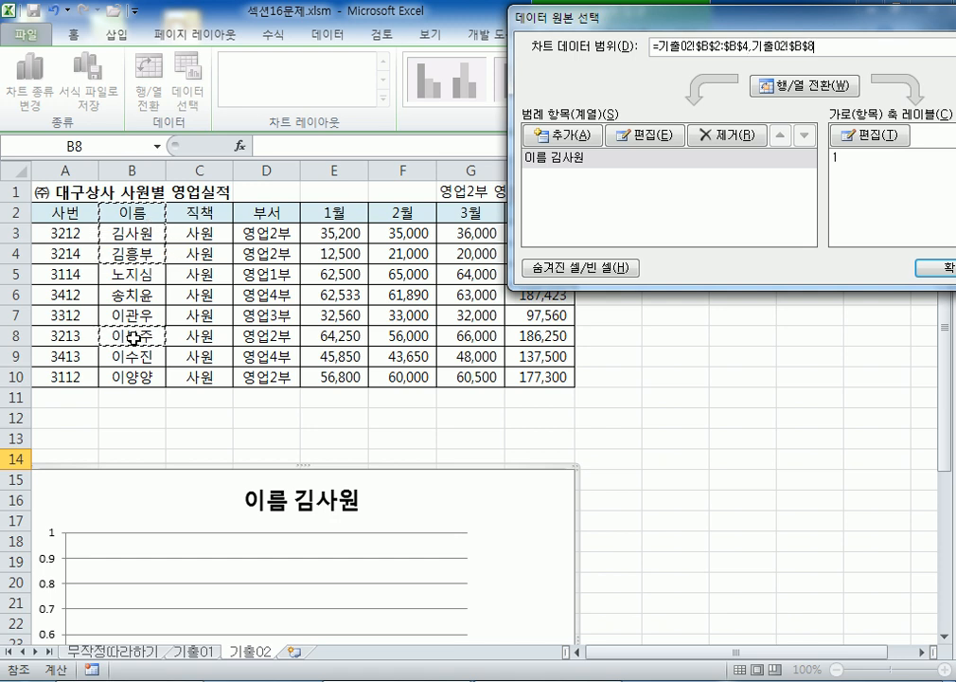
pyautogui.keyDown('ctrl'); pyautogui.click(127, 376); pyautogui.keyUp('ctrl')
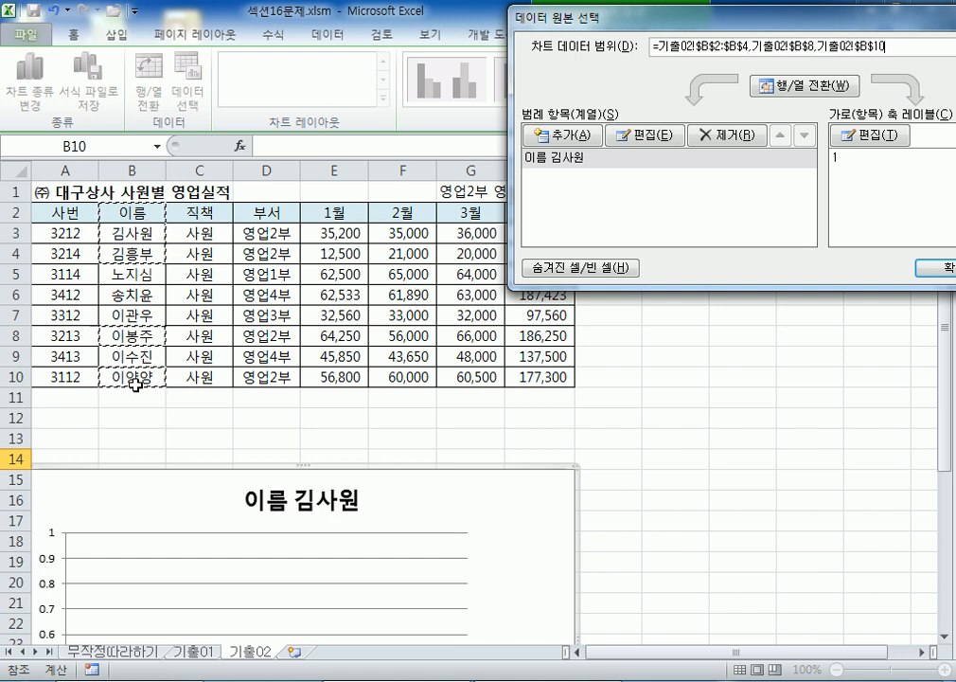
pyautogui.moveTo(326, 211); pyautogui.dragTo(459, 250)
pyautogui.moveTo(325, 333); pyautogui.dragTo(448, 335)
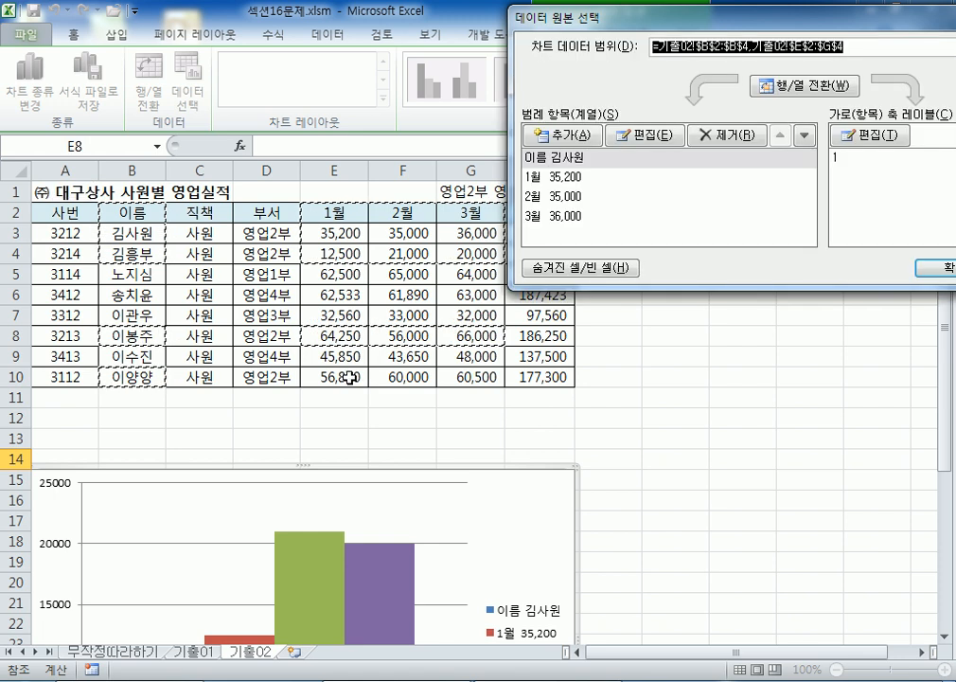
pyautogui.moveTo(343, 377); pyautogui.dragTo(442, 373)
pyautogui.scroll(-4, 337, 444)
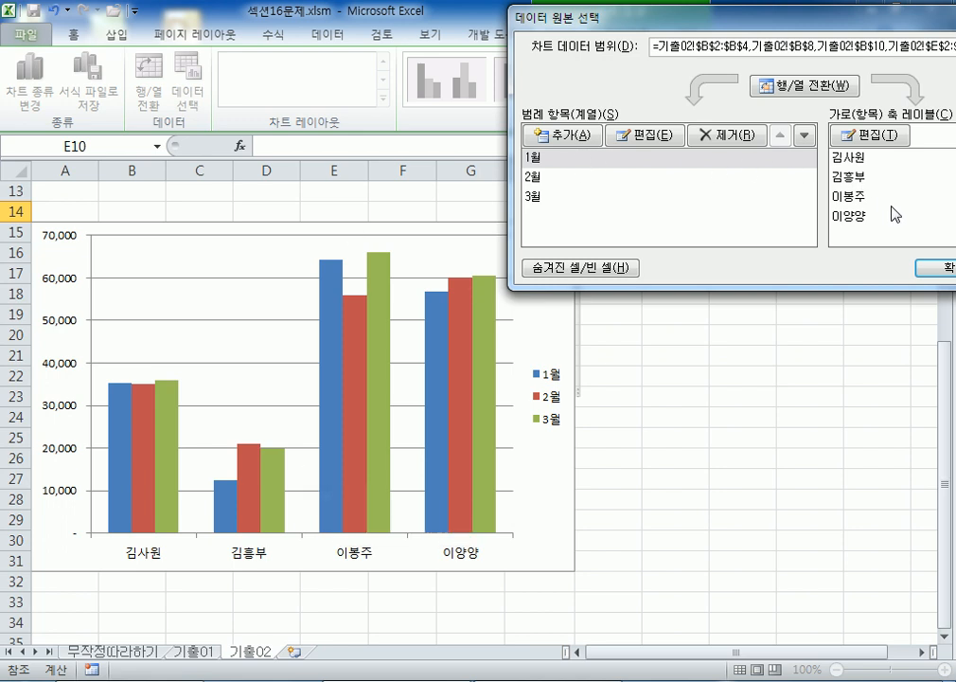
pyautogui.click(927, 275)
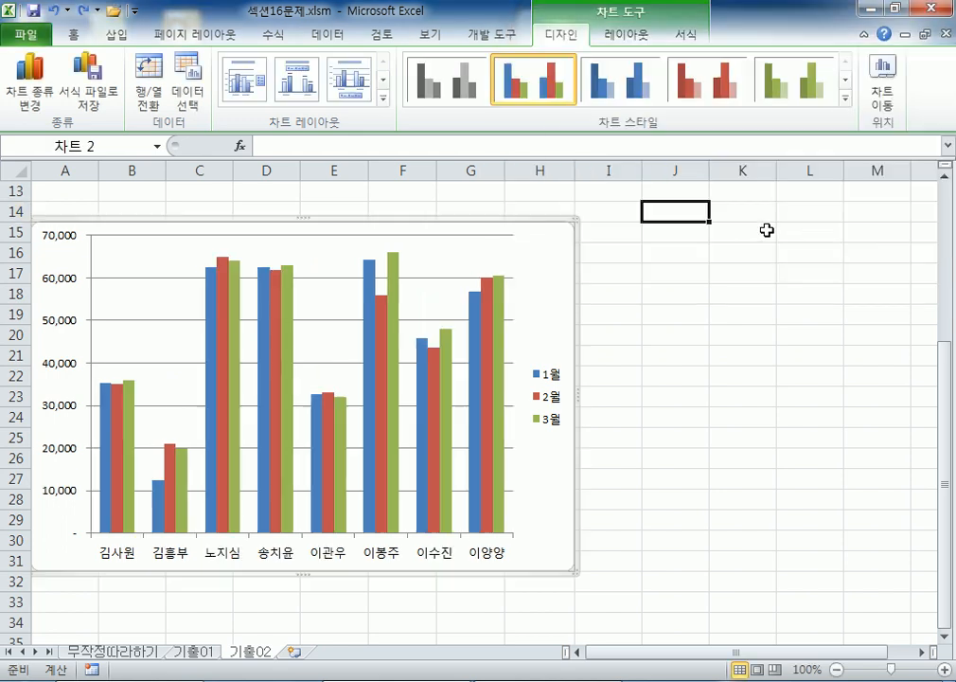
# - With the chart's rows and columns switched, remove the series of employees outside 영업2부 and switch back to months as series
pyautogui.click(189, 94)
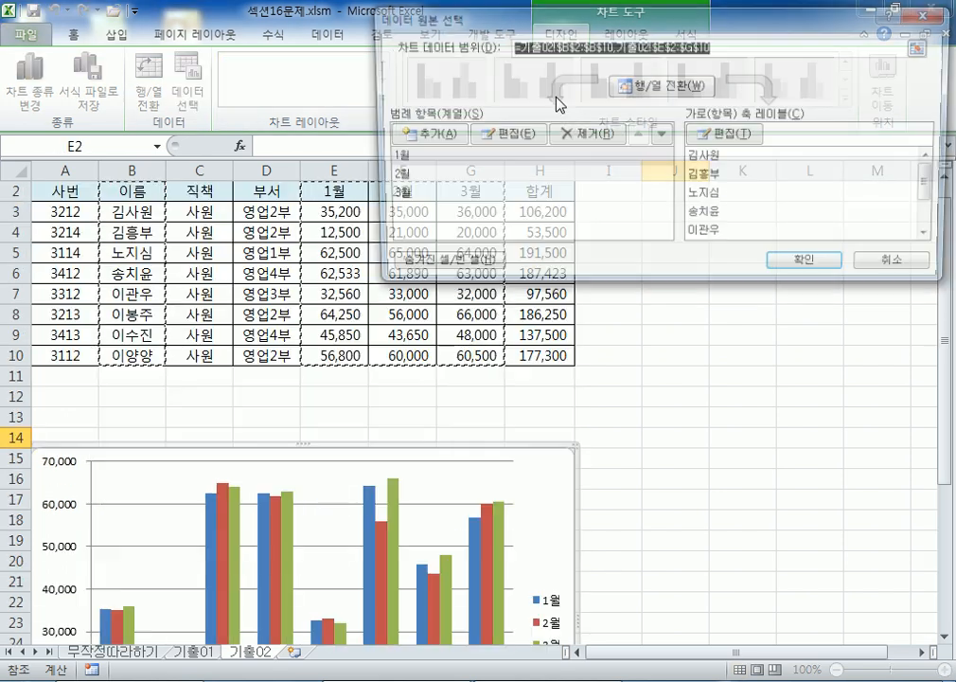
pyautogui.click(663, 87)
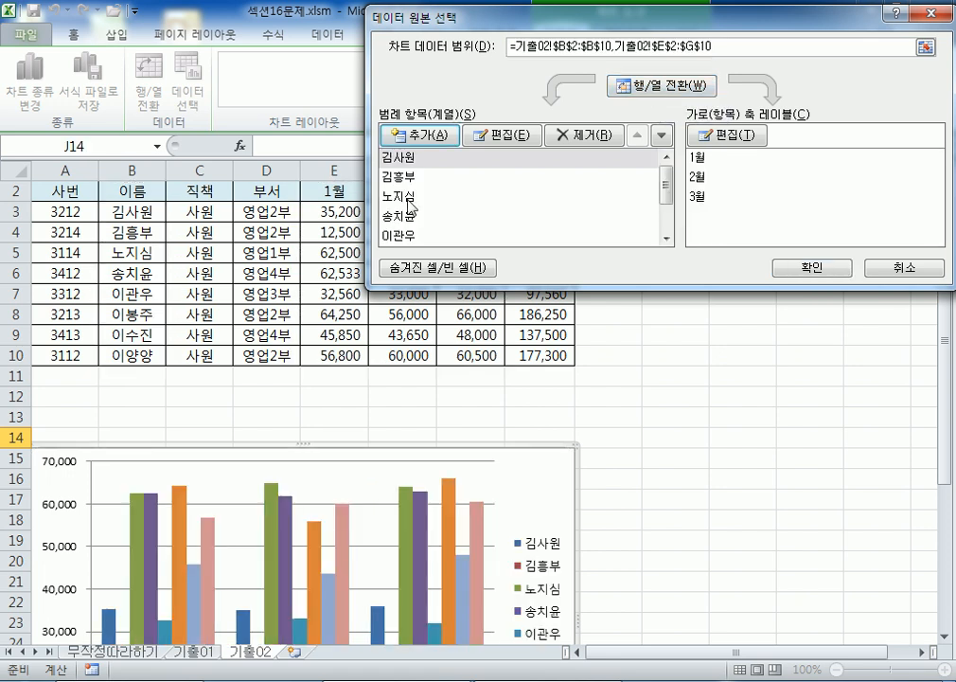
pyautogui.click(411, 201)
pyautogui.click(563, 134)
pyautogui.click(414, 198)
pyautogui.click(584, 135)
pyautogui.click(584, 134)
pyautogui.click(534, 216)
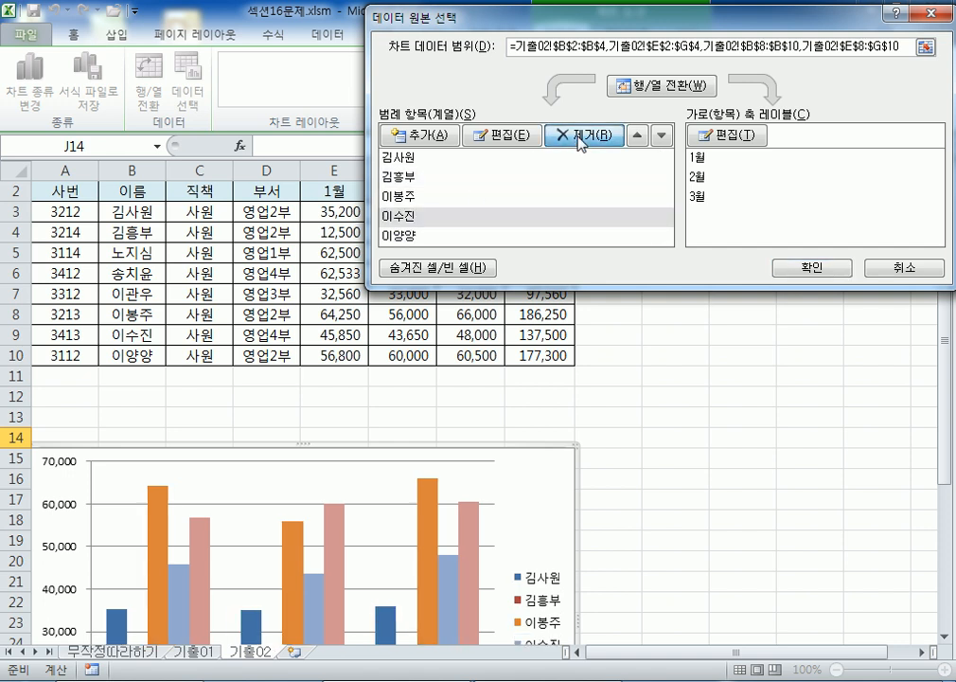
pyautogui.click(582, 137)
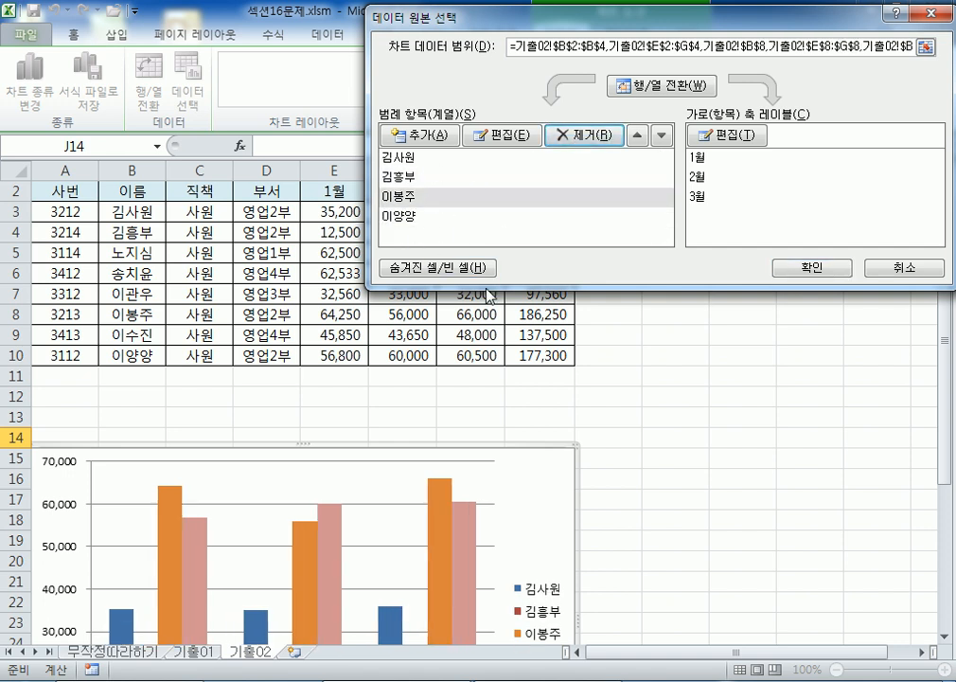
pyautogui.click(690, 87)
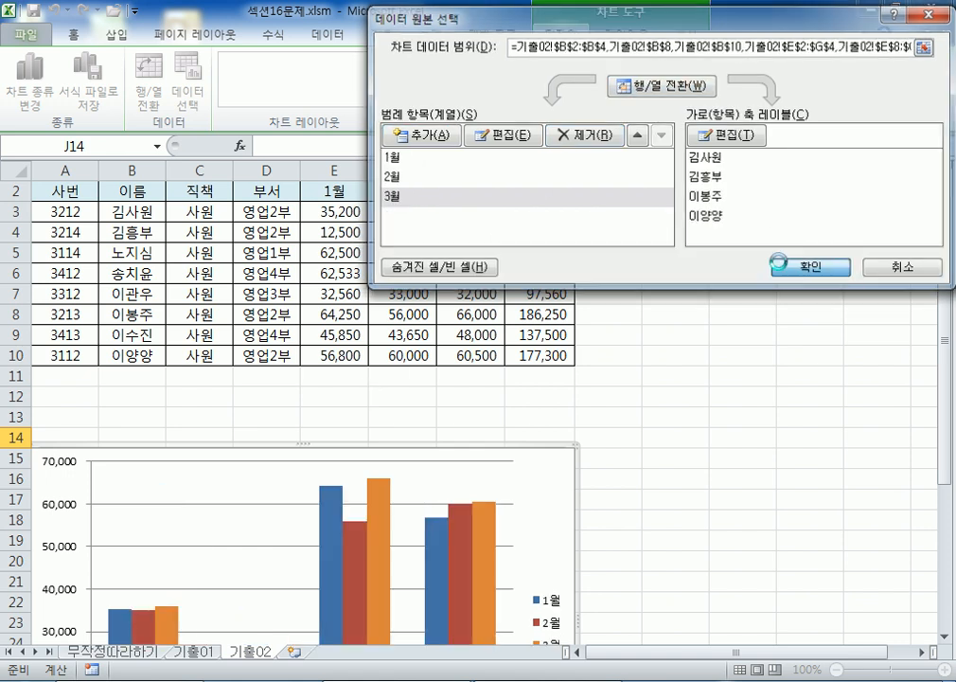
pyautogui.click(812, 267)
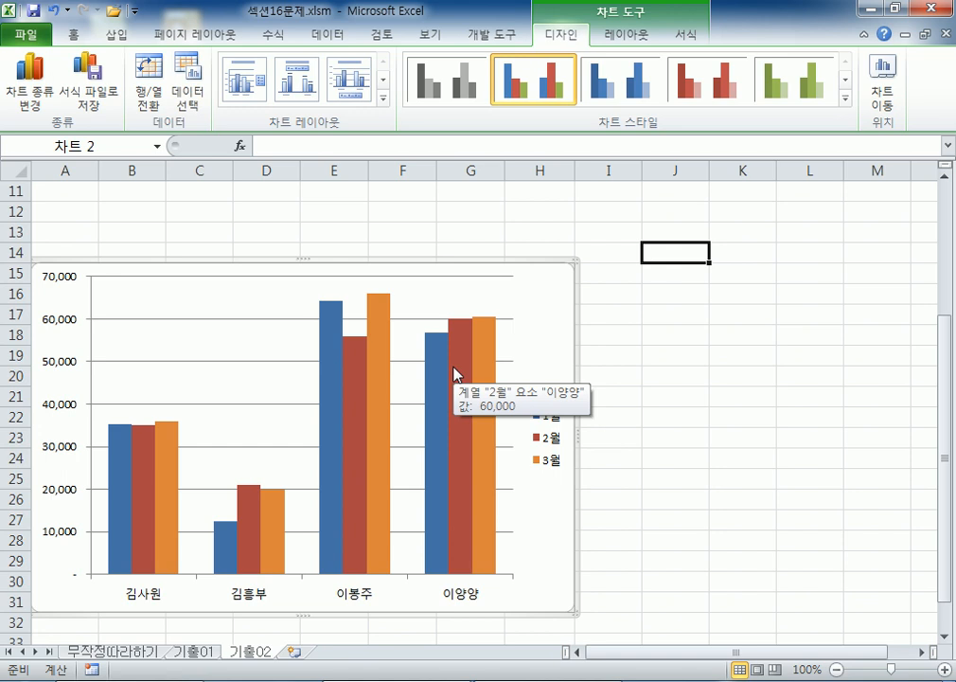
# - Undo the chart's data source change and reopen its data source selection
pyautogui.hotkey('ctrl', 'z')
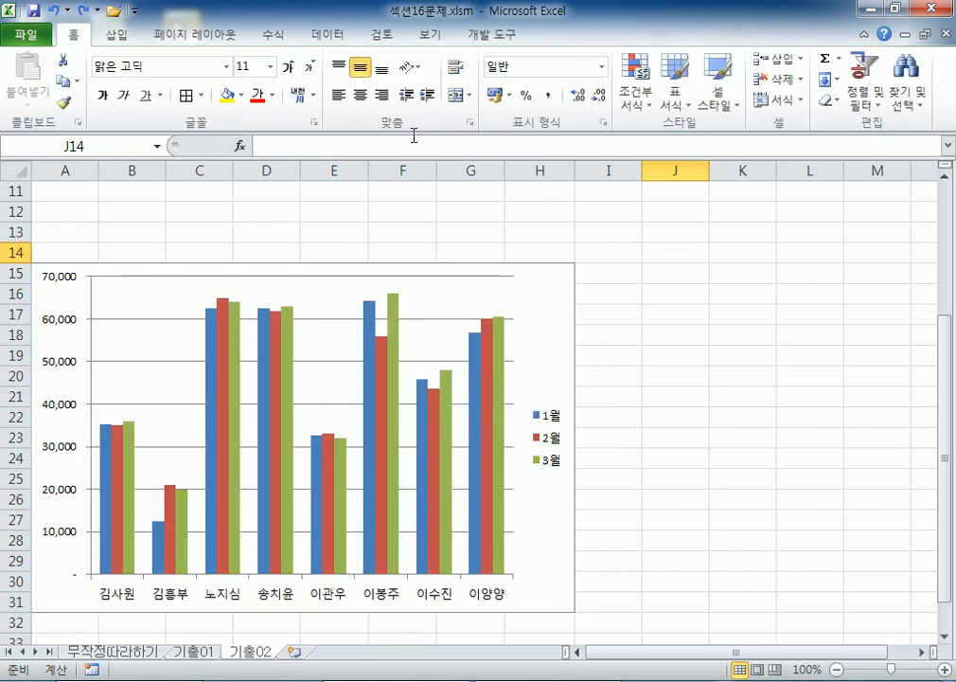
pyautogui.click(561, 297)
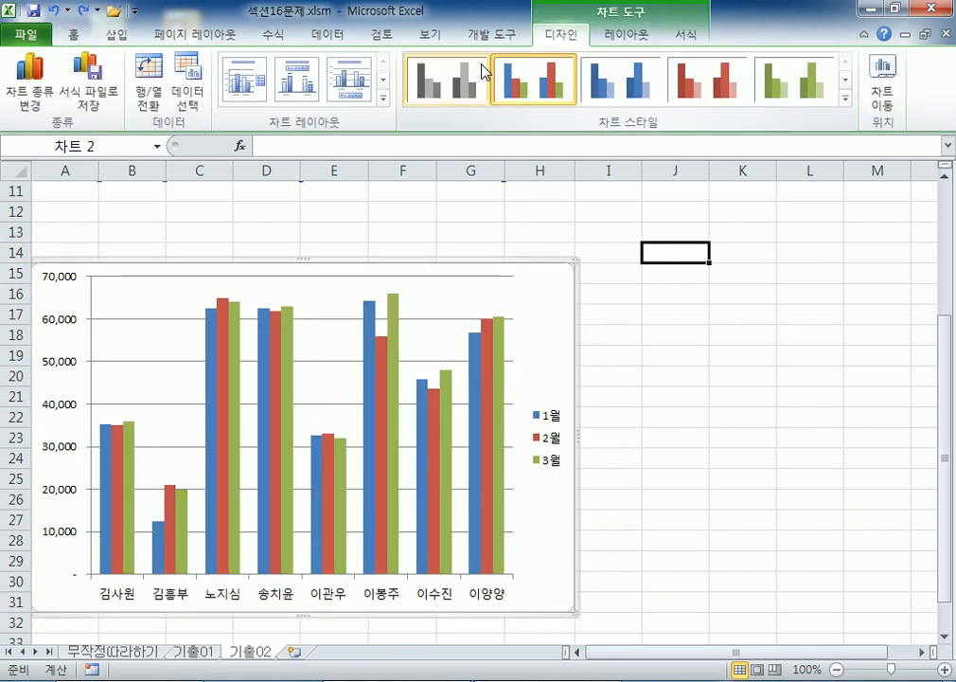
pyautogui.click(202, 93)
# - Set the chart data range to B2:B4, B8, B10, E2:G4, E8:G8 and E10:G10
pyautogui.click(134, 214)
pyautogui.moveTo(134, 213); pyautogui.dragTo(133, 255)
pyautogui.keyDown('ctrl'); pyautogui.click(132, 335); pyautogui.keyUp('ctrl')
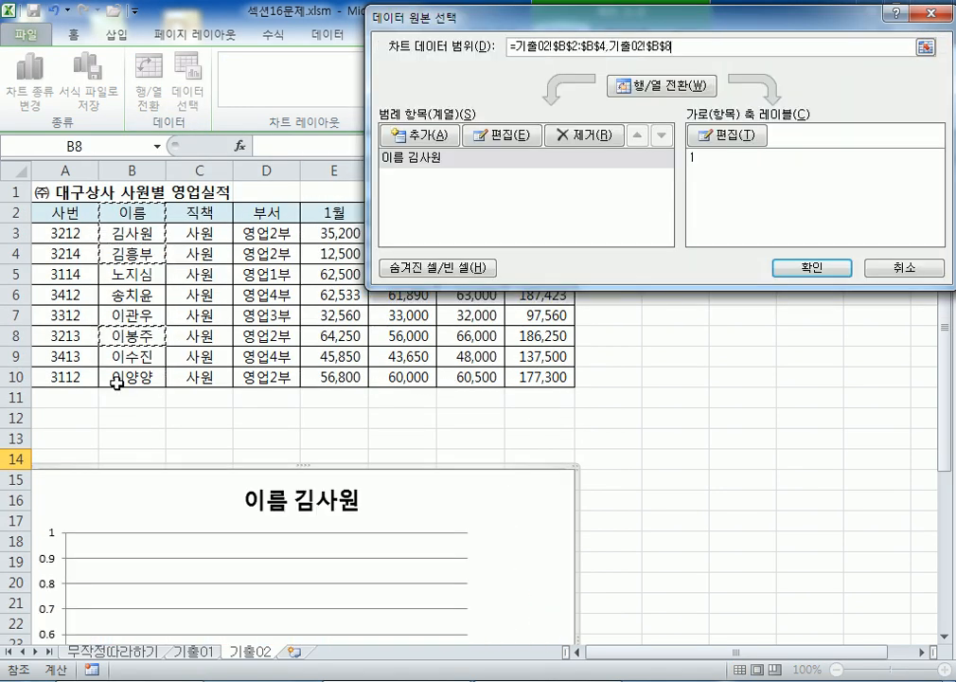
pyautogui.keyDown('ctrl'); pyautogui.click(116, 377); pyautogui.keyUp('ctrl')
pyautogui.moveTo(312, 217); pyautogui.dragTo(456, 254)
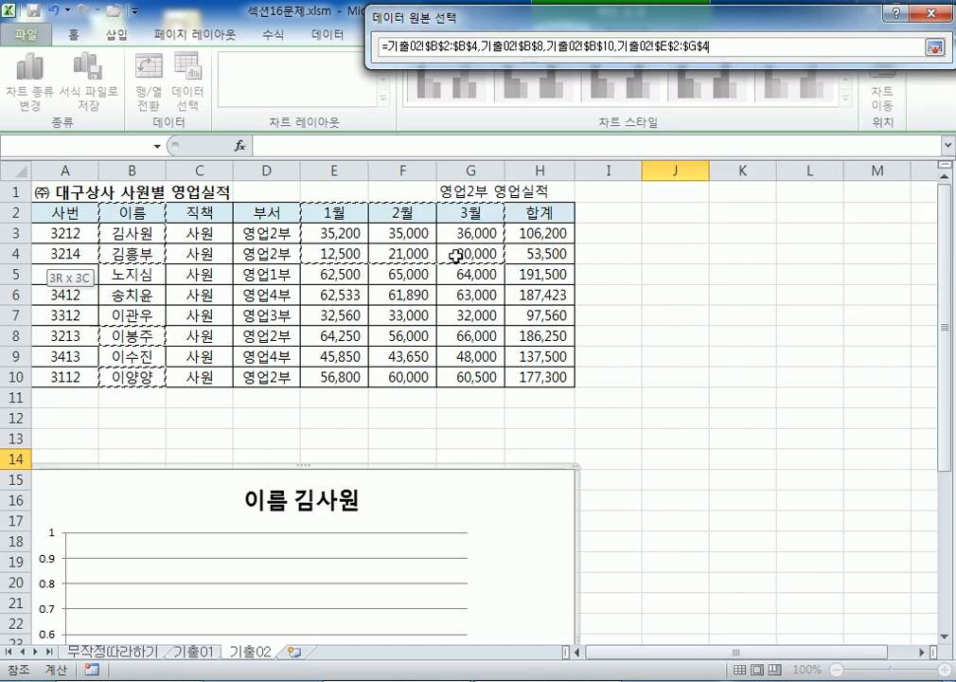
pyautogui.moveTo(337, 337); pyautogui.dragTo(456, 335)
pyautogui.moveTo(313, 377); pyautogui.dragTo(484, 376)
pyautogui.scroll(-4, 473, 417)
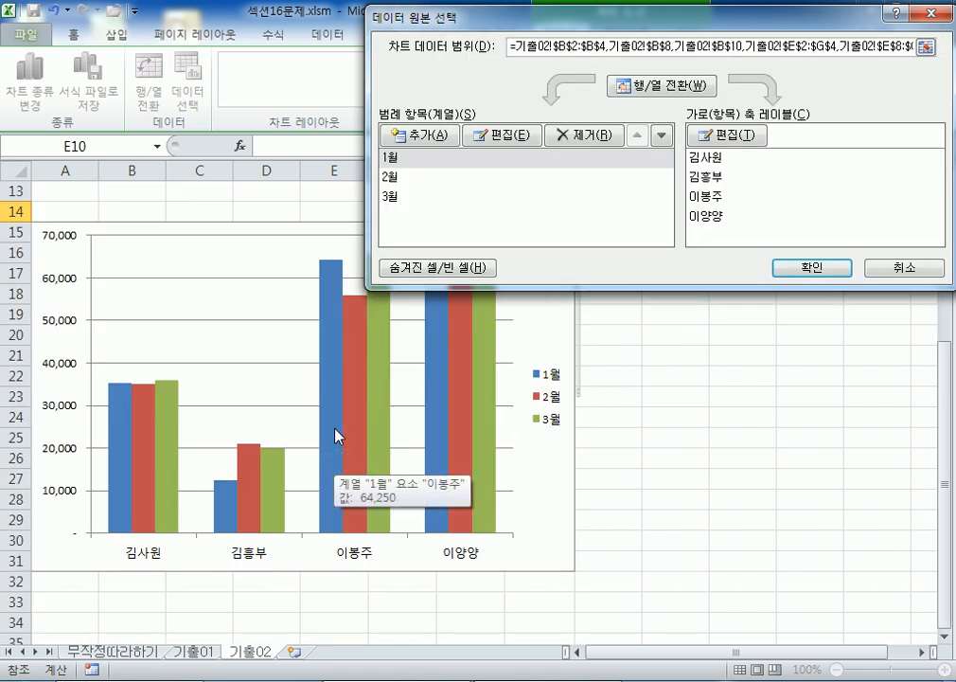
pyautogui.click(800, 269)
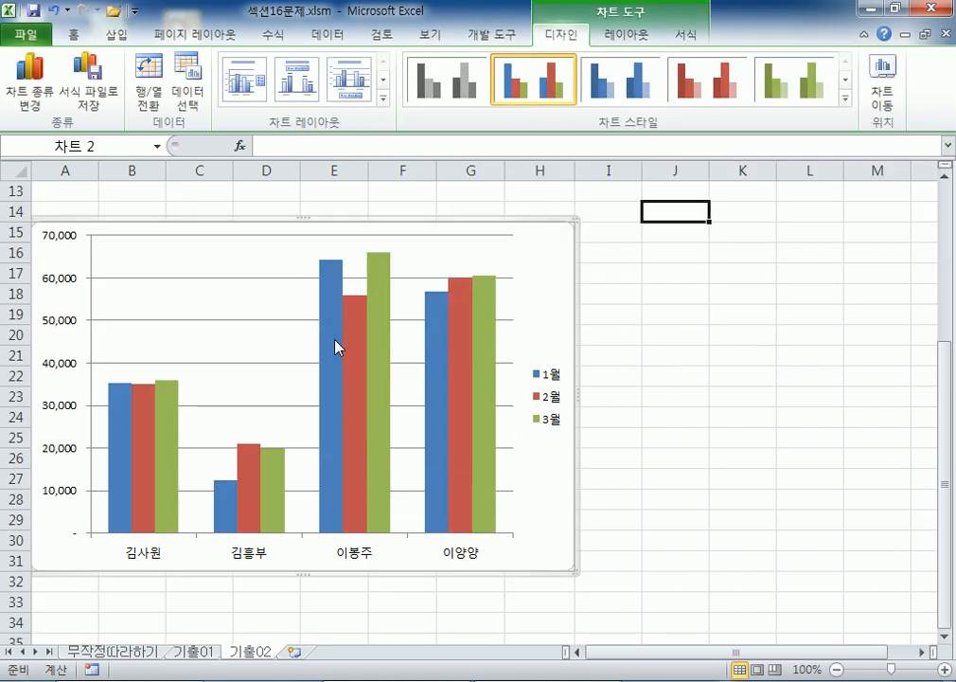
# - Fill the chart's source cells B2:B4, B8, B10, E2:G4, E8:G8 and E10:G10 with yellow
pyautogui.moveTo(341, 328)
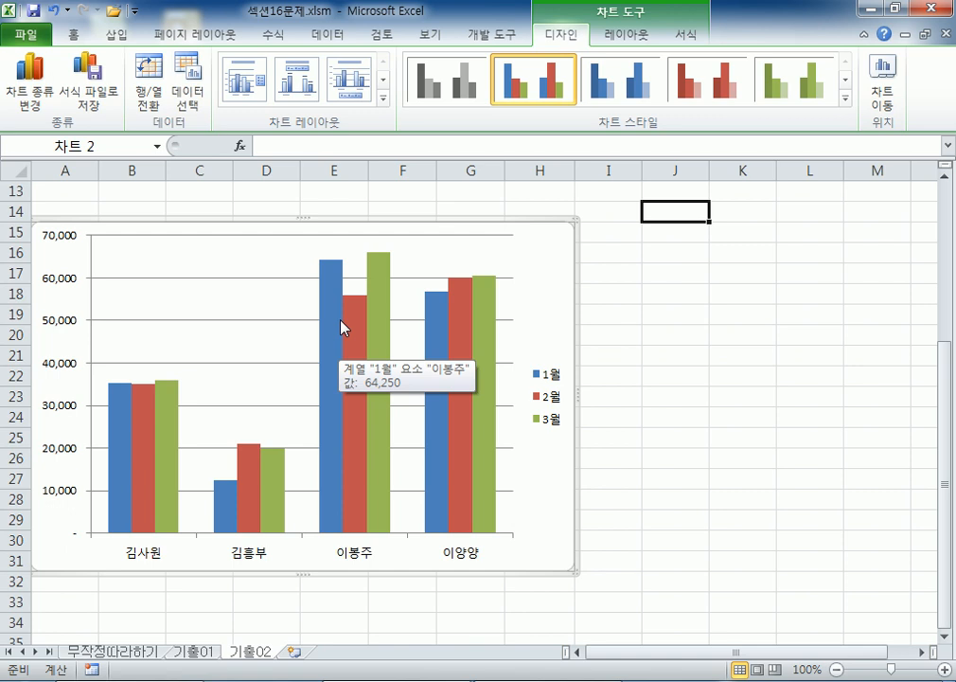
pyautogui.scroll(4, 295, 306)
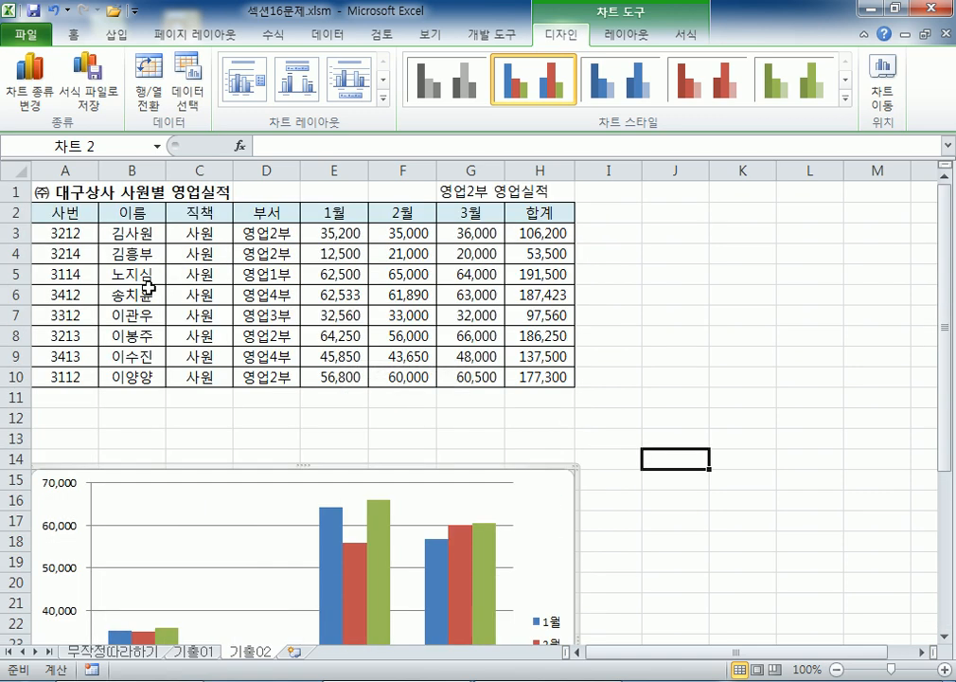
pyautogui.moveTo(120, 214); pyautogui.dragTo(126, 254)
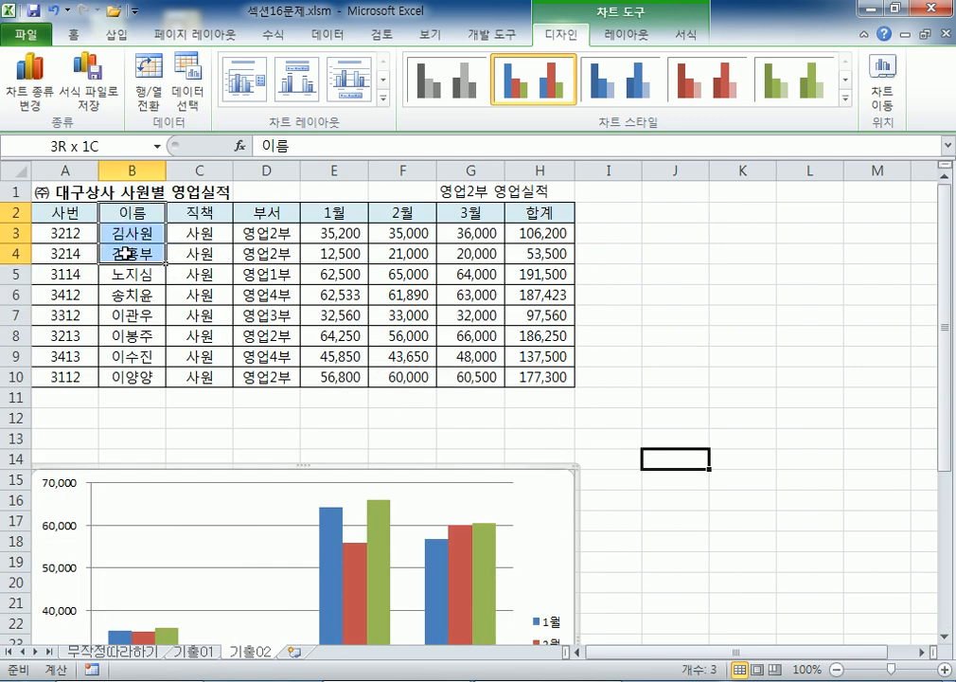
pyautogui.keyDown('ctrl'); pyautogui.click(126, 334); pyautogui.keyUp('ctrl')
pyautogui.keyDown('ctrl'); pyautogui.click(123, 375); pyautogui.keyUp('ctrl')
pyautogui.moveTo(320, 212); pyautogui.dragTo(447, 243)
pyautogui.moveTo(326, 336); pyautogui.dragTo(455, 336)
pyautogui.moveTo(331, 376); pyautogui.dragTo(482, 376)
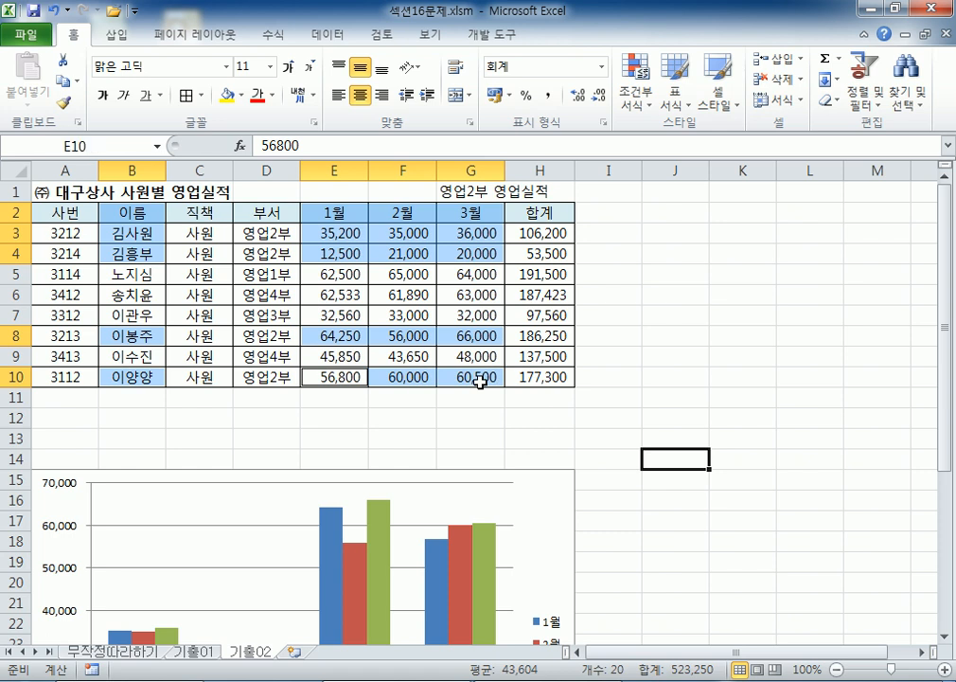
pyautogui.click(227, 94)
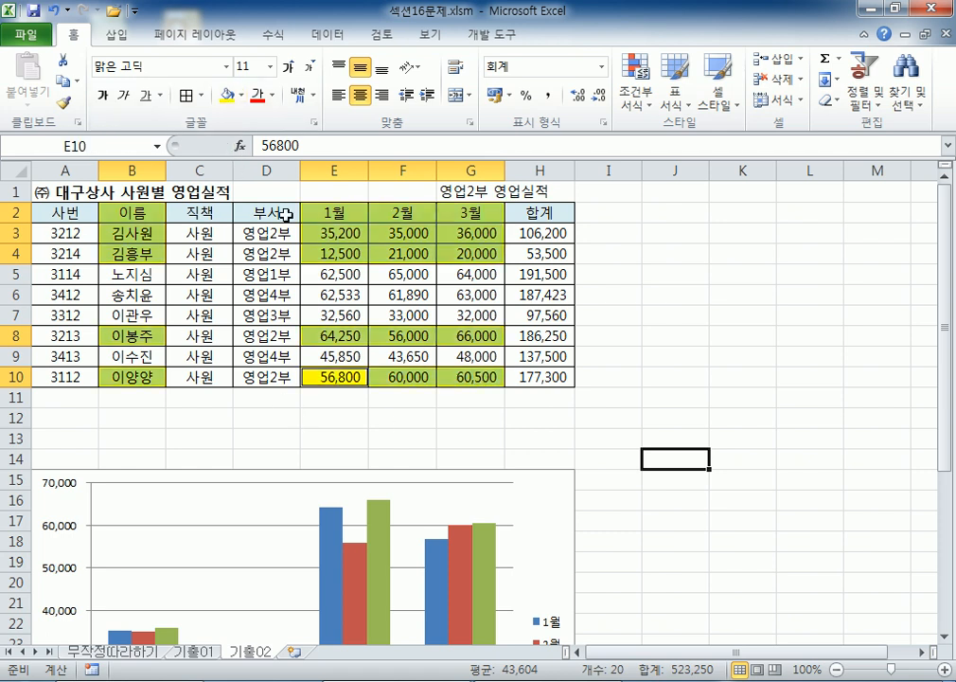
pyautogui.click(665, 313)
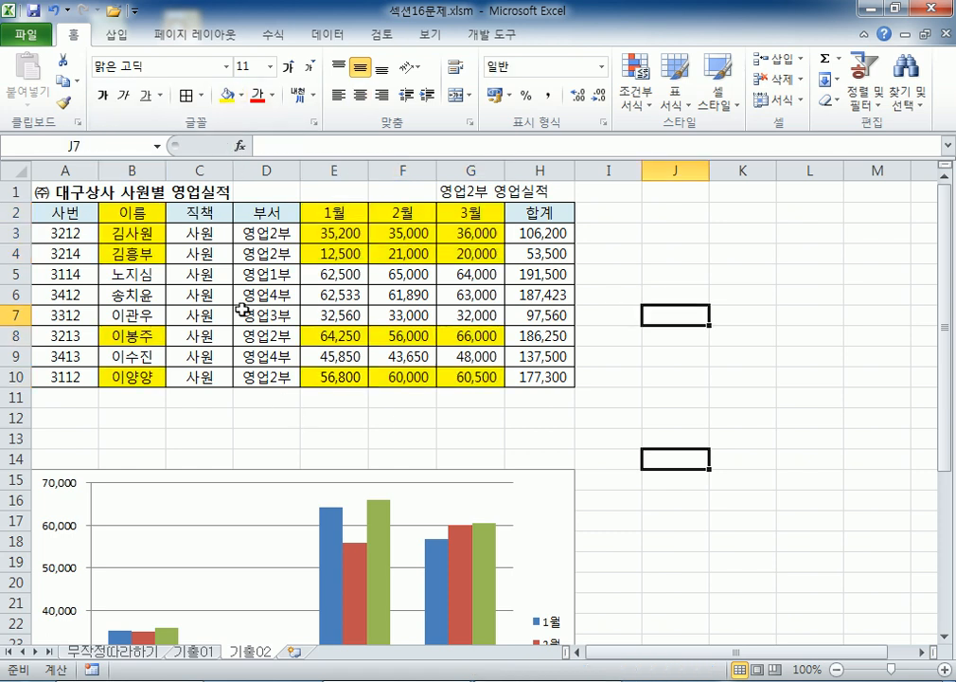
# - Select the yellow cells in row order: B2:B4 with E2:G4, B8 with E8:G8, and B10 with E10:G10
pyautogui.moveTo(135, 220); pyautogui.dragTo(140, 252)
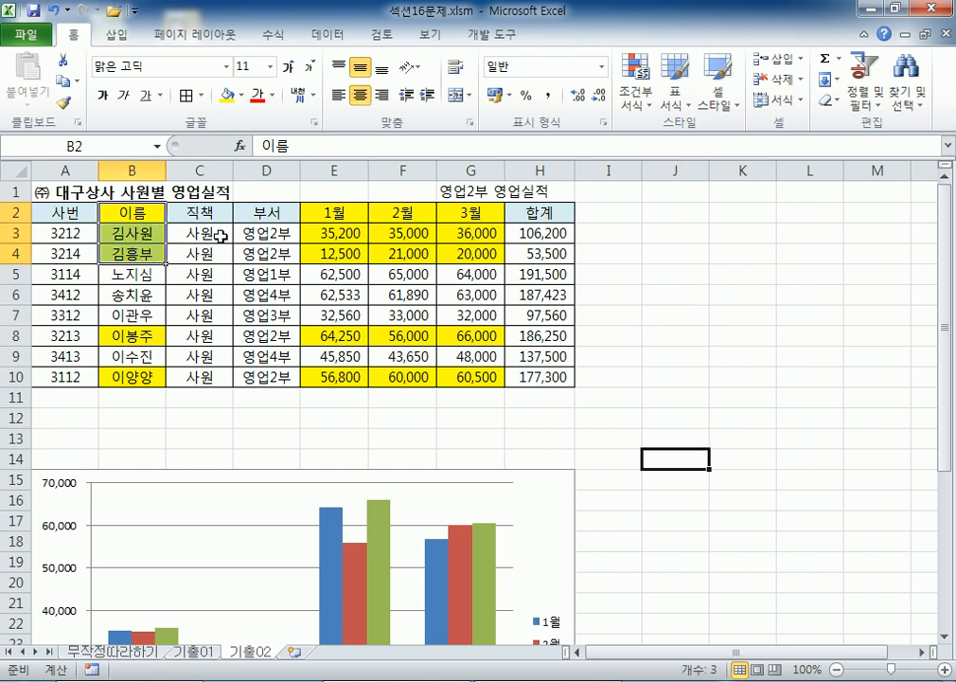
pyautogui.moveTo(309, 210); pyautogui.dragTo(448, 254)
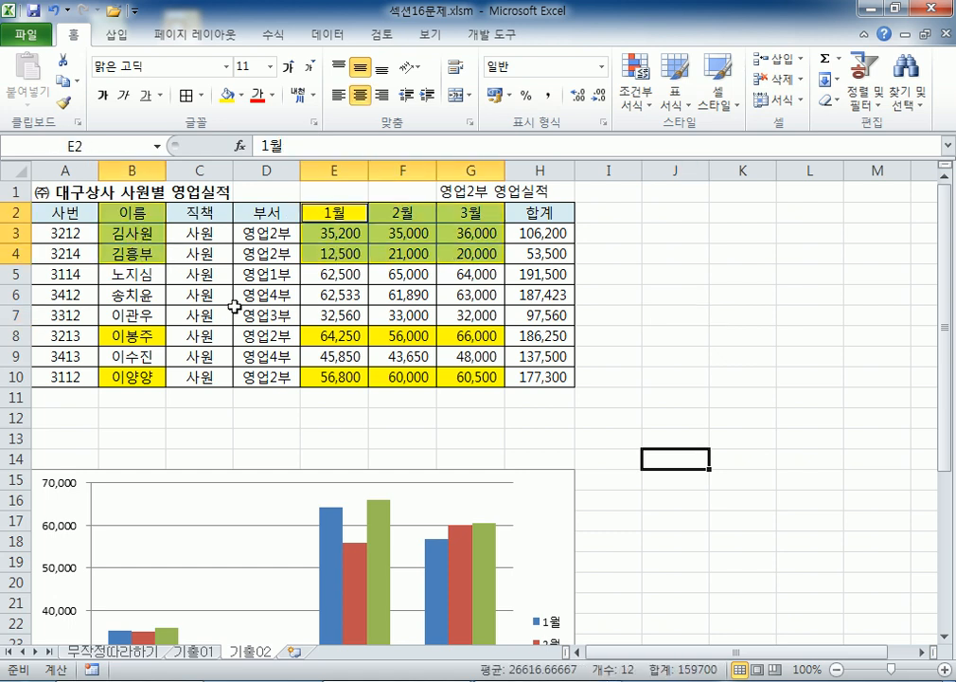
pyautogui.keyDown('ctrl'); pyautogui.click(140, 335); pyautogui.keyUp('ctrl')
pyautogui.moveTo(322, 337); pyautogui.dragTo(459, 339)
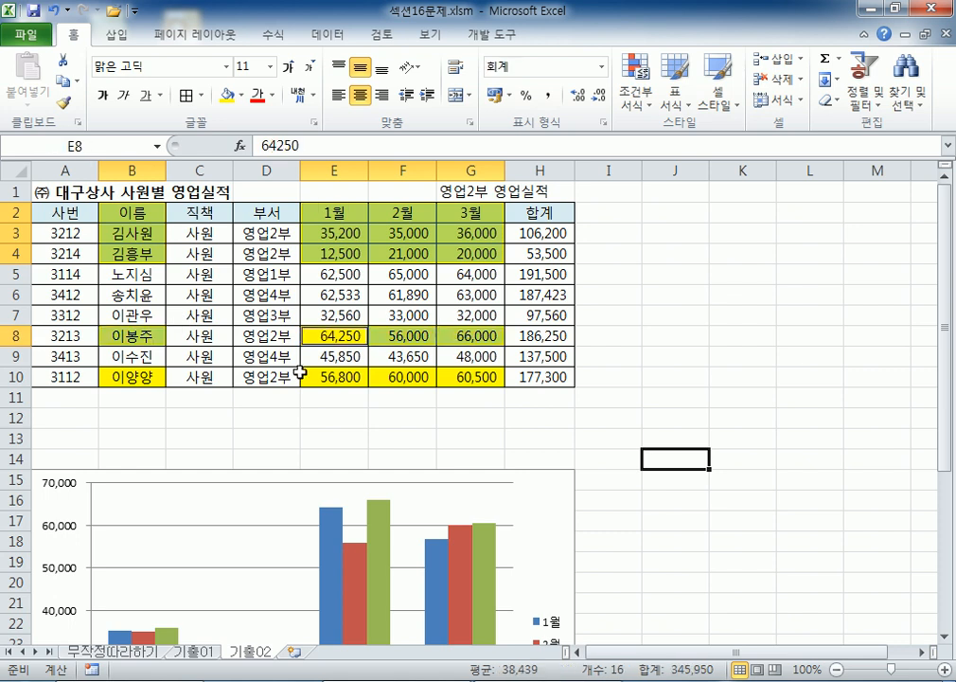
pyautogui.keyDown('ctrl'); pyautogui.click(127, 378); pyautogui.keyUp('ctrl')
pyautogui.moveTo(335, 381); pyautogui.dragTo(444, 379)
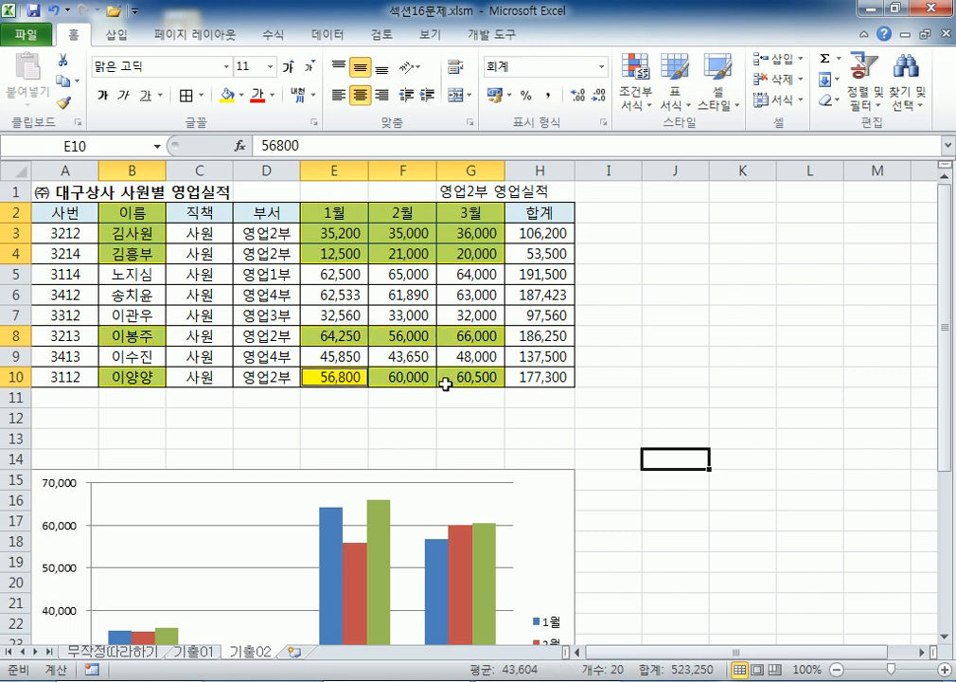
# - Select only the yellow cells of the 이름 column: B2:B4, B8 and B10
pyautogui.moveTo(136, 210); pyautogui.dragTo(133, 251)
pyautogui.keyDown('ctrl'); pyautogui.click(133, 335); pyautogui.keyUp('ctrl')
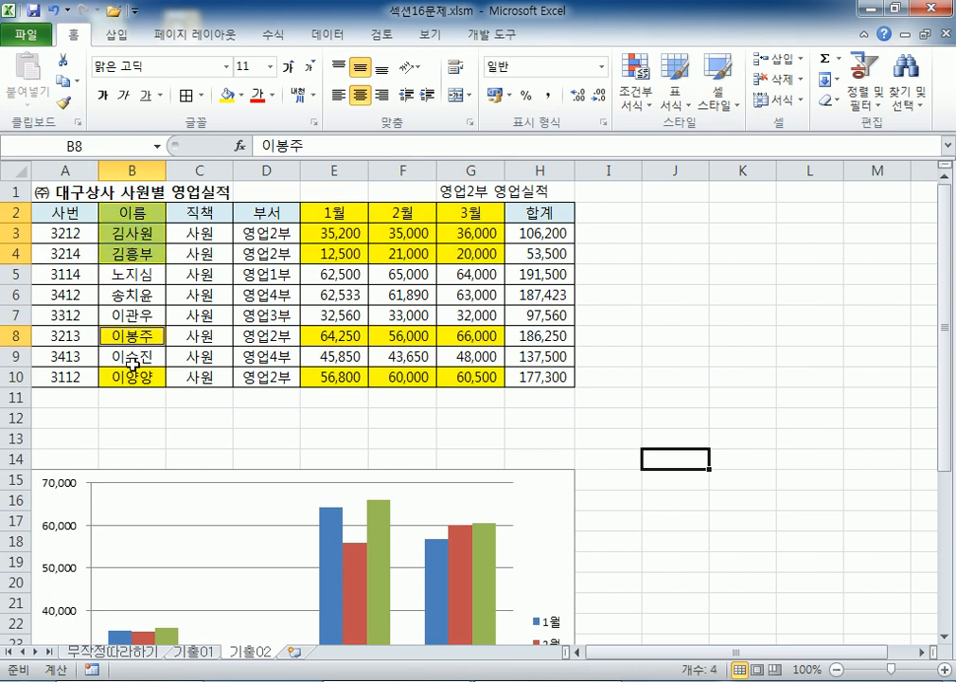
pyautogui.keyDown('ctrl'); pyautogui.click(133, 378); pyautogui.keyUp('ctrl')
# - Select B2:B4 with E2:G4 as one block, and reselect them taking the month cells row by row as E2:G2, E3:G3 and E4:G4
pyautogui.moveTo(139, 209); pyautogui.dragTo(138, 252)
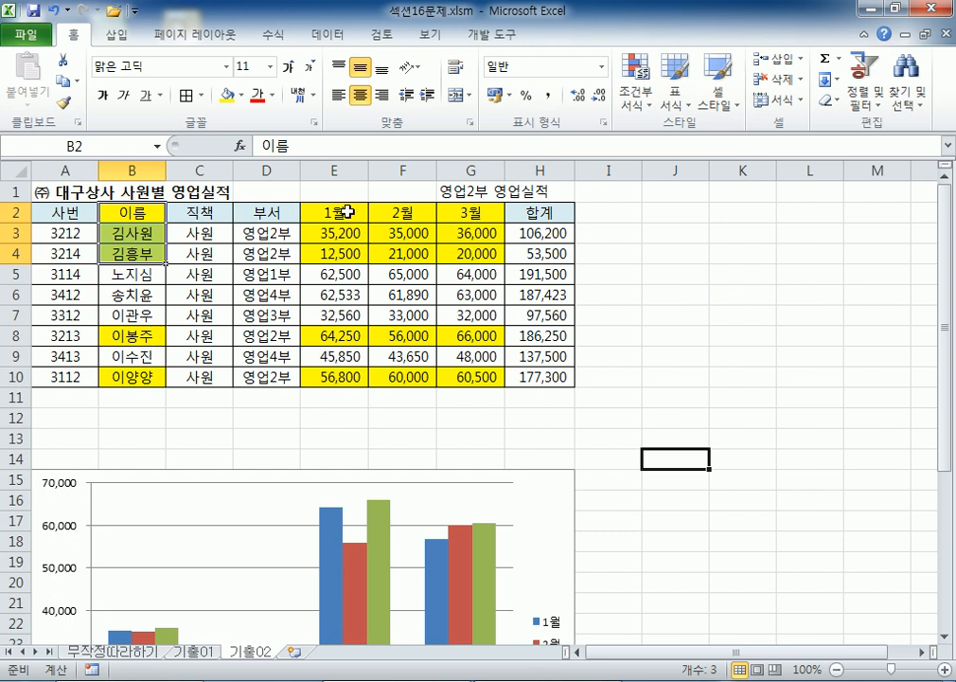
pyautogui.moveTo(347, 212); pyautogui.dragTo(446, 257)
pyautogui.moveTo(117, 209); pyautogui.dragTo(119, 251)
pyautogui.moveTo(333, 212); pyautogui.dragTo(452, 216)
pyautogui.moveTo(334, 232); pyautogui.dragTo(469, 233)
pyautogui.moveTo(355, 253); pyautogui.dragTo(470, 251)
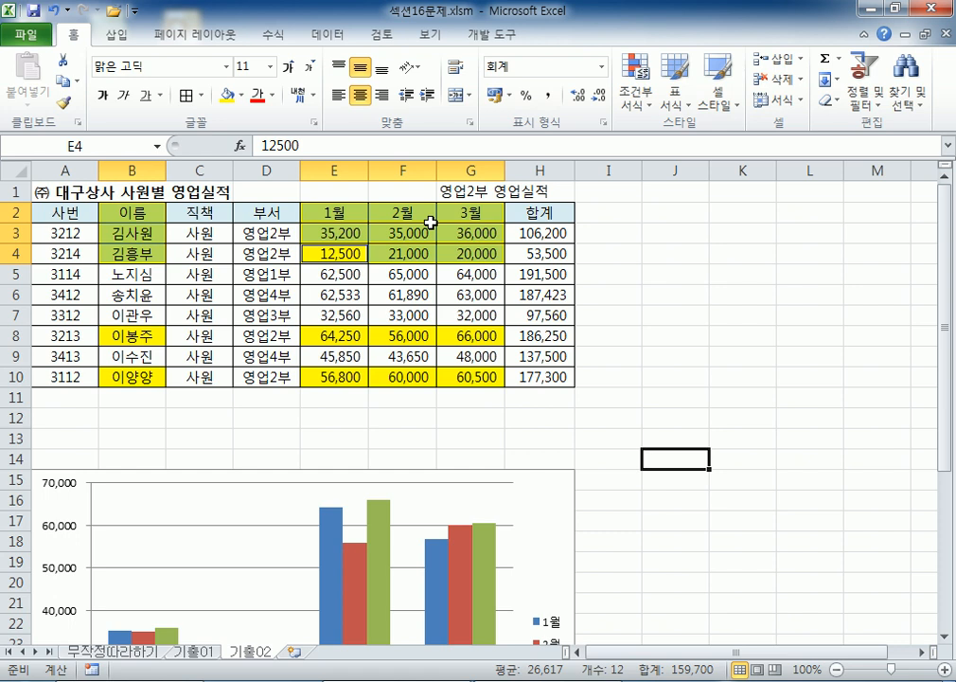
# - Select B2:B4 with the month cells column by column as E2:E4, F2:F4 and G2:G4, and reselect them with E2:G4 as one block
pyautogui.moveTo(132, 211); pyautogui.dragTo(137, 253)
pyautogui.moveTo(348, 213); pyautogui.dragTo(362, 251)
pyautogui.moveTo(409, 213); pyautogui.dragTo(405, 253)
pyautogui.moveTo(462, 214); pyautogui.dragTo(466, 258)
pyautogui.moveTo(144, 215); pyautogui.dragTo(143, 248)
pyautogui.moveTo(327, 211); pyautogui.dragTo(449, 253)
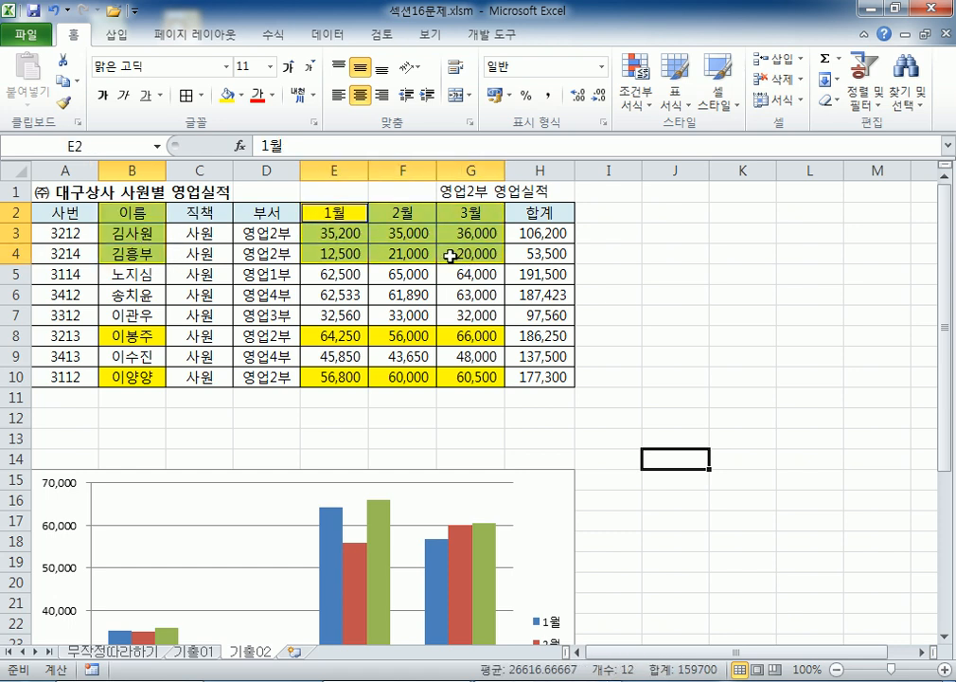
# - Select the yellow name cells B2:B4, B8 and B10, with E2:E4, E8 and E10, plus F2:G4, F8:G8 and F10:G10
pyautogui.moveTo(134, 210); pyautogui.dragTo(130, 248)
pyautogui.keyDown('ctrl'); pyautogui.click(130, 335); pyautogui.keyUp('ctrl')
pyautogui.keyDown('ctrl'); pyautogui.click(133, 374); pyautogui.keyUp('ctrl')
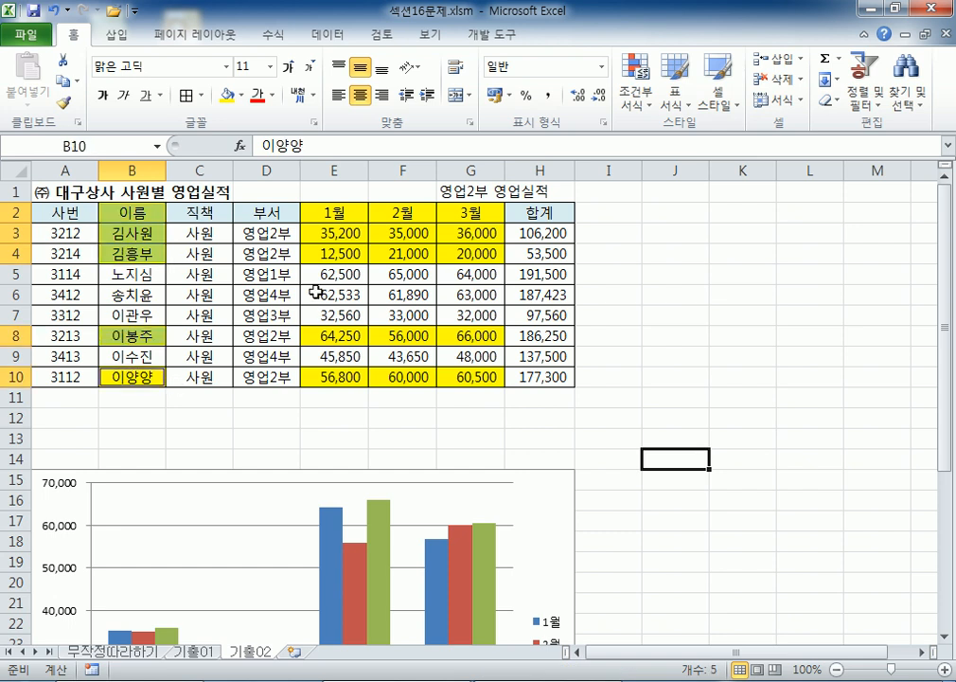
pyautogui.moveTo(338, 212); pyautogui.dragTo(323, 252)
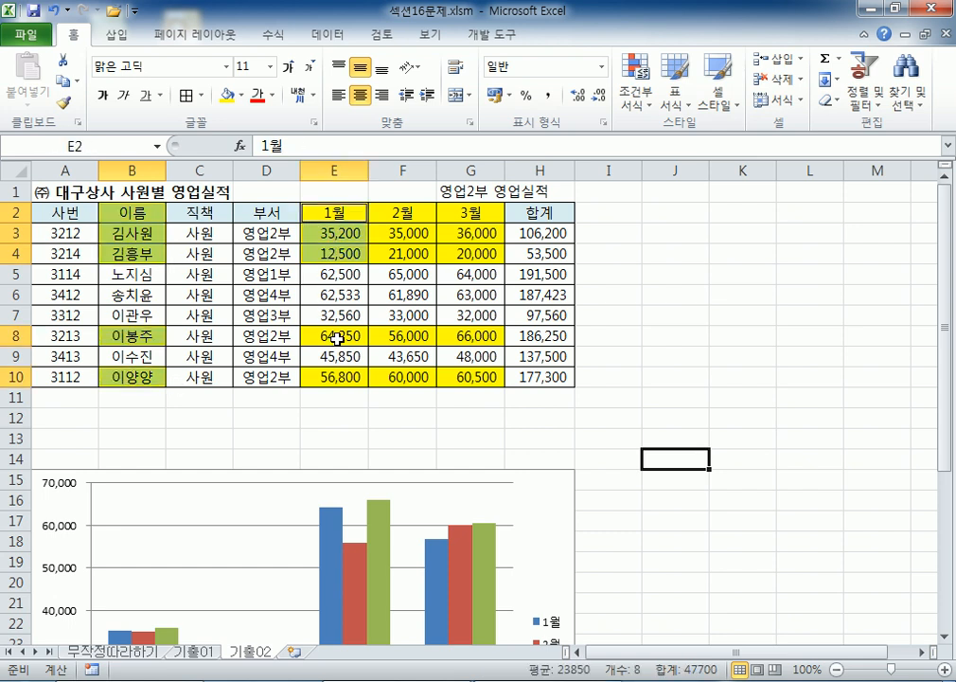
pyautogui.keyDown('ctrl'); pyautogui.click(334, 335); pyautogui.keyUp('ctrl')
pyautogui.keyDown('ctrl'); pyautogui.click(338, 374); pyautogui.keyUp('ctrl')
pyautogui.moveTo(408, 212); pyautogui.dragTo(465, 259)
pyautogui.moveTo(408, 336); pyautogui.dragTo(449, 336)
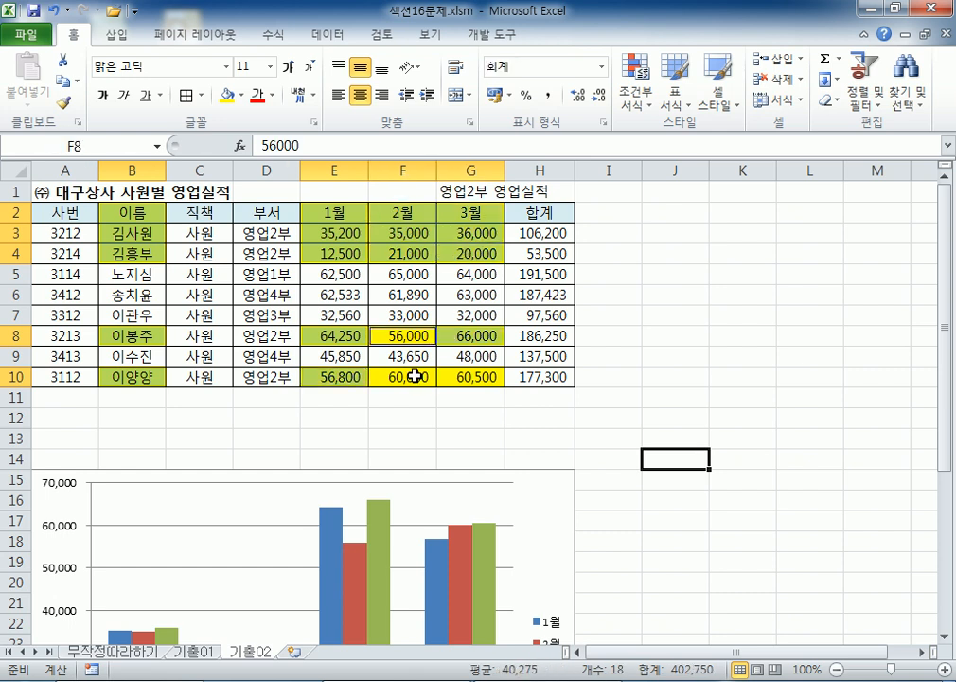
pyautogui.moveTo(419, 375); pyautogui.dragTo(464, 376)
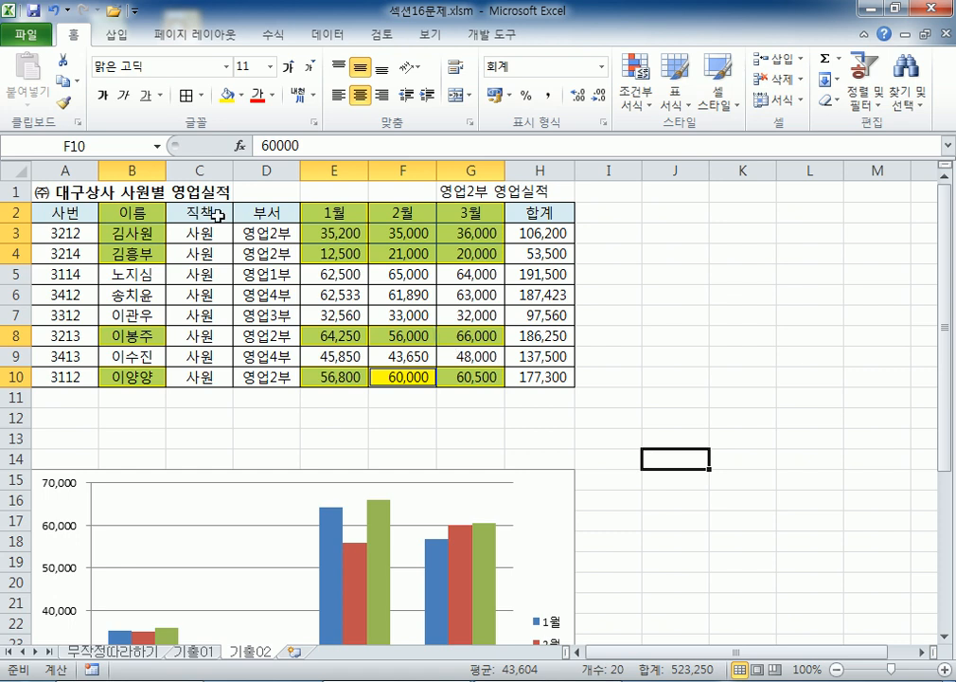
# - Insert a 2-D clustered column chart from B2:B4, B8, B10, E2:G4, E8, F8:G8 and E10:G10, and delete it
pyautogui.moveTo(133, 219); pyautogui.dragTo(132, 248)
pyautogui.keyDown('ctrl'); pyautogui.click(133, 336); pyautogui.keyUp('ctrl')
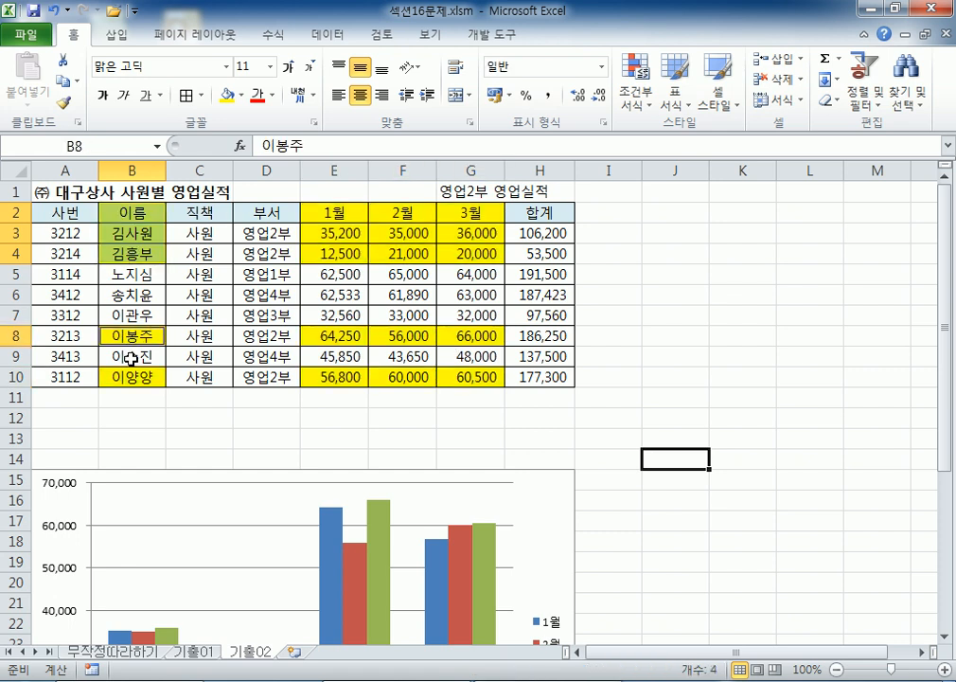
pyautogui.keyDown('ctrl'); pyautogui.click(130, 376); pyautogui.keyUp('ctrl')
pyautogui.moveTo(335, 212); pyautogui.dragTo(484, 252)
pyautogui.keyDown('ctrl'); pyautogui.click(344, 335); pyautogui.keyUp('ctrl')
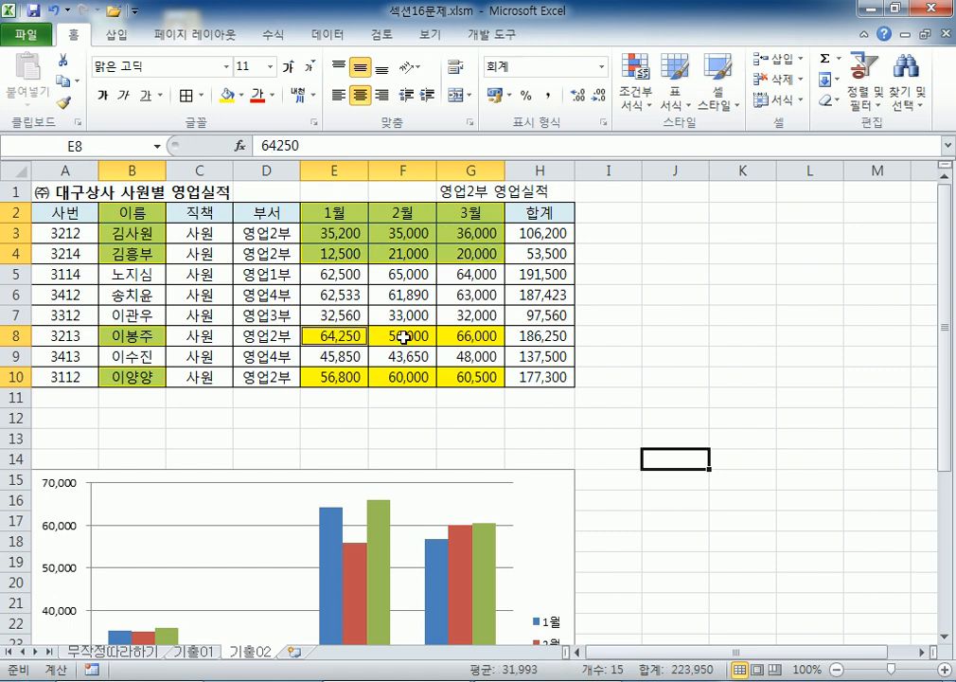
pyautogui.moveTo(391, 335); pyautogui.dragTo(462, 335)
pyautogui.moveTo(338, 376); pyautogui.dragTo(461, 375)
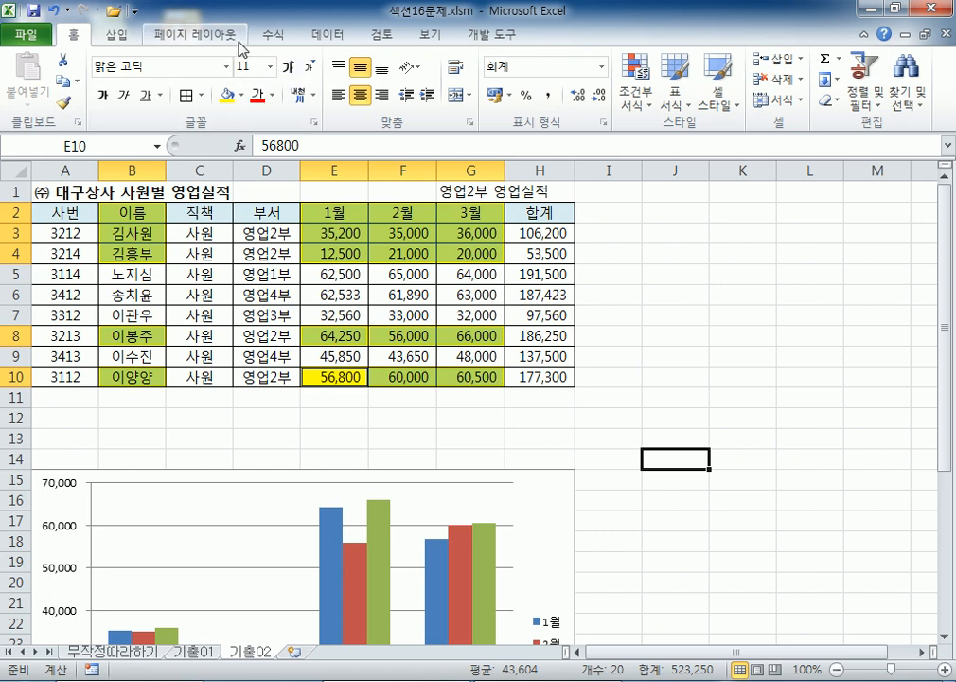
pyautogui.click(120, 40)
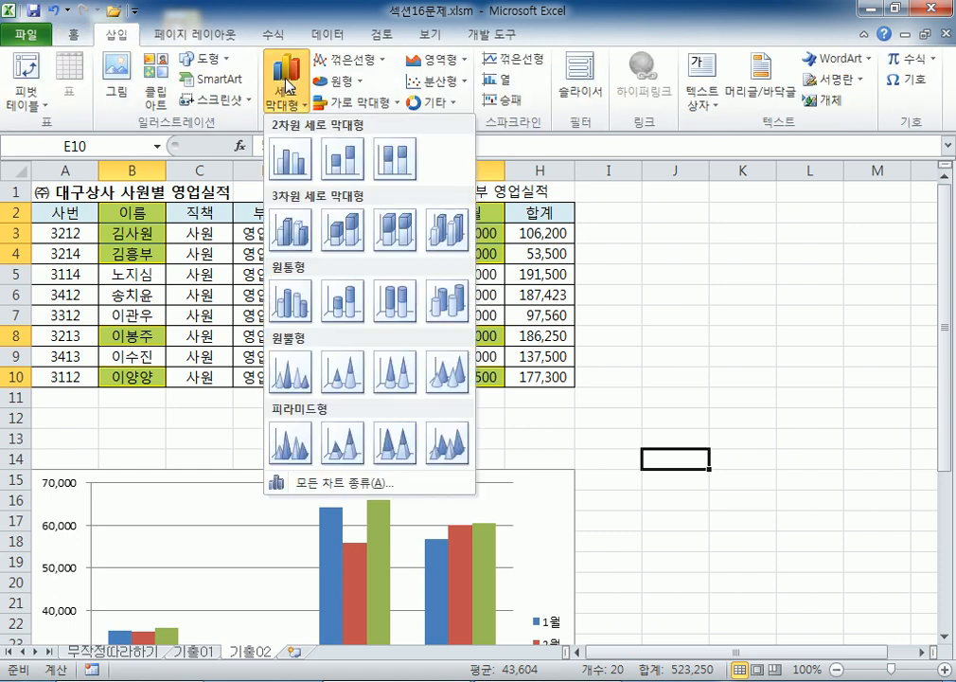
pyautogui.click(290, 156)
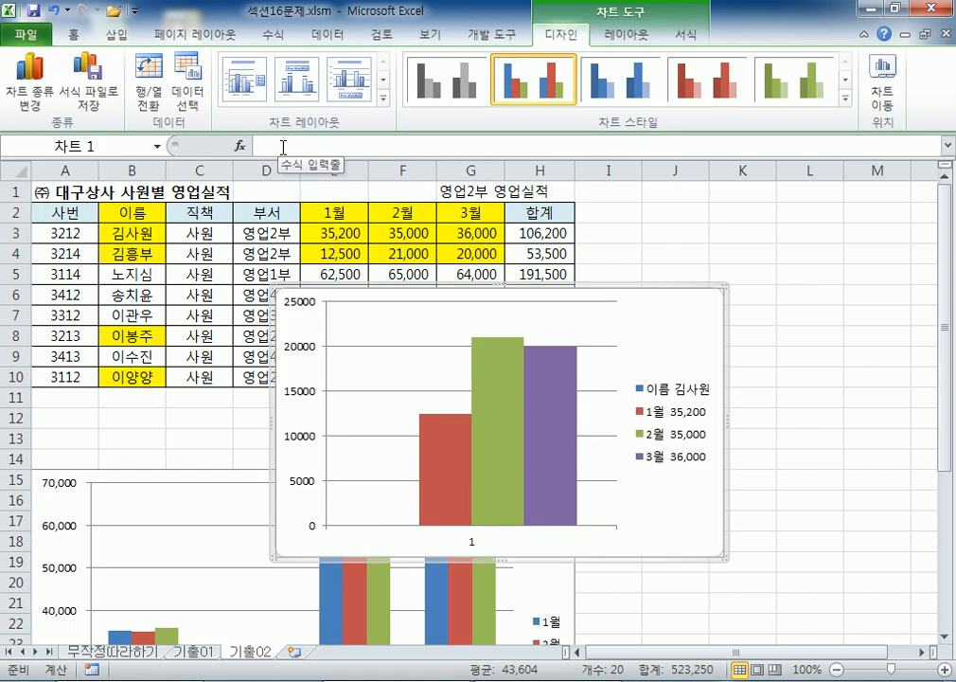
pyautogui.press('Delete')
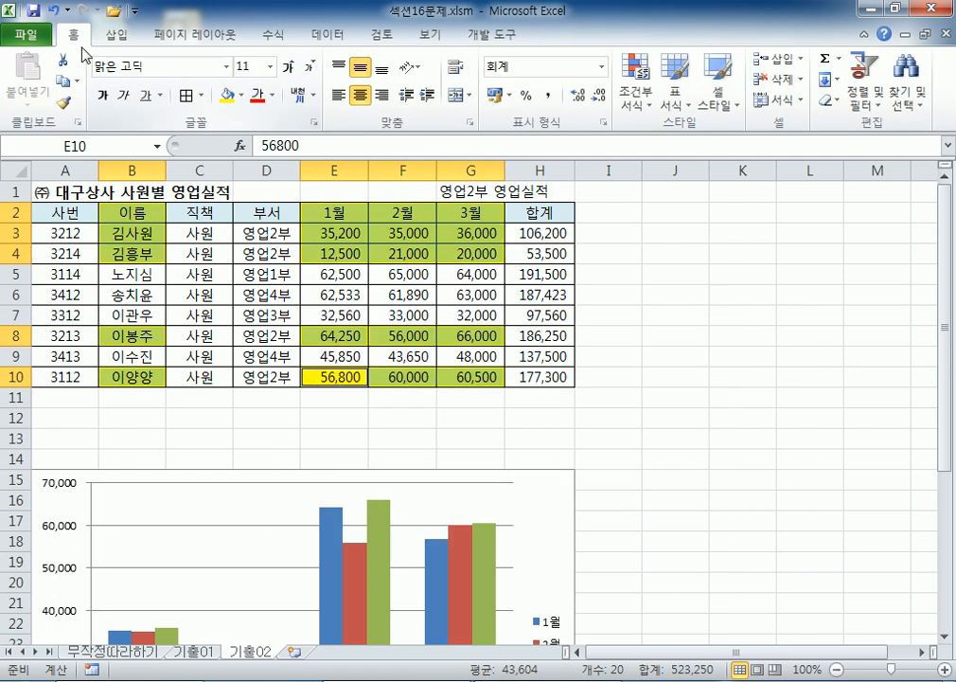
# - Insert a 2-D clustered column chart from B2:B4, B8, B10, E2:G4, E8:G8 and E10:G10, and delete it
pyautogui.moveTo(132, 211); pyautogui.dragTo(129, 254)
pyautogui.keyDown('ctrl'); pyautogui.click(132, 335); pyautogui.keyUp('ctrl')
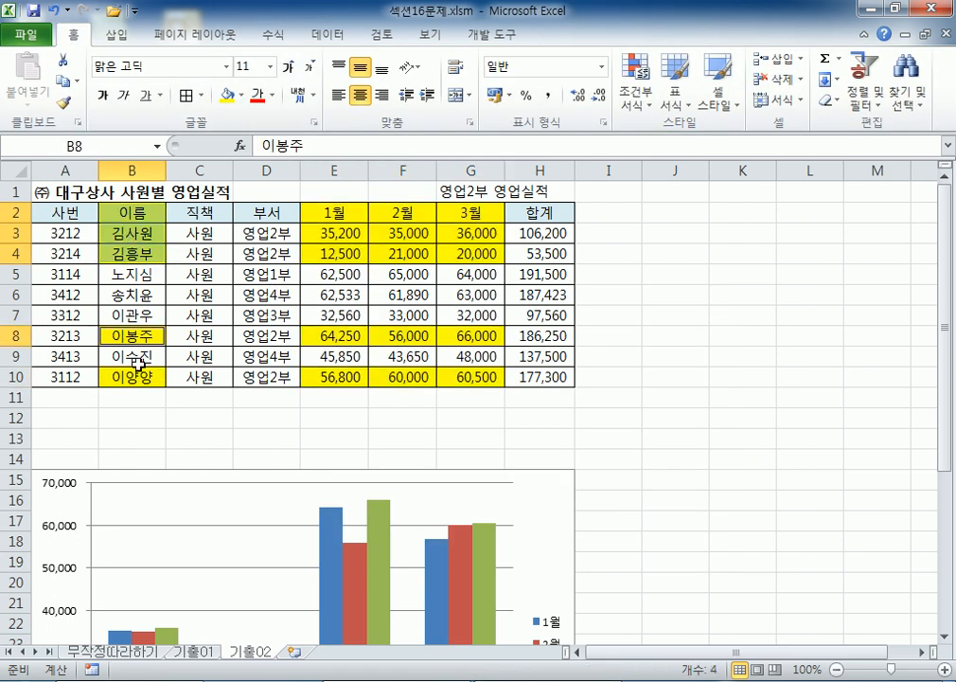
pyautogui.keyDown('ctrl'); pyautogui.click(132, 377); pyautogui.keyUp('ctrl')
pyautogui.moveTo(350, 214); pyautogui.dragTo(466, 254)
pyautogui.moveTo(333, 335); pyautogui.dragTo(464, 335)
pyautogui.moveTo(337, 377); pyautogui.dragTo(471, 379)
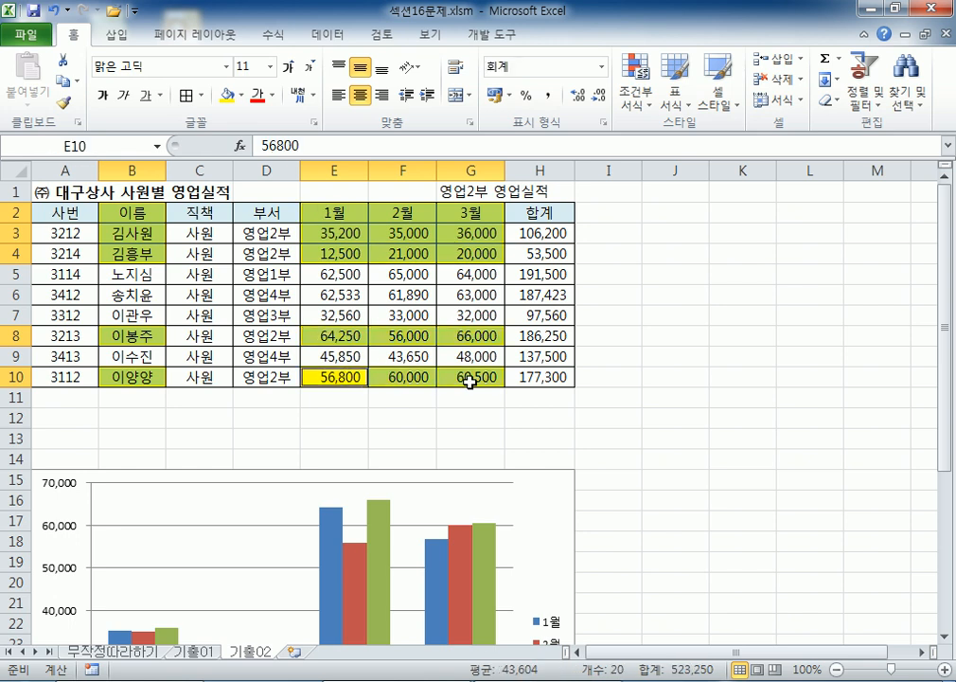
pyautogui.click(117, 47)
pyautogui.click(286, 83)
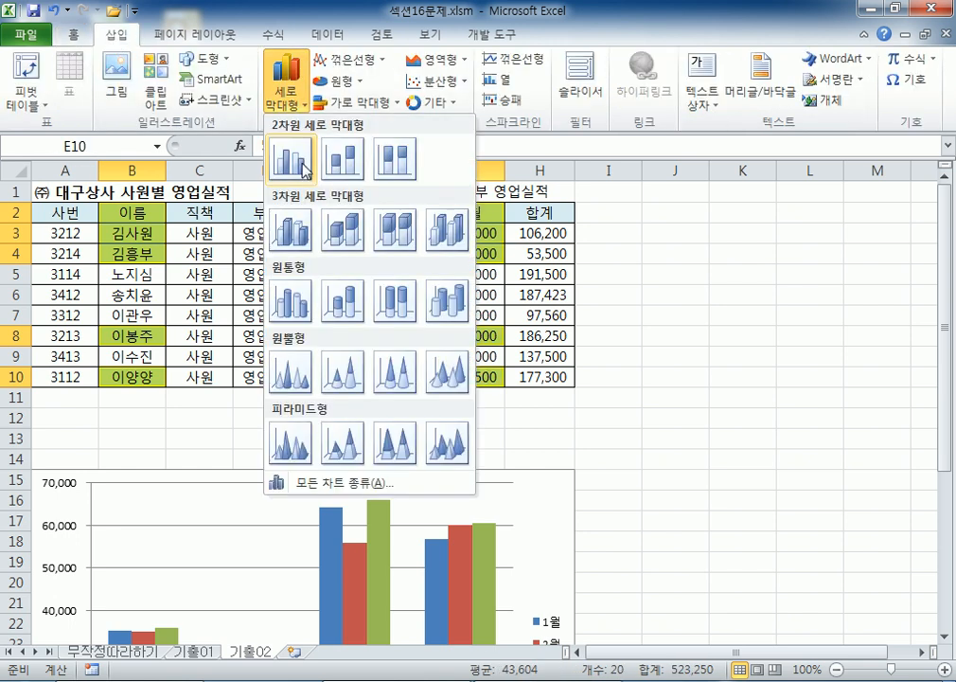
pyautogui.click(290, 166)
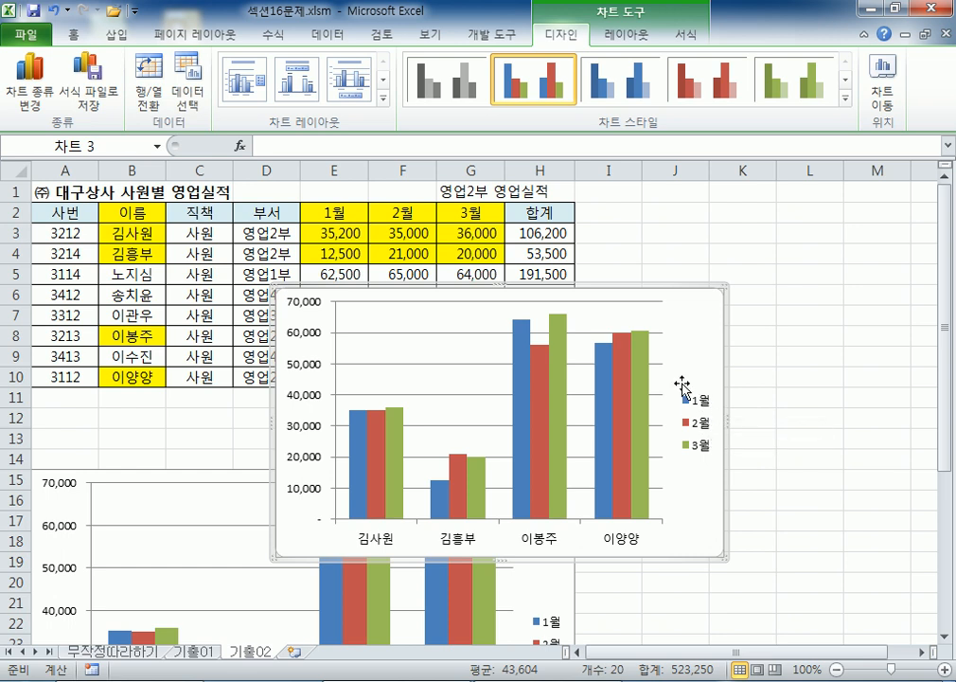
pyautogui.press('Delete')
# - Add a chart title above the plot of the existing sales chart
pyautogui.scroll(-3, 656, 354)
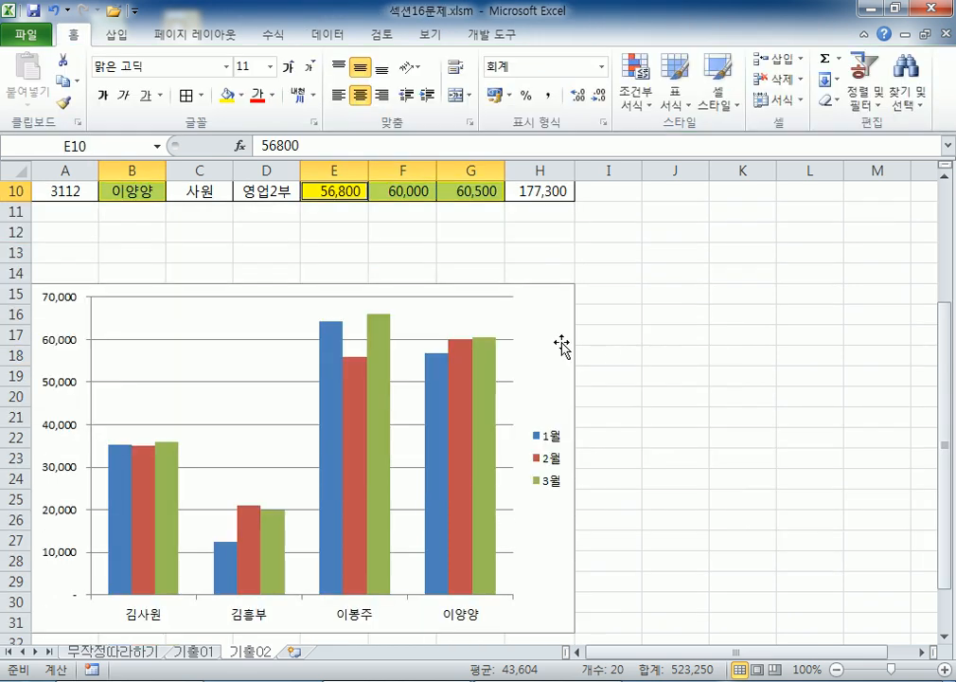
pyautogui.click(550, 332)
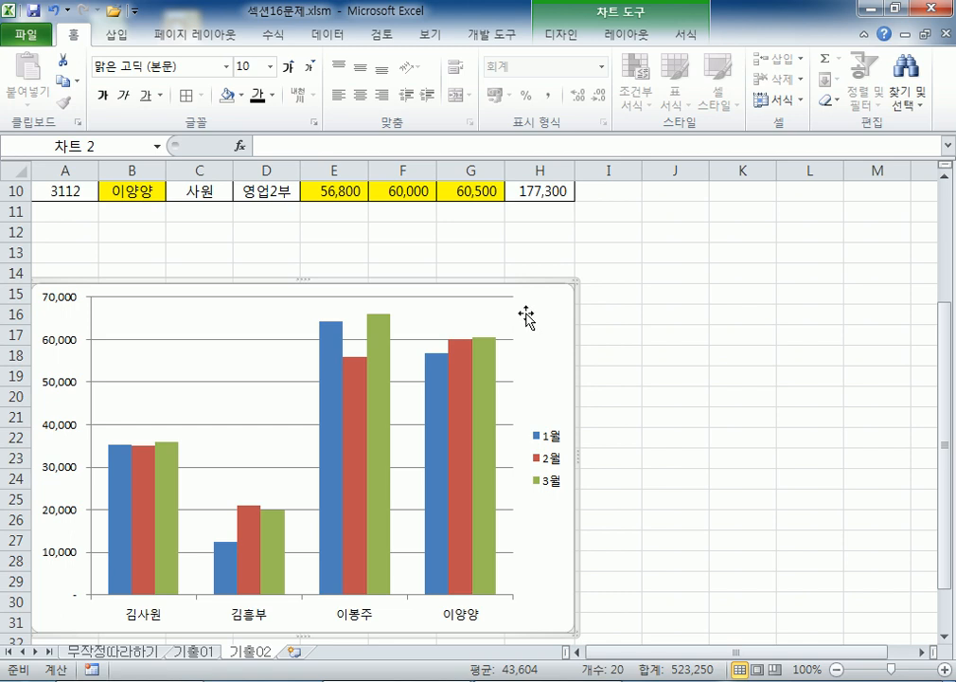
pyautogui.click(627, 34)
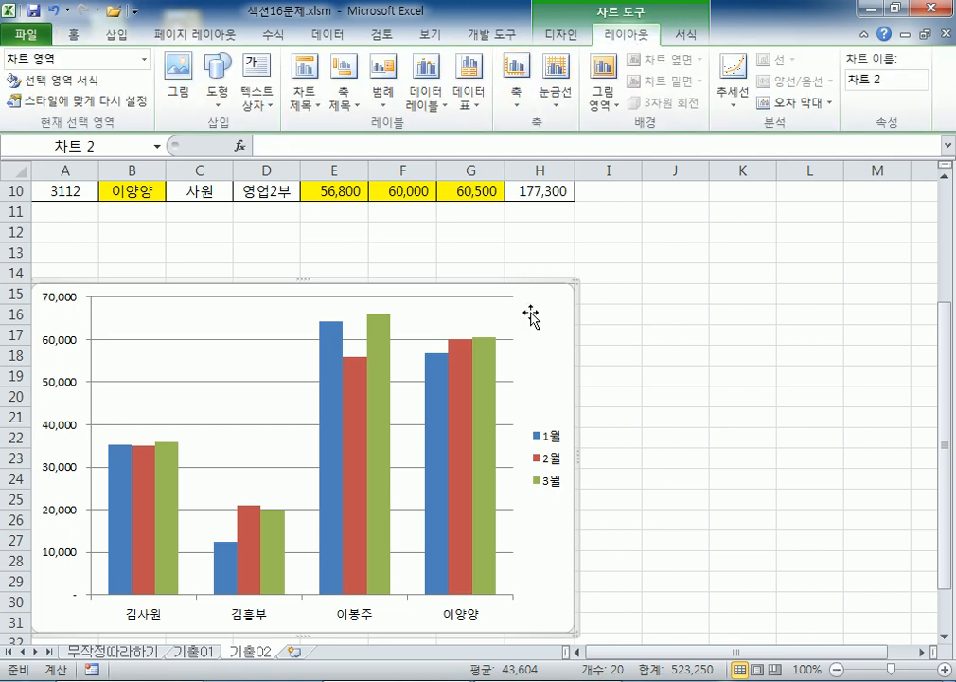
pyautogui.click(343, 95)
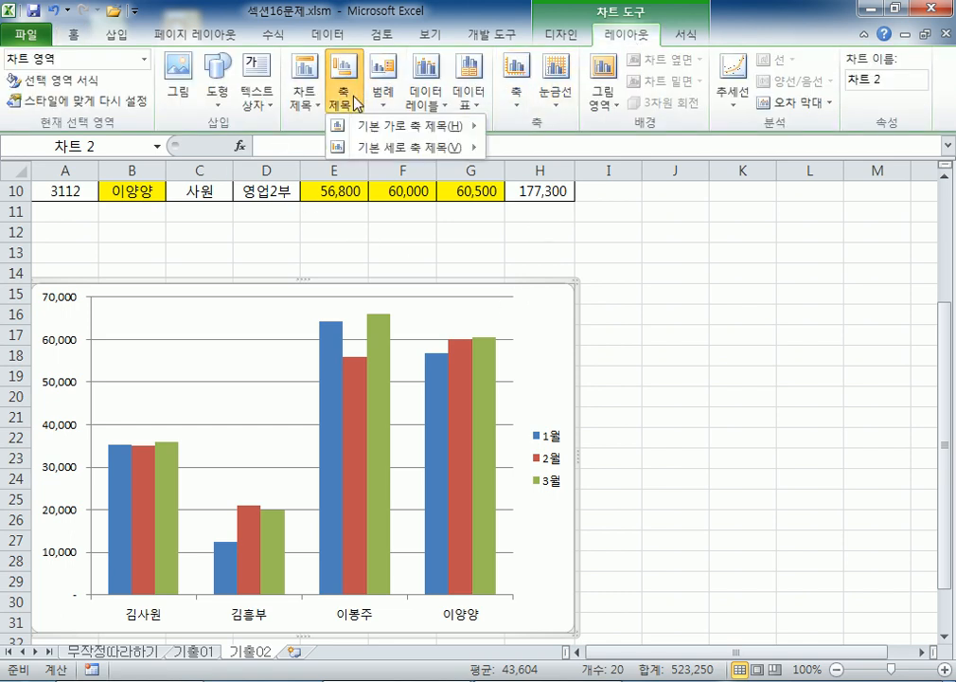
pyautogui.click(304, 94)
pyautogui.click(365, 194)
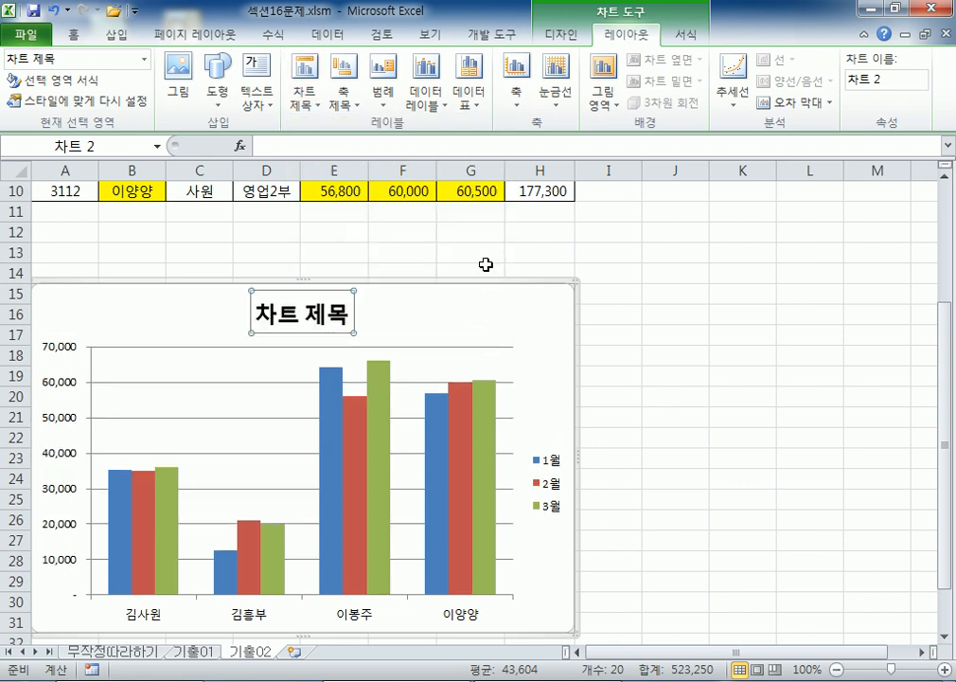
# - Add a title below the sales chart's primary horizontal axis
pyautogui.click(342, 94)
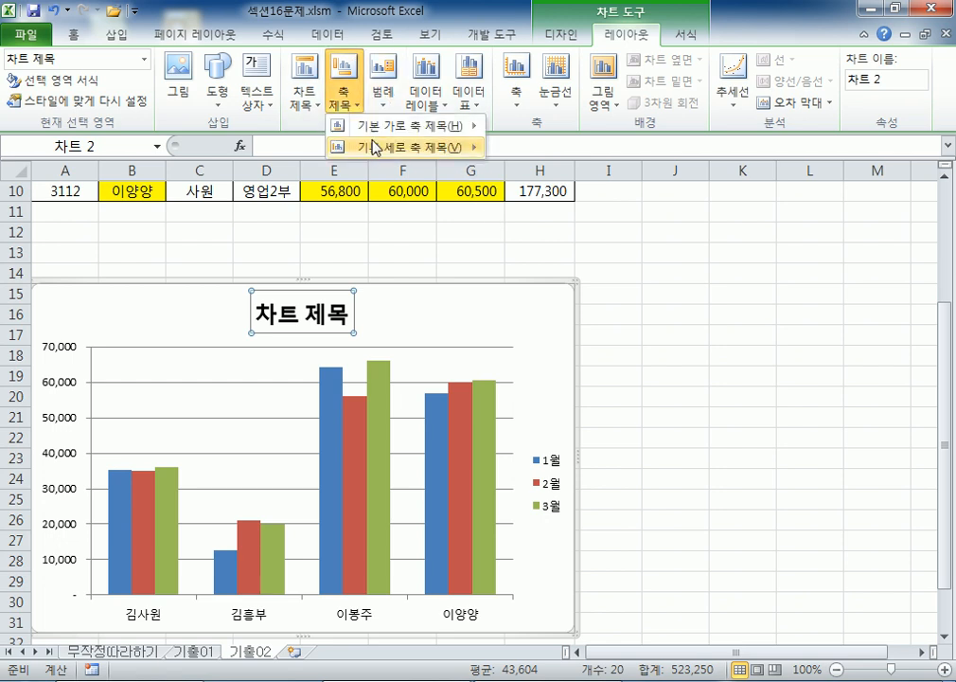
pyautogui.moveTo(407, 124)
pyautogui.click(587, 185)
pyautogui.scroll(-4, 431, 426)
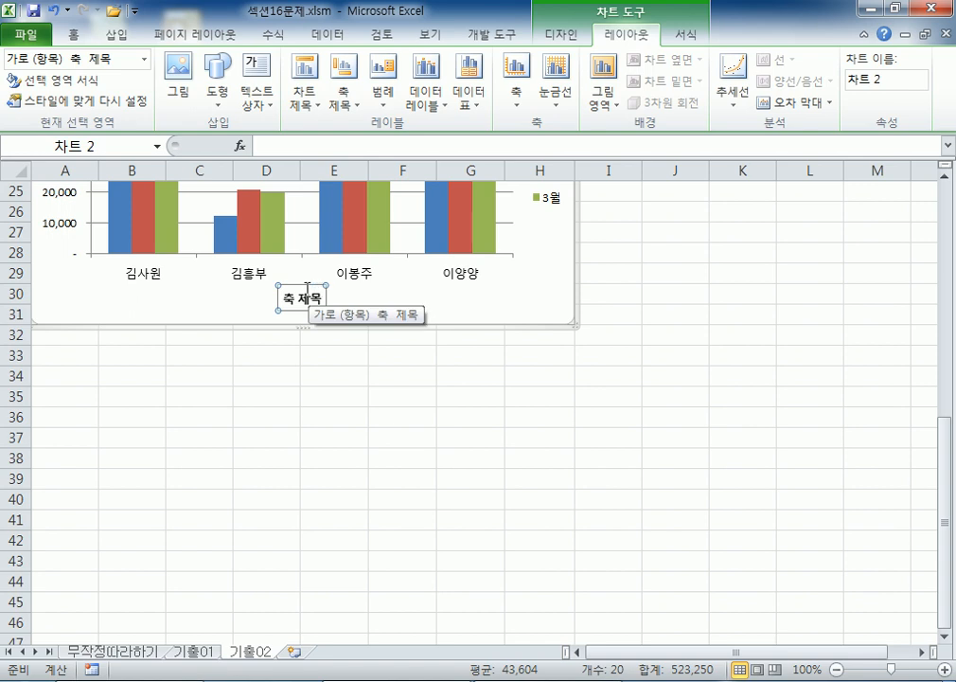
pyautogui.scroll(5, 284, 289)
pyautogui.click(289, 314)
pyautogui.scroll(3, 284, 307)
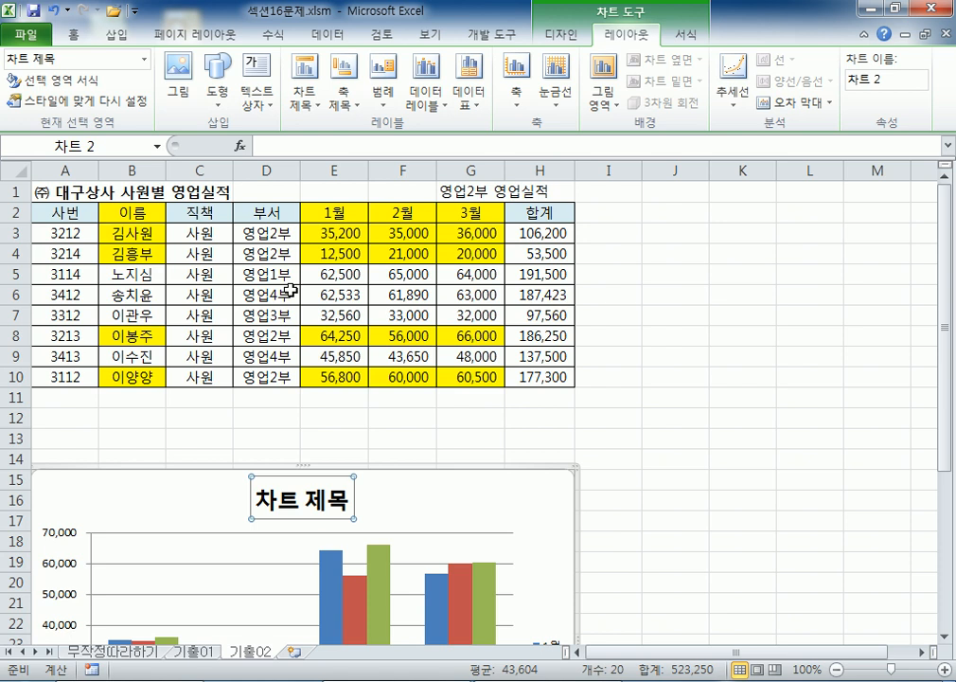
pyautogui.scroll(-3, 289, 291)
# - Replace the horizontal axis title's text with 이름
pyautogui.click(303, 606)
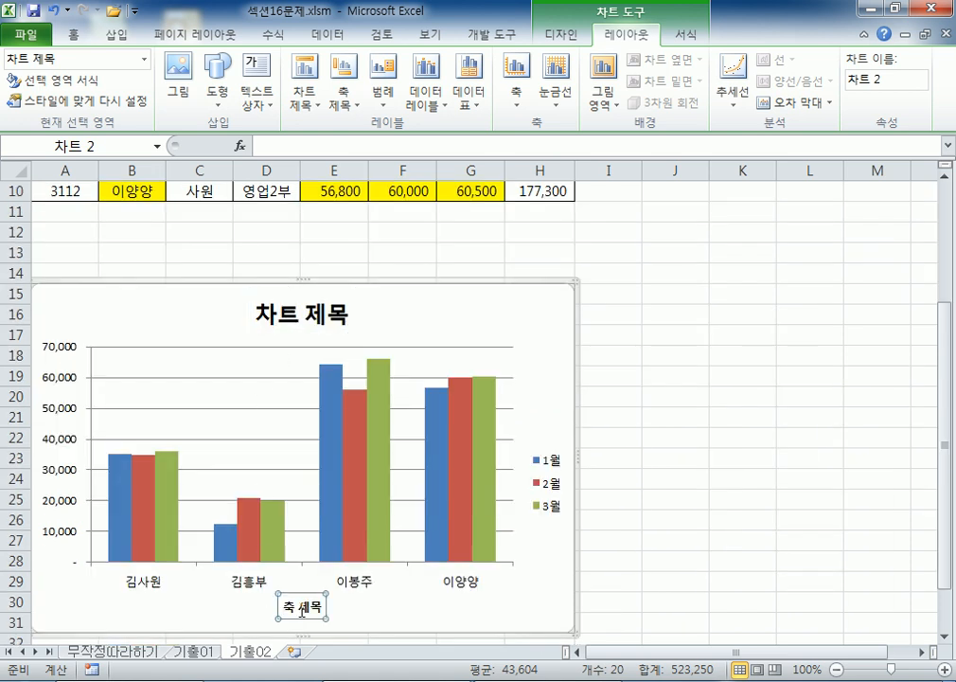
pyautogui.scroll(-3, 372, 523)
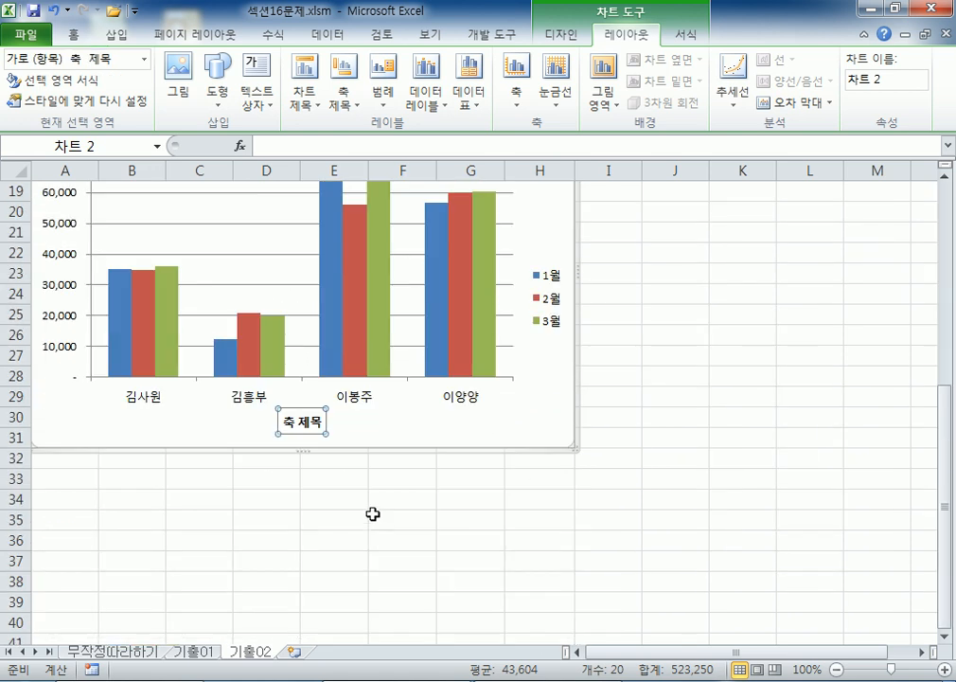
pyautogui.write('이름')
pyautogui.press('Delete')
pyautogui.press('Delete')
pyautogui.press('Delete')
pyautogui.press('Delete')
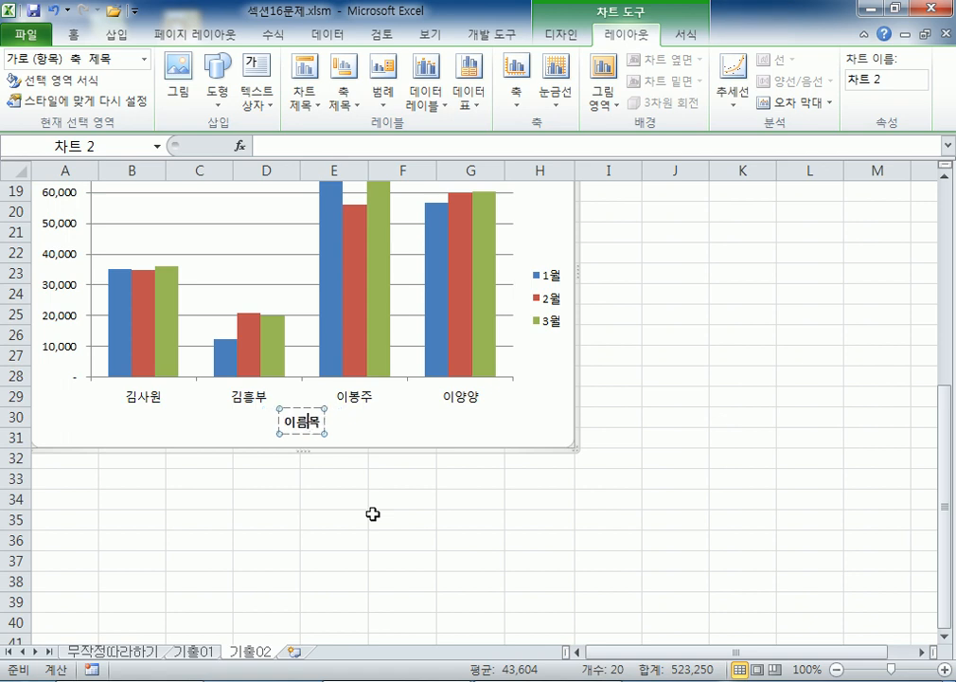
pyautogui.press('Escape')
# - Try to link the chart title to cell G1 with the reference =기출02!$G$1
pyautogui.scroll(3, 319, 254)
pyautogui.click(298, 318)
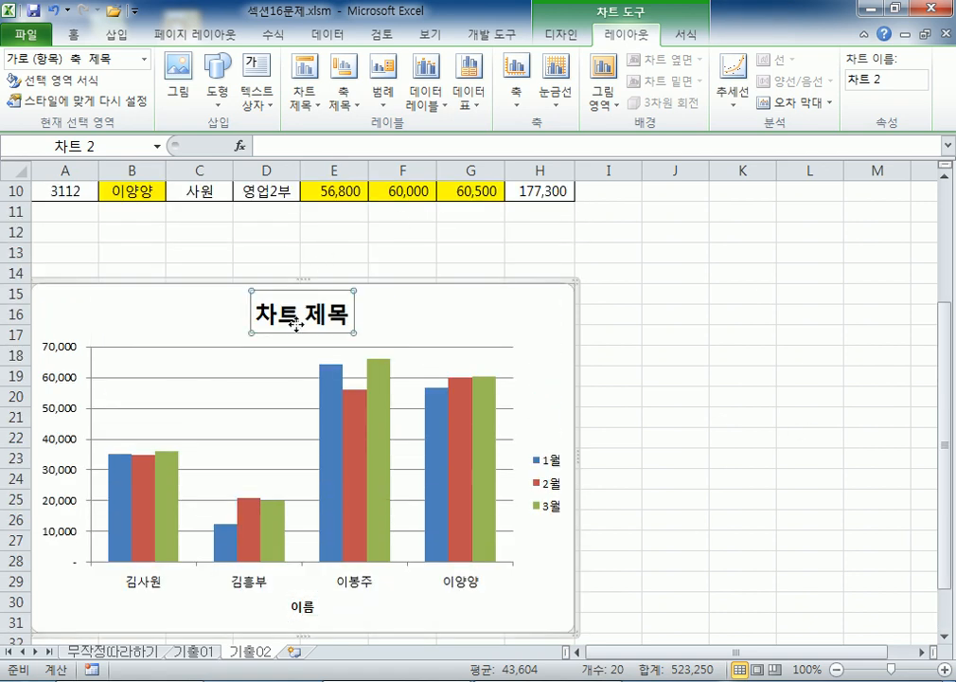
pyautogui.scroll(3, 491, 269)
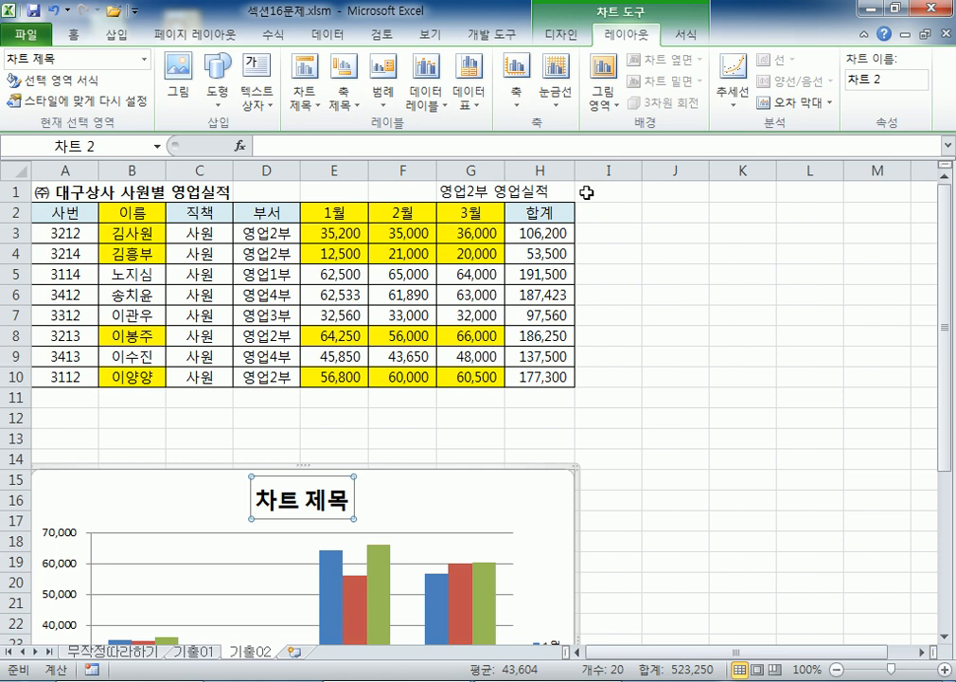
pyautogui.click(463, 192)
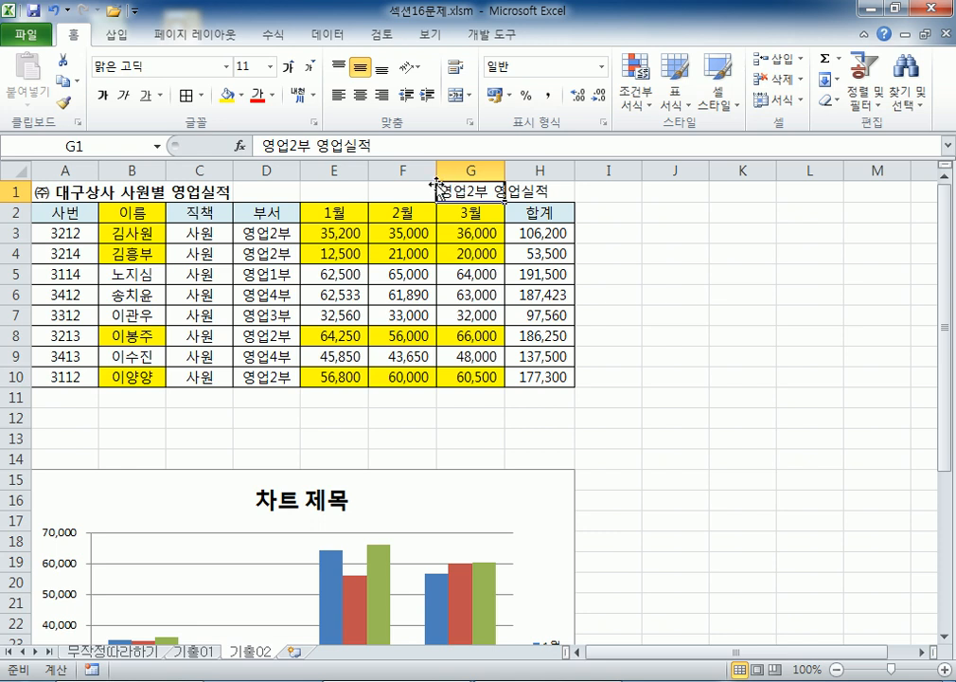
pyautogui.click(290, 502)
pyautogui.scroll(-3, 348, 354)
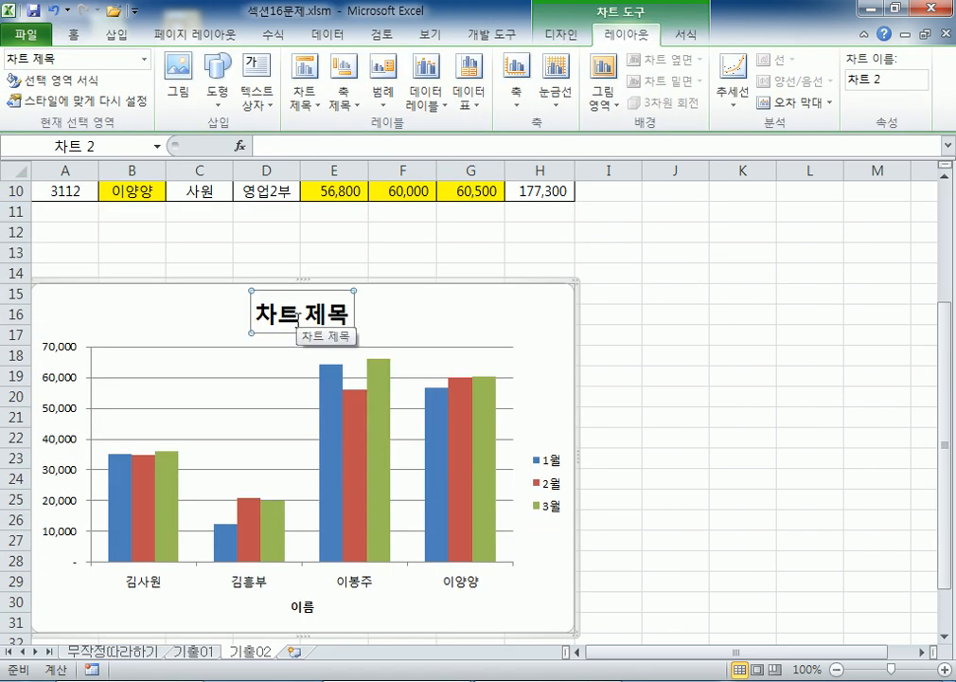
pyautogui.scroll(3, 297, 316)
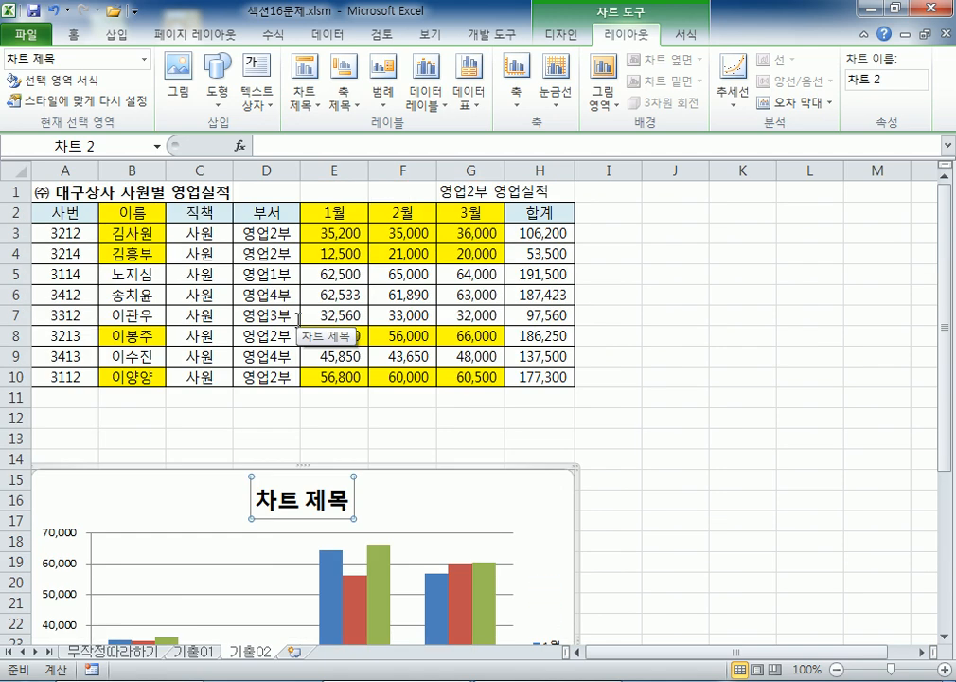
pyautogui.click(285, 144)
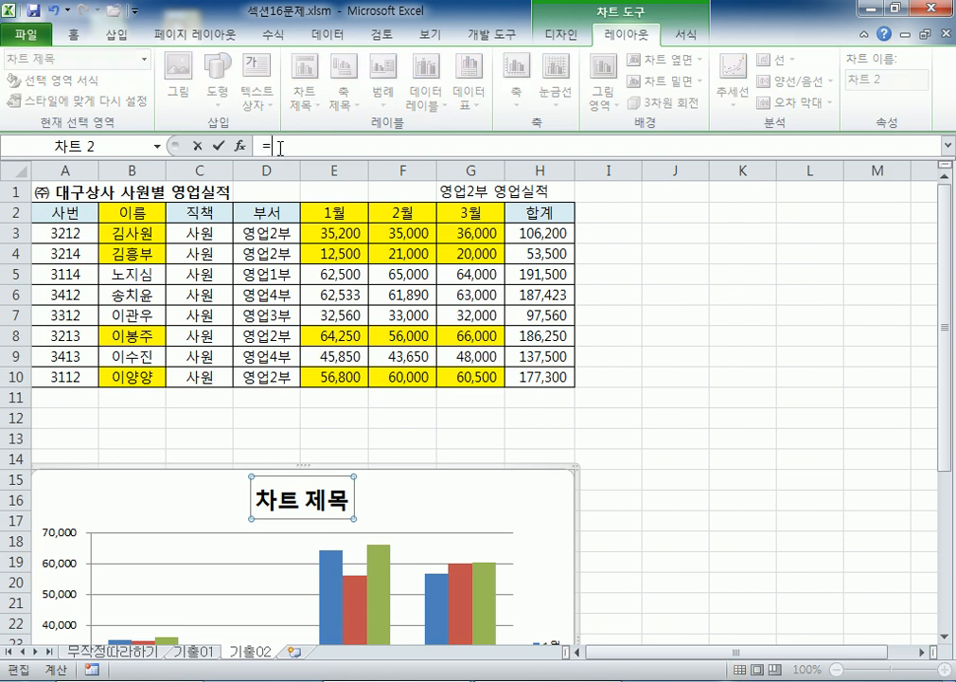
pyautogui.click(464, 193)
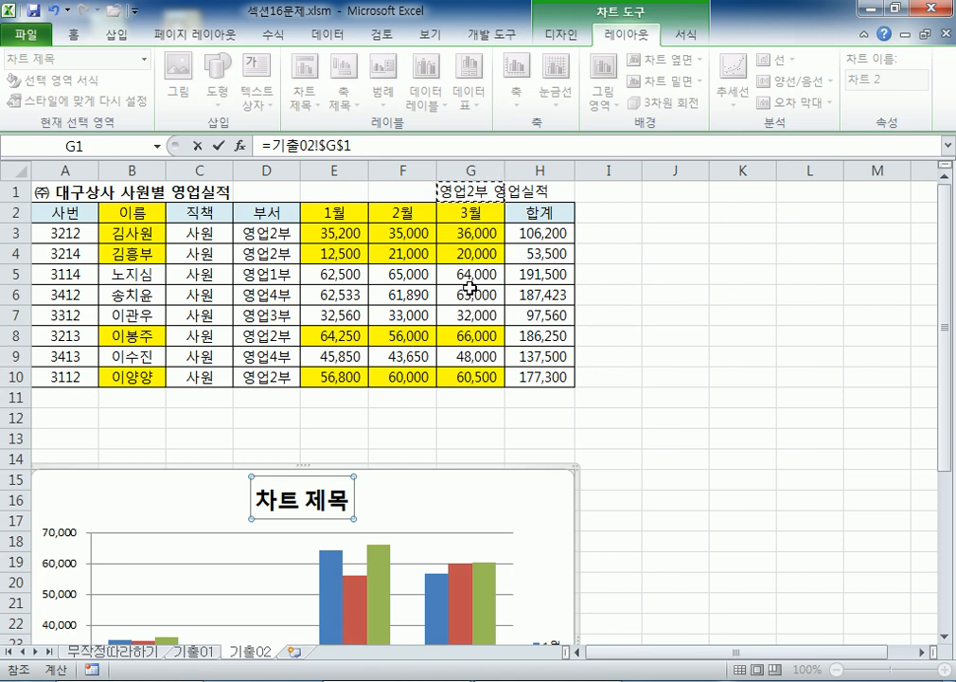
pyautogui.press('Escape')
# - Link the chart title to cell G1 with the reference =기출02!$G$1
pyautogui.scroll(-2, 381, 412)
pyautogui.click(396, 389)
pyautogui.click(309, 381)
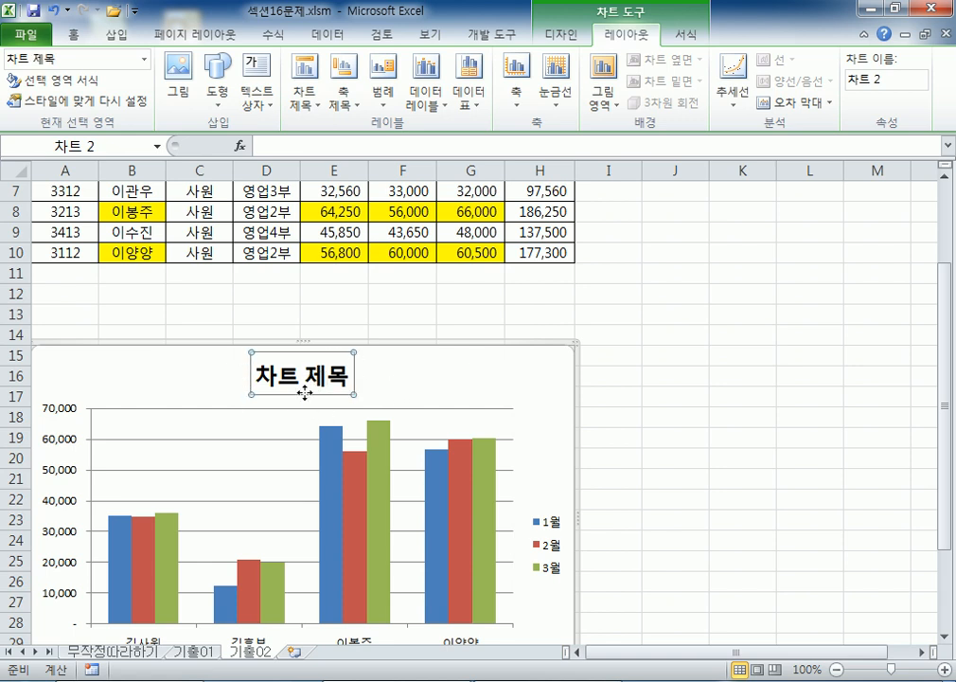
pyautogui.scroll(2, 142, 360)
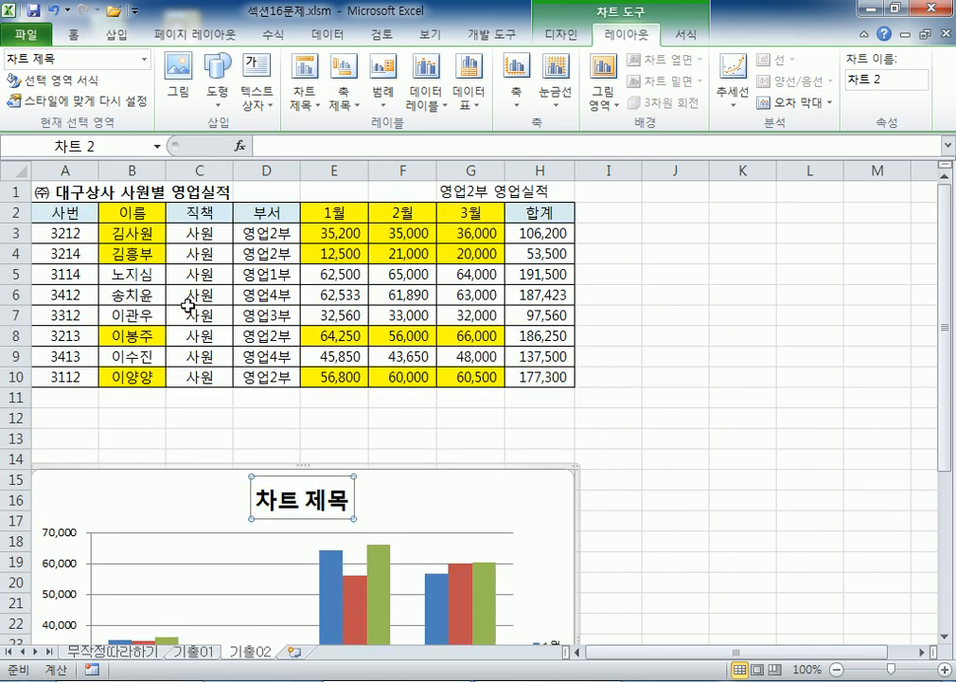
pyautogui.click(276, 146)
pyautogui.write('=')
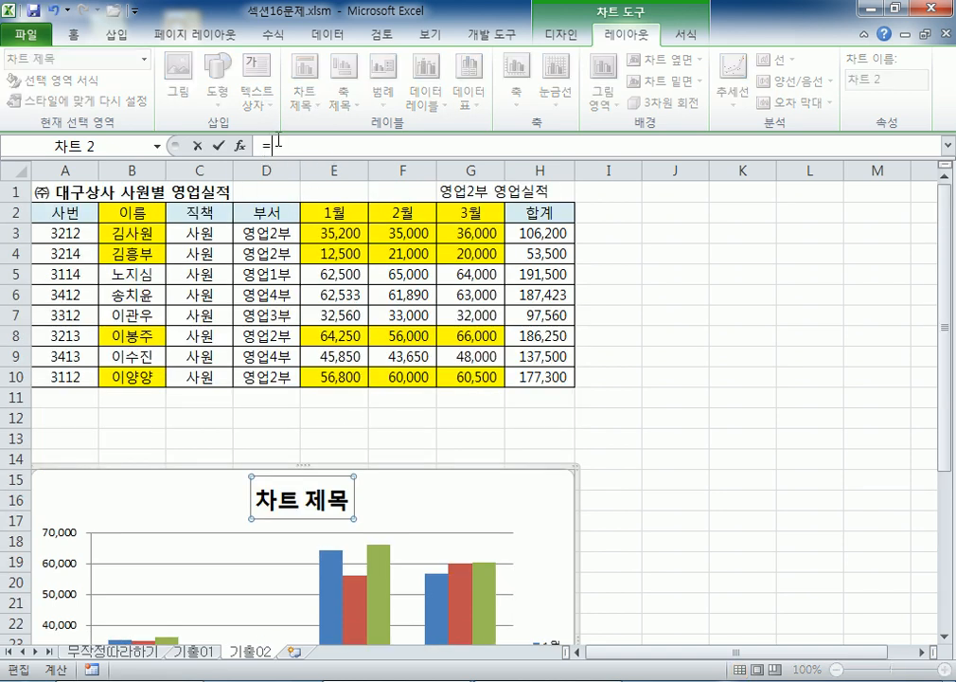
pyautogui.click(461, 190)
pyautogui.press('Return')
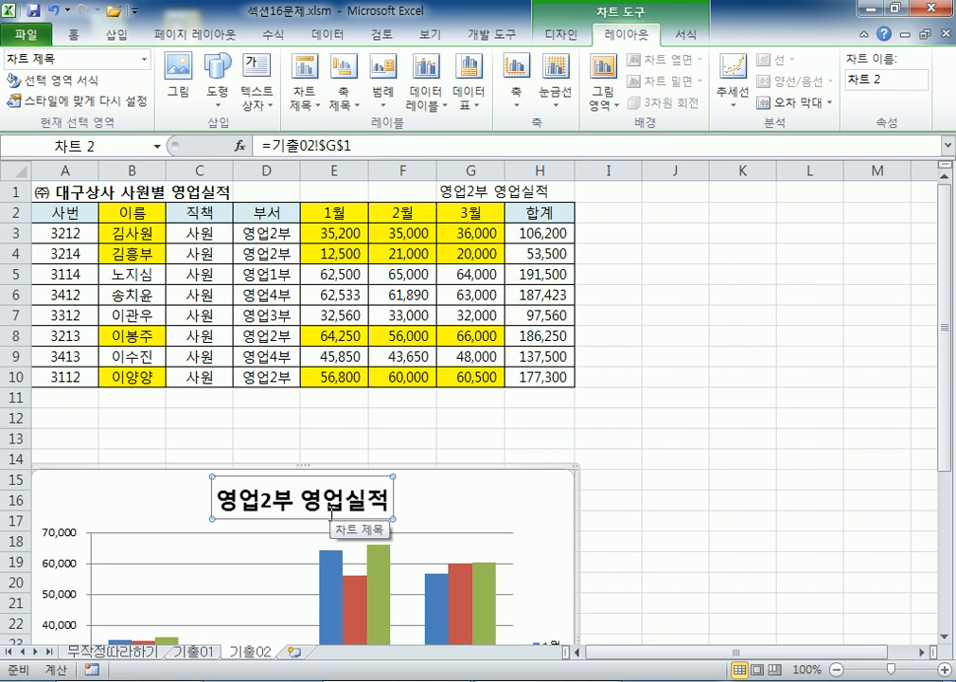
# - Test the title link by changing G1 to ㄴㅇㄹㄴㅇㄹㄴㅇ, and undo that change
pyautogui.click(462, 189)
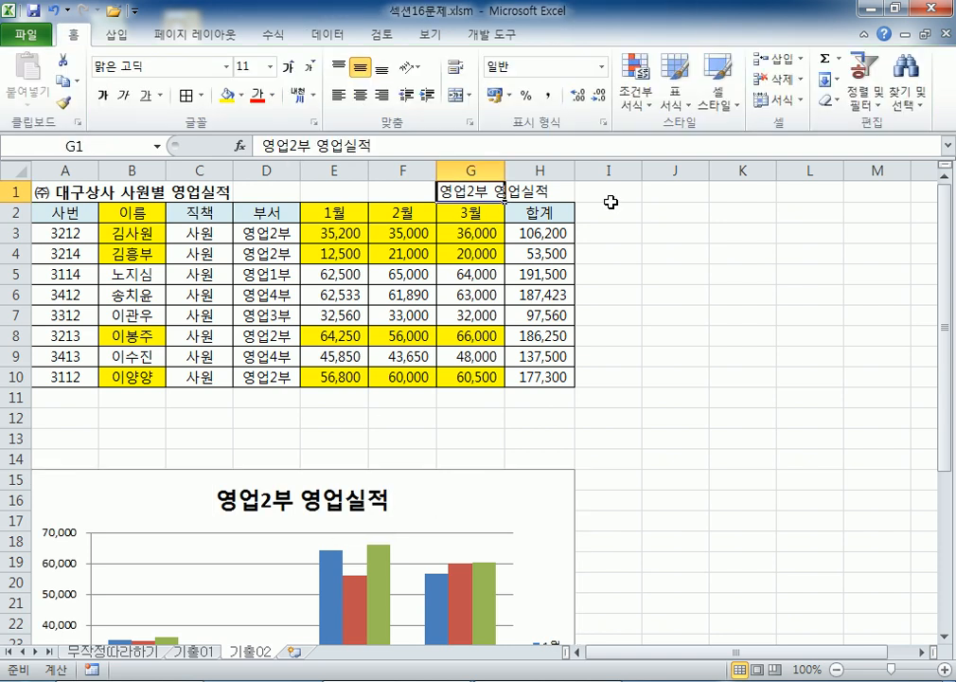
pyautogui.write('ㄴㅇㄹㄴㅇㄹㄴㅇ')
pyautogui.press('Return')
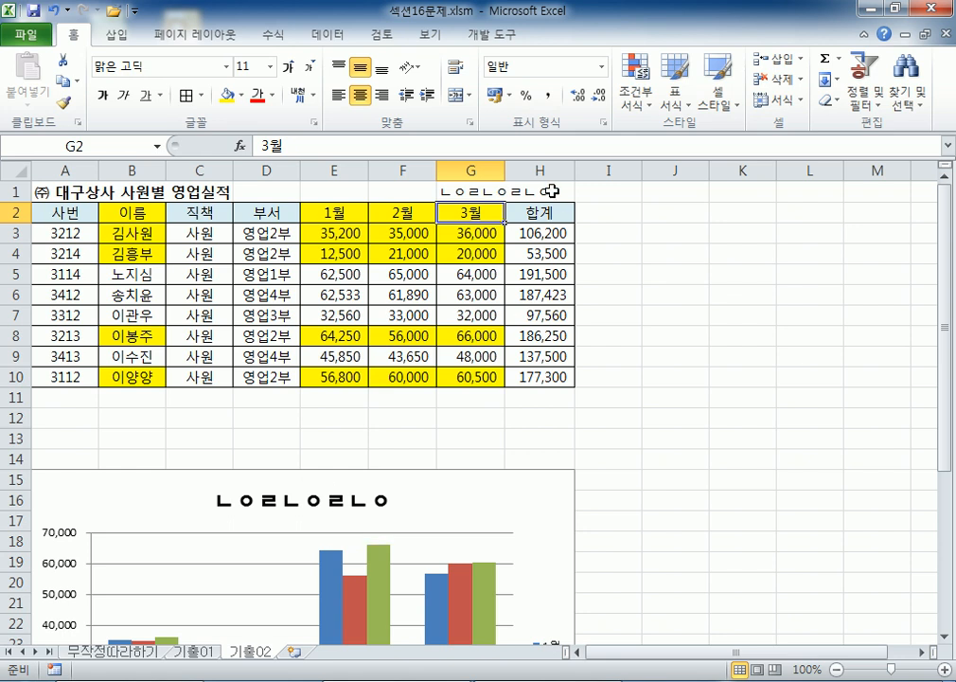
pyautogui.click(552, 191)
pyautogui.hotkey('ctrl', 'z')
pyautogui.scroll(-1, 305, 559)
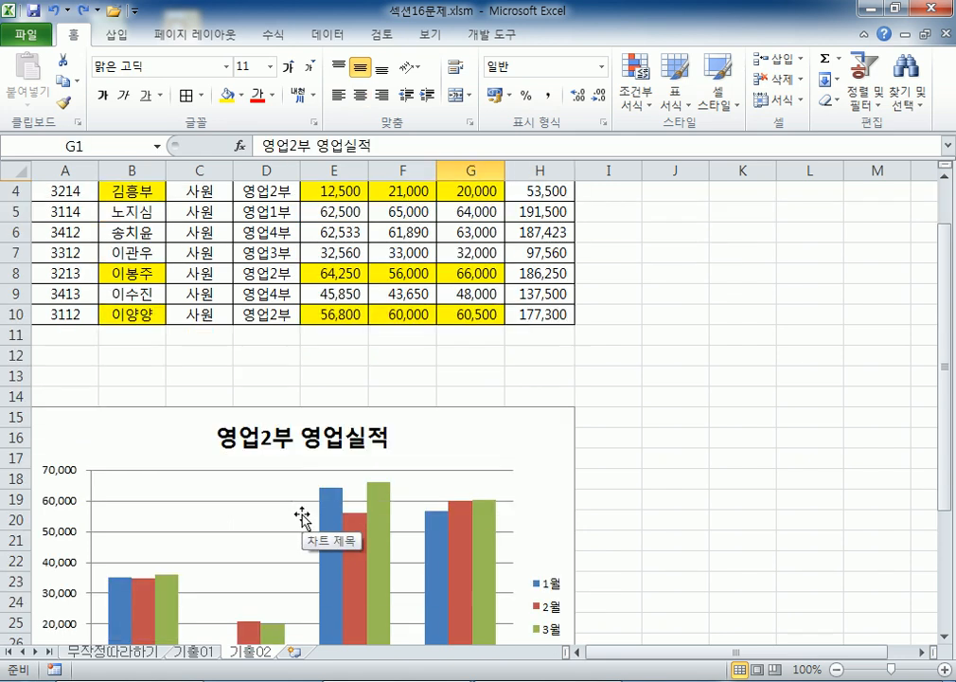
# - Clear the chart title's reference and link the title to cell G1 again
pyautogui.click(290, 436)
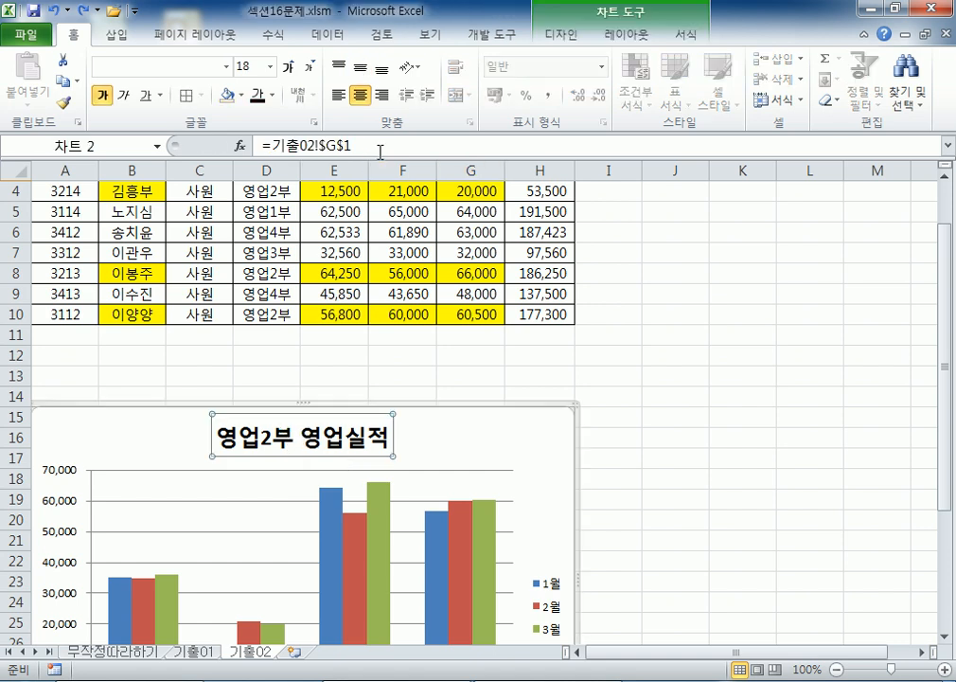
pyautogui.moveTo(376, 146); pyautogui.dragTo(244, 146)
pyautogui.press('BackSpace')
pyautogui.write('=')
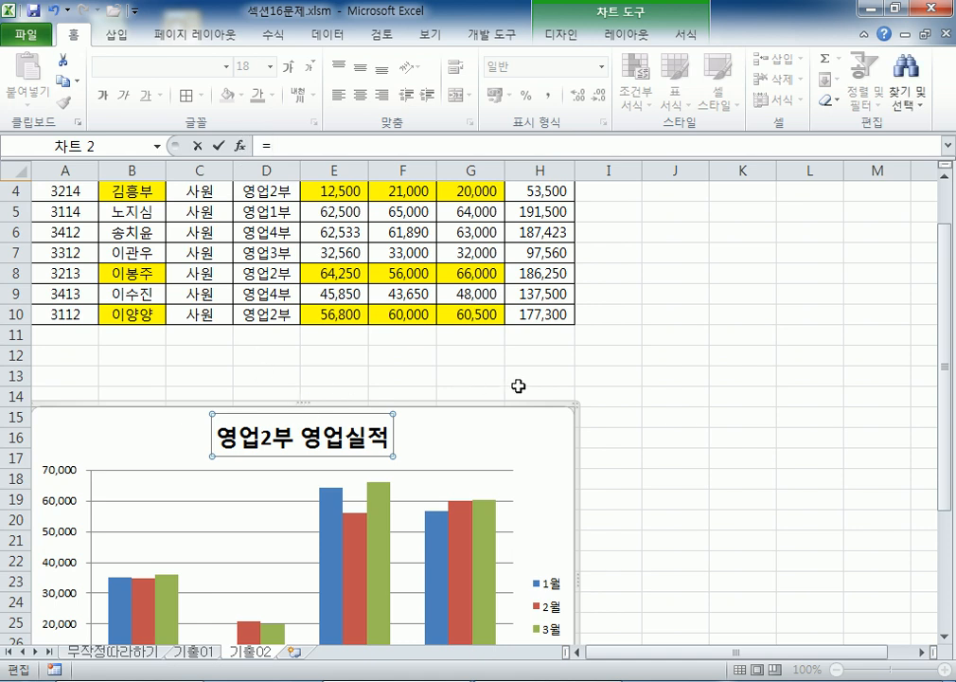
pyautogui.scroll(1, 950, 420)
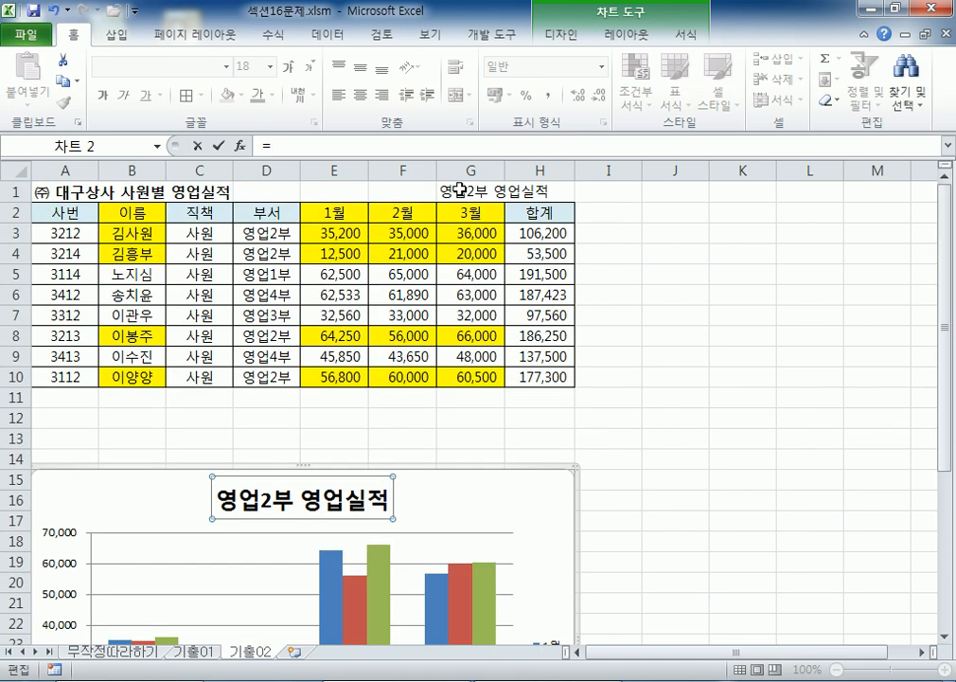
pyautogui.click(459, 189)
pyautogui.press('Return')
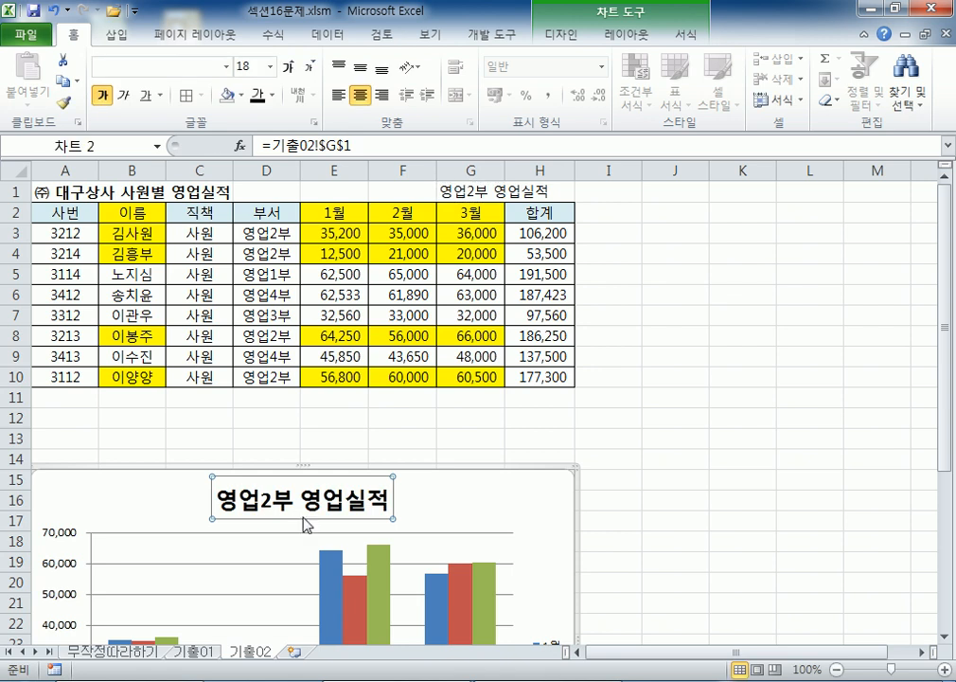
# - Delete the linked chart title from the sales chart
pyautogui.click(155, 507)
pyautogui.click(255, 497)
pyautogui.press('Delete')
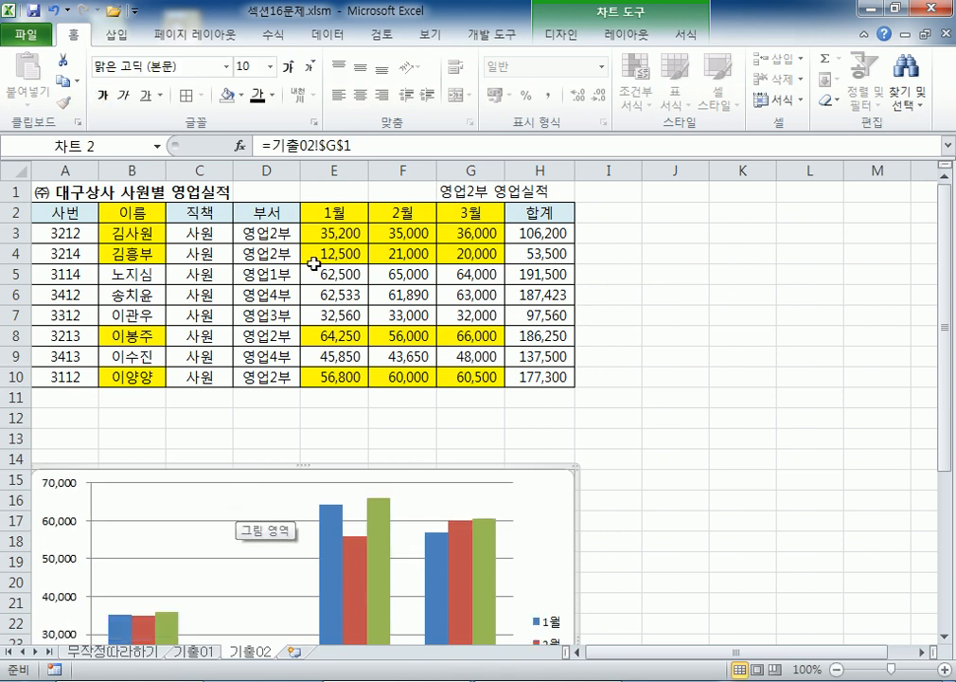
# - Add a new chart title above the plot of the sales chart
pyautogui.click(620, 35)
pyautogui.click(303, 95)
pyautogui.click(284, 232)
pyautogui.click(282, 500)
pyautogui.click(409, 509)
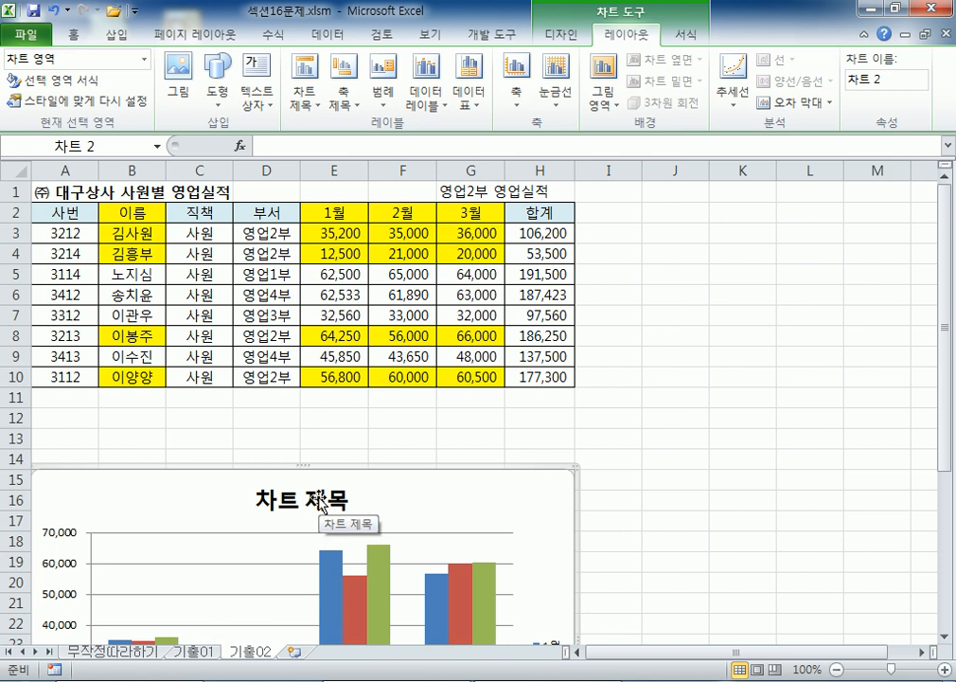
# - Link the new chart title to cell G1 with the reference =기출02!$G$1
pyautogui.click(320, 505)
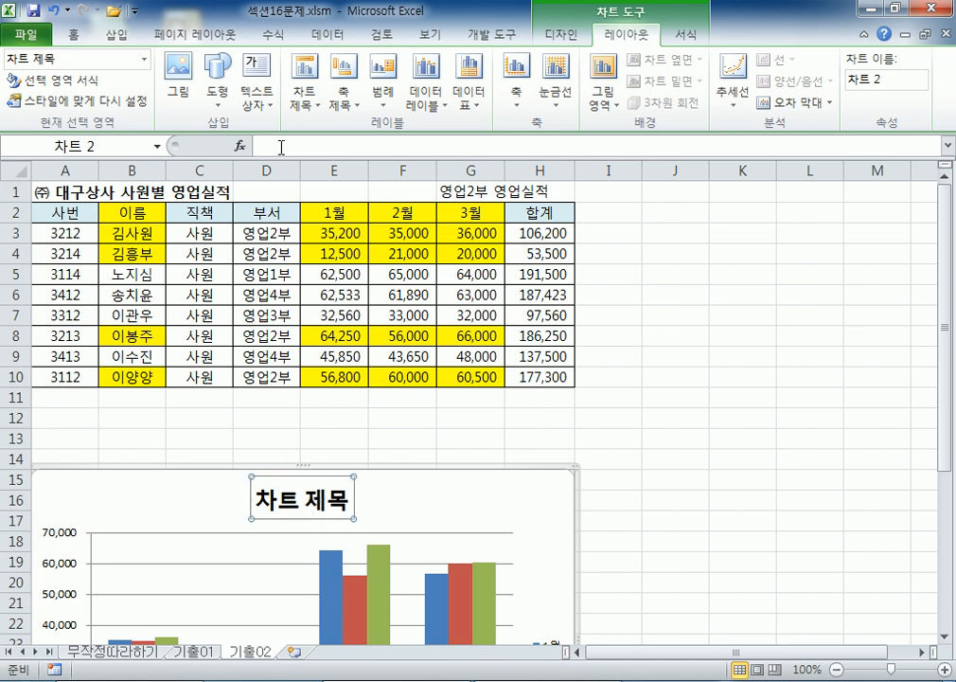
pyautogui.click(281, 146)
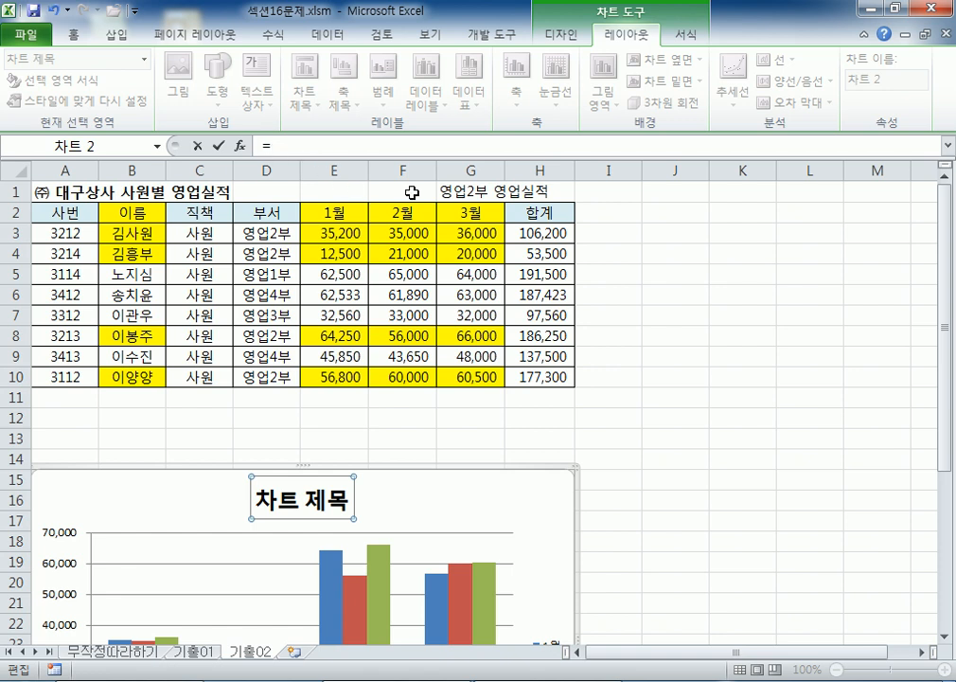
pyautogui.click(456, 192)
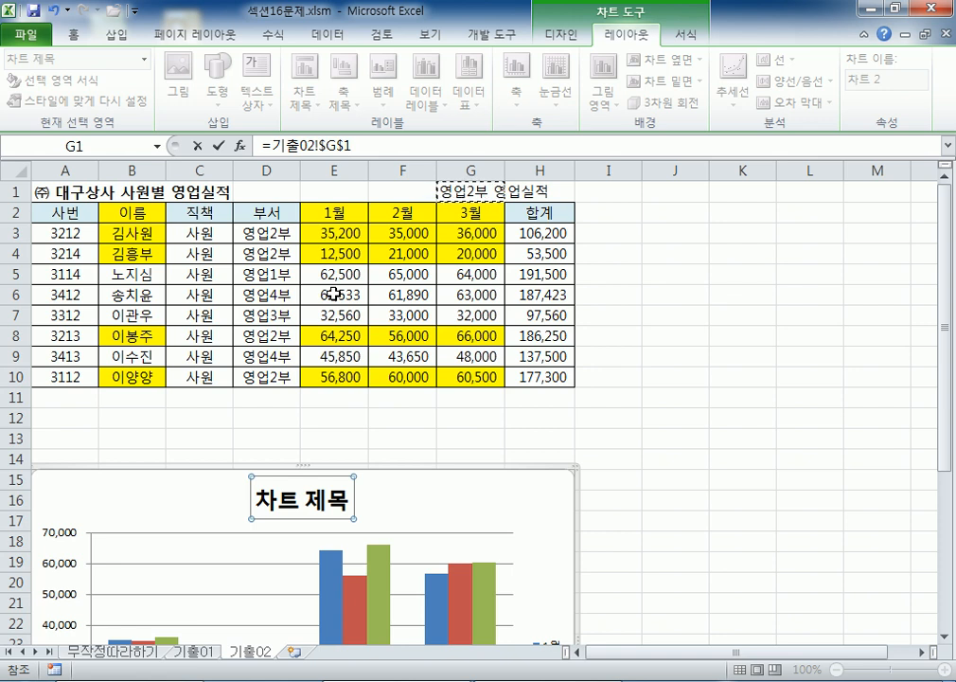
pyautogui.press('Return')
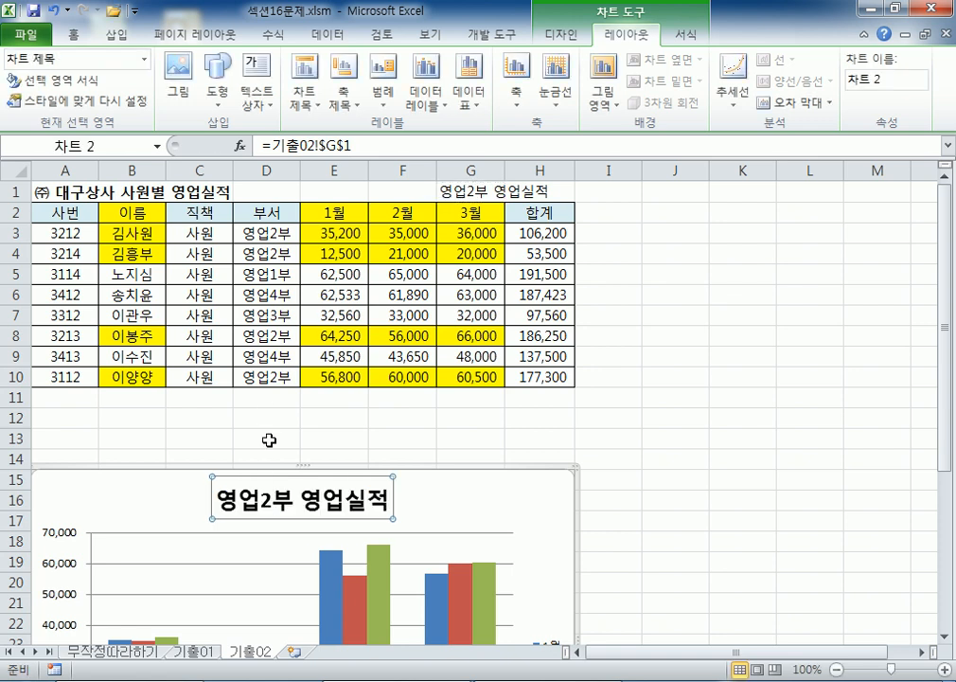
# - Apply the multicolour gradient chart style, second in the gallery's third row, to the whole sales chart
pyautogui.click(683, 34)
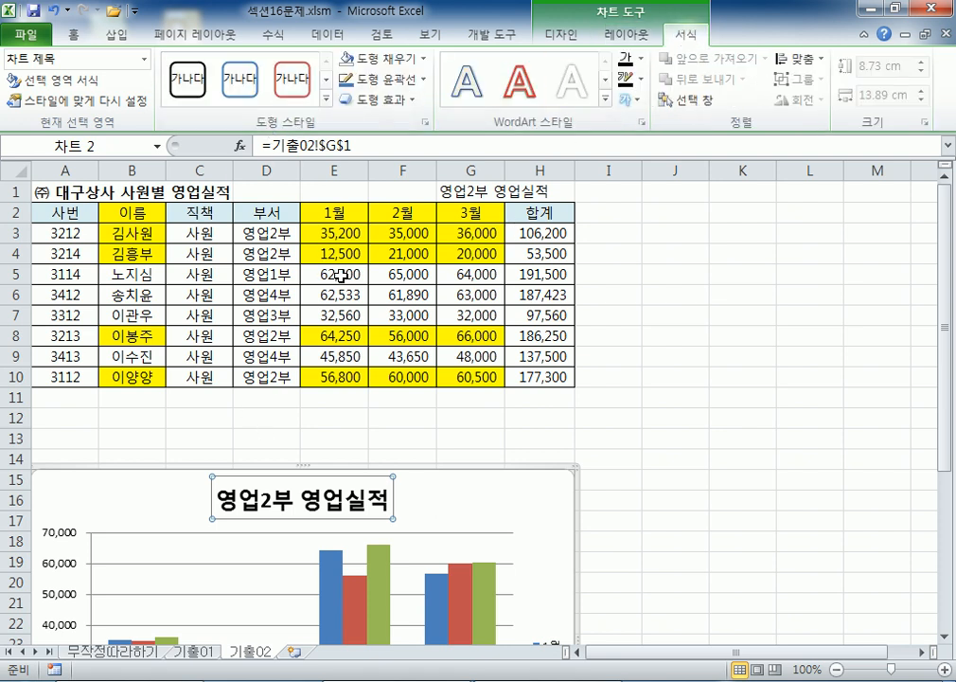
pyautogui.scroll(-2, 341, 276)
pyautogui.click(521, 377)
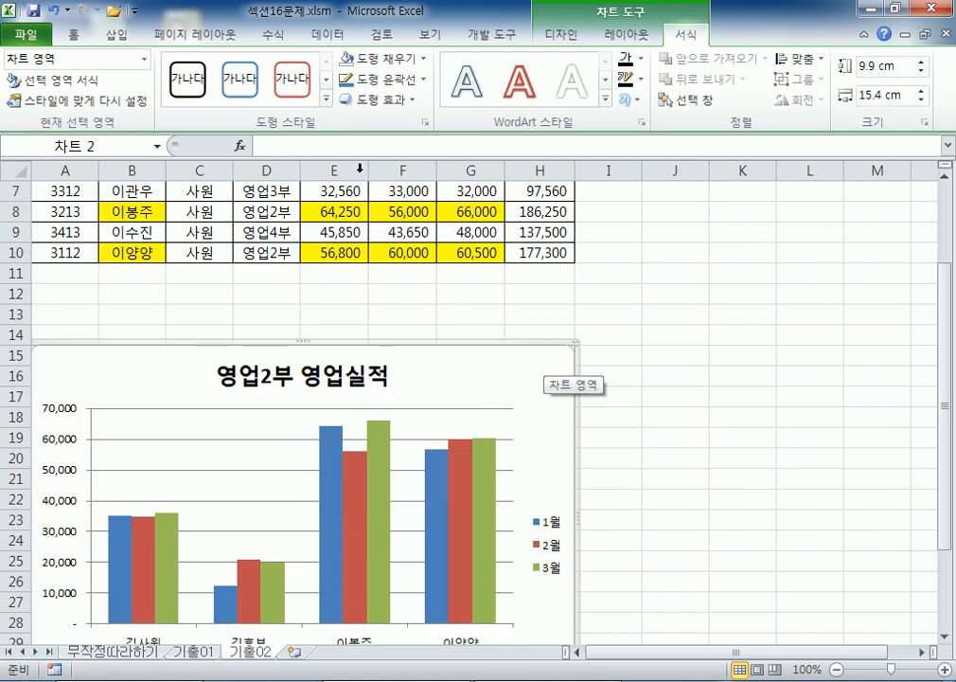
pyautogui.click(554, 36)
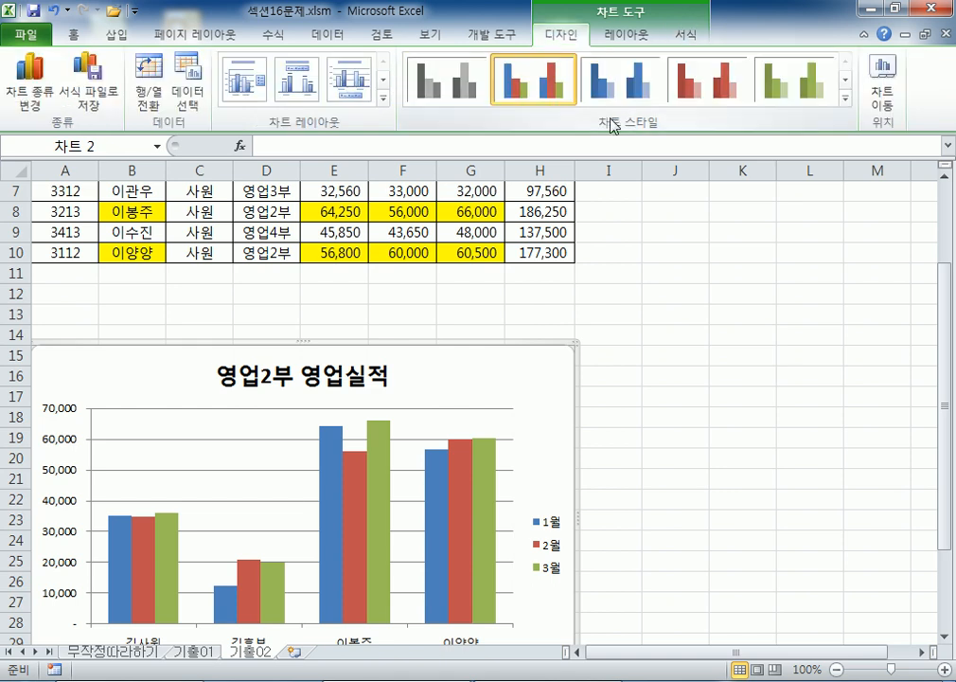
pyautogui.click(846, 97)
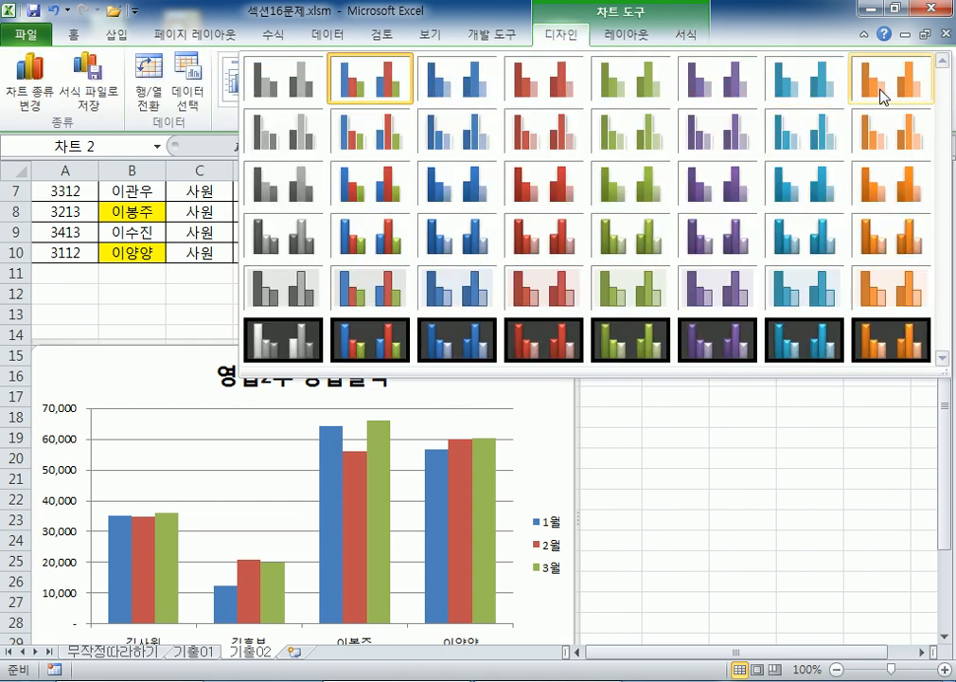
pyautogui.click(360, 187)
pyautogui.scroll(-3, 502, 508)
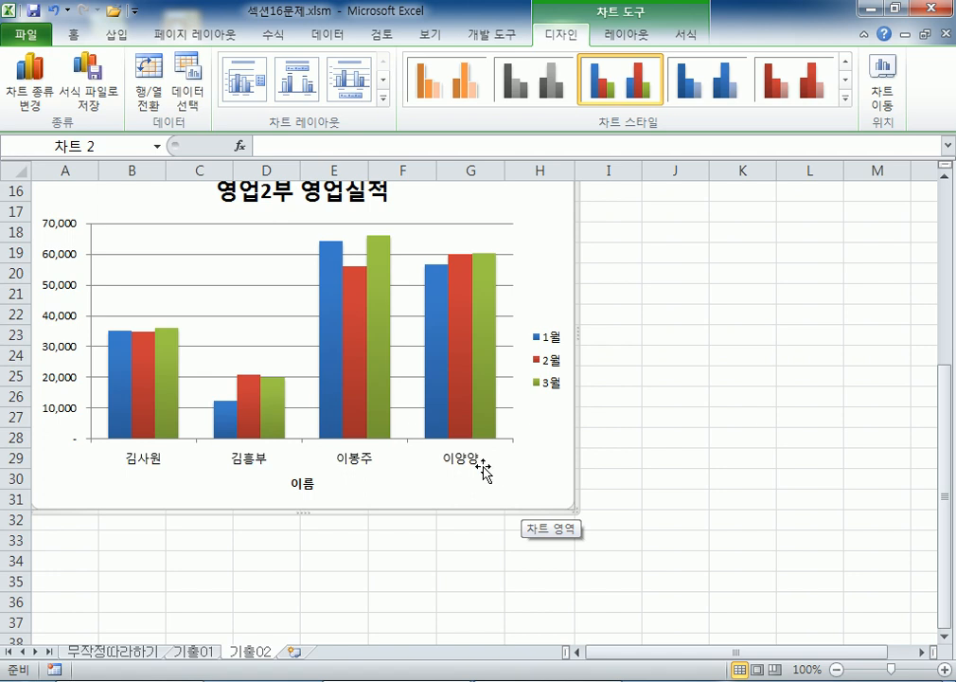
pyautogui.scroll(2, 337, 271)
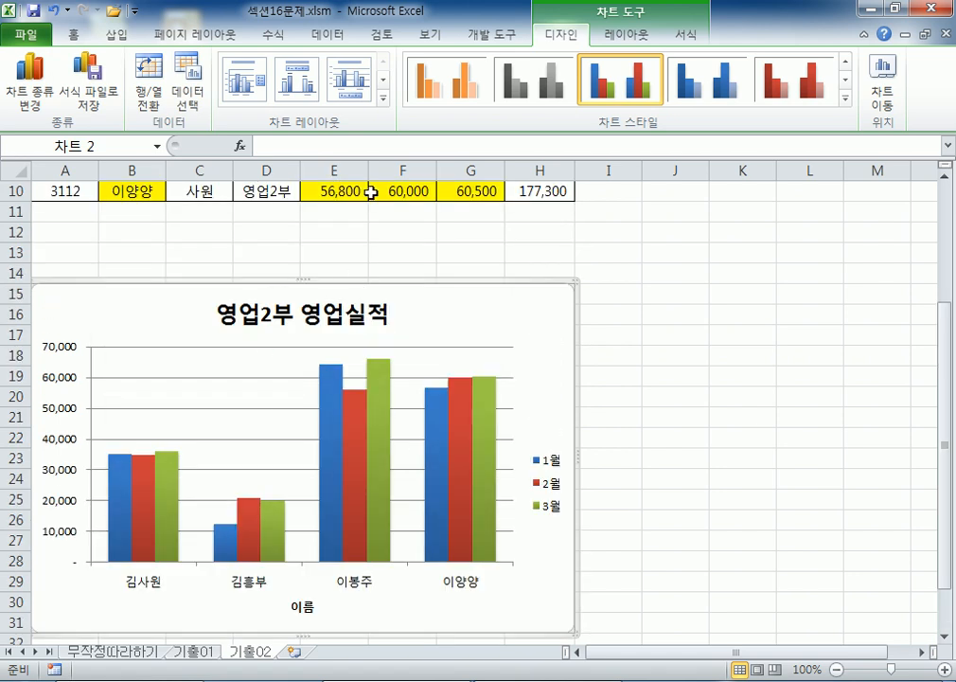
pyautogui.click(845, 97)
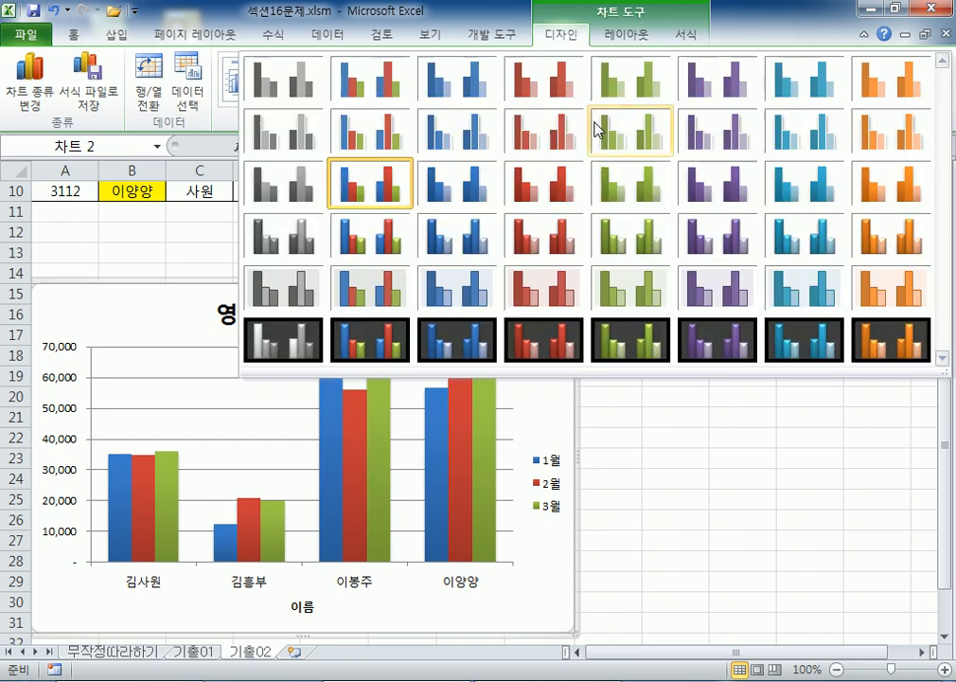
pyautogui.click(381, 175)
pyautogui.scroll(-2, 396, 465)
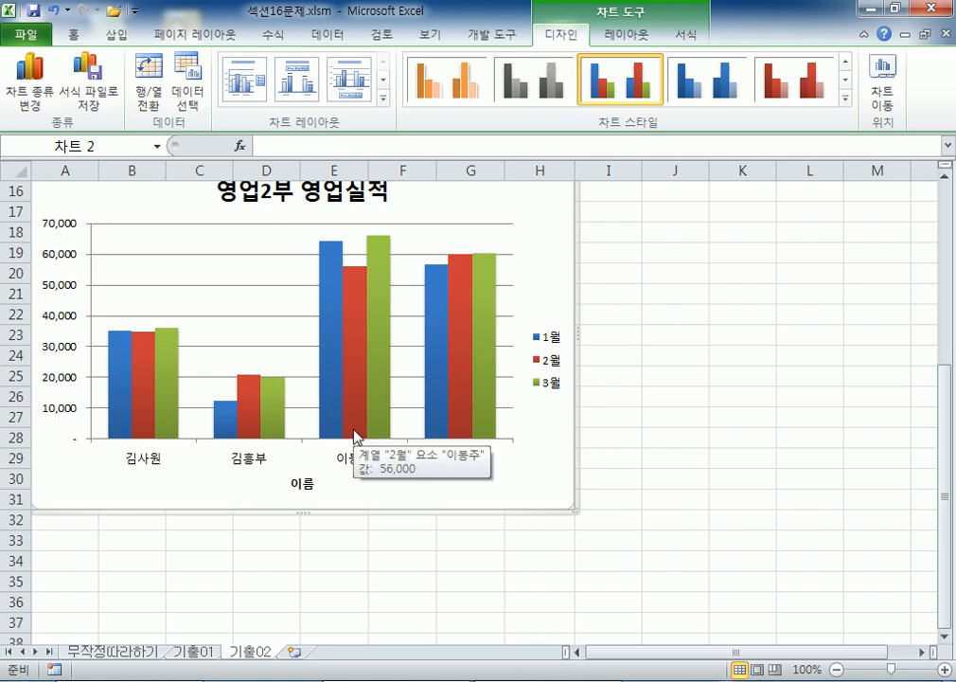
# - Set the vertical value axis display unit to 천 and keep the unit label shown on the chart
pyautogui.scroll(1, 355, 437)
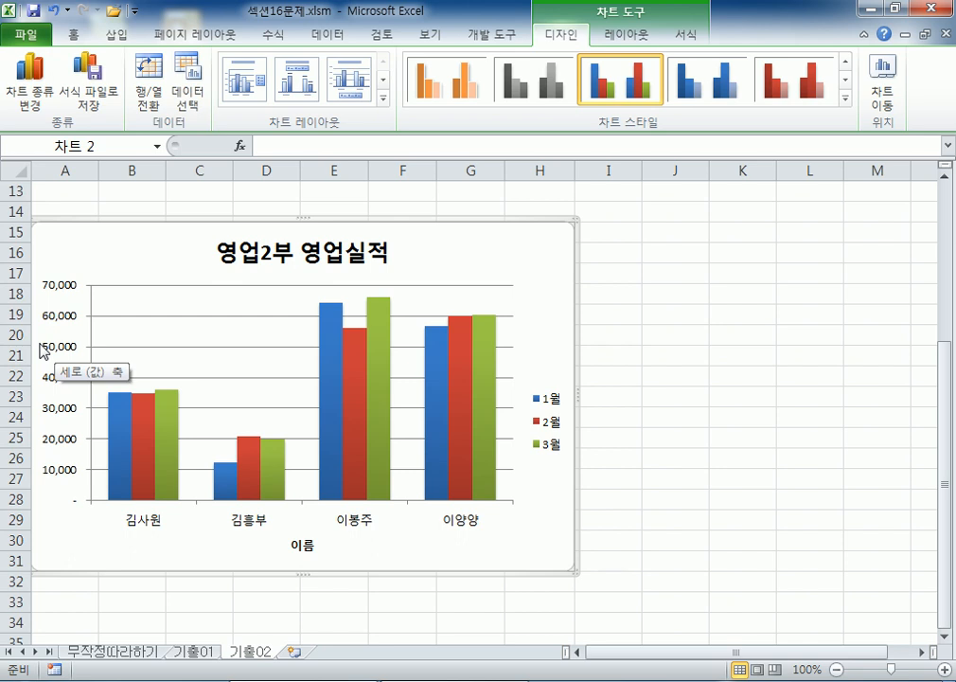
pyautogui.click(63, 296)
pyautogui.doubleClick(63, 297)
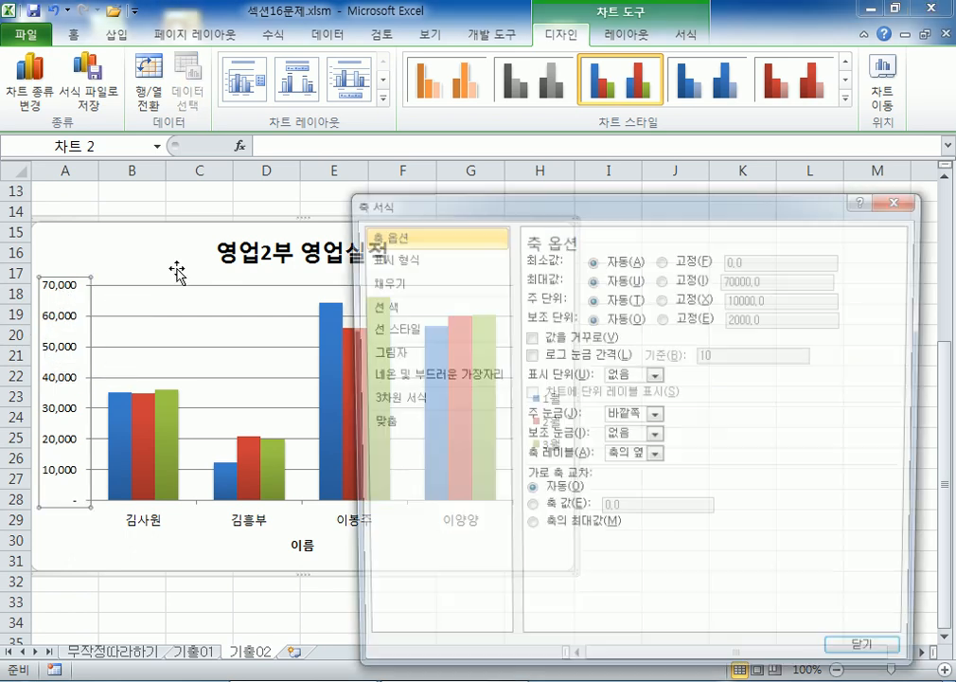
pyautogui.moveTo(515, 211); pyautogui.dragTo(455, 101)
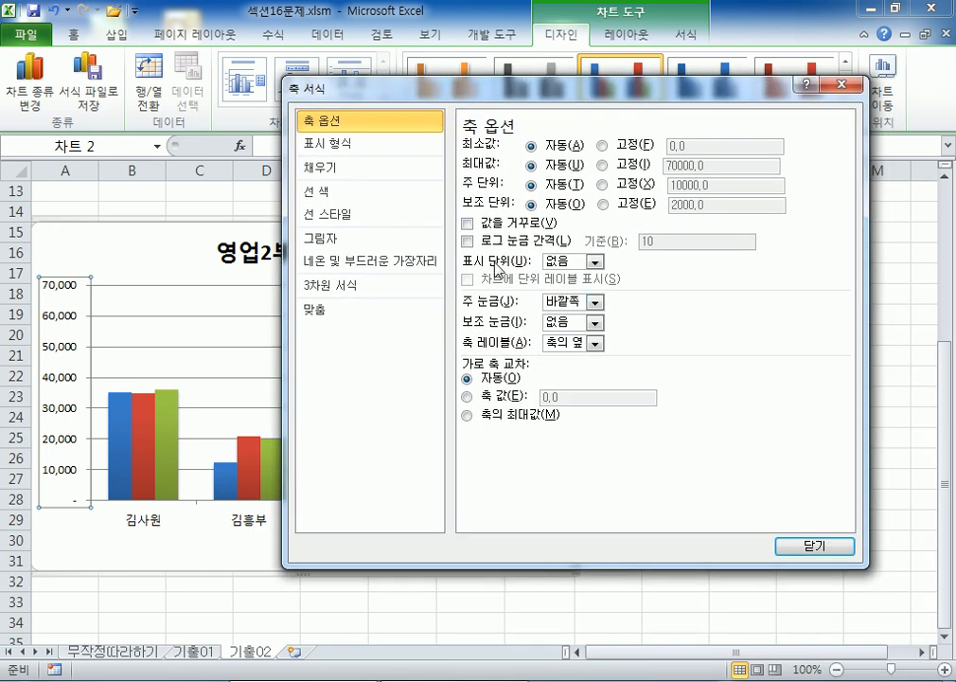
pyautogui.click(595, 262)
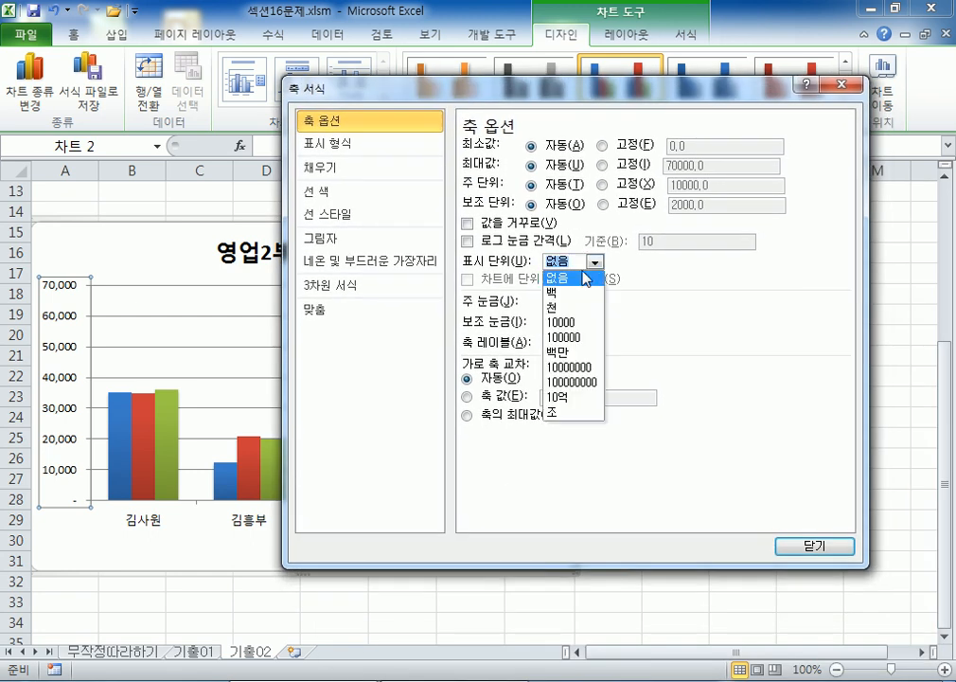
pyautogui.click(568, 305)
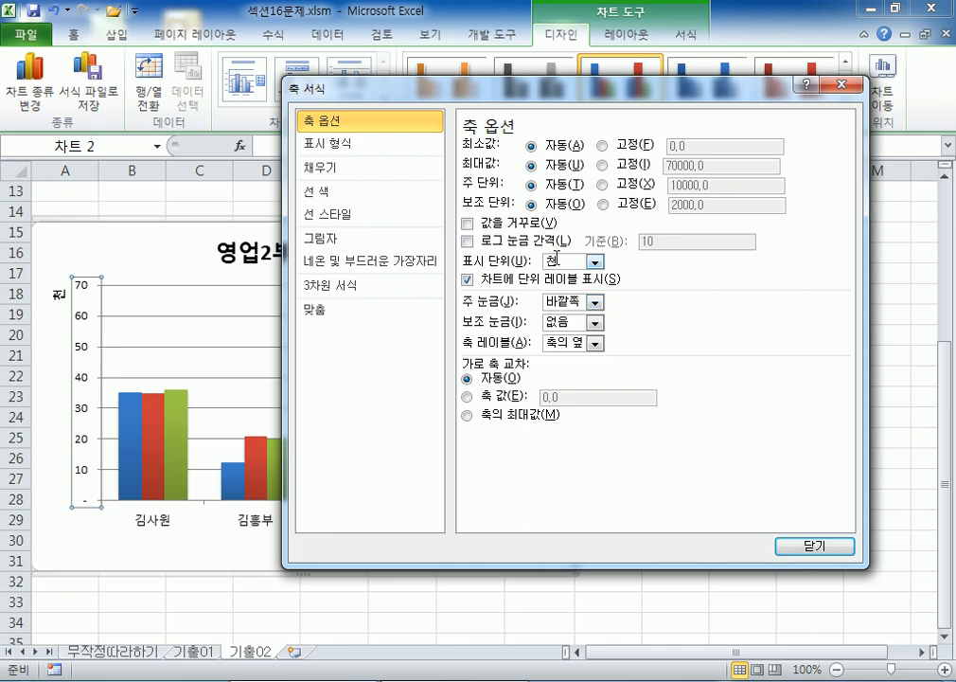
pyautogui.click(594, 262)
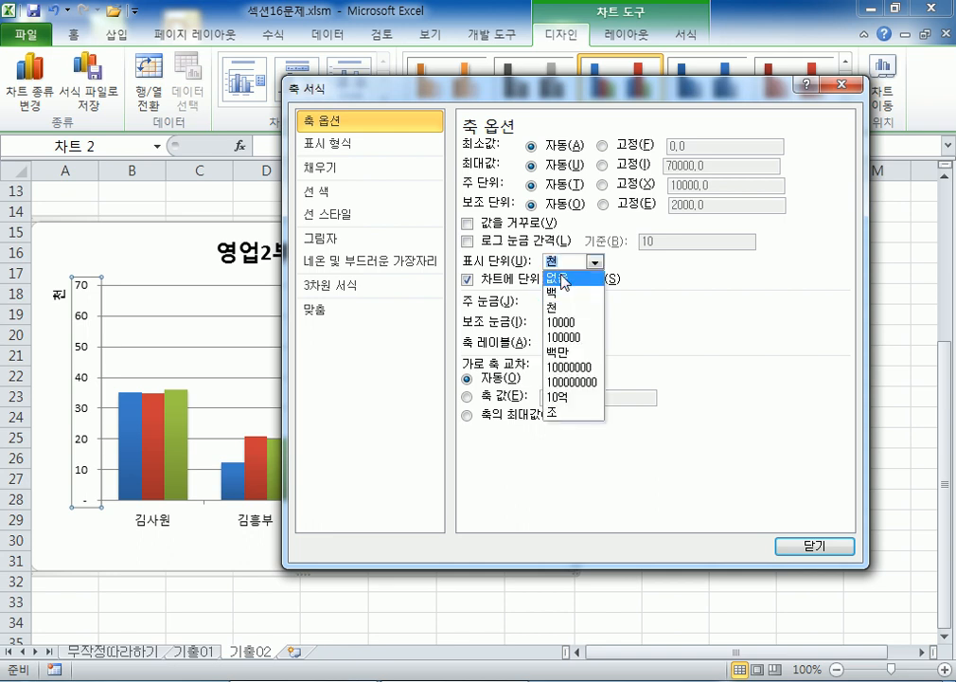
pyautogui.click(564, 279)
pyautogui.click(594, 261)
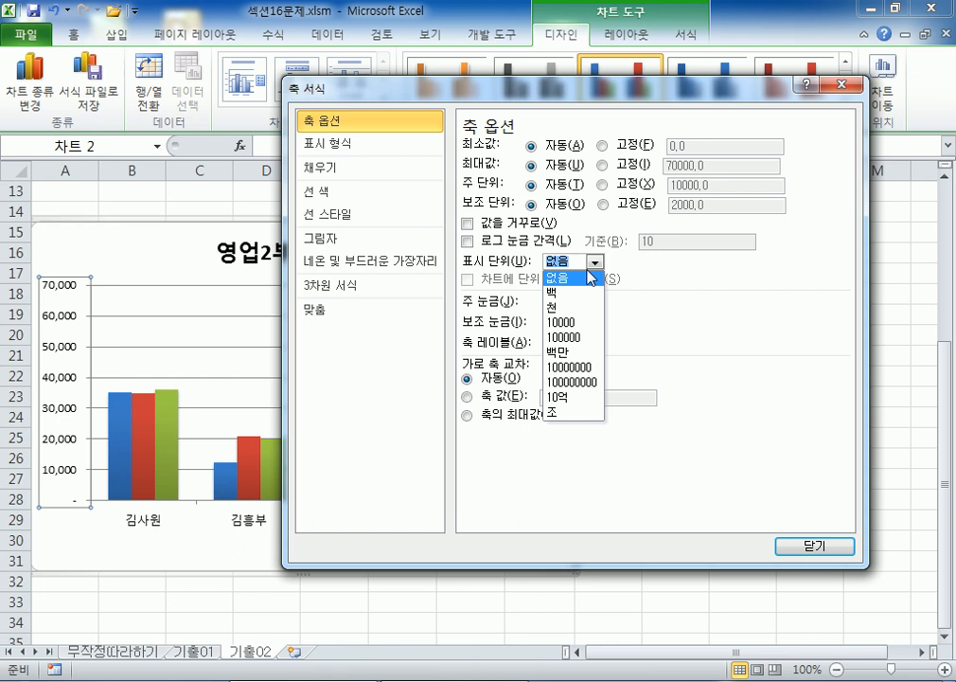
pyautogui.click(568, 307)
pyautogui.click(467, 279)
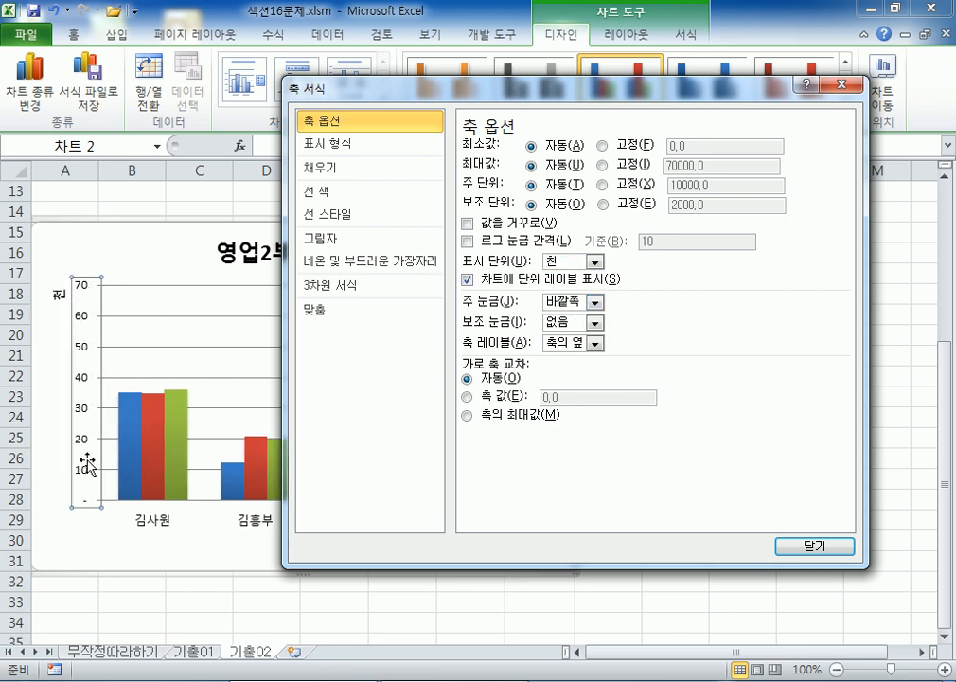
# - Set the text direction of the vertical axis's 천 unit label to 가로
pyautogui.click(59, 303)
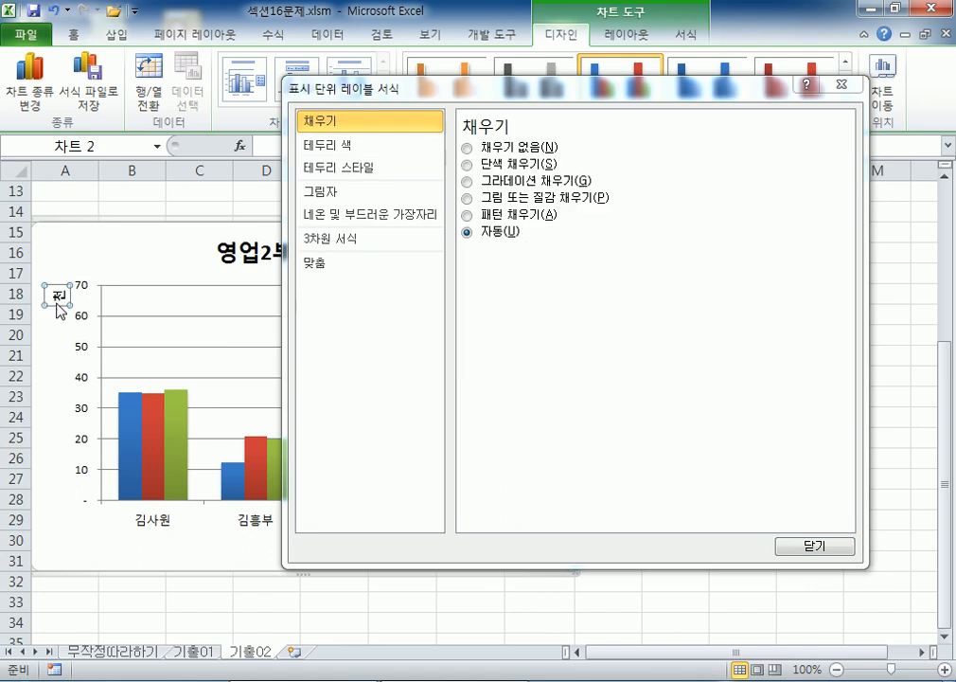
pyautogui.click(323, 267)
pyautogui.click(630, 192)
pyautogui.click(630, 236)
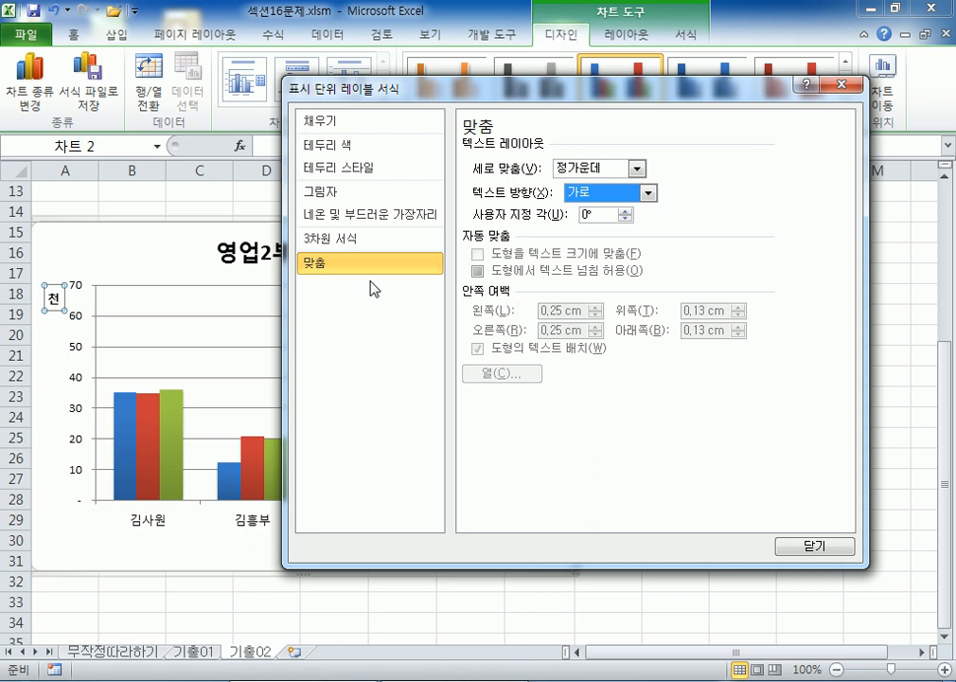
# - Try the 세로형 and 모든 텍스트 270도 회전 text directions on the 천 unit label and return it to 가로
pyautogui.click(646, 192)
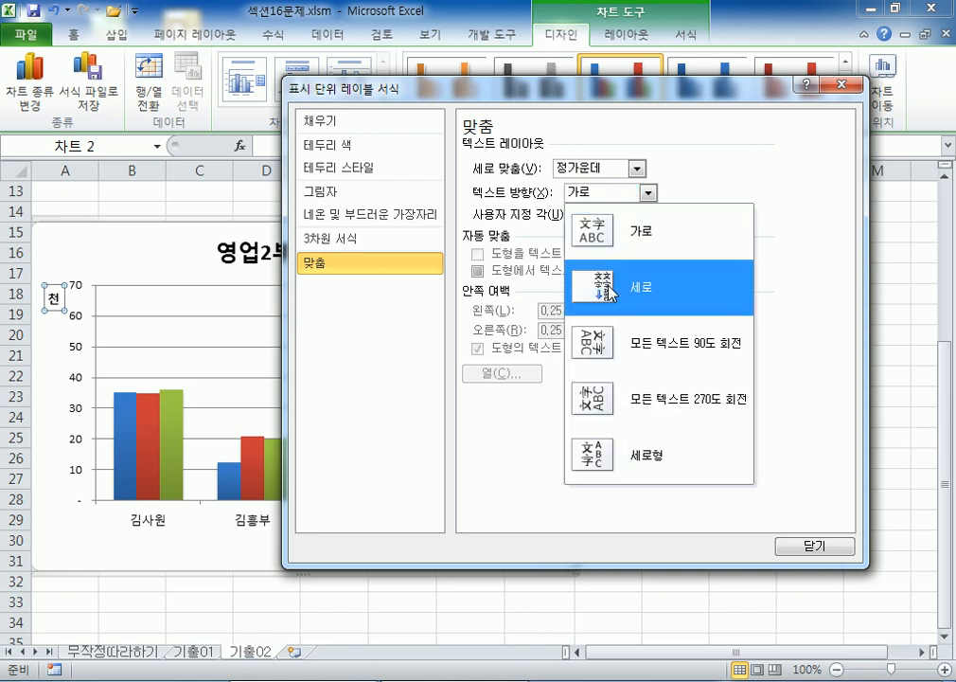
pyautogui.click(594, 456)
pyautogui.click(611, 192)
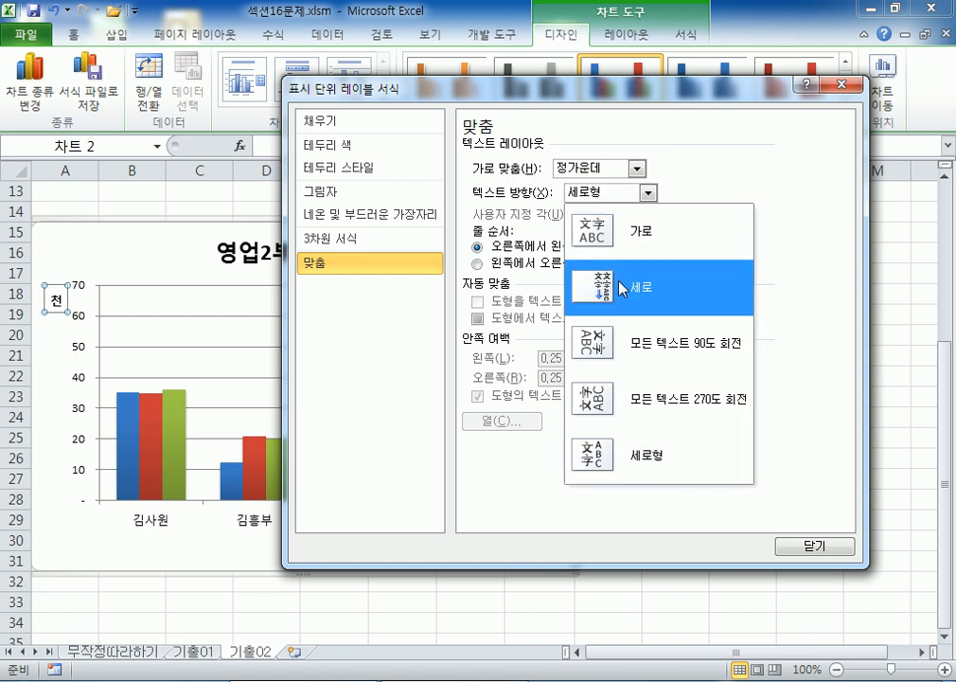
pyautogui.click(620, 230)
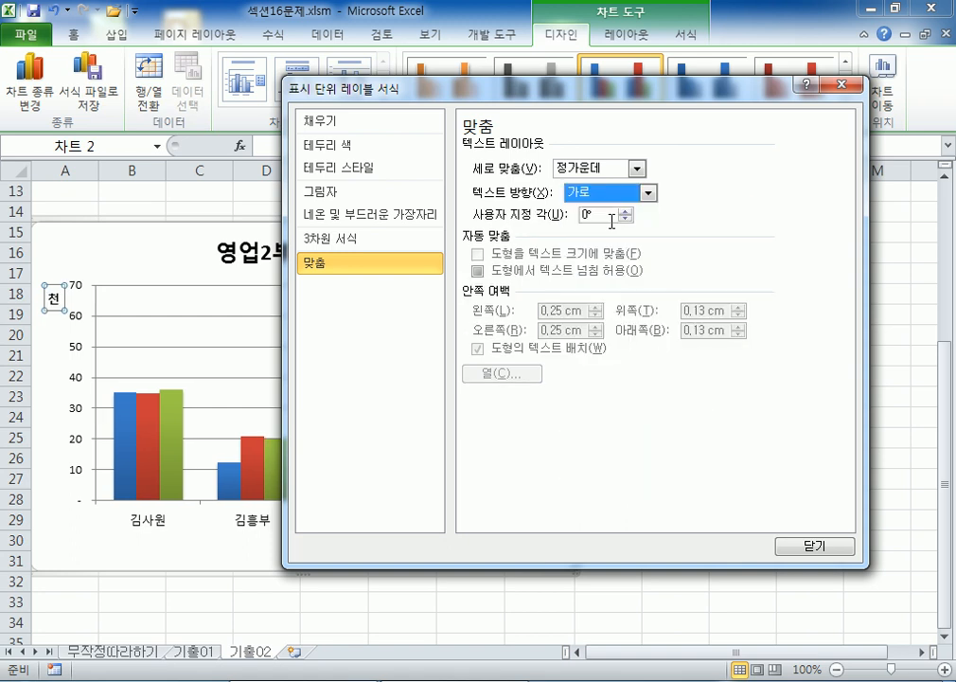
pyautogui.click(620, 192)
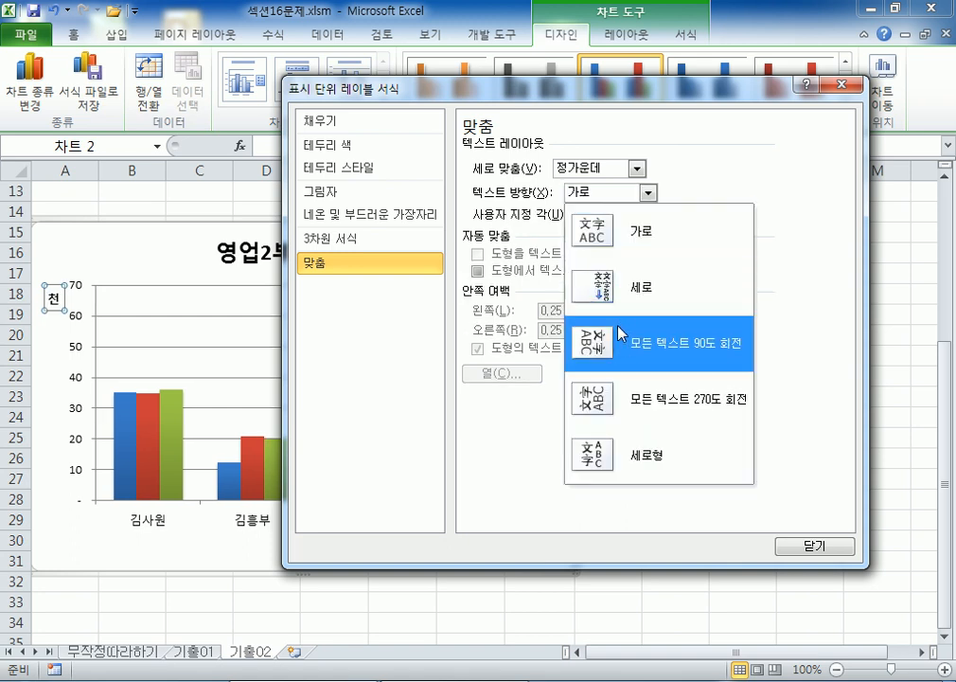
pyautogui.click(606, 403)
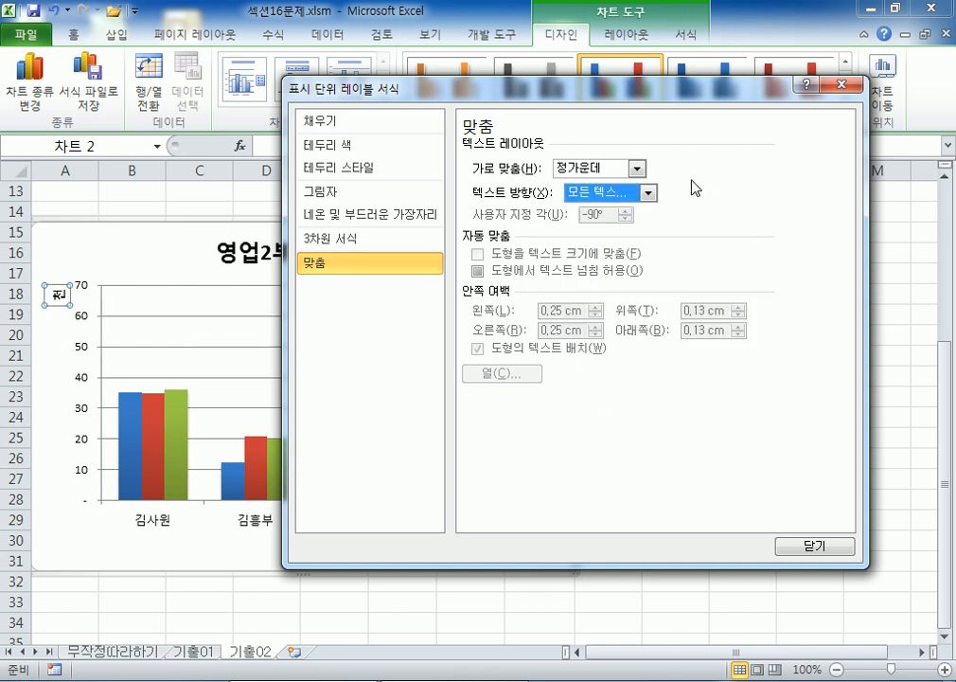
pyautogui.click(646, 192)
pyautogui.click(634, 230)
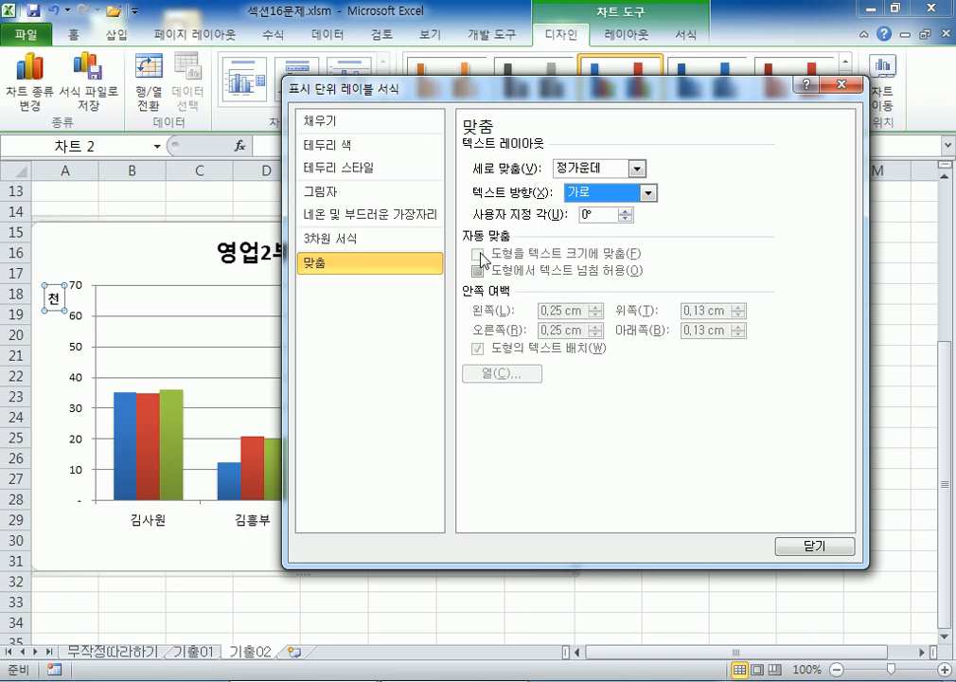
# - Remove the primary horizontal gridlines from the sales chart by setting them to 없음
pyautogui.moveTo(514, 87); pyautogui.dragTo(731, 348)
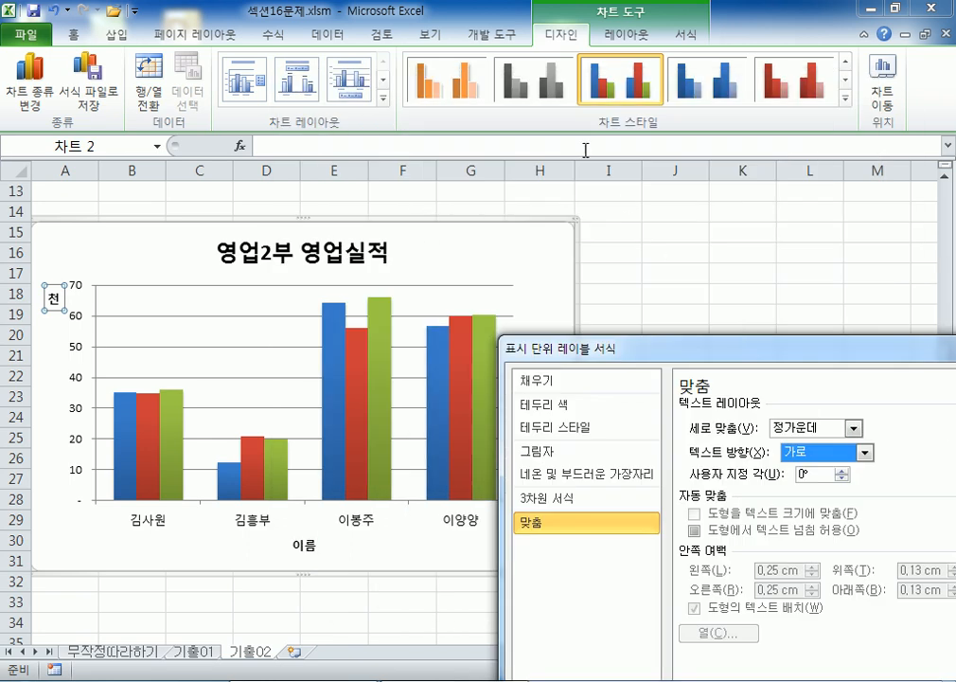
pyautogui.click(626, 40)
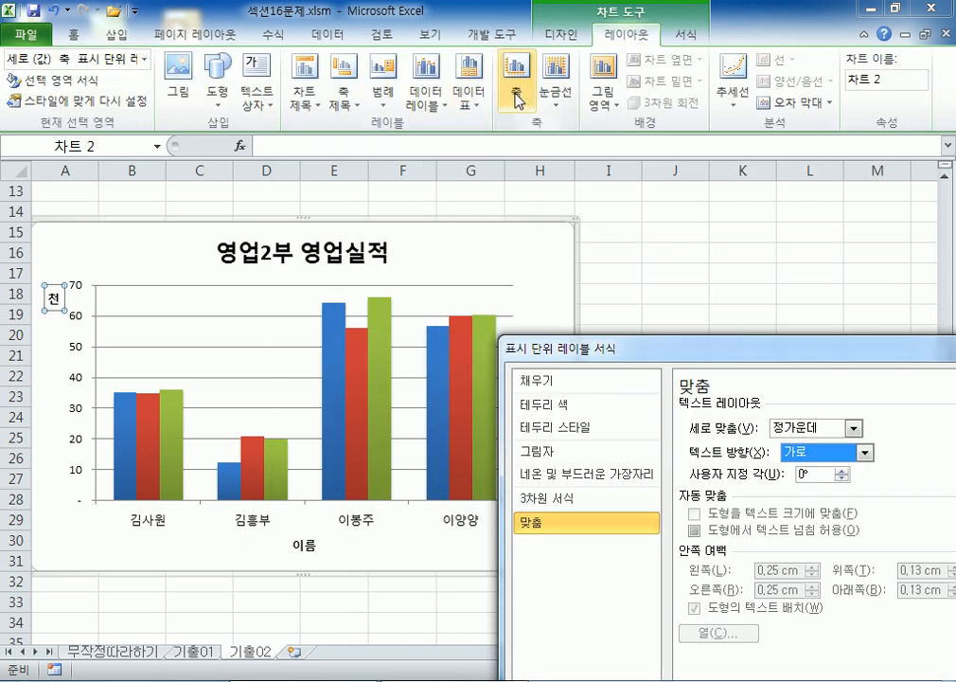
pyautogui.click(557, 76)
pyautogui.moveTo(593, 132)
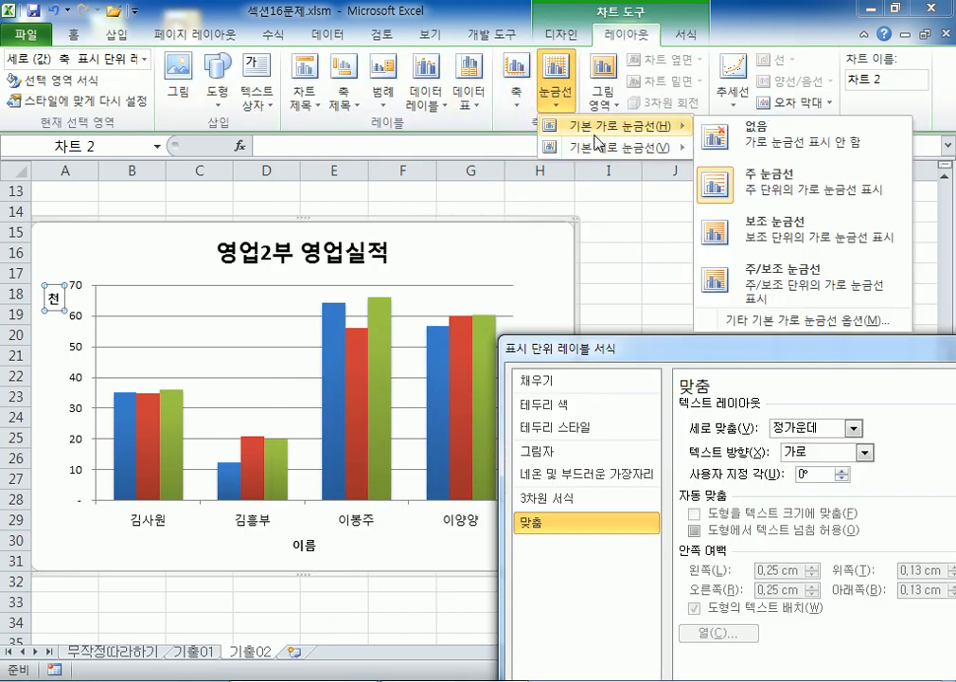
pyautogui.click(756, 138)
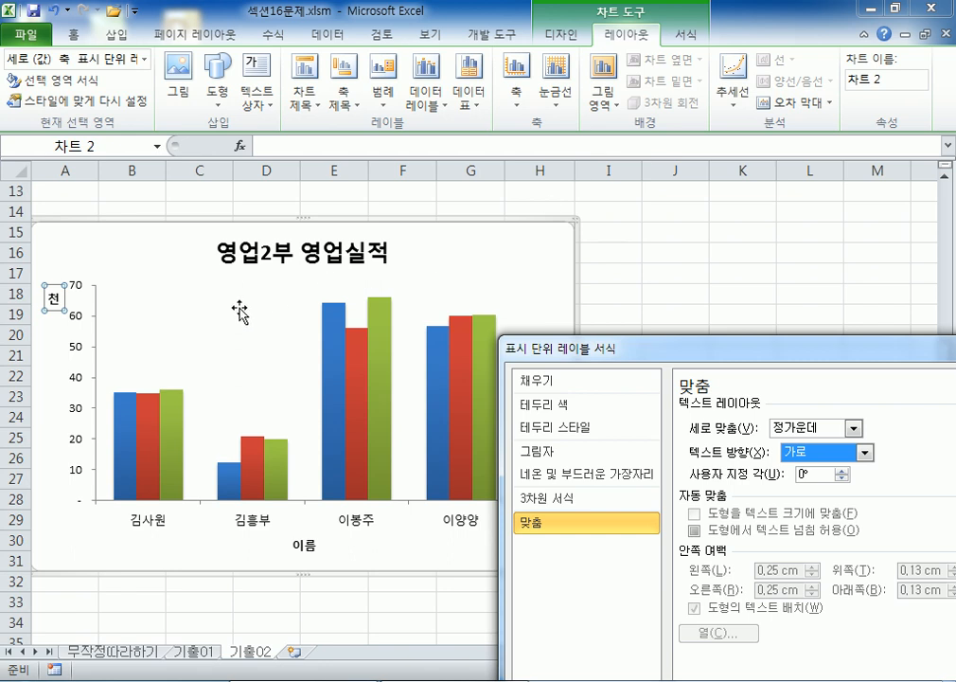
# - Fill the chart's plot area with the pale white speckled texture, third in the texture gallery's third row
pyautogui.click(211, 313)
pyautogui.moveTo(656, 352); pyautogui.dragTo(575, 87)
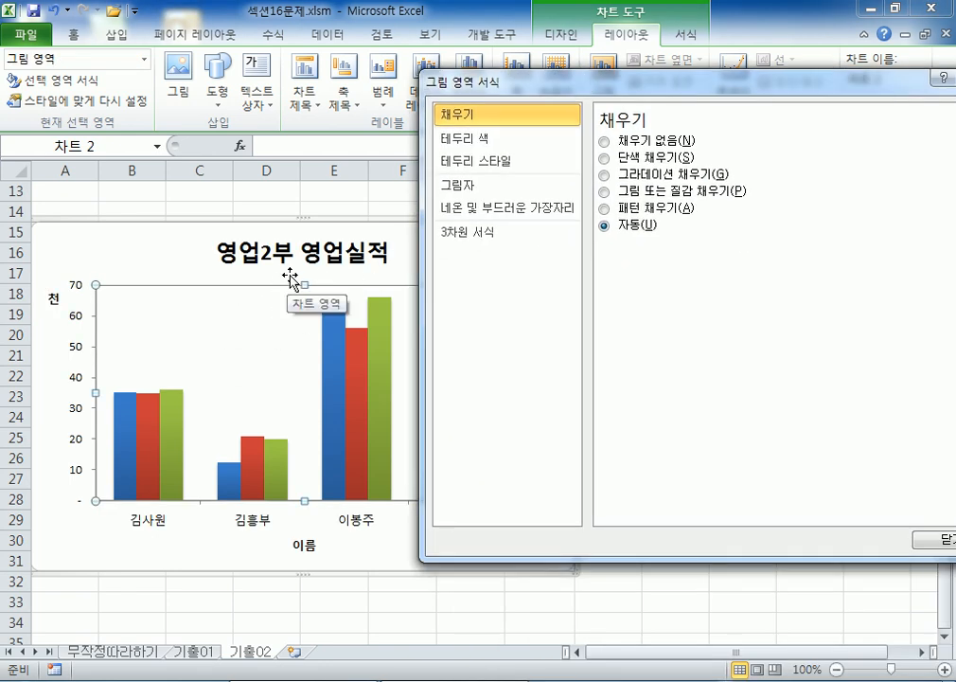
pyautogui.click(611, 193)
pyautogui.click(701, 248)
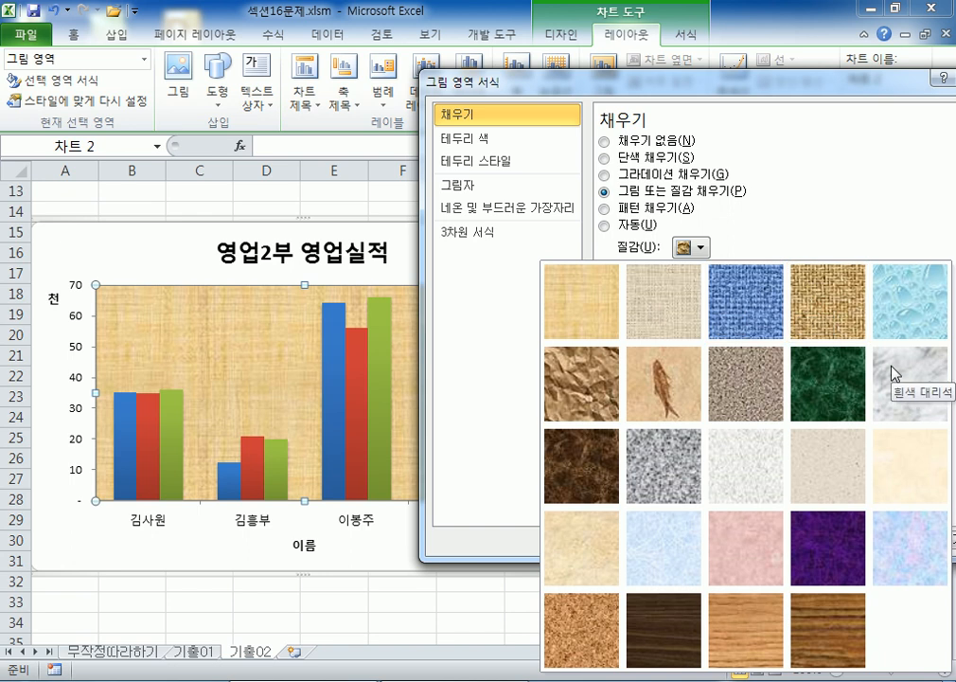
pyautogui.click(748, 467)
pyautogui.moveTo(502, 81); pyautogui.dragTo(447, 22)
# - Try the fish fossil texture on the plot area and go back to the pale white speckled texture
pyautogui.click(646, 189)
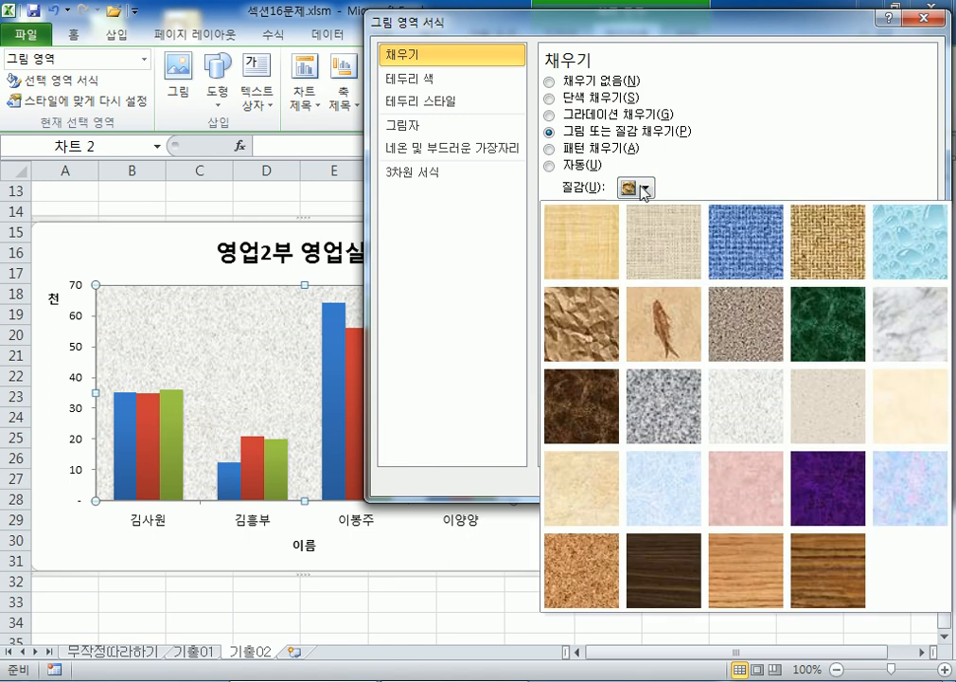
pyautogui.click(664, 324)
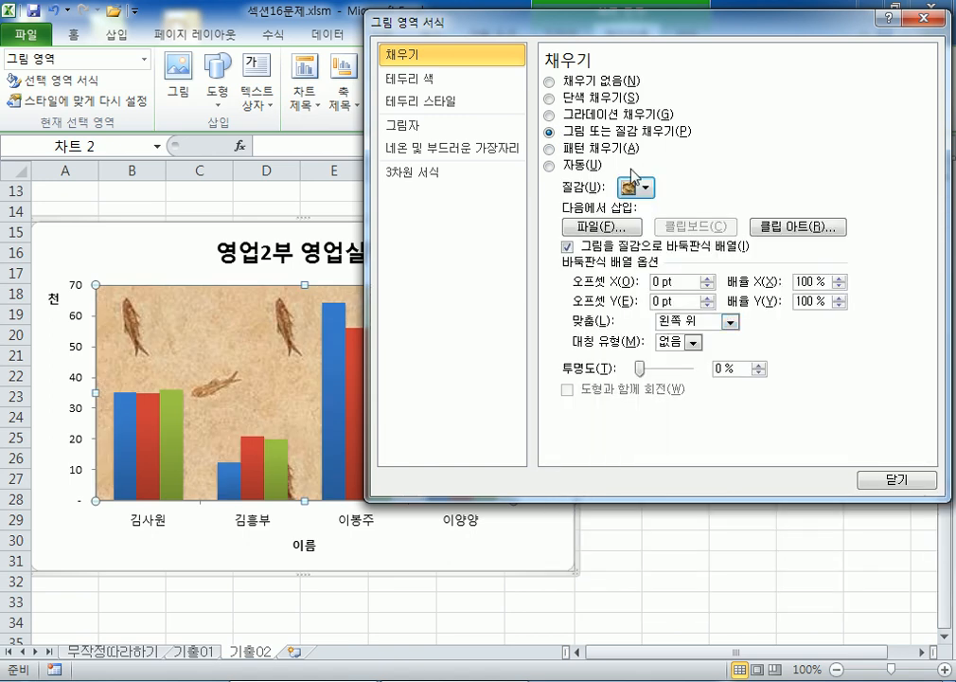
pyautogui.click(644, 187)
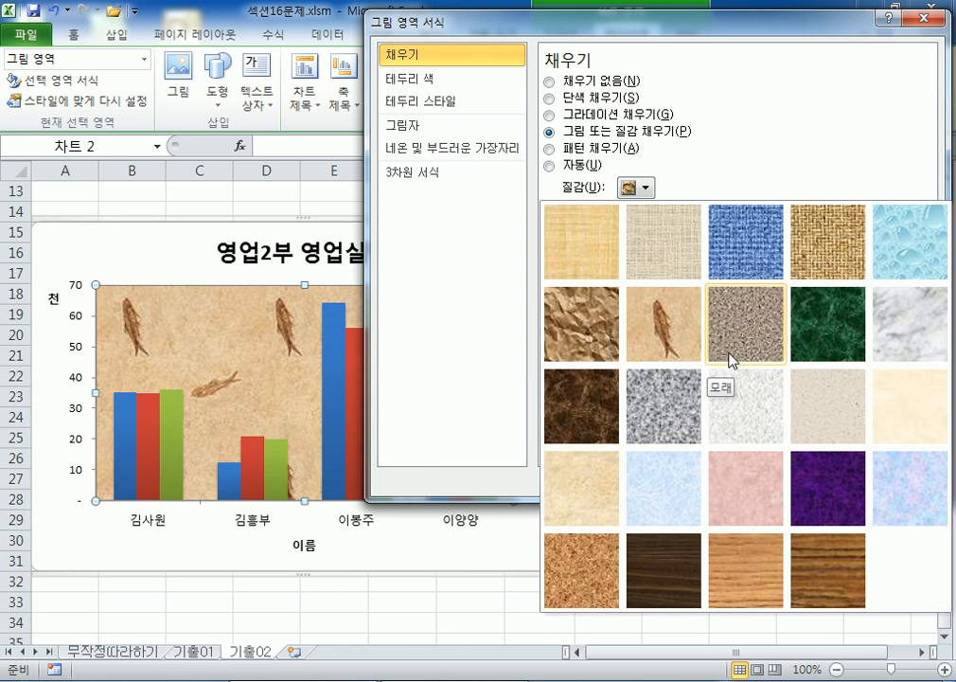
pyautogui.click(742, 390)
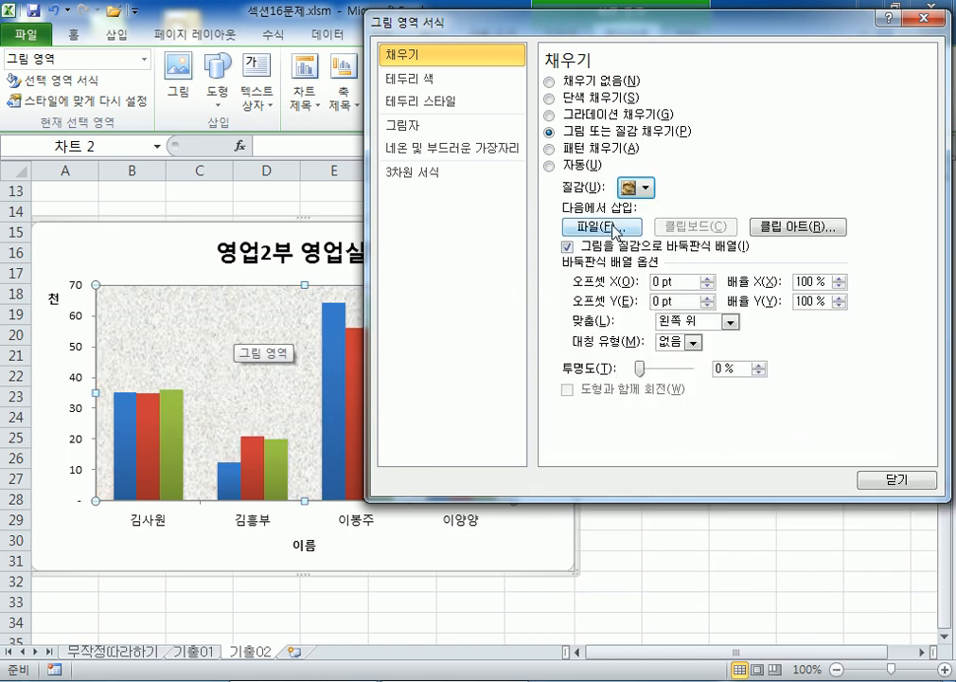
pyautogui.click(645, 188)
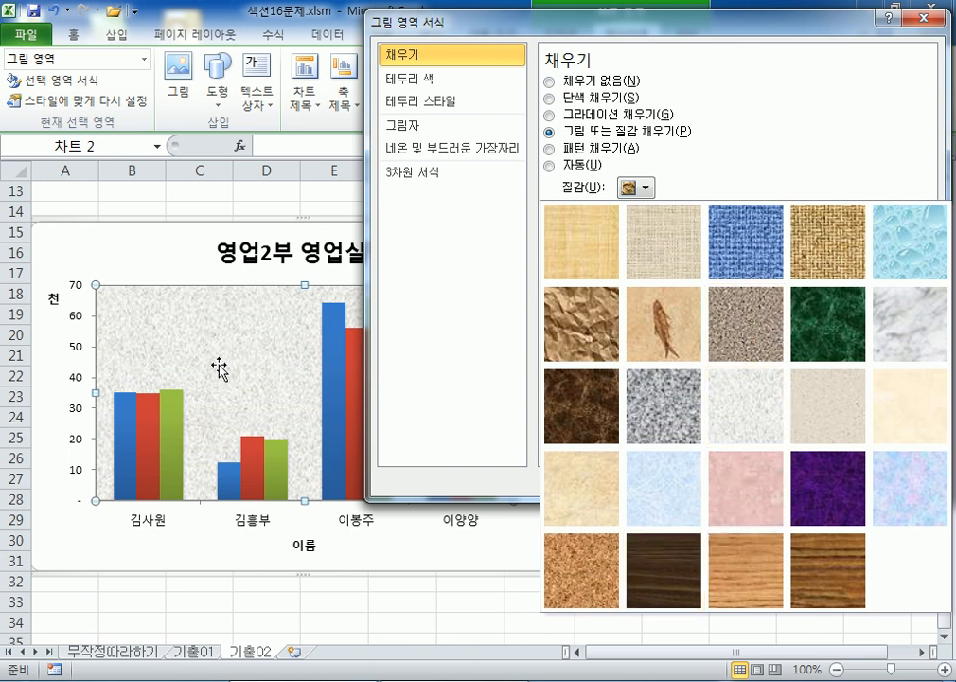
pyautogui.moveTo(511, 28); pyautogui.dragTo(520, 221)
pyautogui.click(933, 207)
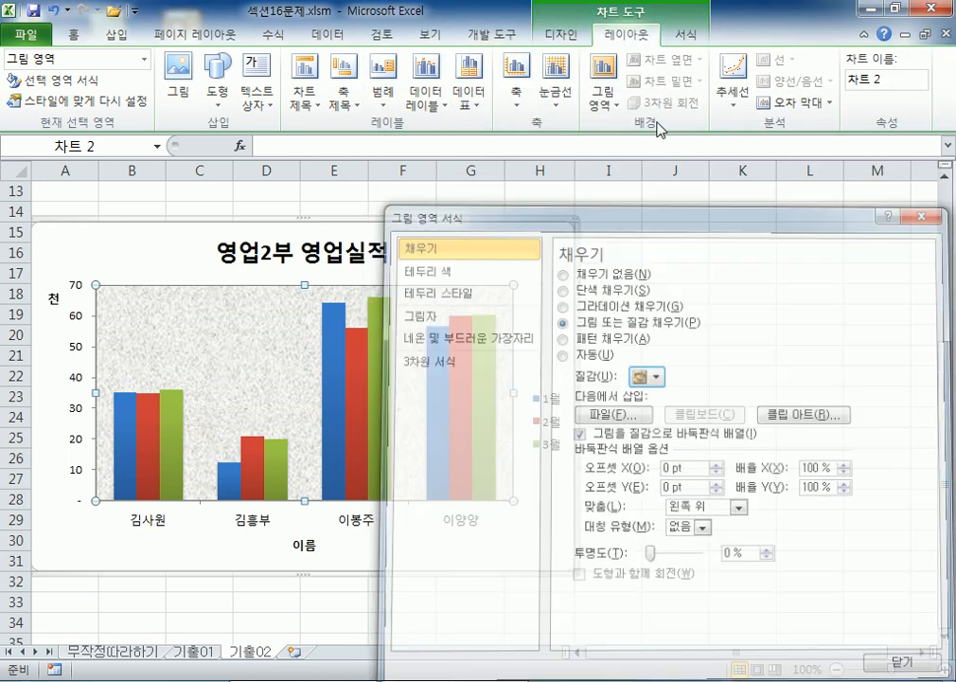
# - Place the legend at the bottom of the chart with the 아래쪽에 범례 표시 option
pyautogui.click(384, 93)
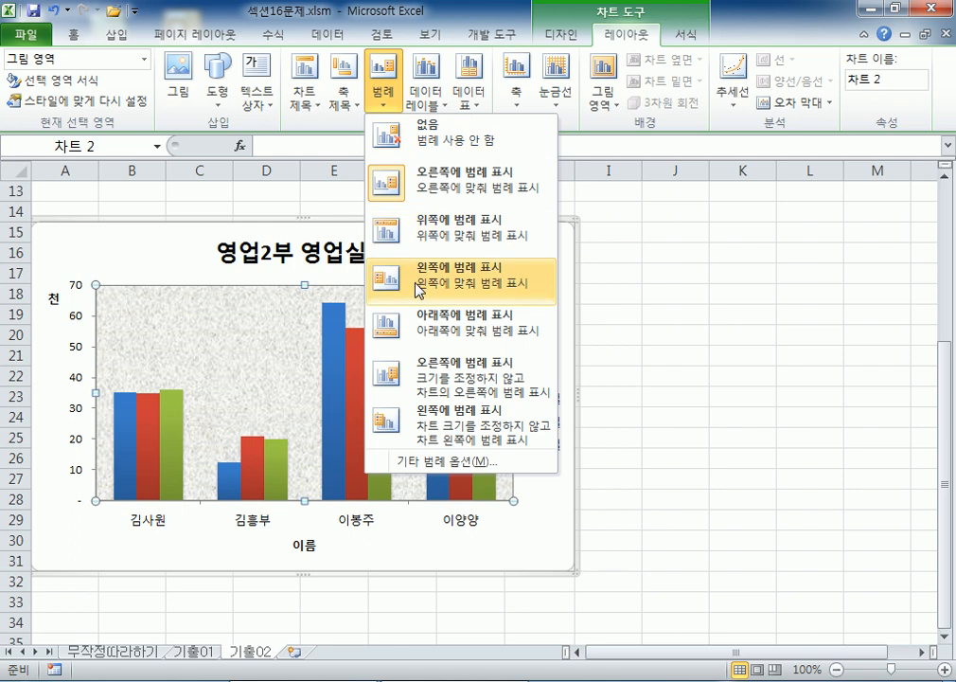
pyautogui.click(384, 323)
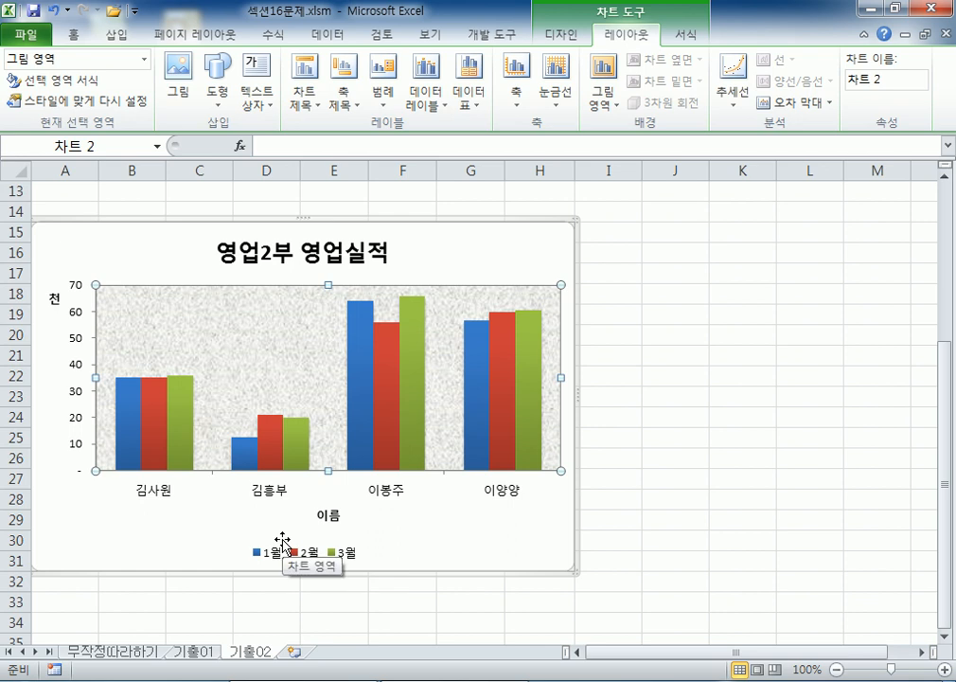
pyautogui.click(672, 38)
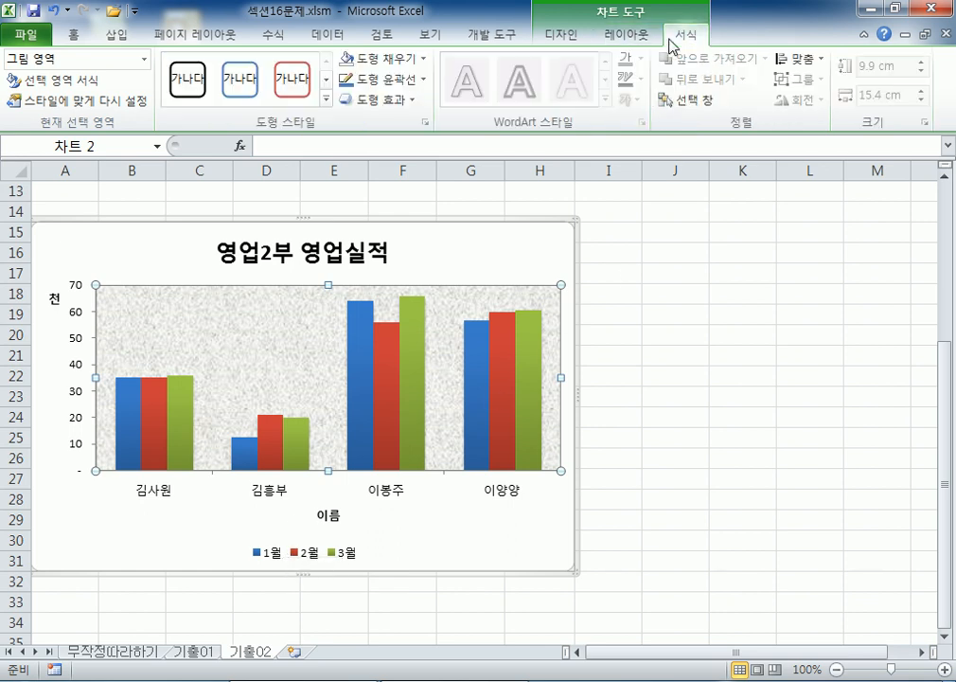
pyautogui.click(326, 100)
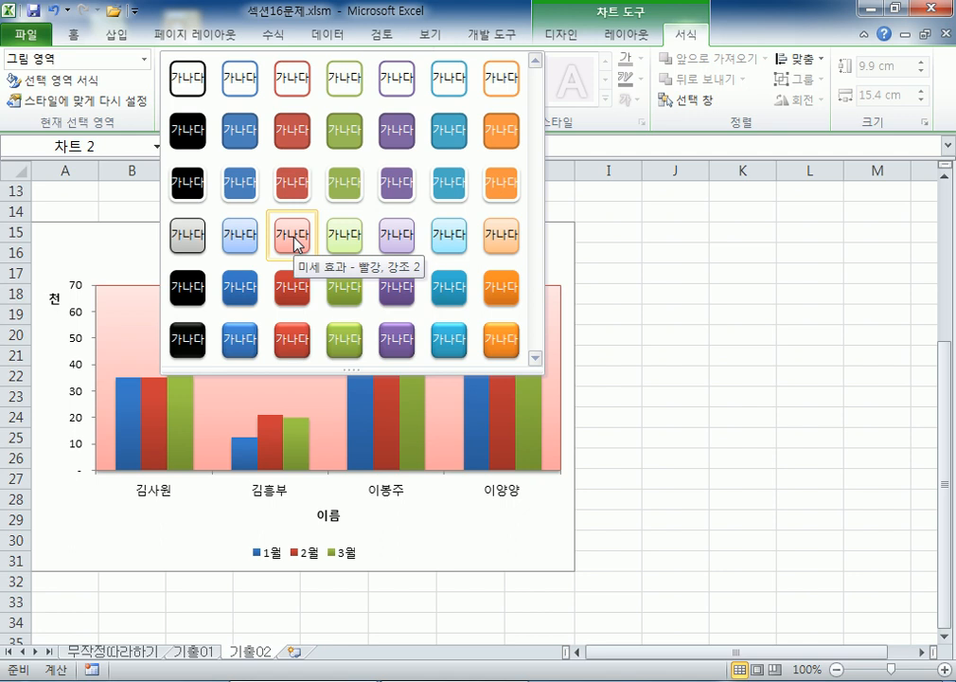
pyautogui.click(445, 246)
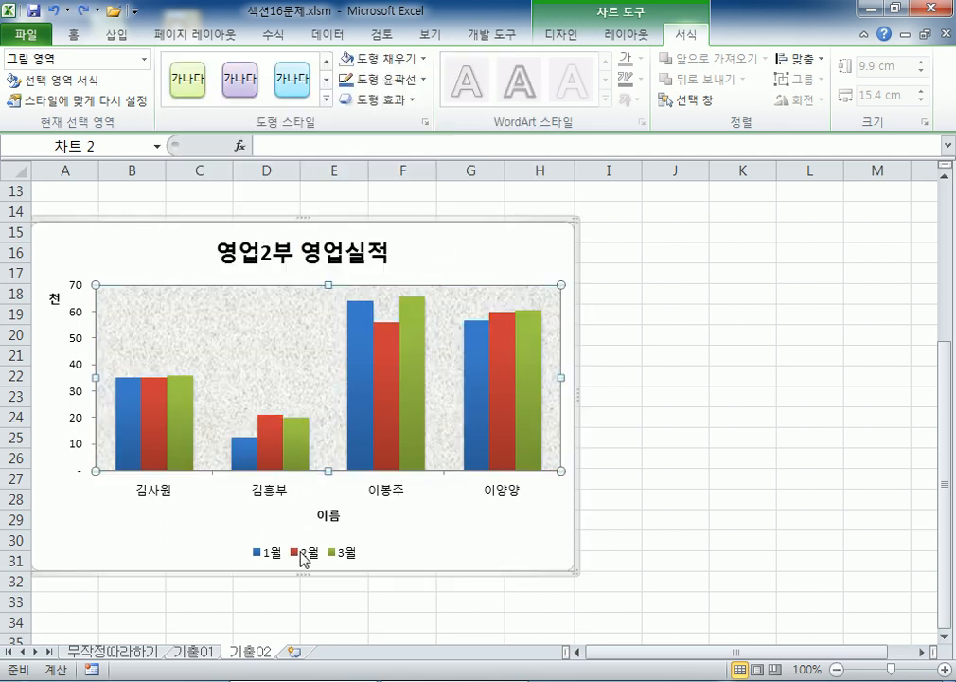
# - Apply the pale aqua 미세 효과 shape style, sixth in the gallery's fourth row, to the chart legend
pyautogui.click(299, 551)
pyautogui.click(325, 98)
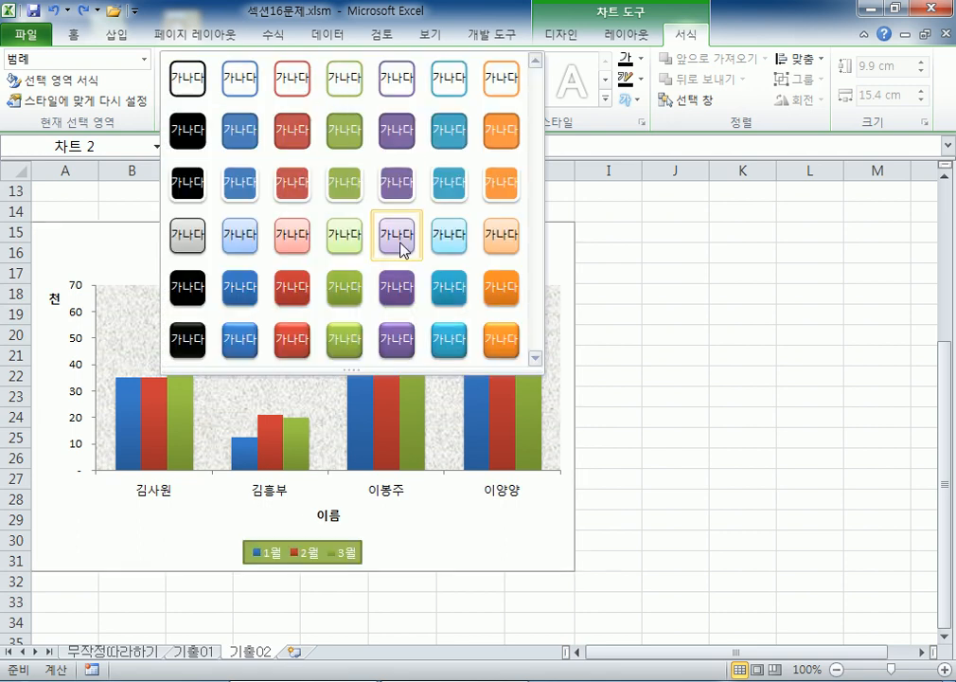
pyautogui.click(449, 236)
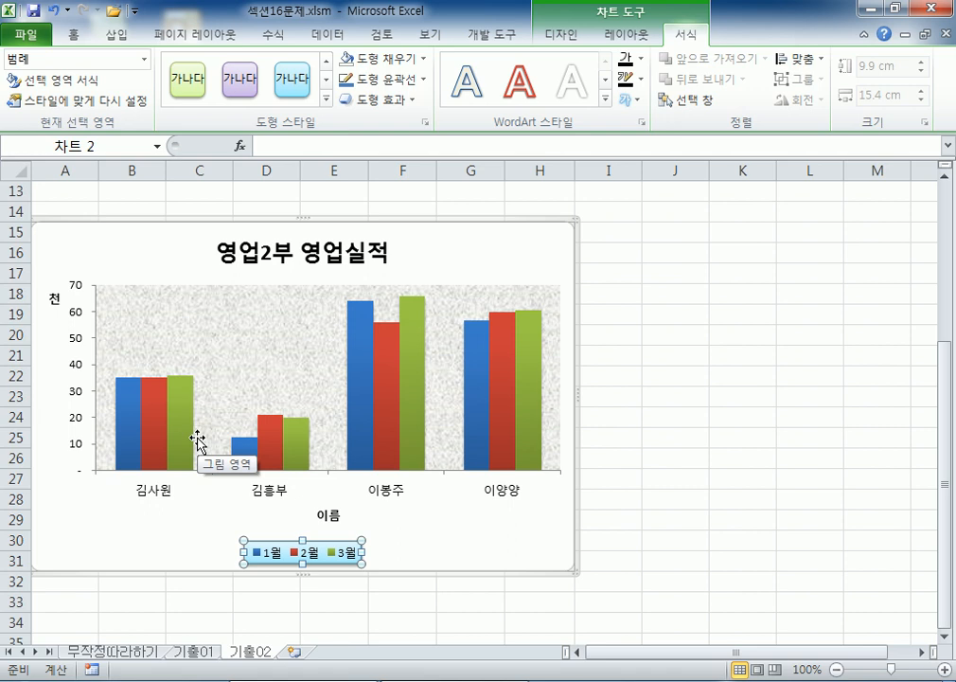
# - Set the chart area's border width to 2 pt and turn on 둥근 모서리 for rounded corners
pyautogui.click(540, 243)
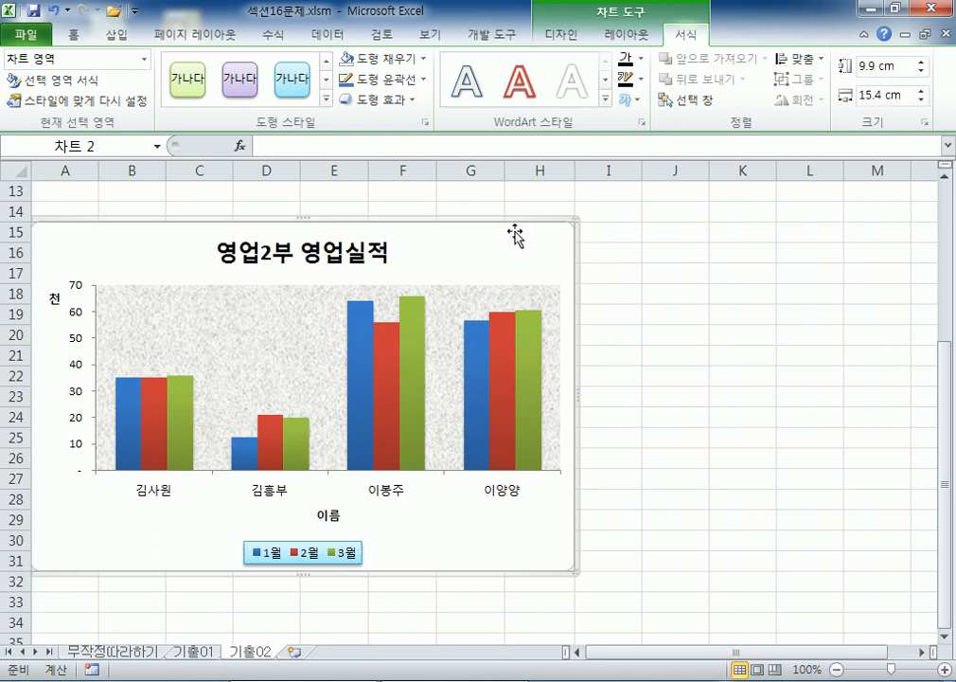
pyautogui.doubleClick(528, 246)
pyautogui.moveTo(512, 220); pyautogui.dragTo(584, 83)
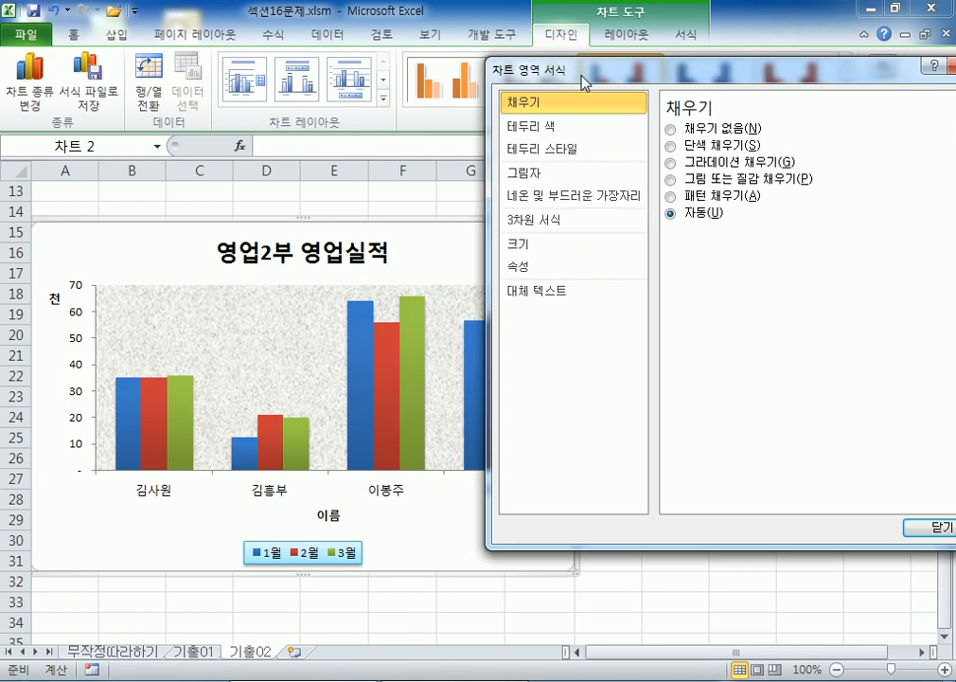
pyautogui.click(551, 152)
pyautogui.click(819, 124)
pyautogui.click(819, 124)
pyautogui.click(819, 124)
pyautogui.click(819, 124)
pyautogui.click(818, 124)
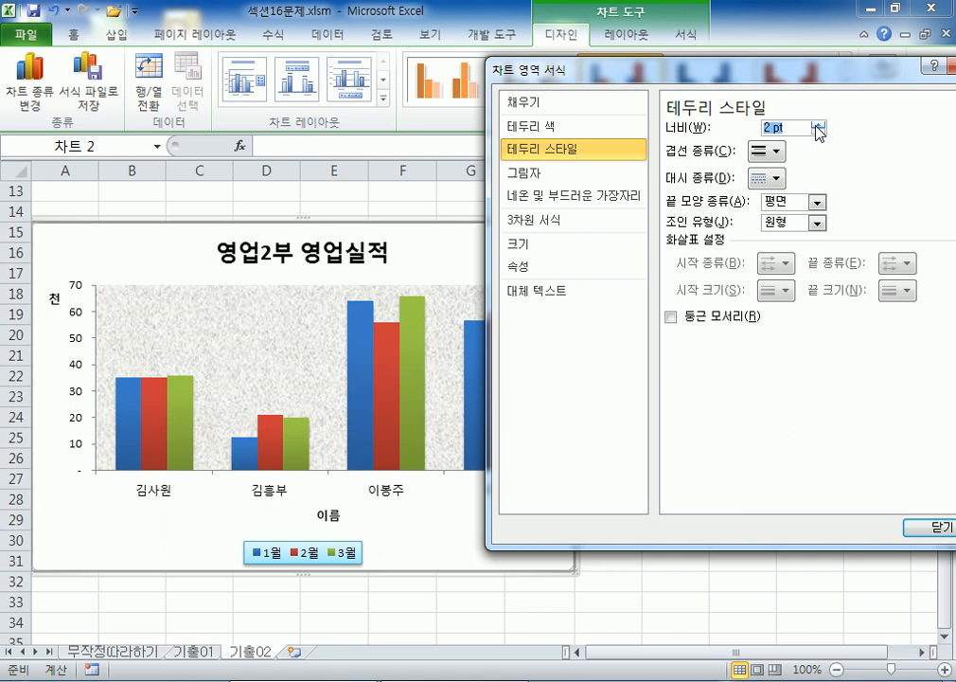
pyautogui.click(673, 318)
pyautogui.moveTo(568, 69); pyautogui.dragTo(812, 146)
pyautogui.click(720, 210)
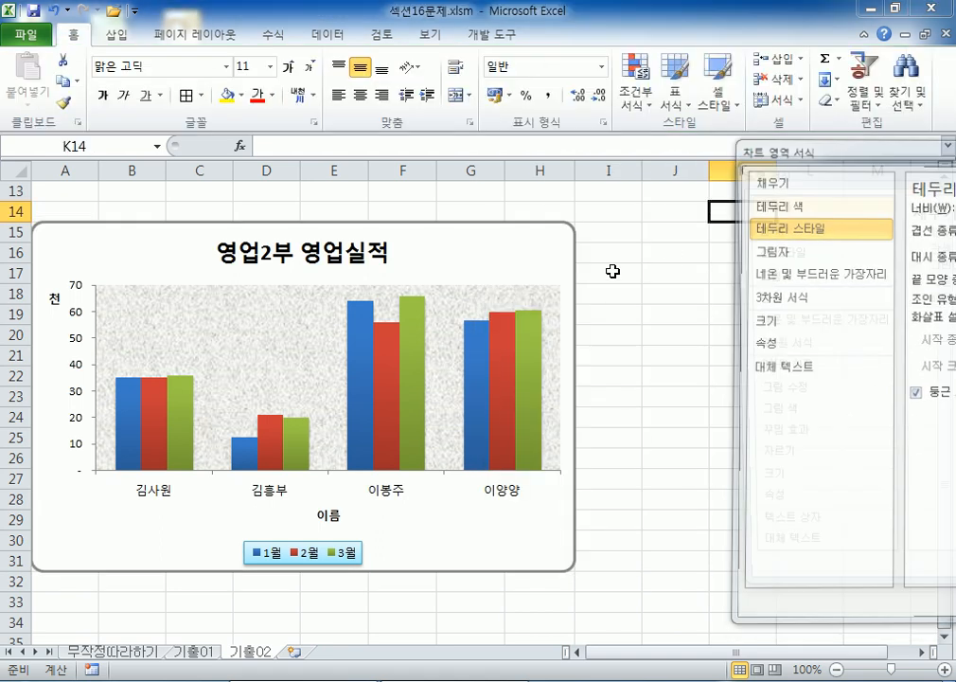
# - Check the width and rounded-corner settings in the chart area's border style
pyautogui.moveTo(754, 166); pyautogui.dragTo(595, 138)
pyautogui.click(493, 254)
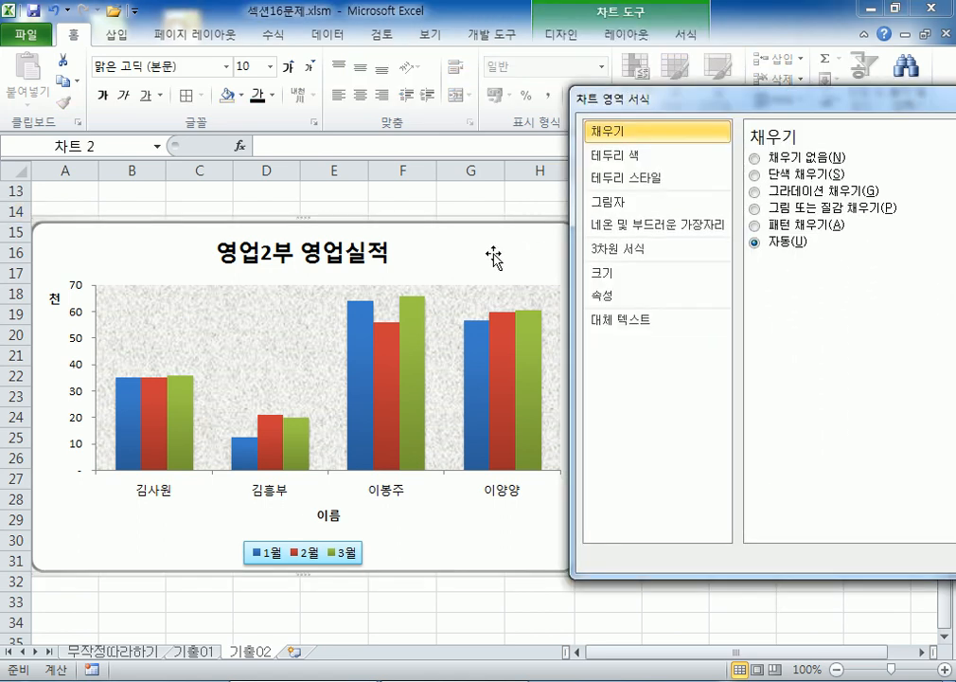
pyautogui.click(632, 180)
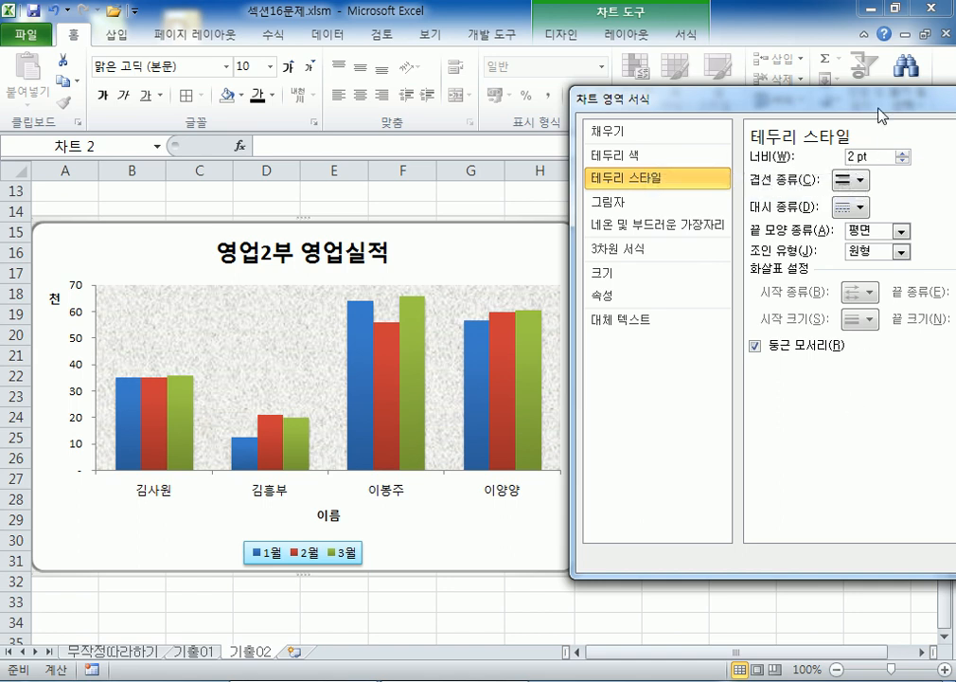
pyautogui.moveTo(881, 104); pyautogui.dragTo(686, 179)
pyautogui.click(859, 176)
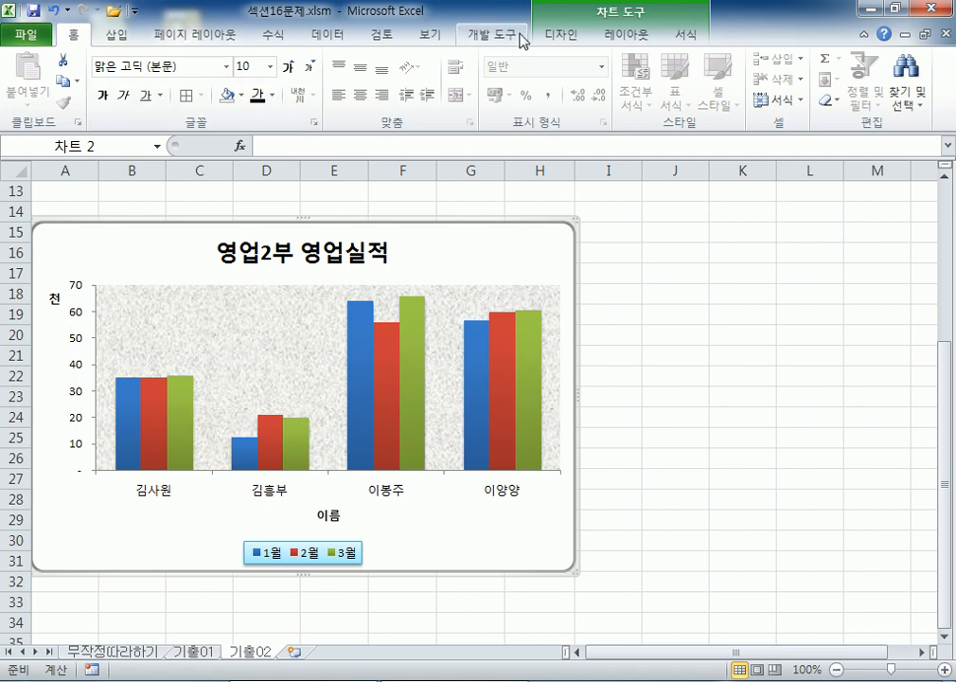
# - Draw a 설명선 2 line callout about 2.2 cm wide and 0.93 cm high inside the chart, beside the title and above the 이양양 columns
pyautogui.click(572, 36)
pyautogui.click(615, 35)
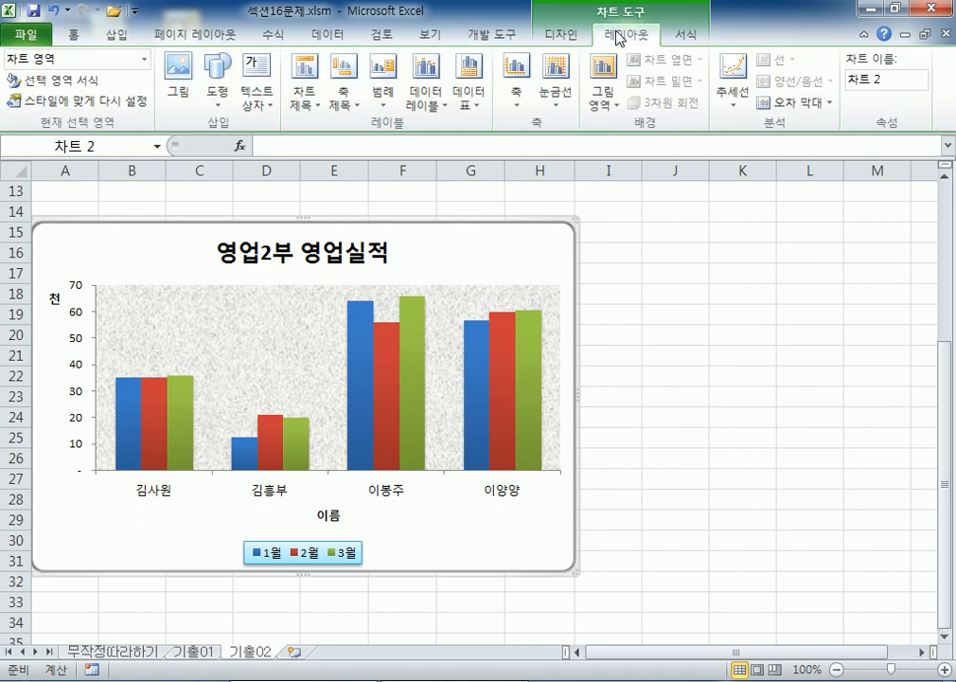
pyautogui.click(218, 85)
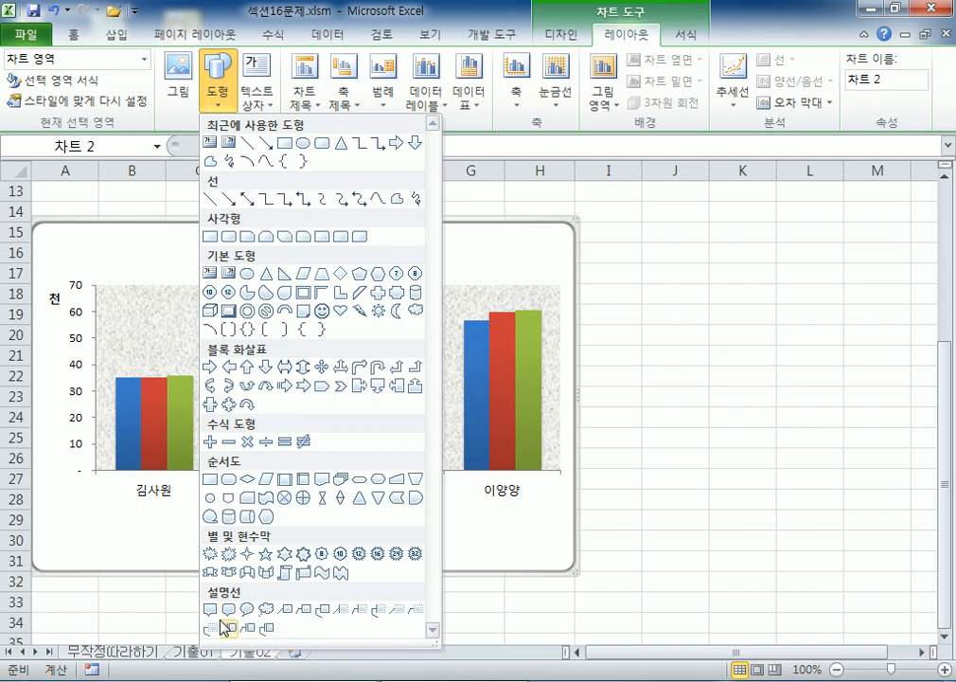
pyautogui.click(310, 611)
pyautogui.moveTo(462, 239); pyautogui.dragTo(539, 273)
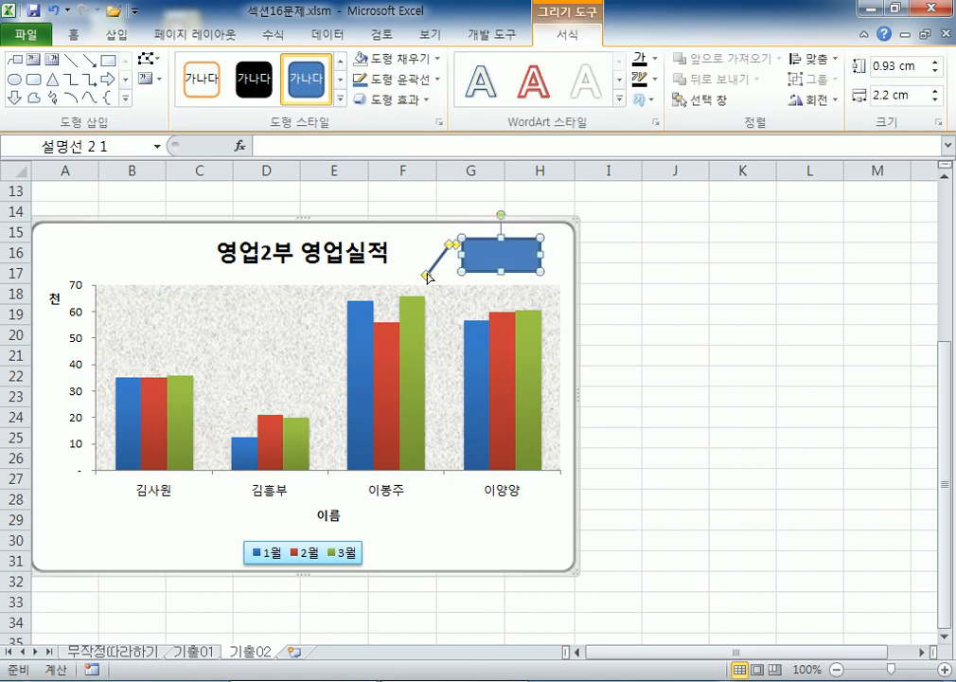
pyautogui.moveTo(426, 275); pyautogui.dragTo(416, 350)
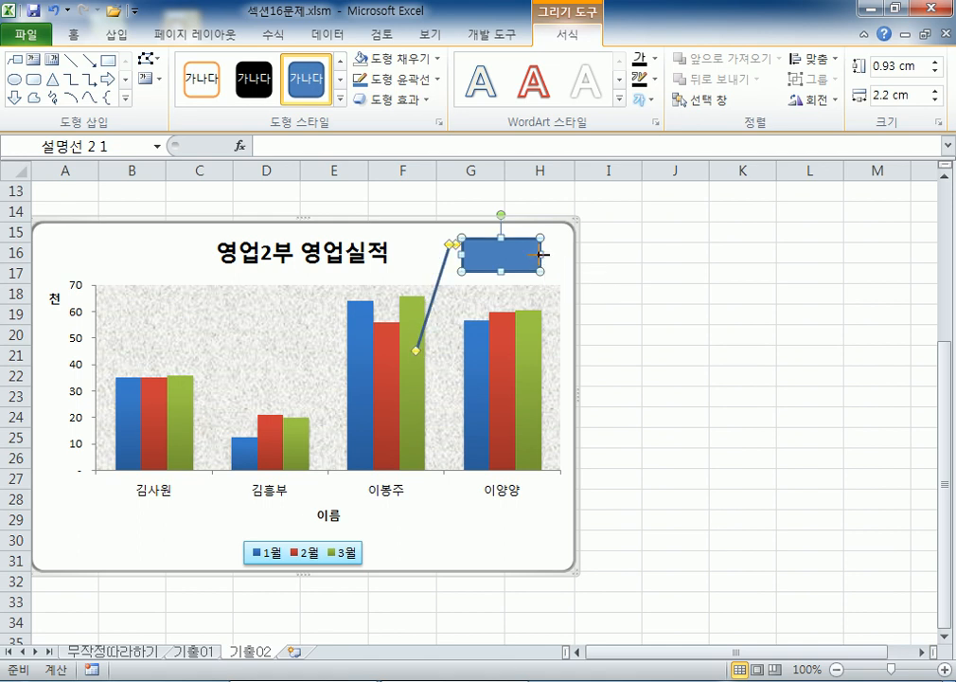
pyautogui.moveTo(540, 256); pyautogui.dragTo(559, 256)
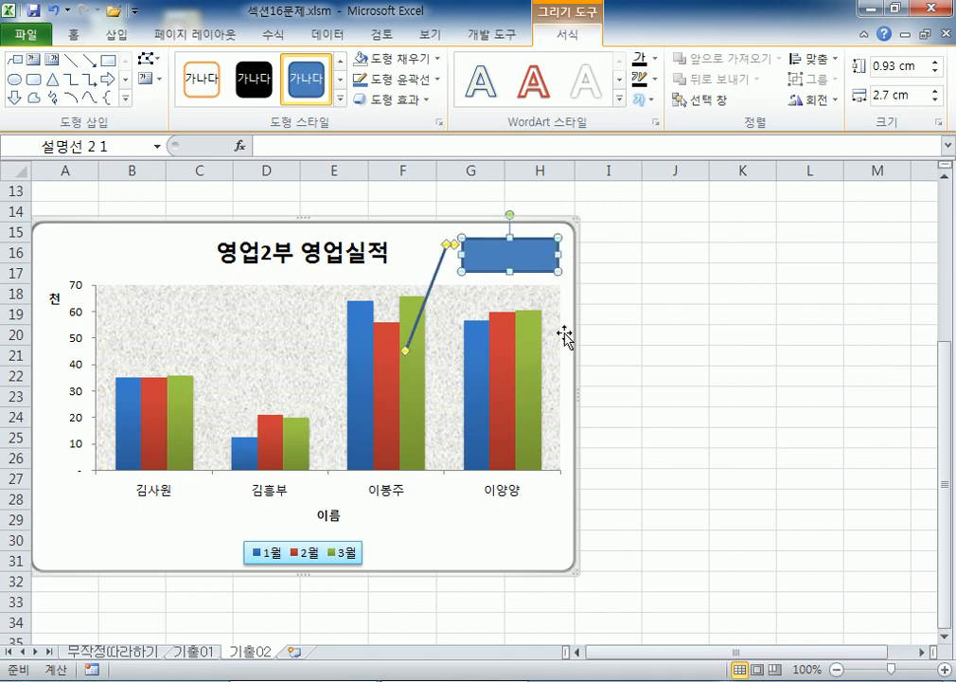
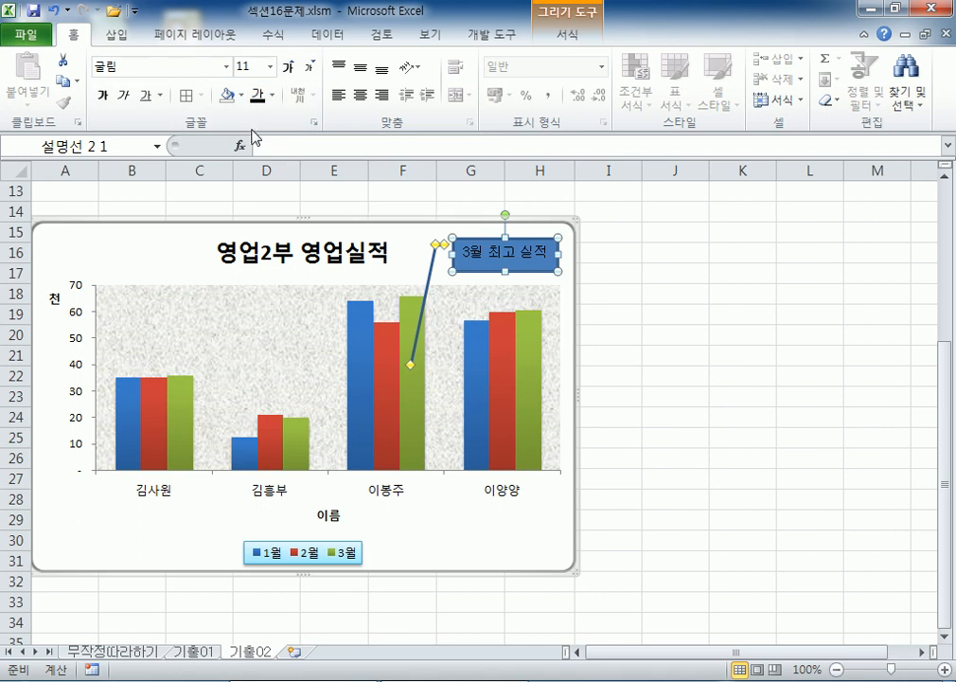
# - Fill the 3월 최고 실적 callout with white and set its outline colour to 검정, 텍스트 1
pyautogui.click(242, 97)
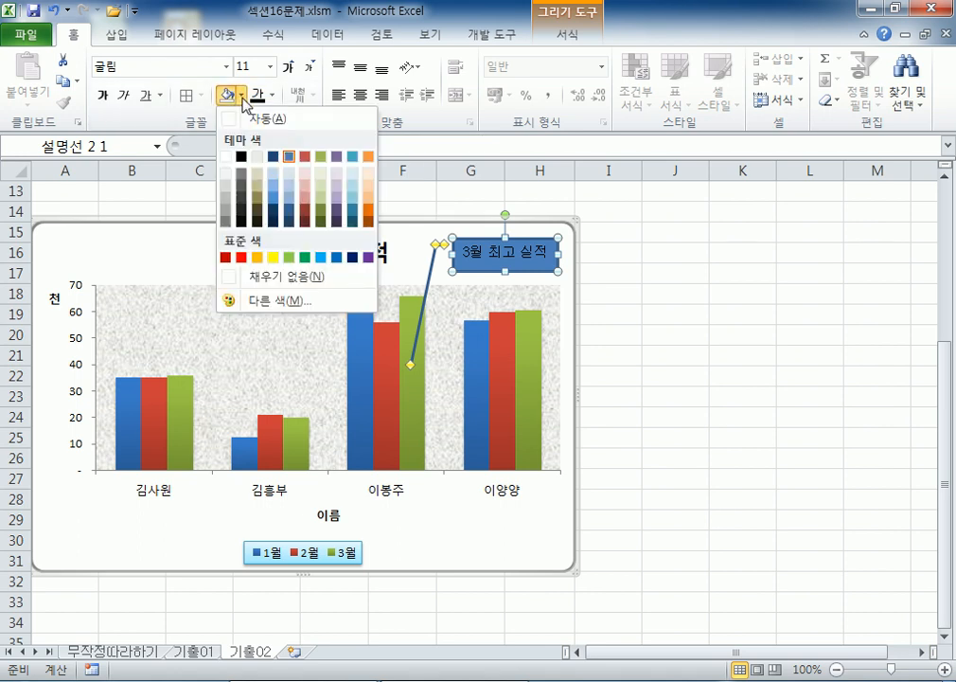
pyautogui.click(227, 158)
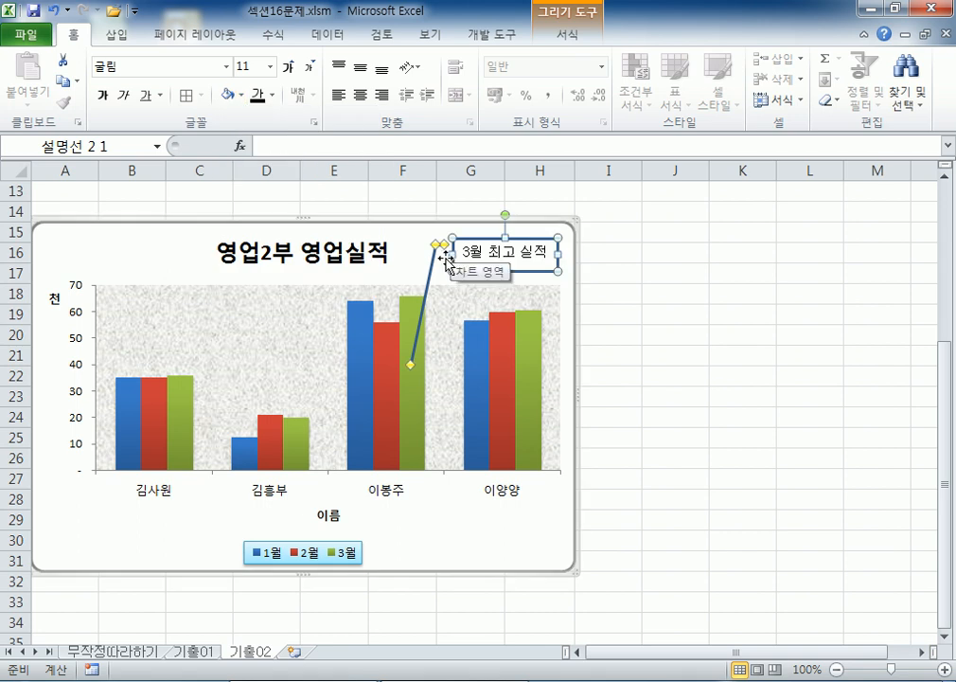
pyautogui.click(569, 36)
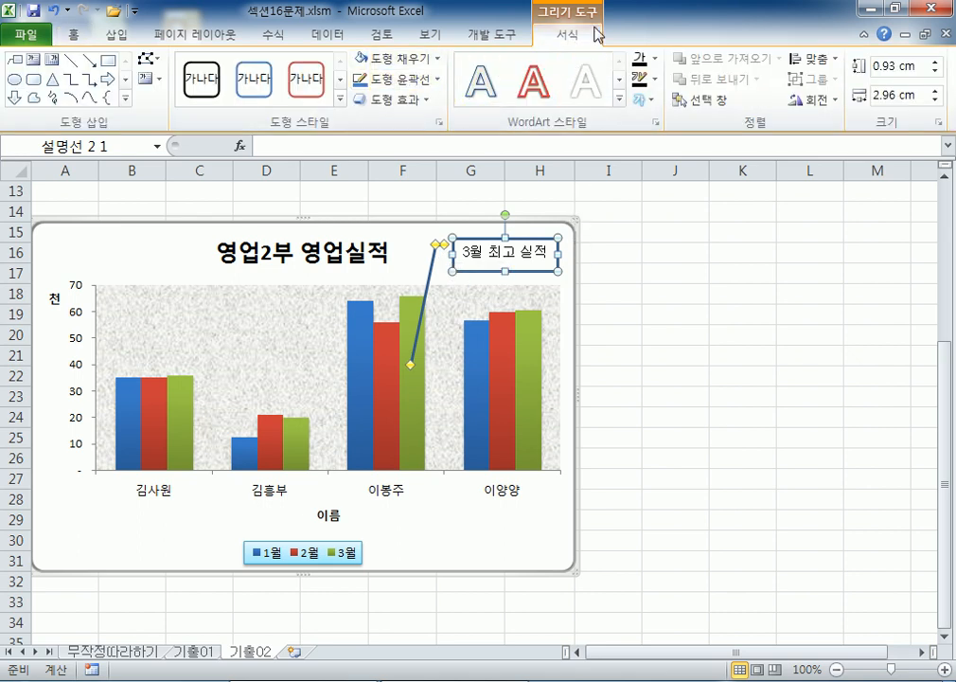
pyautogui.click(428, 83)
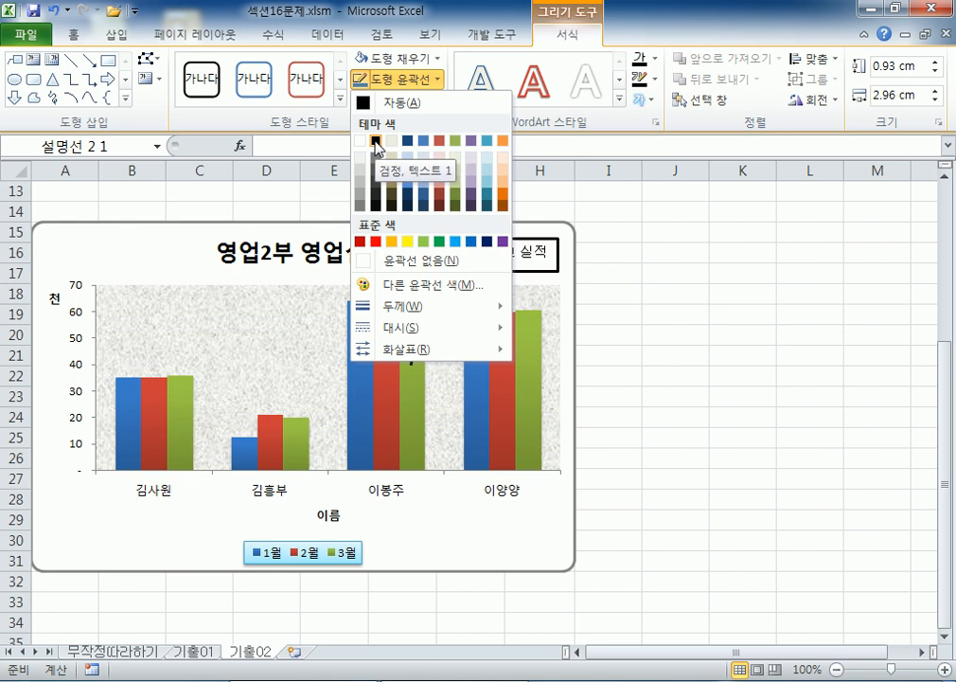
pyautogui.click(376, 142)
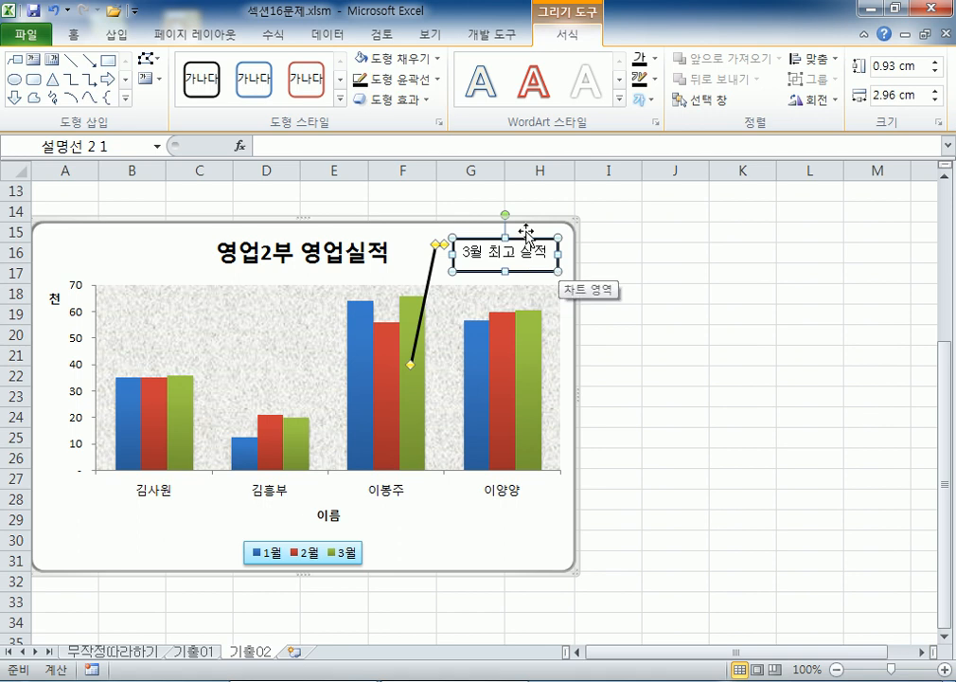
# - Check the callout's line style and set its outline weight to 1 pt
pyautogui.click(424, 81)
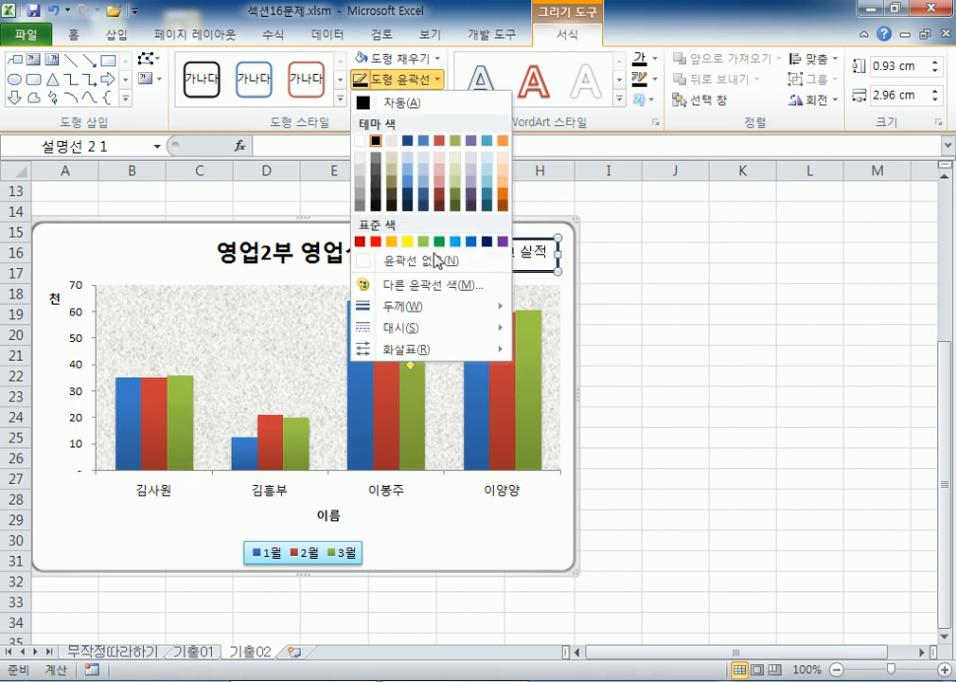
pyautogui.moveTo(434, 309)
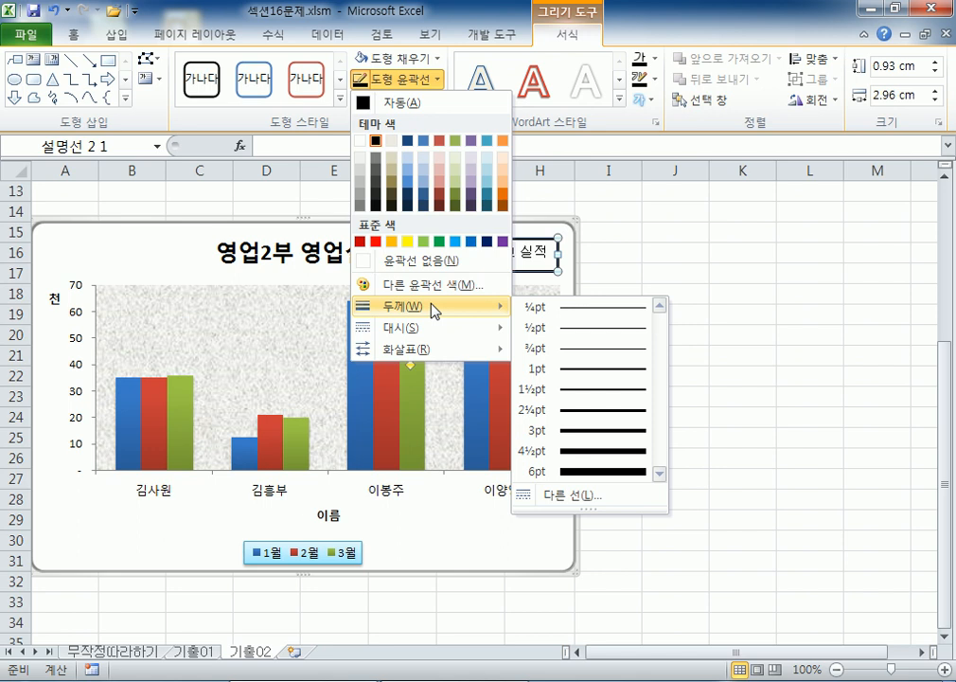
pyautogui.click(557, 272)
pyautogui.doubleClick(556, 272)
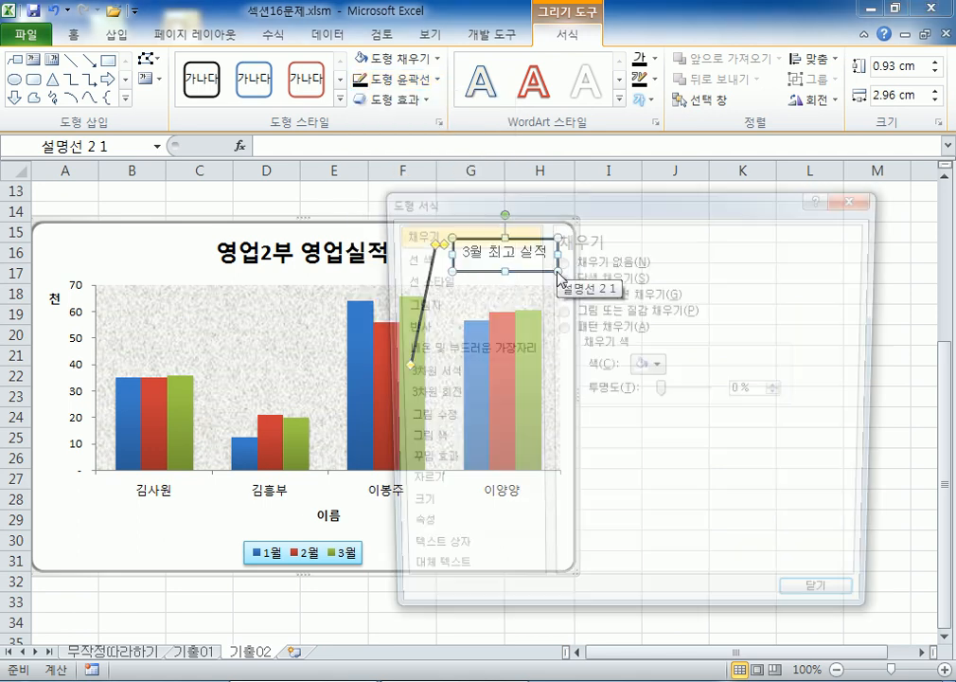
pyautogui.click(417, 279)
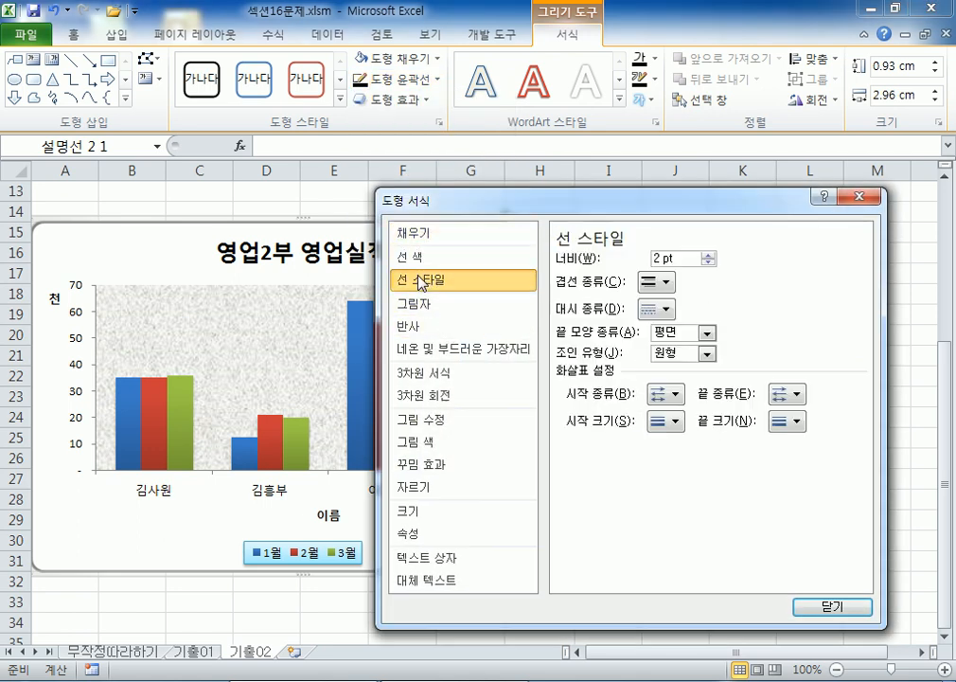
pyautogui.click(858, 196)
pyautogui.click(398, 79)
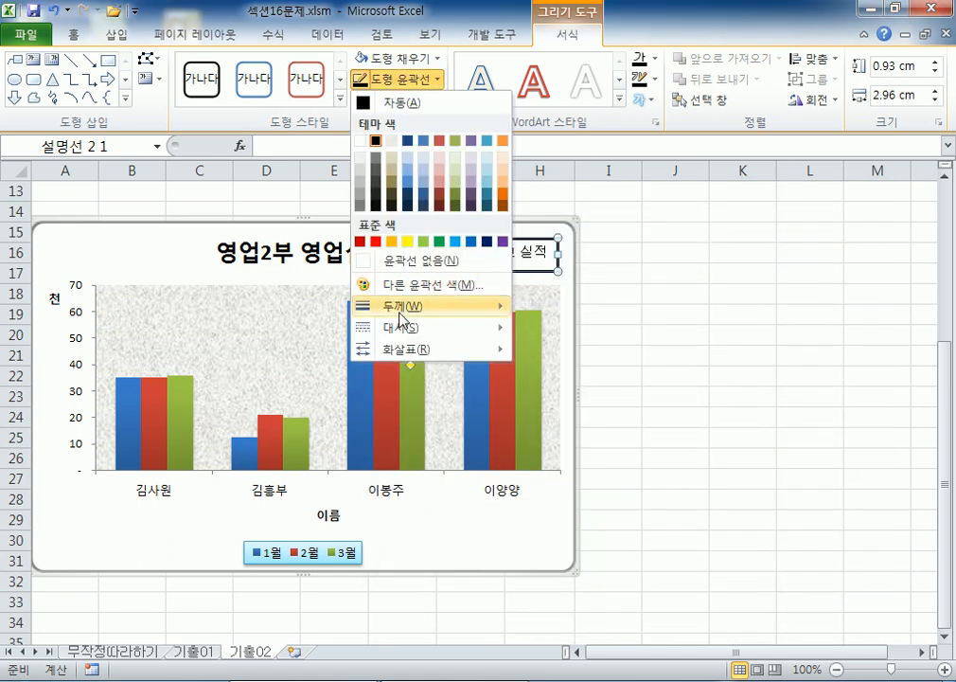
pyautogui.moveTo(412, 306)
pyautogui.click(571, 371)
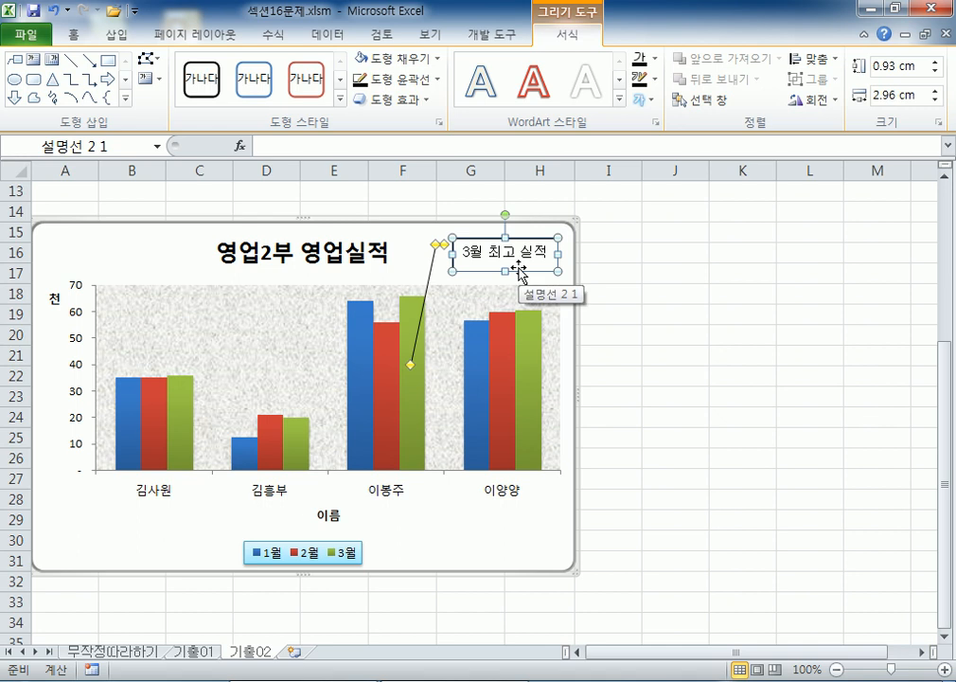
# - Try the 도형을 텍스트 크기에 맞춤 option to fit the top-aligned callout to its text
pyautogui.doubleClick(519, 273)
pyautogui.moveTo(562, 189); pyautogui.dragTo(669, 33)
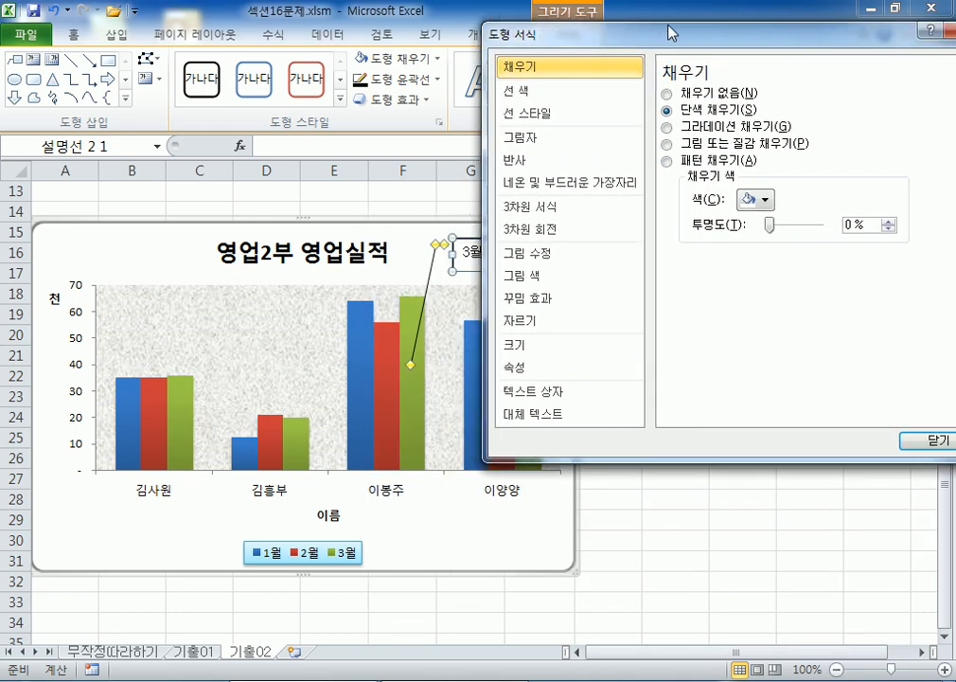
pyautogui.click(525, 397)
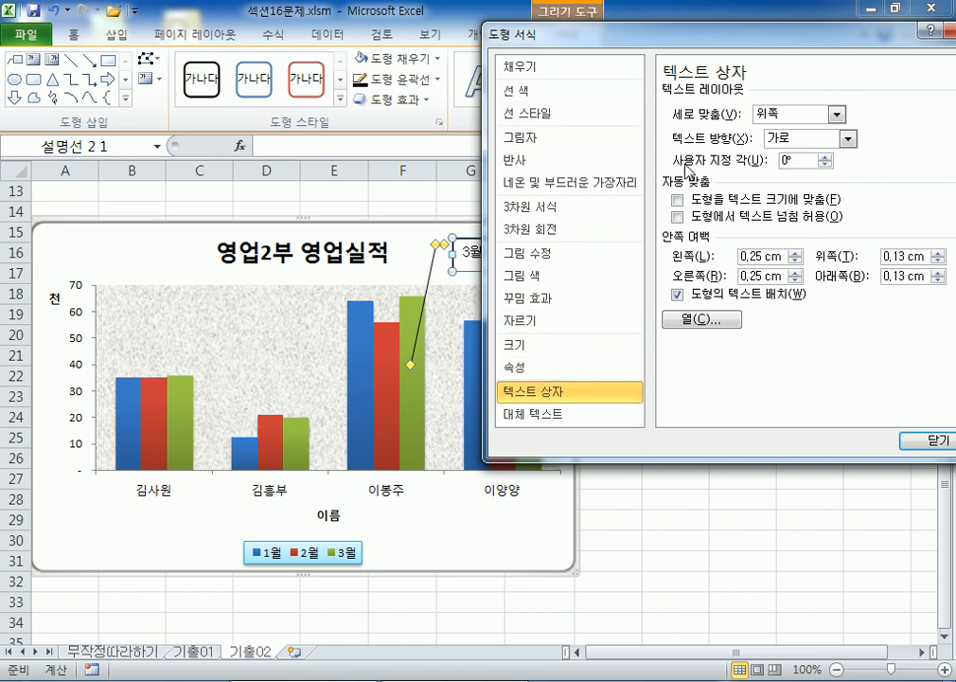
pyautogui.click(678, 200)
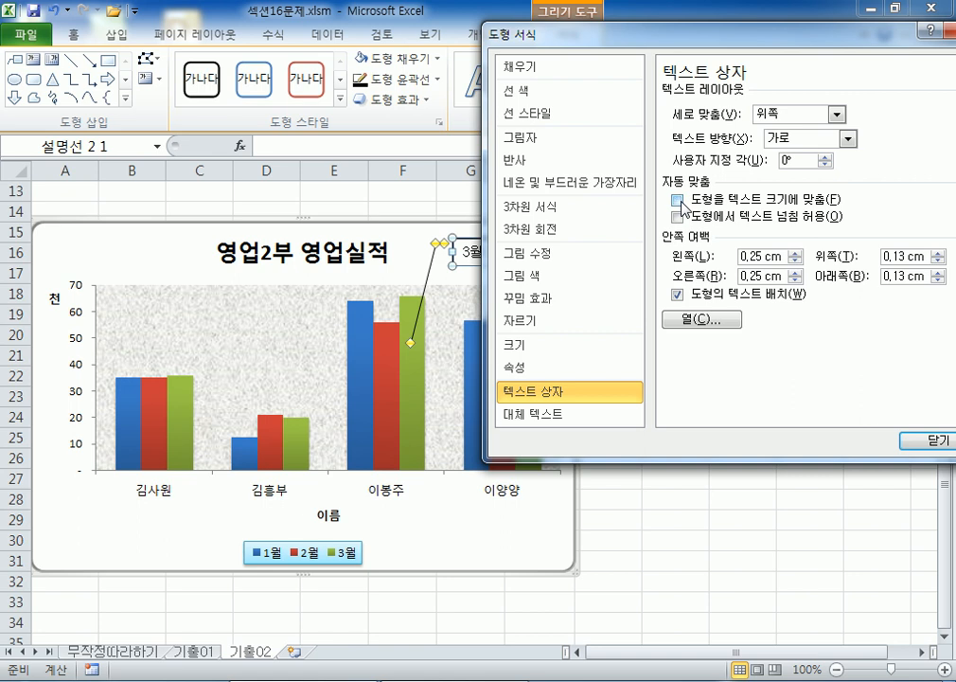
pyautogui.moveTo(805, 52); pyautogui.dragTo(634, 87)
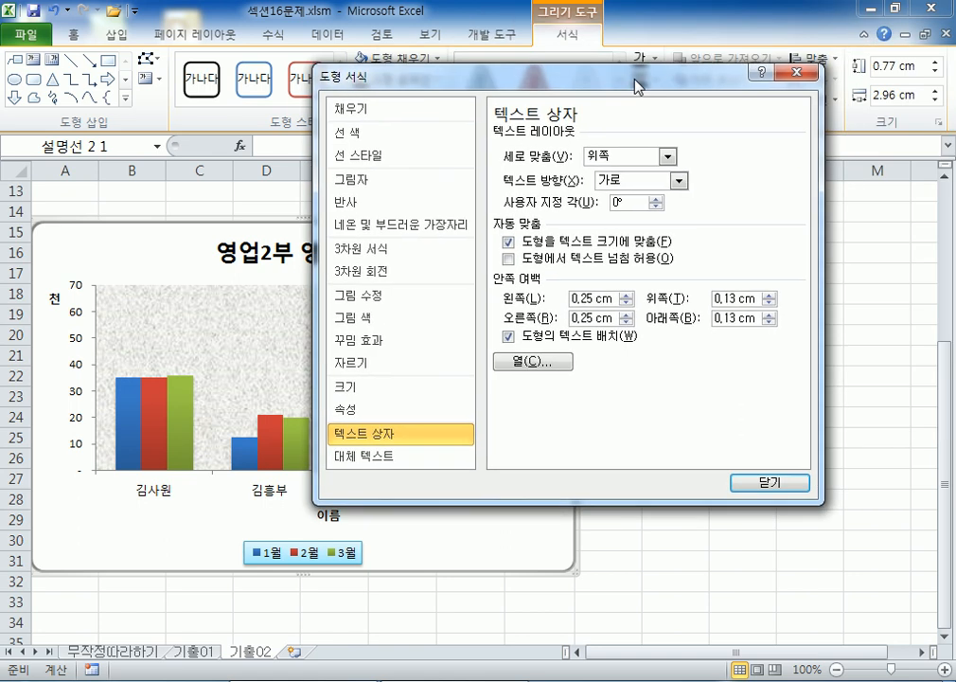
pyautogui.click(776, 74)
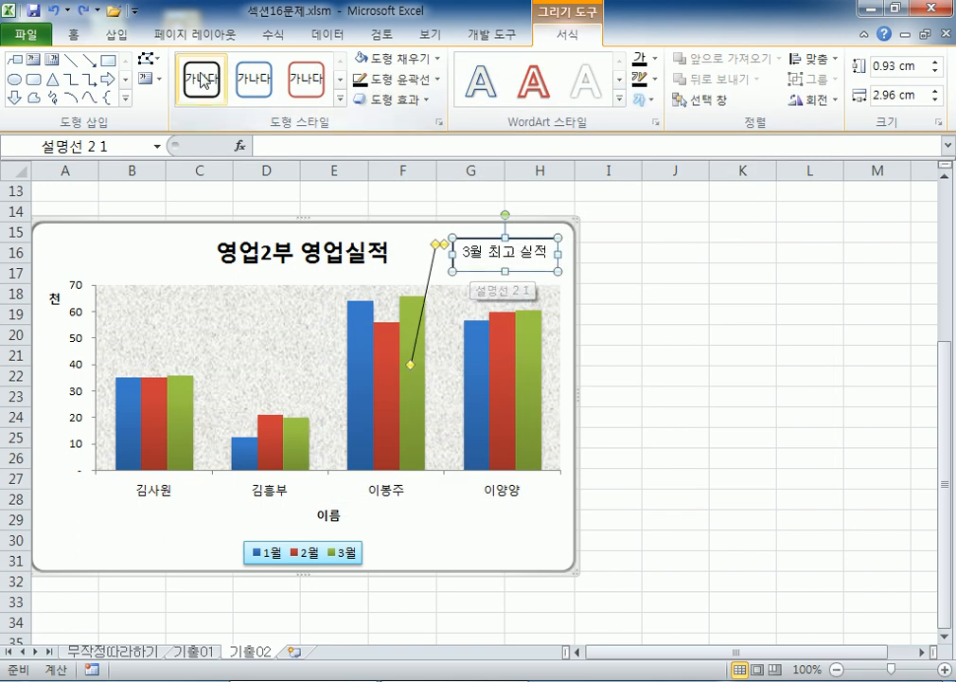
# - Center the callout text both horizontally and vertically within its box
pyautogui.click(73, 35)
pyautogui.click(360, 95)
pyautogui.click(360, 67)
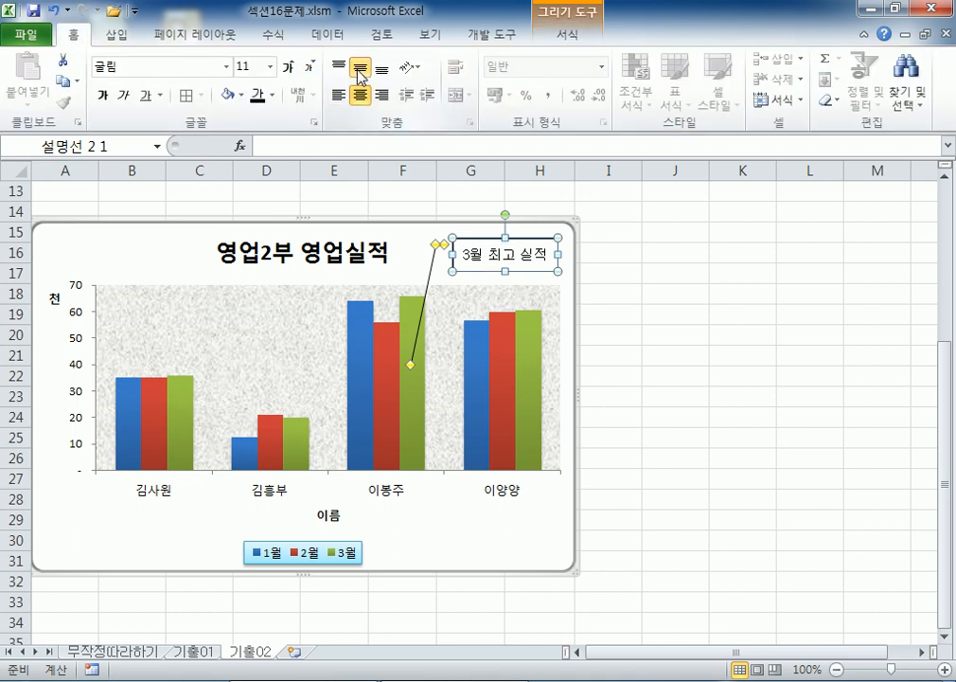
# - Turn on 도형을 텍스트 크기에 맞춤 in the callout's text box settings and deselect the chart
pyautogui.hotkey('ctrl', '1')
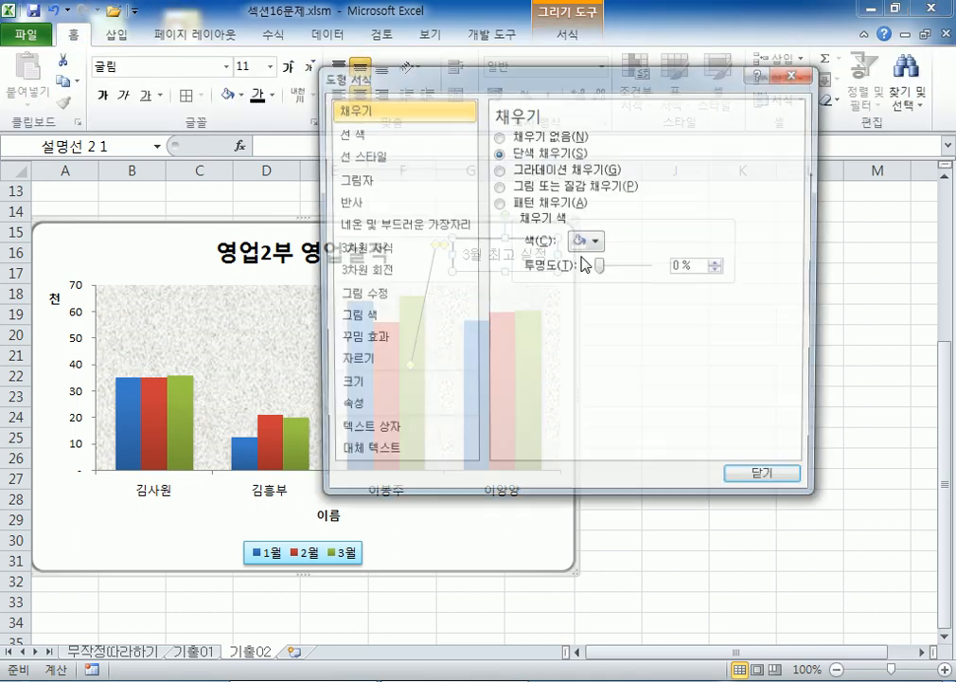
pyautogui.moveTo(398, 76); pyautogui.dragTo(513, 13)
pyautogui.click(480, 366)
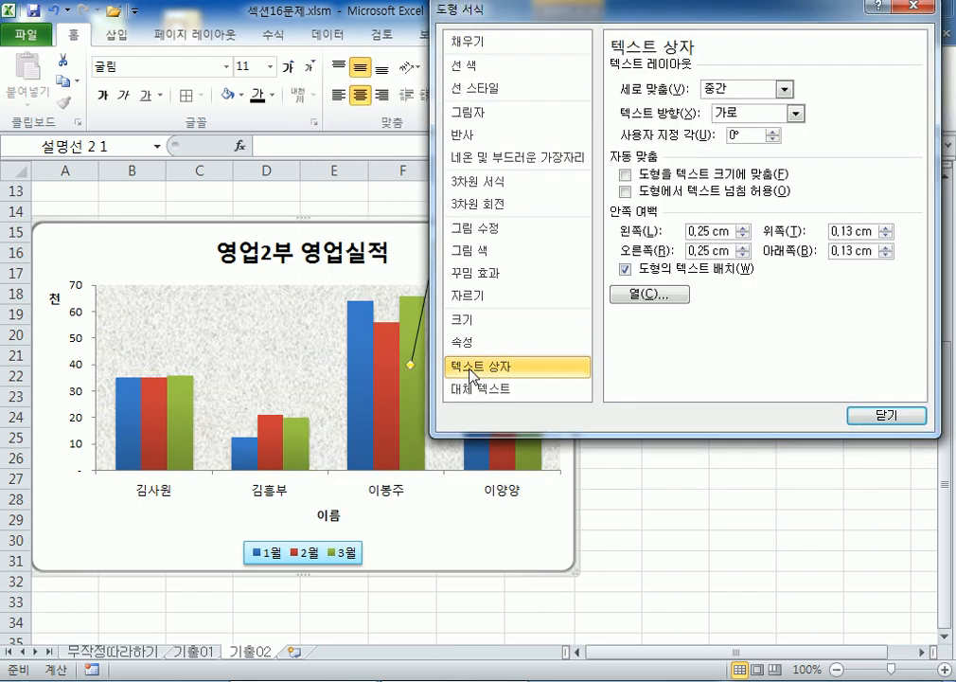
pyautogui.moveTo(519, 19); pyautogui.dragTo(569, 20)
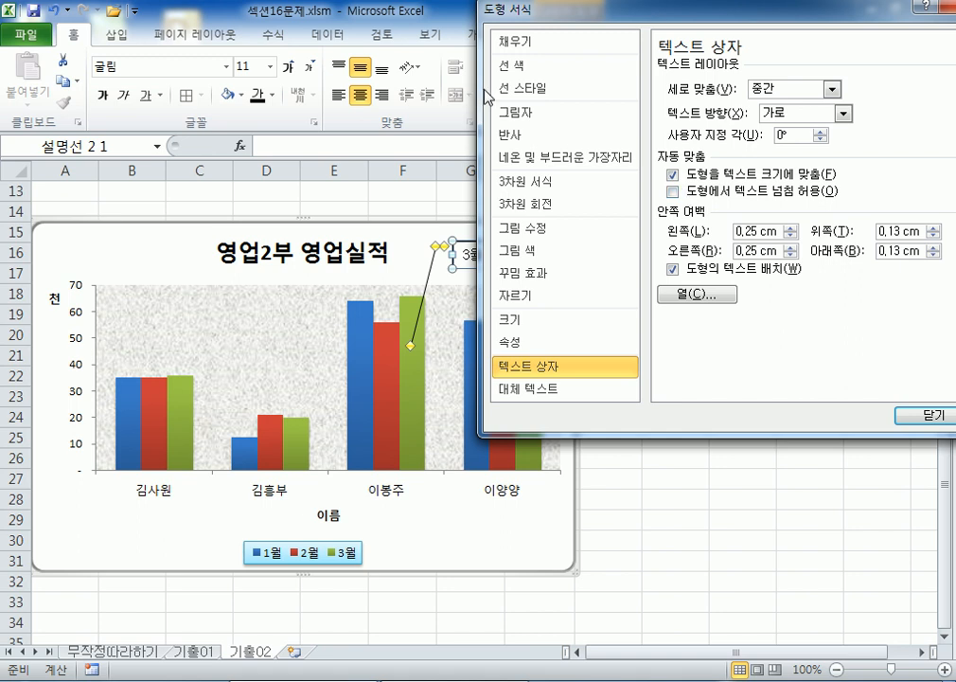
pyautogui.moveTo(637, 9); pyautogui.dragTo(536, 12)
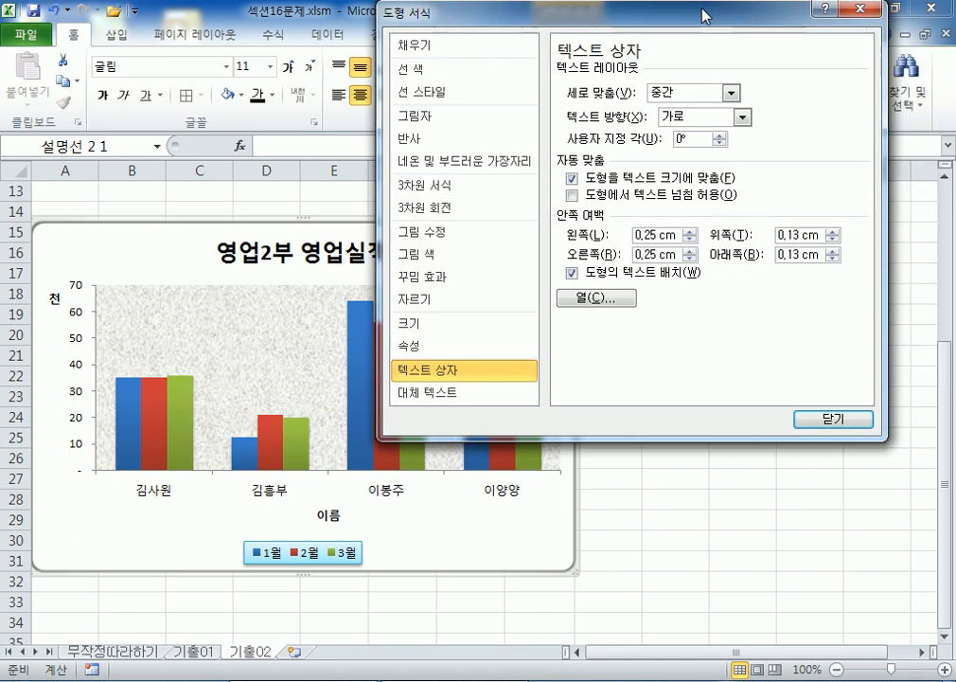
pyautogui.click(833, 418)
pyautogui.click(668, 327)
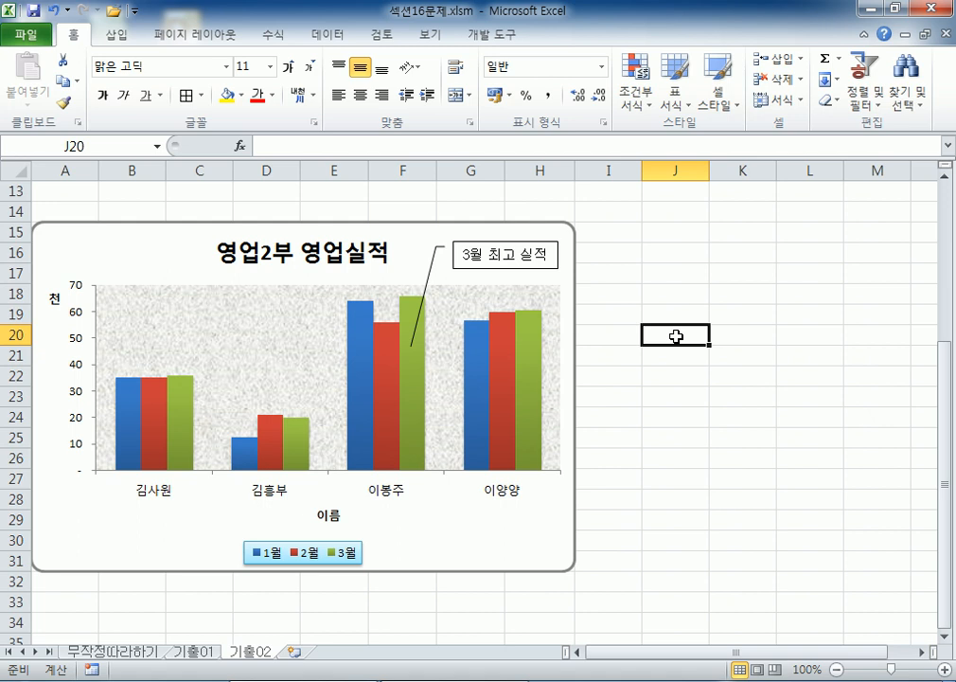
pyautogui.scroll(3, 667, 333)
pyautogui.scroll(-3, 660, 331)
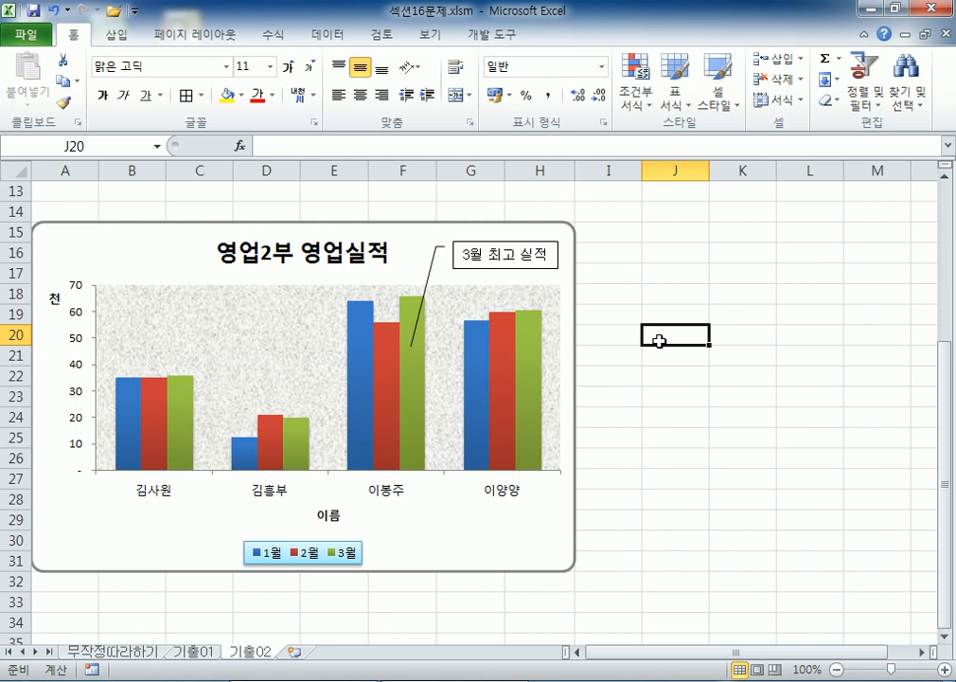